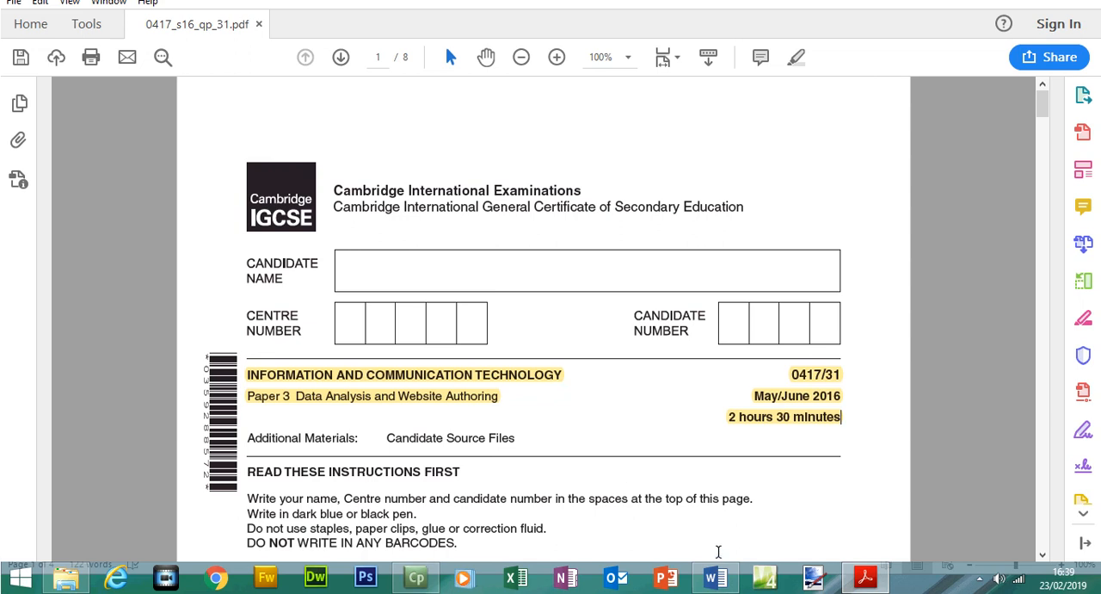
# Switch to Word to check the 1631evidence1234 document and return to the exam paper in Acrobat Reader.
pyautogui.click(719, 580)
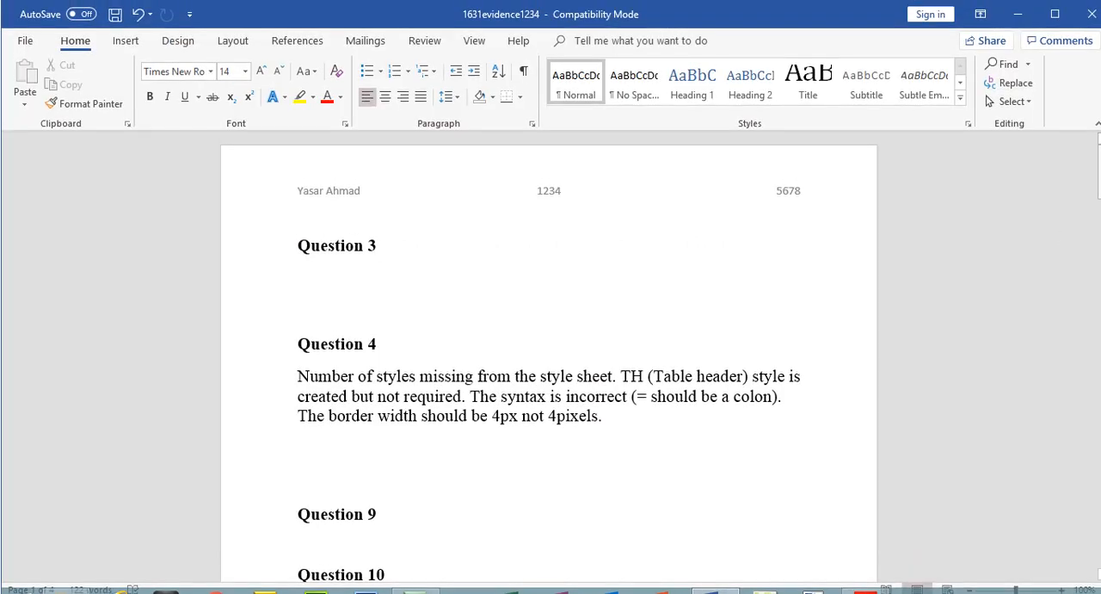
pyautogui.moveTo(1098, 172)
pyautogui.mouseDown()
pyautogui.moveTo(1099, 440)
pyautogui.moveTo(1099, 184)
pyautogui.mouseUp()
pyautogui.click(858, 584)
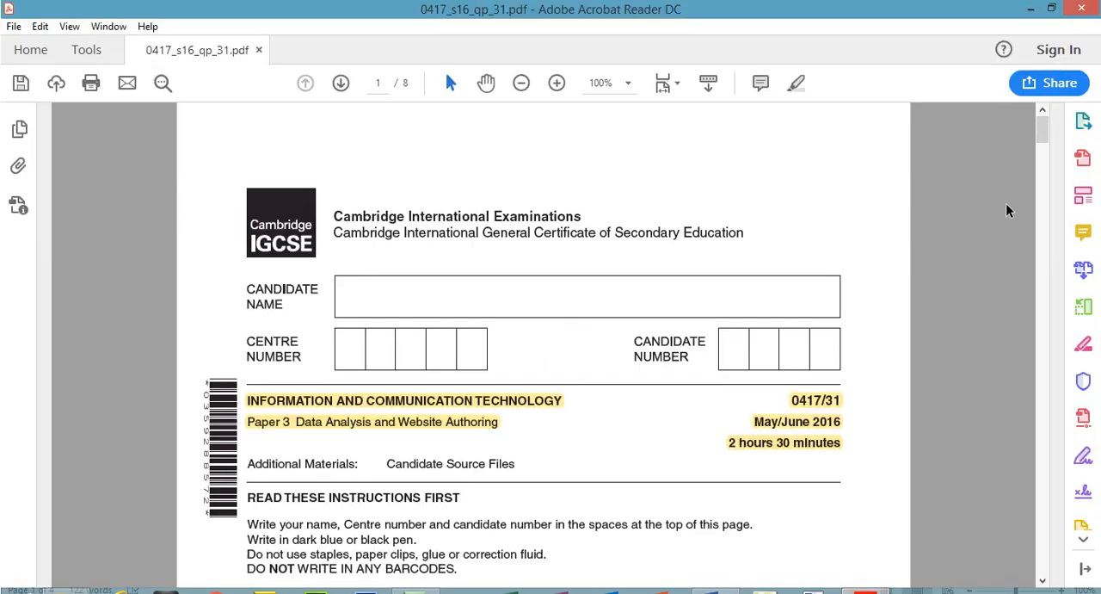
# Highlight the Task 1 – Evidence Document heading and its three bullet instructions on page 2 of the exam paper.
pyautogui.moveTo(1042, 111); pyautogui.dragTo(1044, 198)
pyautogui.moveTo(452, 128); pyautogui.dragTo(632, 239)
pyautogui.click(799, 83)
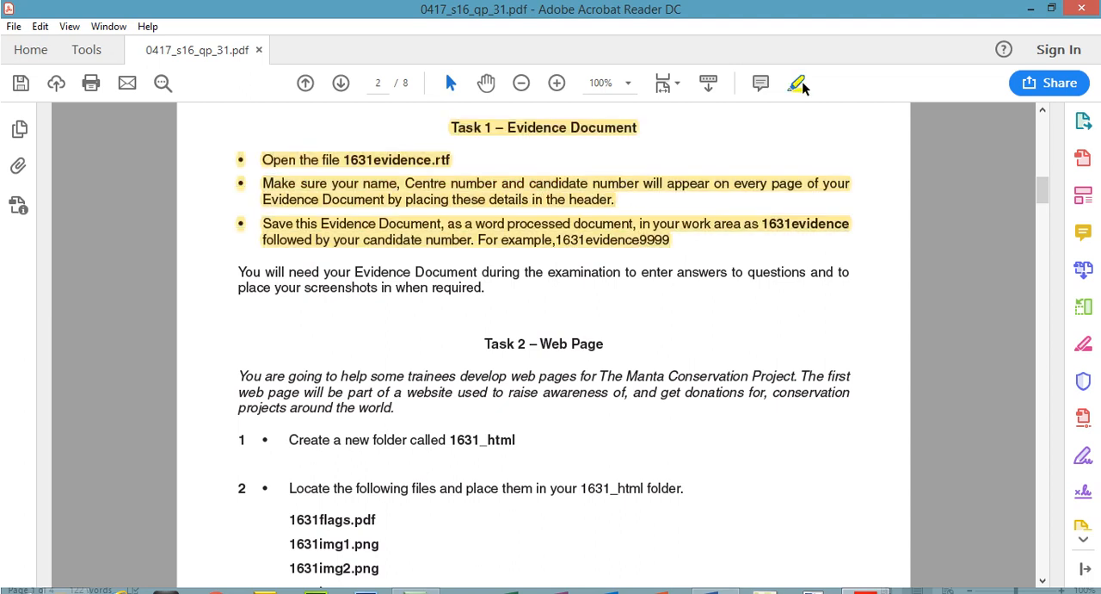
# Highlight the Task 2 – Web Page heading and the italic introductory paragraph about The Manta Conservation Project.
pyautogui.moveTo(1043, 189); pyautogui.dragTo(1043, 200)
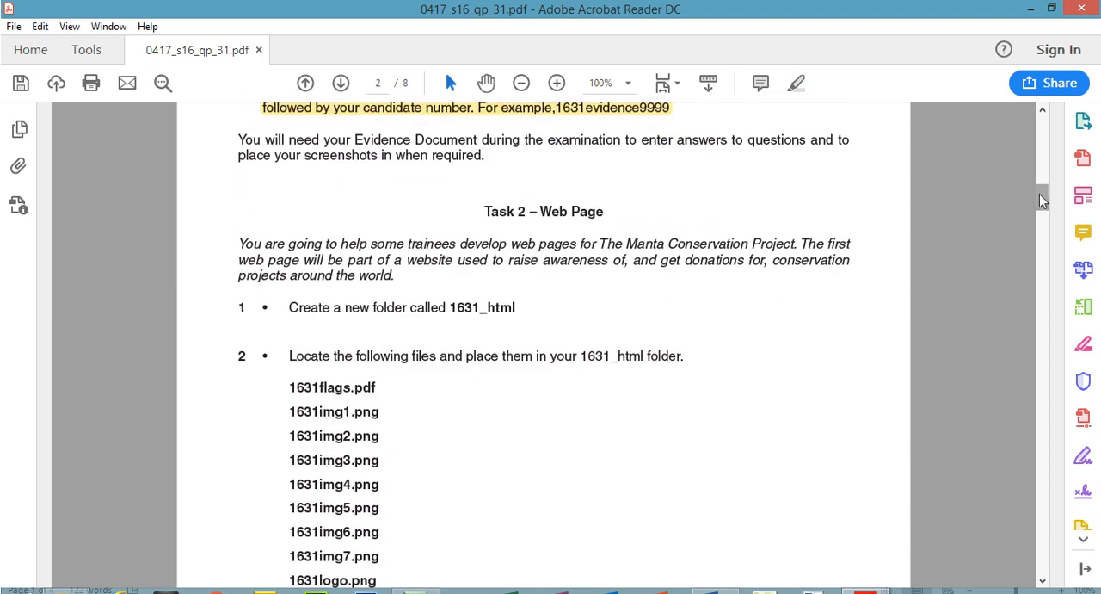
pyautogui.moveTo(478, 212); pyautogui.dragTo(604, 214)
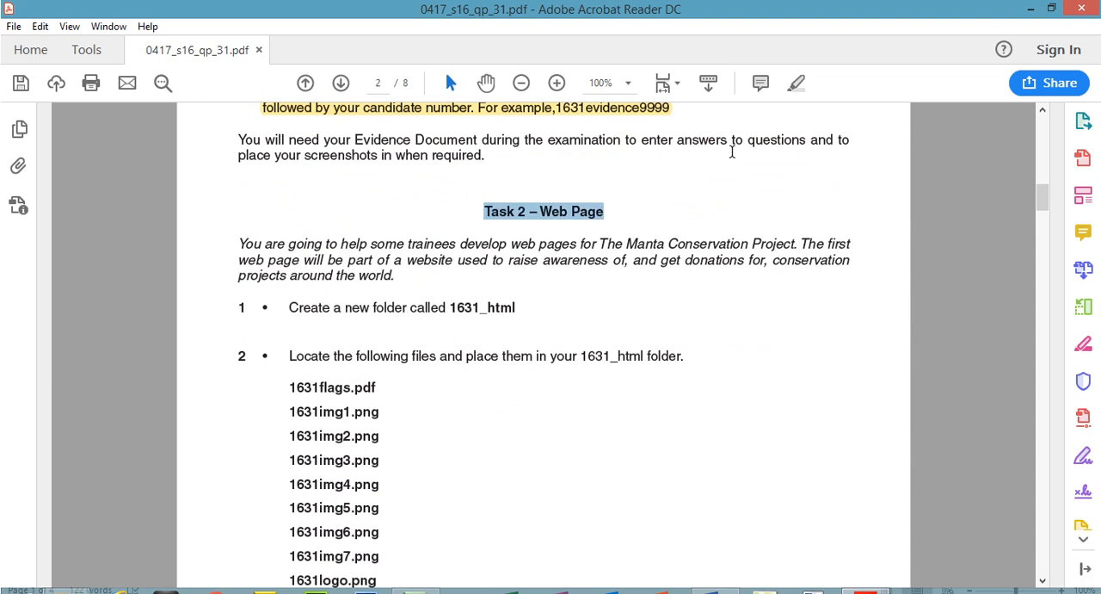
pyautogui.click(797, 84)
pyautogui.moveTo(233, 241); pyautogui.dragTo(395, 278)
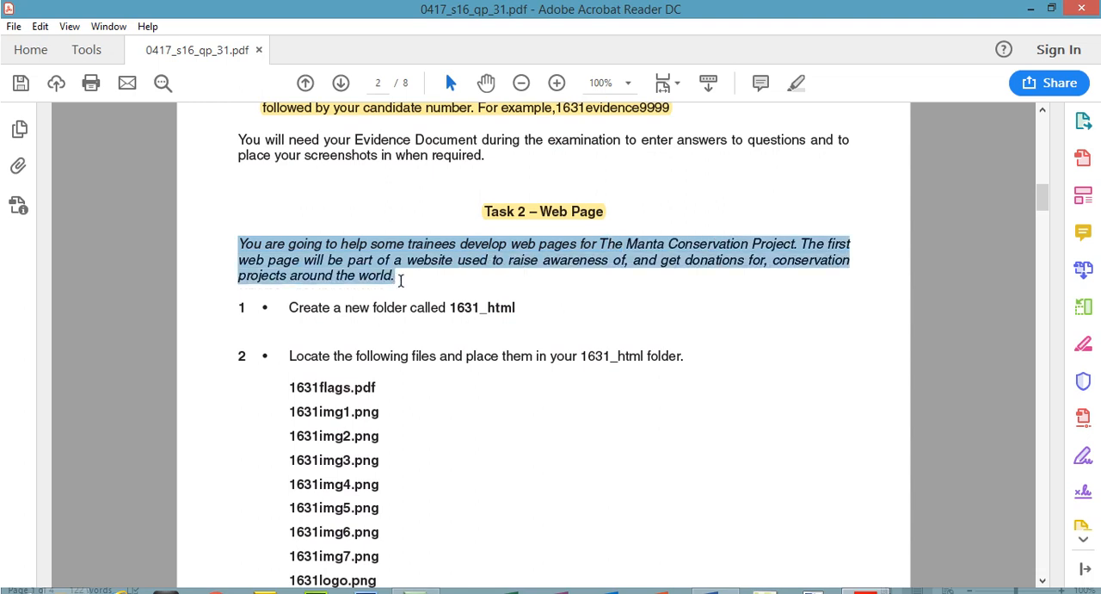
pyautogui.click(797, 84)
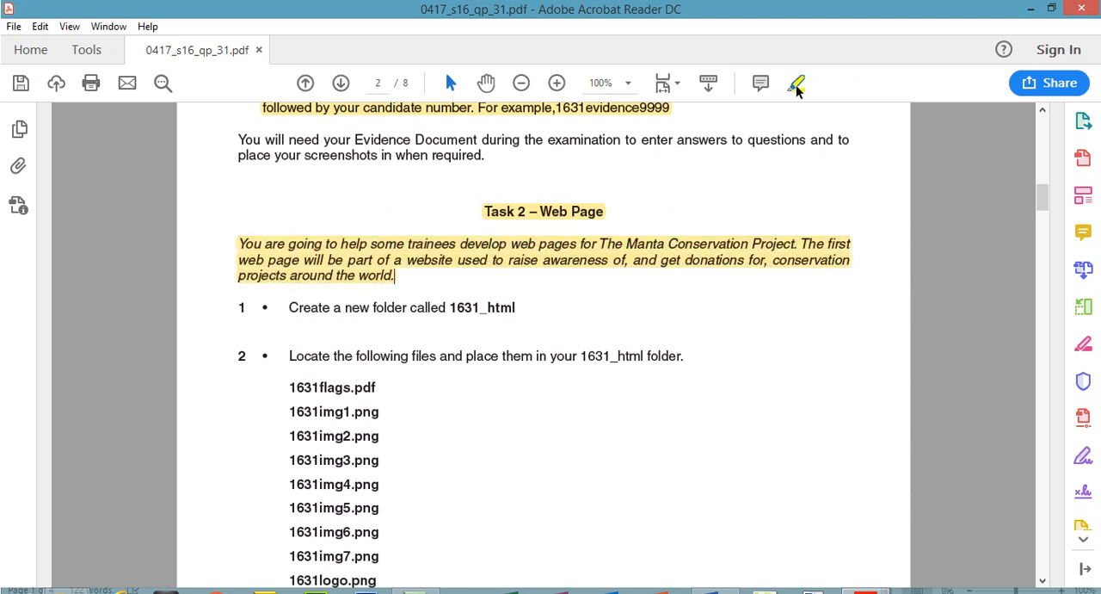
# Copy the folder name 1631_html from question 1 of the exam paper.
pyautogui.moveTo(1042, 198); pyautogui.dragTo(1041, 209)
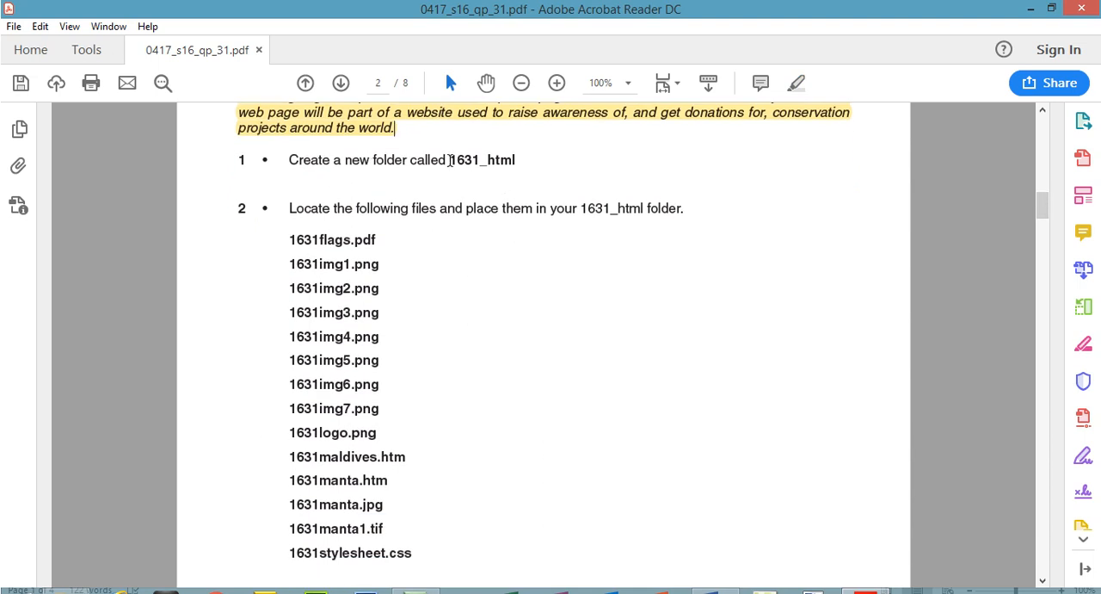
pyautogui.moveTo(449, 160); pyautogui.dragTo(518, 162)
pyautogui.rightClick(502, 167)
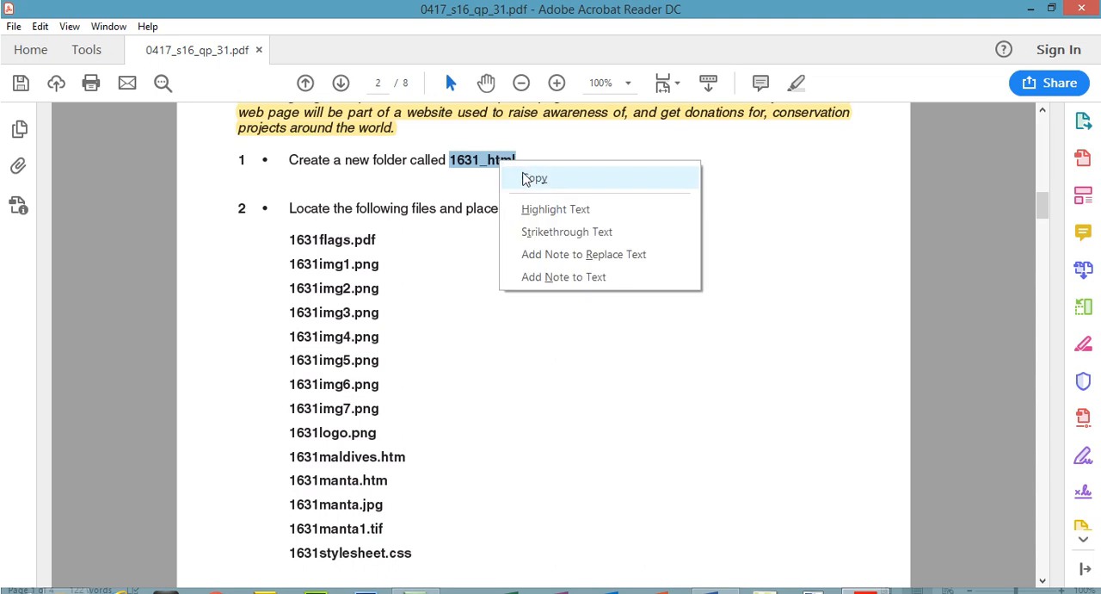
pyautogui.click(535, 178)
# Switch to File Explorer and create a folder named 1631_html inside the 0417_s16_sf_31 source files folder.
pyautogui.click(69, 592)
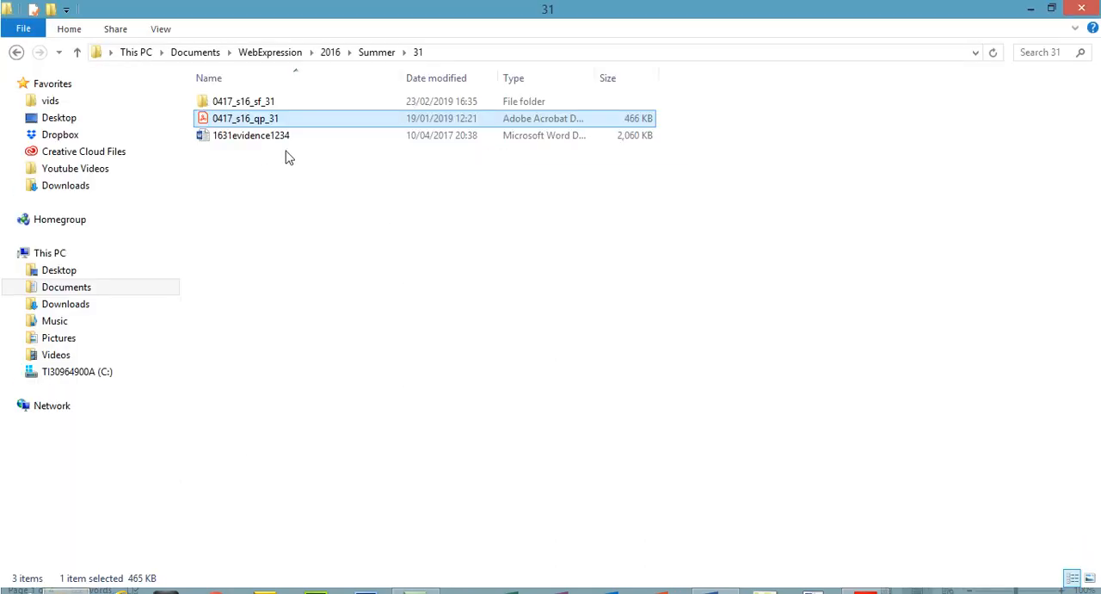
pyautogui.doubleClick(269, 76)
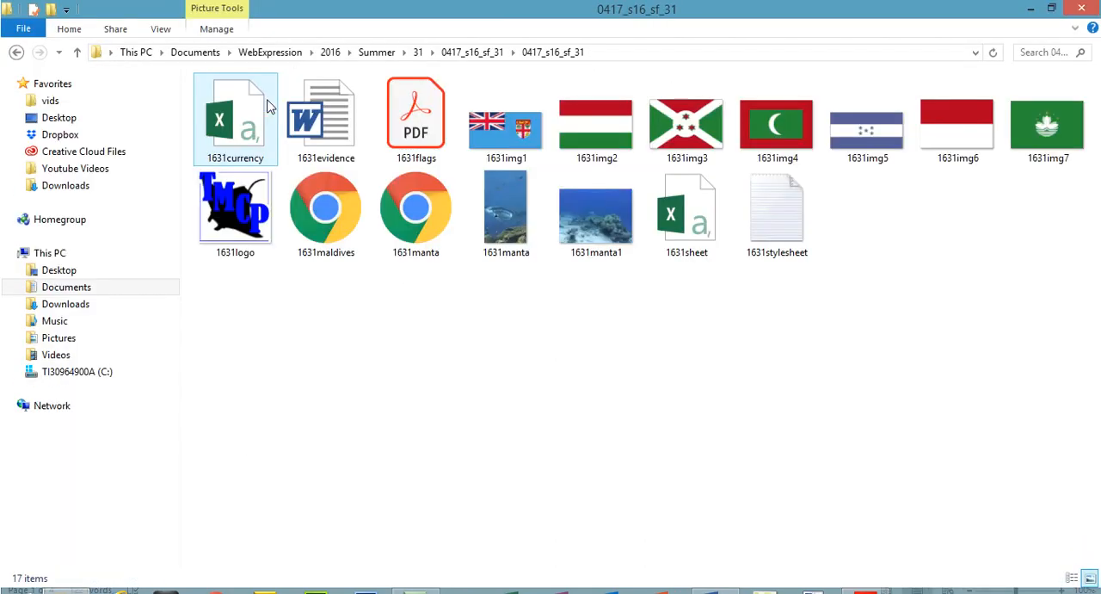
pyautogui.rightClick(376, 399)
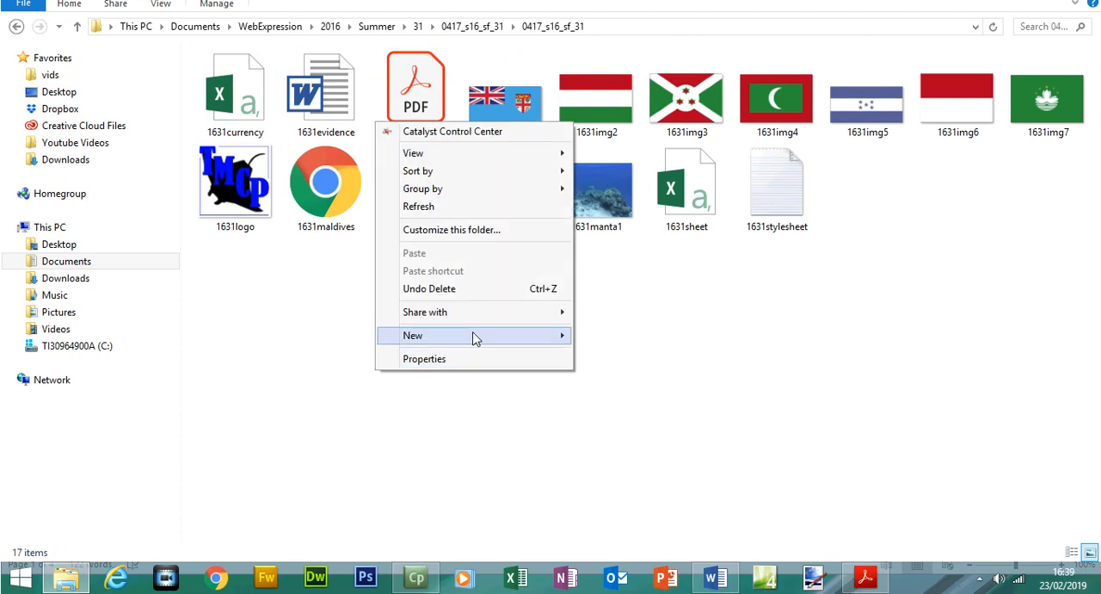
pyautogui.moveTo(475, 337)
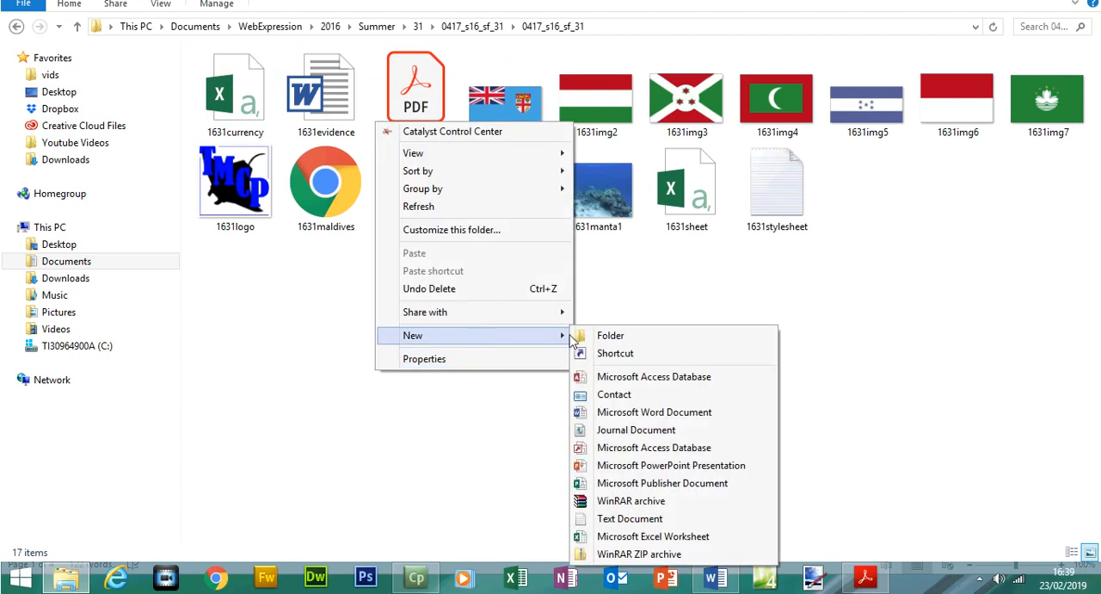
pyautogui.click(623, 337)
pyautogui.write('1631_html')
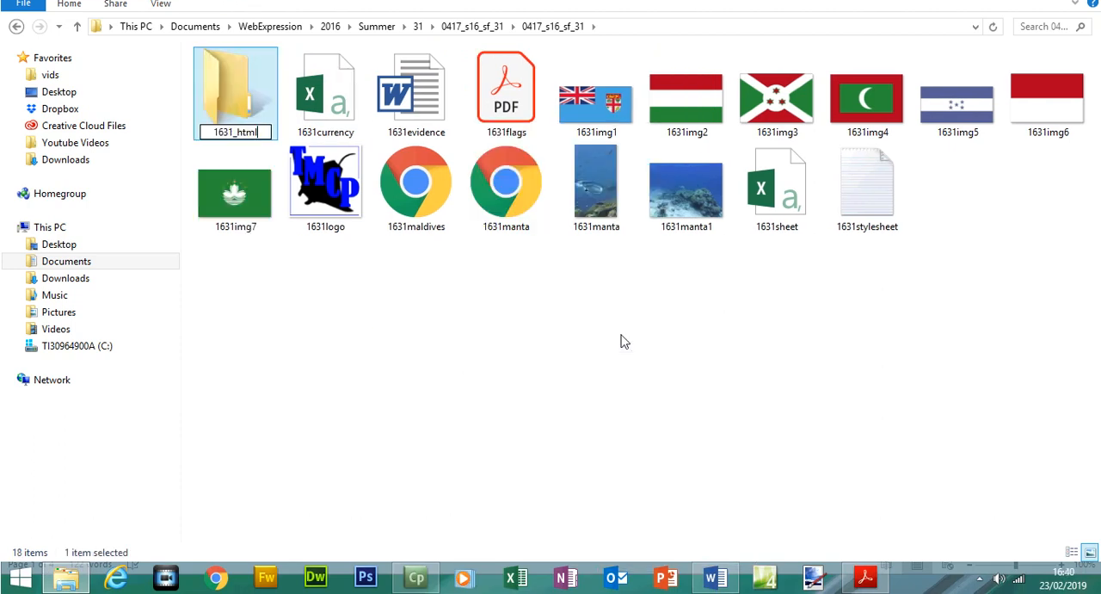
pyautogui.click(624, 341)
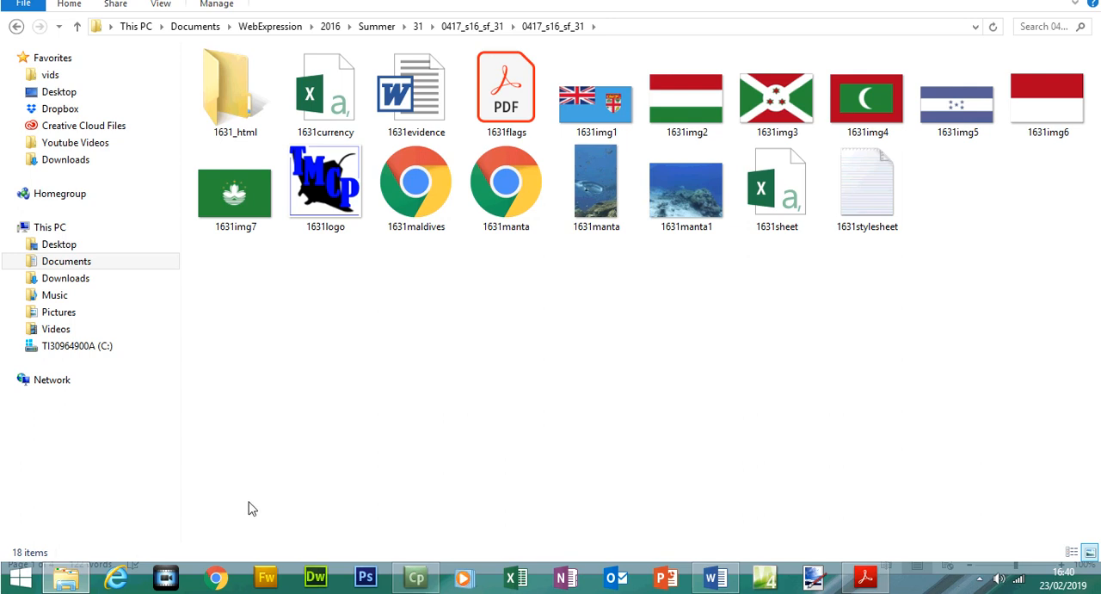
# Return to the exam paper in Acrobat Reader and highlight question 2's instruction to place files in the 1631_html folder.
pyautogui.click(864, 577)
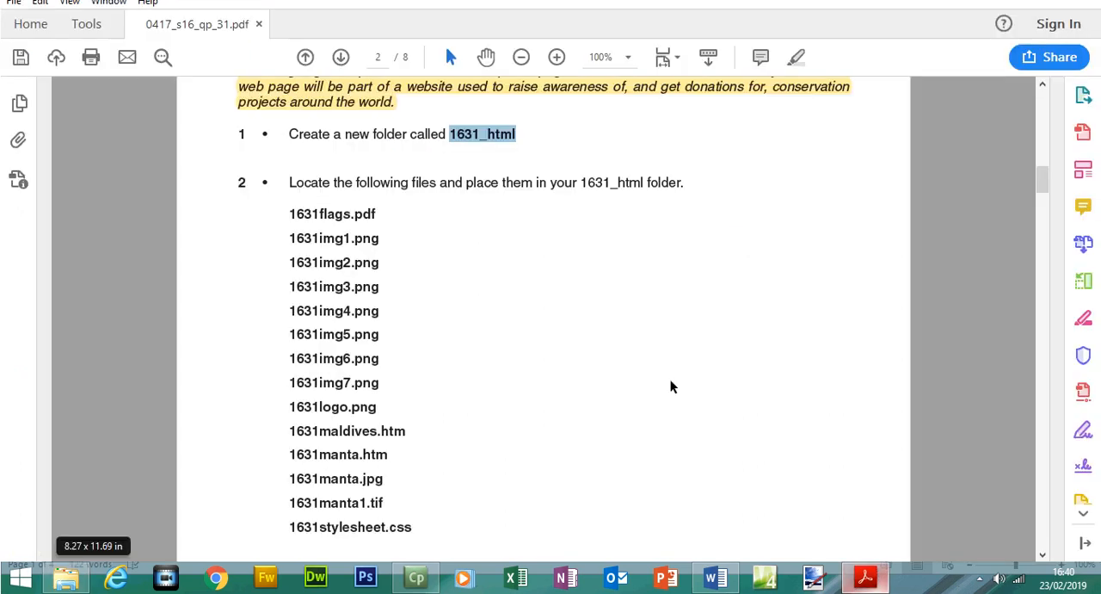
pyautogui.moveTo(293, 215); pyautogui.dragTo(679, 216)
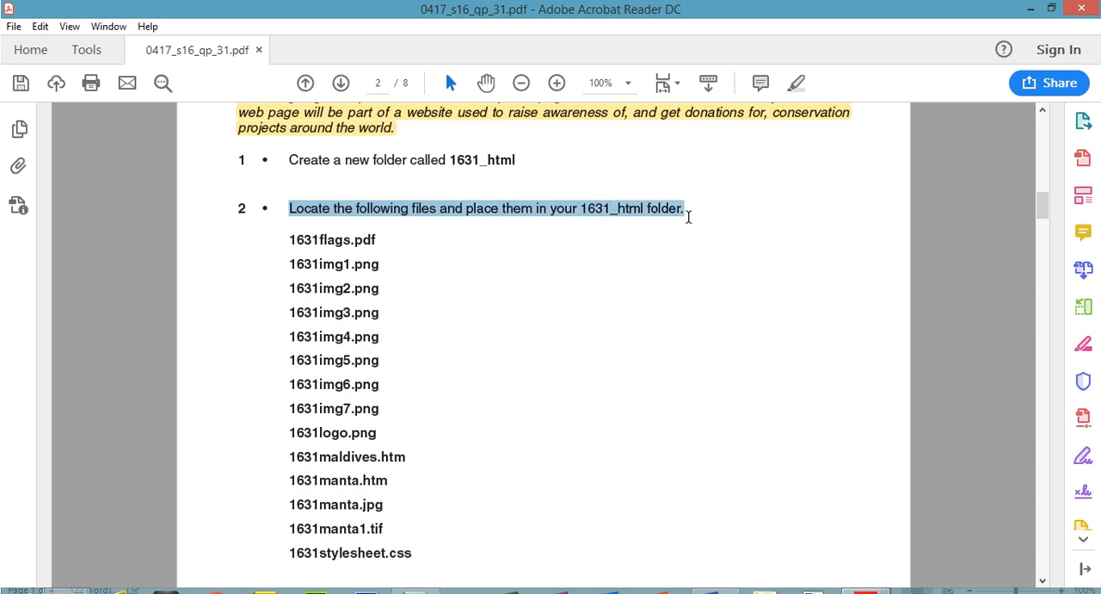
pyautogui.click(794, 84)
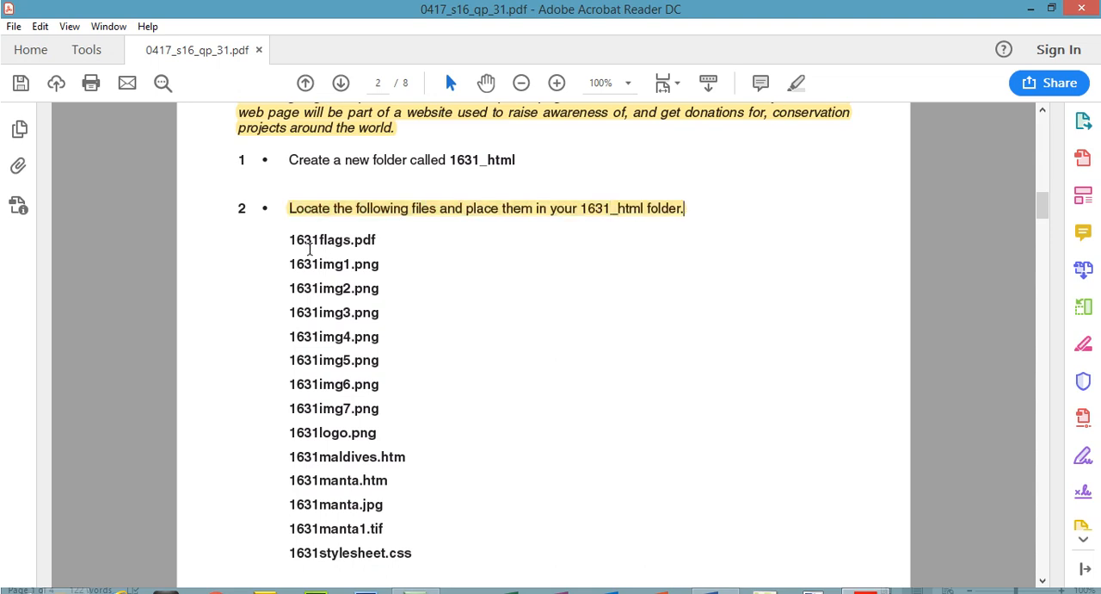
# Check the first files listed in question 2 and move the 1631flags PDF into the 1631_html folder in File Explorer.
pyautogui.moveTo(291, 239); pyautogui.dragTo(383, 403)
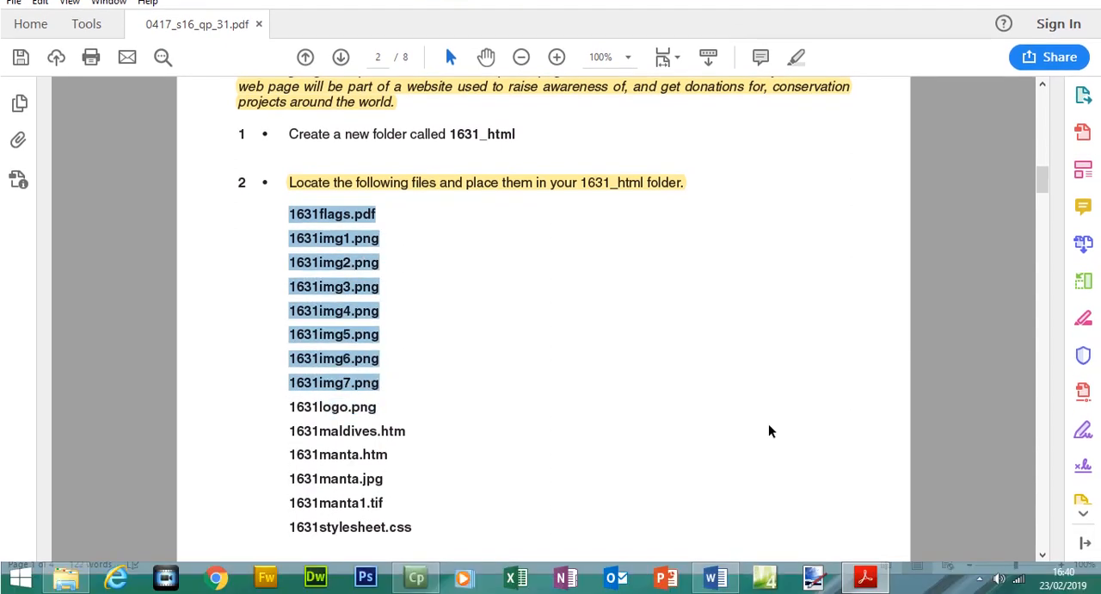
pyautogui.hotkey('alt', 'Tab')
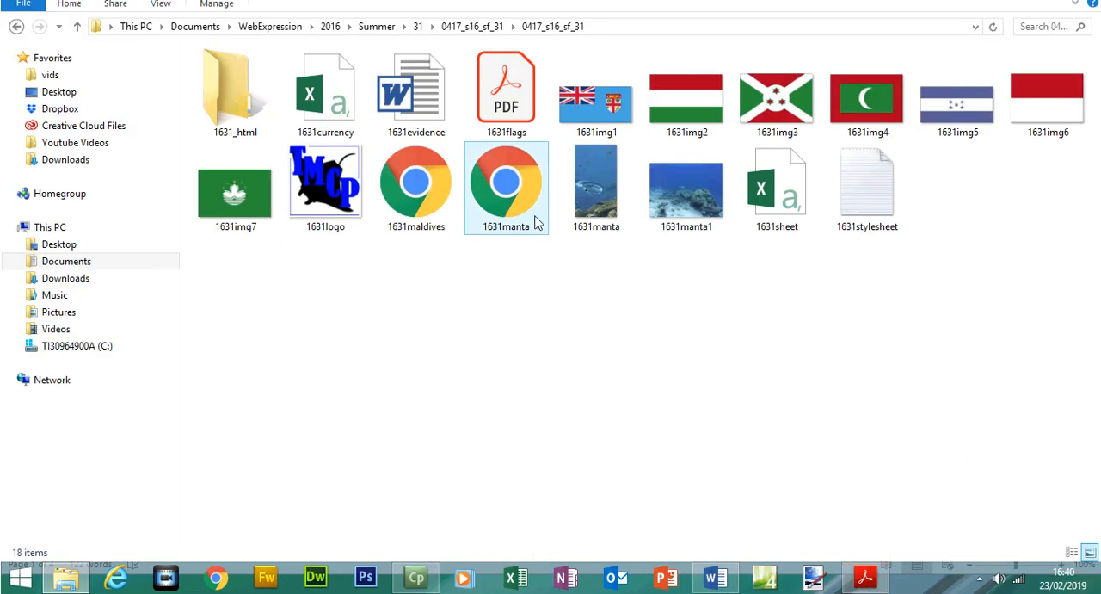
pyautogui.moveTo(506, 123); pyautogui.dragTo(230, 136)
# Show the source files in details view and move the images 1631img1 through 1631img7 into the 1631_html folder.
pyautogui.rightClick(465, 370)
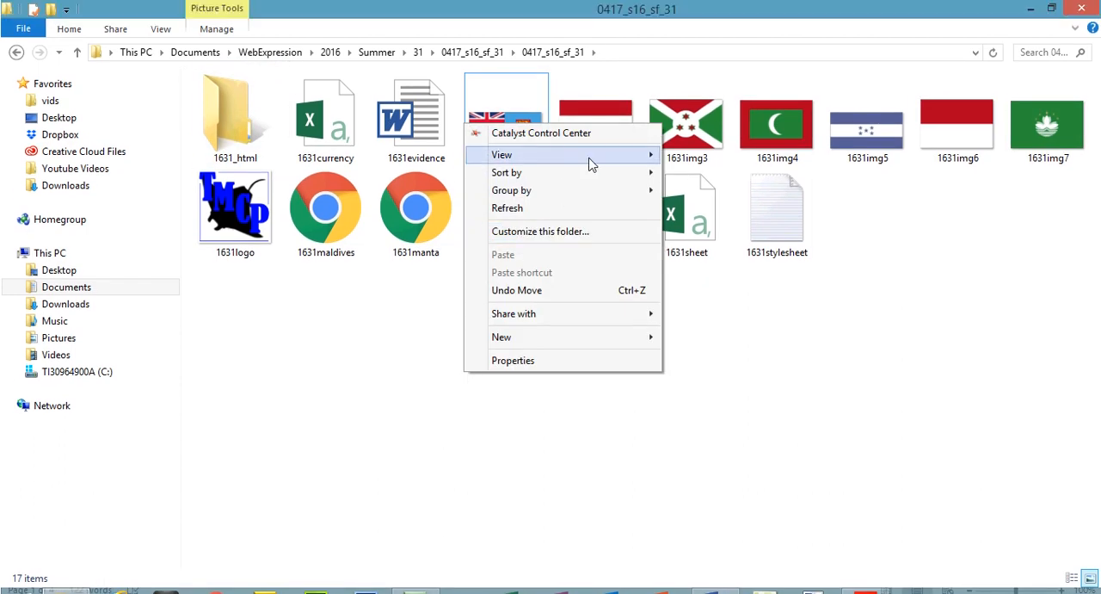
pyautogui.moveTo(590, 156)
pyautogui.click(723, 248)
pyautogui.click(255, 154)
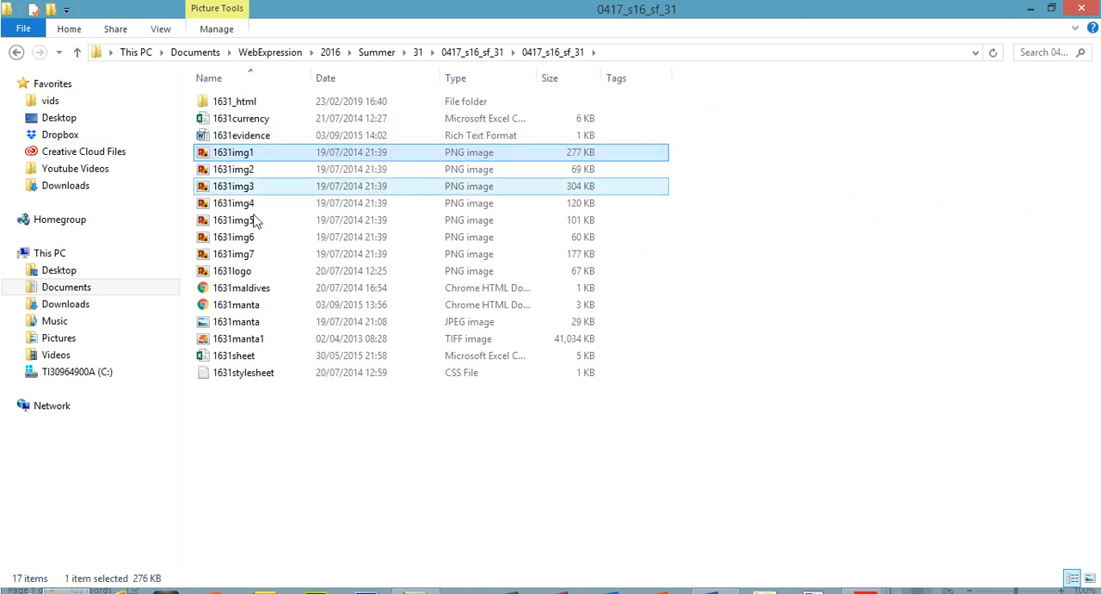
pyautogui.keyDown('shift'); pyautogui.click(247, 254); pyautogui.keyUp('shift')
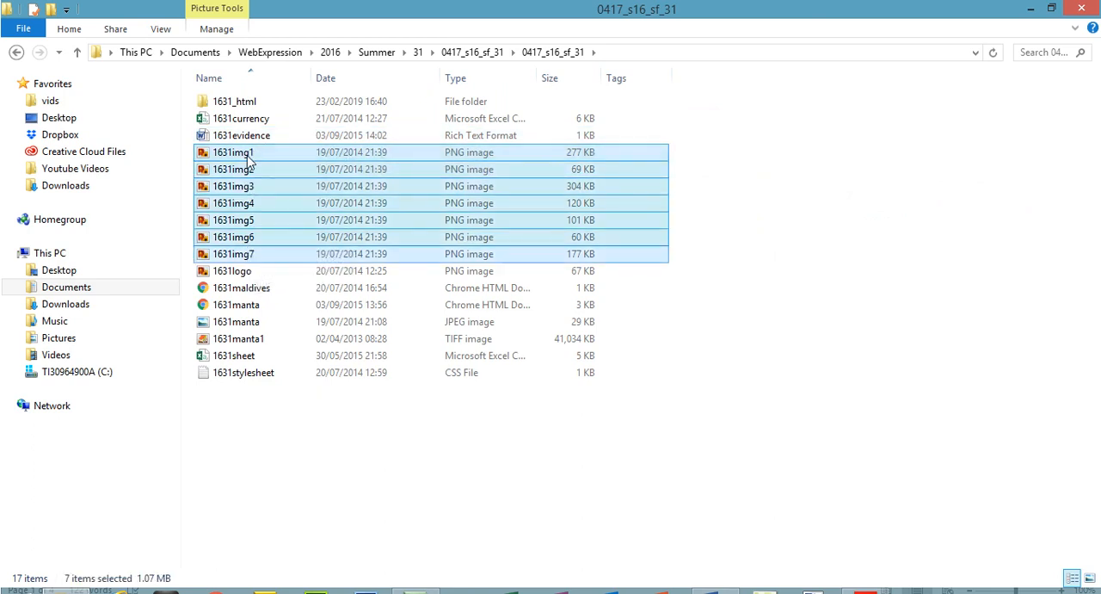
pyautogui.moveTo(248, 160); pyautogui.dragTo(247, 103)
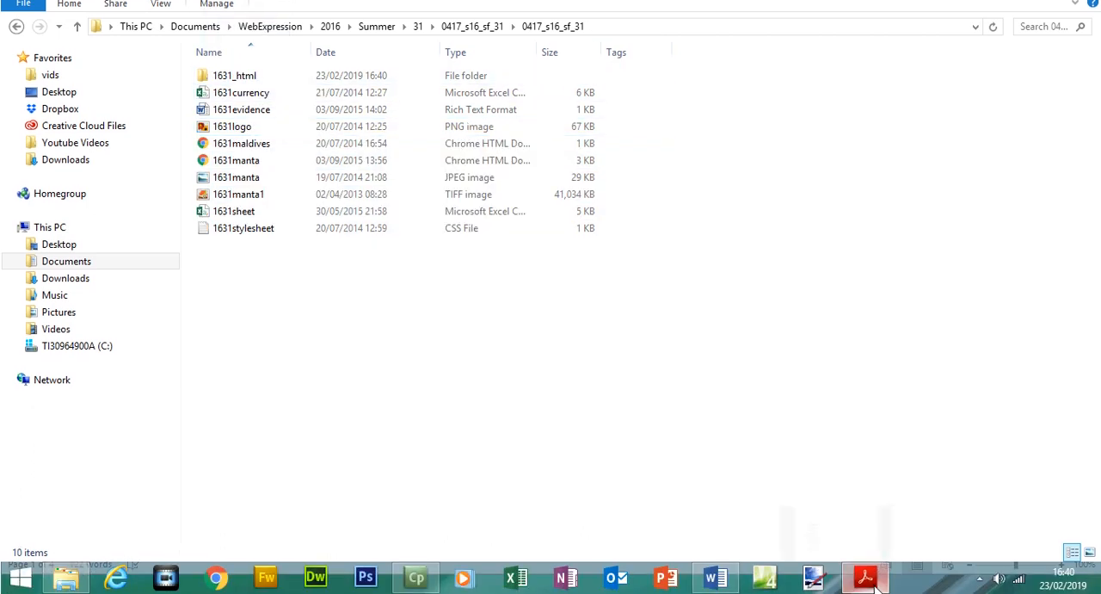
# Check the exam paper's file list and move 1631logo, 1631maldives and the 1631manta web page into the 1631_html folder.
pyautogui.click(865, 574)
pyautogui.moveTo(290, 405); pyautogui.dragTo(394, 457)
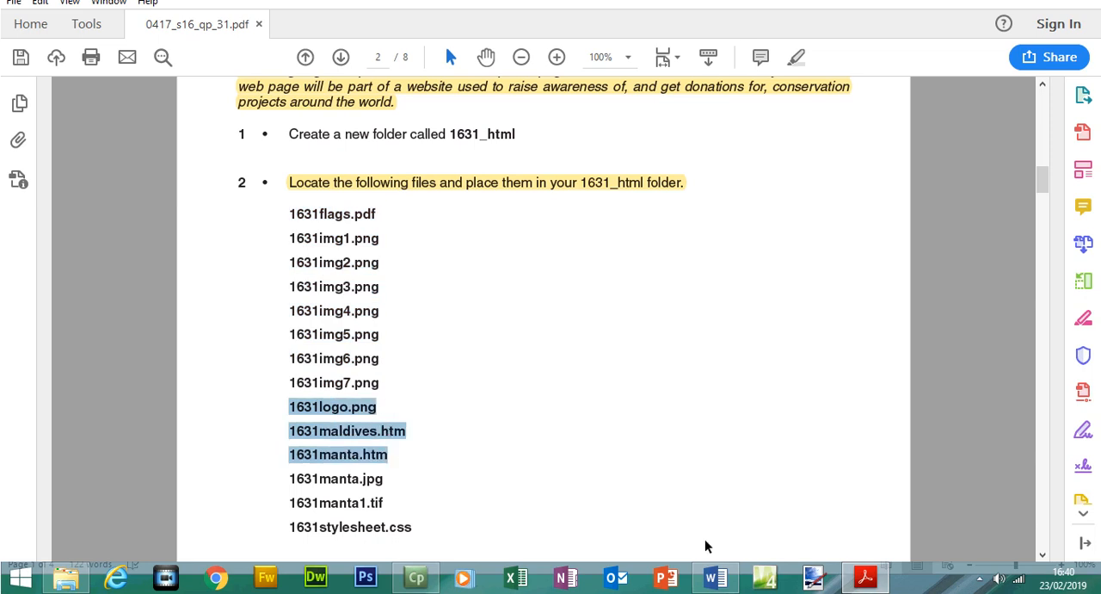
pyautogui.click(866, 575)
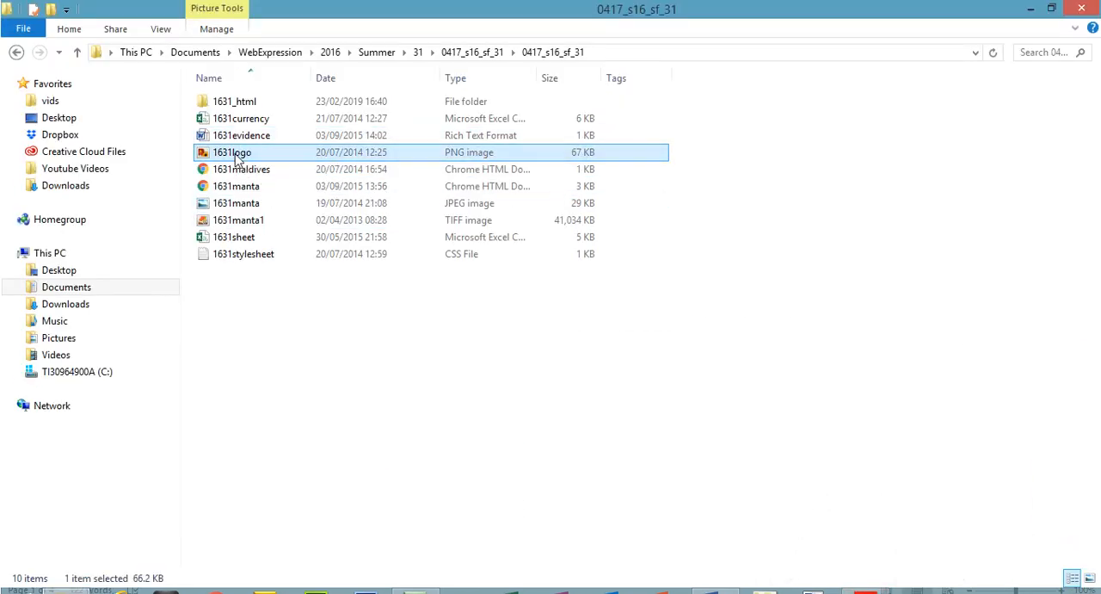
pyautogui.keyDown('ctrl'); pyautogui.click(252, 189); pyautogui.keyUp('ctrl')
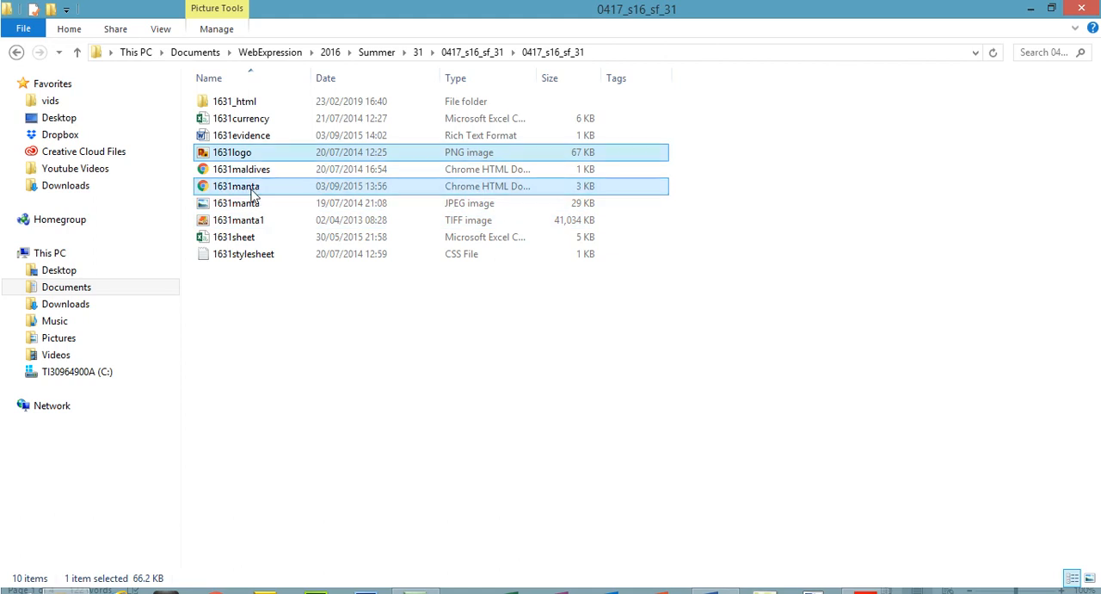
pyautogui.keyDown('ctrl'); pyautogui.click(245, 172); pyautogui.keyUp('ctrl')
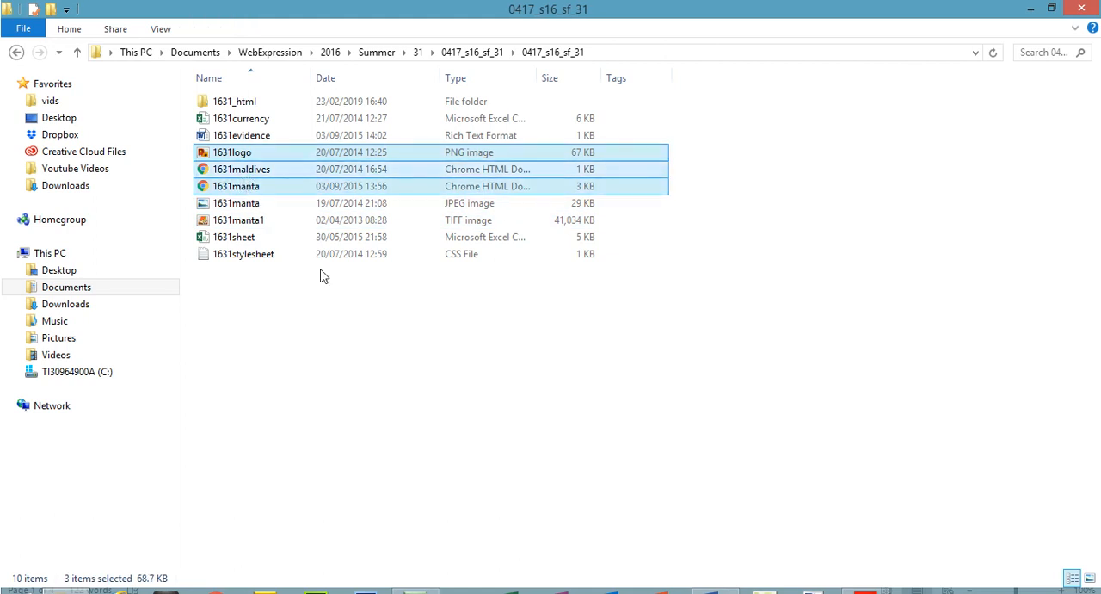
pyautogui.click(865, 574)
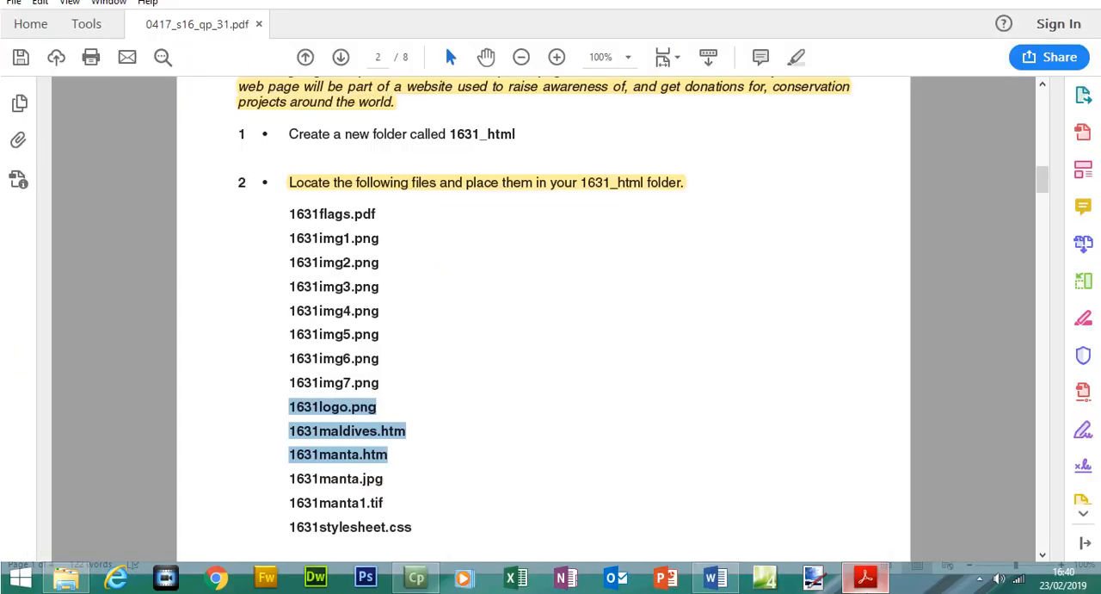
pyautogui.click(866, 574)
pyautogui.moveTo(242, 158); pyautogui.dragTo(243, 100)
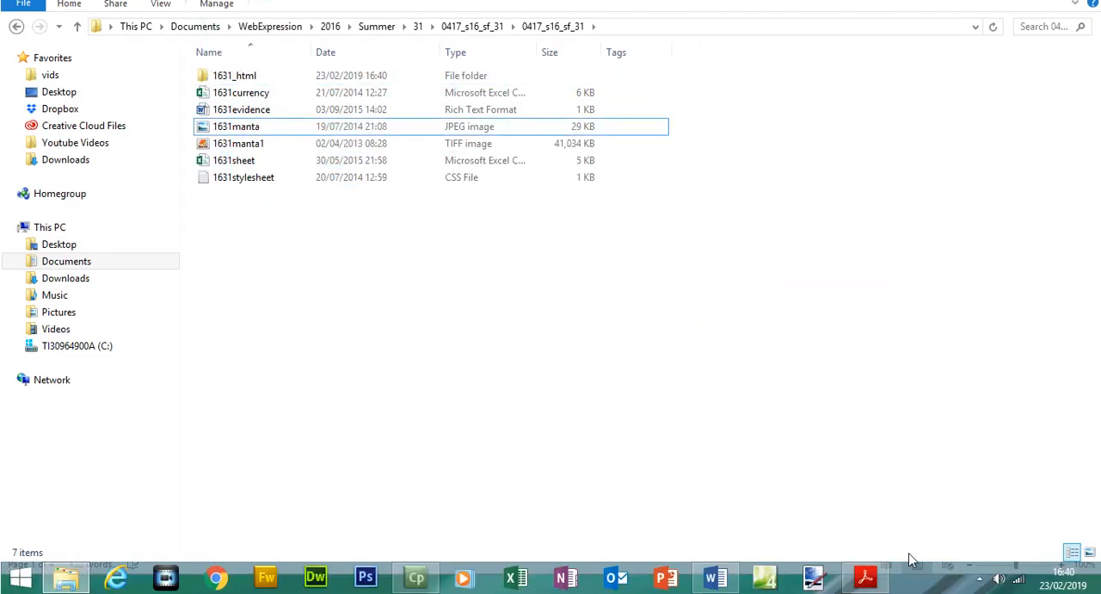
# Check the next listed files in the exam paper and move the 1631manta JPEG and 1631manta1 TIFF into the 1631_html folder.
pyautogui.click(866, 575)
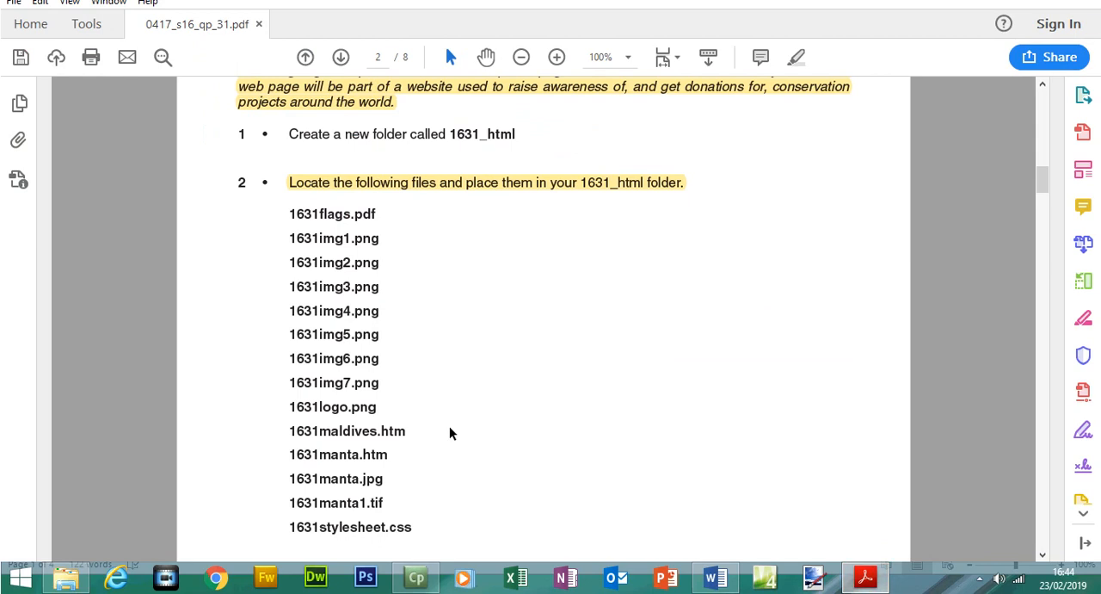
pyautogui.moveTo(289, 473); pyautogui.dragTo(387, 500)
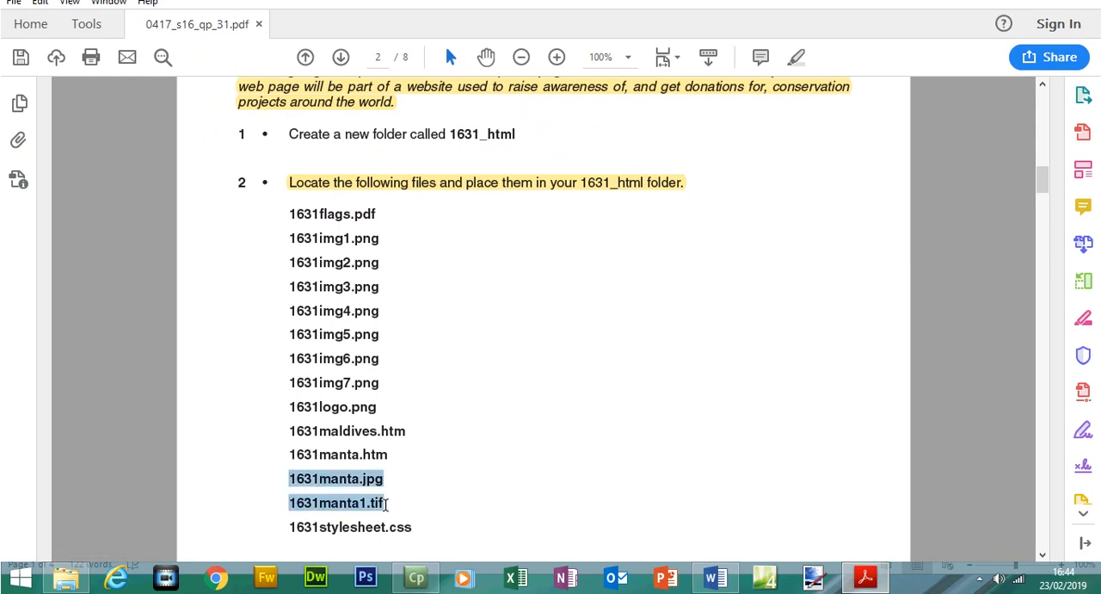
pyautogui.click(865, 574)
pyautogui.click(247, 132)
pyautogui.keyDown('ctrl'); pyautogui.click(245, 170); pyautogui.keyUp('ctrl')
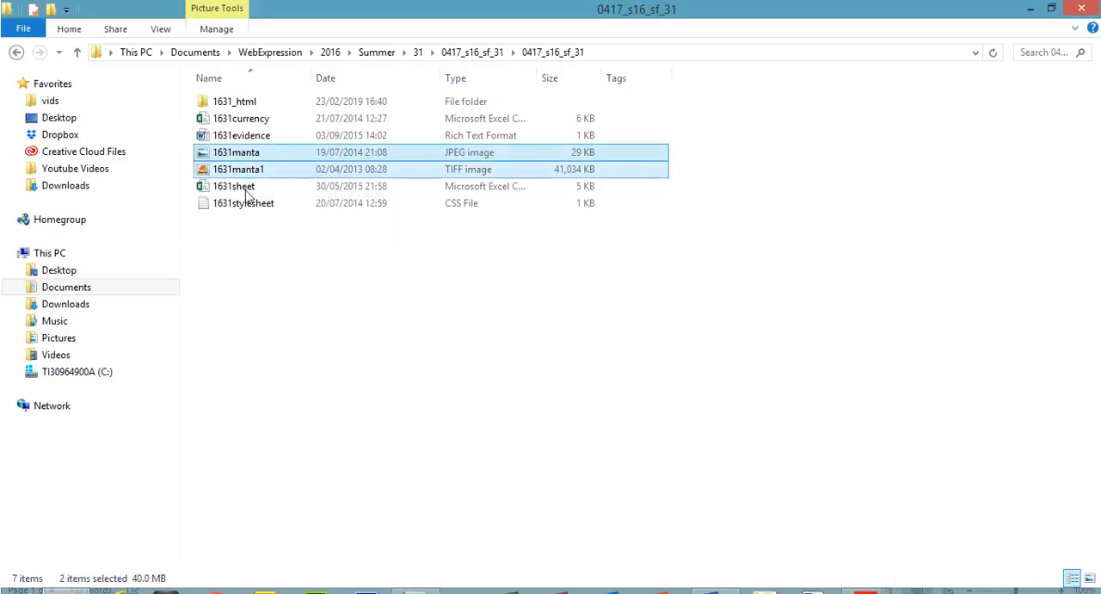
pyautogui.moveTo(244, 161); pyautogui.dragTo(219, 101)
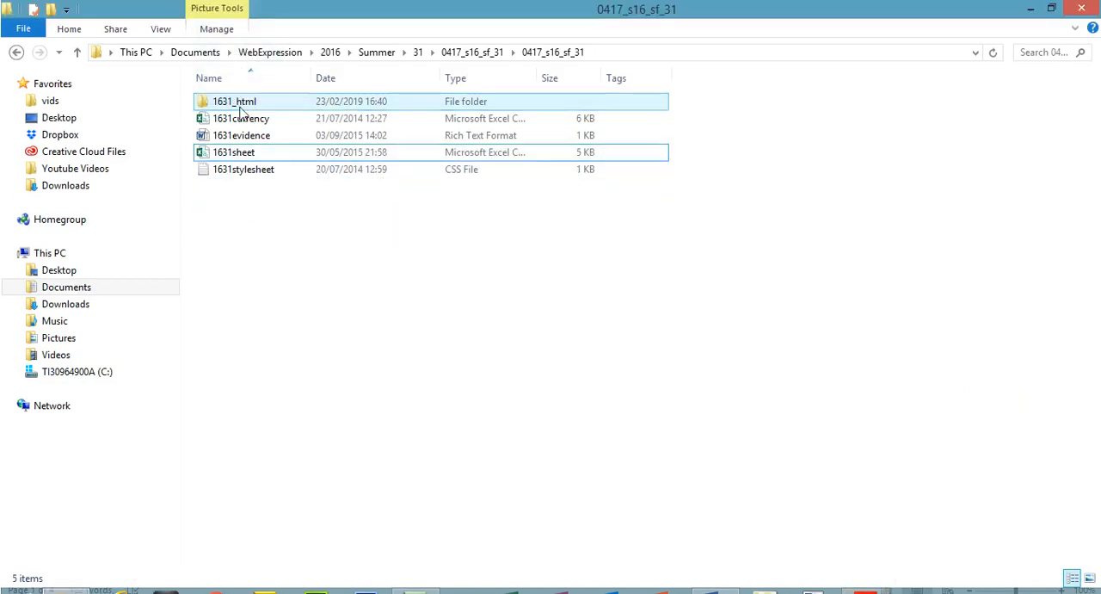
# Move 1631stylesheet into the 1631_html folder and check the folder's contents against the exam paper's file list.
pyautogui.click(258, 165)
pyautogui.moveTo(258, 165); pyautogui.dragTo(225, 98)
pyautogui.click(865, 577)
pyautogui.moveTo(303, 527); pyautogui.dragTo(395, 525)
pyautogui.click(877, 570)
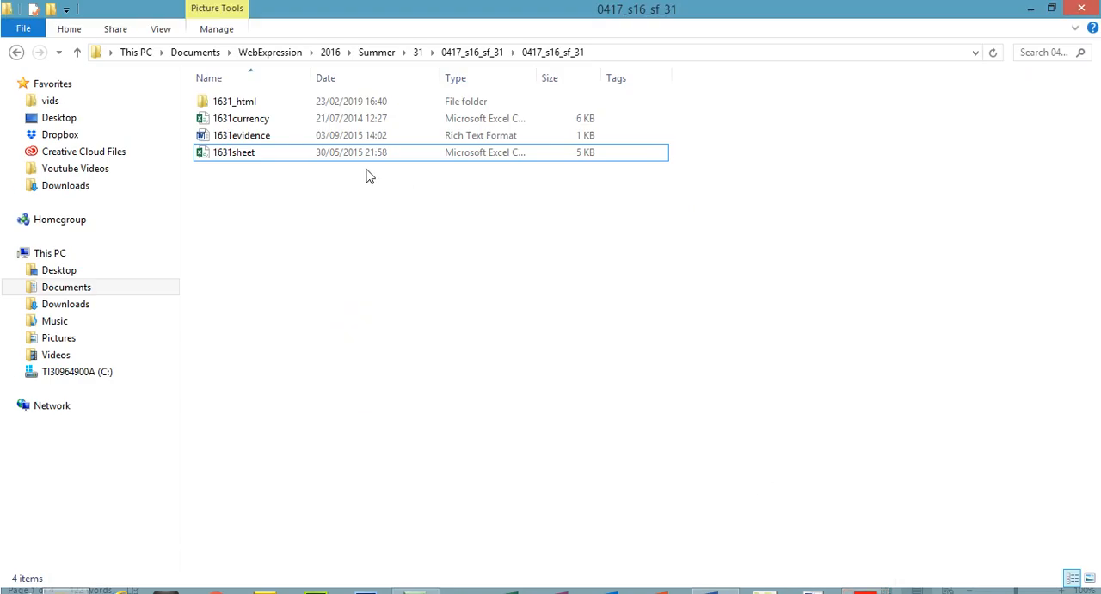
pyautogui.doubleClick(232, 103)
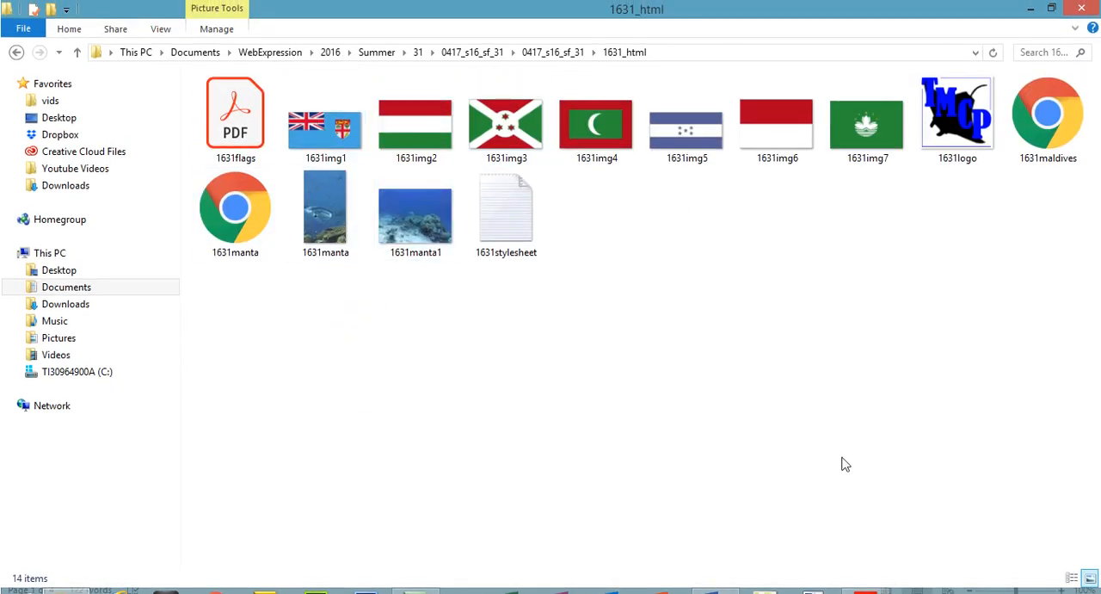
pyautogui.click(866, 574)
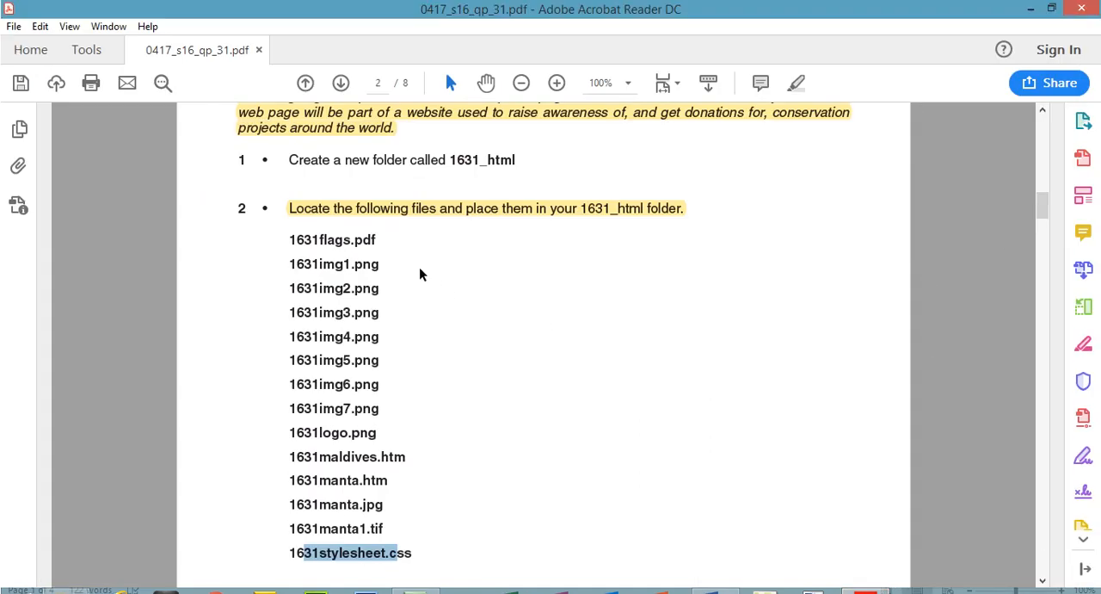
# Highlight question 2's file list, question 3's introduction and its instruction to open 1631stylesheet.css in the exam paper.
pyautogui.moveTo(290, 240); pyautogui.dragTo(406, 553)
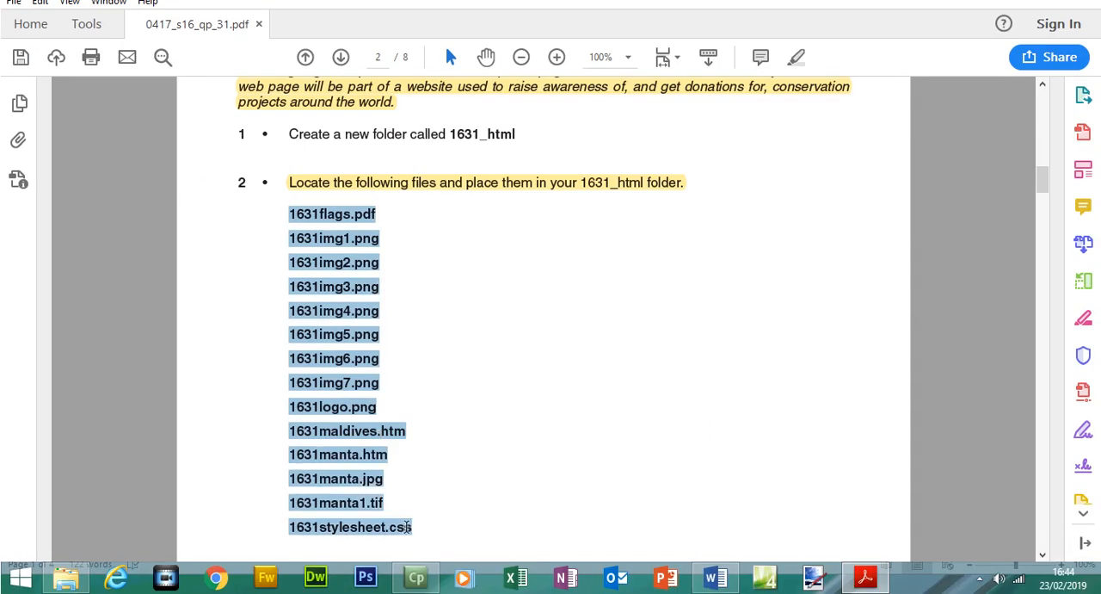
pyautogui.click(796, 57)
pyautogui.moveTo(1042, 179); pyautogui.dragTo(1045, 253)
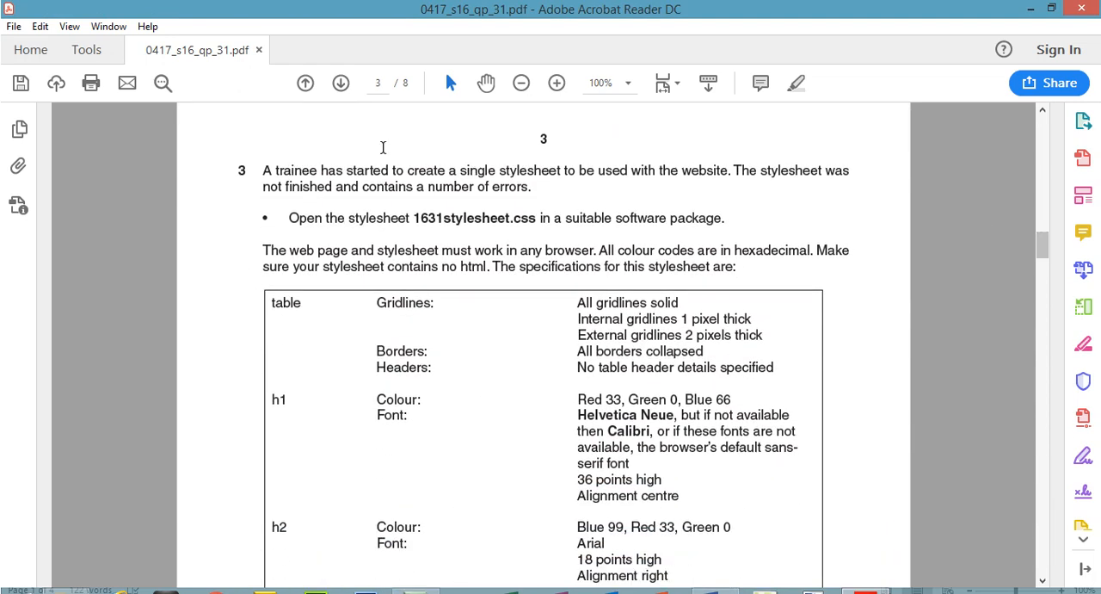
pyautogui.moveTo(264, 175); pyautogui.dragTo(791, 186)
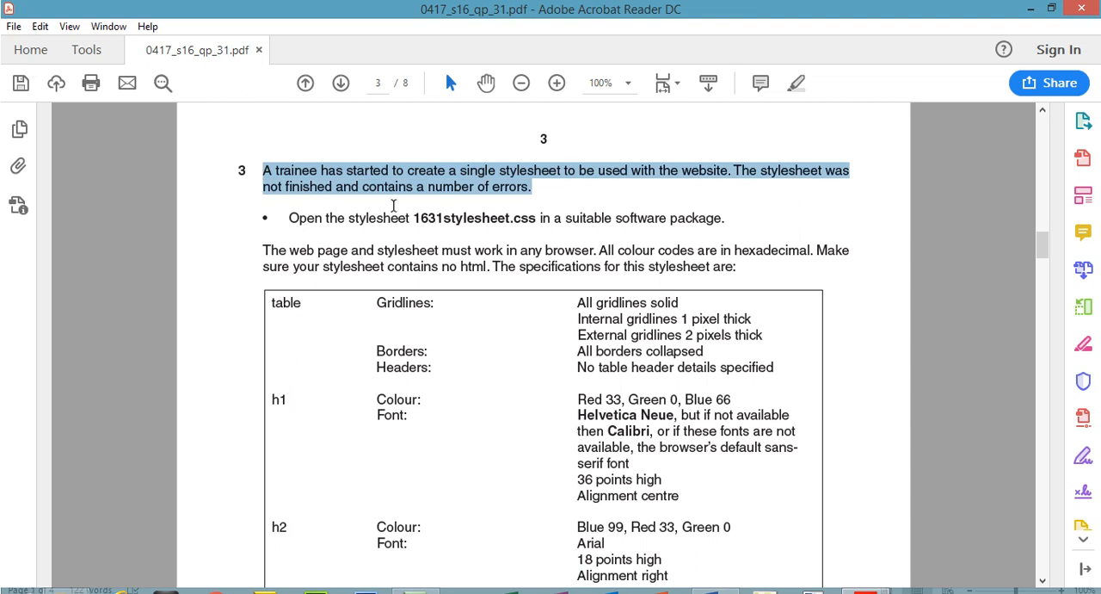
pyautogui.click(797, 83)
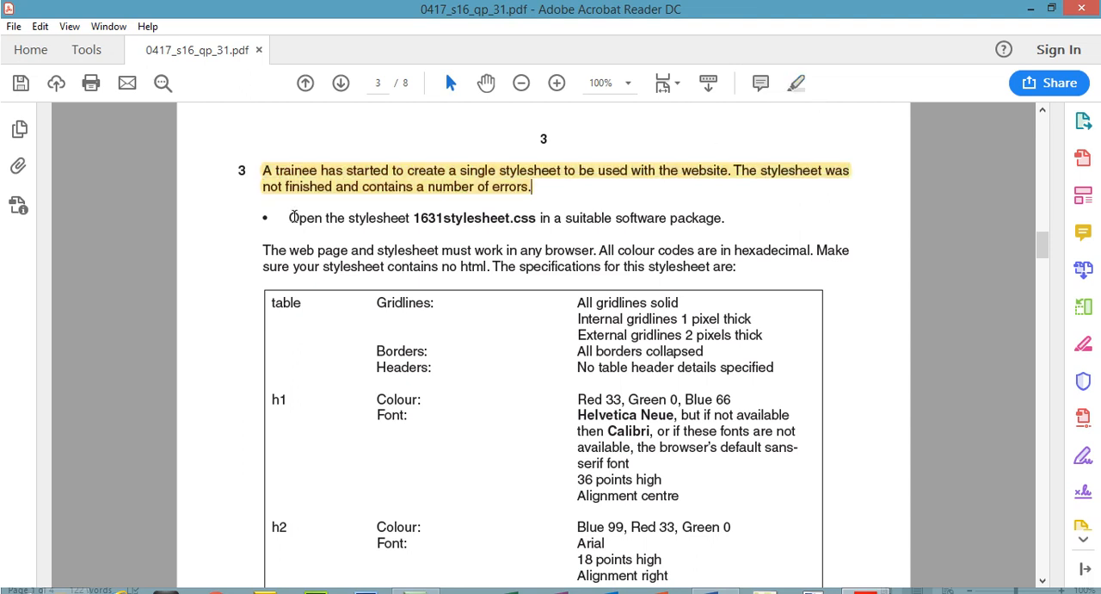
pyautogui.moveTo(289, 217); pyautogui.dragTo(695, 218)
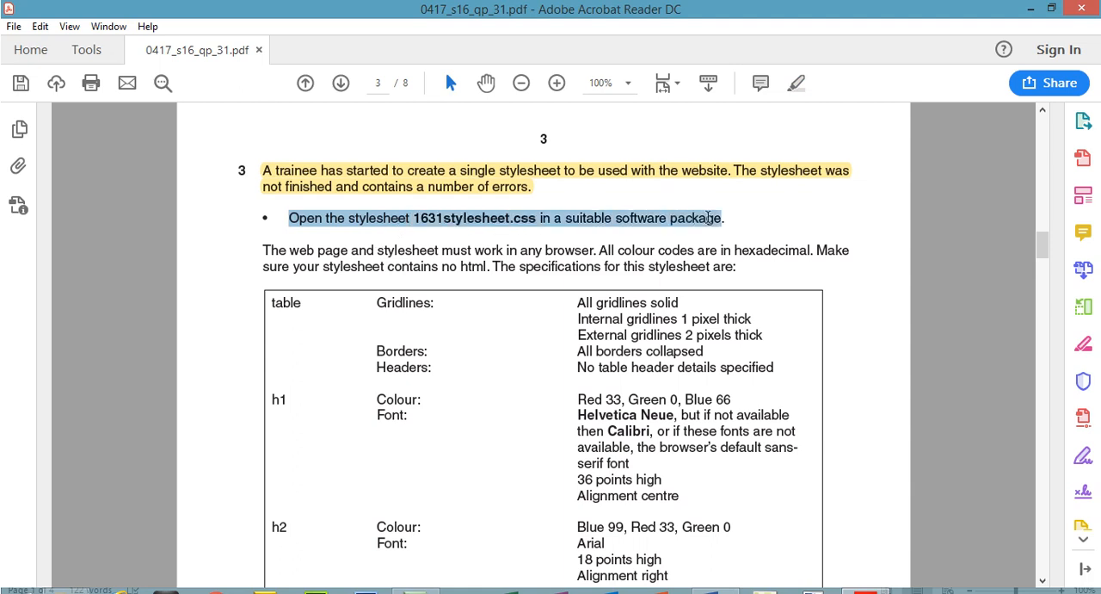
pyautogui.click(798, 86)
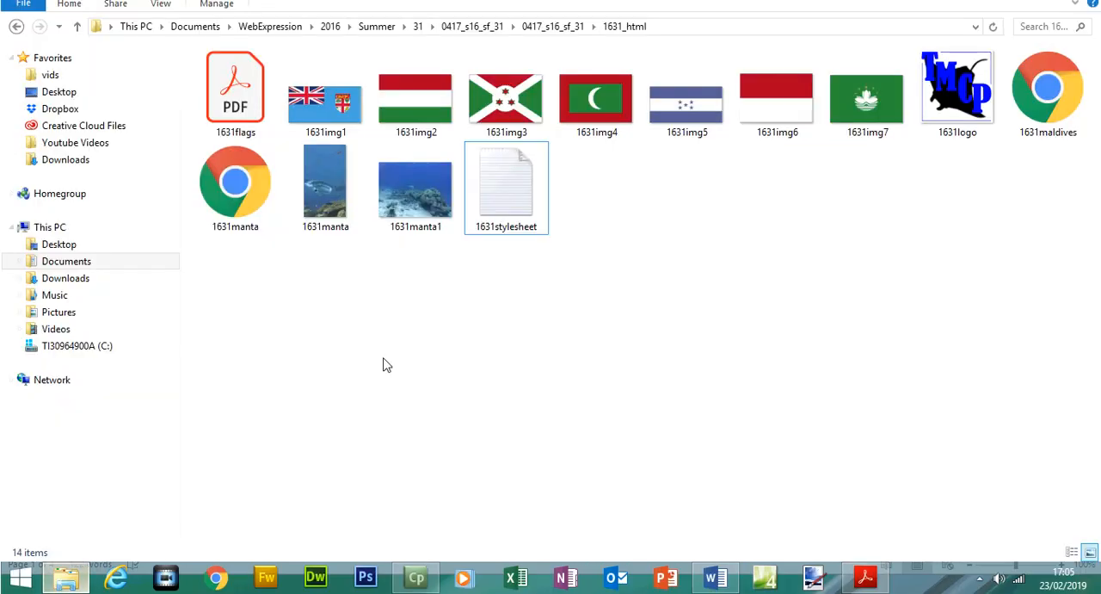
# Switch to the 1631_html folder, show its files in details view and select 1631stylesheet.
pyautogui.rightClick(408, 351)
pyautogui.moveTo(553, 135)
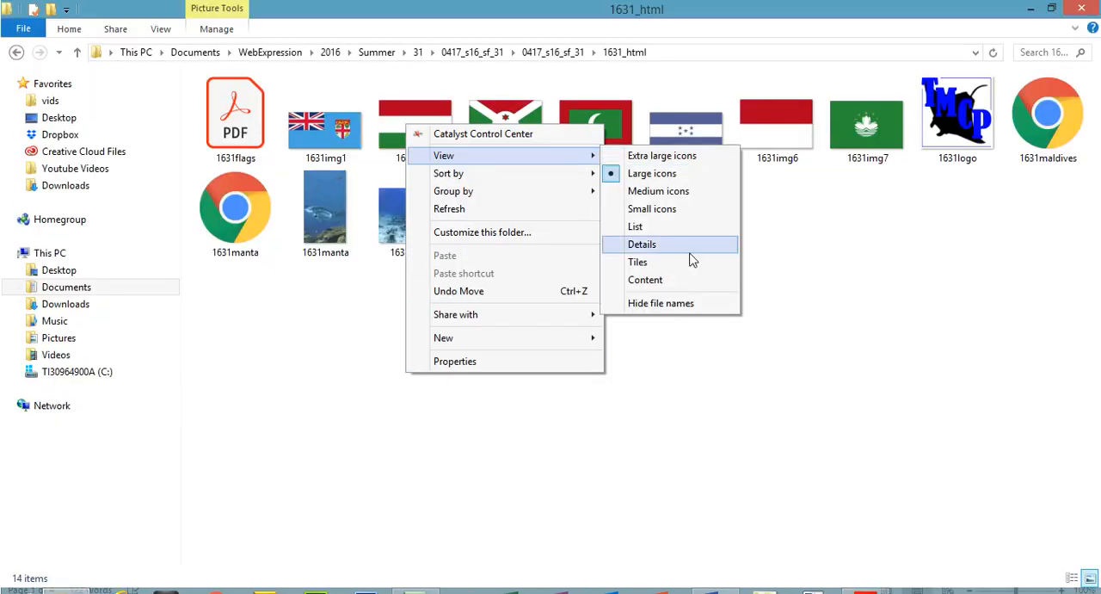
pyautogui.click(692, 246)
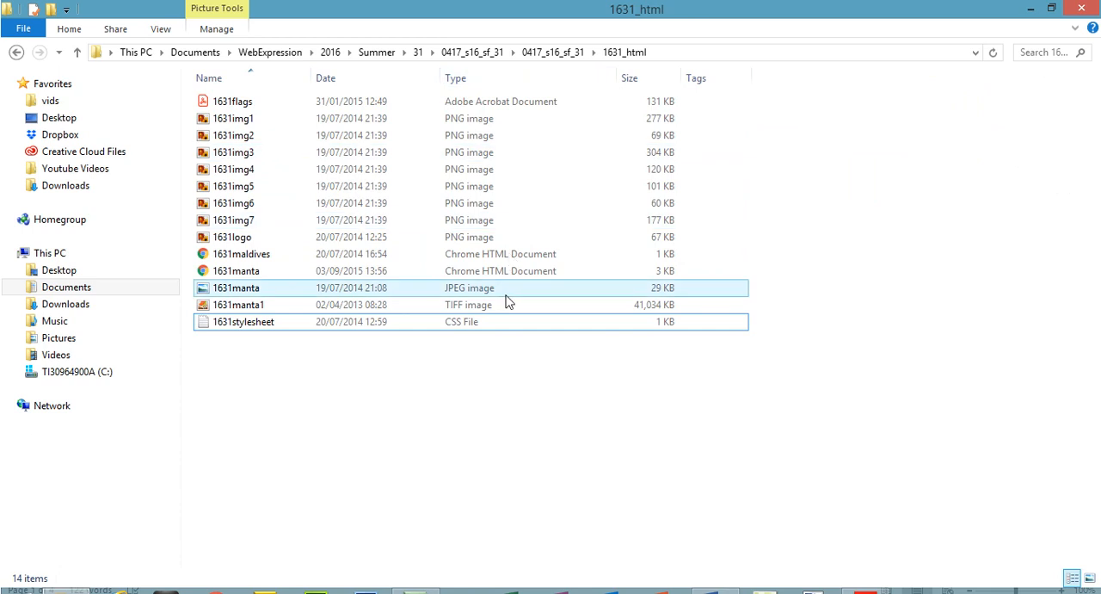
pyautogui.click(258, 323)
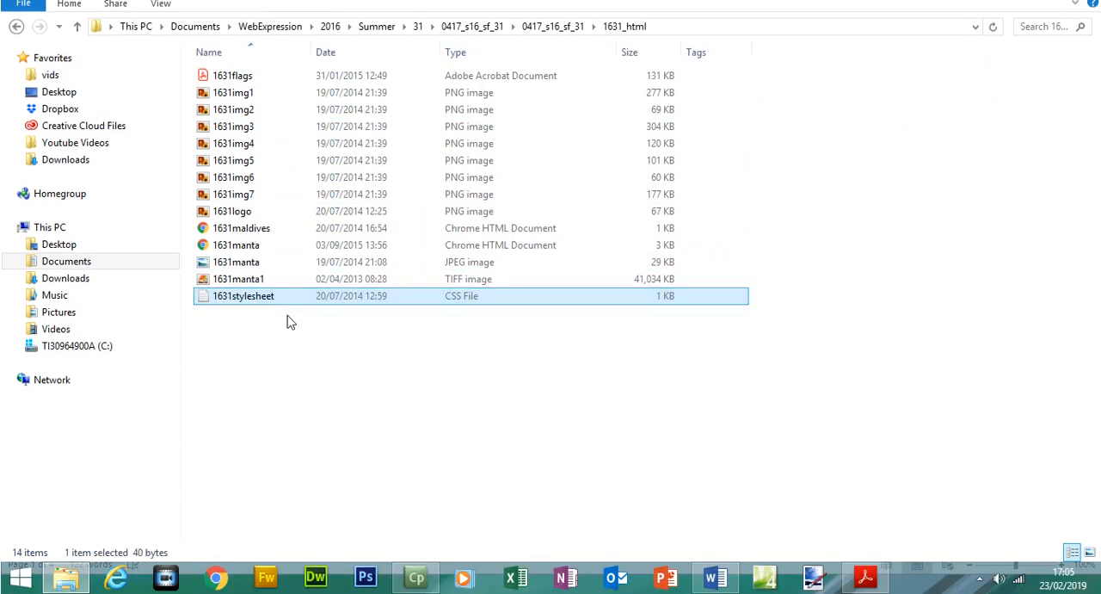
# Switch to Microsoft Expression Web 4 and open 1631stylesheet from the 1631_html folder under WebExpression, 2016, Summer, 31.
pyautogui.click(763, 579)
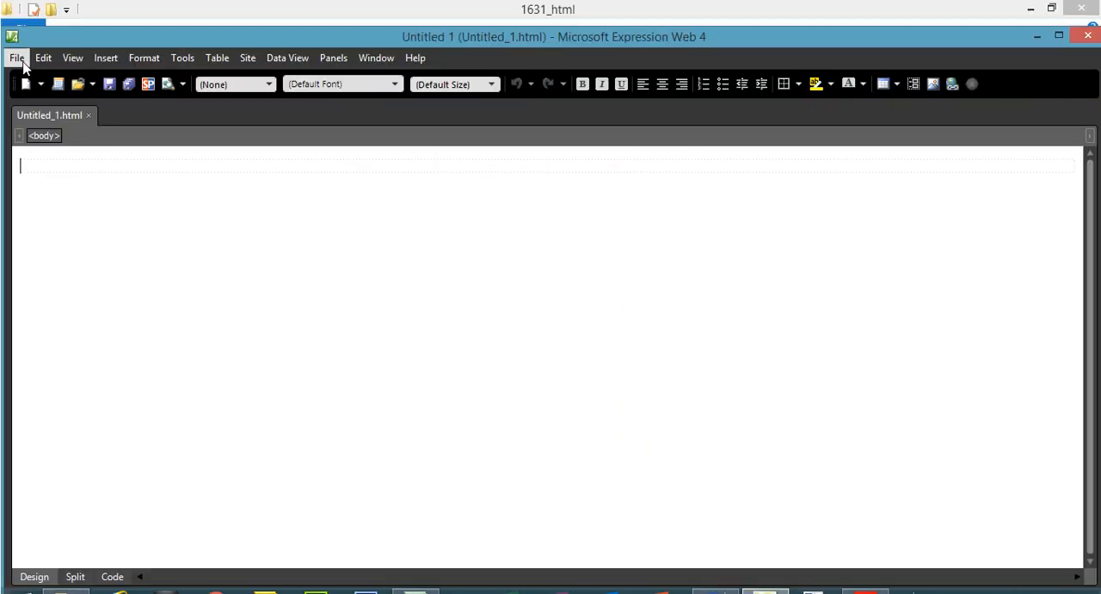
pyautogui.click(22, 62)
pyautogui.click(42, 95)
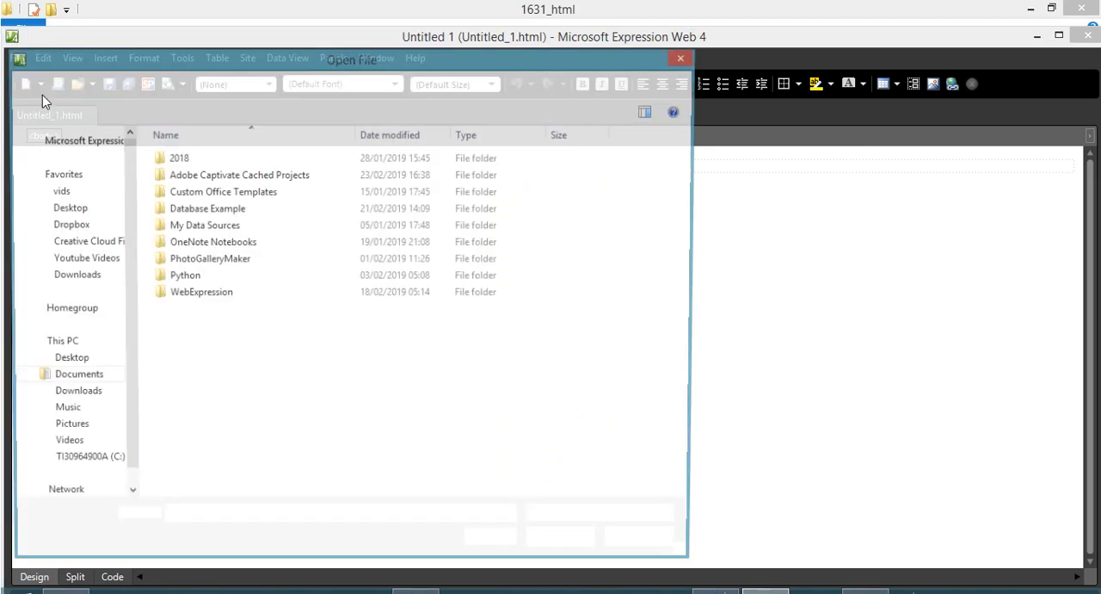
pyautogui.doubleClick(214, 295)
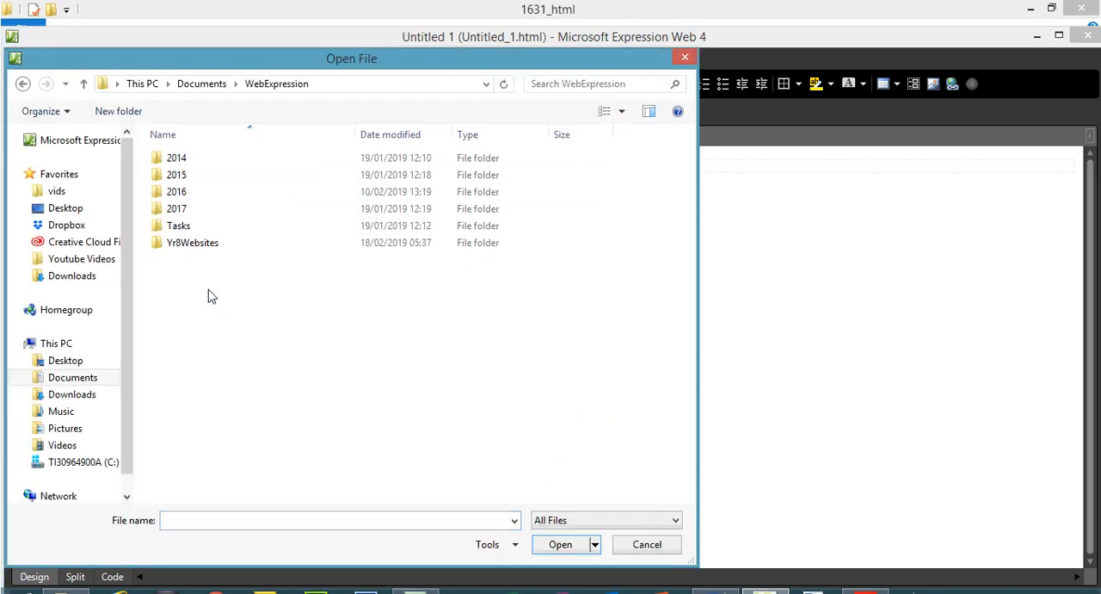
pyautogui.doubleClick(184, 193)
pyautogui.doubleClick(184, 174)
pyautogui.doubleClick(184, 159)
pyautogui.doubleClick(186, 158)
pyautogui.doubleClick(185, 158)
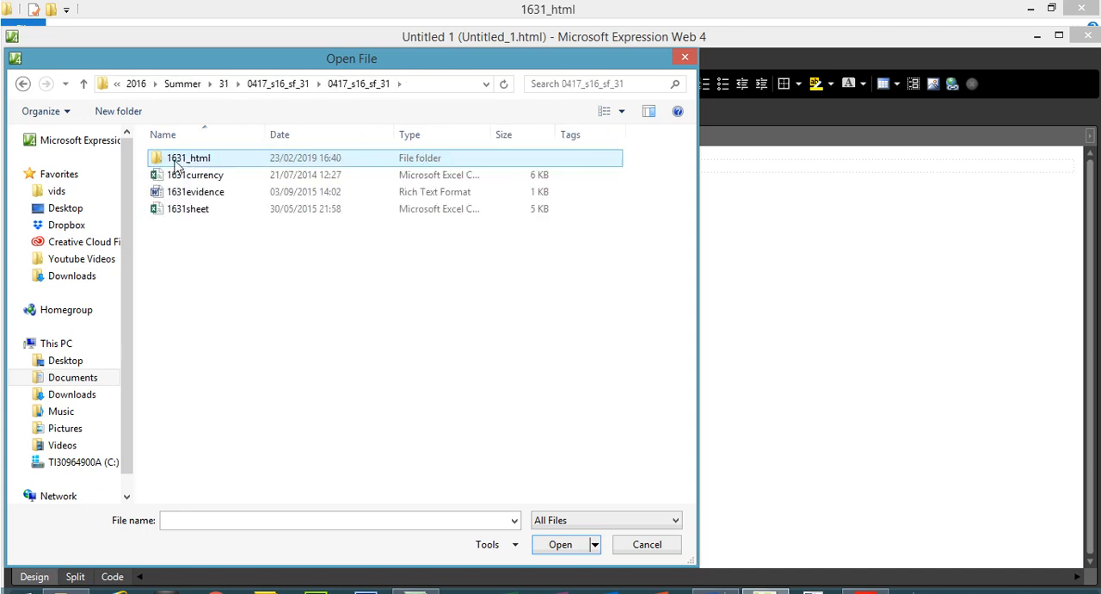
pyautogui.doubleClick(183, 162)
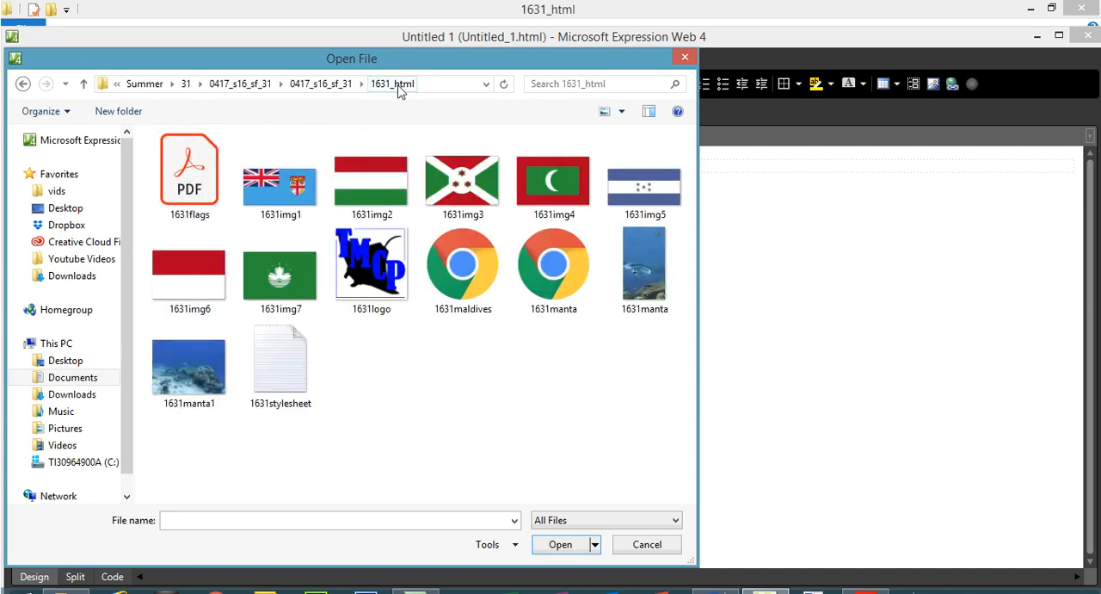
pyautogui.click(306, 355)
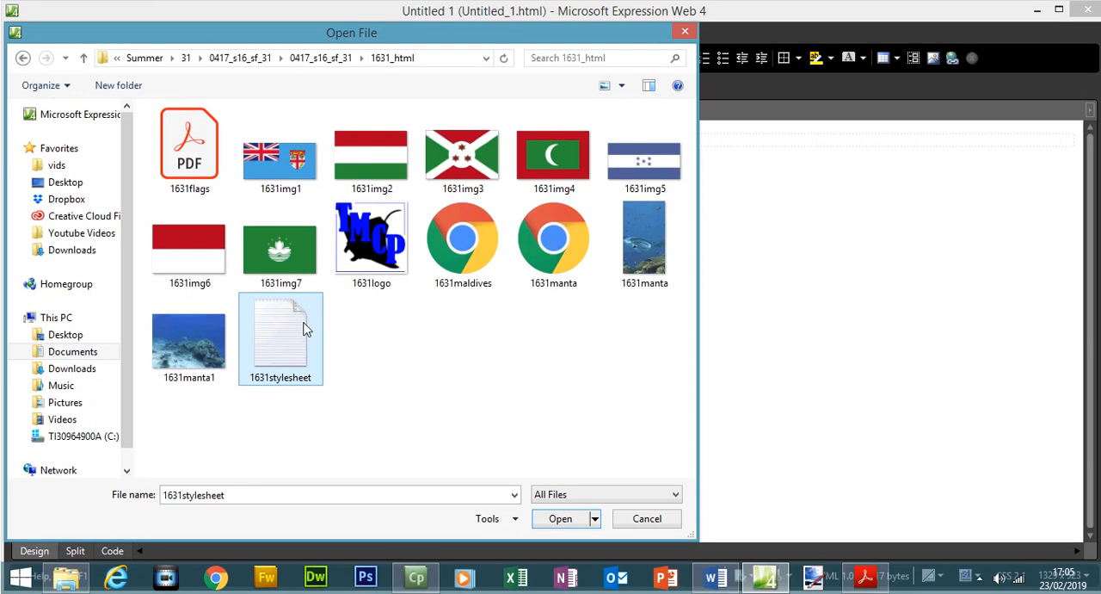
pyautogui.doubleClick(306, 328)
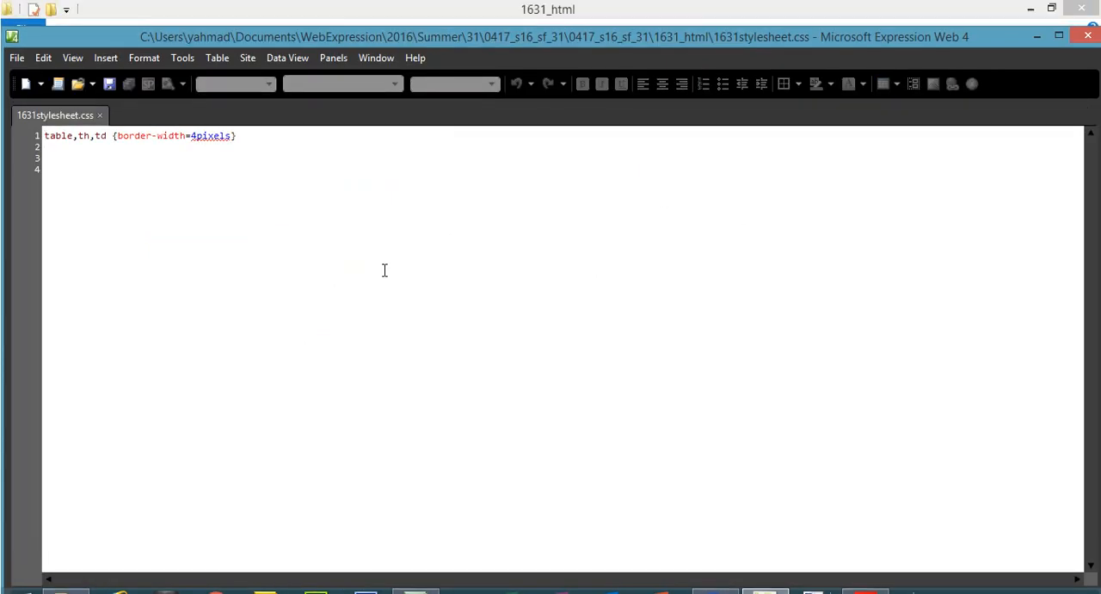
# Return to the exam paper and highlight the browser and hexadecimal colour requirements and the instruction to correct and complete the stylesheet.
pyautogui.click(865, 577)
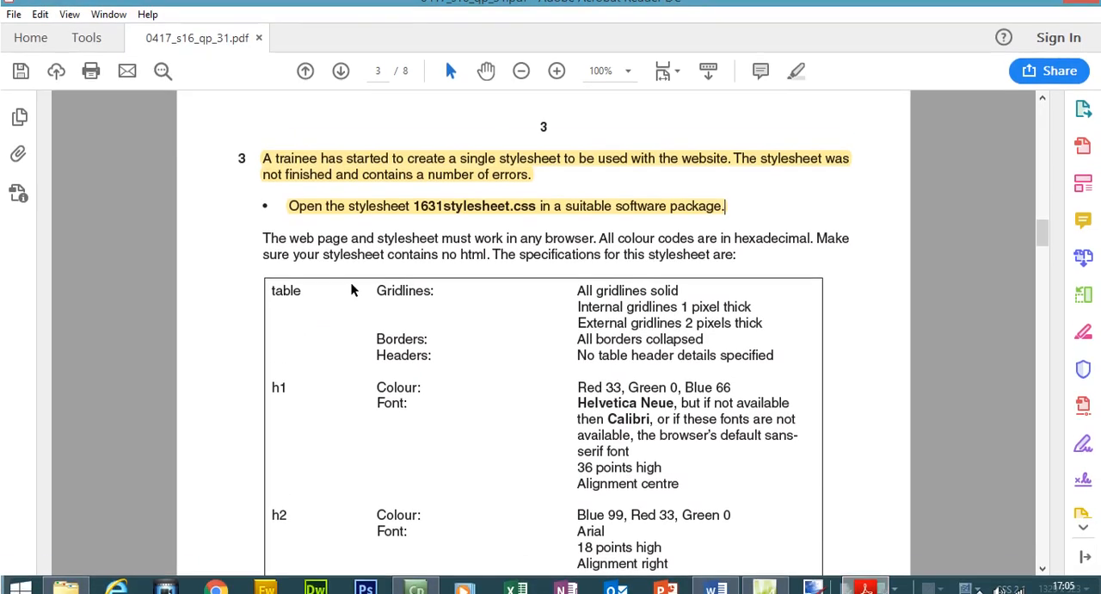
pyautogui.moveTo(256, 249); pyautogui.dragTo(733, 268)
pyautogui.click(796, 83)
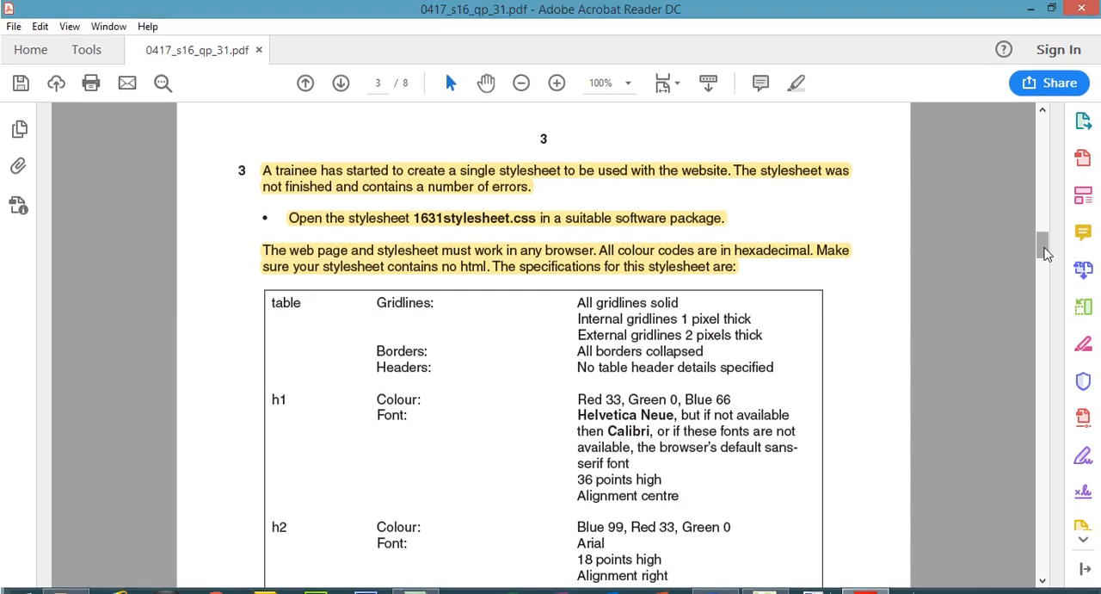
pyautogui.moveTo(1042, 222); pyautogui.dragTo(1047, 243)
pyautogui.moveTo(290, 427); pyautogui.dragTo(683, 403)
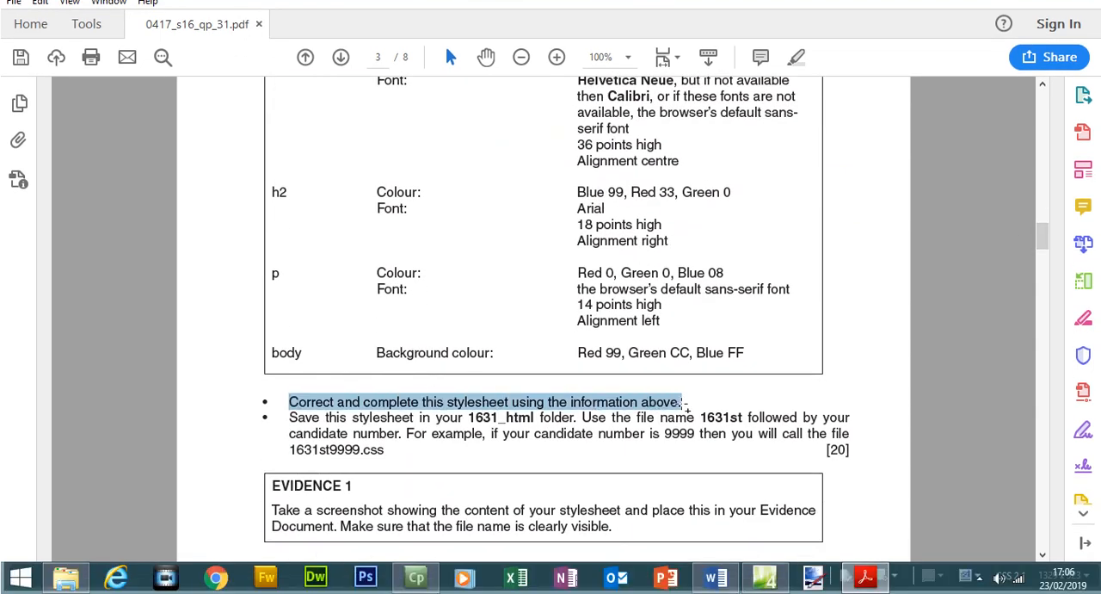
pyautogui.click(800, 83)
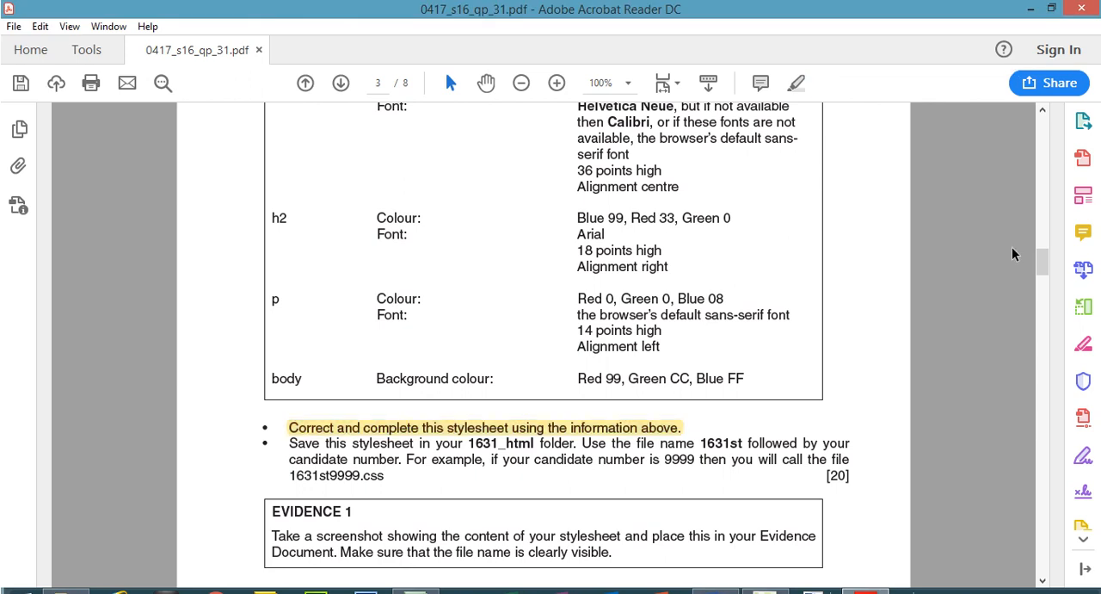
# Highlight the table Headers specification in the exam paper and remove th from the table rule's selector in the stylesheet.
pyautogui.moveTo(1042, 261)
pyautogui.mouseDown()
pyautogui.moveTo(1042, 246)
pyautogui.moveTo(1045, 256)
pyautogui.mouseUp()
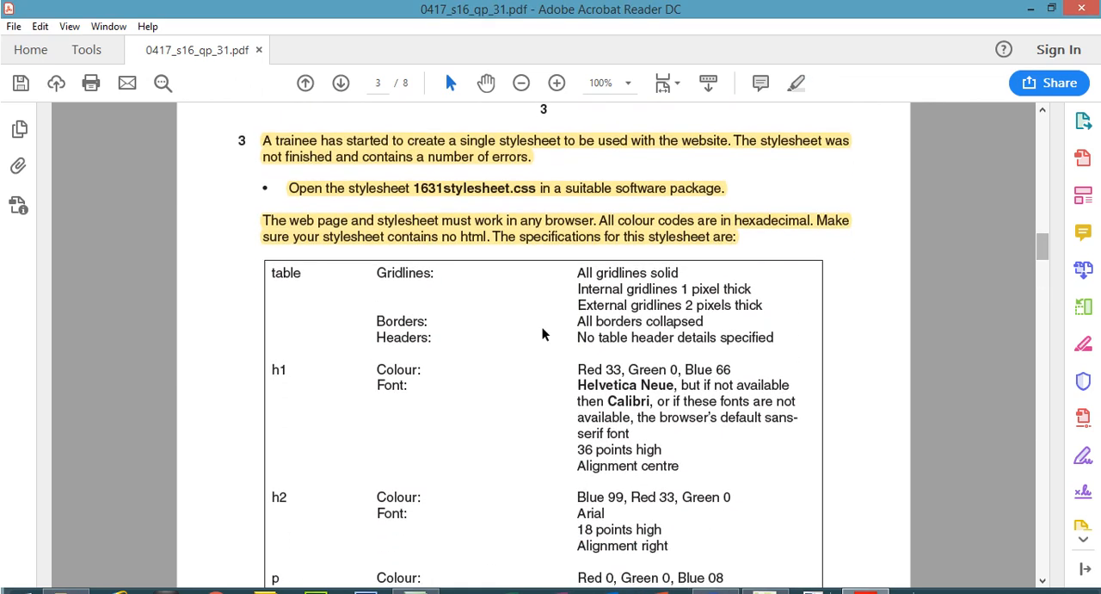
pyautogui.moveTo(377, 337); pyautogui.dragTo(775, 311)
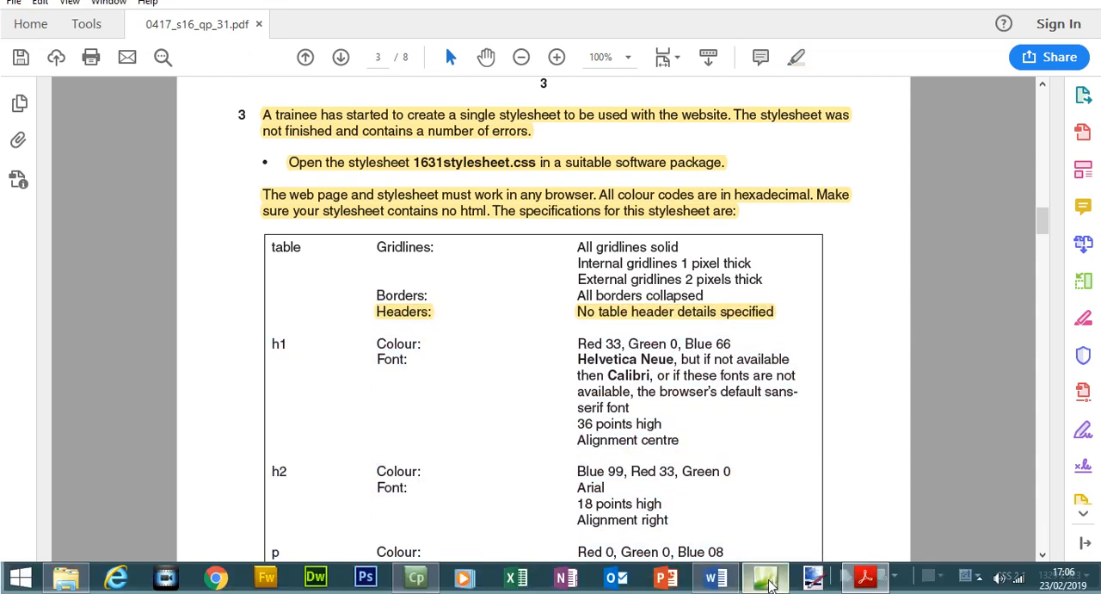
pyautogui.click(767, 578)
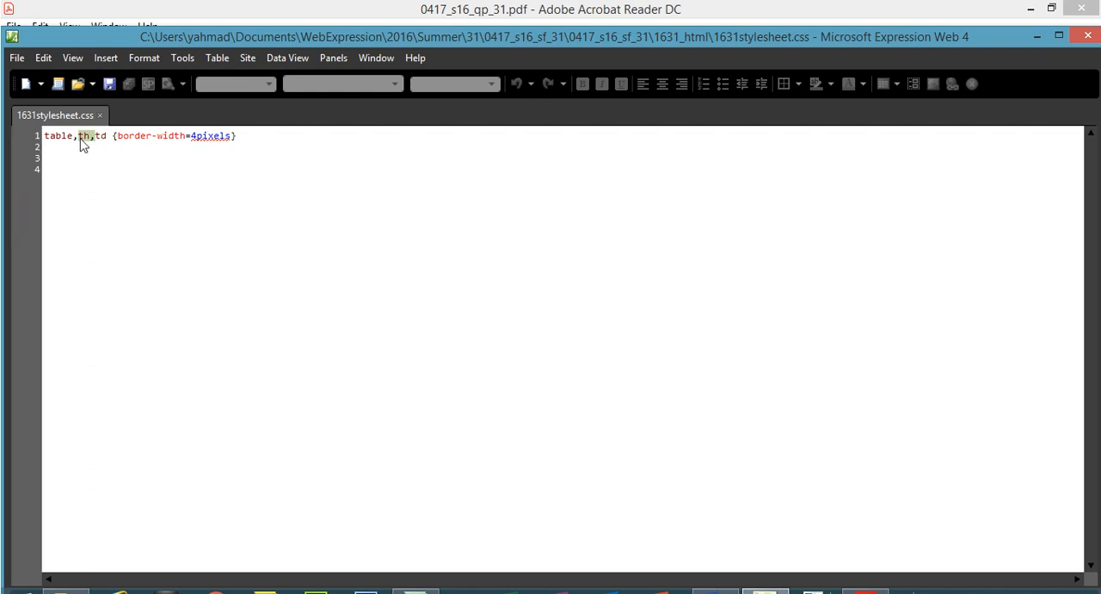
pyautogui.press('Delete')
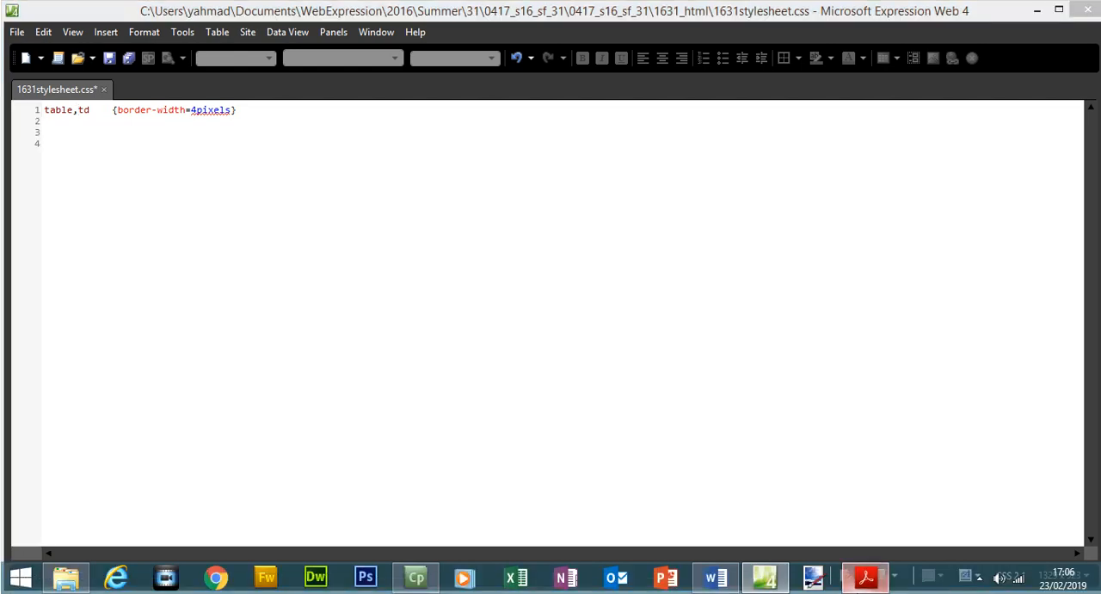
# Review the exam paper's table gridline specifications for external thickness, internal thickness and line style.
pyautogui.click(862, 592)
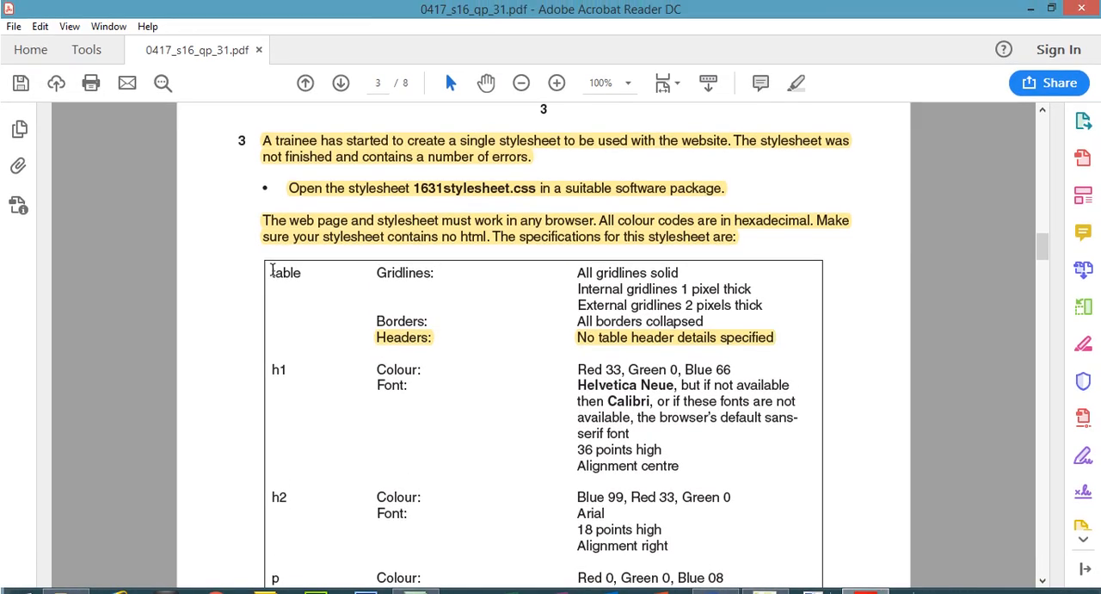
pyautogui.moveTo(272, 272); pyautogui.dragTo(298, 274)
pyautogui.moveTo(376, 273); pyautogui.dragTo(417, 273)
pyautogui.moveTo(578, 305); pyautogui.dragTo(742, 310)
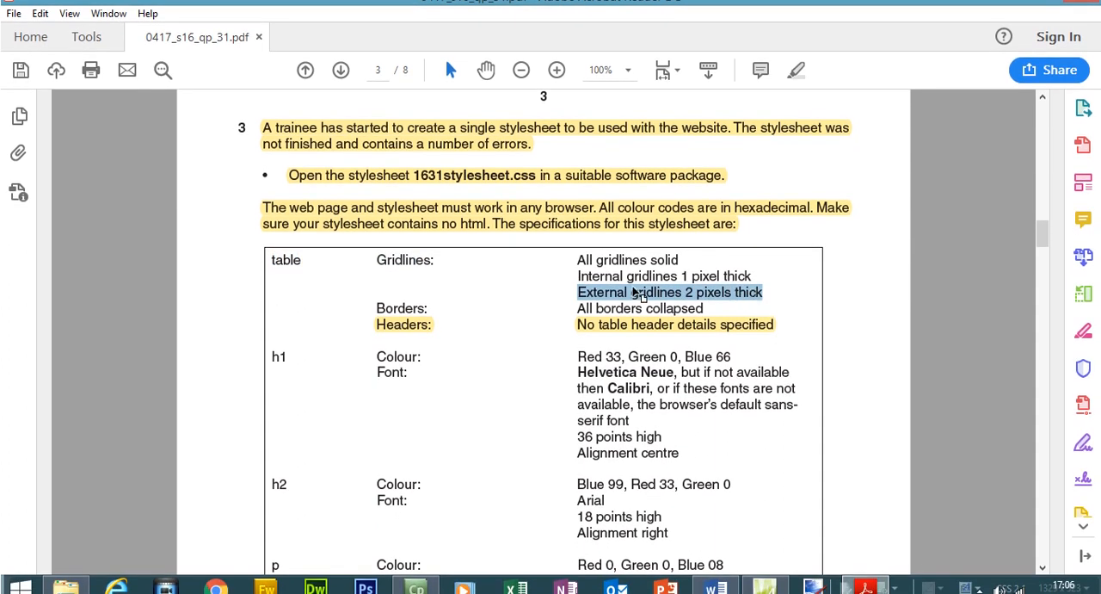
pyautogui.moveTo(577, 275); pyautogui.dragTo(747, 280)
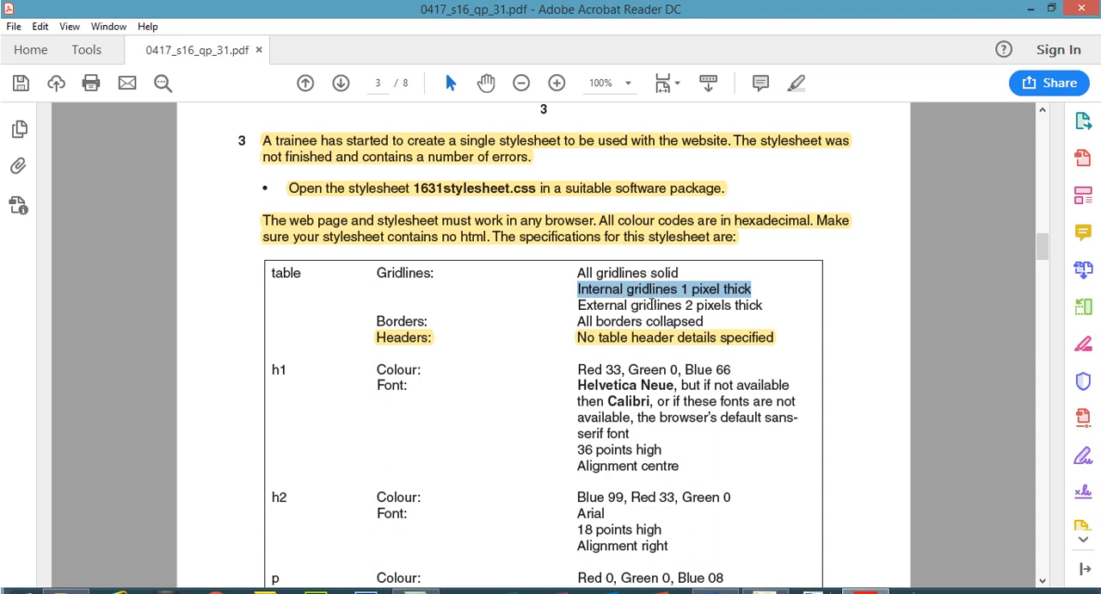
pyautogui.moveTo(578, 272); pyautogui.dragTo(656, 277)
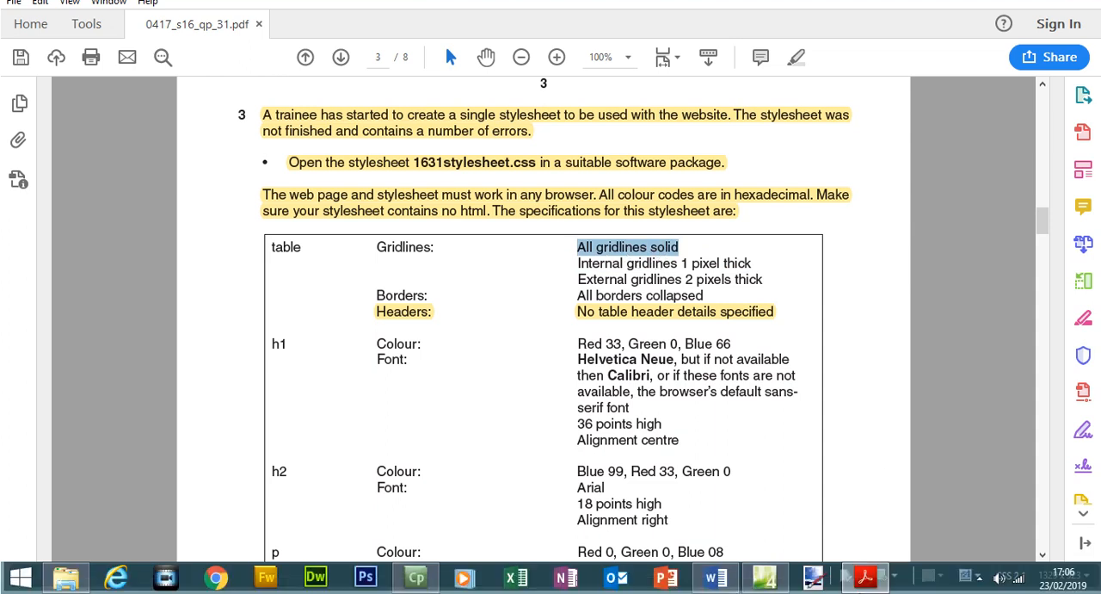
# Return to the stylesheet and delete the incorrect border-width declaration from the table,td rule, keeping its braces.
pyautogui.click(864, 578)
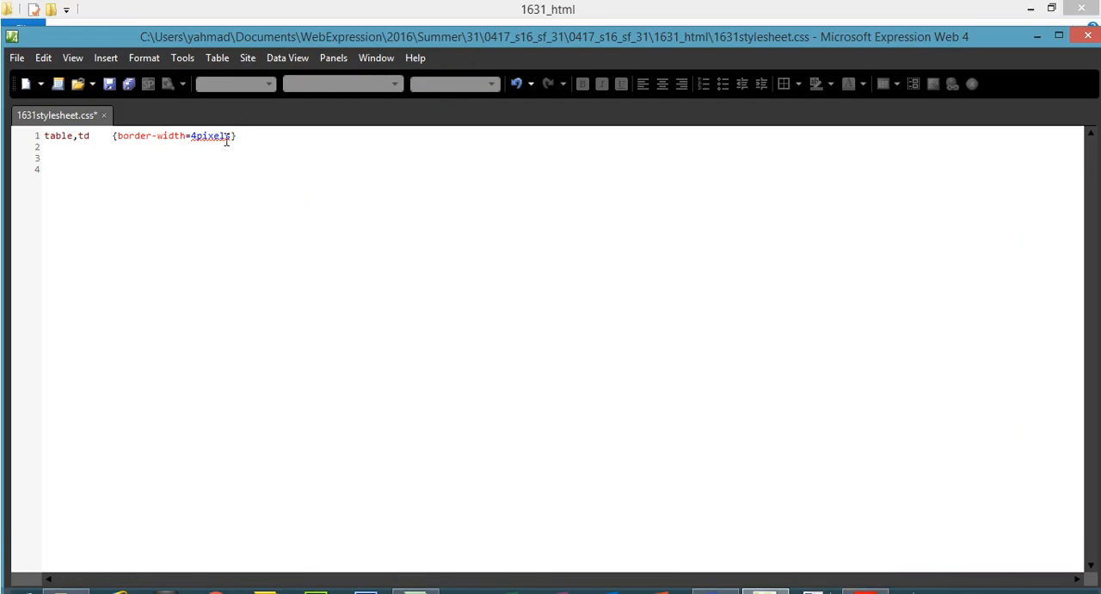
pyautogui.moveTo(233, 109); pyautogui.dragTo(118, 138)
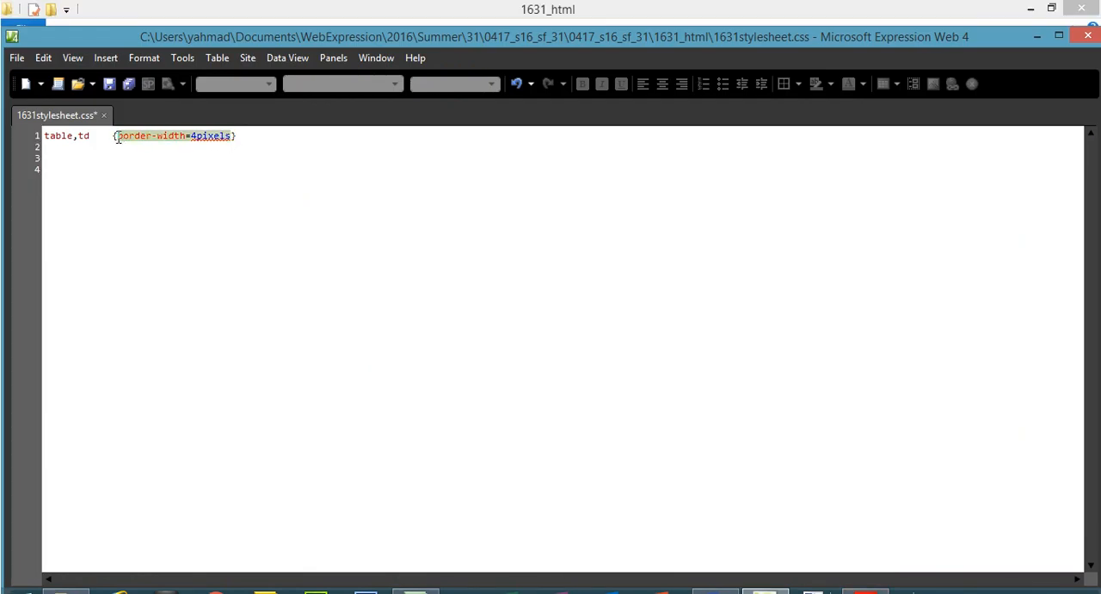
pyautogui.press('Delete')
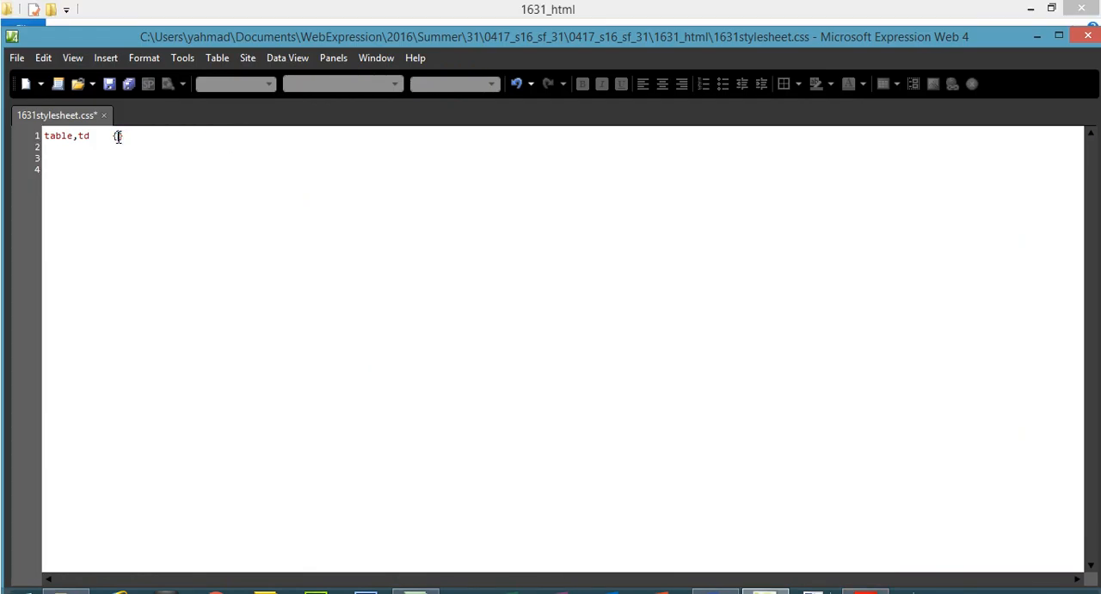
# Modify the existing table, td style in the style manager so that all its borders have the border-style solid.
pyautogui.click(336, 58)
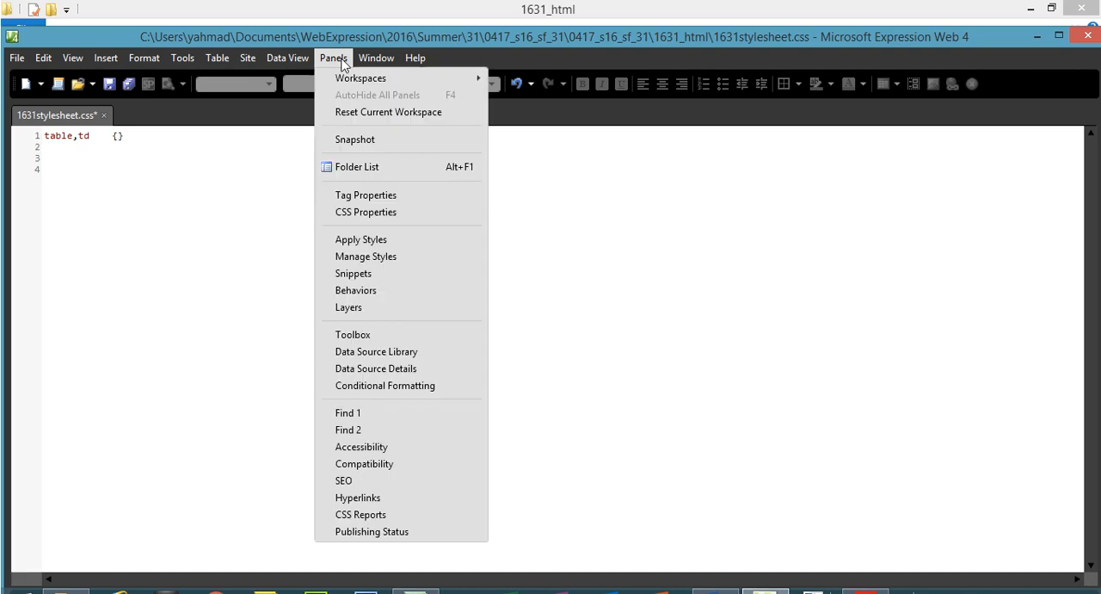
pyautogui.click(382, 258)
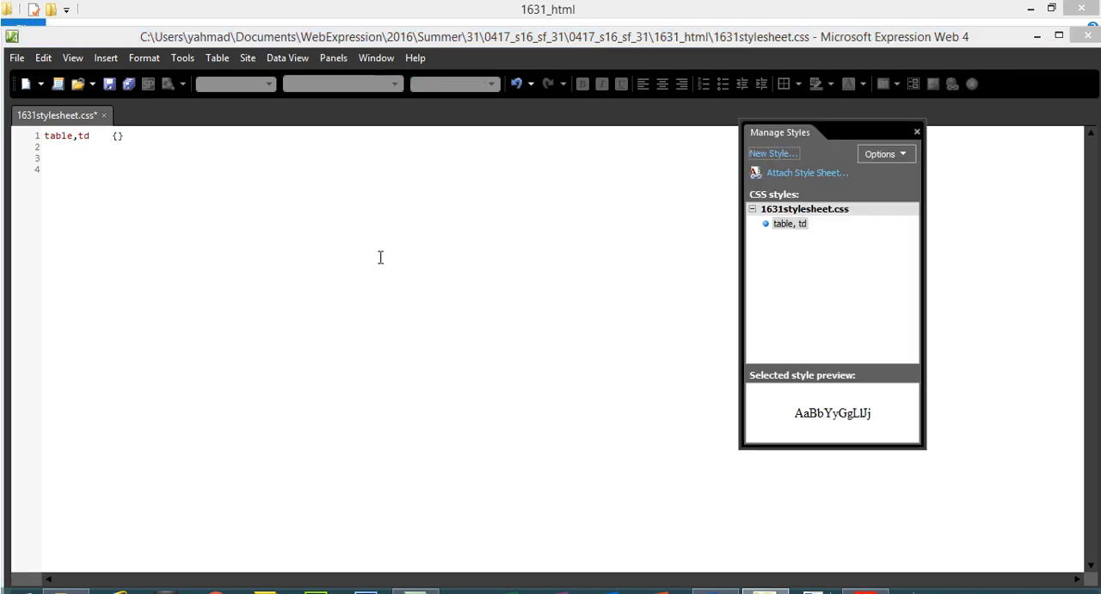
pyautogui.rightClick(798, 226)
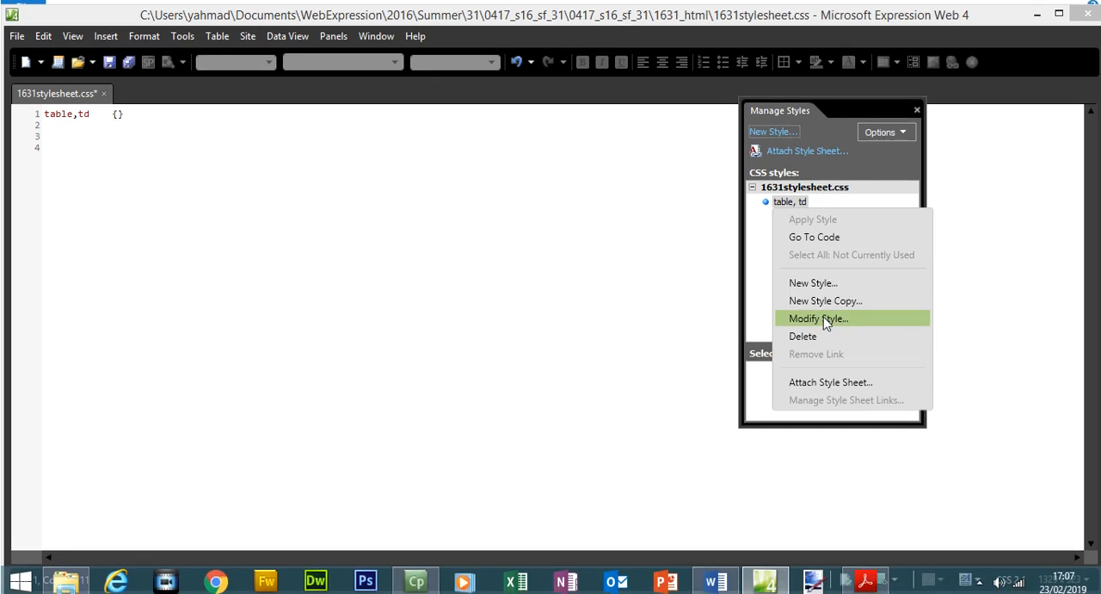
pyautogui.click(824, 314)
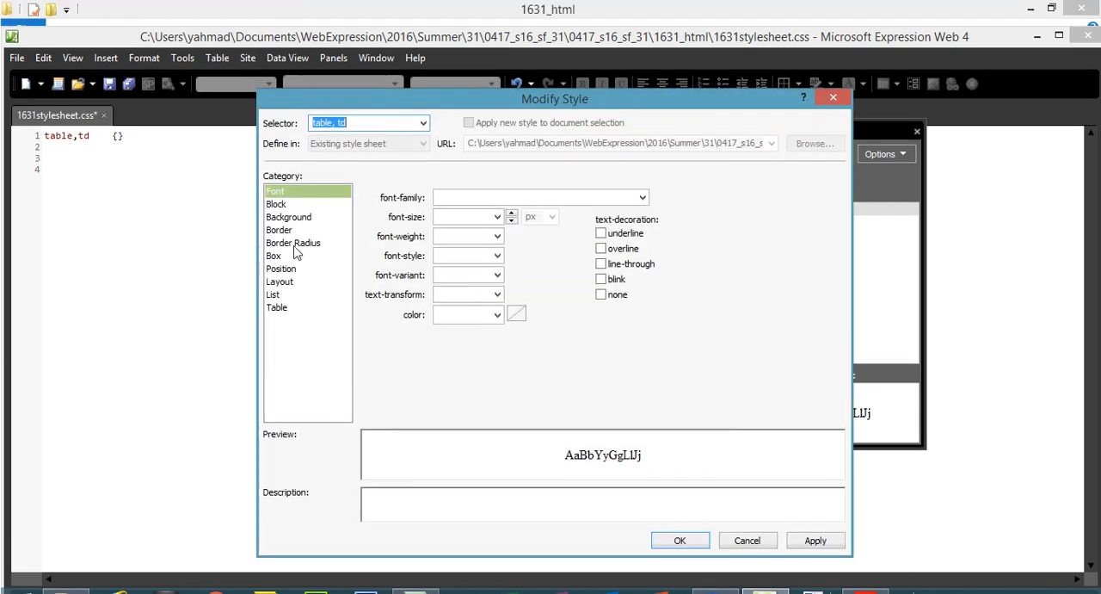
pyautogui.click(297, 206)
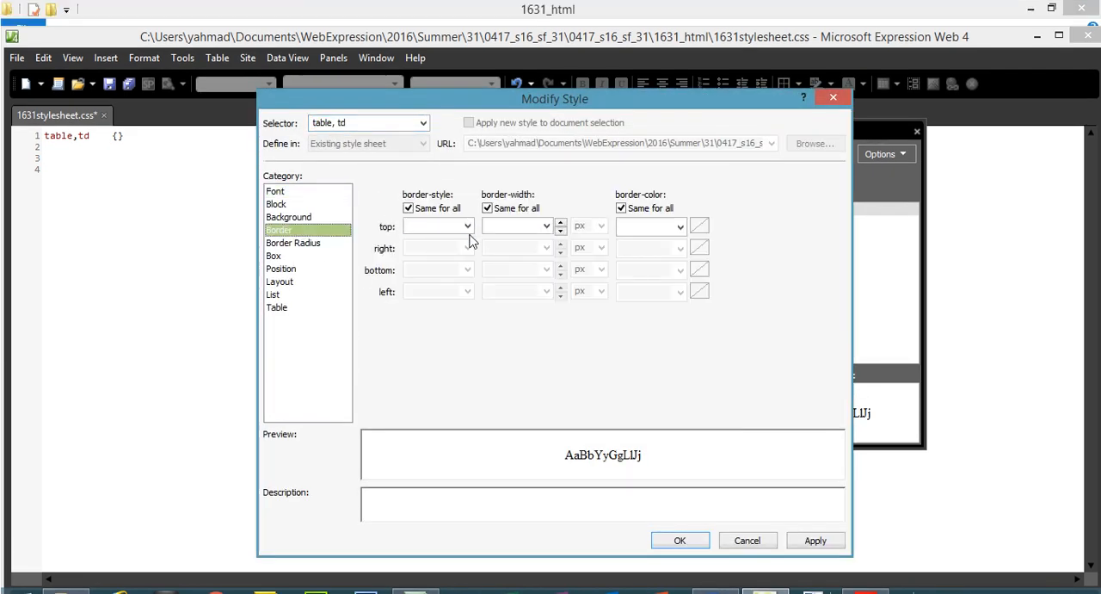
pyautogui.click(467, 226)
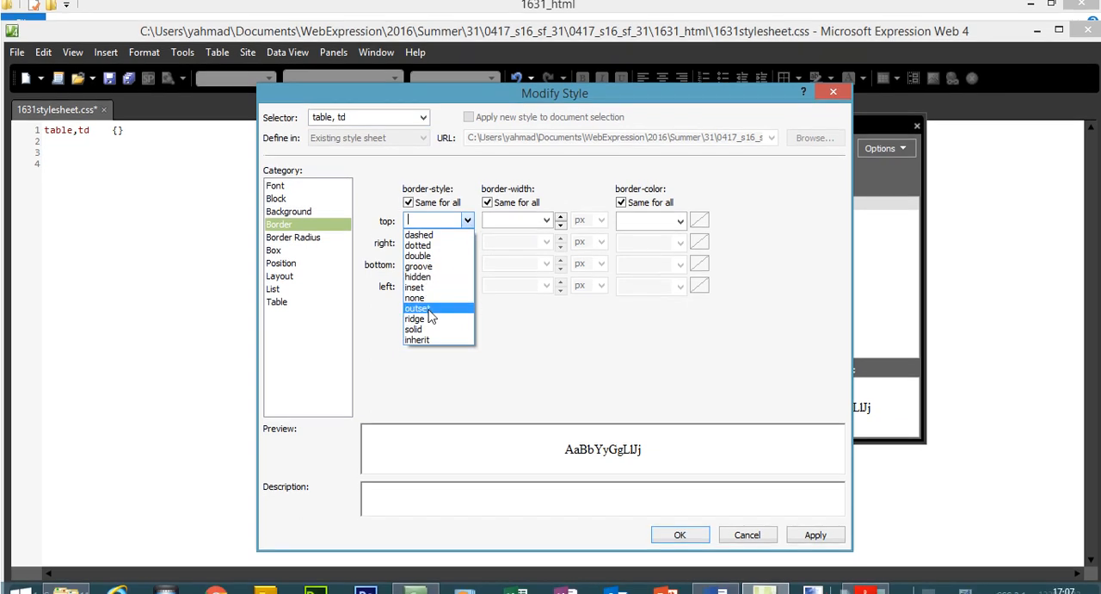
pyautogui.click(414, 335)
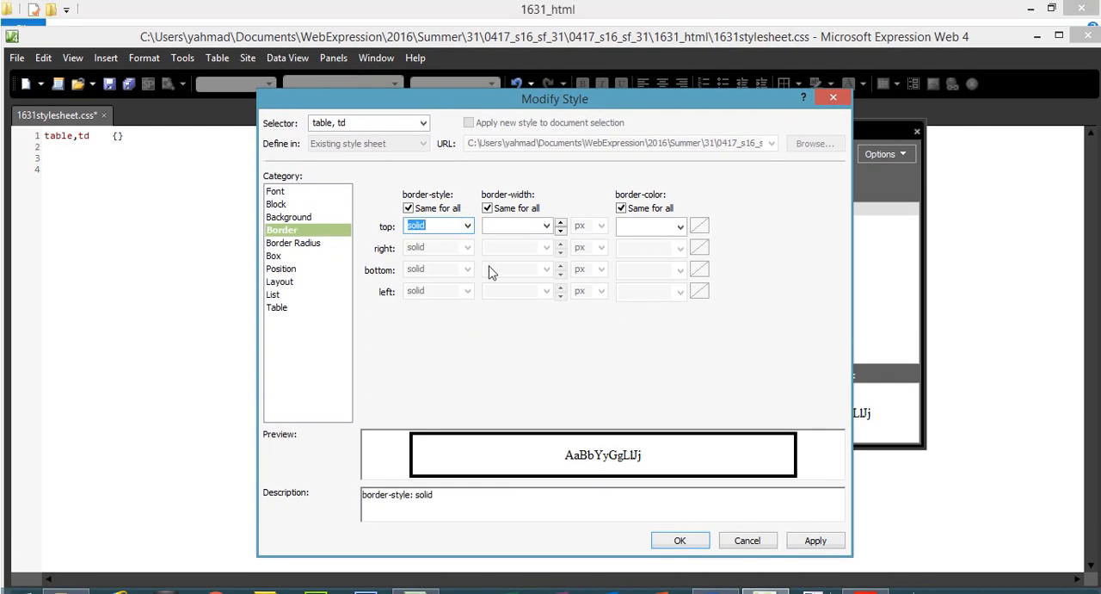
pyautogui.click(809, 515)
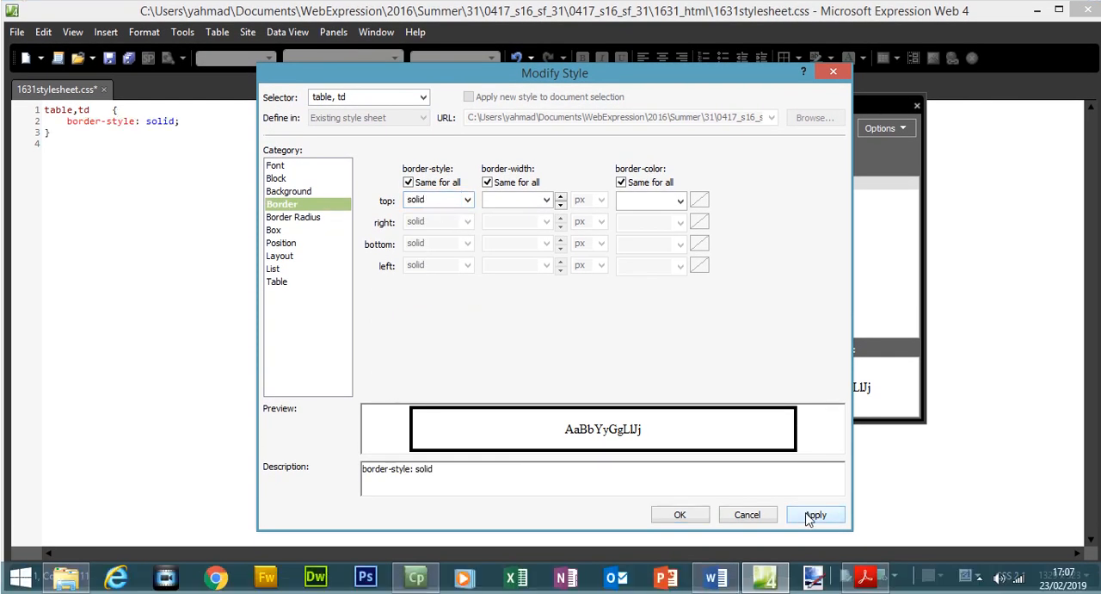
pyautogui.click(678, 514)
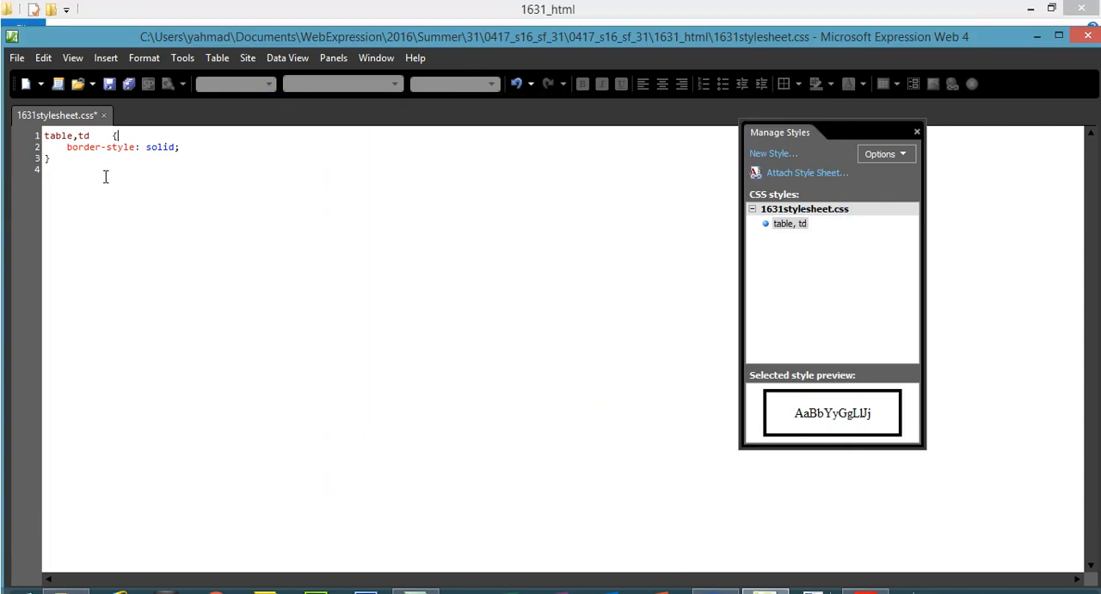
# Start a new style in the current stylesheet with the selector td and show its border settings.
pyautogui.moveTo(57, 137); pyautogui.dragTo(63, 137)
pyautogui.click(85, 136)
pyautogui.click(785, 154)
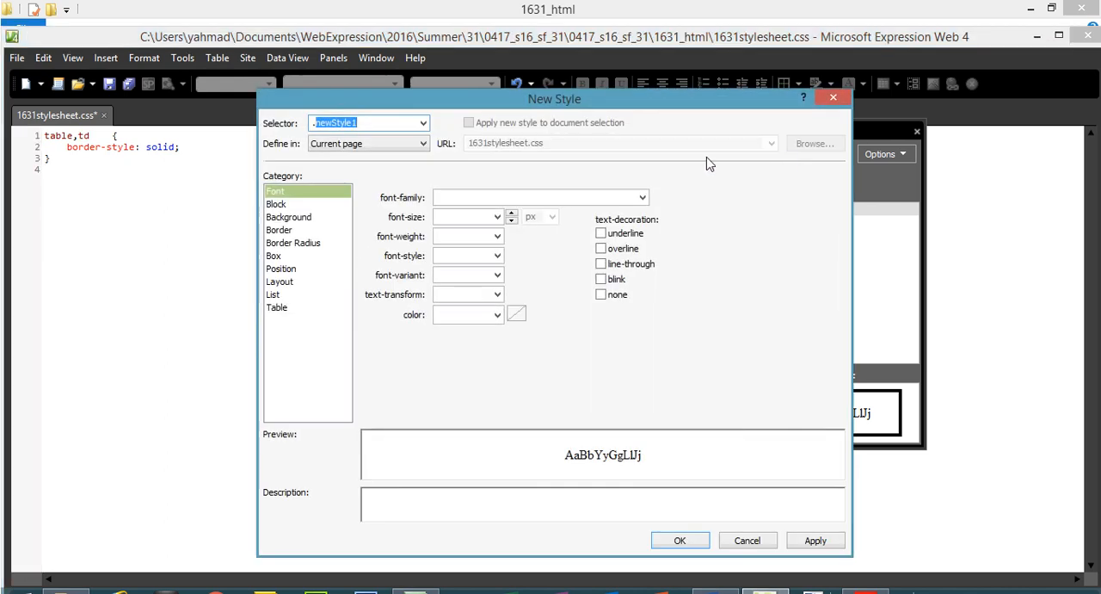
pyautogui.press('BackSpace')
pyautogui.write('td')
pyautogui.click(290, 230)
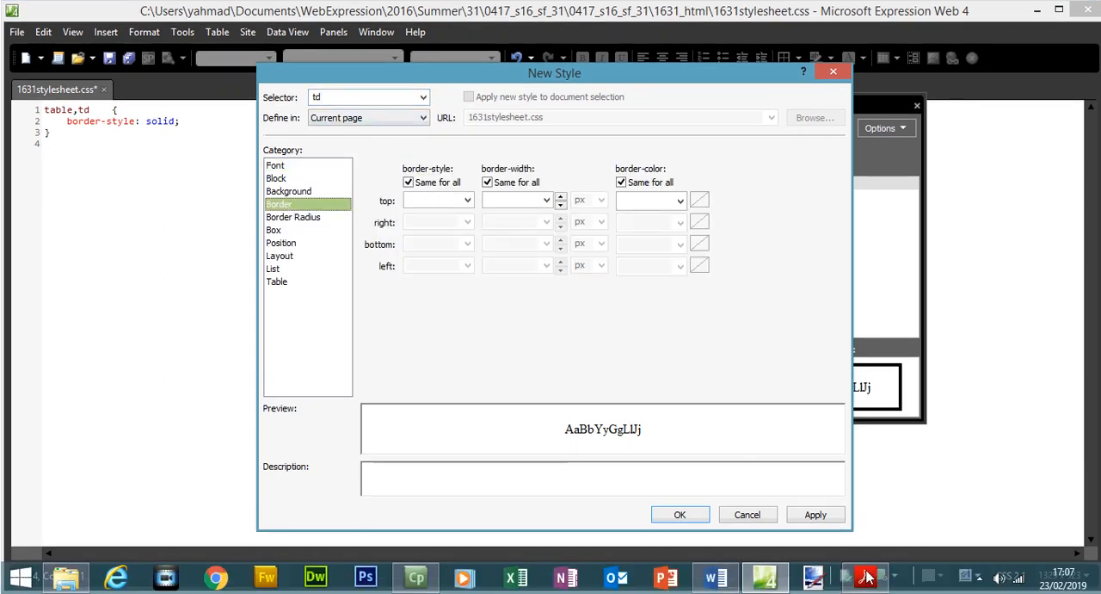
# Check the internal gridline thickness in the exam paper, and give the td style a border-width of 1 px on all sides.
pyautogui.click(866, 592)
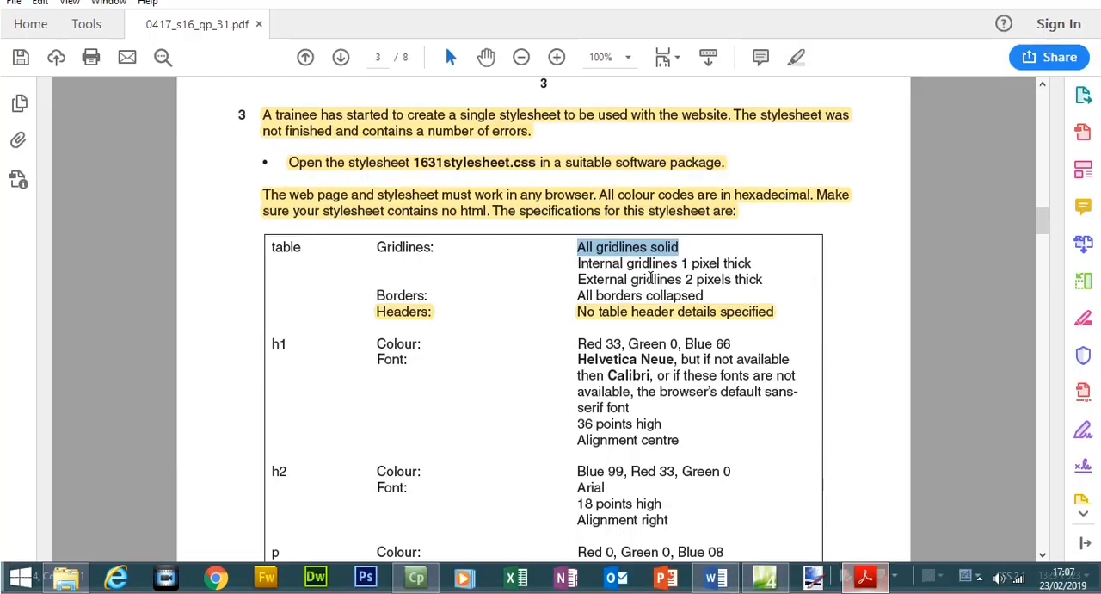
pyautogui.moveTo(578, 270); pyautogui.dragTo(751, 270)
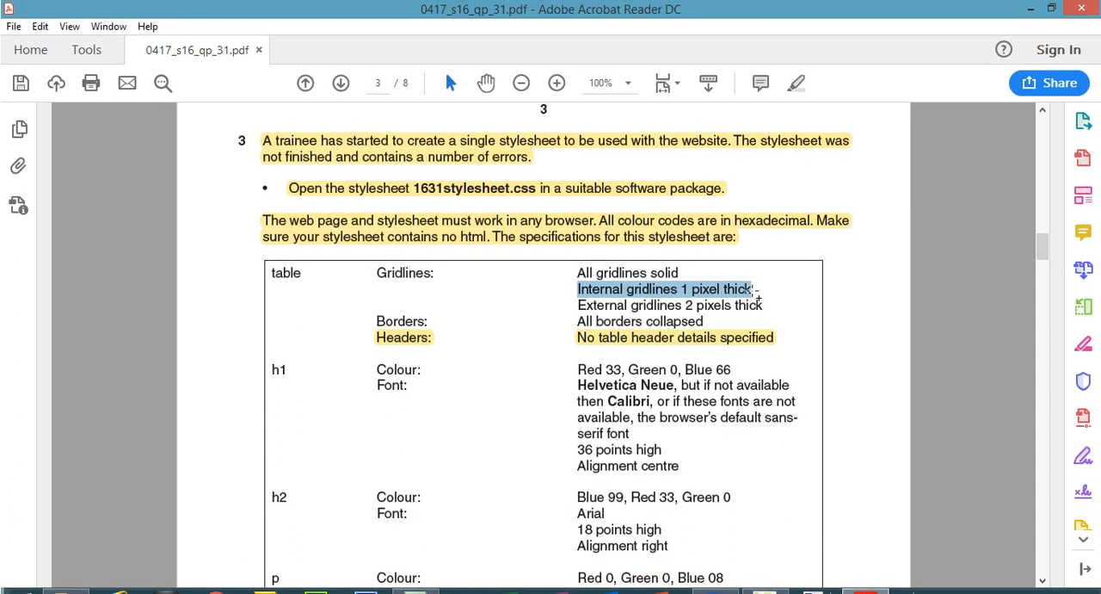
pyautogui.click(866, 585)
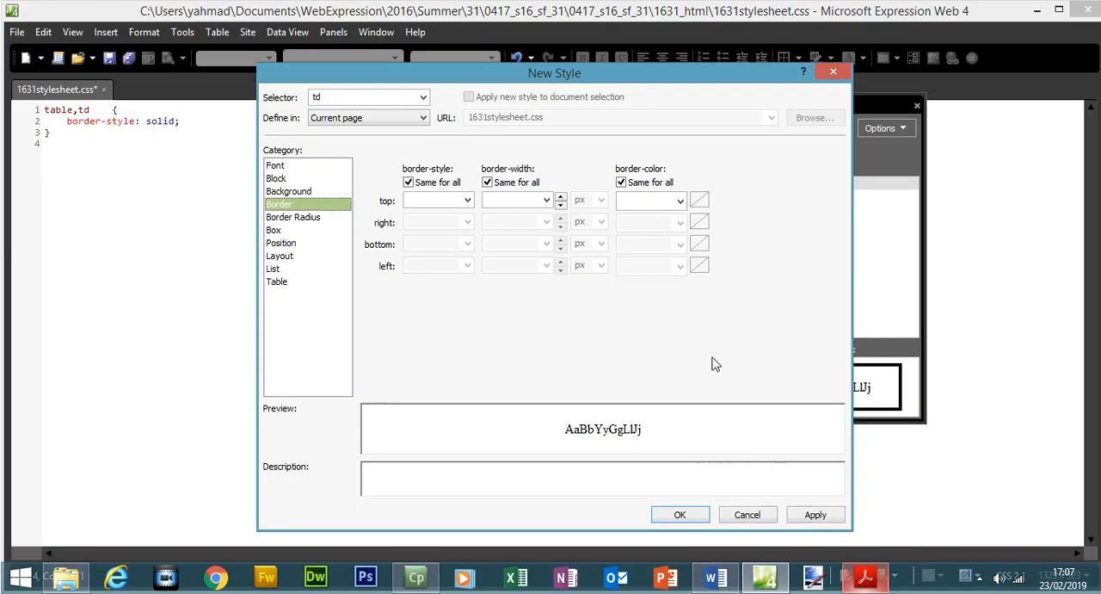
pyautogui.click(497, 199)
pyautogui.write('1')
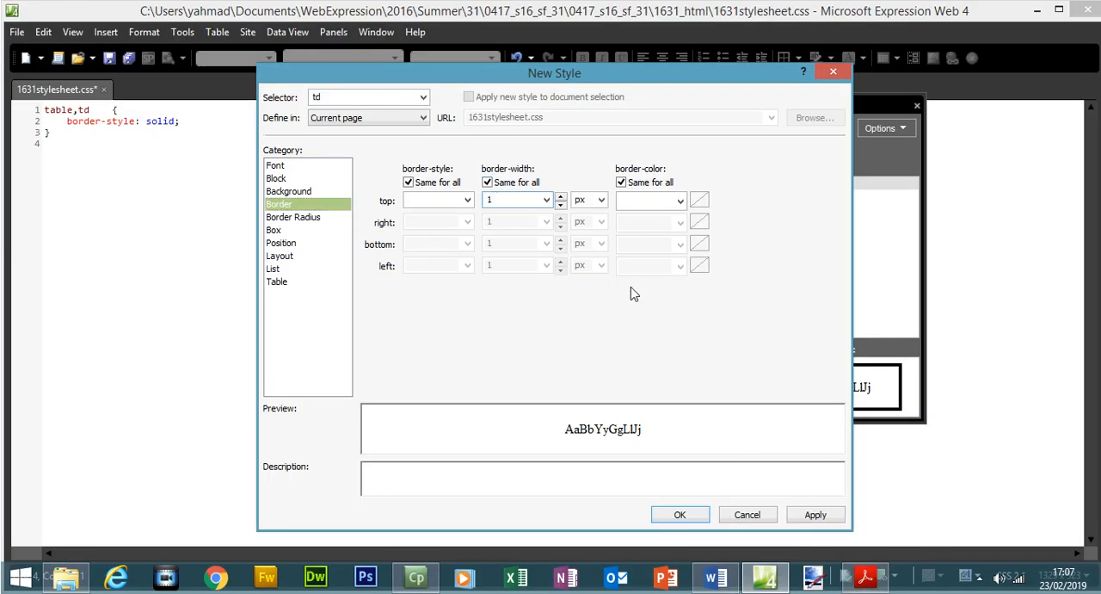
pyautogui.click(815, 514)
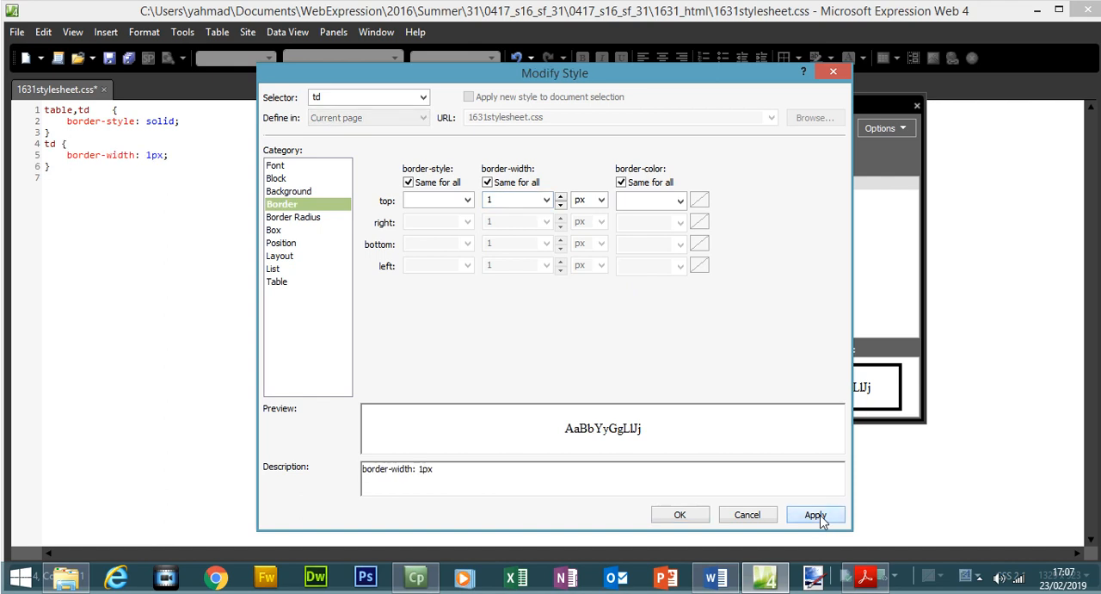
pyautogui.click(675, 515)
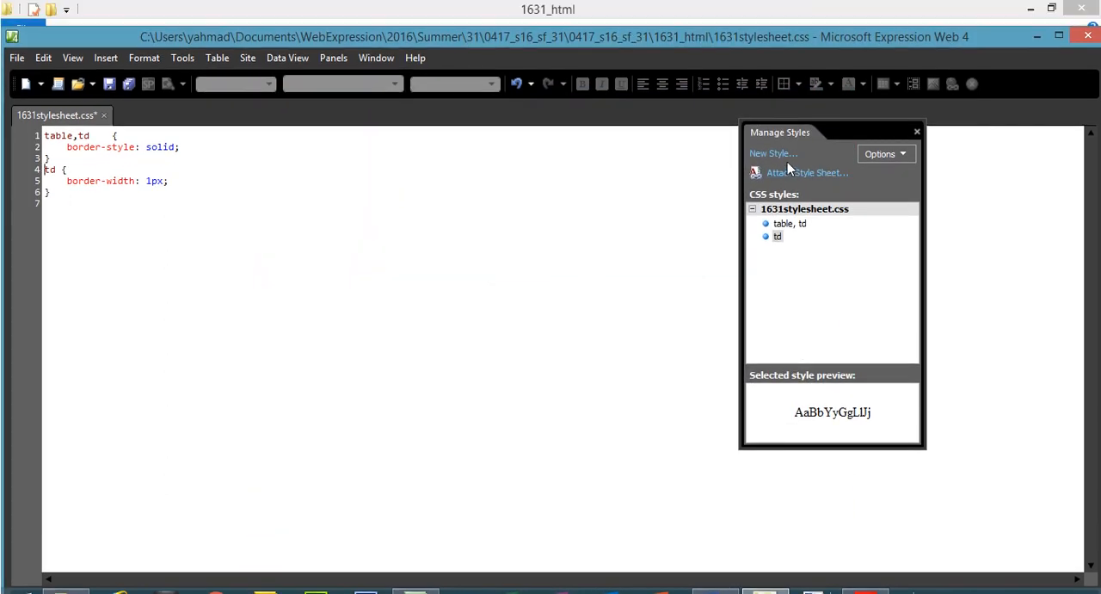
# Start a new style with the selector table, and highlight the solid, internal and external gridline specifications in the exam paper.
pyautogui.click(776, 154)
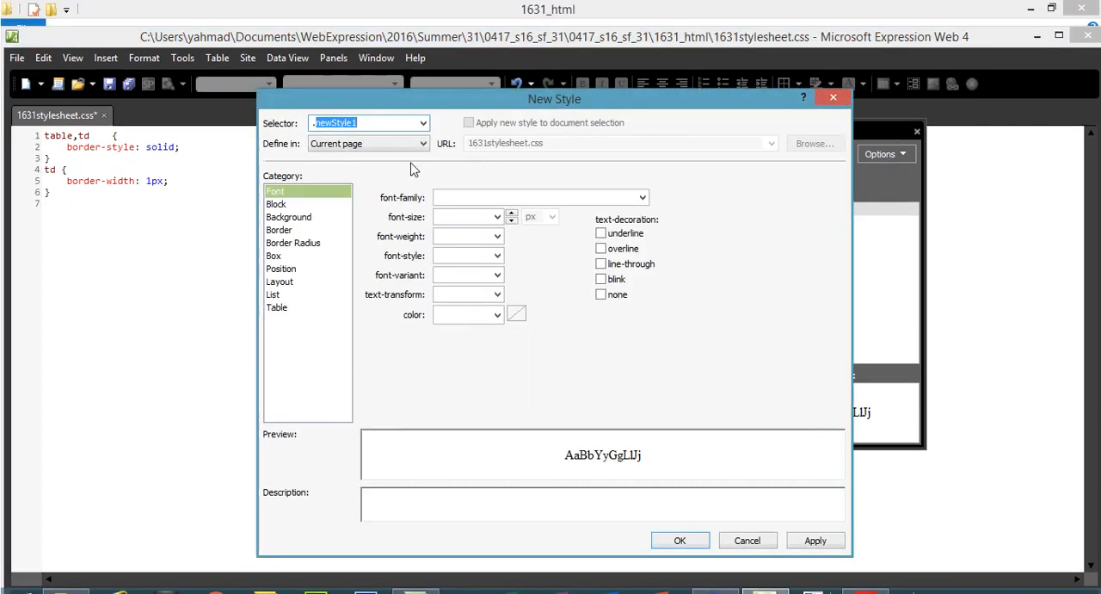
pyautogui.write('table')
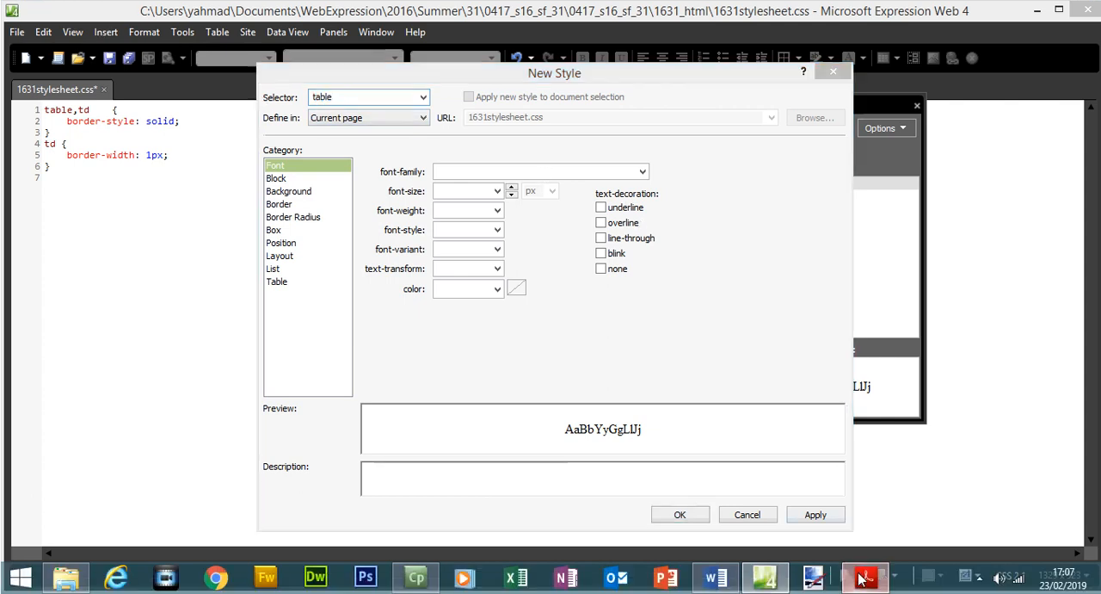
pyautogui.click(865, 577)
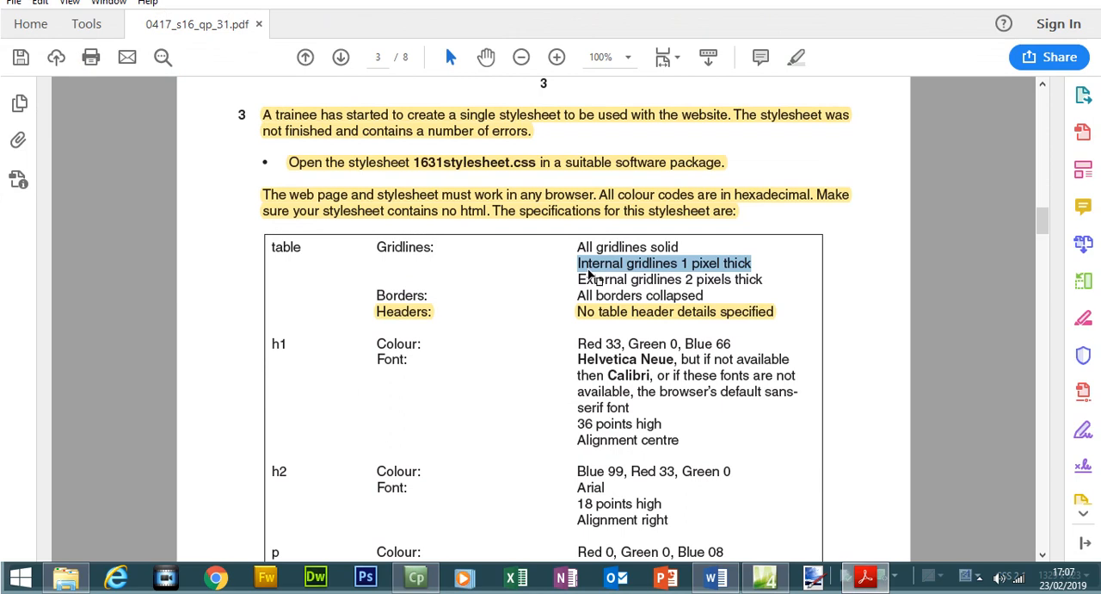
pyautogui.moveTo(577, 263); pyautogui.dragTo(752, 265)
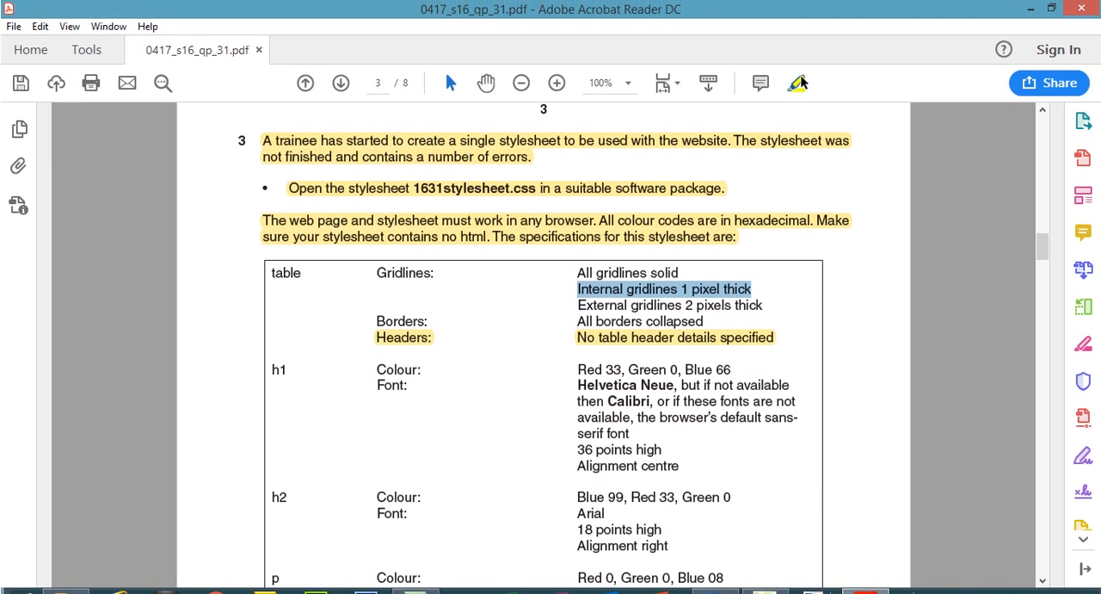
pyautogui.click(601, 275)
pyautogui.click(590, 272)
pyautogui.moveTo(581, 273); pyautogui.dragTo(680, 274)
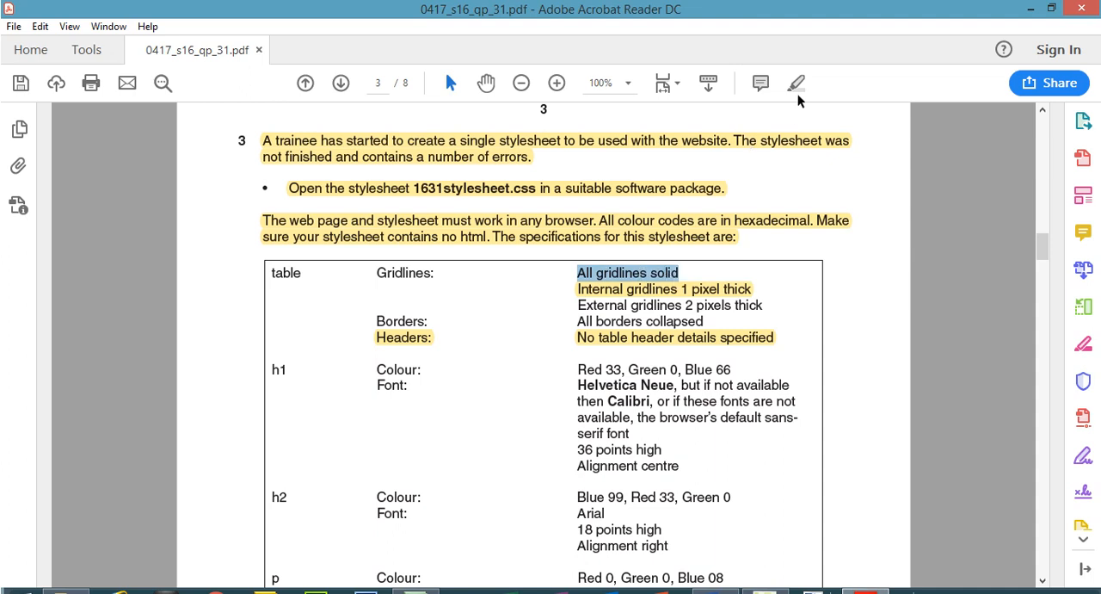
pyautogui.click(796, 83)
pyautogui.moveTo(576, 305); pyautogui.dragTo(750, 309)
pyautogui.click(796, 69)
pyautogui.click(863, 589)
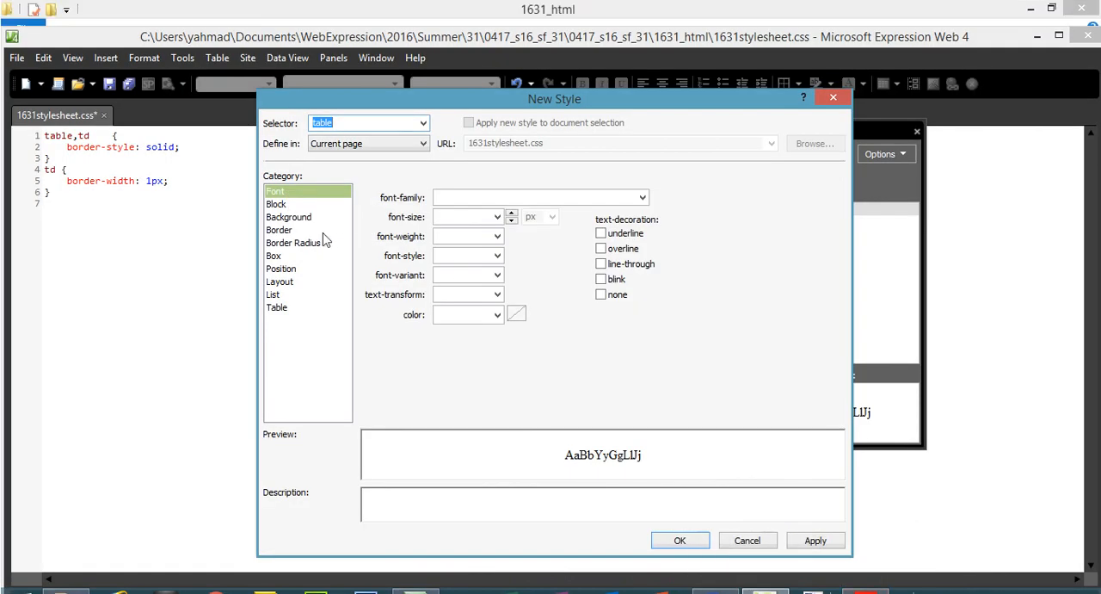
# Set the new table style's border-width to 2 px on all sides.
pyautogui.click(303, 204)
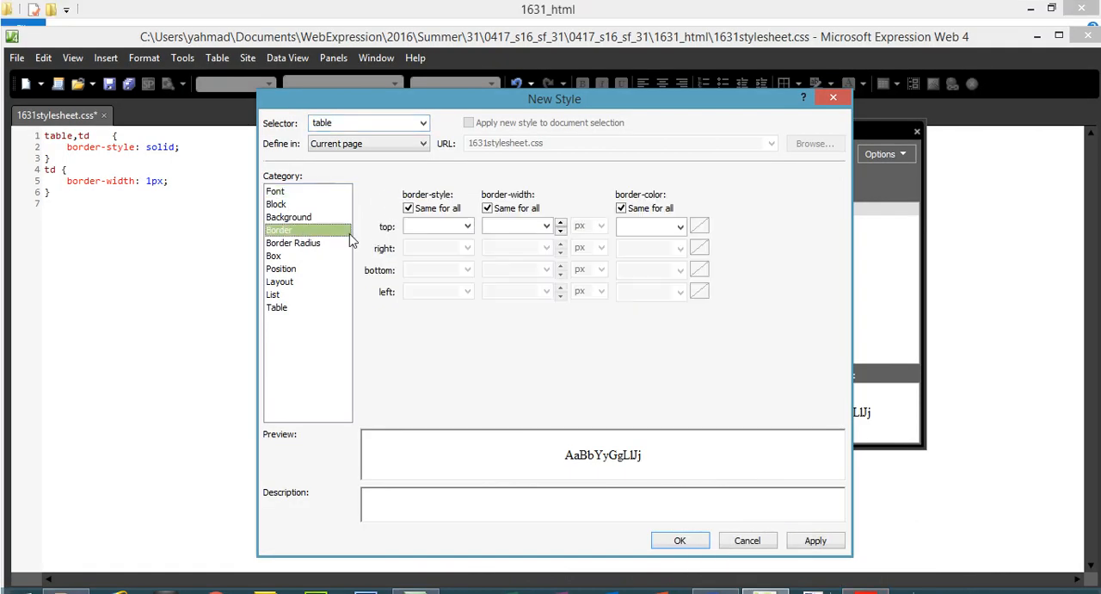
pyautogui.click(522, 224)
pyautogui.write('2')
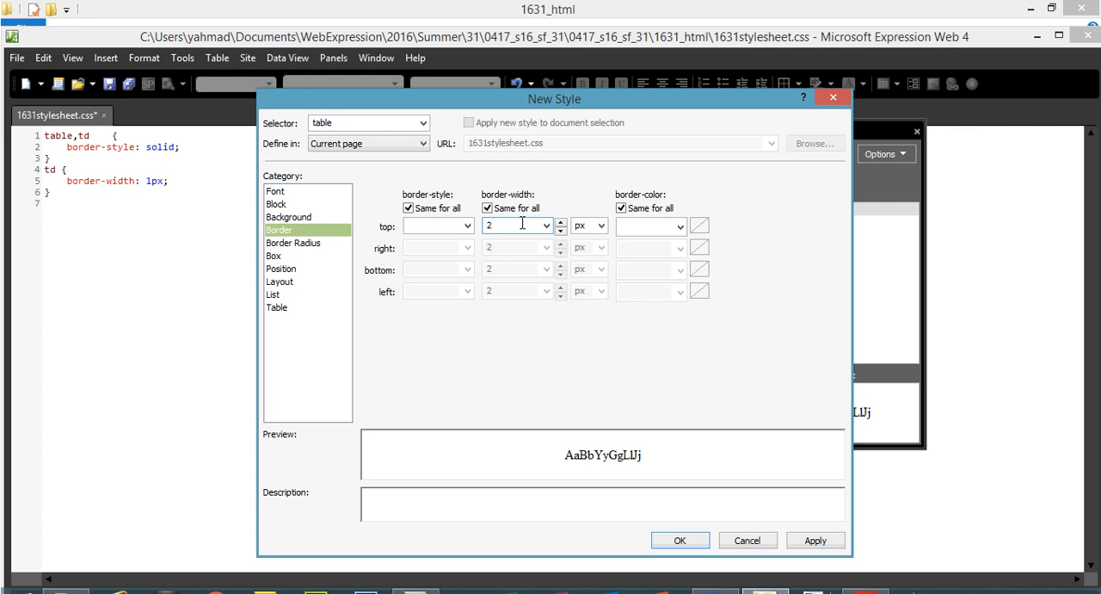
# Check the Borders specification in the exam paper, set the table style's border-collapse to collapse, and apply the style.
pyautogui.click(284, 308)
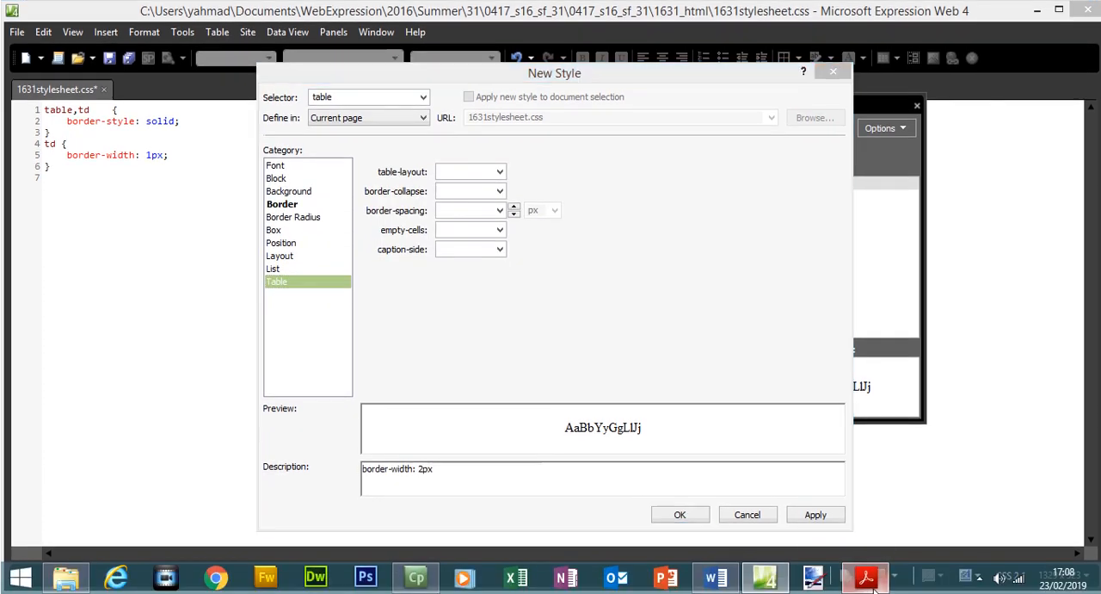
pyautogui.click(867, 577)
pyautogui.moveTo(577, 295); pyautogui.dragTo(704, 297)
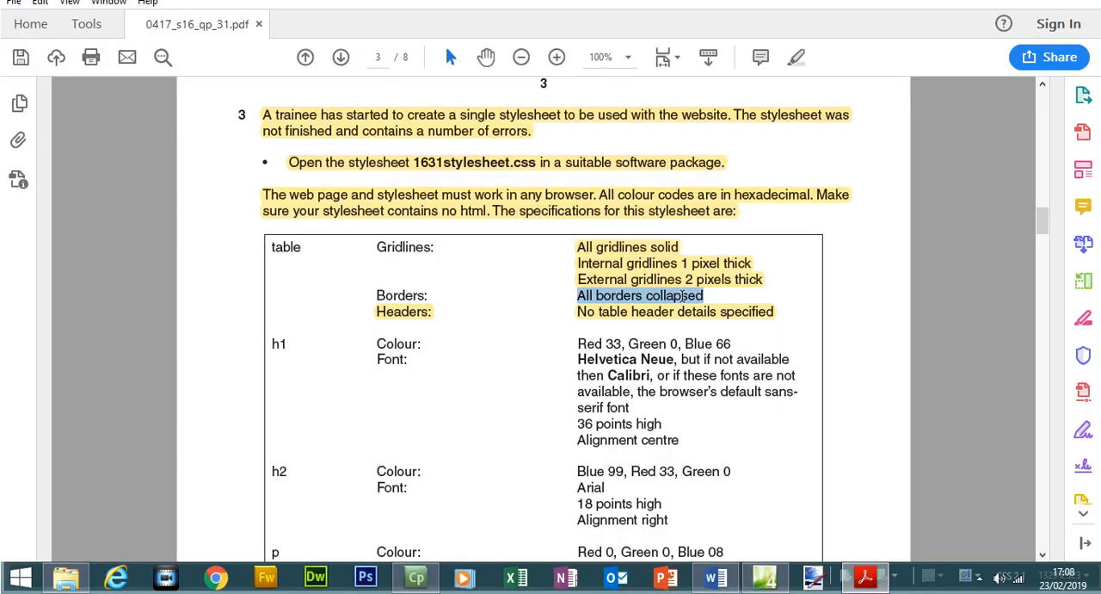
pyautogui.click(764, 577)
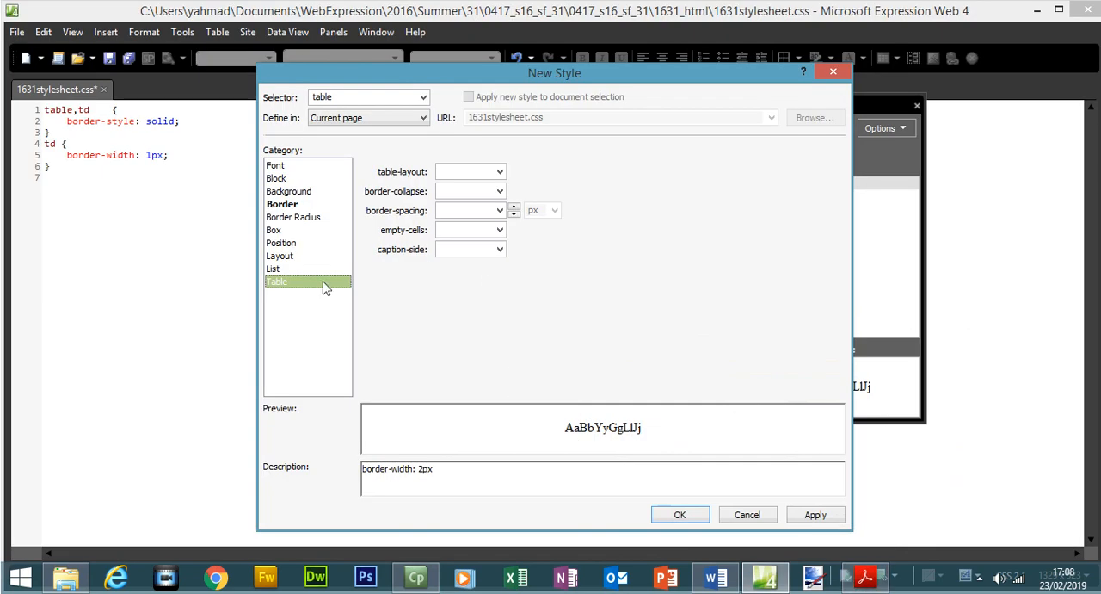
pyautogui.click(500, 191)
pyautogui.click(454, 231)
pyautogui.click(816, 516)
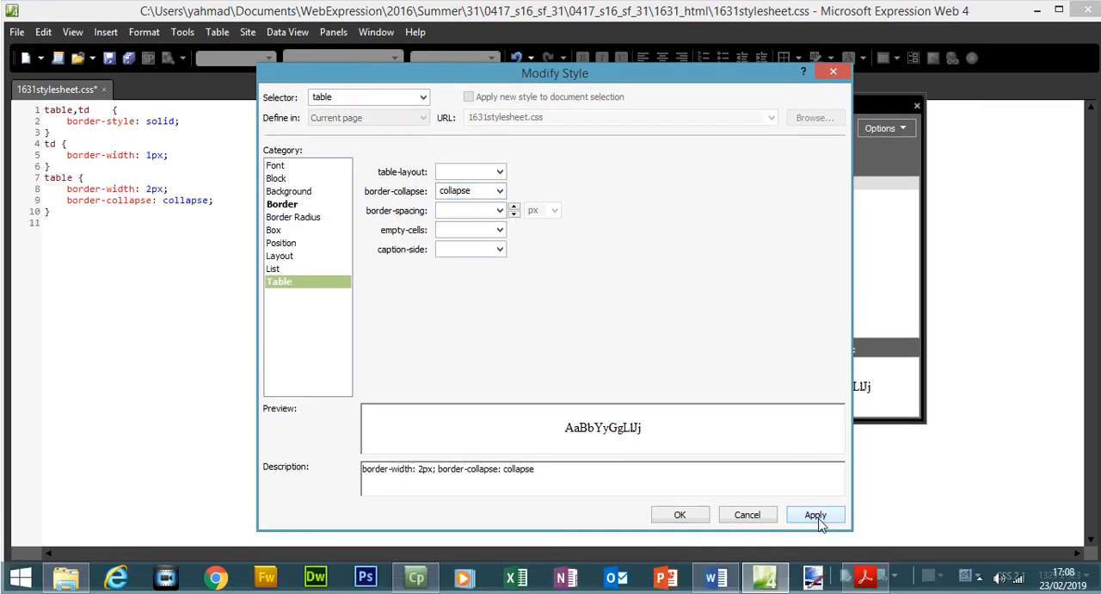
pyautogui.click(692, 514)
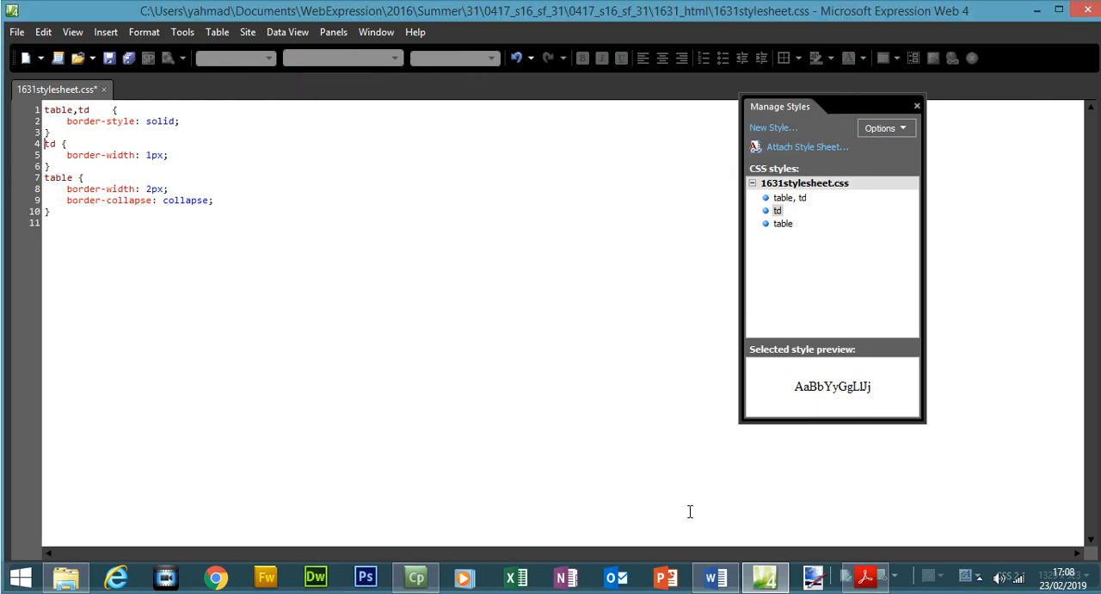
# Compare the exam paper's gridline specifications with the border-style and border-width declarations in the stylesheet.
pyautogui.click(865, 577)
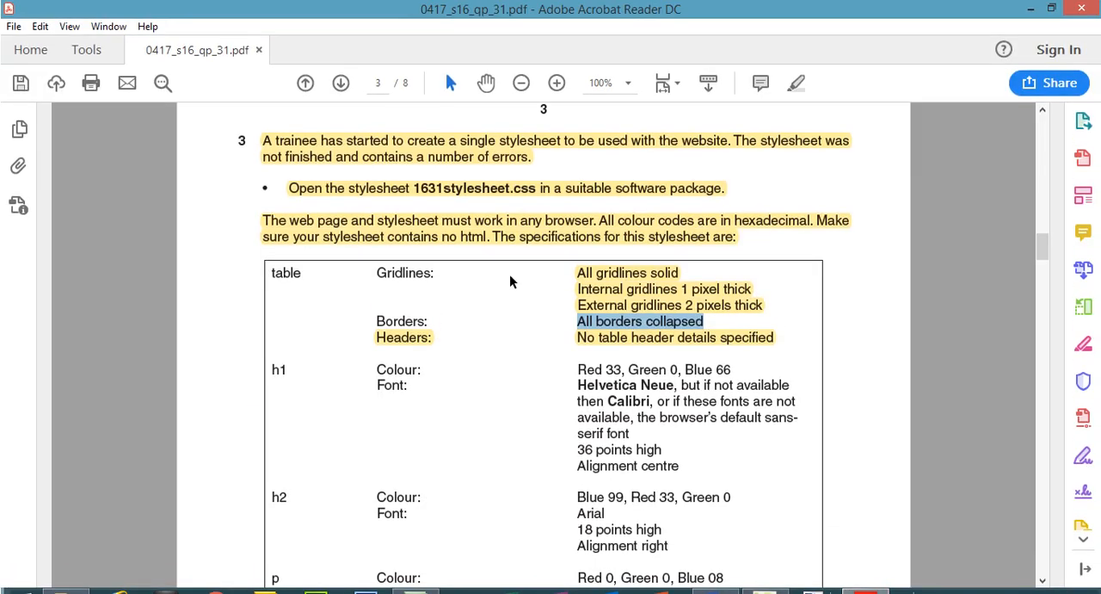
pyautogui.click(635, 273)
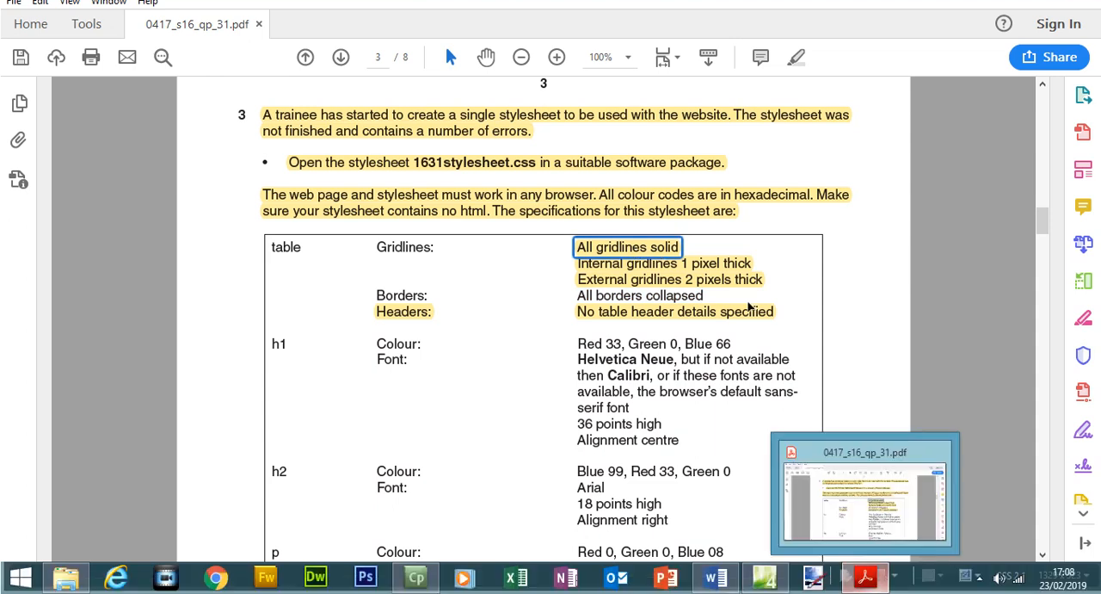
pyautogui.click(718, 279)
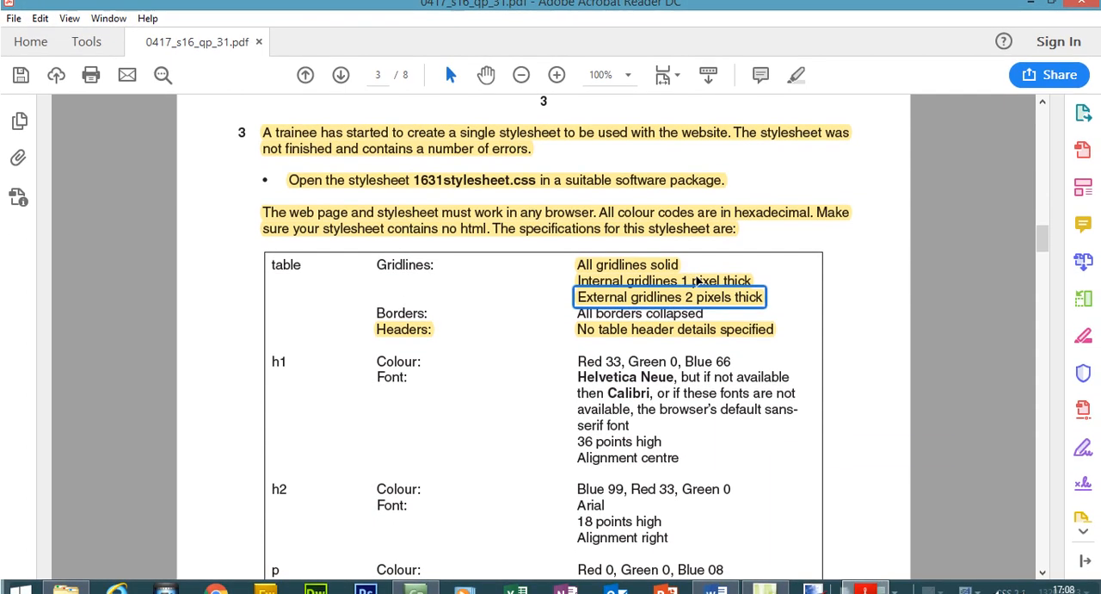
pyautogui.click(594, 289)
pyautogui.click(874, 592)
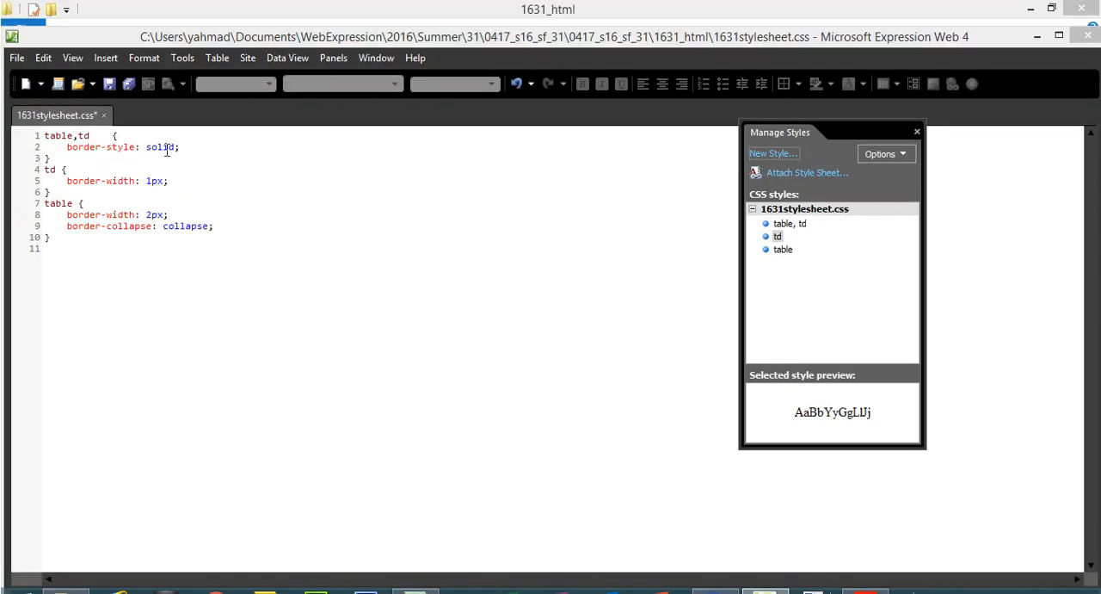
pyautogui.moveTo(67, 181); pyautogui.dragTo(163, 181)
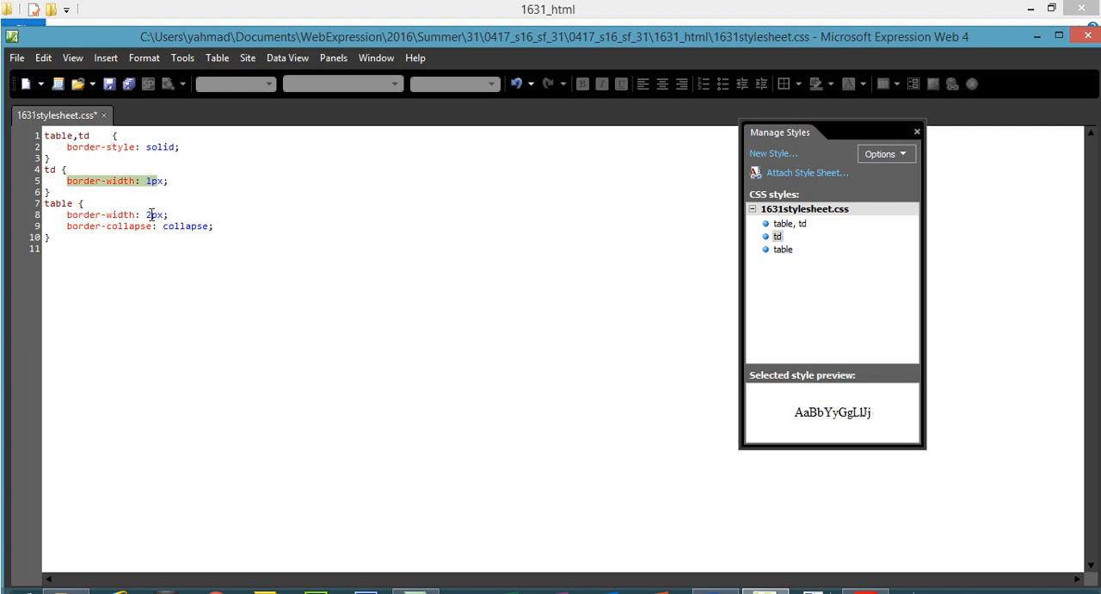
pyautogui.moveTo(148, 215); pyautogui.dragTo(158, 215)
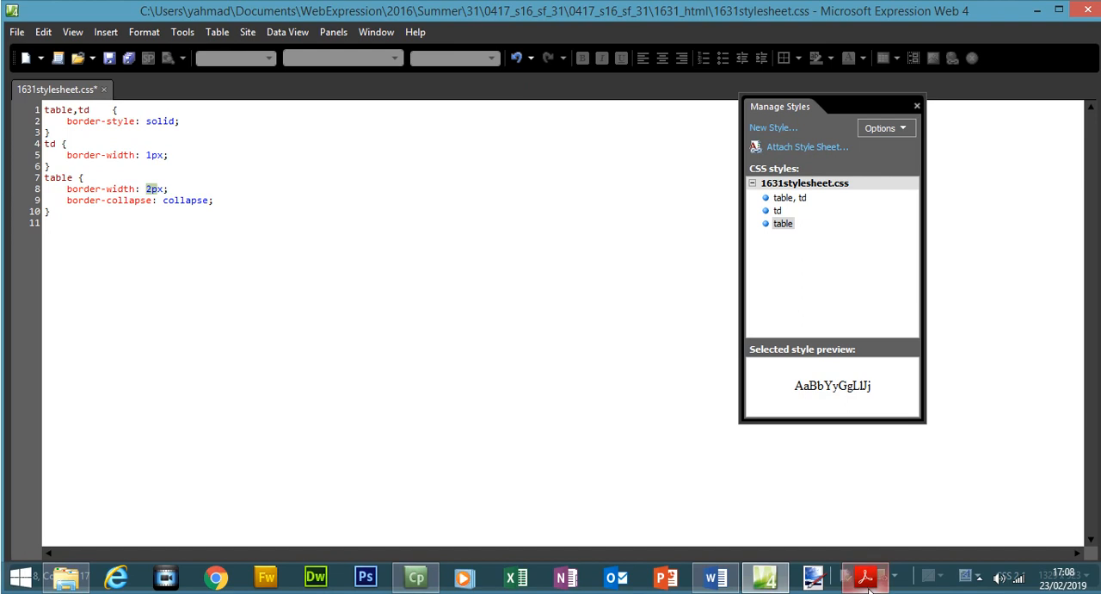
# In the exam paper, close the open comment note and highlight the table's borders-collapsed and header specifications.
pyautogui.click(863, 590)
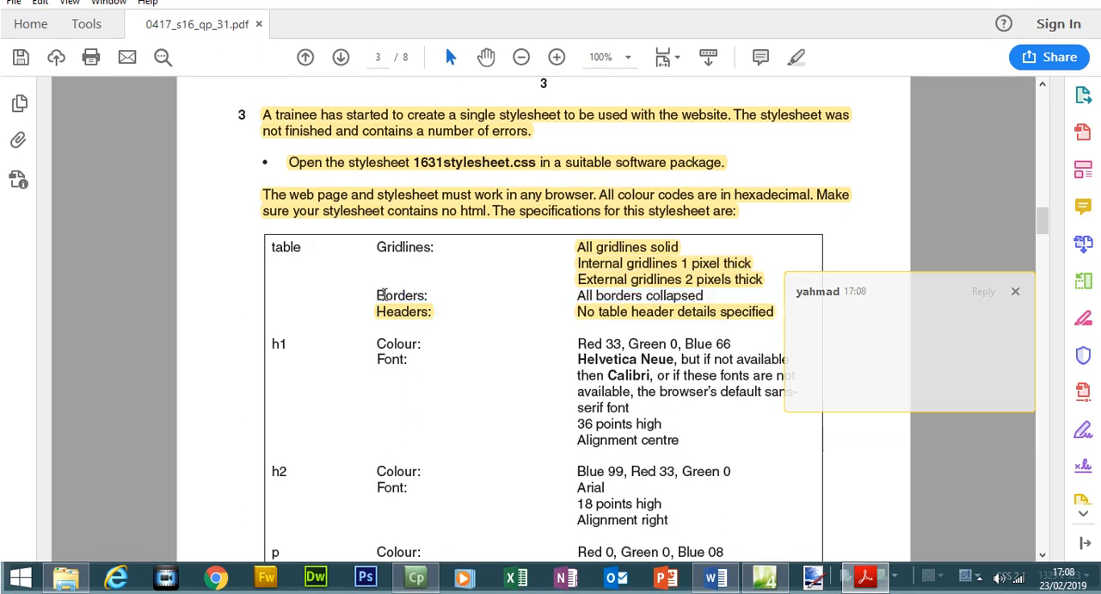
pyautogui.moveTo(750, 311); pyautogui.dragTo(1045, 291)
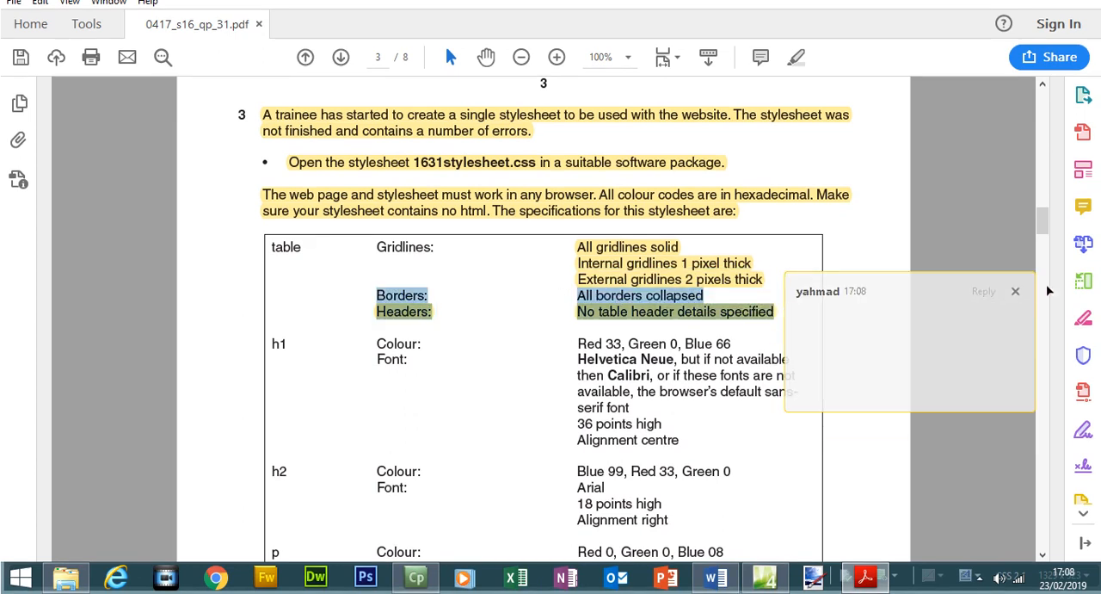
pyautogui.click(1015, 291)
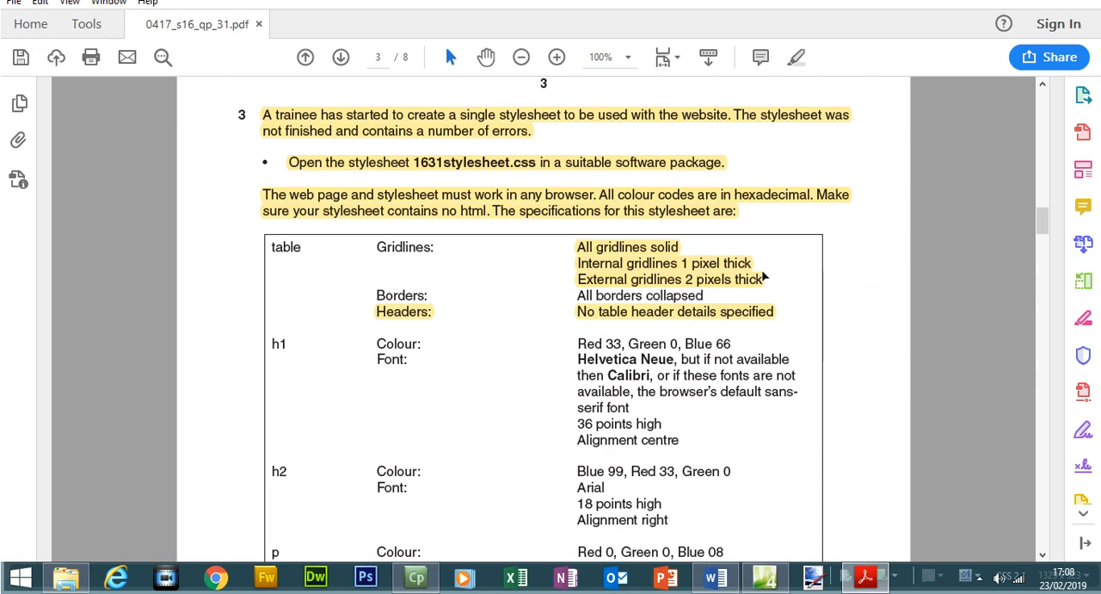
pyautogui.moveTo(780, 313)
pyautogui.mouseDown()
pyautogui.moveTo(611, 283)
pyautogui.moveTo(564, 293)
pyautogui.mouseUp()
pyautogui.click(797, 57)
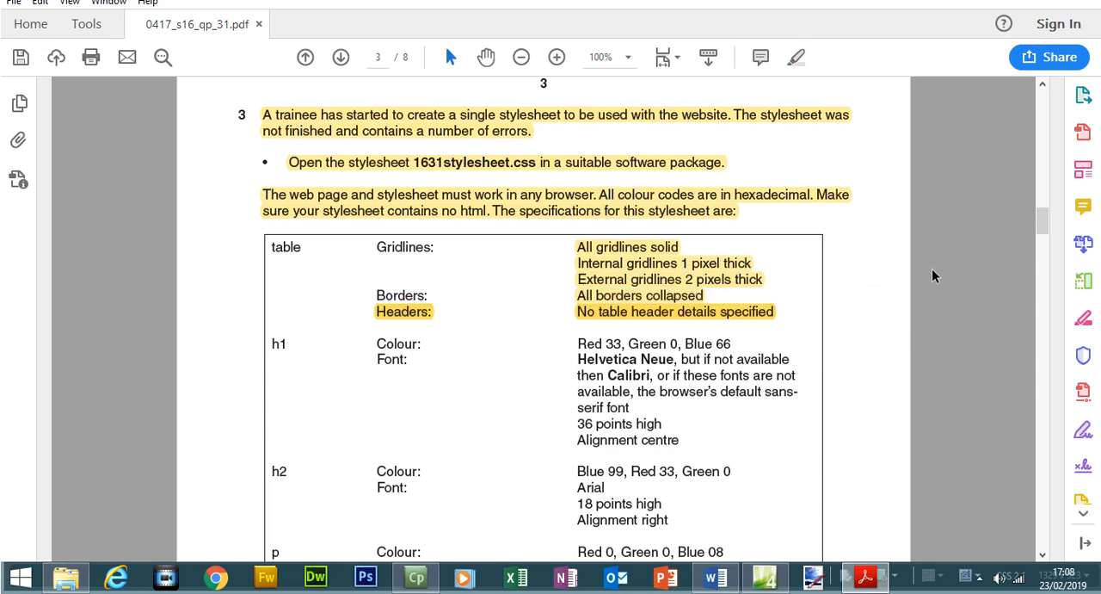
# Review the h1 requirements in the exam paper and start a new style in the stylesheet with the selector h1.
pyautogui.scroll(-4, 771, 237)
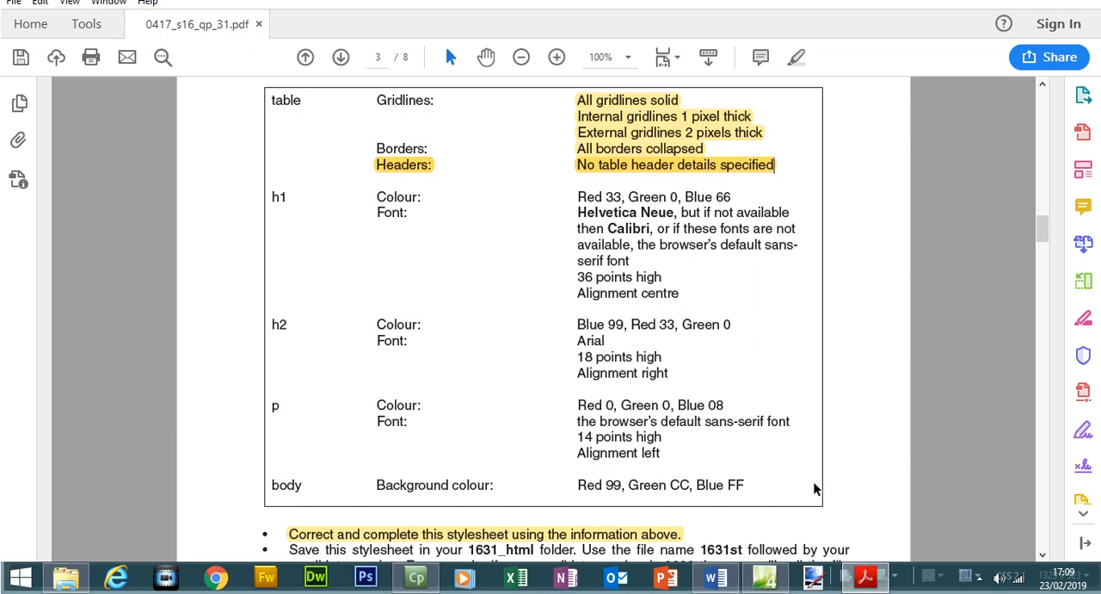
pyautogui.click(764, 576)
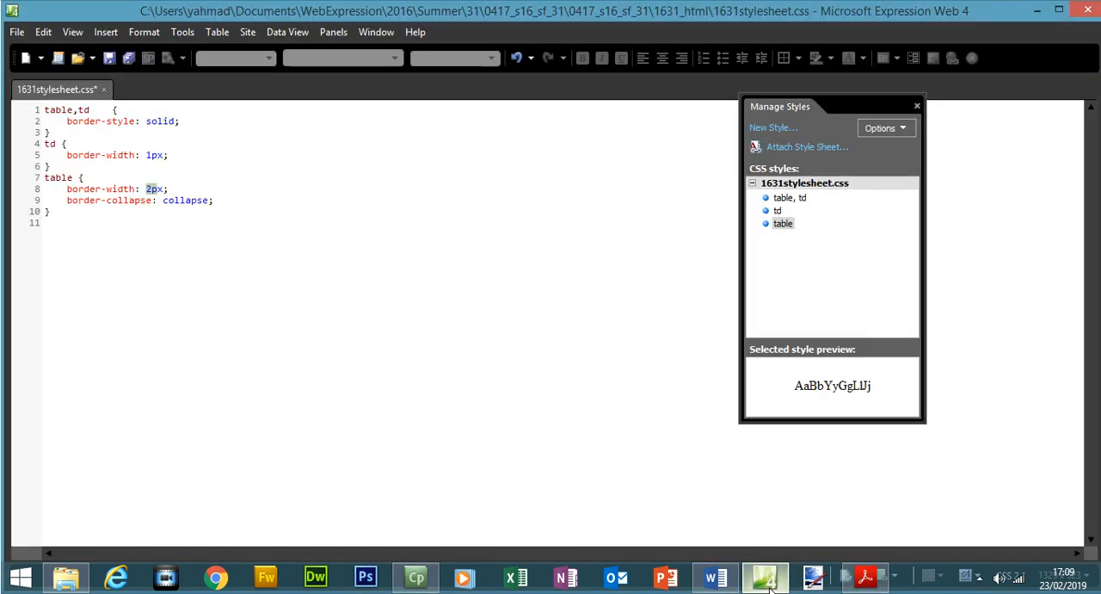
pyautogui.click(769, 129)
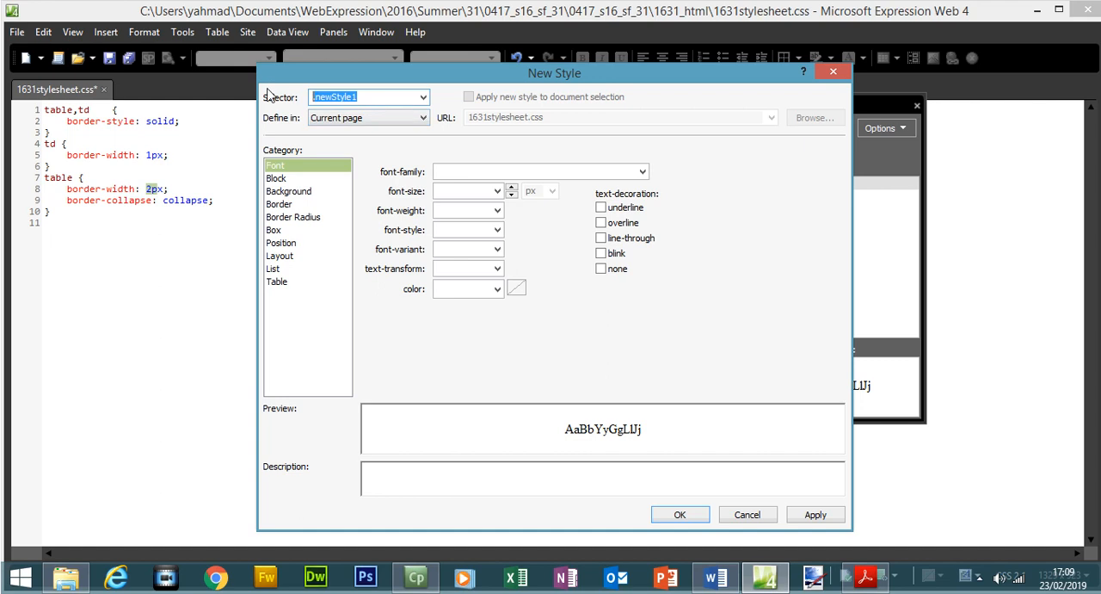
pyautogui.write('h1')
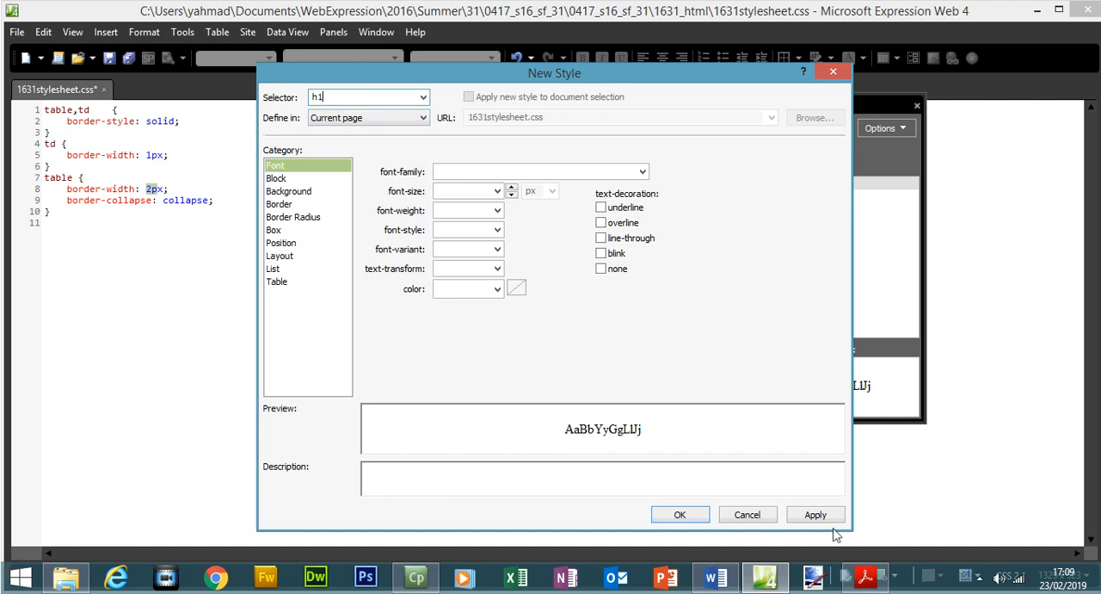
# Look up the h1 colour in the exam paper, start the style's font colour from black and set its red pair to 33.
pyautogui.click(866, 576)
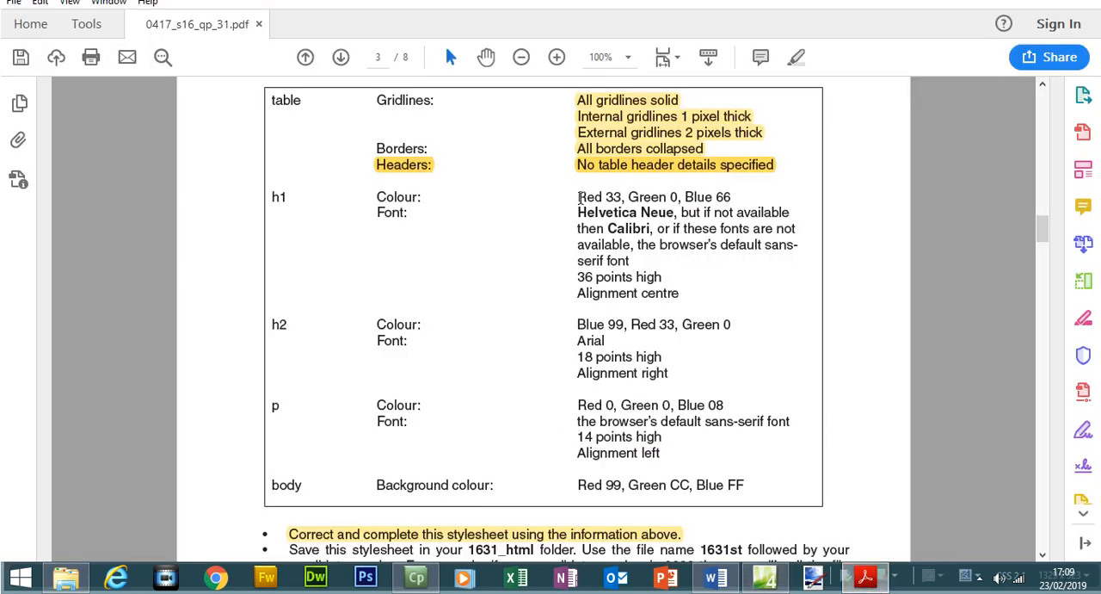
pyautogui.moveTo(578, 197); pyautogui.dragTo(730, 197)
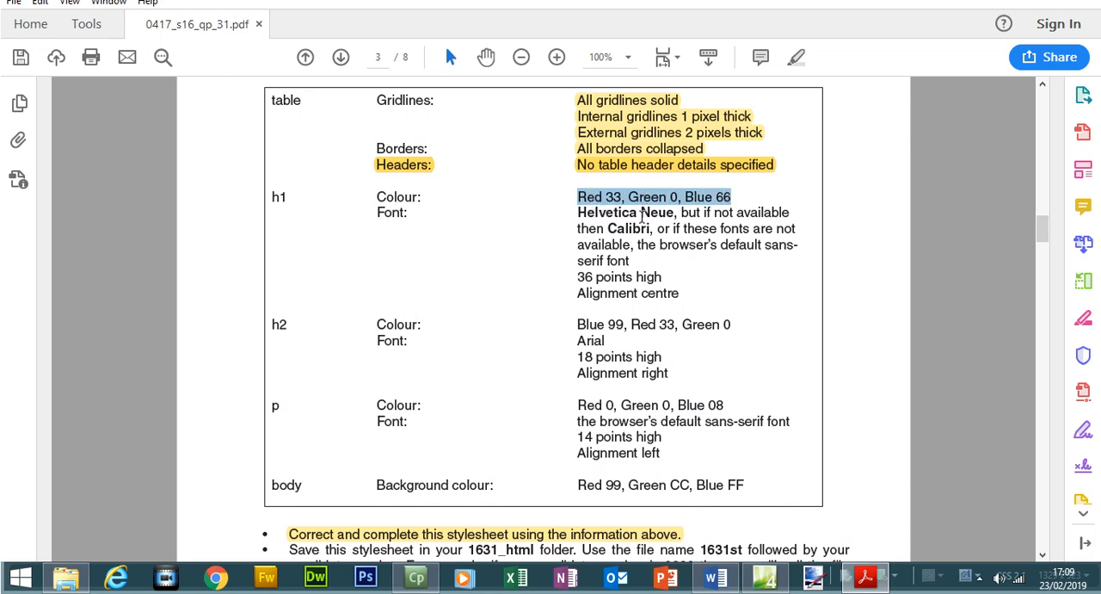
pyautogui.click(885, 585)
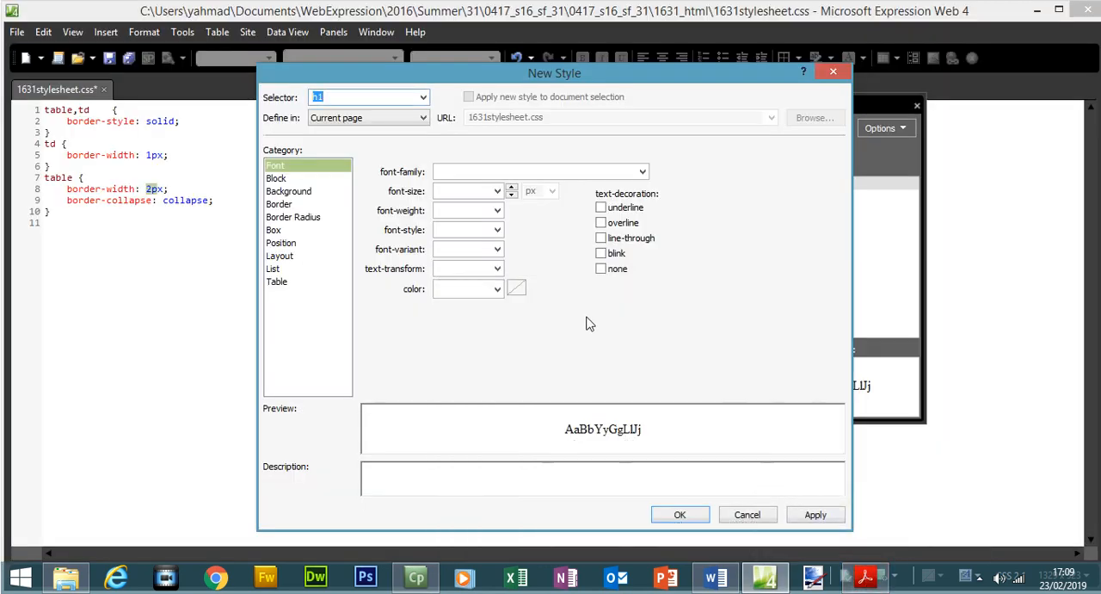
pyautogui.click(499, 290)
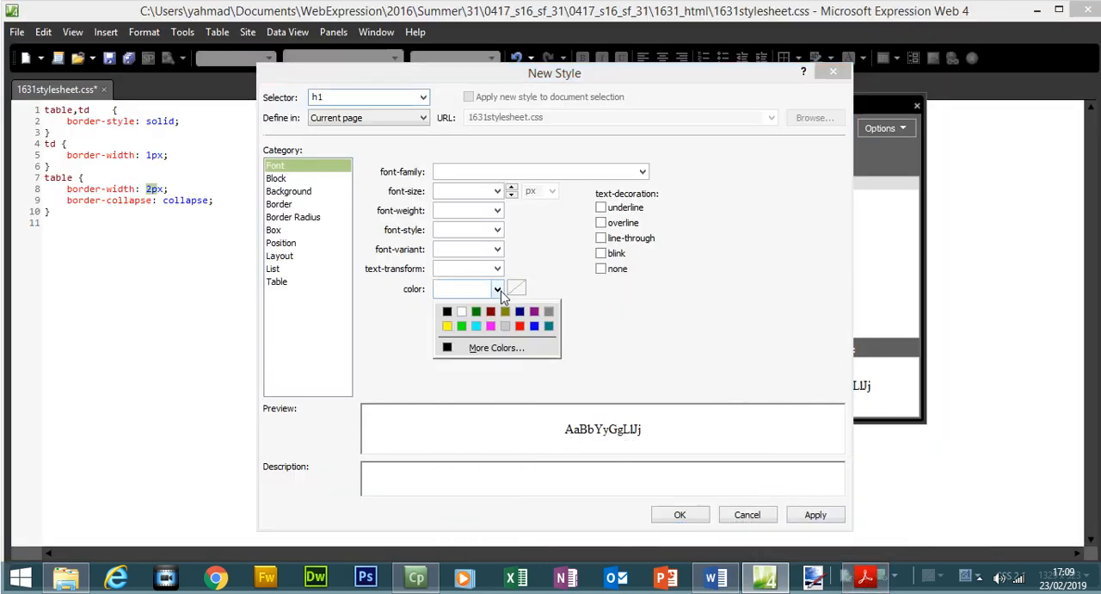
pyautogui.click(447, 312)
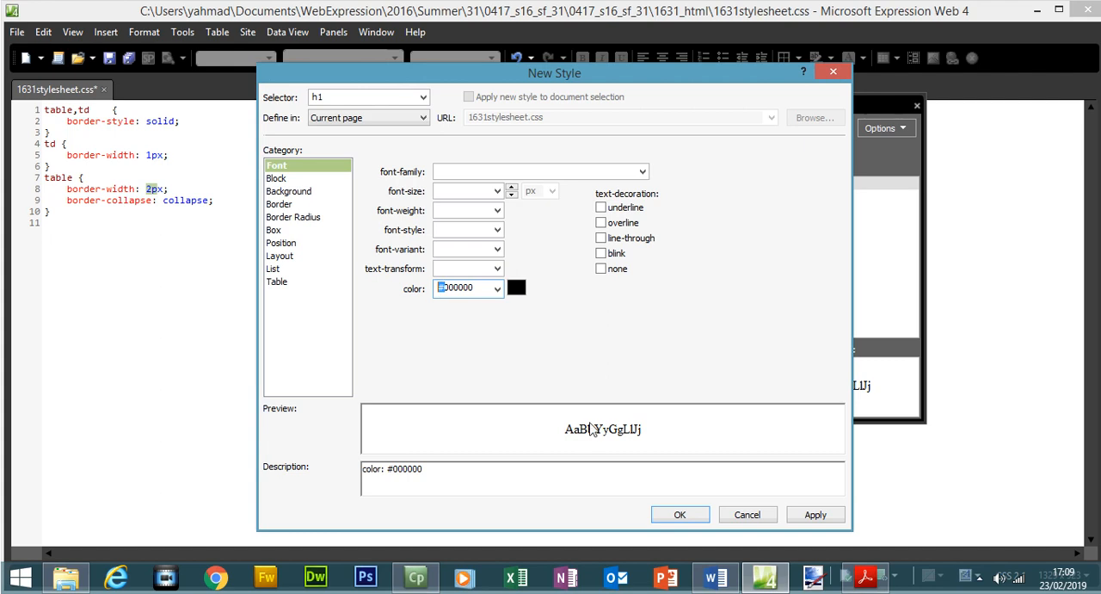
pyautogui.click(864, 577)
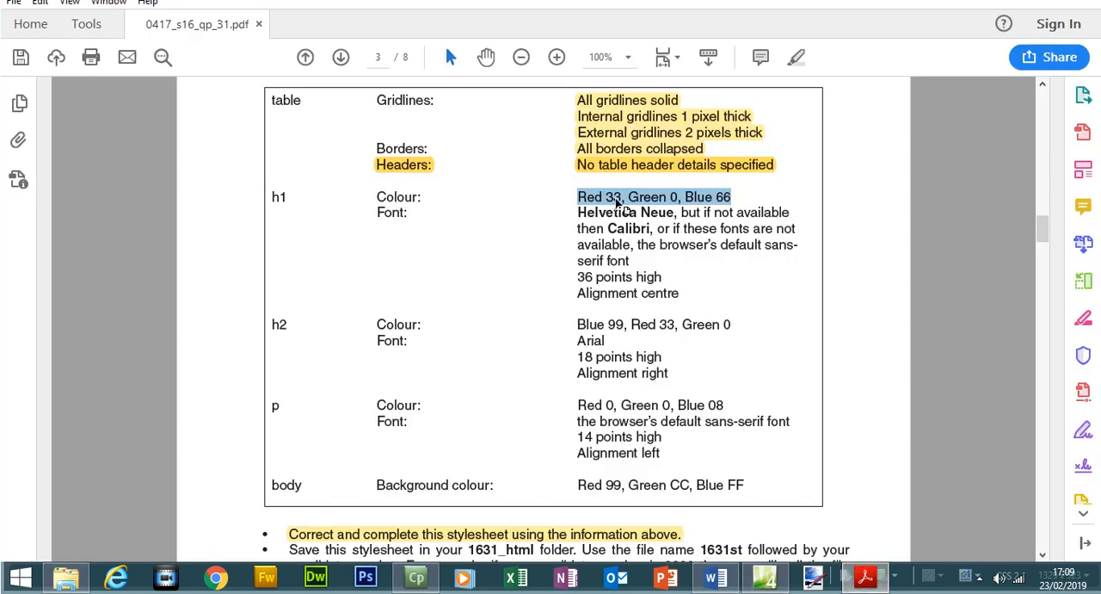
pyautogui.click(865, 576)
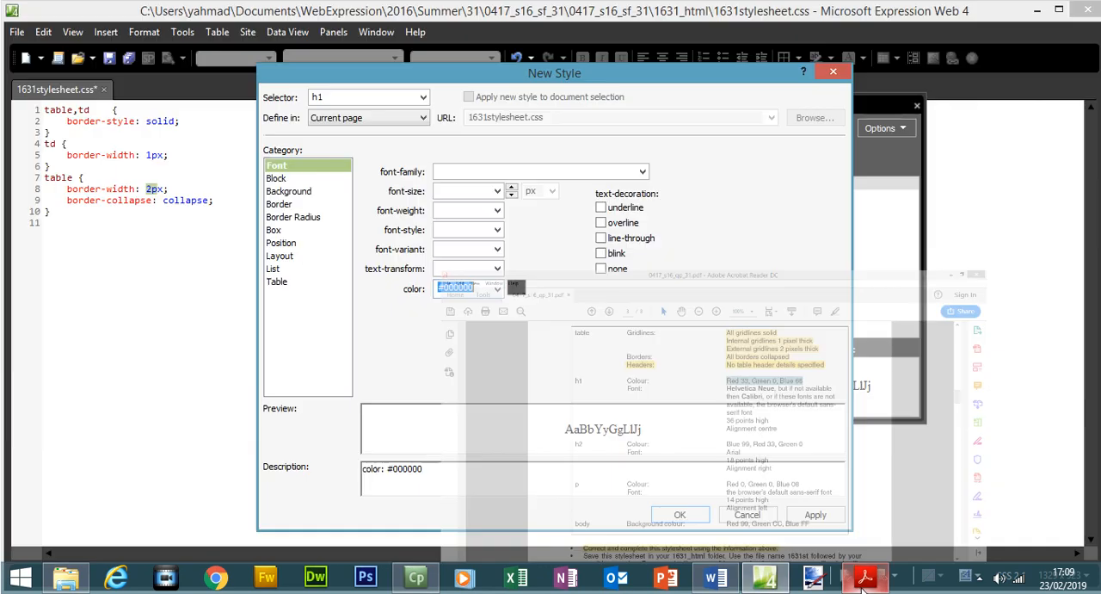
pyautogui.click(449, 288)
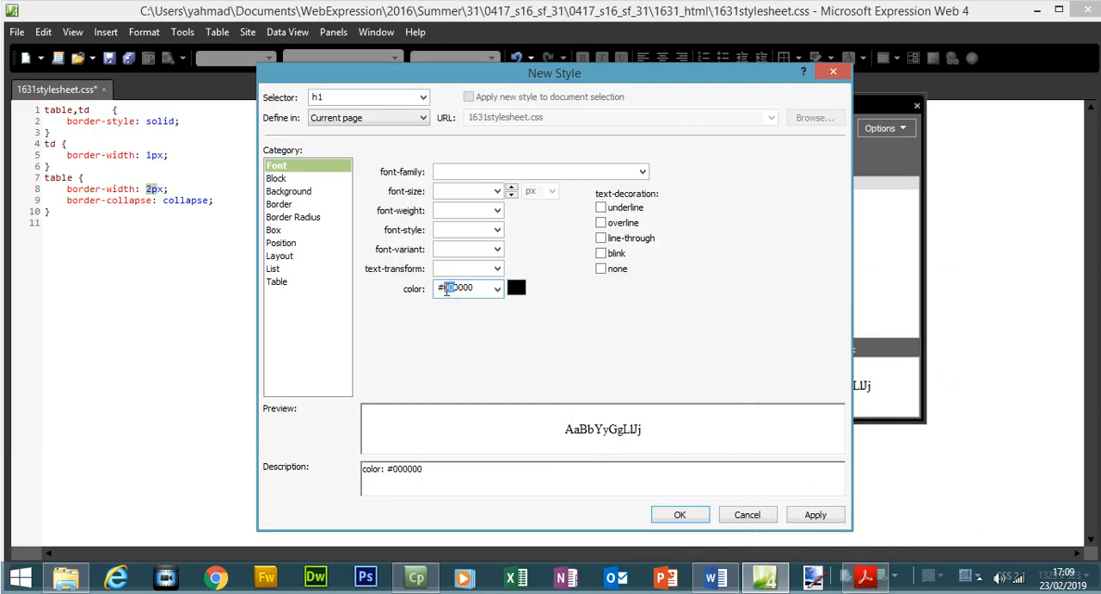
pyautogui.write('33')
# Check the green and blue values in the exam paper and complete the h1 colour as #330066.
pyautogui.click(865, 577)
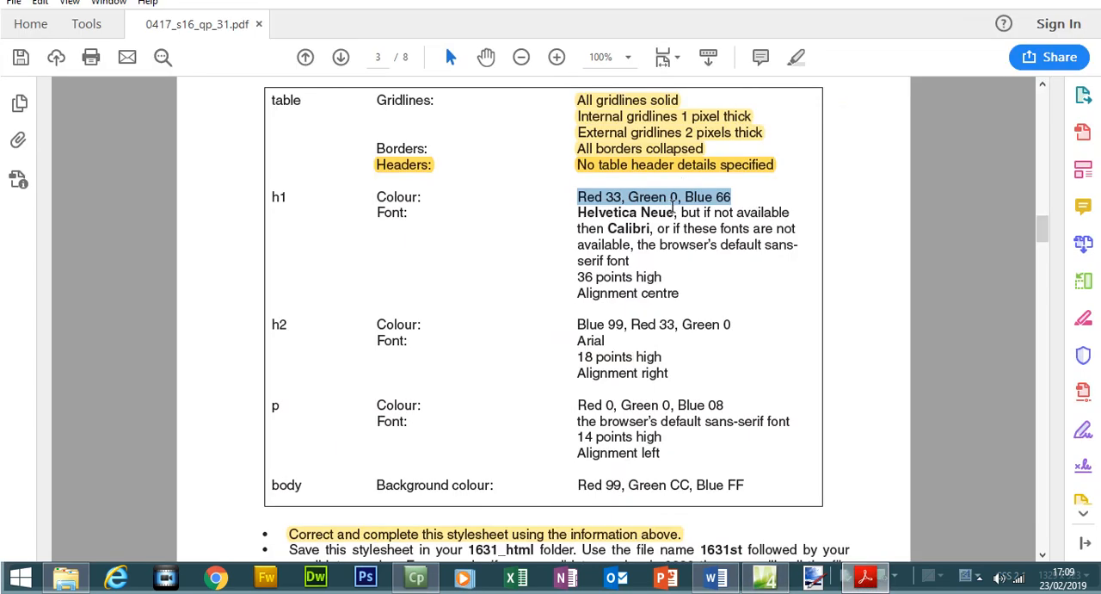
pyautogui.hotkey('alt', 'Tab')
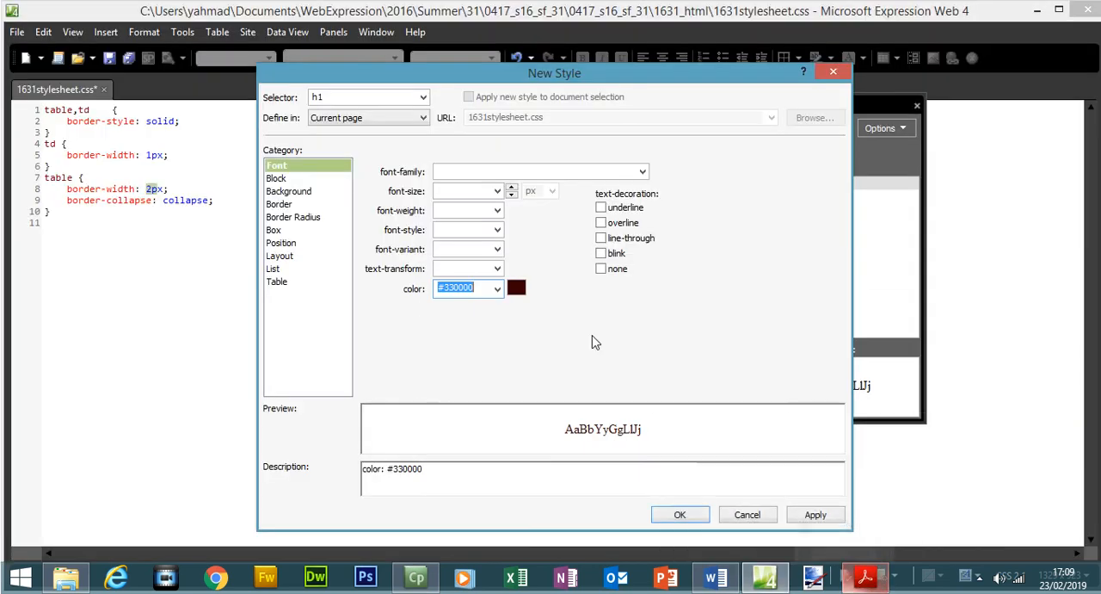
pyautogui.moveTo(463, 289); pyautogui.dragTo(456, 289)
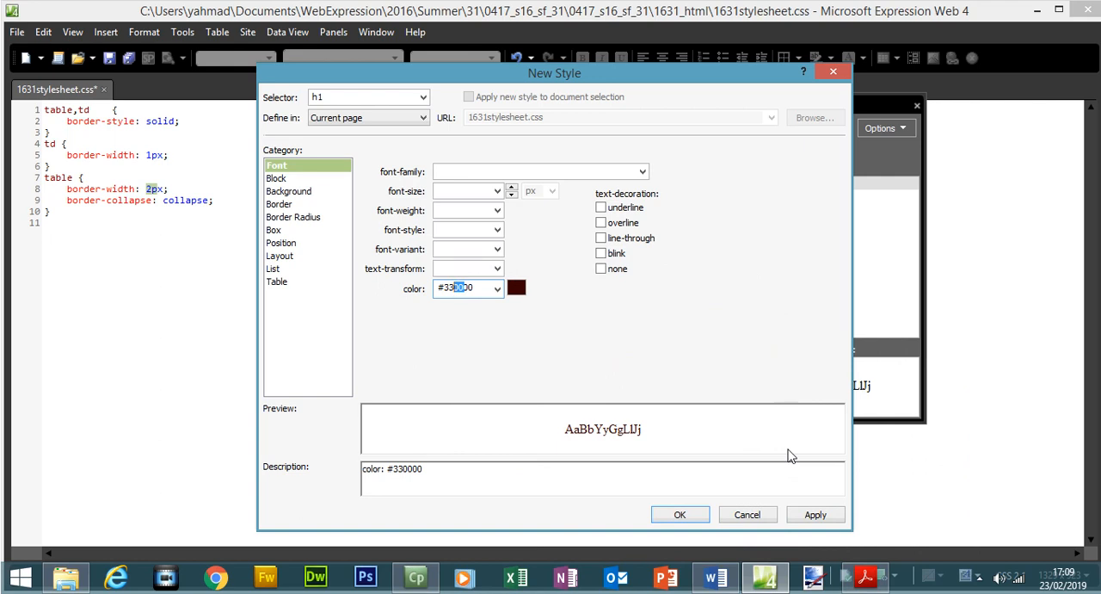
pyautogui.click(865, 577)
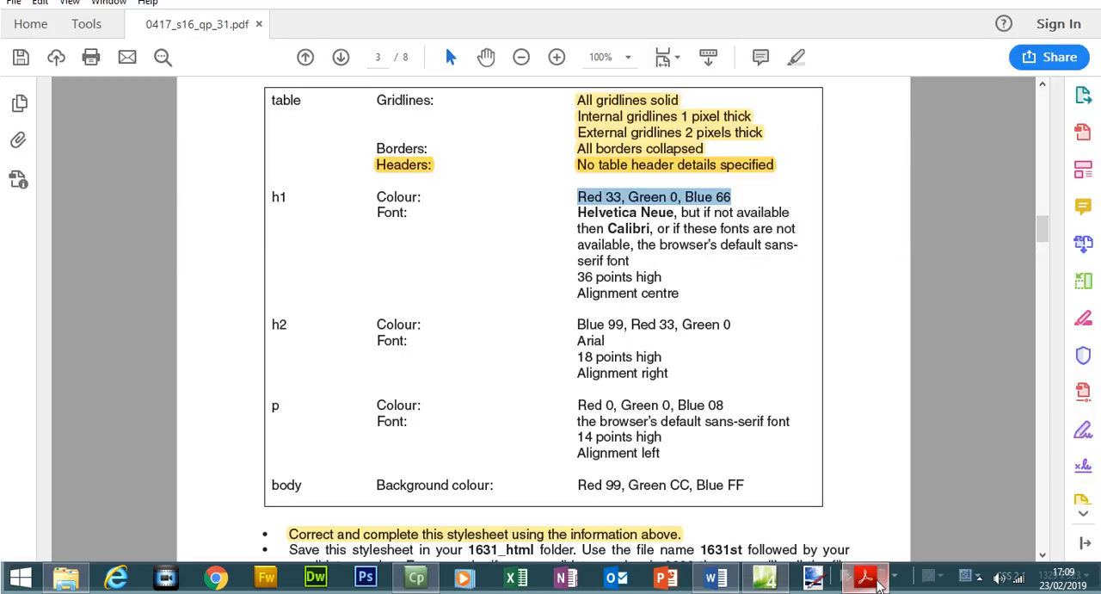
pyautogui.click(865, 580)
pyautogui.click(479, 288)
pyautogui.write('66')
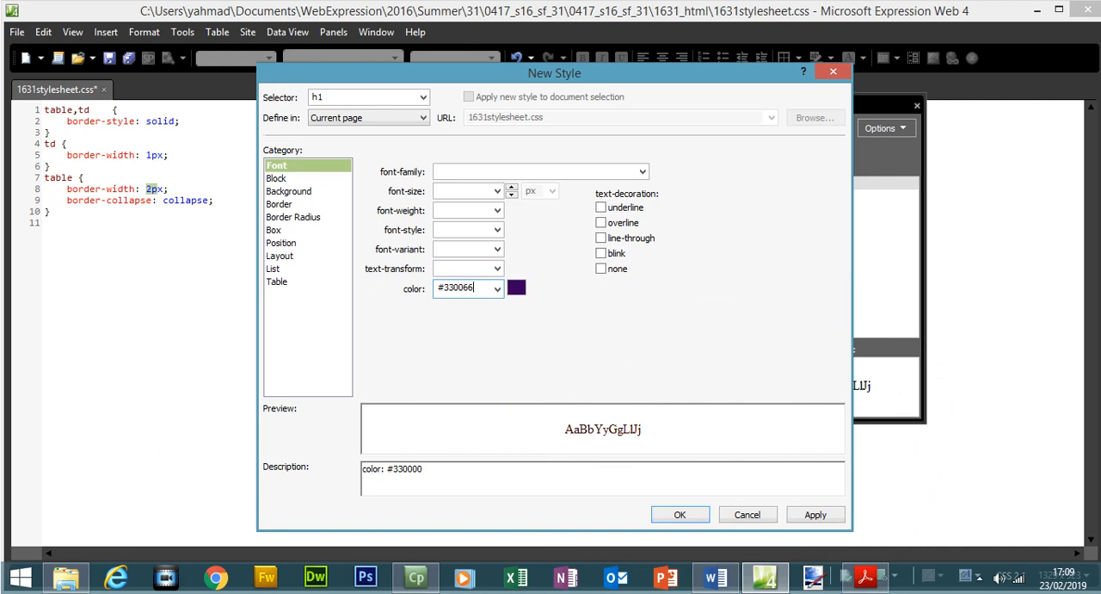
# Copy Helvetica Neue from the exam paper into the h1 style's font-family, followed by a comma.
pyautogui.click(865, 577)
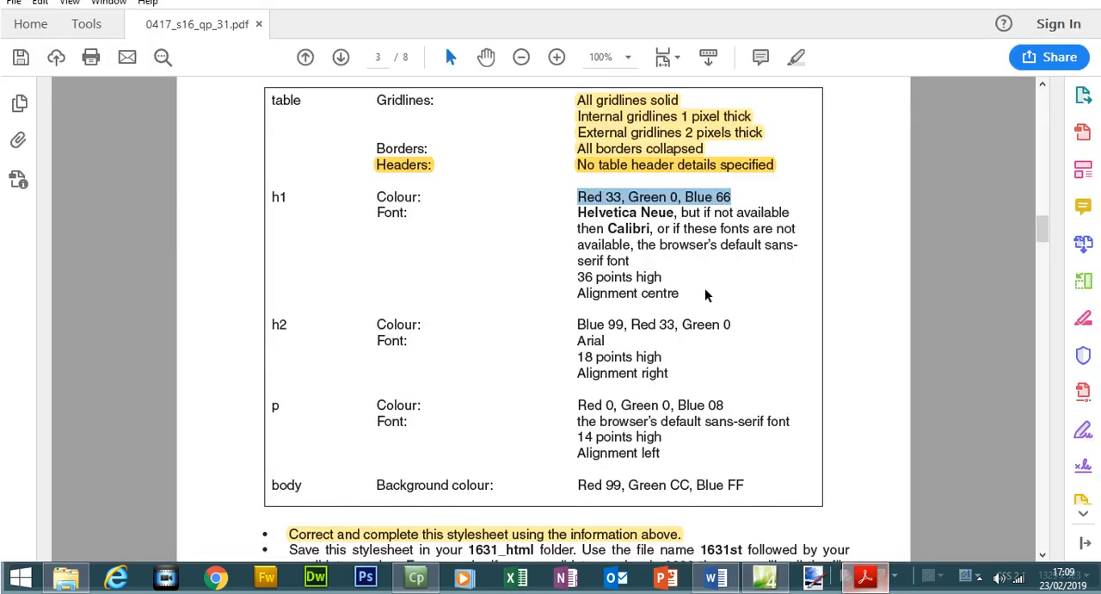
pyautogui.moveTo(578, 211); pyautogui.dragTo(653, 215)
pyautogui.rightClick(656, 222)
pyautogui.click(680, 238)
pyautogui.click(876, 576)
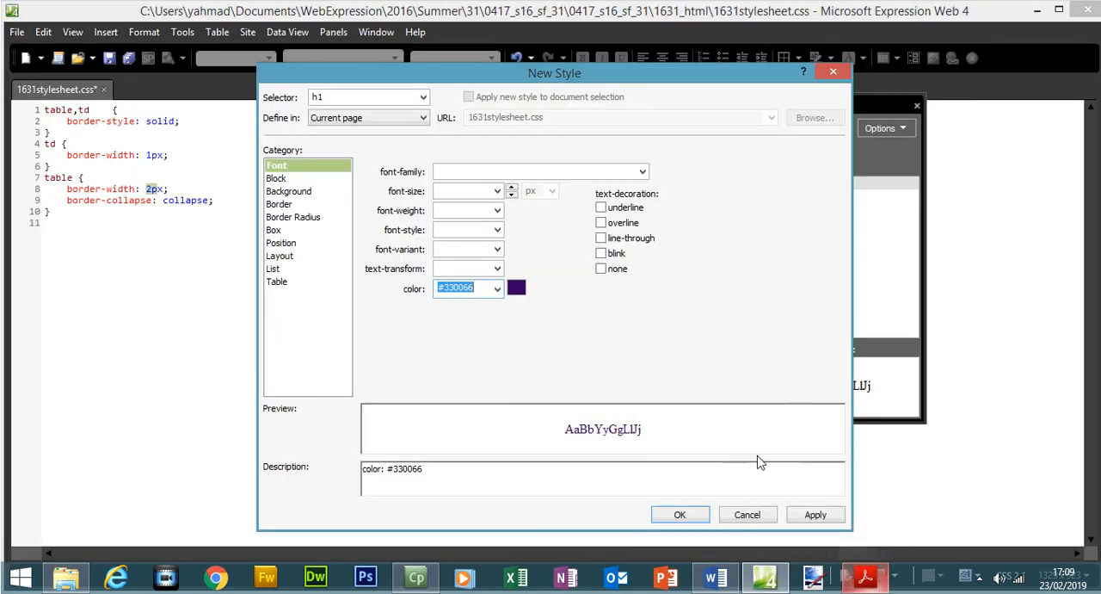
pyautogui.click(466, 171)
pyautogui.hotkey('ctrl', 'v')
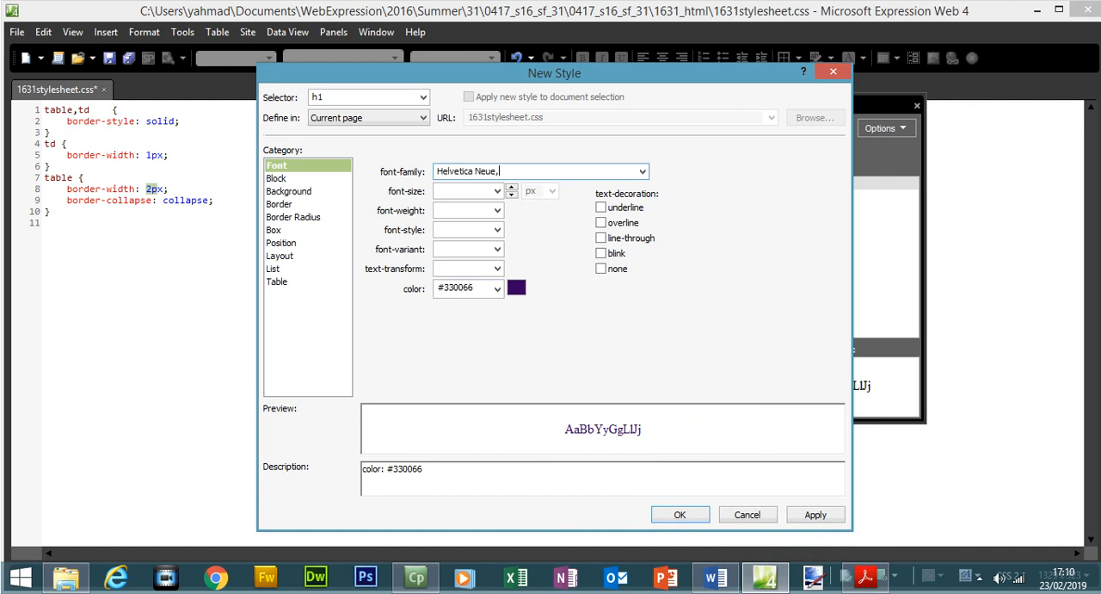
# Copy Calibri from the exam paper and add it as the second font in the h1 font-family, followed by a comma.
pyautogui.click(865, 576)
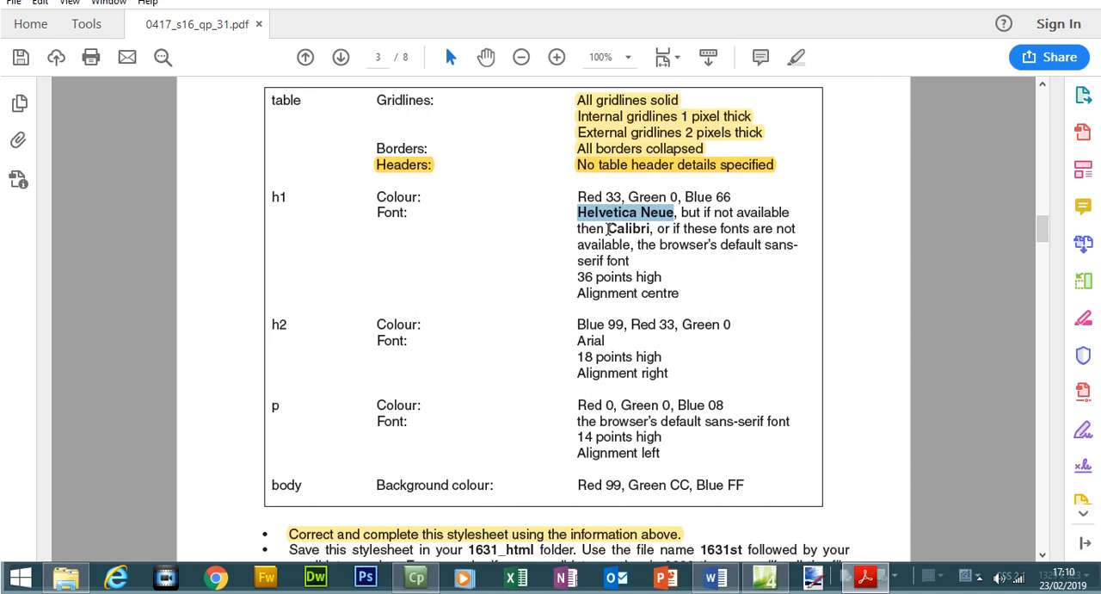
pyautogui.moveTo(607, 229); pyautogui.dragTo(649, 228)
pyautogui.rightClick(650, 229)
pyautogui.click(663, 246)
pyautogui.click(764, 576)
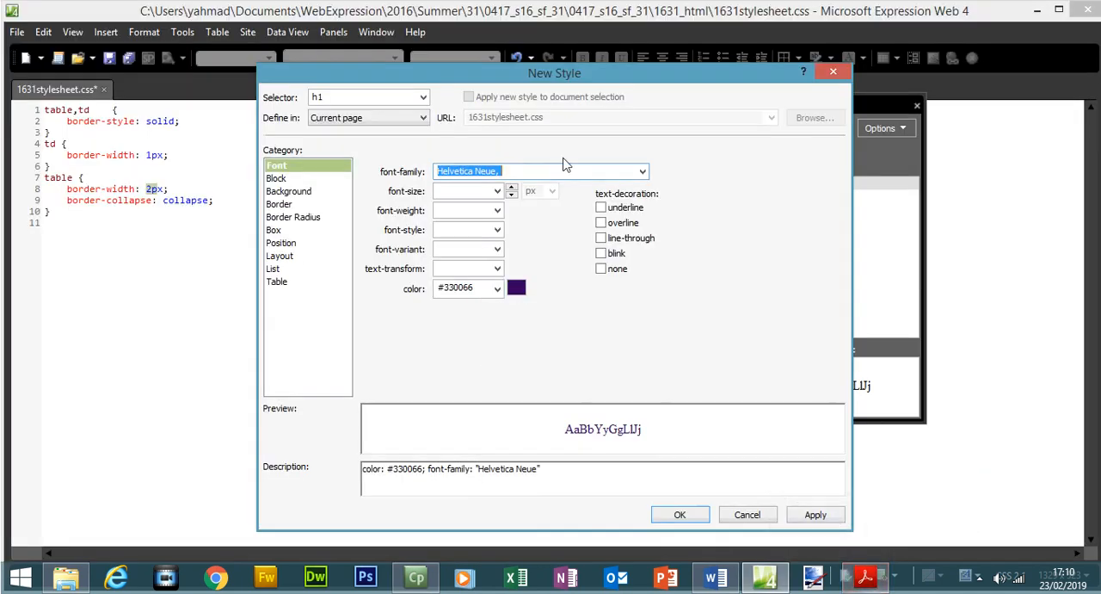
pyautogui.click(550, 170)
pyautogui.write(',')
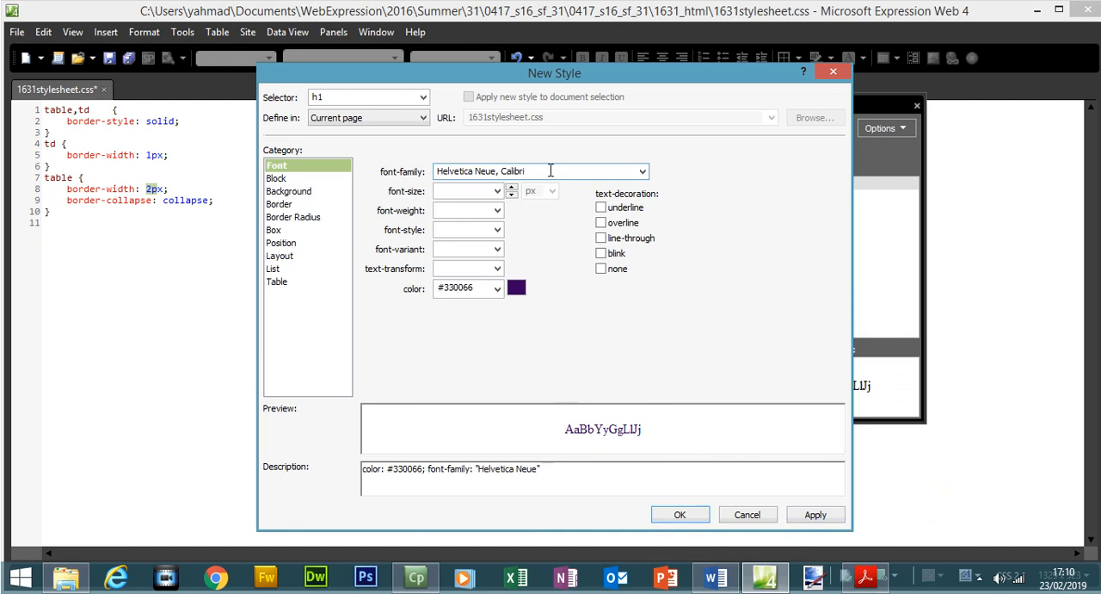
# Copy the default sans-serif font name from the exam paper and add it after Calibri in the h1 font-family as sansserif.
pyautogui.click(866, 577)
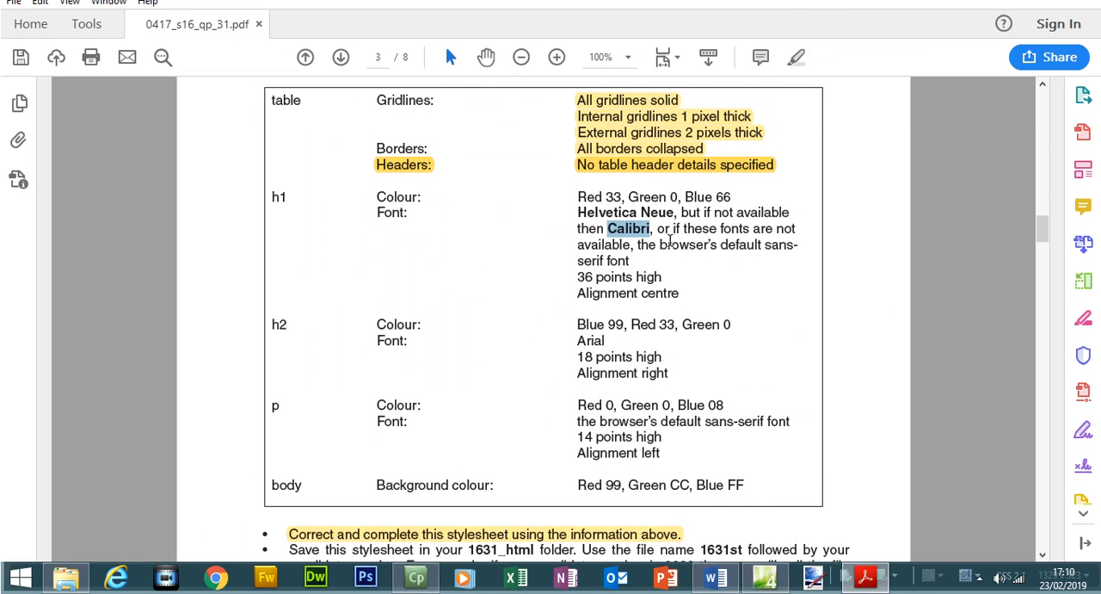
pyautogui.moveTo(765, 247); pyautogui.dragTo(605, 260)
pyautogui.rightClick(633, 265)
pyautogui.click(651, 280)
pyautogui.click(867, 582)
pyautogui.click(550, 171)
pyautogui.write(', Calibri,')
pyautogui.hotkey('ctrl', 'v')
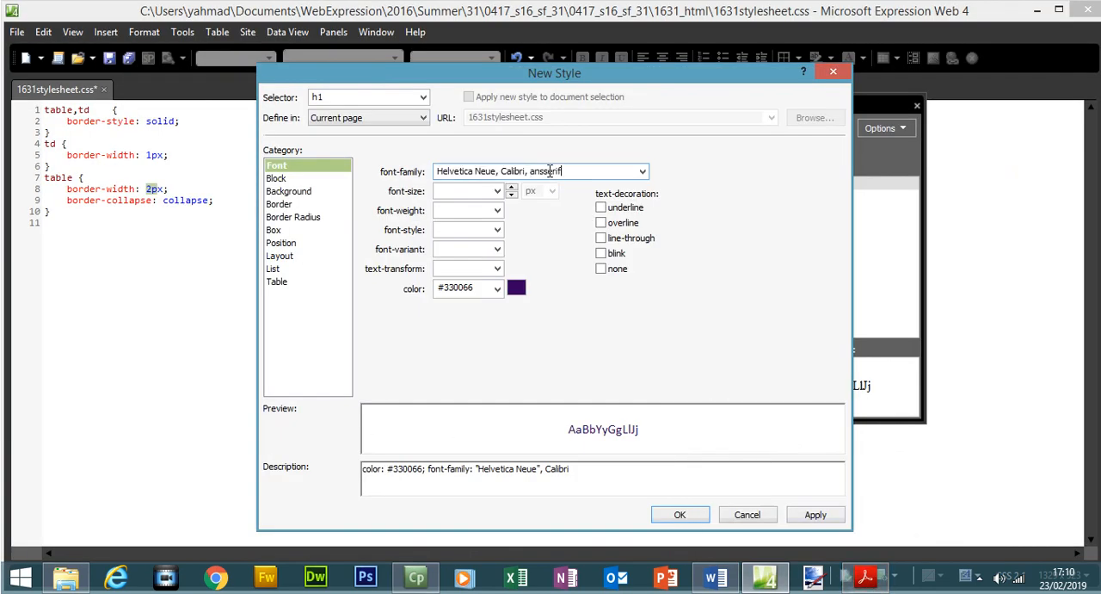
pyautogui.write('s')
# Check the generic font's spelling against the predefined font families and correct the last h1 font to sans-serif.
pyautogui.click(641, 172)
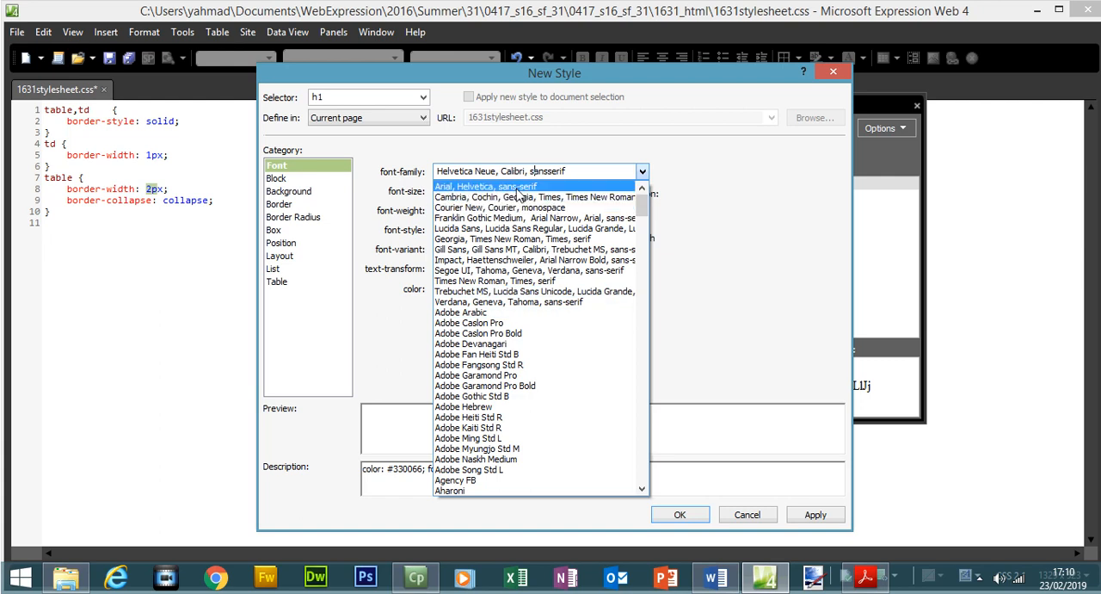
pyautogui.click(548, 172)
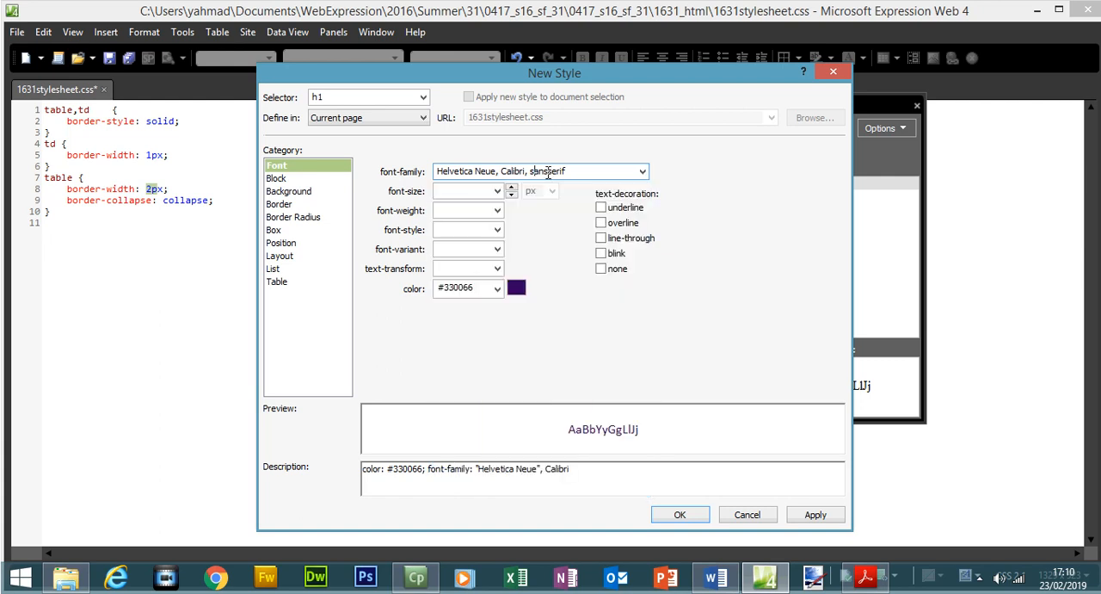
pyautogui.click(549, 171)
pyautogui.write('-')
pyautogui.click(642, 171)
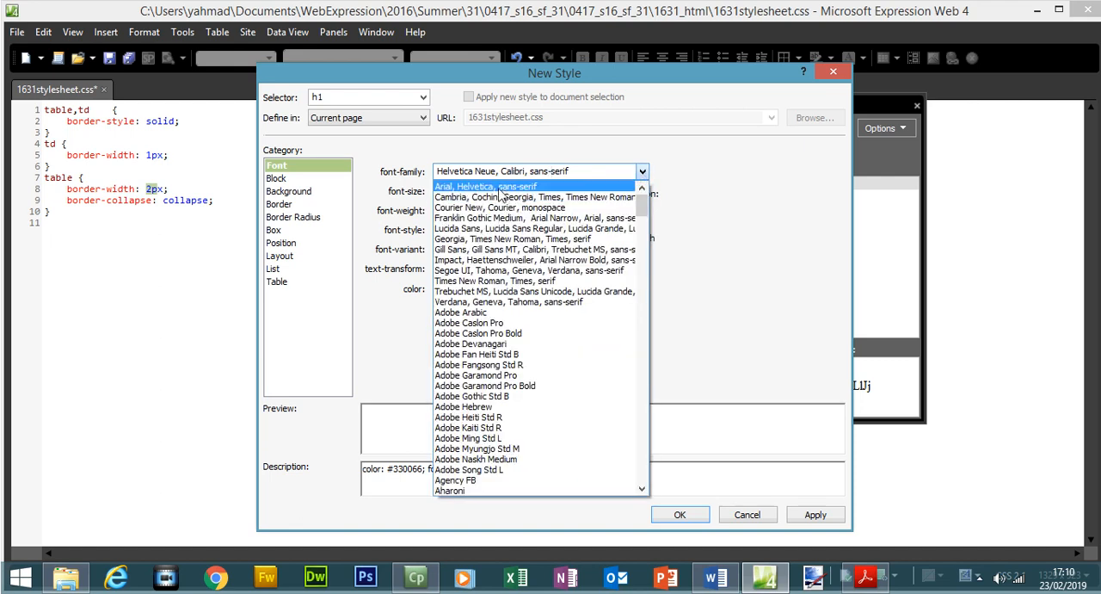
pyautogui.click(585, 173)
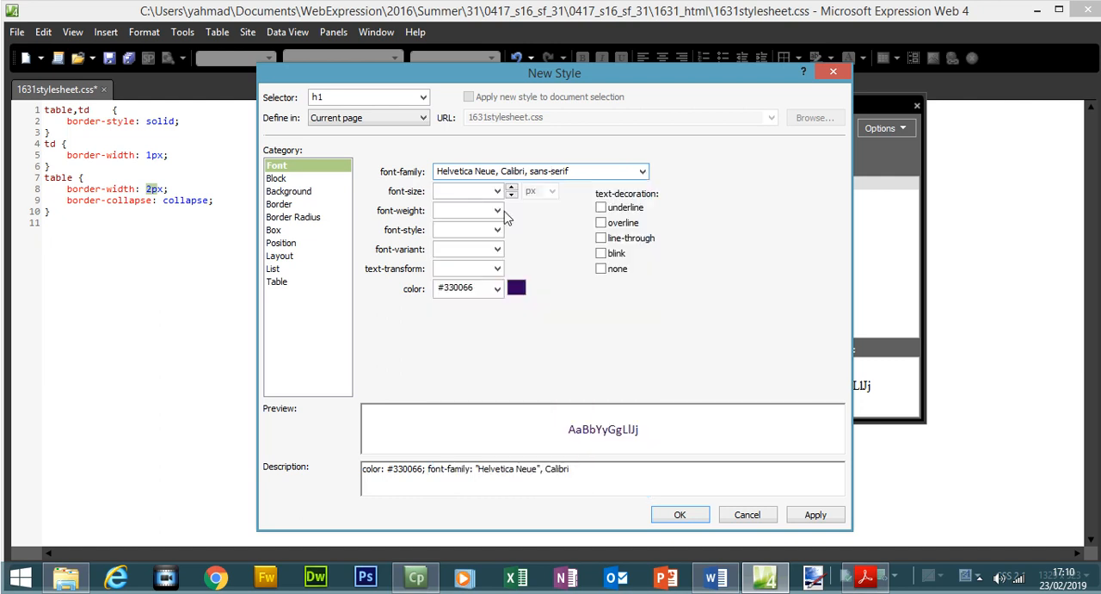
# Look up the h1 text height in the exam paper and set the h1 font-size to 36 pt.
pyautogui.click(864, 576)
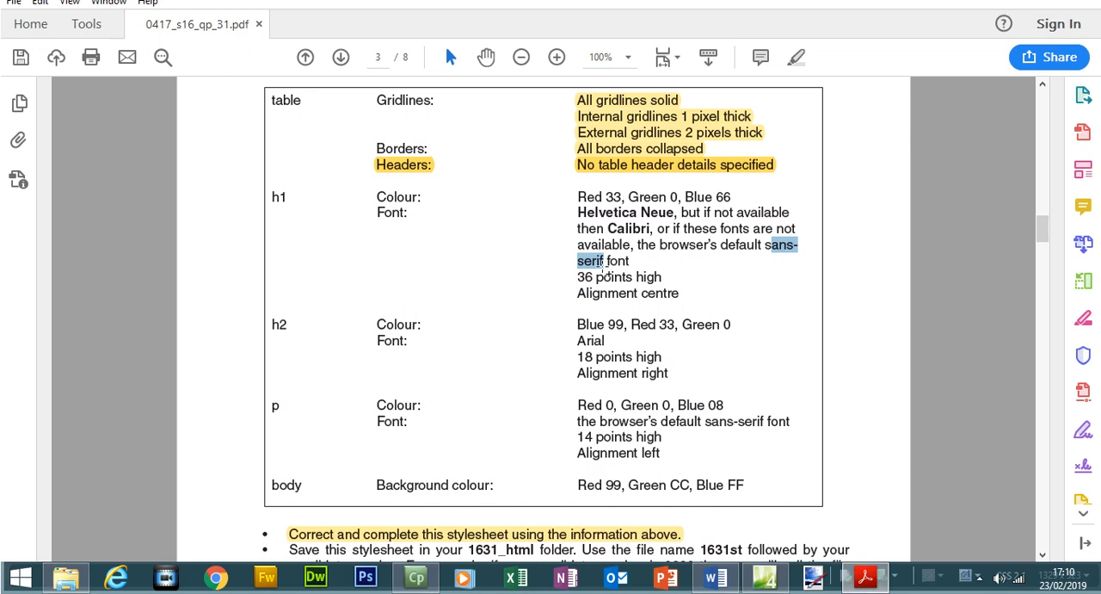
pyautogui.moveTo(581, 277); pyautogui.dragTo(641, 276)
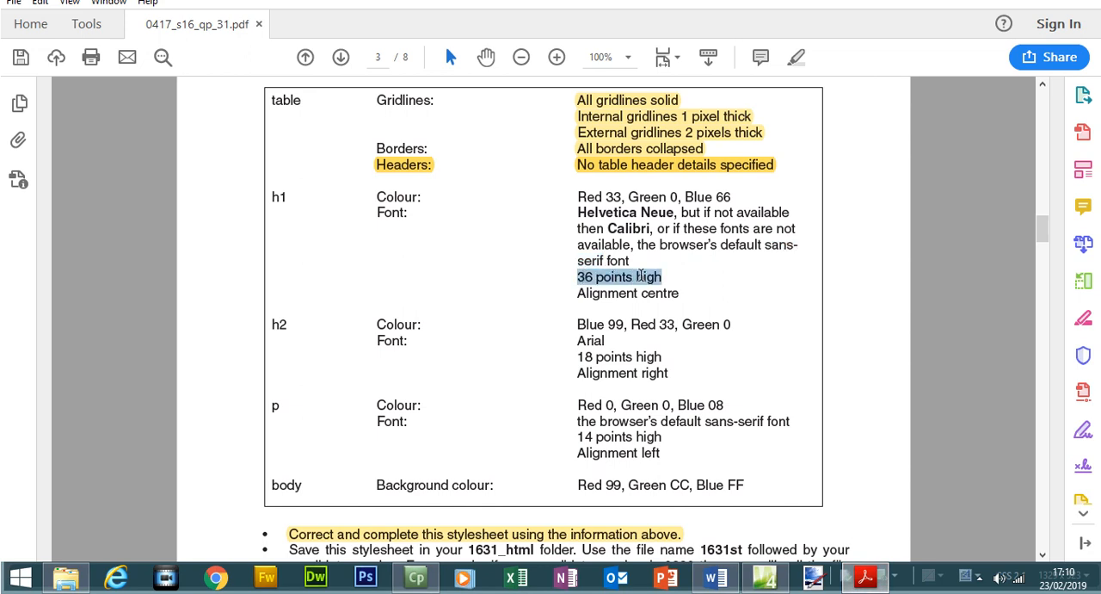
pyautogui.click(865, 576)
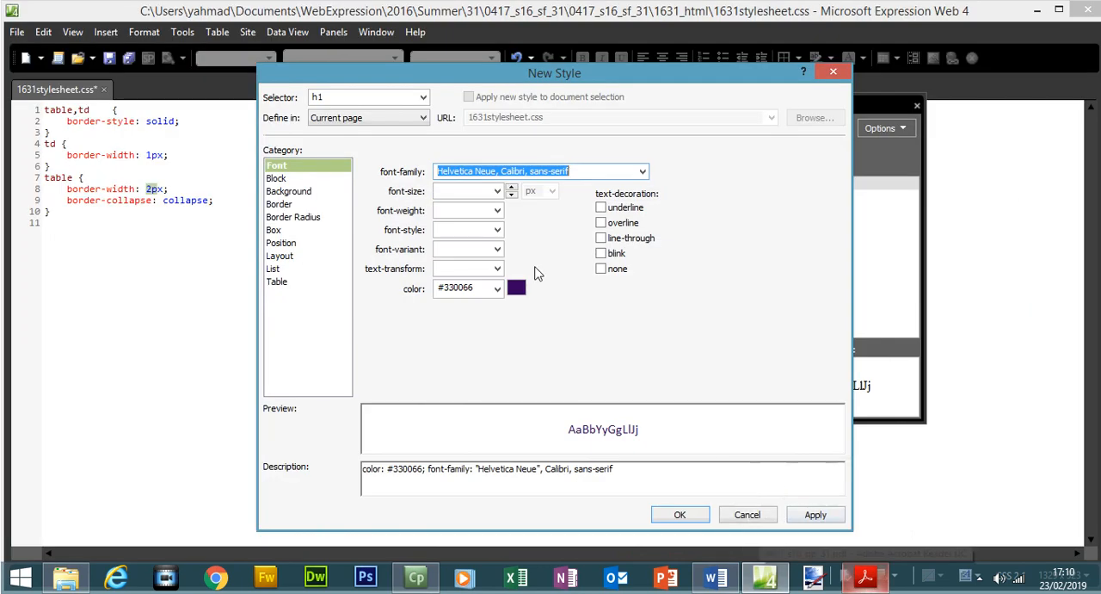
pyautogui.click(497, 191)
pyautogui.click(470, 191)
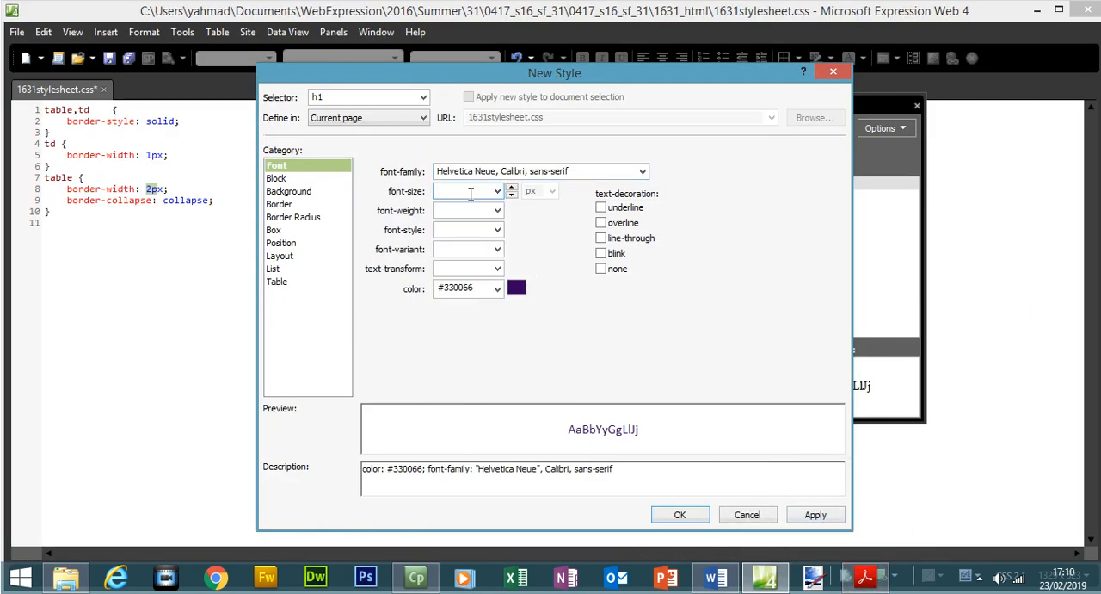
pyautogui.write('36')
pyautogui.click(552, 191)
pyautogui.click(544, 219)
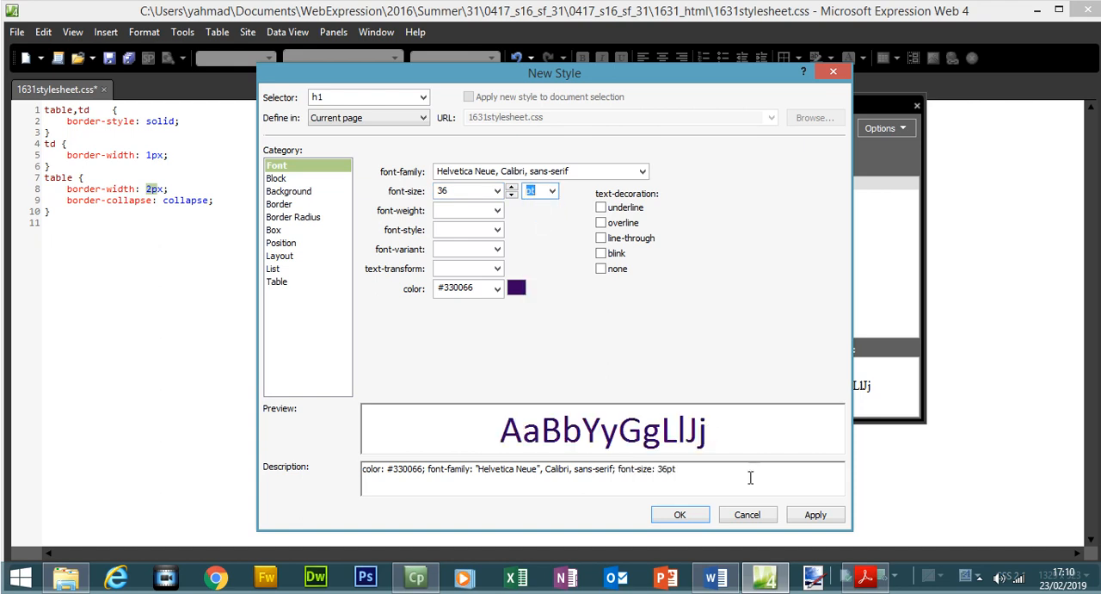
# Look up the h1 alignment in the exam paper, set text-align to center, and apply the finished h1 style to the stylesheet.
pyautogui.click(865, 576)
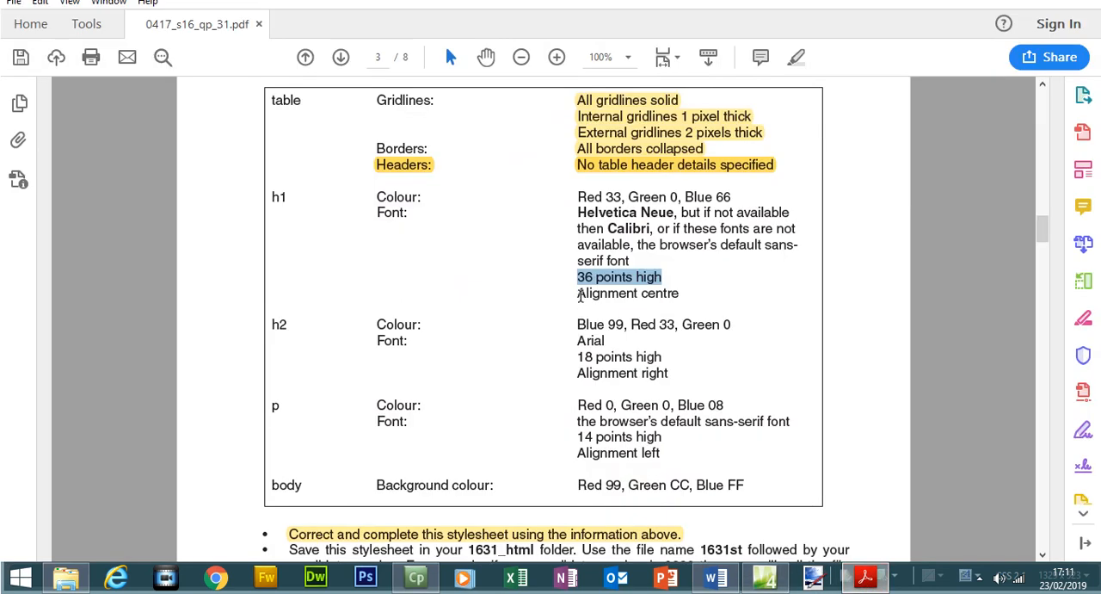
pyautogui.moveTo(579, 295); pyautogui.dragTo(673, 297)
pyautogui.click(868, 575)
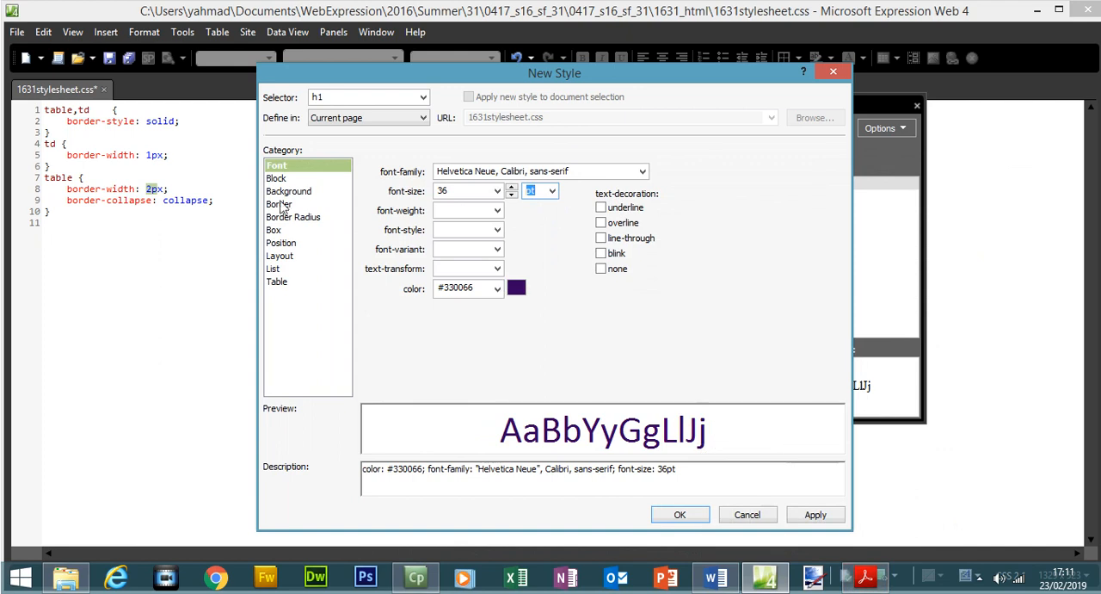
pyautogui.click(276, 179)
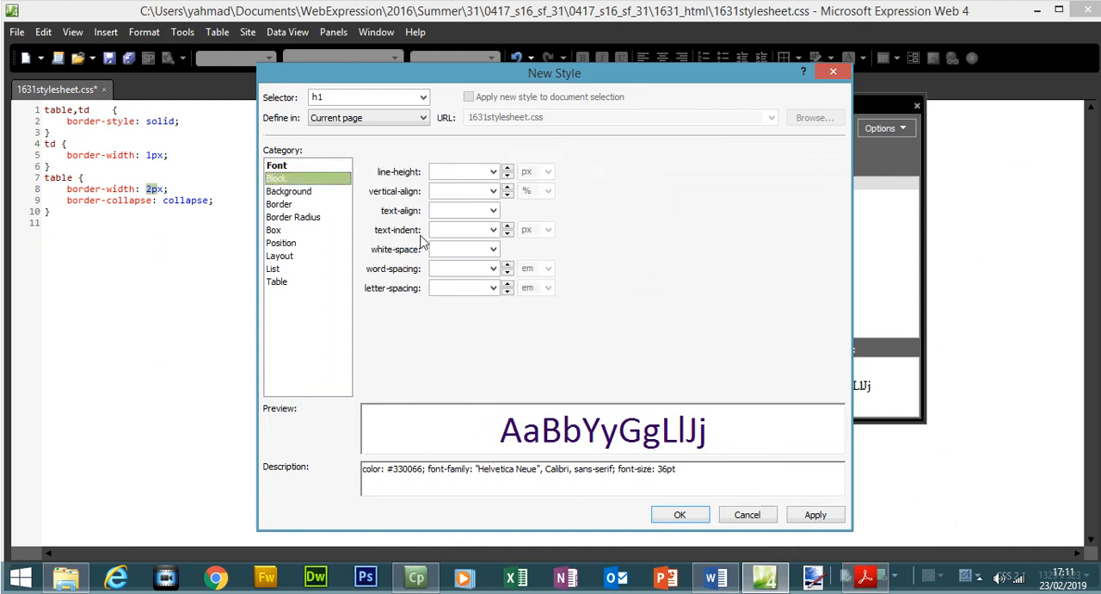
pyautogui.click(493, 211)
pyautogui.click(466, 225)
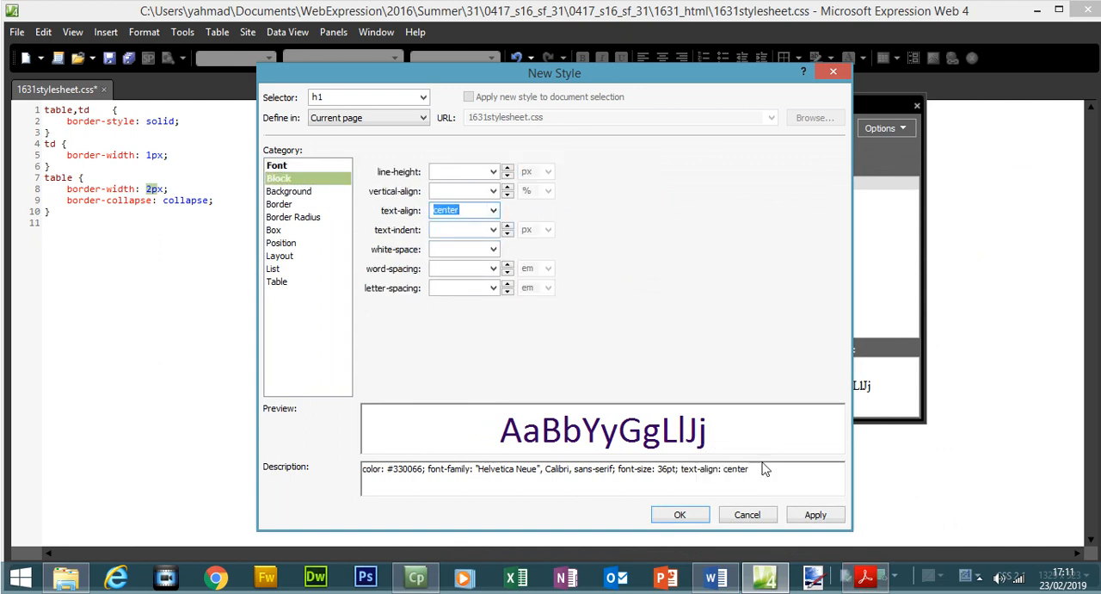
pyautogui.click(815, 515)
pyautogui.click(699, 520)
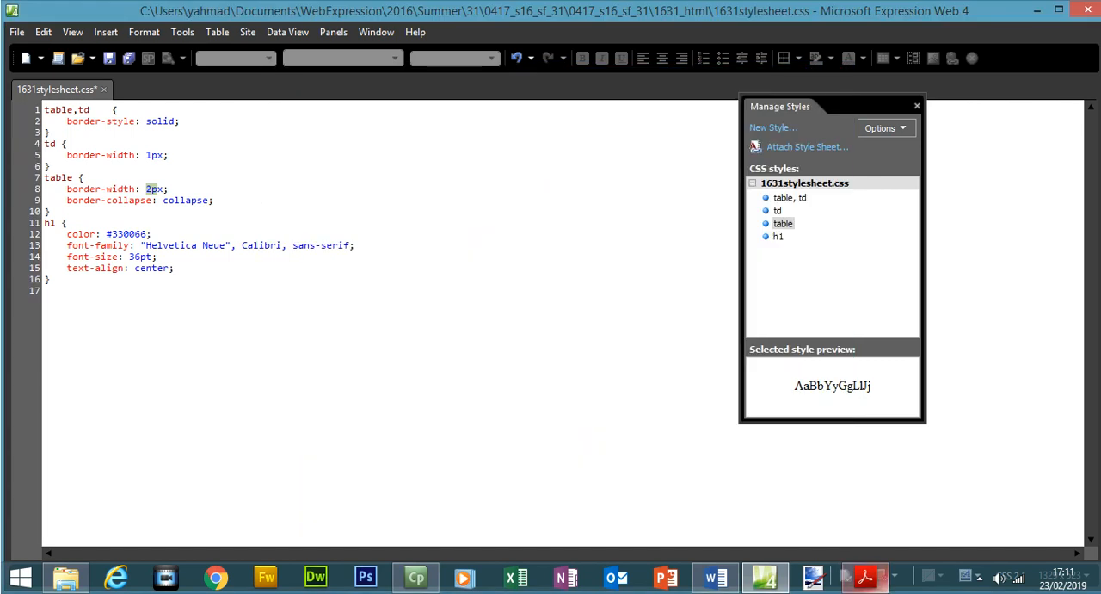
# Highlight the whole h1 specification in the exam paper, from its colour to Alignment centre, as completed.
pyautogui.moveTo(865, 576)
pyautogui.click(842, 549)
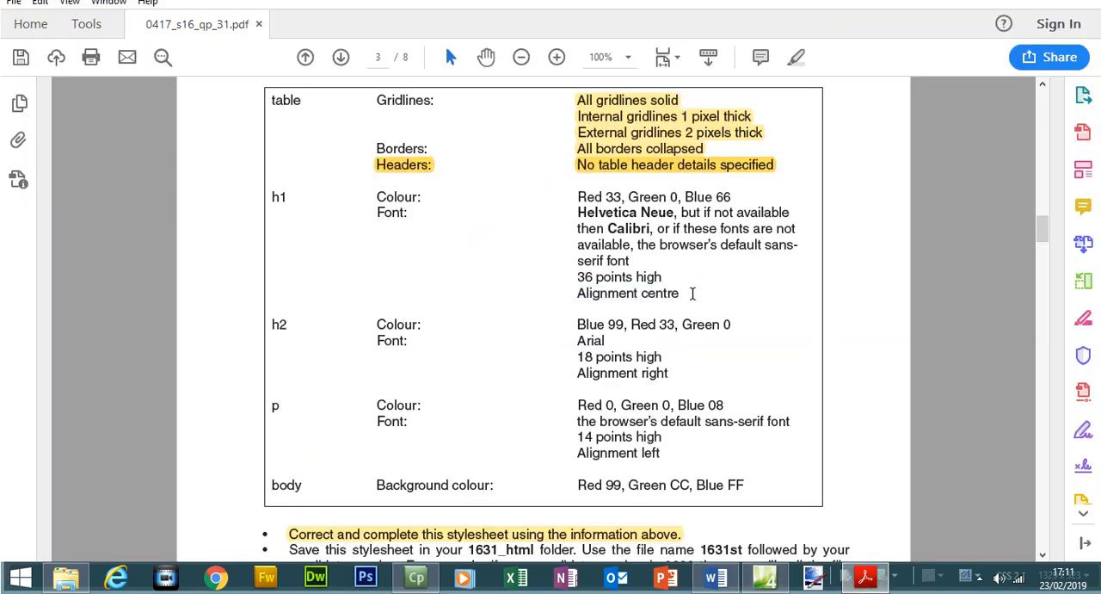
pyautogui.moveTo(573, 260); pyautogui.dragTo(287, 200)
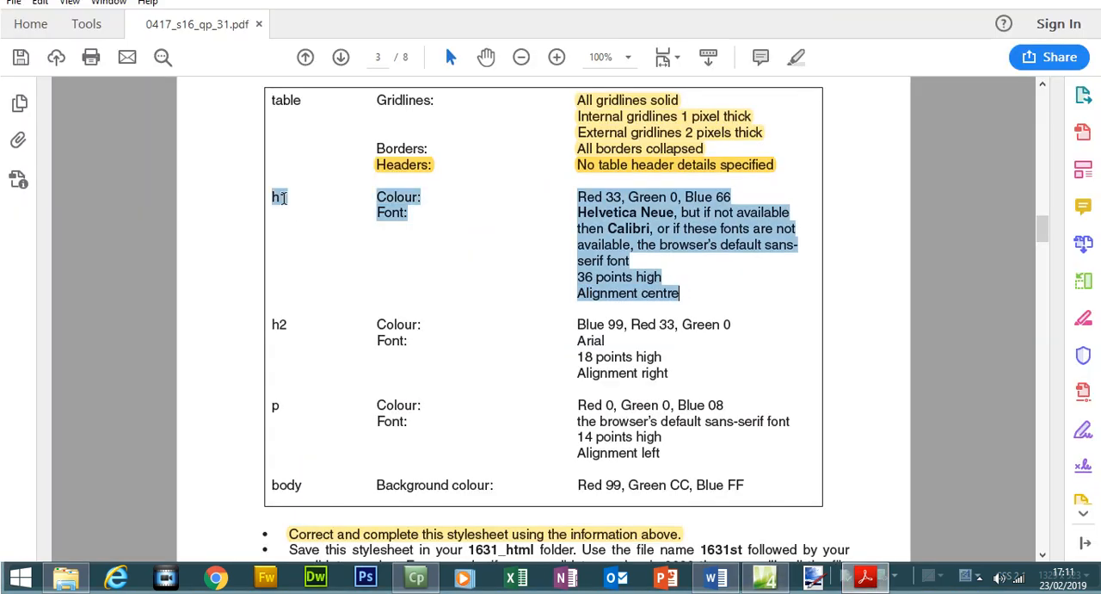
pyautogui.click(796, 58)
pyautogui.scroll(-3, 1046, 235)
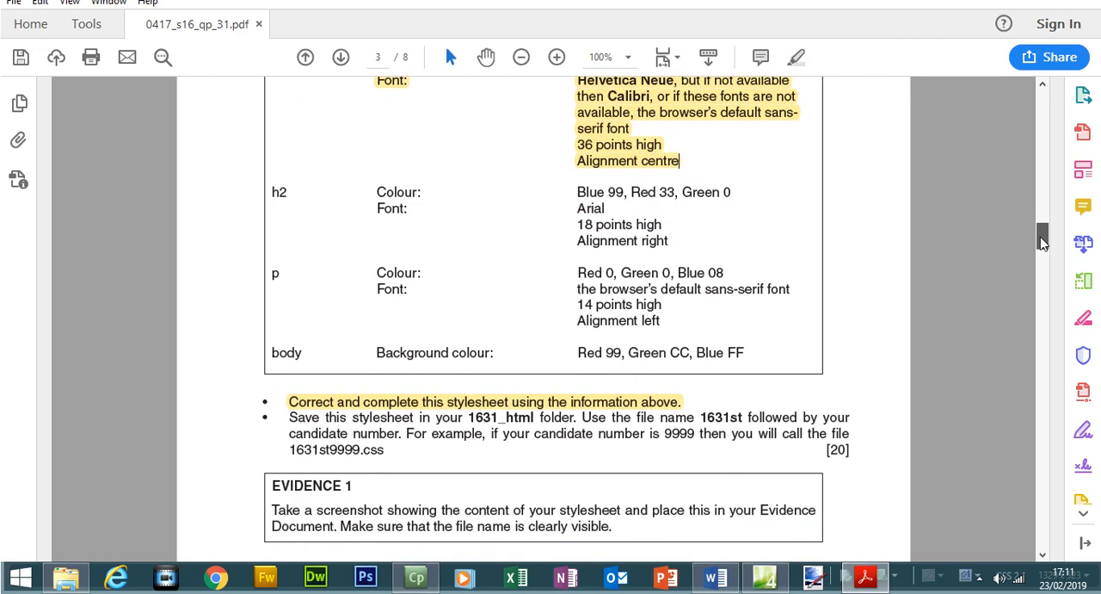
# Return to the stylesheet in Expression Web and start a new style with the selector h2.
pyautogui.click(765, 576)
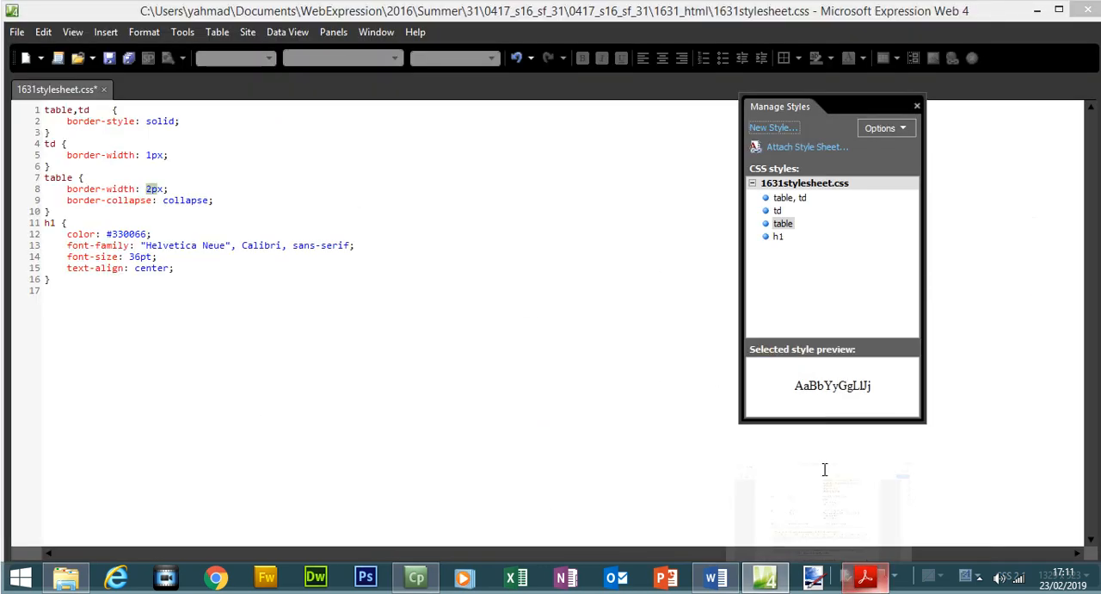
pyautogui.click(773, 127)
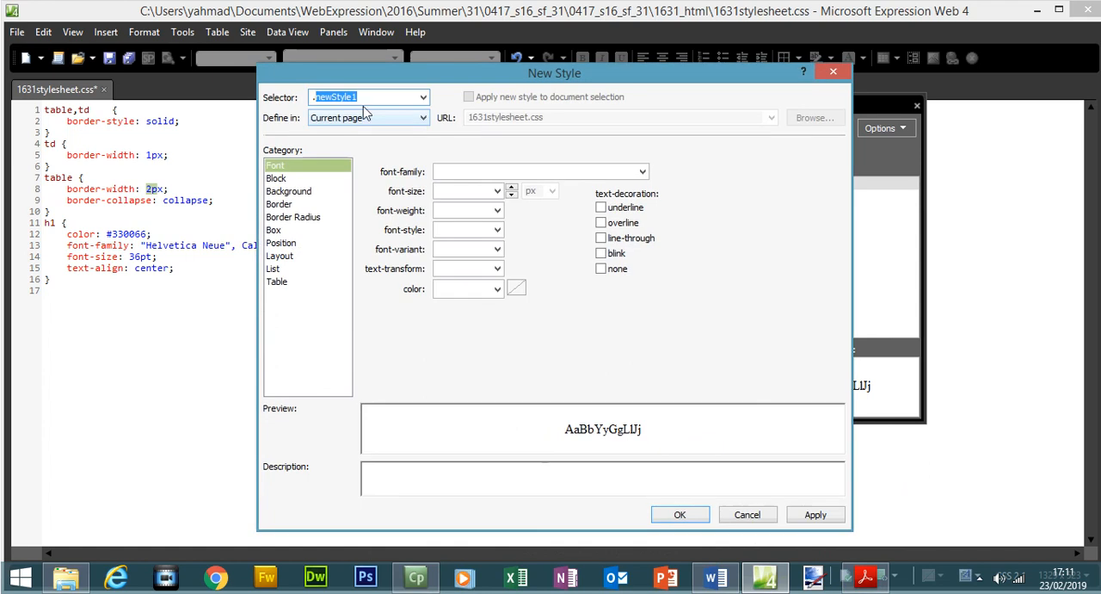
pyautogui.write('h2')
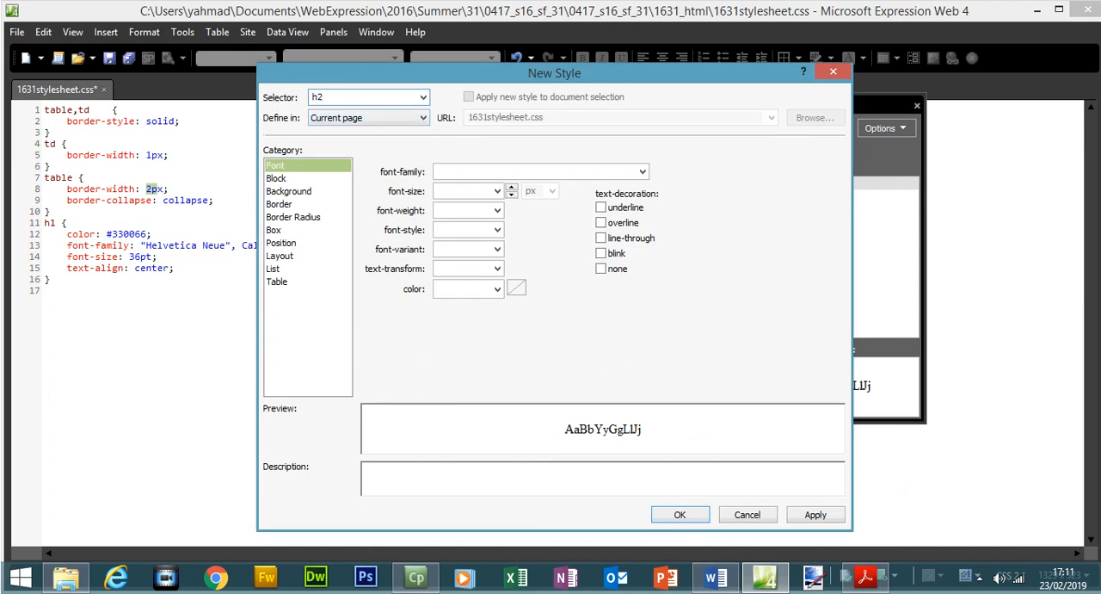
# Look up the h2 red value in the exam paper and set the h2 colour to #330000, starting from black.
pyautogui.click(866, 577)
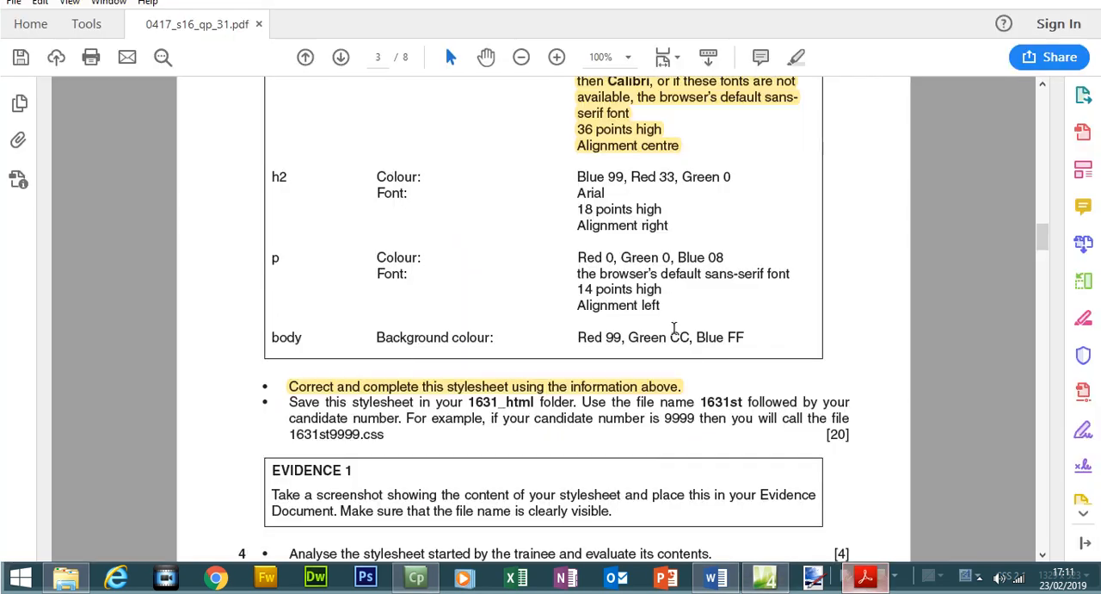
pyautogui.moveTo(633, 176); pyautogui.dragTo(676, 177)
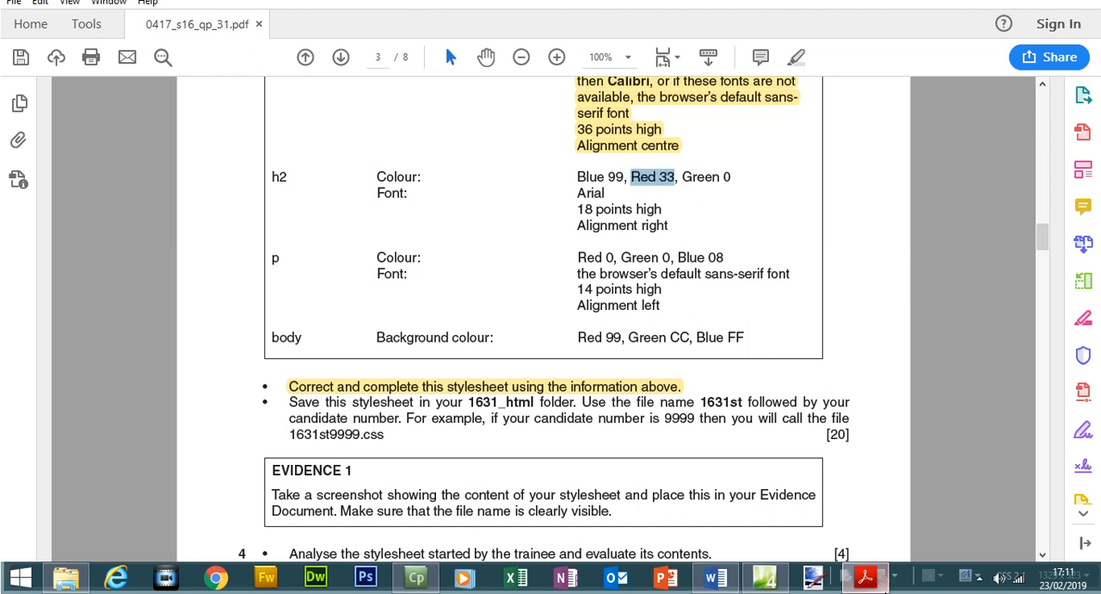
pyautogui.click(865, 577)
pyautogui.click(497, 289)
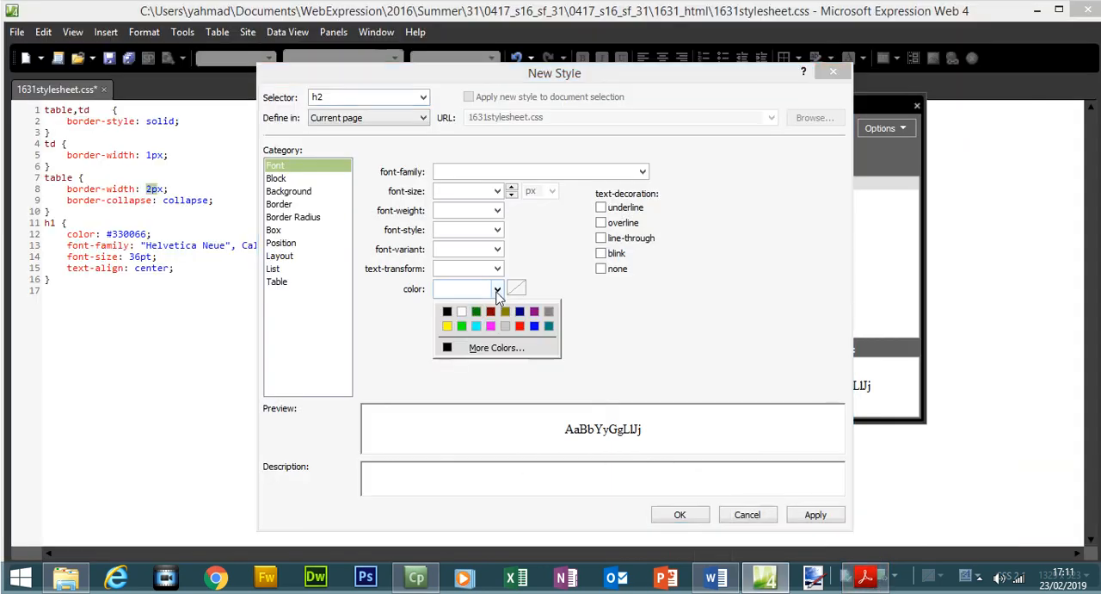
pyautogui.click(448, 312)
pyautogui.click(438, 287)
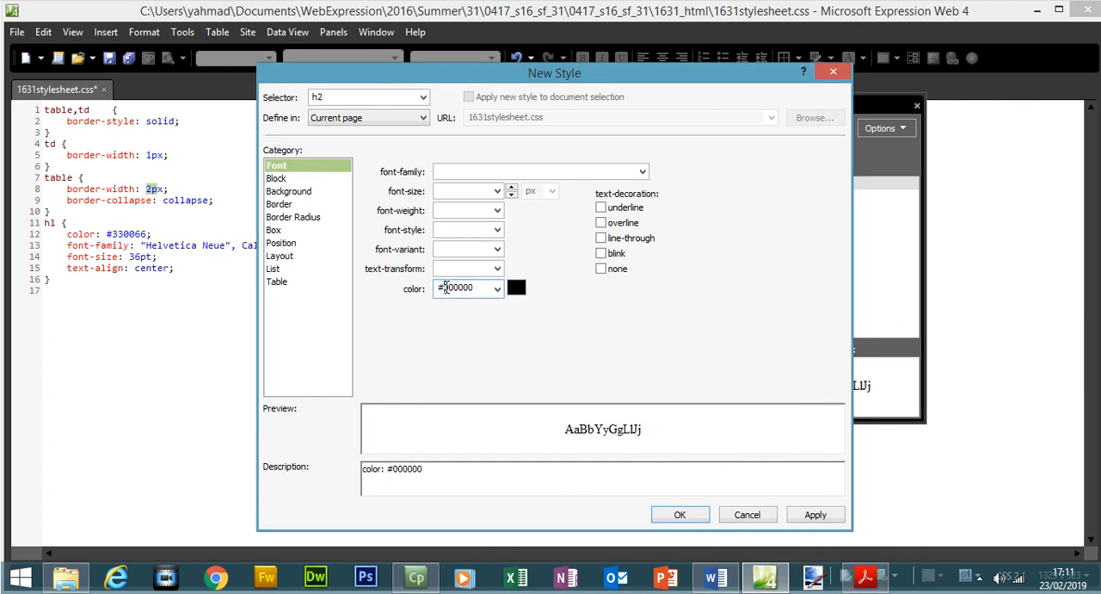
pyautogui.write('33')
# Check the h2 green and blue values in the exam paper and complete the h2 colour as #330099.
pyautogui.click(865, 576)
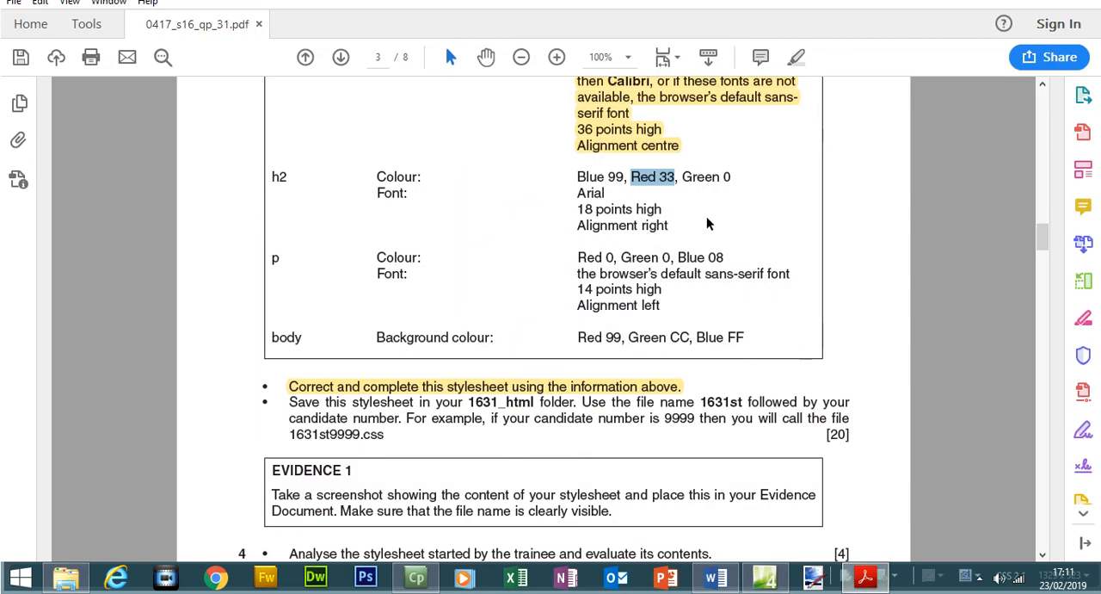
pyautogui.moveTo(722, 178); pyautogui.dragTo(734, 182)
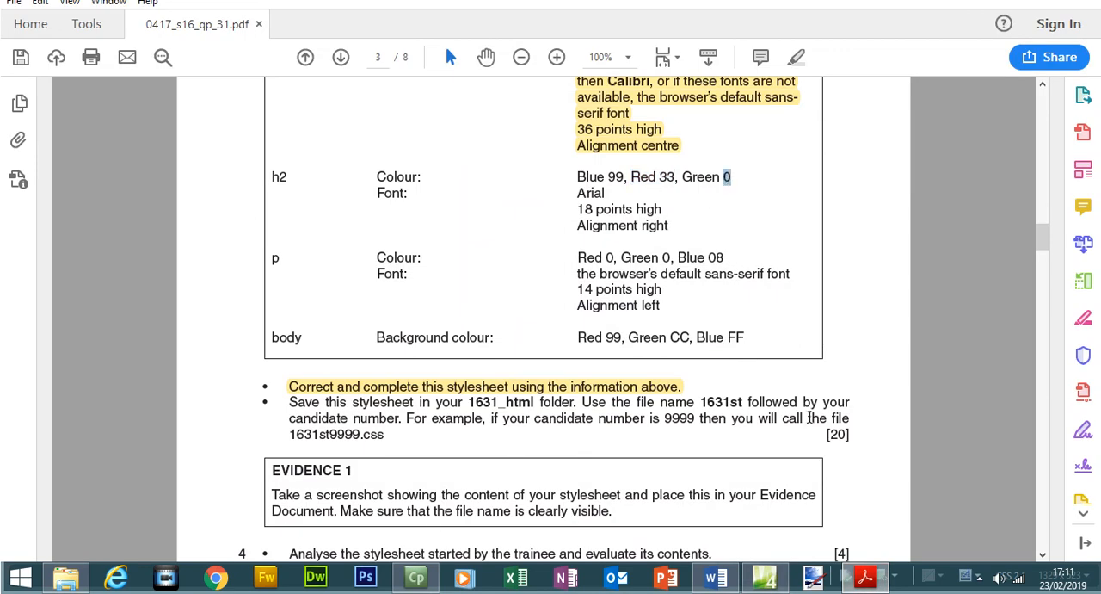
pyautogui.click(865, 577)
pyautogui.click(461, 289)
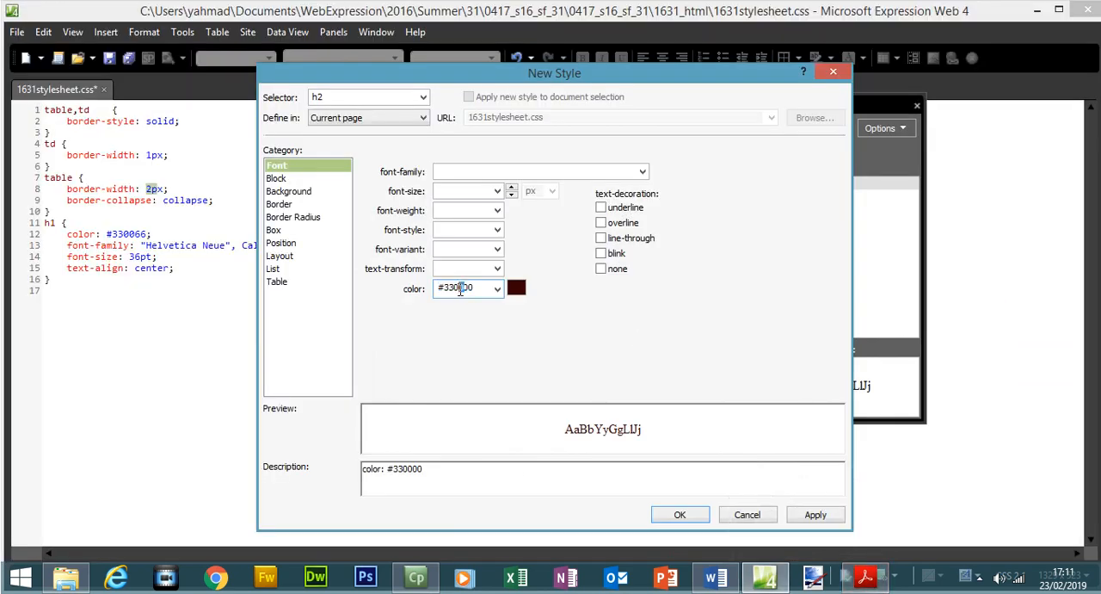
pyautogui.click(866, 577)
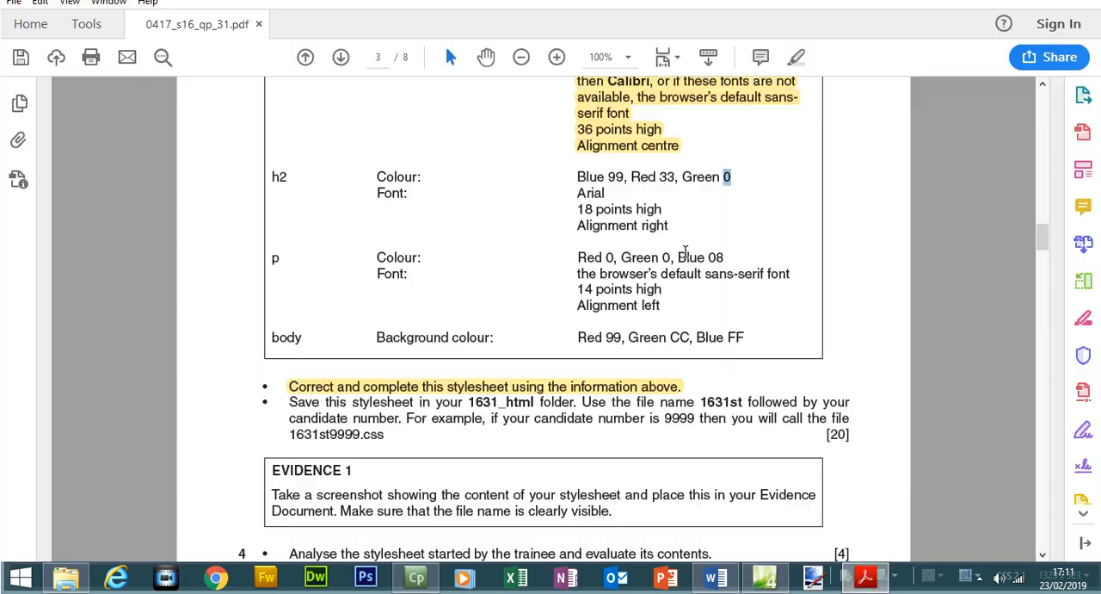
pyautogui.doubleClick(617, 176)
pyautogui.click(866, 576)
pyautogui.click(481, 288)
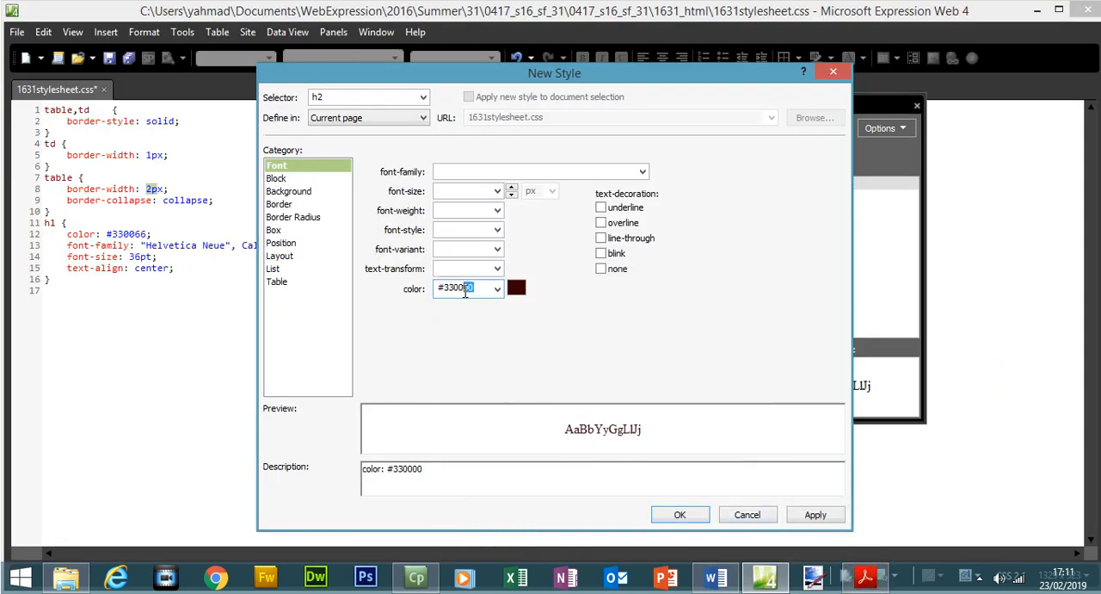
pyautogui.write('99')
# Copy Arial from the exam paper into the h2 font-family and remove the auto-completed fallback fonts so only Arial remains.
pyautogui.click(866, 576)
pyautogui.moveTo(579, 194); pyautogui.dragTo(606, 194)
pyautogui.rightClick(598, 195)
pyautogui.click(630, 213)
pyautogui.click(866, 576)
pyautogui.click(568, 172)
pyautogui.hotkey('ctrl', 'v')
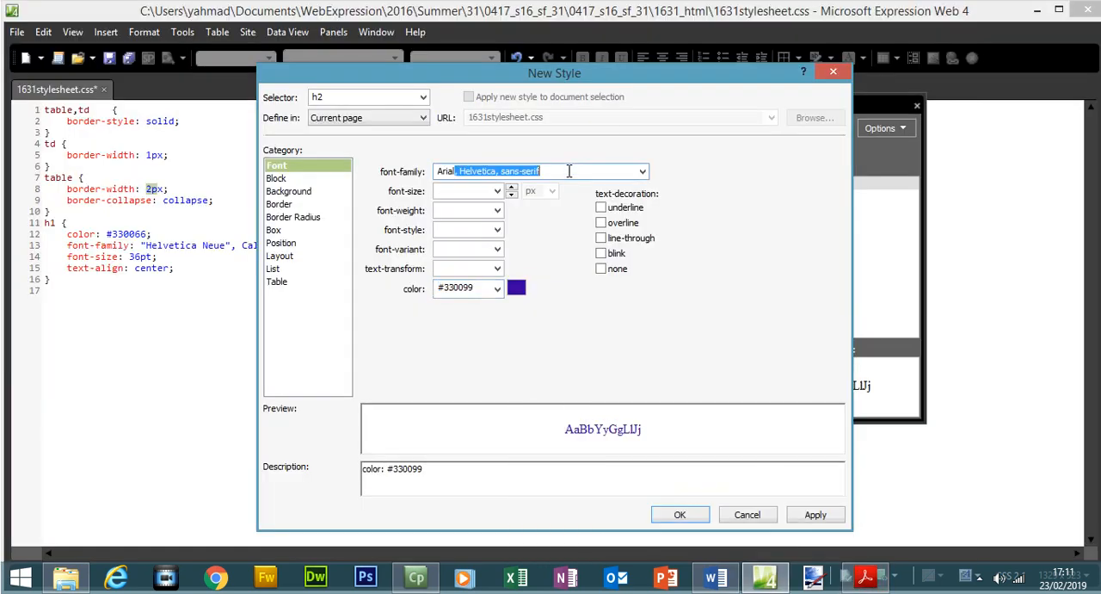
pyautogui.press('Delete')
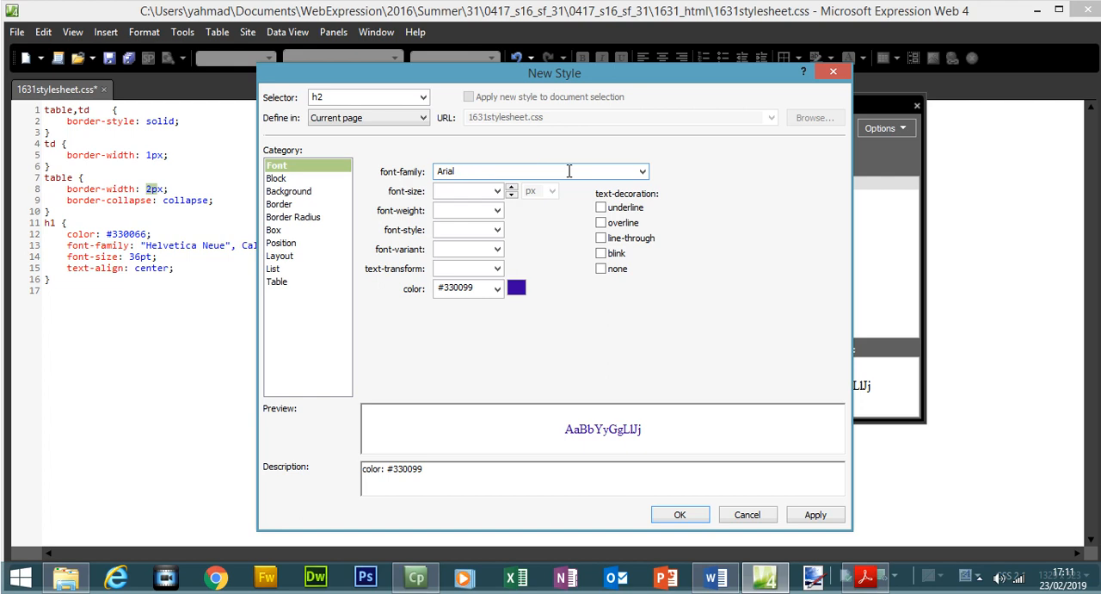
# Look up the h2 text height in the exam paper and set the h2 font-size to 18 pt.
pyautogui.hotkey('alt', 'Tab')
pyautogui.moveTo(582, 211); pyautogui.dragTo(658, 219)
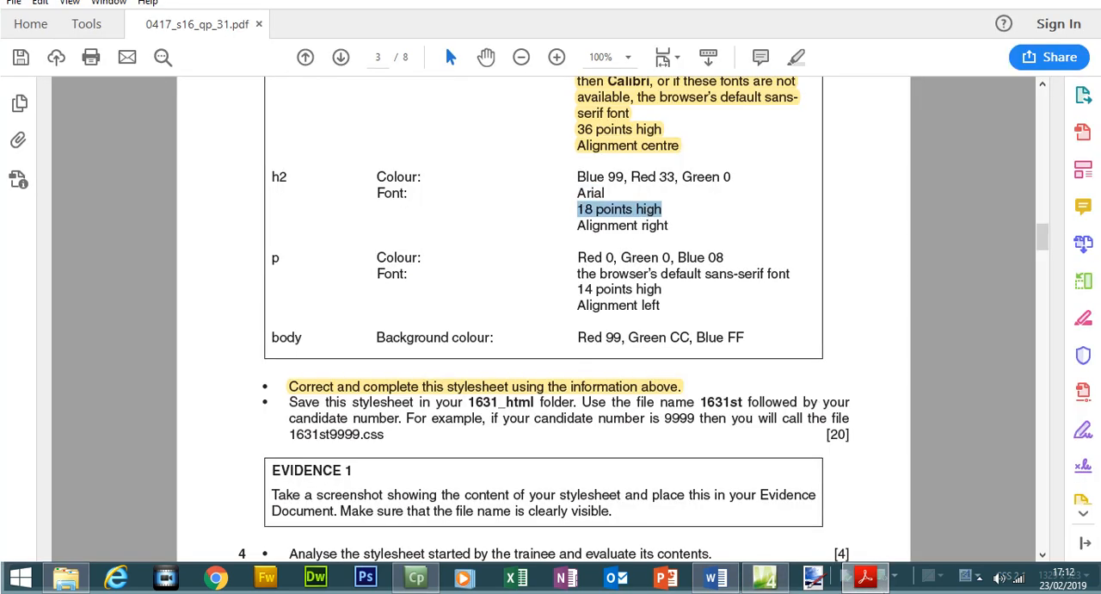
pyautogui.click(866, 576)
pyautogui.click(454, 191)
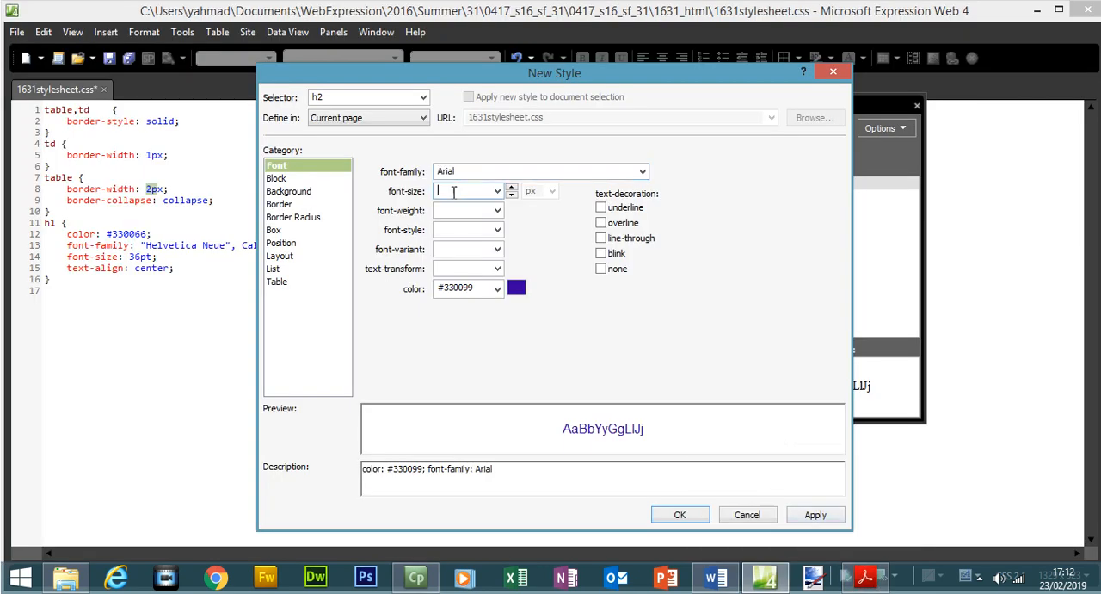
pyautogui.write('18')
pyautogui.click(550, 192)
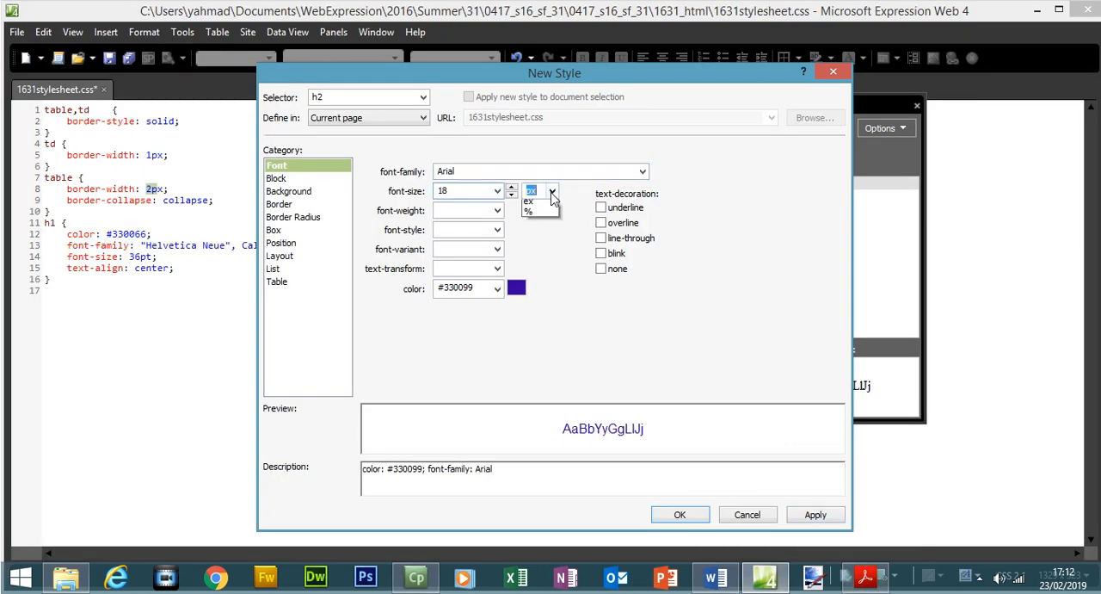
pyautogui.click(549, 218)
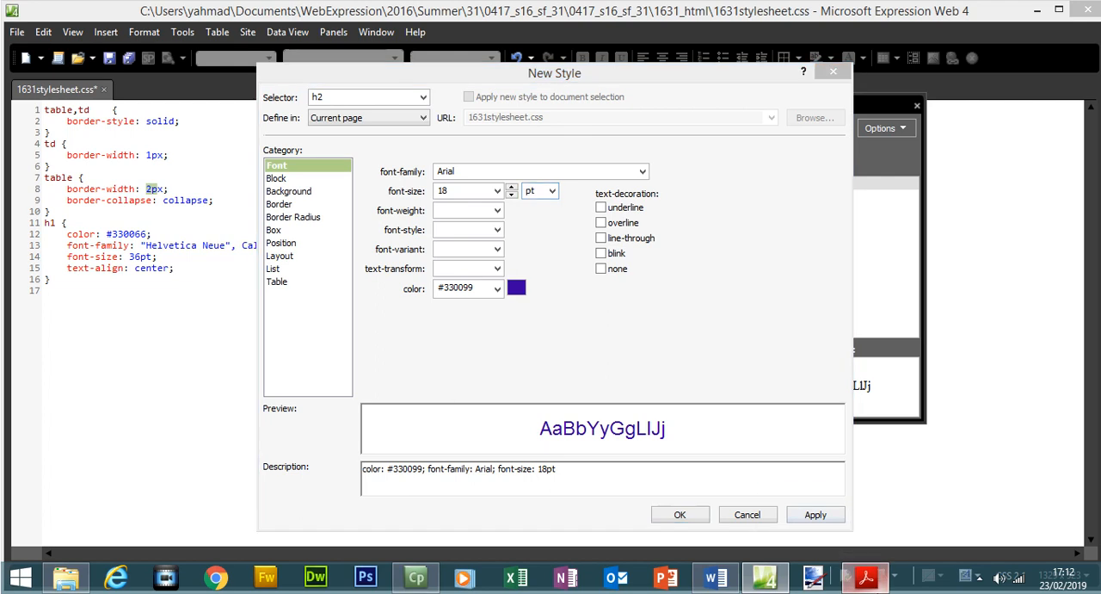
# Look up the h2 alignment in the exam paper and set the h2 text-align to right.
pyautogui.click(865, 576)
pyautogui.moveTo(578, 225); pyautogui.dragTo(669, 226)
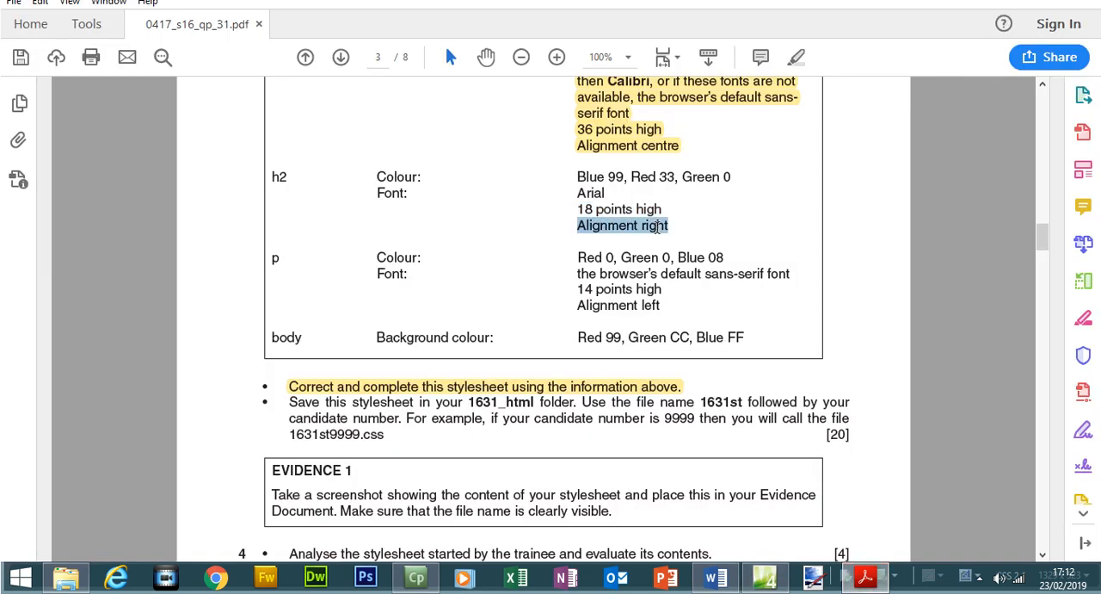
pyautogui.click(876, 575)
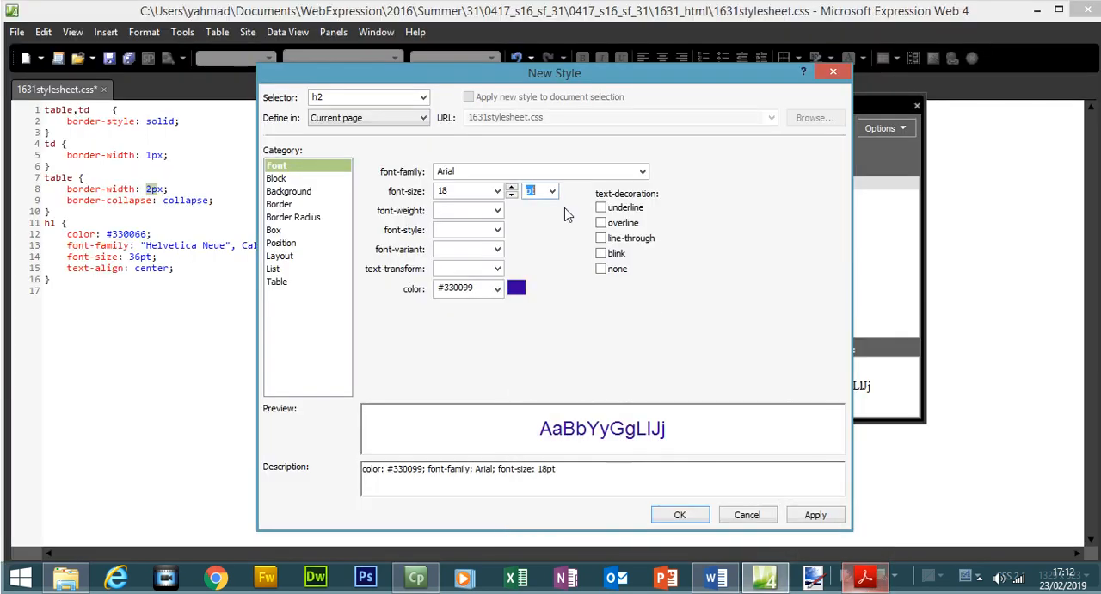
pyautogui.click(297, 180)
pyautogui.click(493, 211)
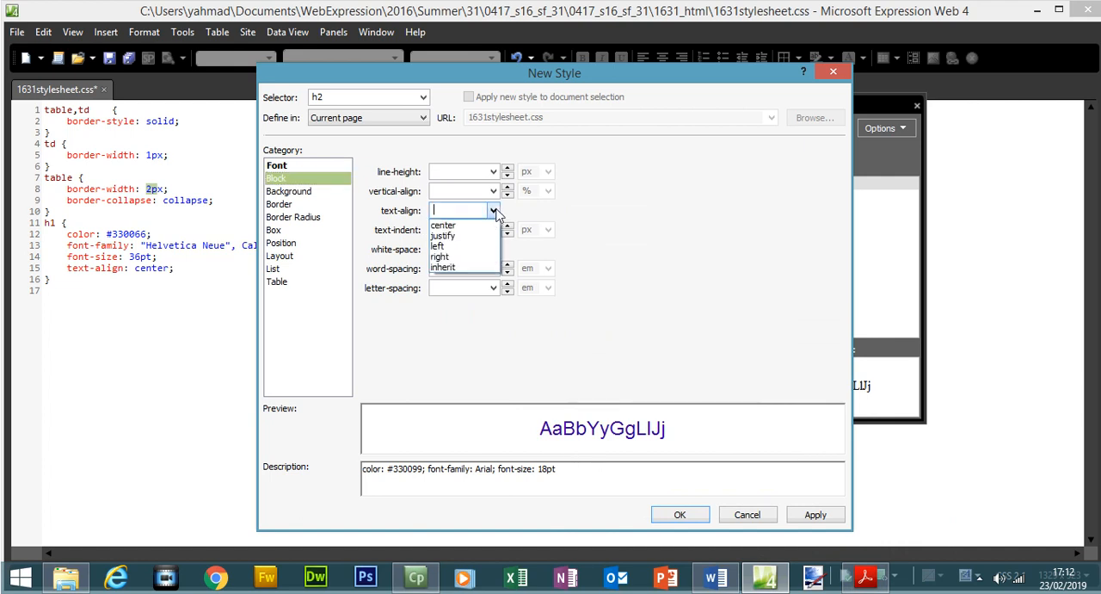
pyautogui.click(459, 258)
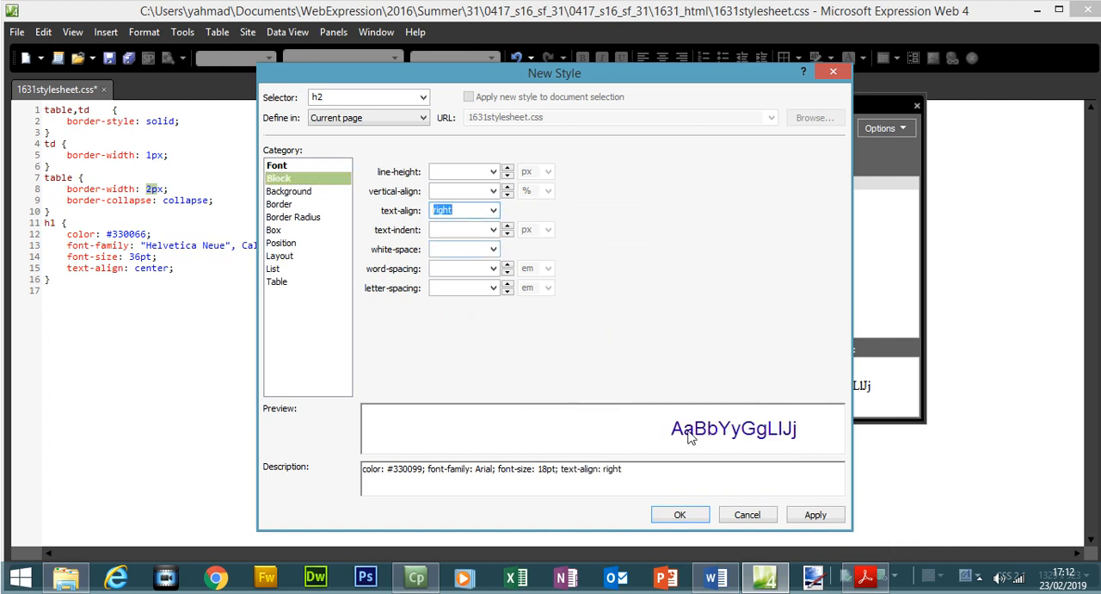
# Apply and save the finished h2 style, and highlight the whole h2 specification in the exam paper PDF.
pyautogui.click(817, 520)
pyautogui.click(704, 516)
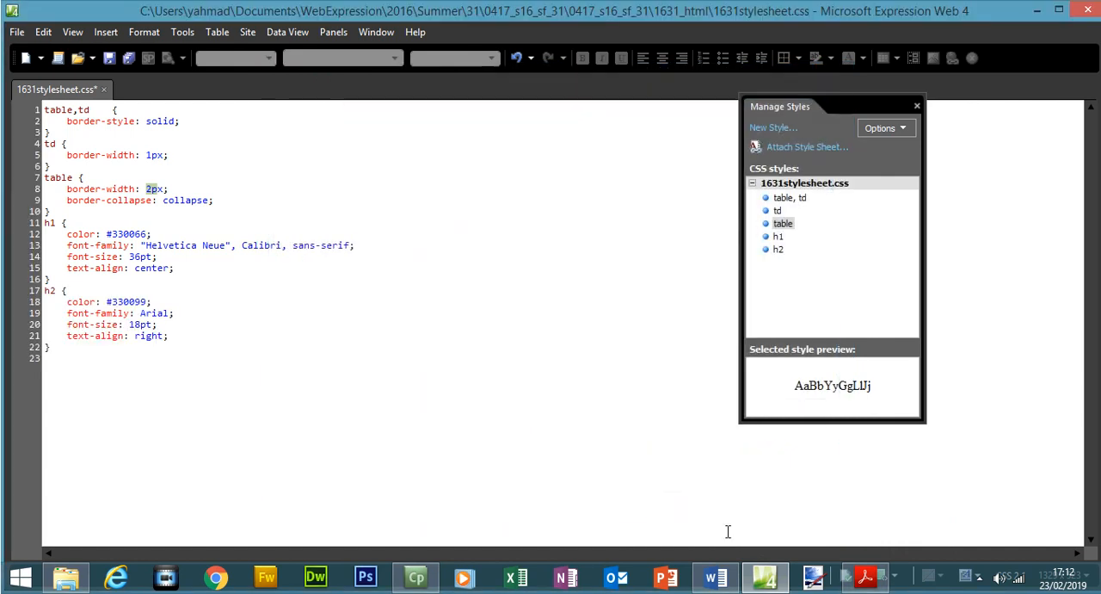
pyautogui.hotkey('alt', 'Tab')
pyautogui.moveTo(275, 170); pyautogui.dragTo(667, 228)
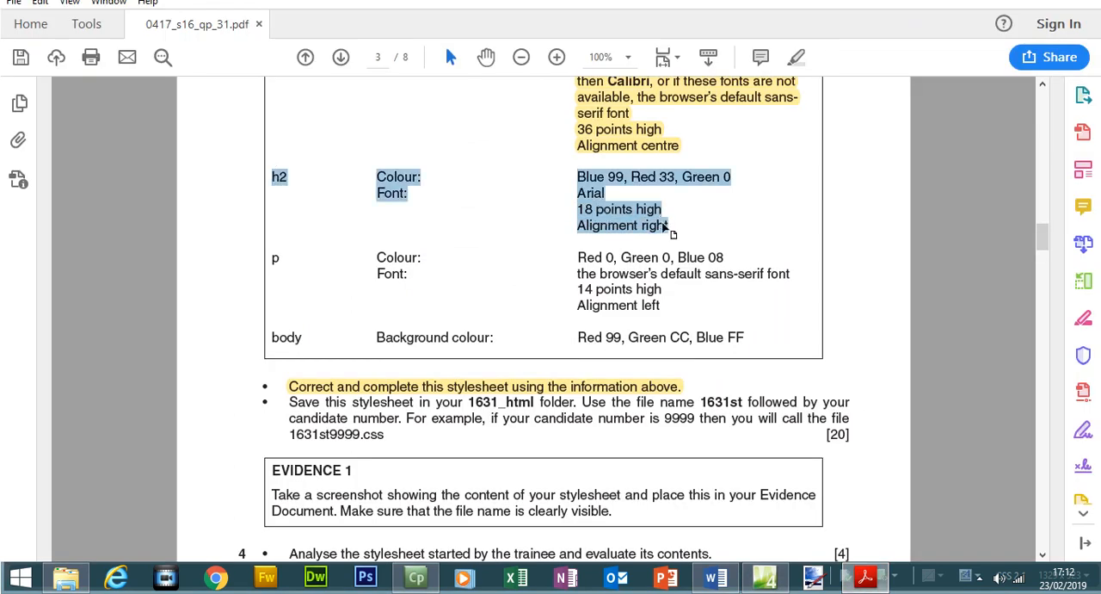
pyautogui.click(799, 60)
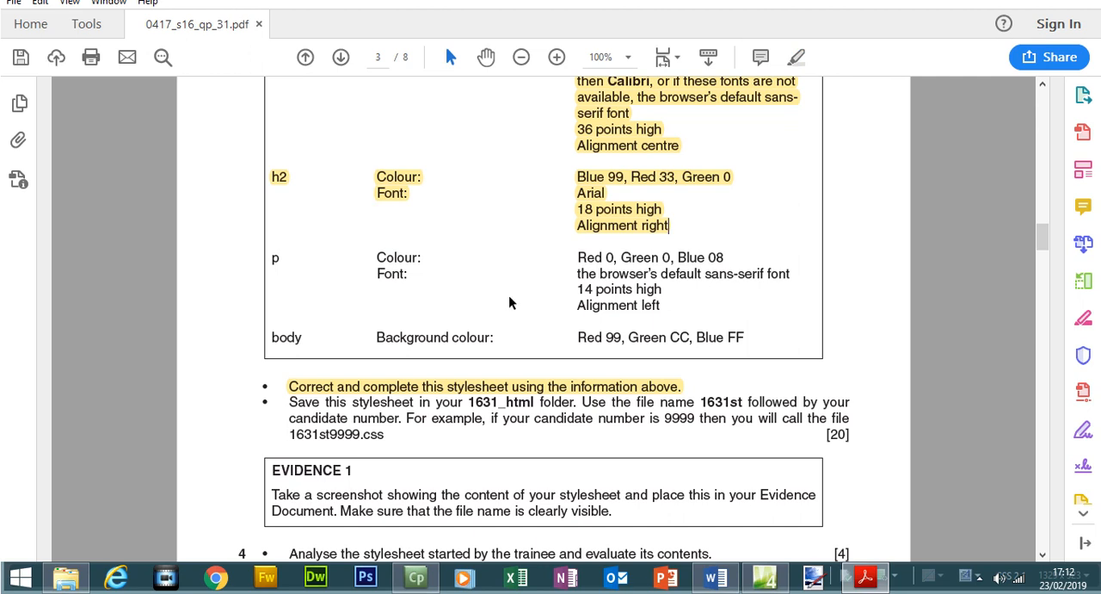
# Return to Expression Web and start a new style with the selector p.
pyautogui.click(865, 576)
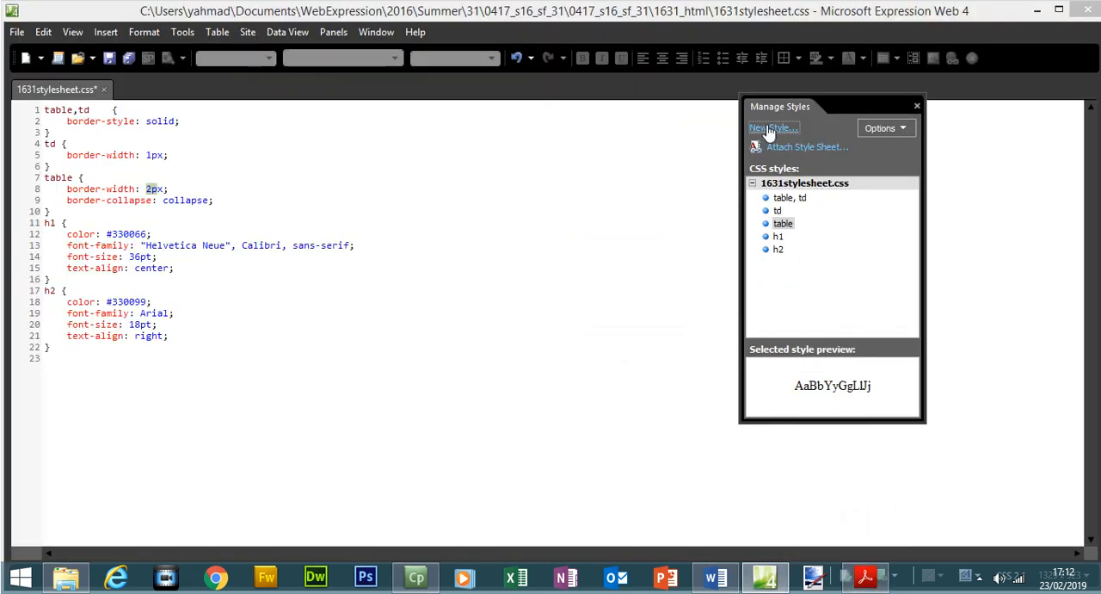
pyautogui.click(778, 122)
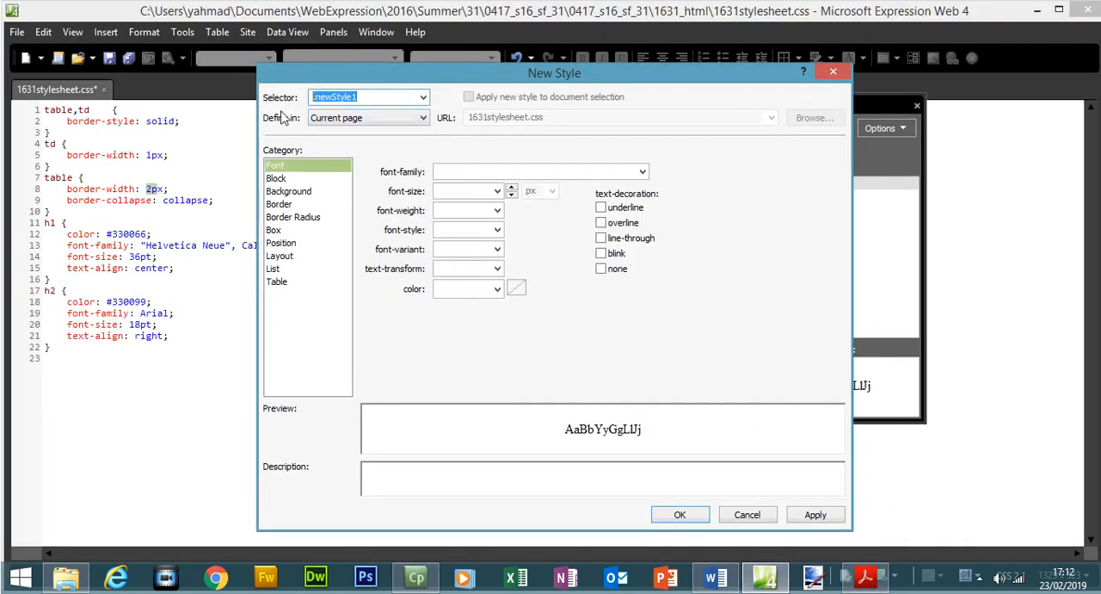
pyautogui.write('p')
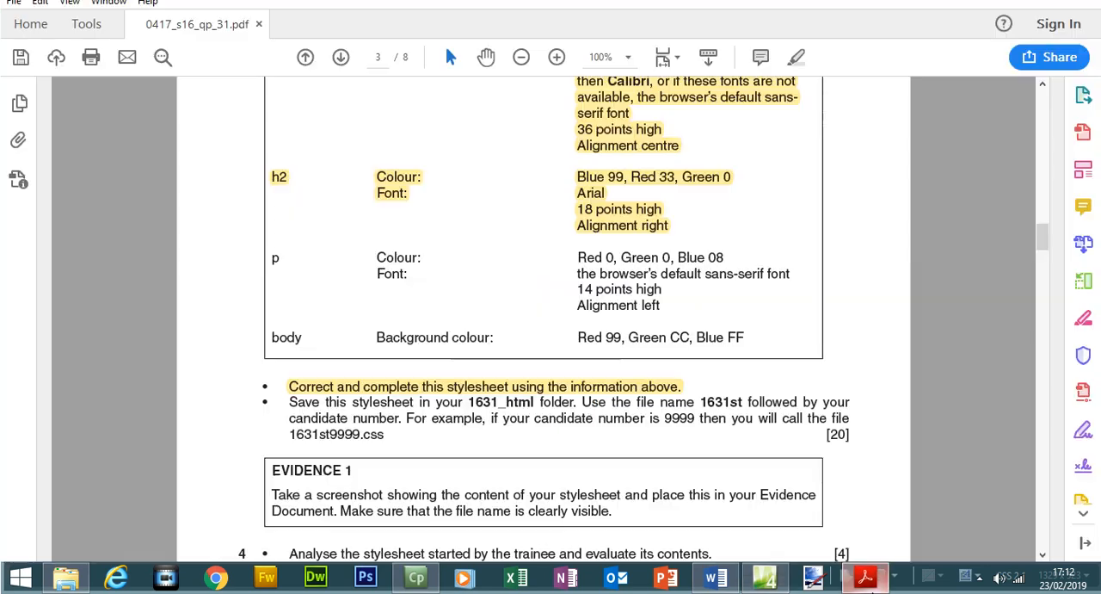
# Look up the p colour in the exam paper and set the p font color to #000008.
pyautogui.click(865, 577)
pyautogui.moveTo(575, 256); pyautogui.dragTo(725, 258)
pyautogui.click(865, 576)
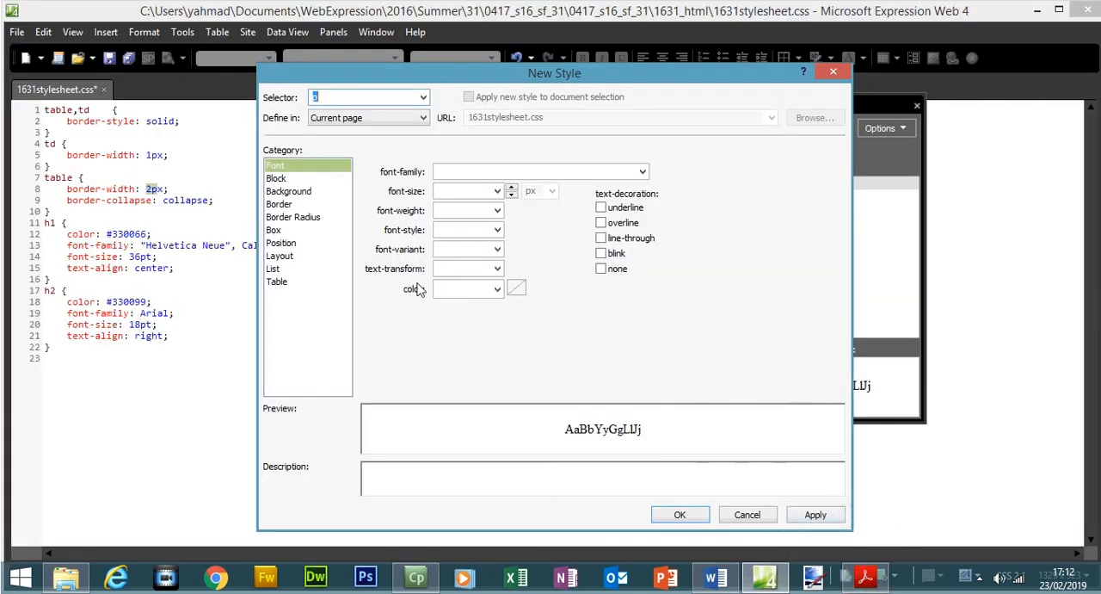
pyautogui.click(498, 289)
pyautogui.click(451, 317)
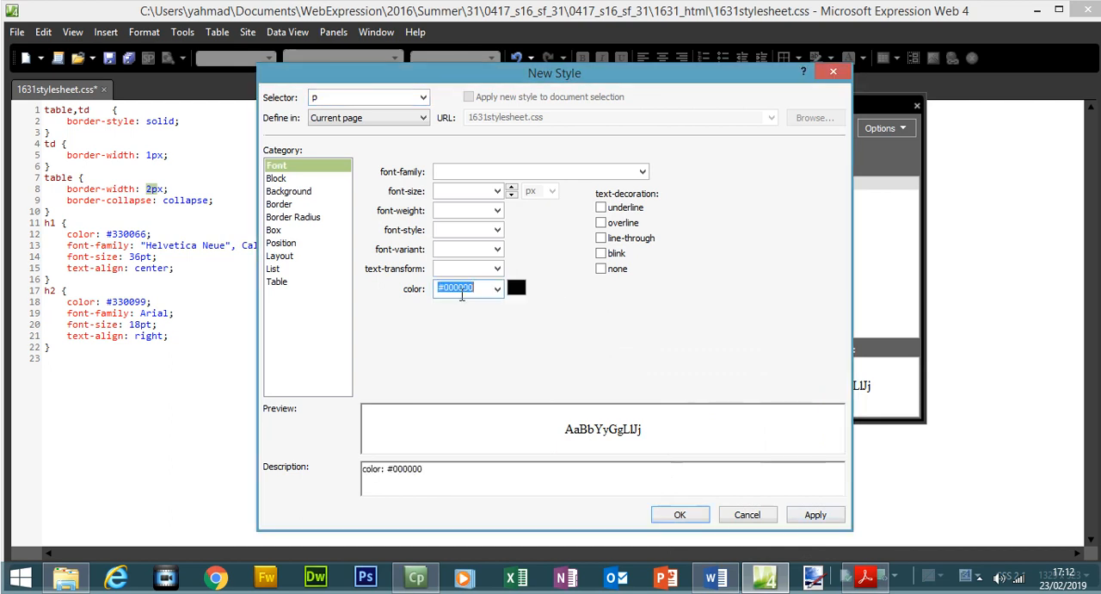
pyautogui.click(865, 576)
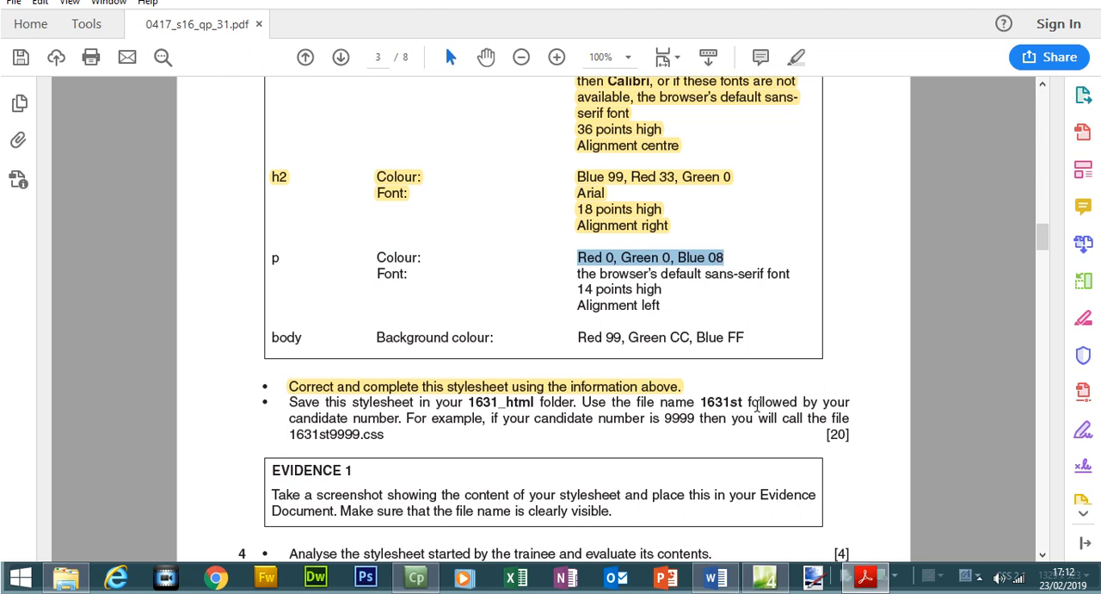
pyautogui.click(868, 583)
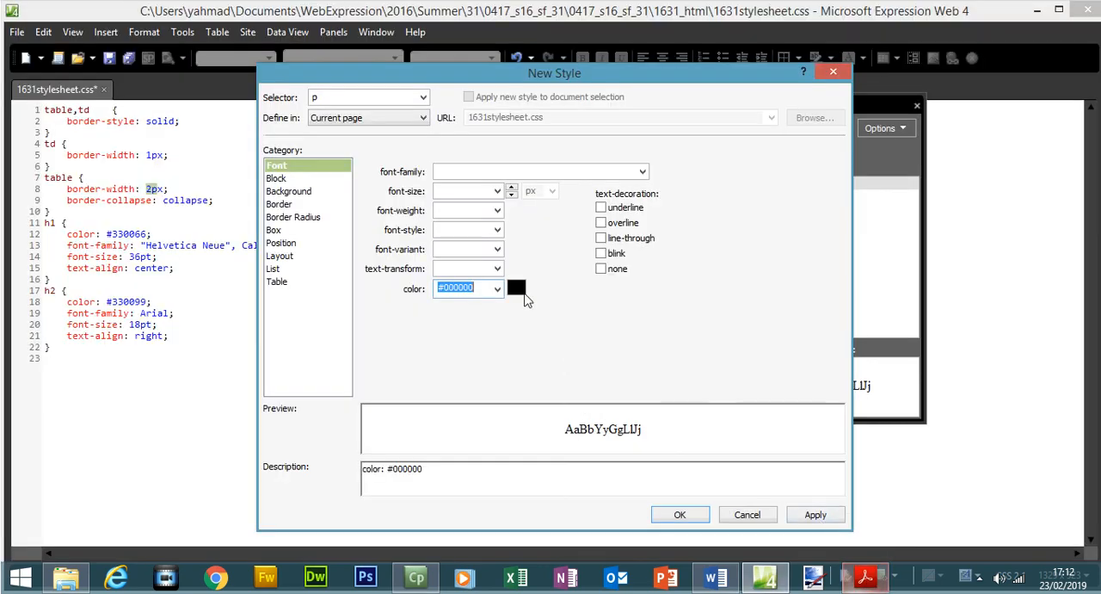
pyautogui.click(473, 289)
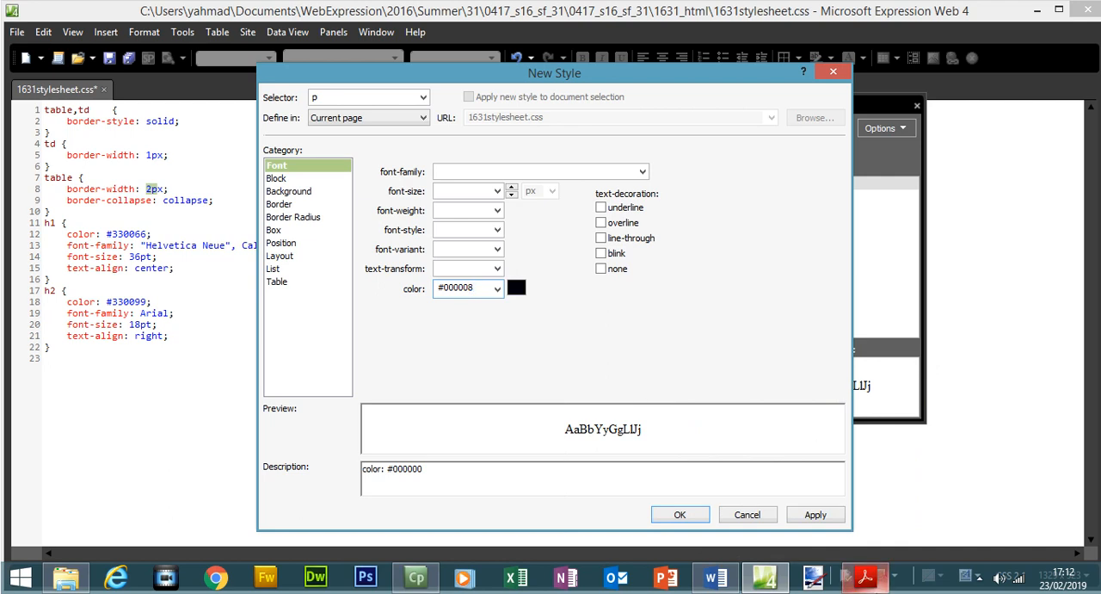
# Copy sans-serif from the exam paper's p font requirement into the p style's font-family.
pyautogui.moveTo(865, 576)
pyautogui.click(867, 578)
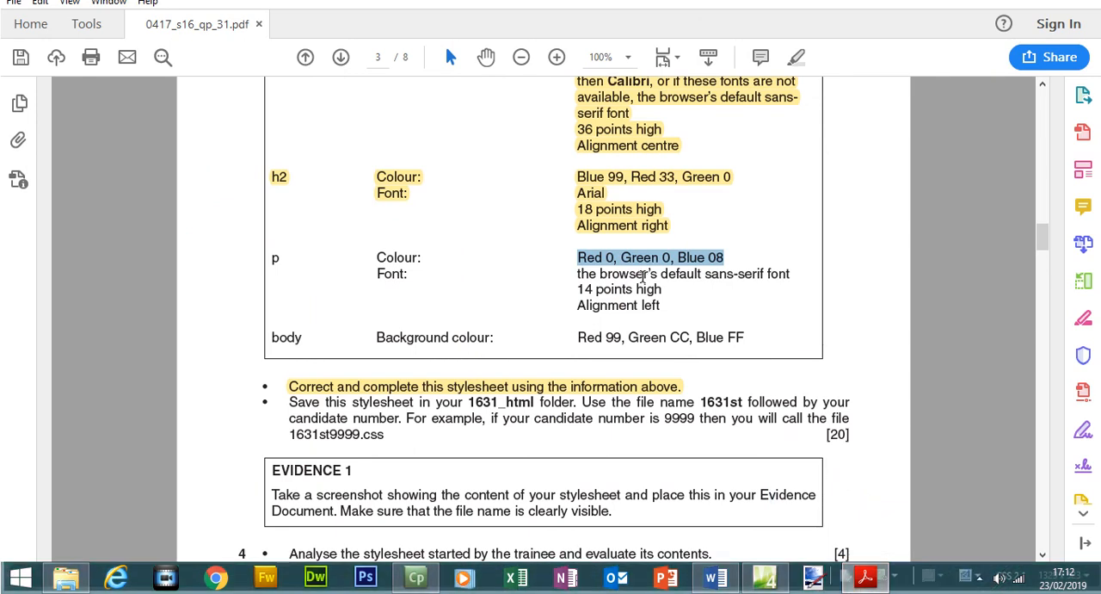
pyautogui.moveTo(706, 275); pyautogui.dragTo(762, 276)
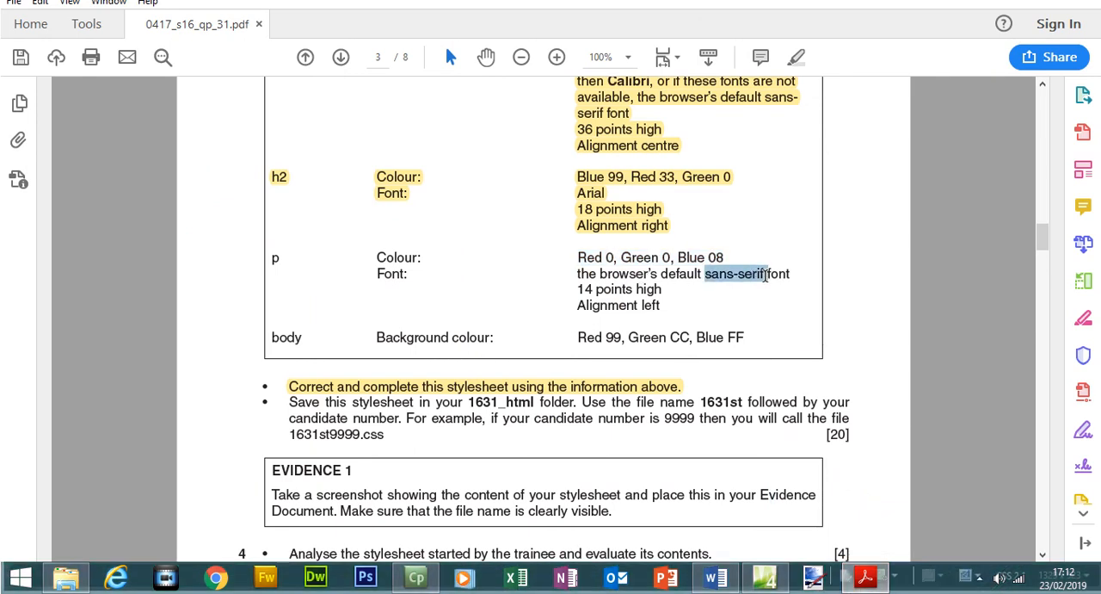
pyautogui.rightClick(764, 277)
pyautogui.click(796, 292)
pyautogui.click(764, 578)
pyautogui.click(576, 173)
pyautogui.hotkey('ctrl', 'v')
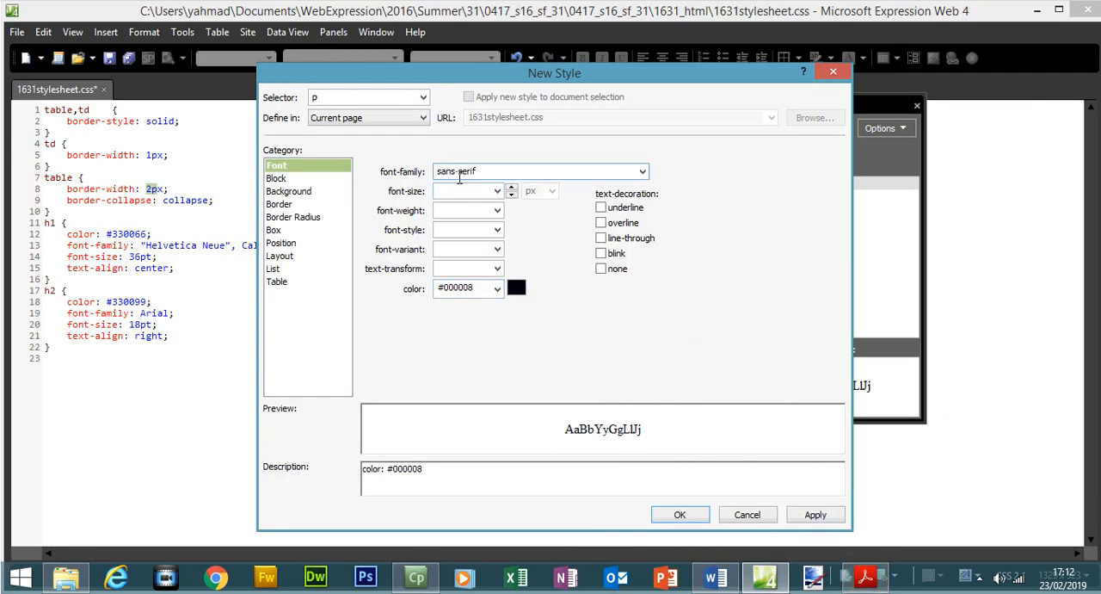
# Look up the p text height in the exam paper and set the p font-size to 14 pt.
pyautogui.hotkey('alt', 'Tab')
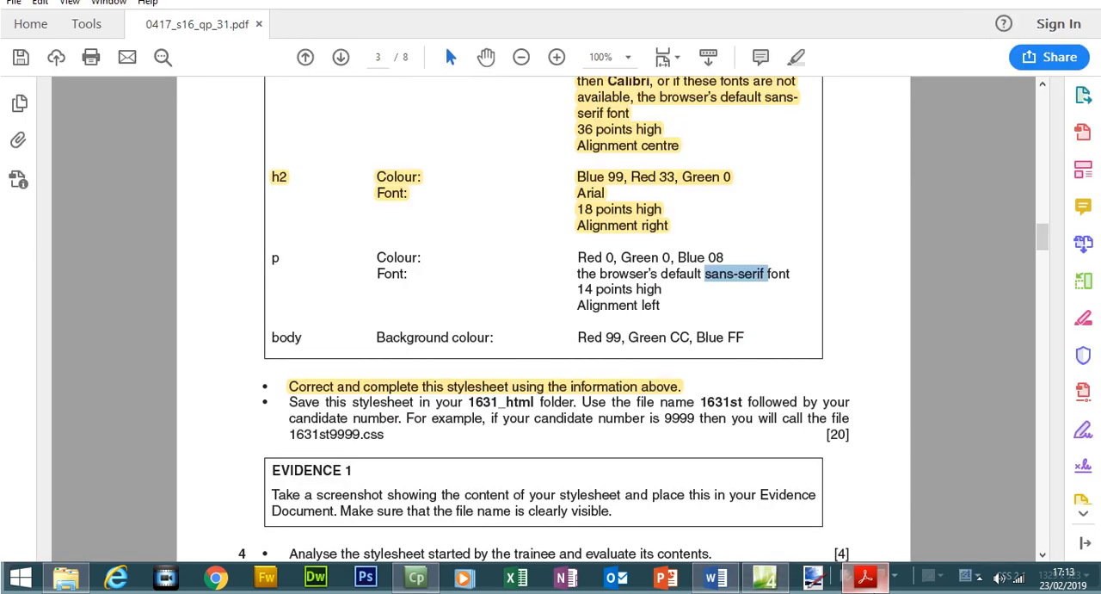
pyautogui.moveTo(574, 287); pyautogui.dragTo(656, 298)
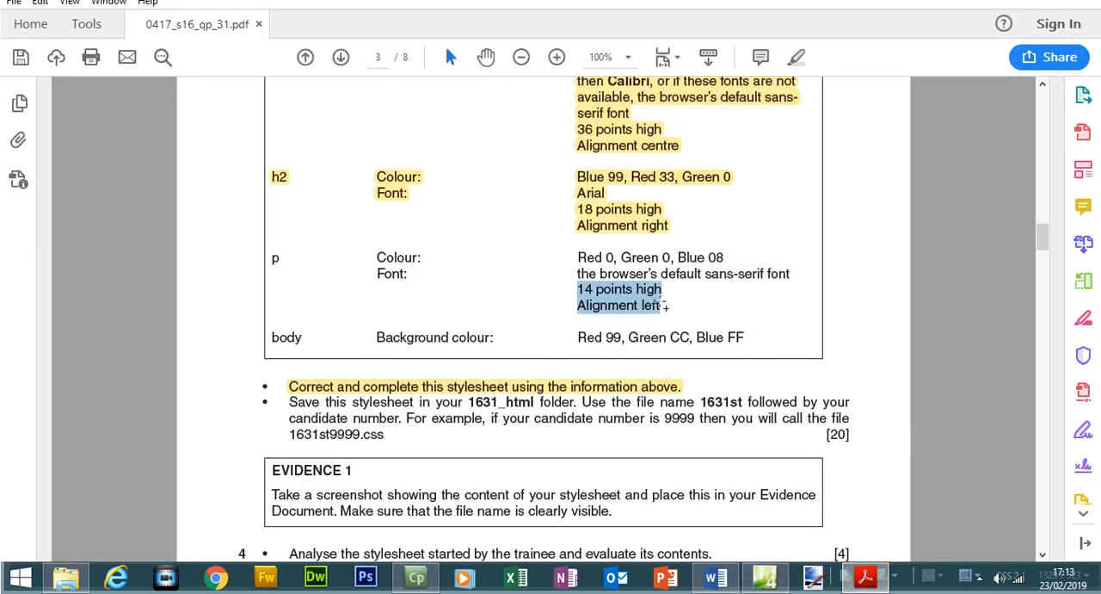
pyautogui.click(865, 577)
pyautogui.click(476, 191)
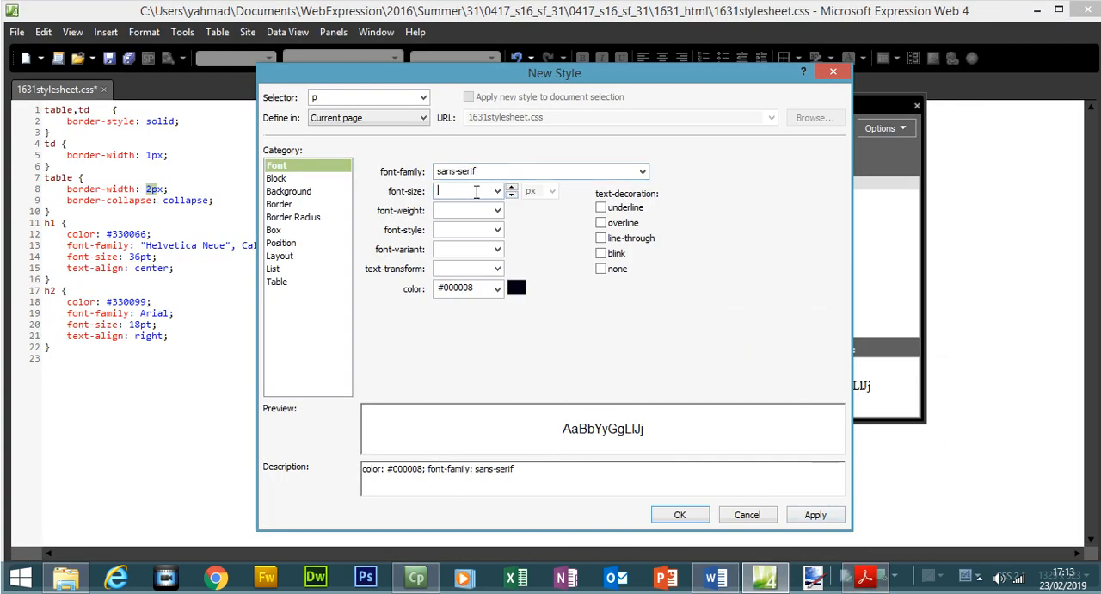
pyautogui.write('14')
pyautogui.click(540, 191)
pyautogui.click(533, 216)
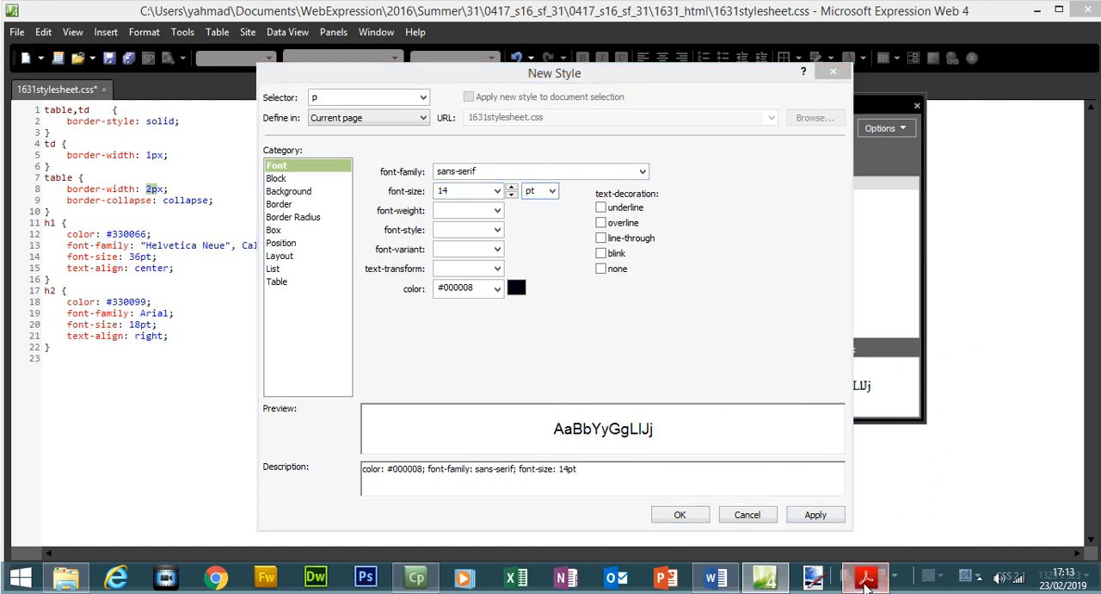
# Check the p alignment in the exam paper, set the p text-align to left, and save the p style.
pyautogui.click(864, 576)
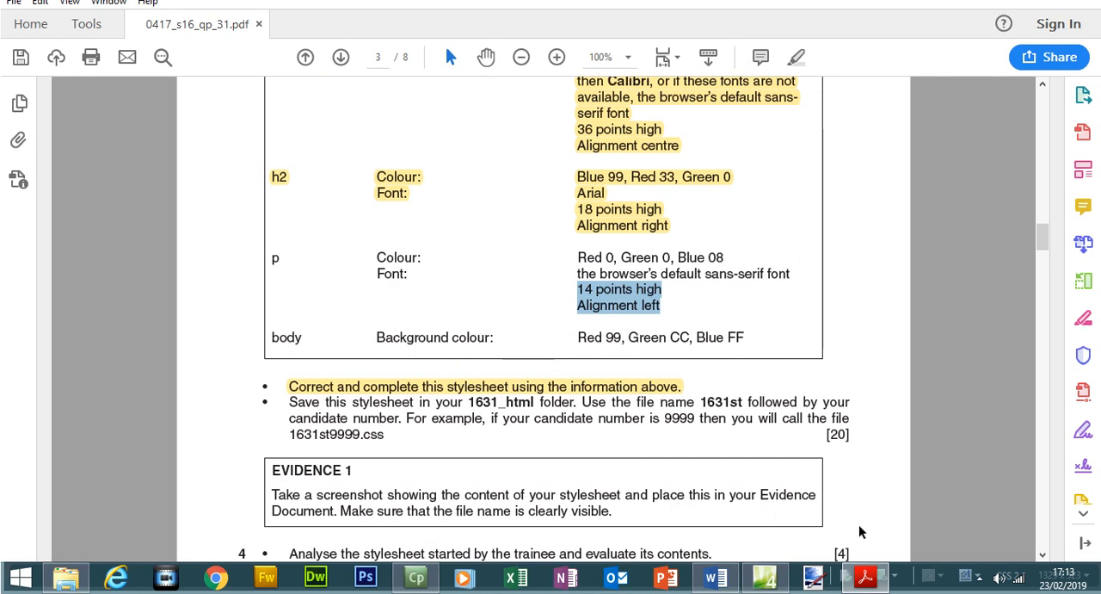
pyautogui.click(765, 576)
pyautogui.click(329, 180)
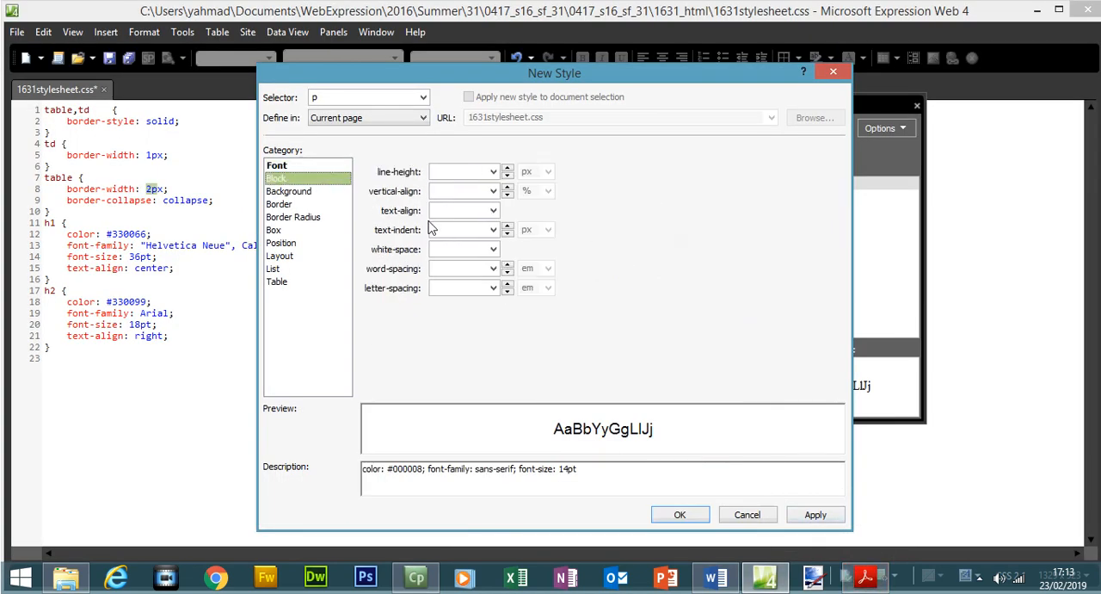
pyautogui.click(493, 211)
pyautogui.click(460, 246)
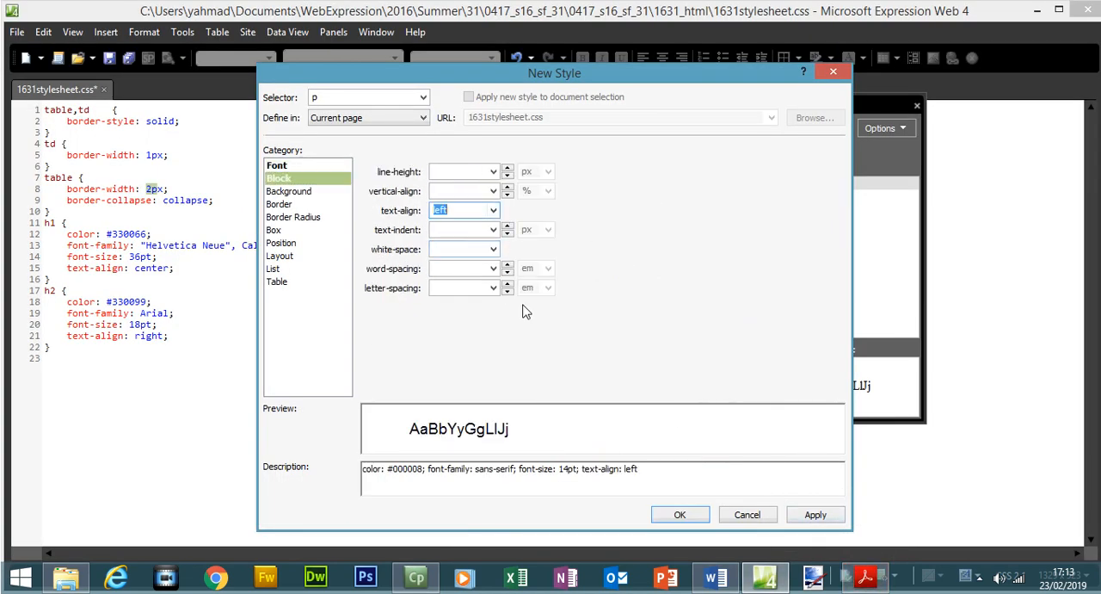
pyautogui.click(813, 515)
pyautogui.click(865, 577)
pyautogui.click(865, 576)
pyautogui.click(814, 514)
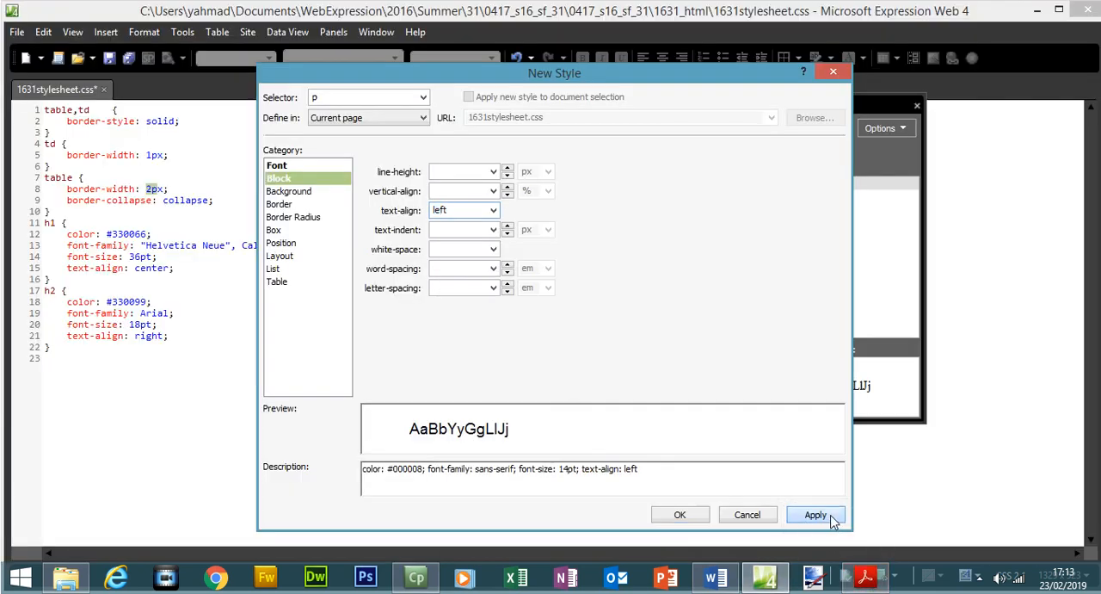
pyautogui.click(701, 515)
# Mark the body row in the exam paper and start a new style with the selector body.
pyautogui.click(864, 576)
pyautogui.moveTo(273, 338); pyautogui.dragTo(758, 347)
pyautogui.click(864, 576)
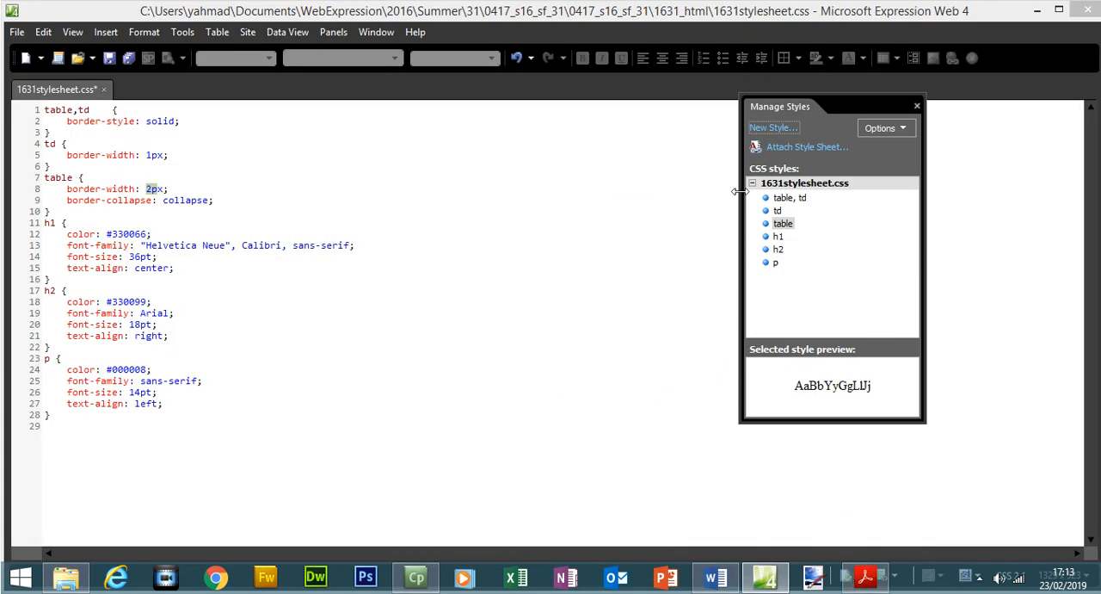
pyautogui.click(757, 129)
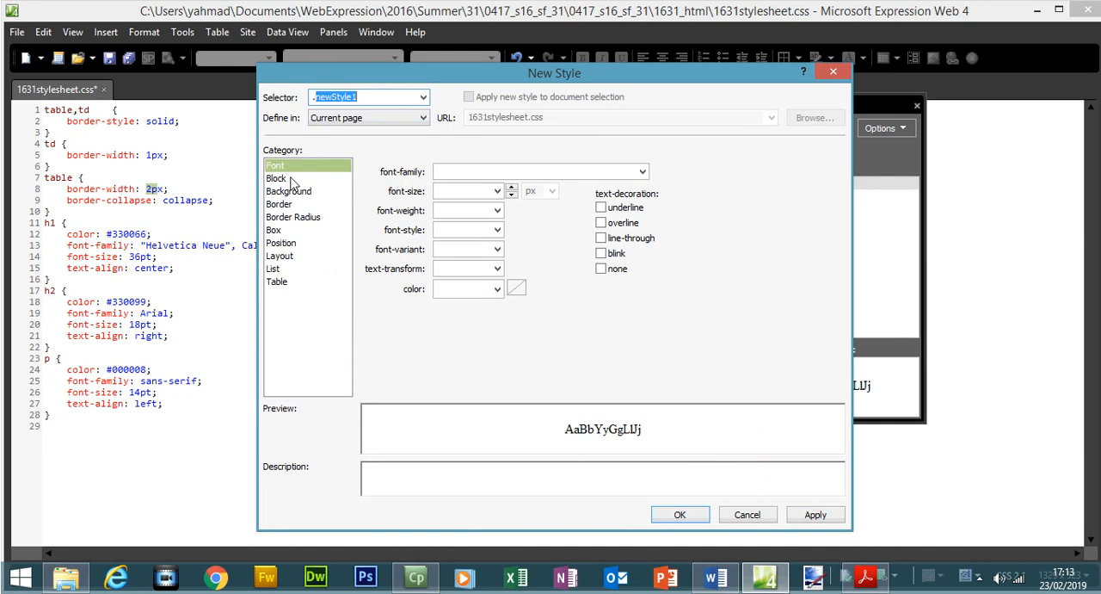
pyautogui.write('body')
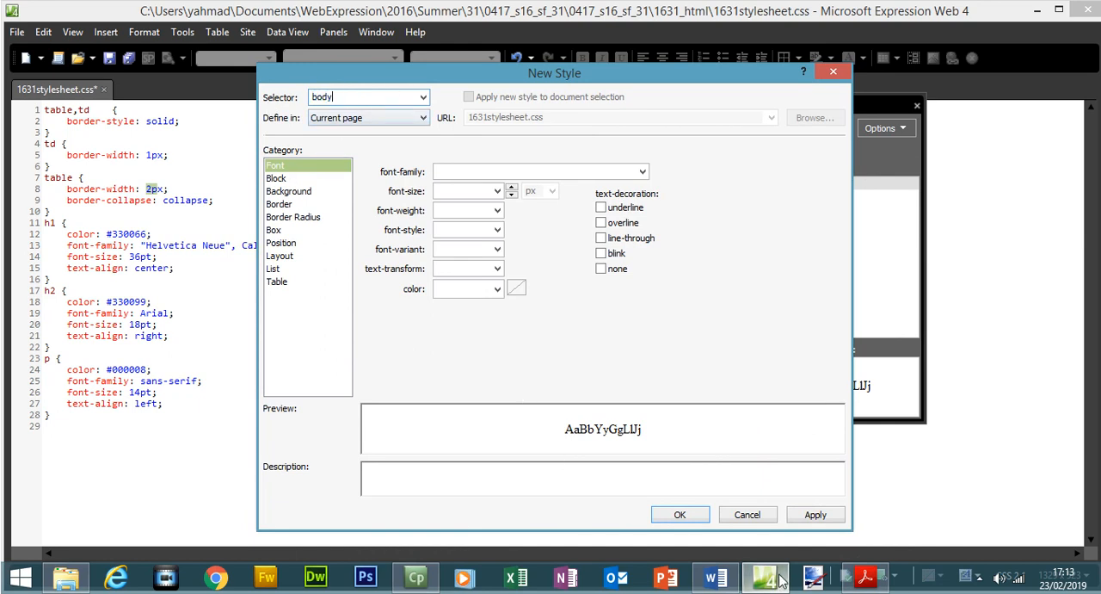
# Look up the body background colour in the exam paper and enter its red value, making the background-color #990000.
pyautogui.click(865, 577)
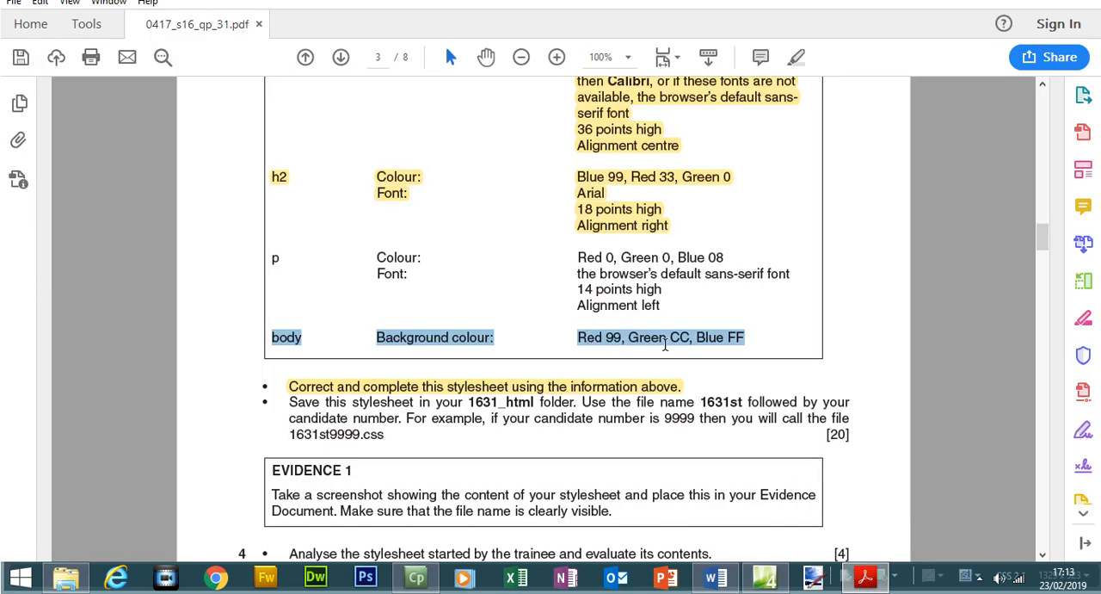
pyautogui.click(865, 575)
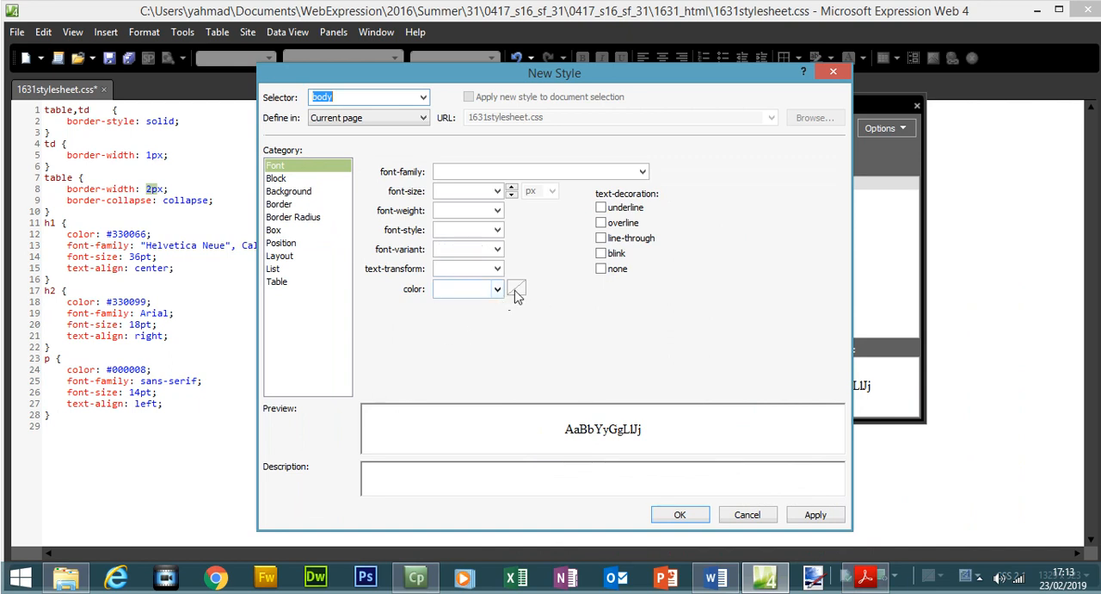
pyautogui.click(315, 192)
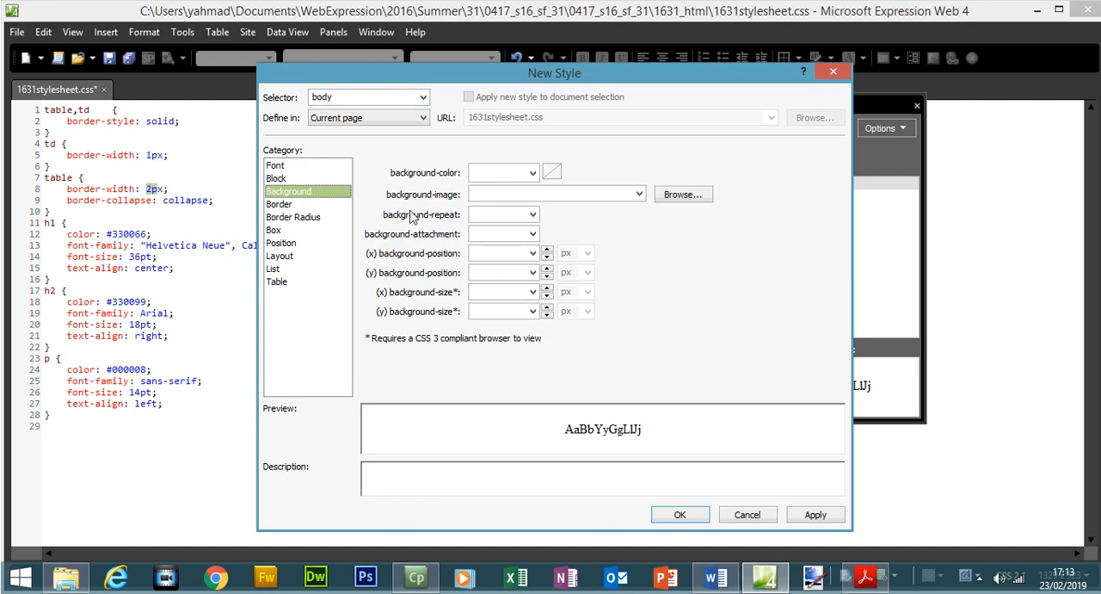
pyautogui.click(533, 173)
pyautogui.click(479, 192)
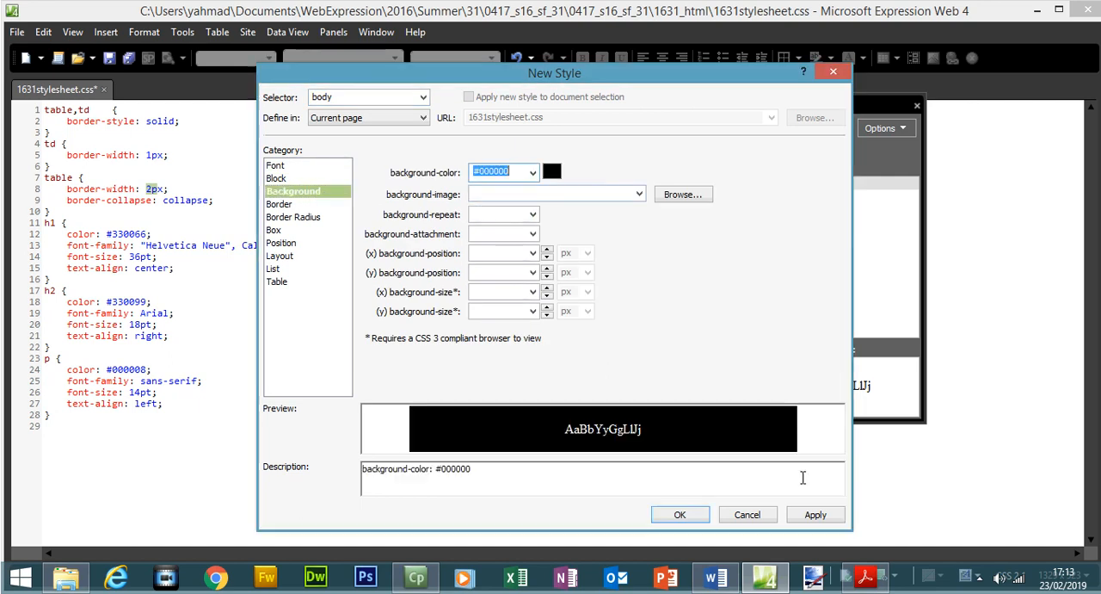
pyautogui.click(866, 576)
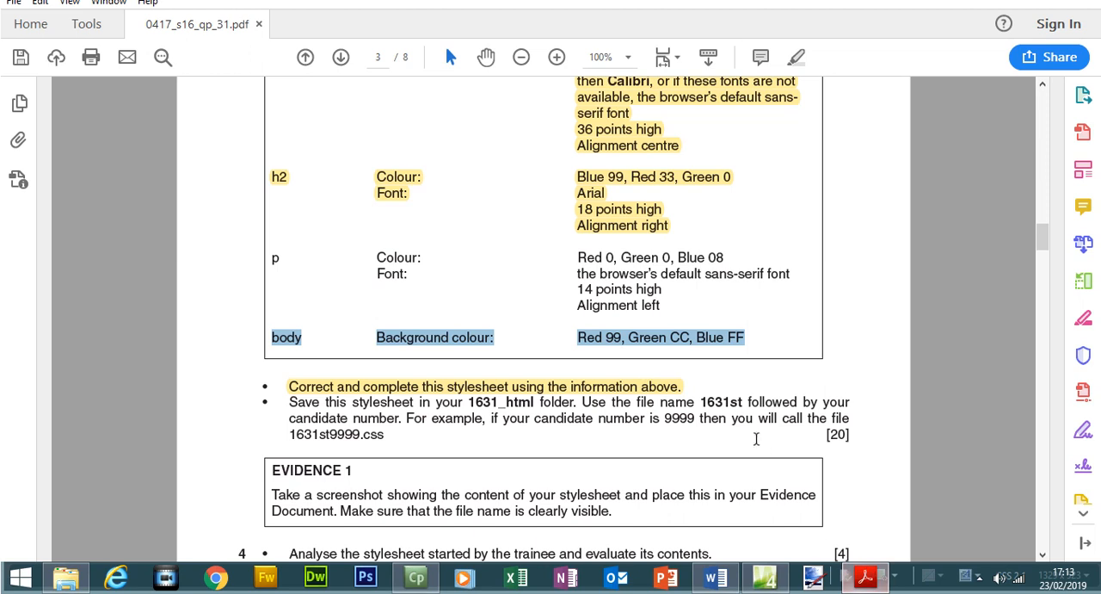
pyautogui.click(866, 576)
pyautogui.click(490, 172)
pyautogui.press('BackSpace')
pyautogui.press('BackSpace')
pyautogui.write('990000')
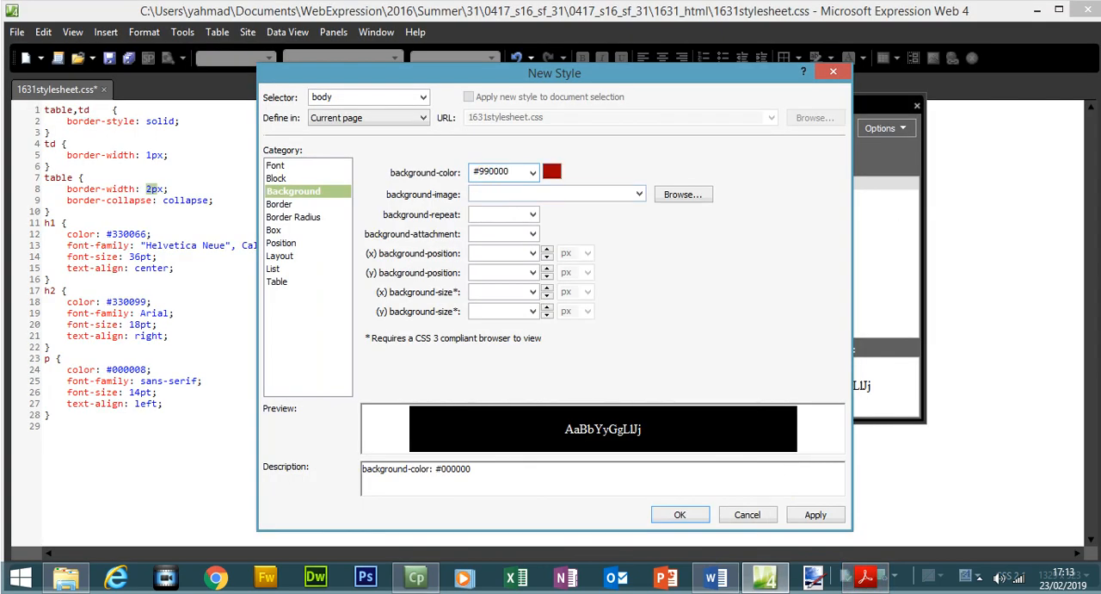
# Check the green and blue values in the exam paper, complete the body background-color as #99CCFF, and save the style.
pyautogui.click(866, 577)
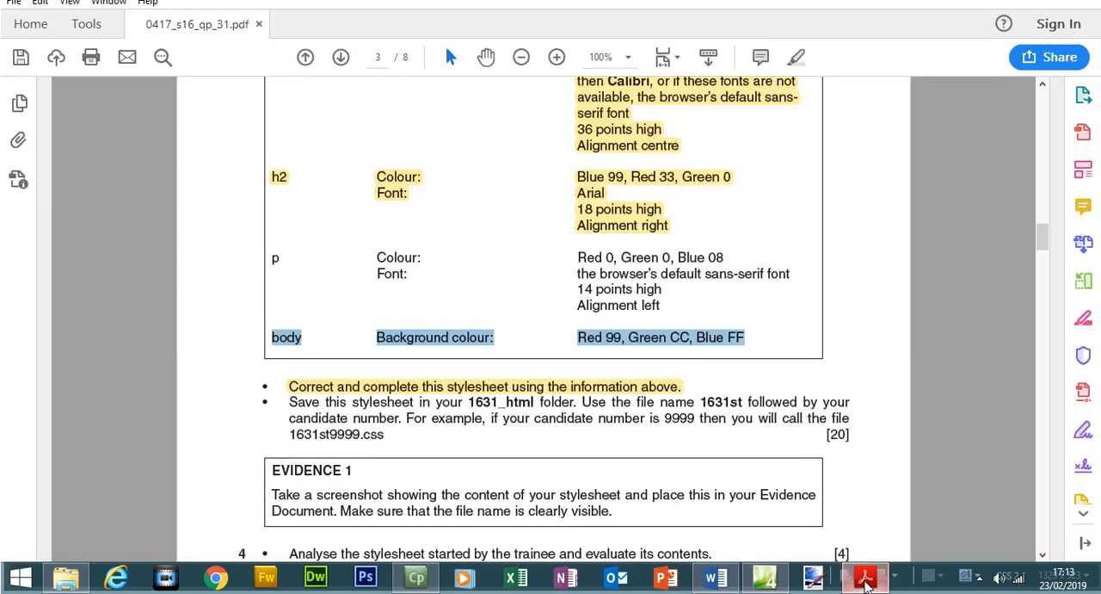
pyautogui.click(865, 577)
pyautogui.moveTo(501, 170); pyautogui.dragTo(490, 170)
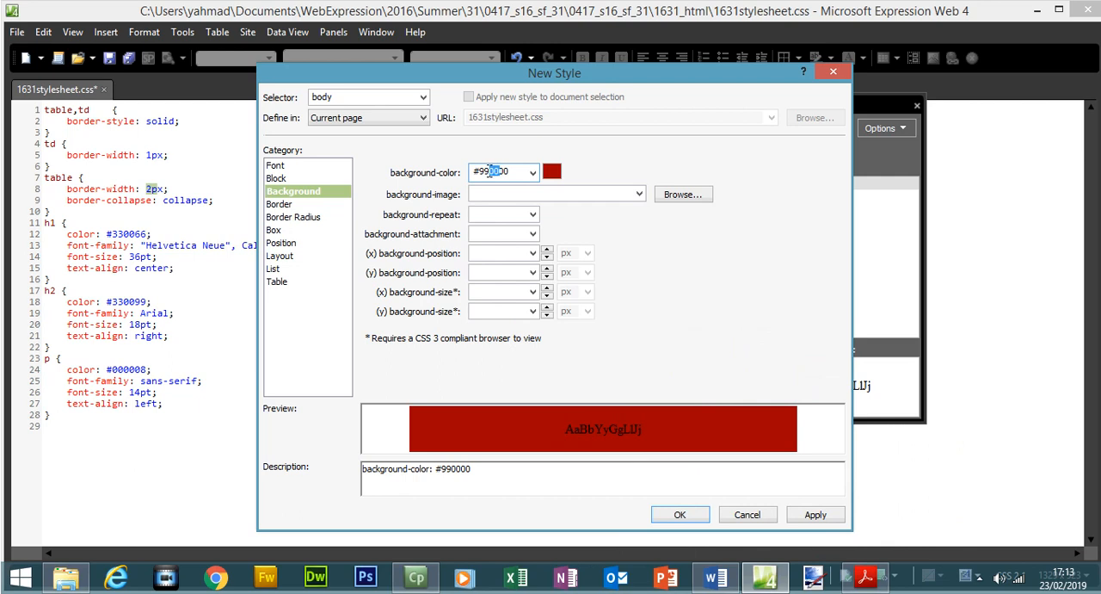
pyautogui.write('cc')
pyautogui.press('BackSpace')
pyautogui.press('BackSpace')
pyautogui.write('CC')
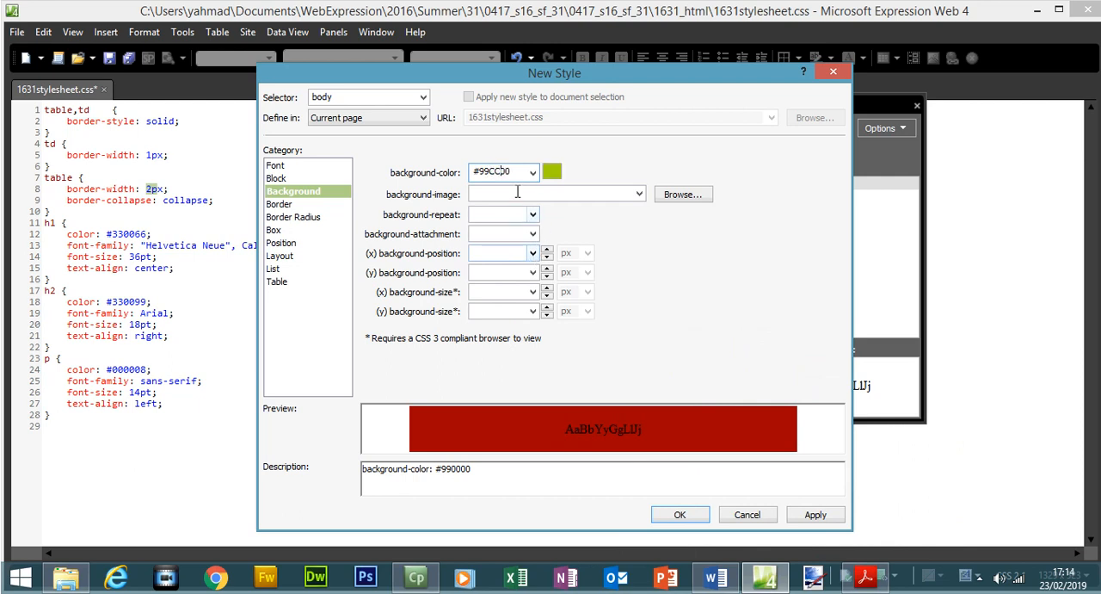
pyautogui.write('FF')
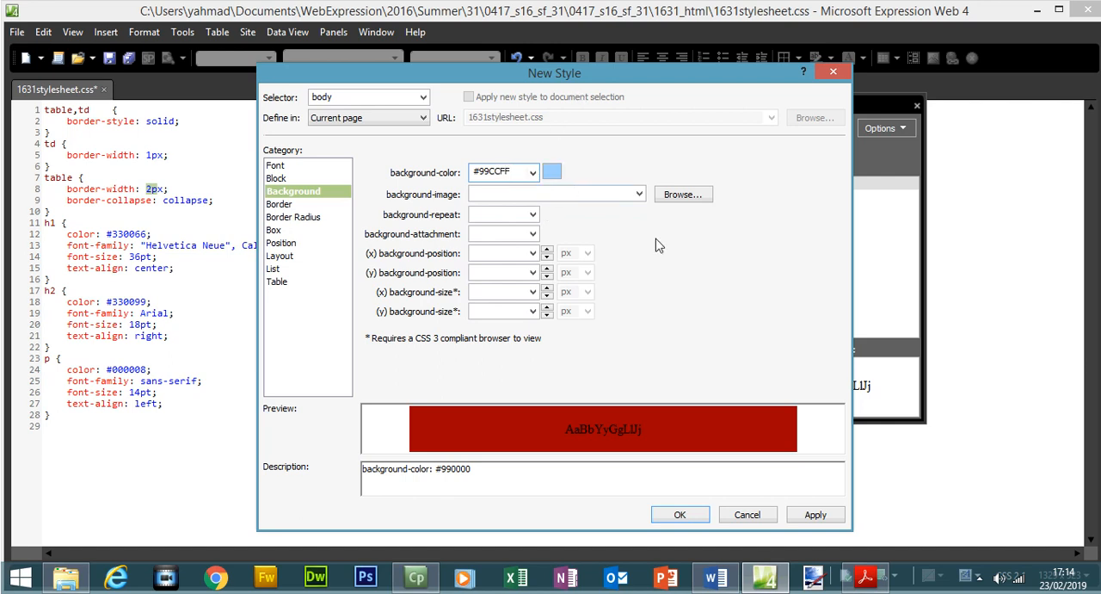
pyautogui.click(815, 514)
pyautogui.click(679, 514)
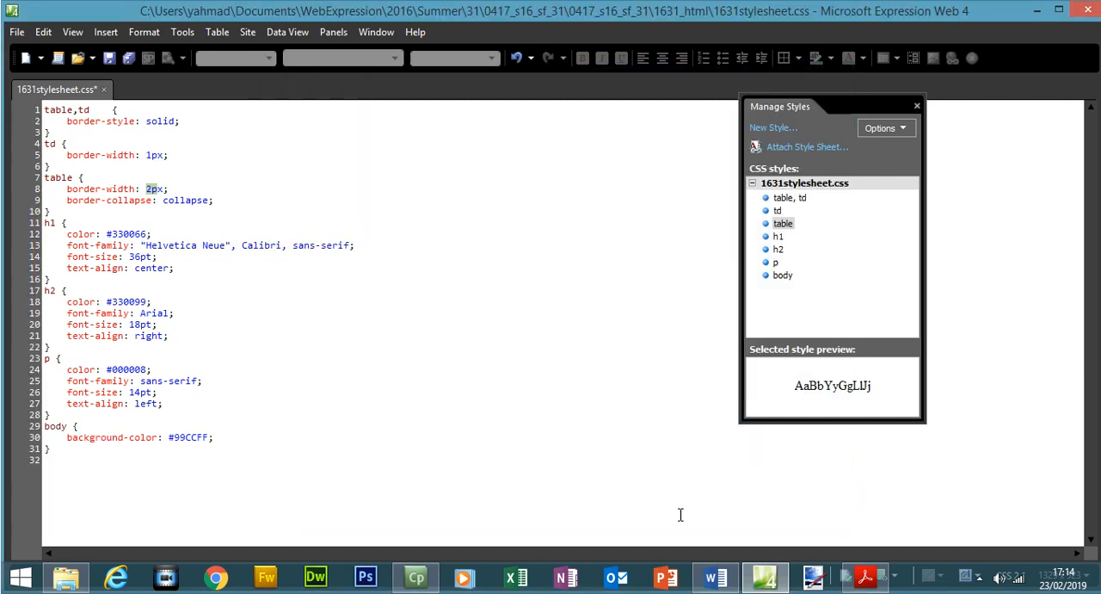
# Switch to the exam paper in Acrobat Reader and highlight the p and body rows of the style table in yellow.
pyautogui.click(861, 585)
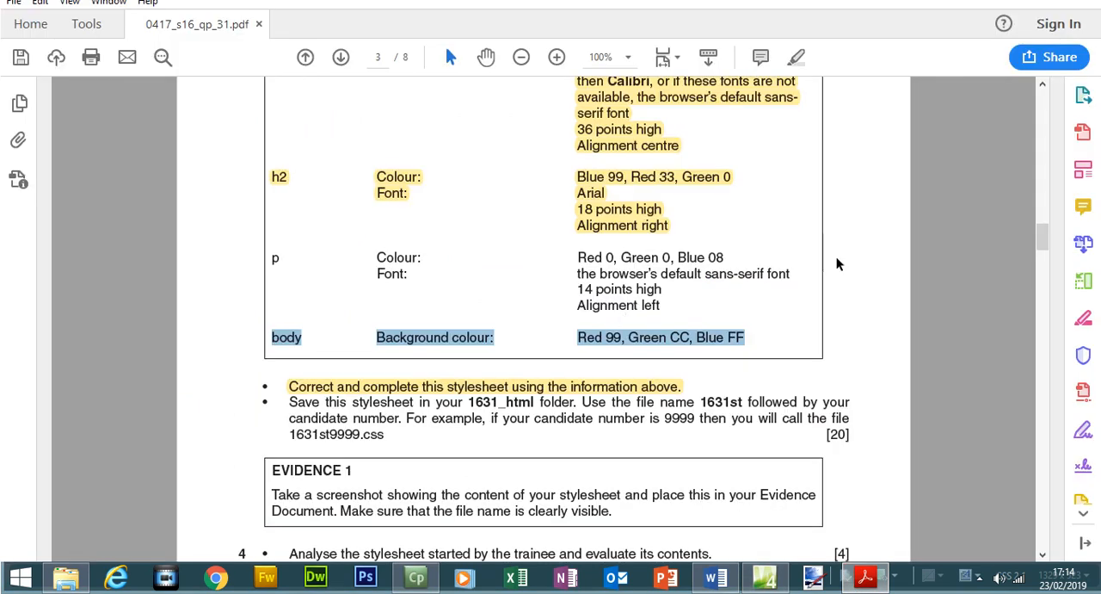
pyautogui.moveTo(275, 259)
pyautogui.mouseDown()
pyautogui.moveTo(680, 338)
pyautogui.moveTo(729, 338)
pyautogui.moveTo(418, 317)
pyautogui.moveTo(289, 259)
pyautogui.mouseUp()
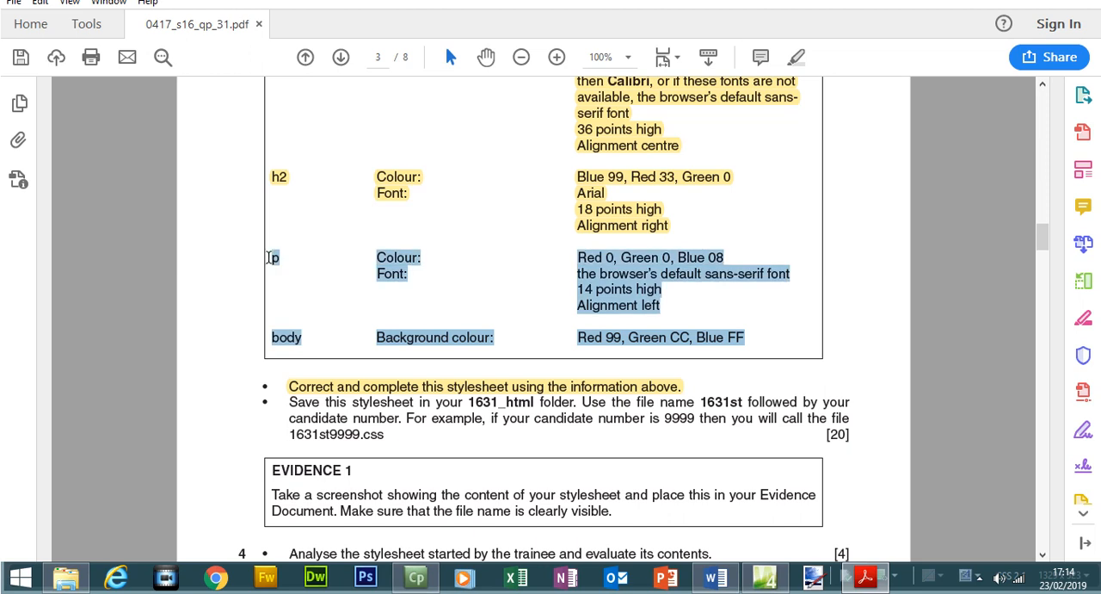
pyautogui.click(797, 57)
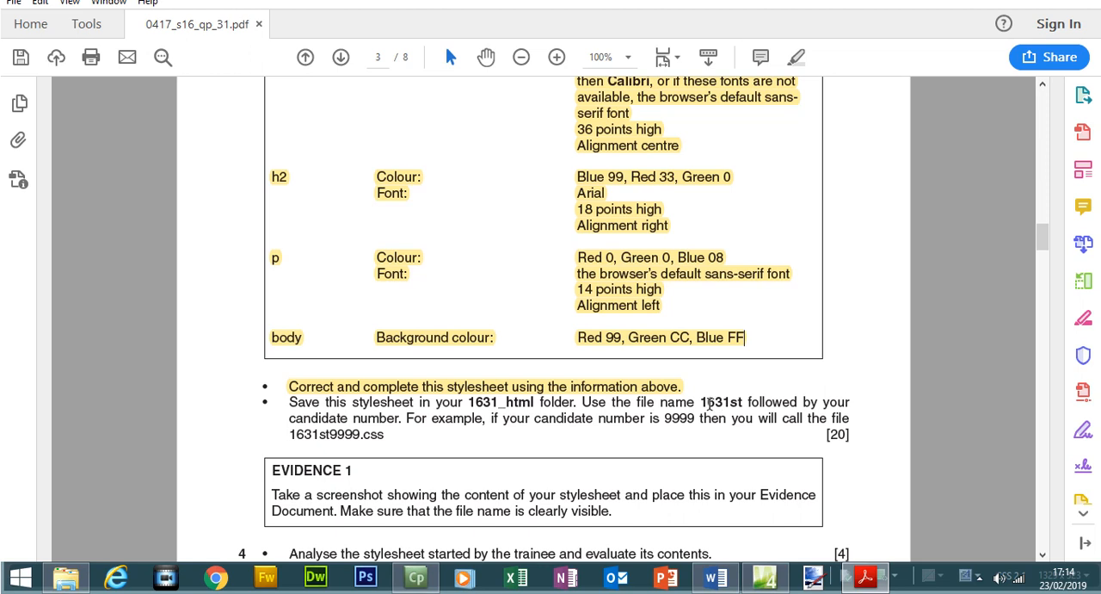
# Copy the required file name start 1631st from the exam paper and mark the candidate number part of the example name.
pyautogui.moveTo(702, 402); pyautogui.dragTo(740, 403)
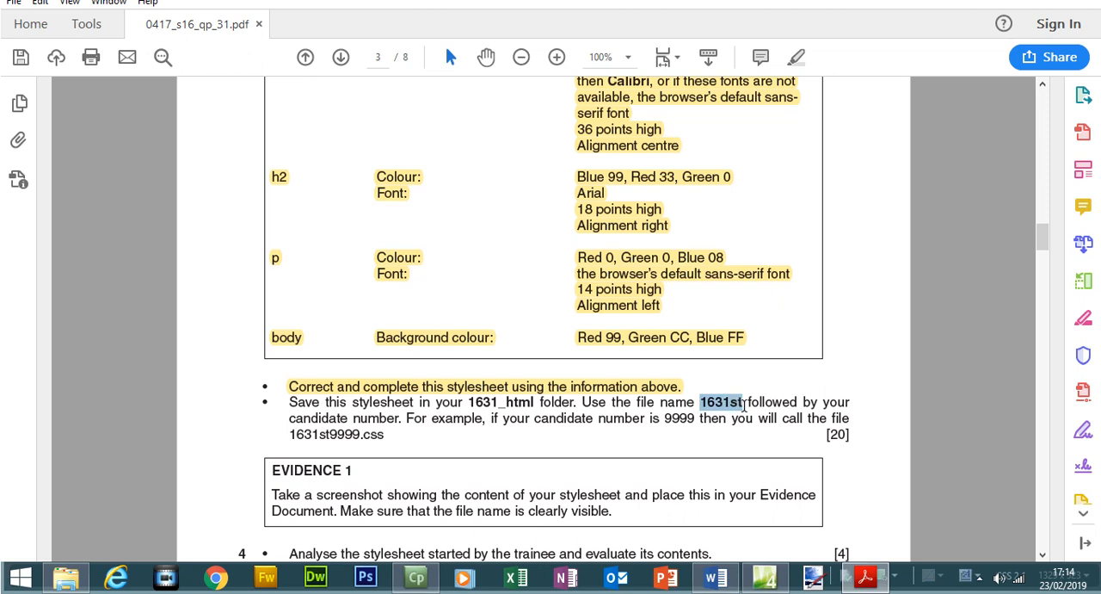
pyautogui.rightClick(741, 410)
pyautogui.click(754, 418)
pyautogui.moveTo(328, 435); pyautogui.dragTo(361, 434)
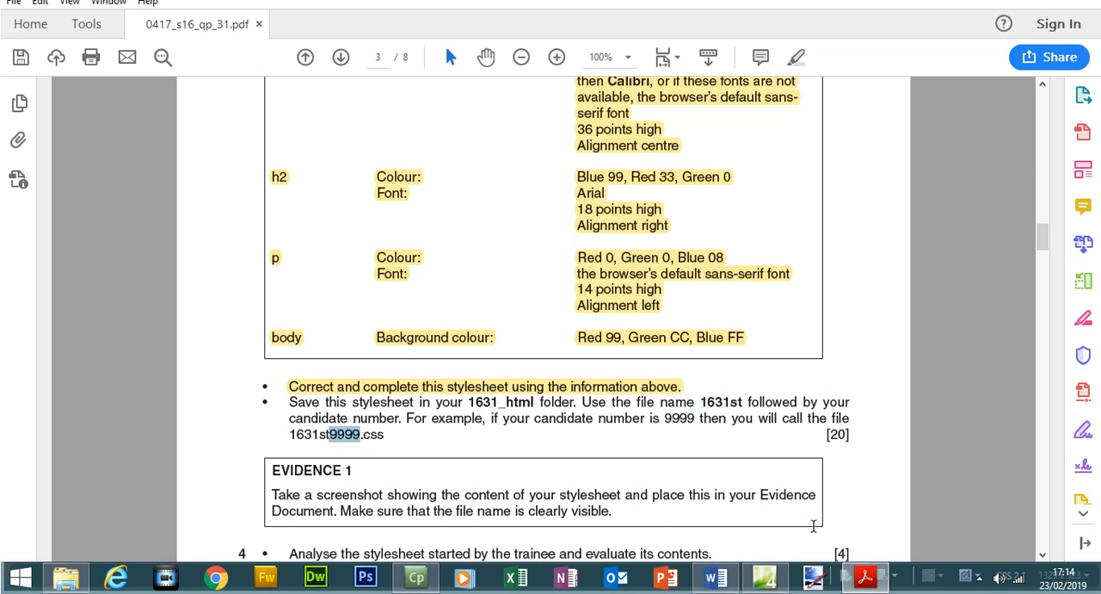
# Switch to Expression Web and save the stylesheet under the new name 1631st1234 in the 1631_html folder.
pyautogui.click(766, 578)
pyautogui.click(16, 31)
pyautogui.click(53, 152)
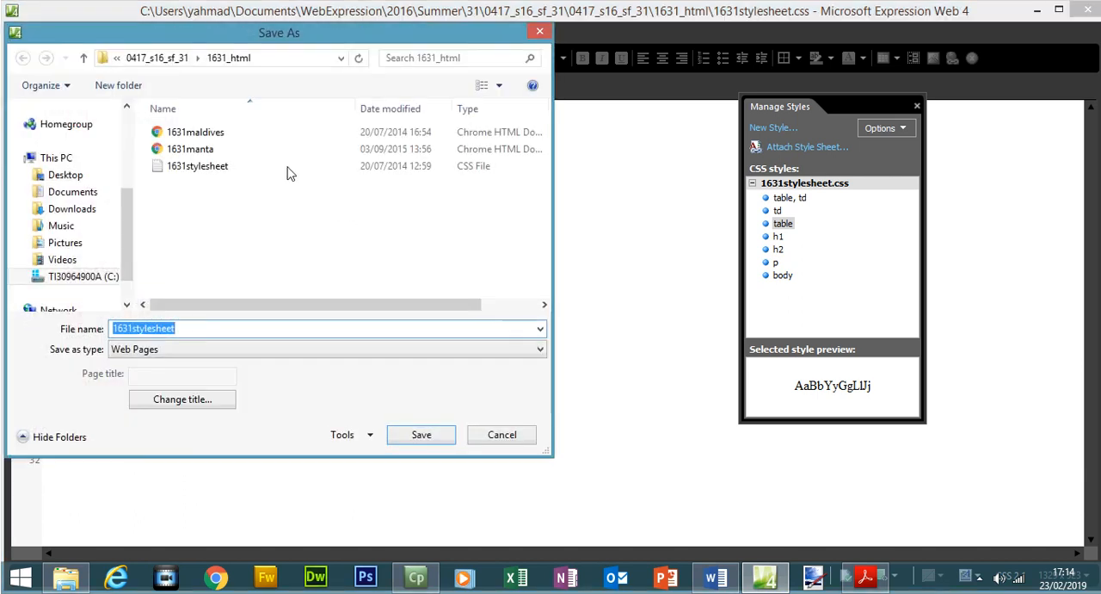
pyautogui.click(867, 578)
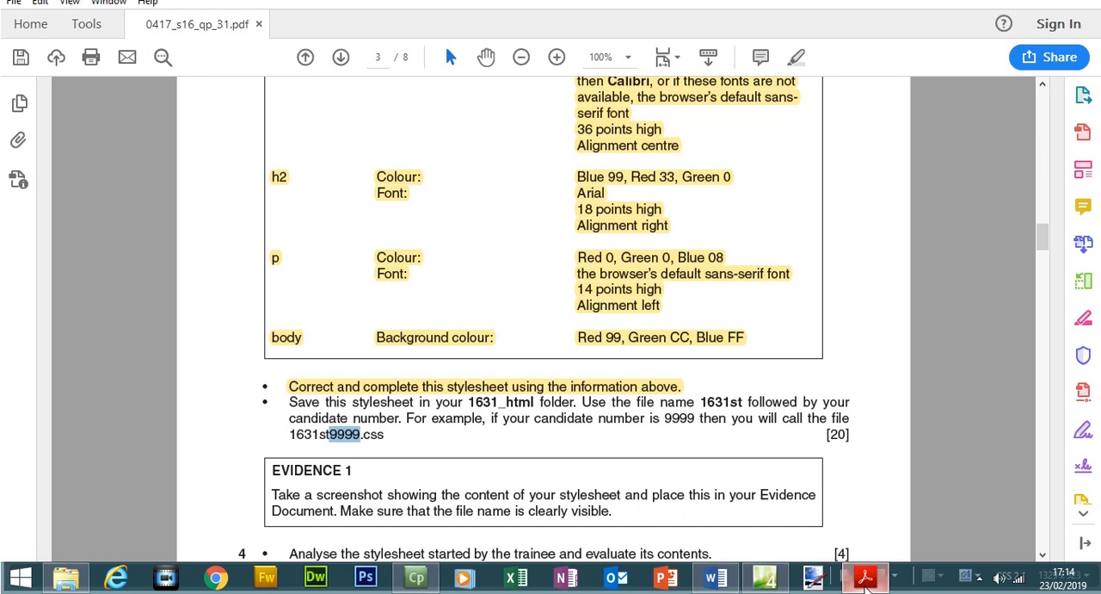
pyautogui.click(867, 582)
pyautogui.moveTo(210, 329); pyautogui.dragTo(140, 338)
pyautogui.write('1631st1234')
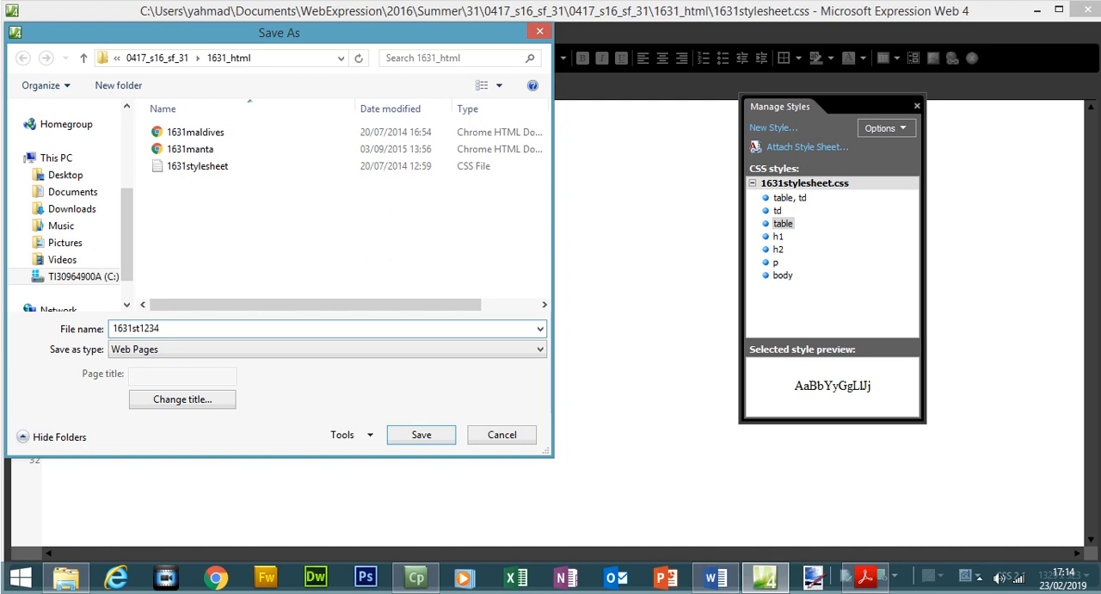
pyautogui.click(439, 435)
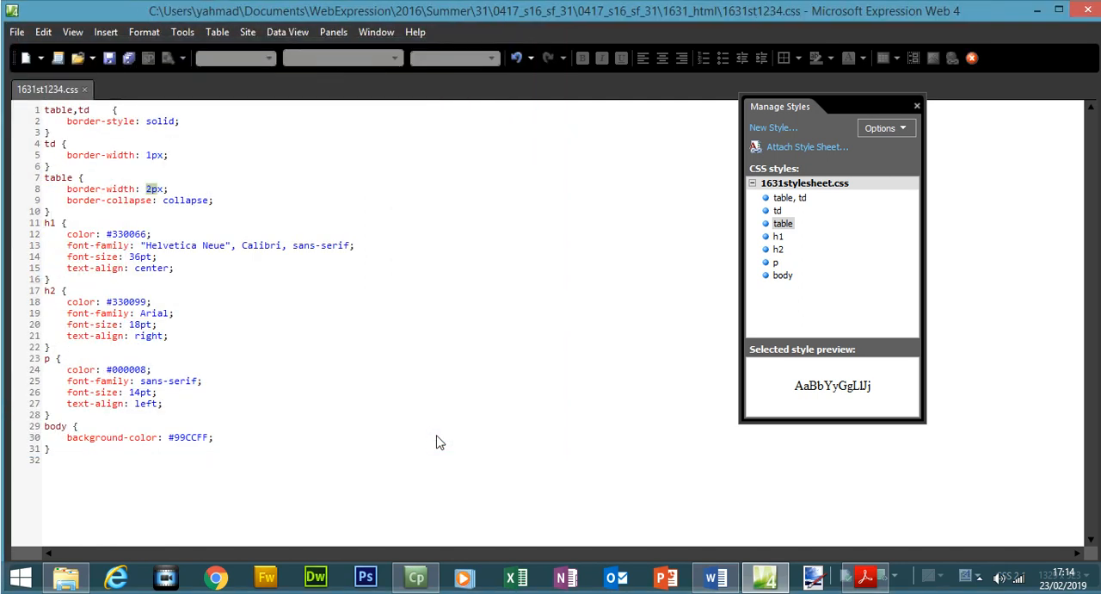
# Highlight the instruction about saving the stylesheet and the EVIDENCE 1 box in the exam paper.
pyautogui.click(866, 577)
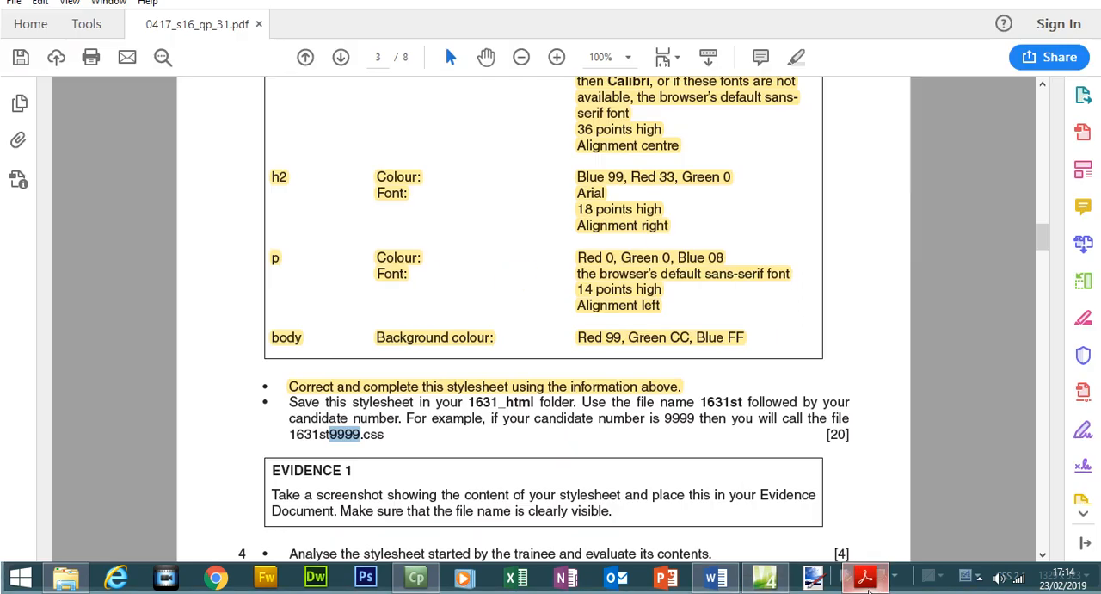
pyautogui.moveTo(303, 404); pyautogui.dragTo(396, 442)
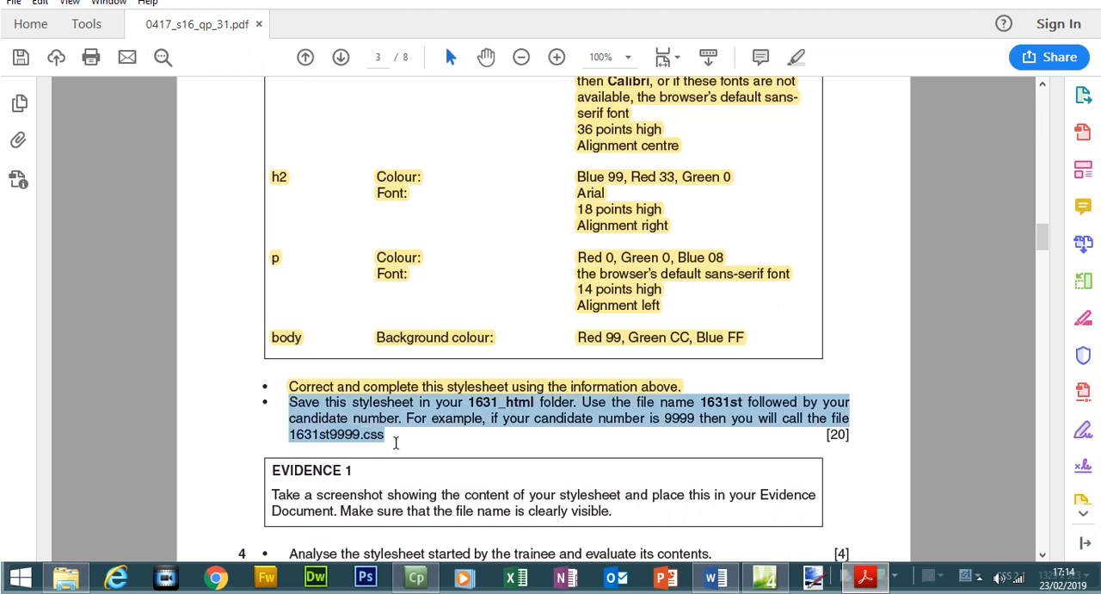
pyautogui.click(796, 57)
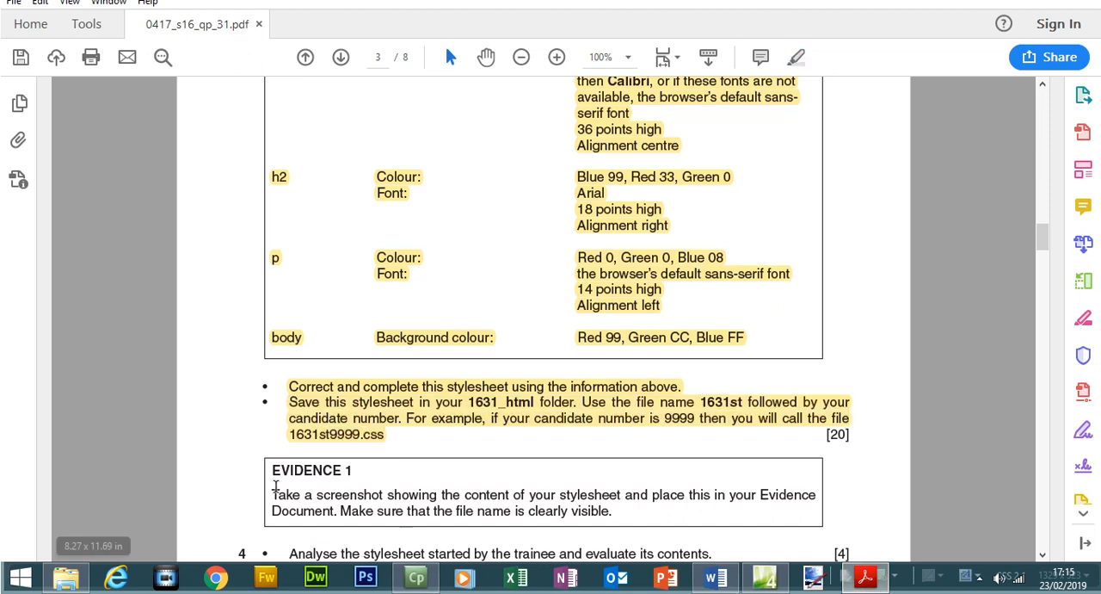
pyautogui.moveTo(272, 470); pyautogui.dragTo(602, 520)
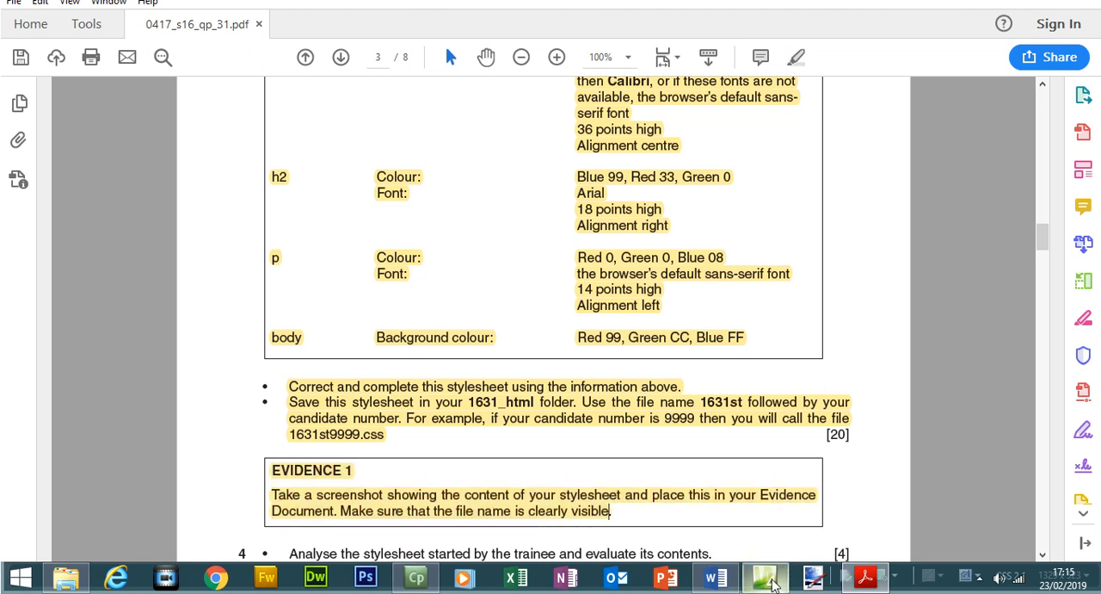
# Capture a screenshot of the 1631st1234.css stylesheet and paste it under Question 3 in the Word evidence document.
pyautogui.click(766, 578)
pyautogui.click(410, 277)
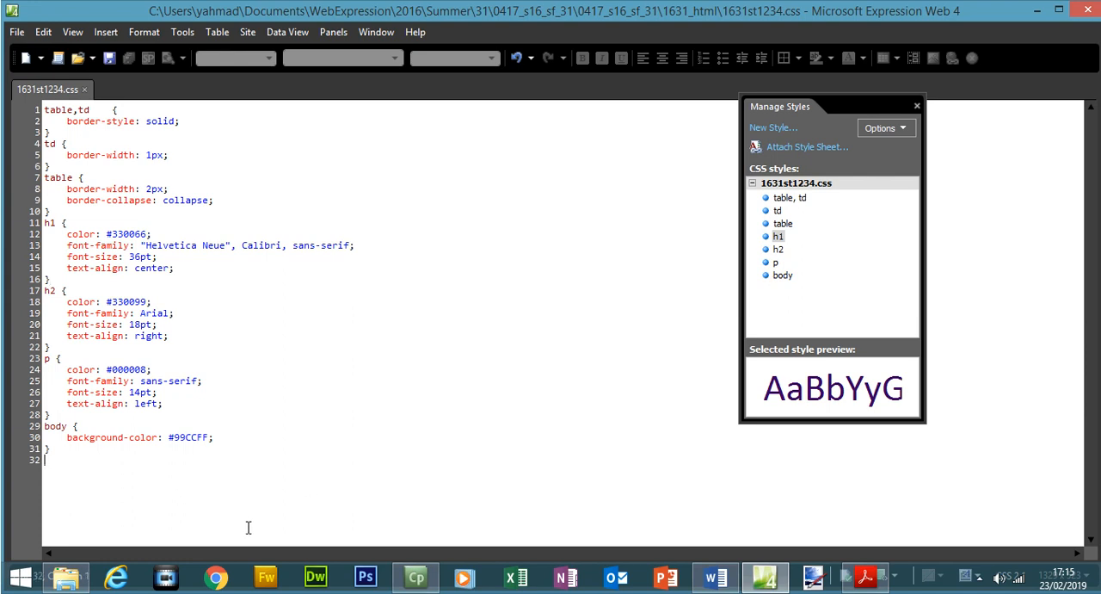
pyautogui.click(856, 581)
pyautogui.click(865, 578)
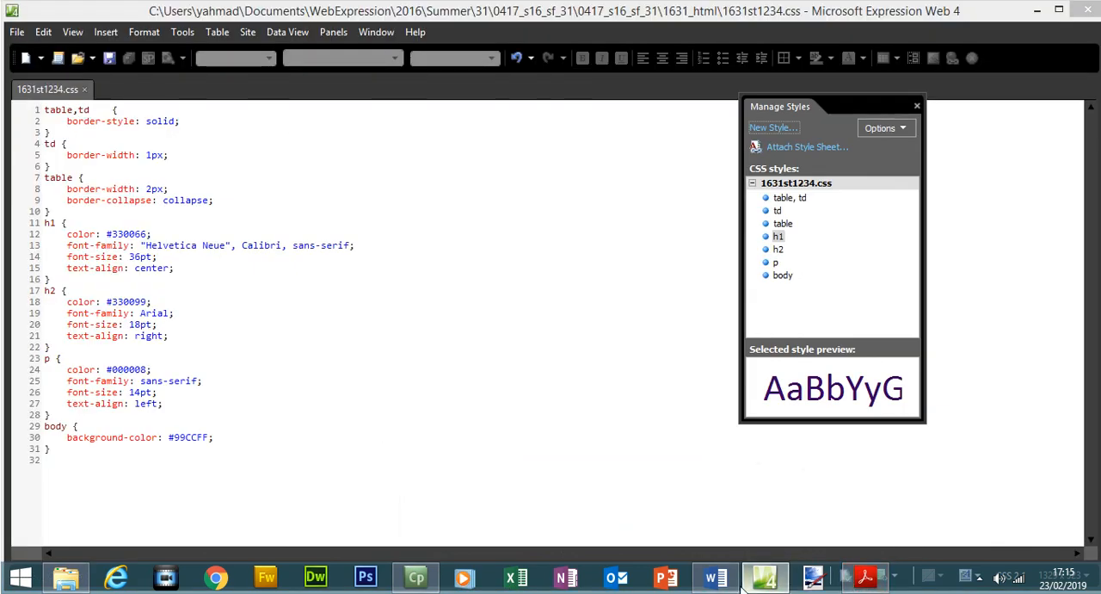
pyautogui.click(715, 579)
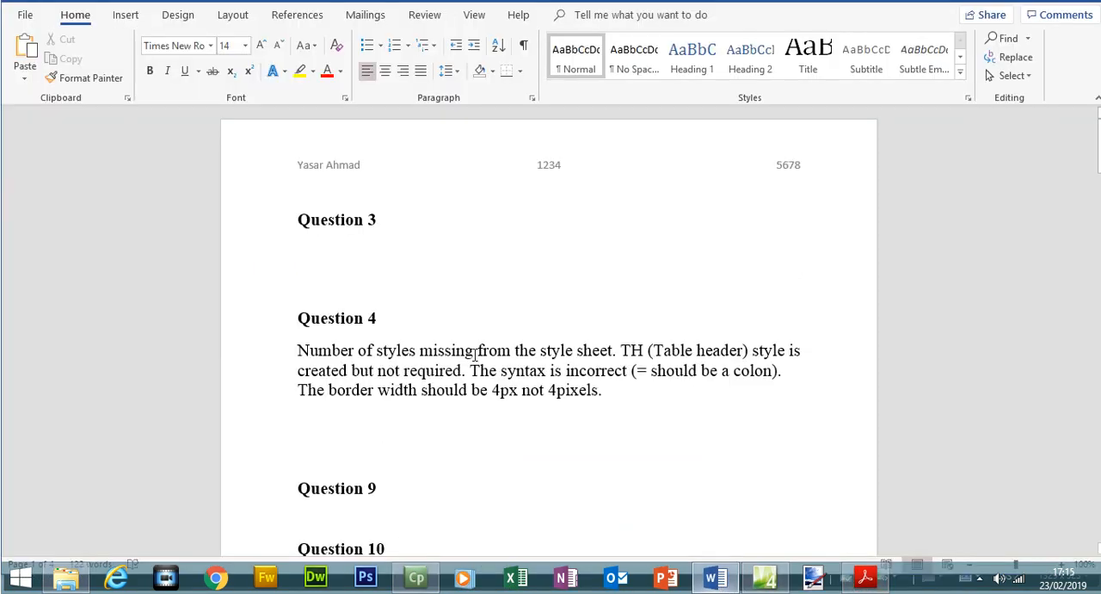
pyautogui.click(881, 584)
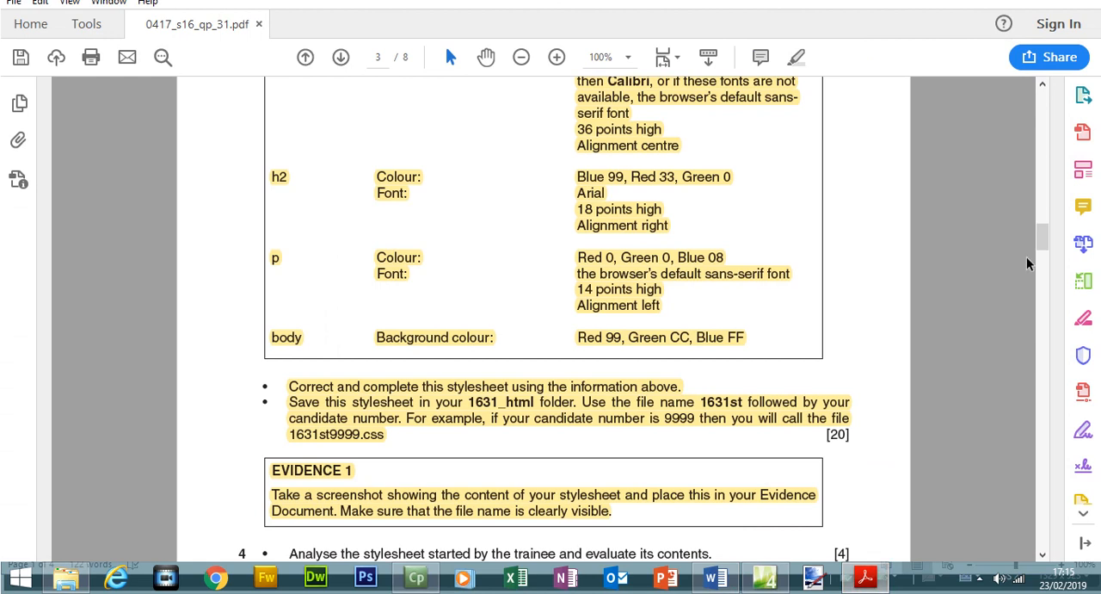
pyautogui.scroll(3, 1045, 236)
pyautogui.moveTo(1045, 237); pyautogui.dragTo(1046, 245)
pyautogui.click(715, 577)
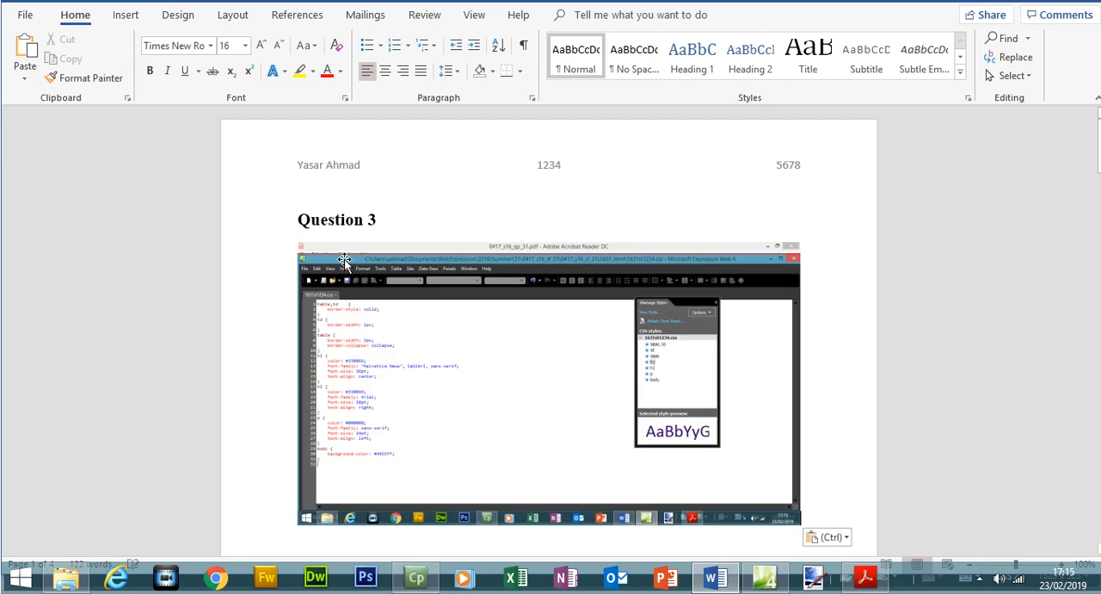
# Crop the pasted Question 3 screenshot down to the file name tab and the stylesheet code.
pyautogui.click(344, 274)
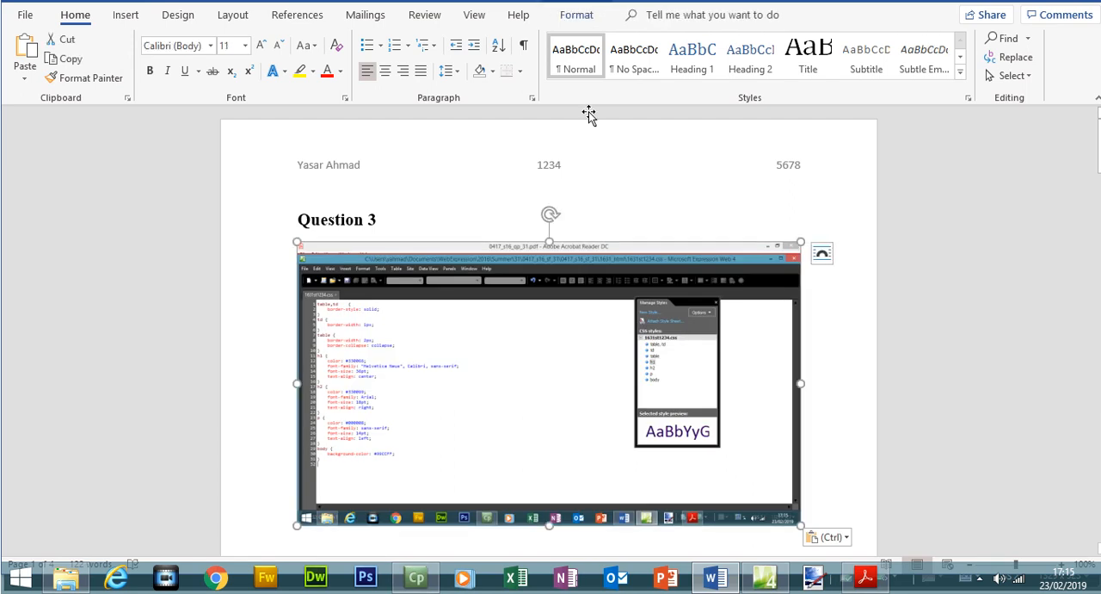
pyautogui.click(581, 16)
pyautogui.click(987, 59)
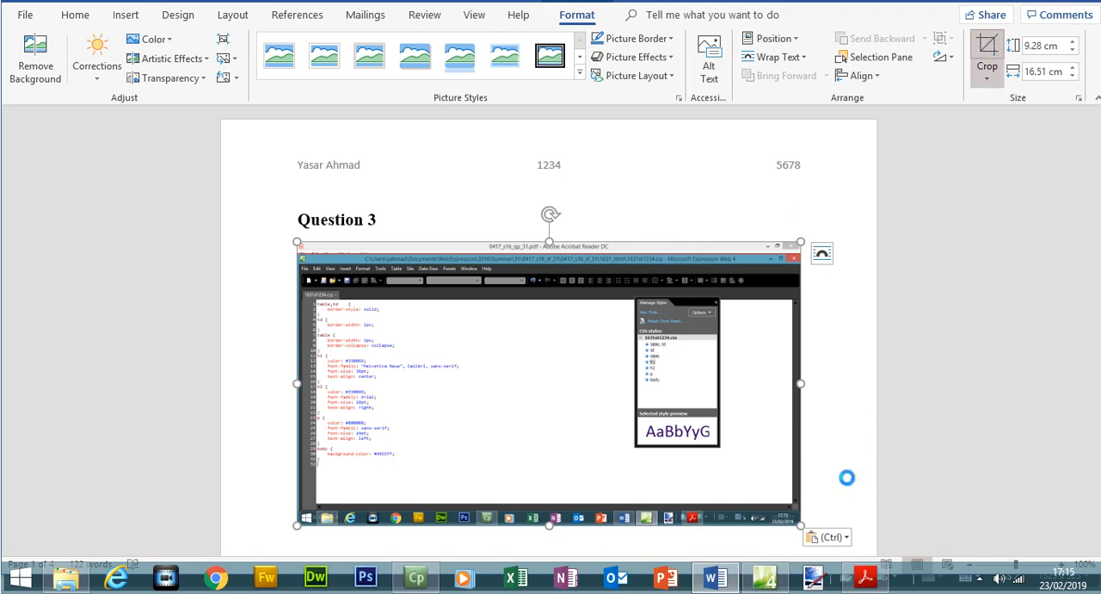
pyautogui.moveTo(796, 517); pyautogui.dragTo(465, 467)
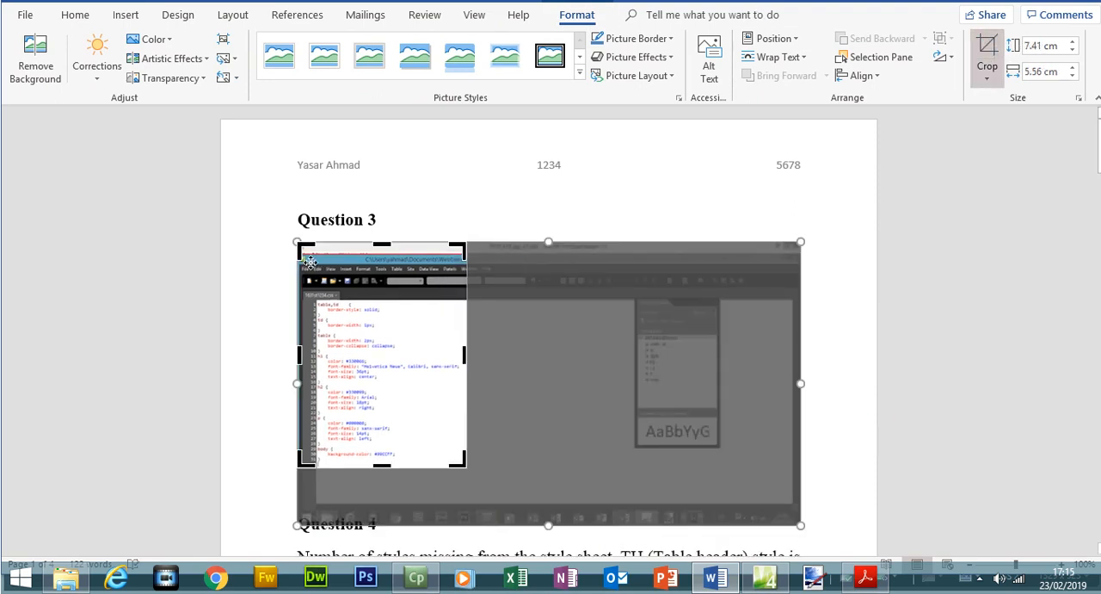
pyautogui.moveTo(295, 267); pyautogui.dragTo(295, 288)
pyautogui.click(987, 52)
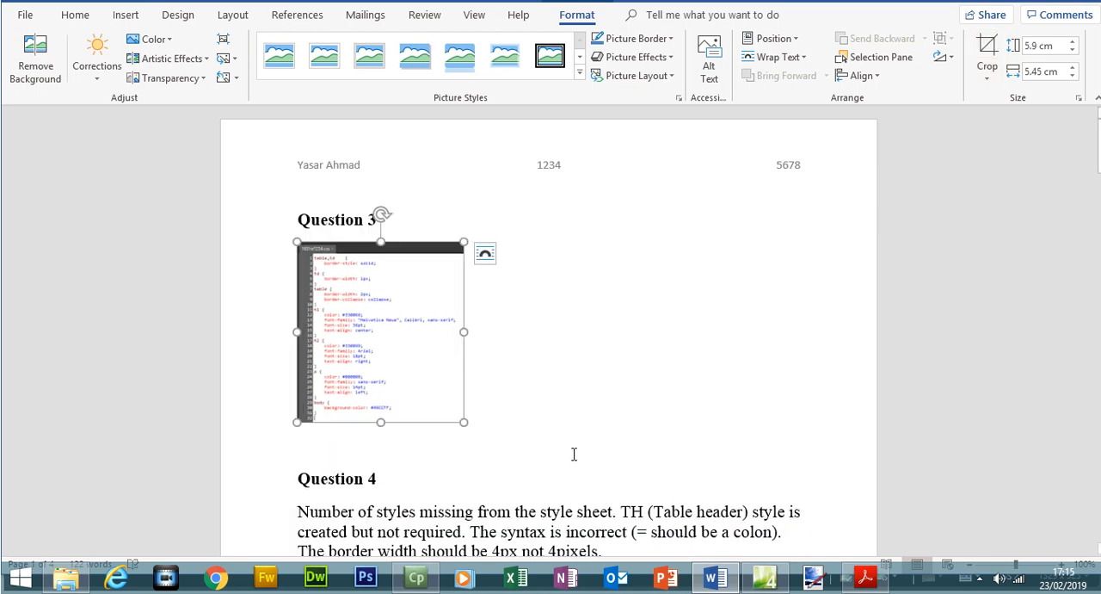
# Enlarge the cropped screenshot to 19.28 cm high by 17.81 cm wide and check that all its code is readable.
pyautogui.moveTo(461, 425); pyautogui.dragTo(837, 531)
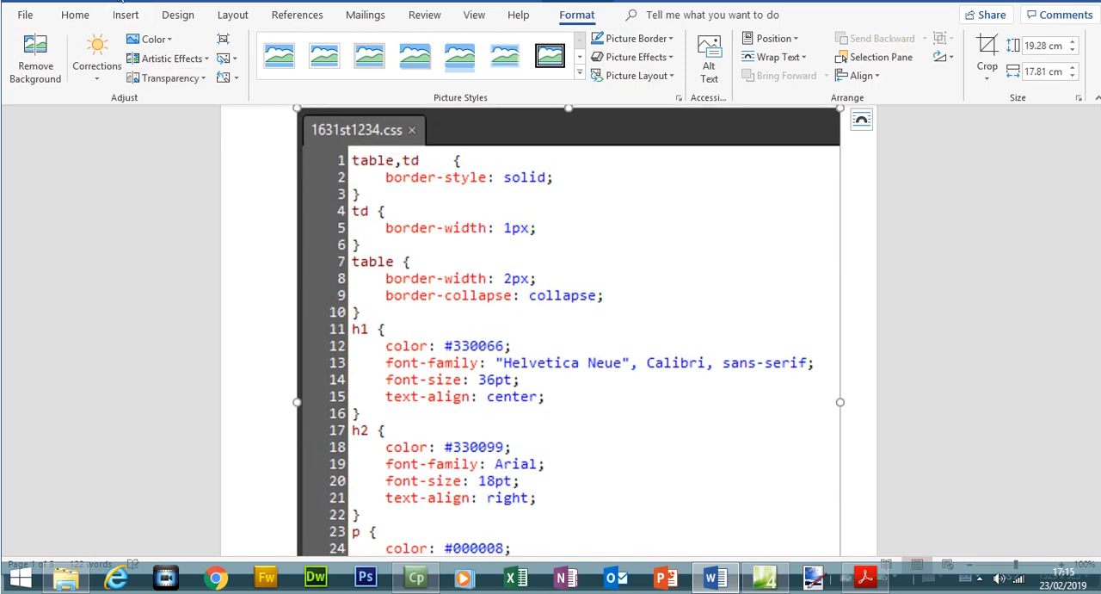
pyautogui.moveTo(764, 577)
pyautogui.moveTo(1099, 166); pyautogui.dragTo(1100, 182)
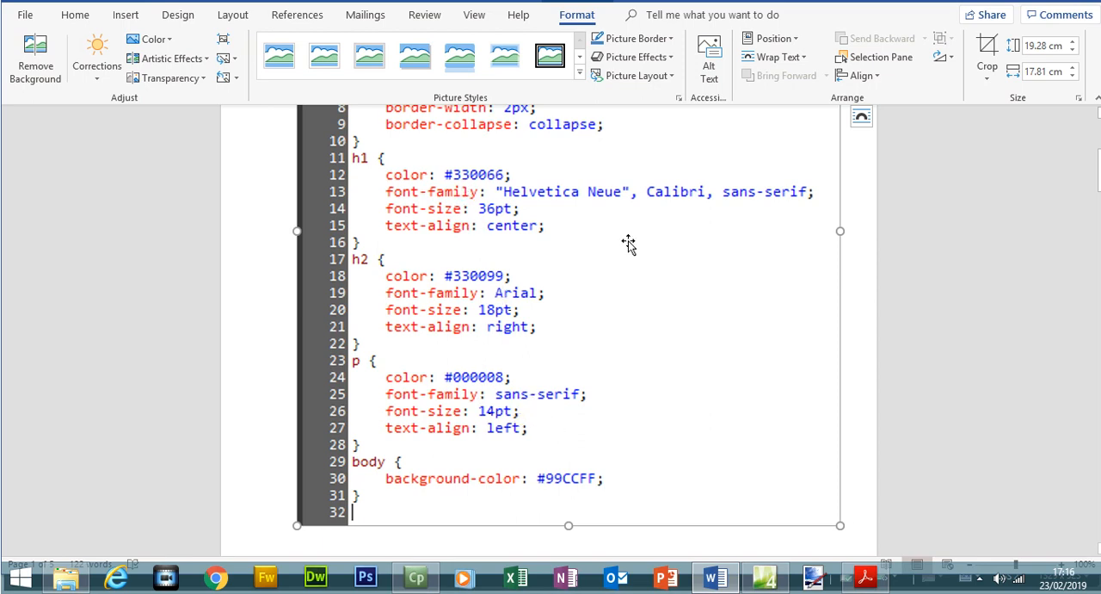
# In the exam paper PDF, highlight the Question 4 instruction and the EVIDENCE 2 sentence about typing the evaluation.
pyautogui.click(867, 577)
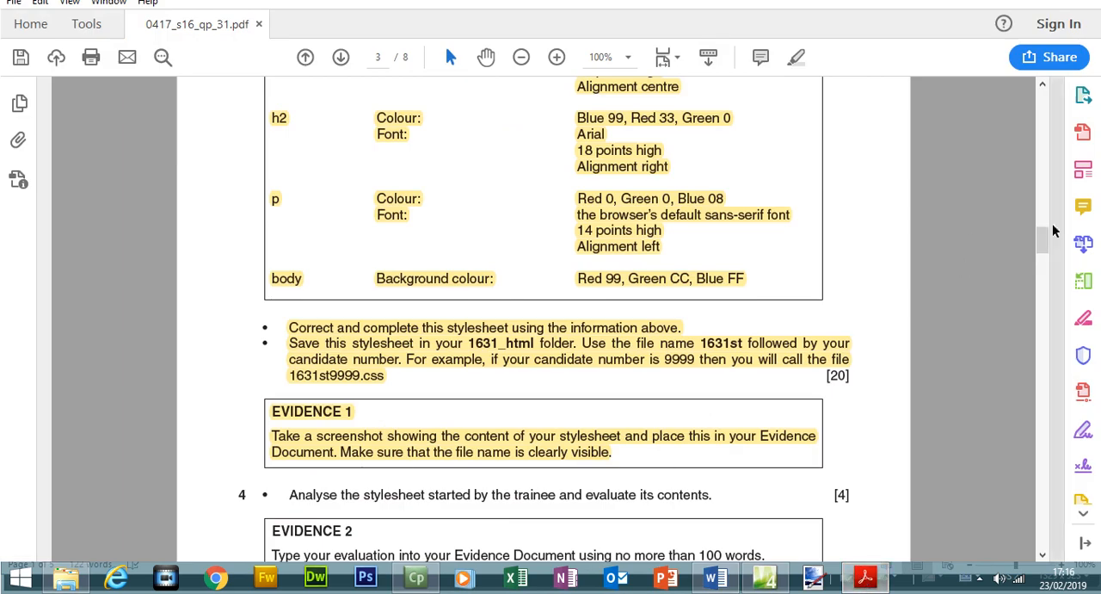
pyautogui.scroll(3, 962, 268)
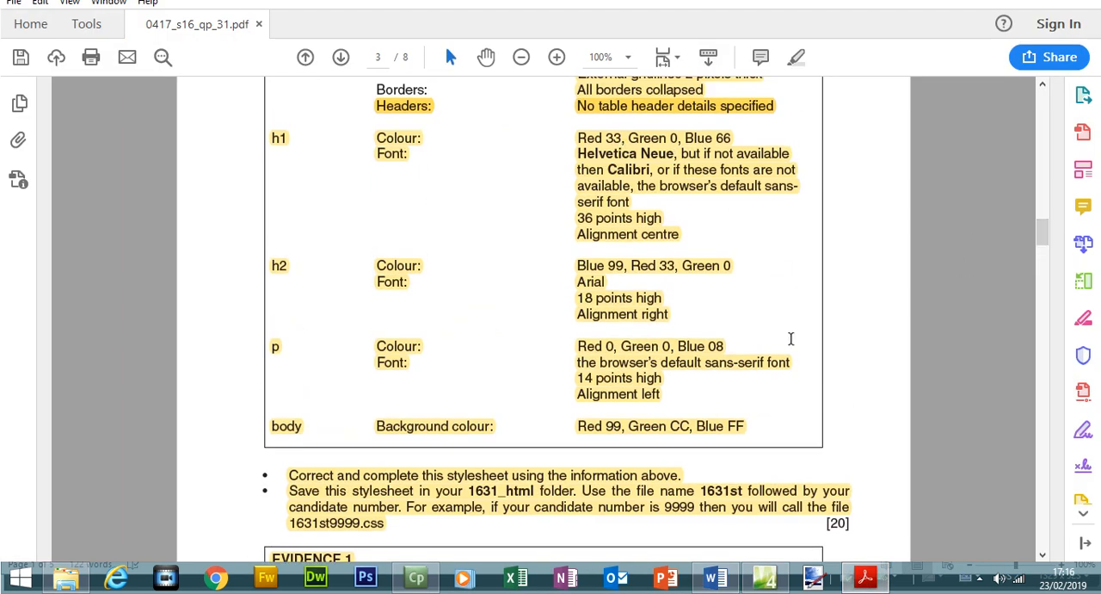
pyautogui.click(877, 583)
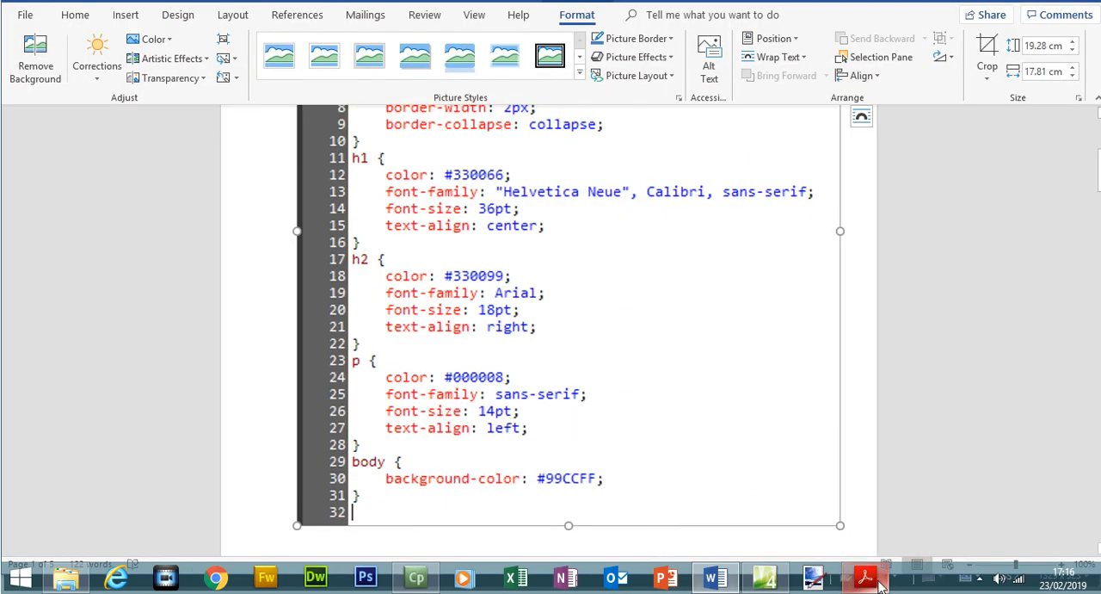
pyautogui.click(877, 584)
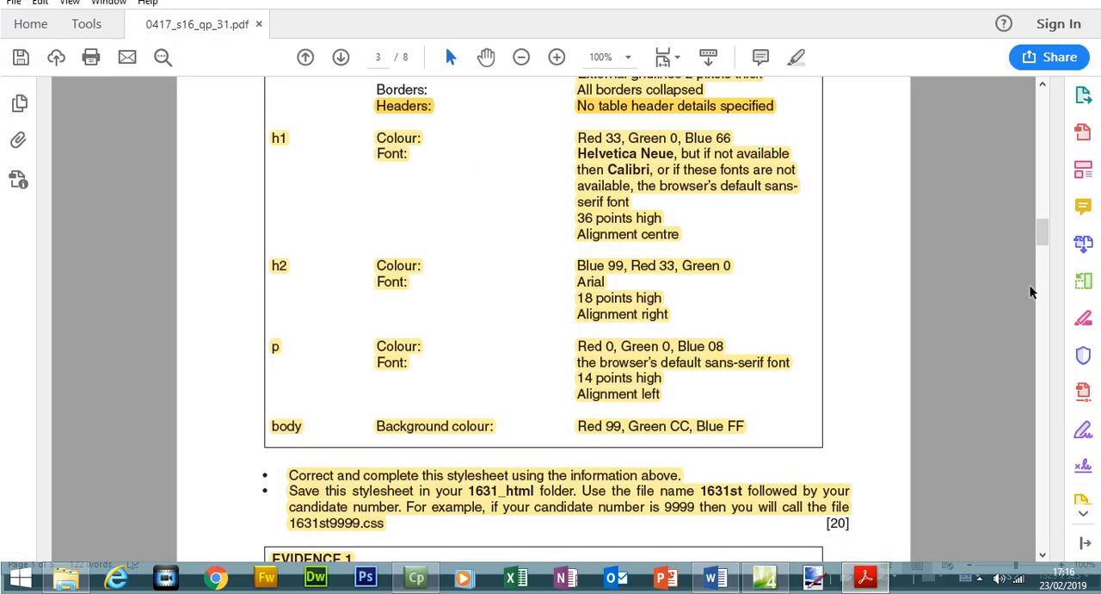
pyautogui.moveTo(1042, 234); pyautogui.dragTo(1046, 256)
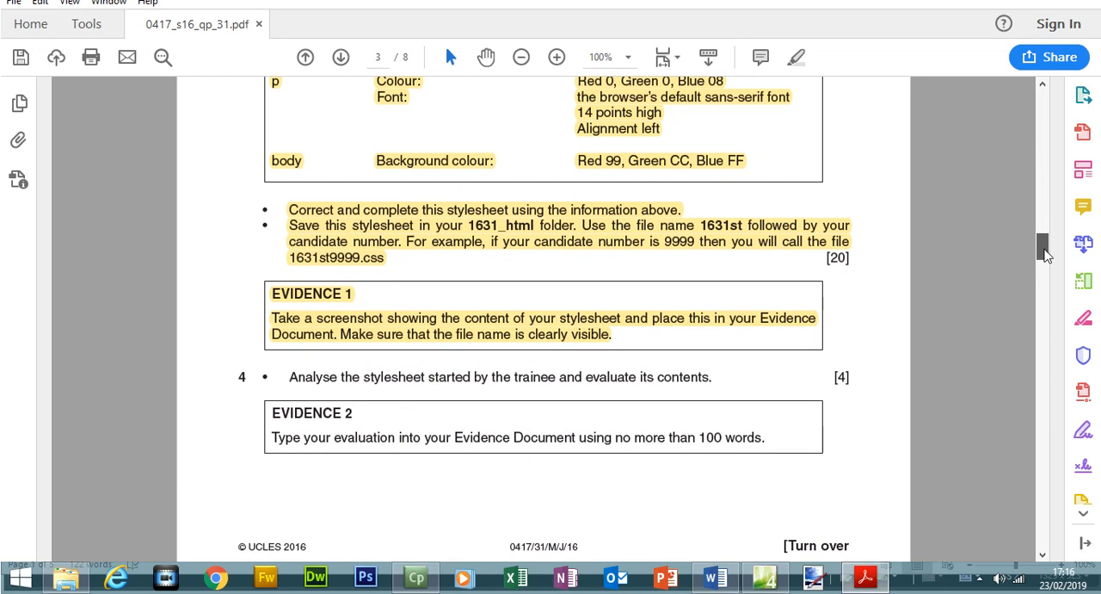
pyautogui.moveTo(291, 377); pyautogui.dragTo(707, 385)
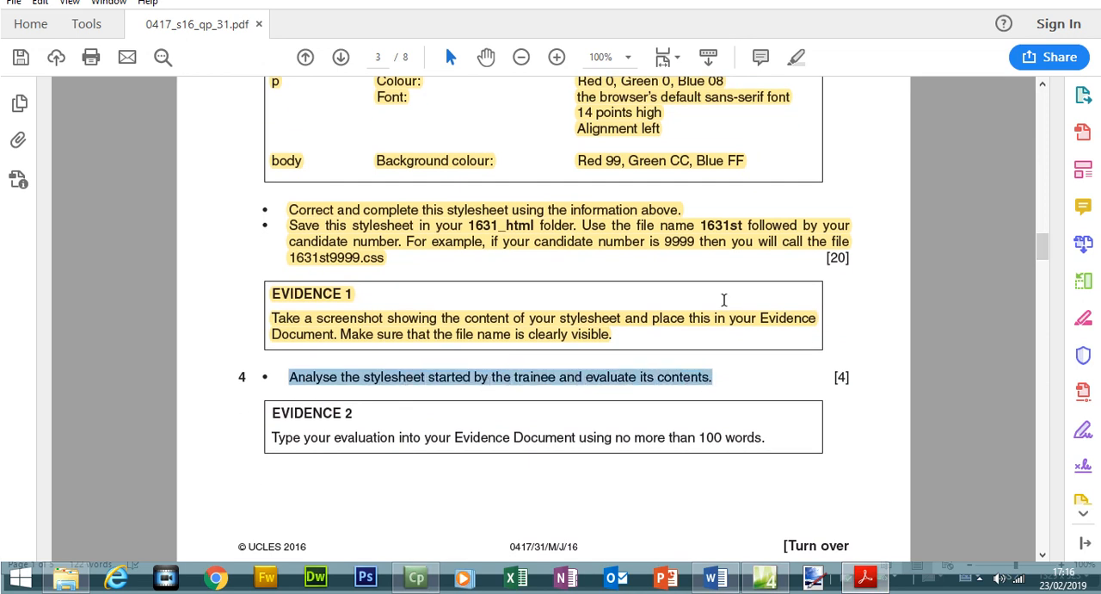
pyautogui.click(797, 60)
pyautogui.moveTo(272, 438); pyautogui.dragTo(759, 442)
pyautogui.click(797, 59)
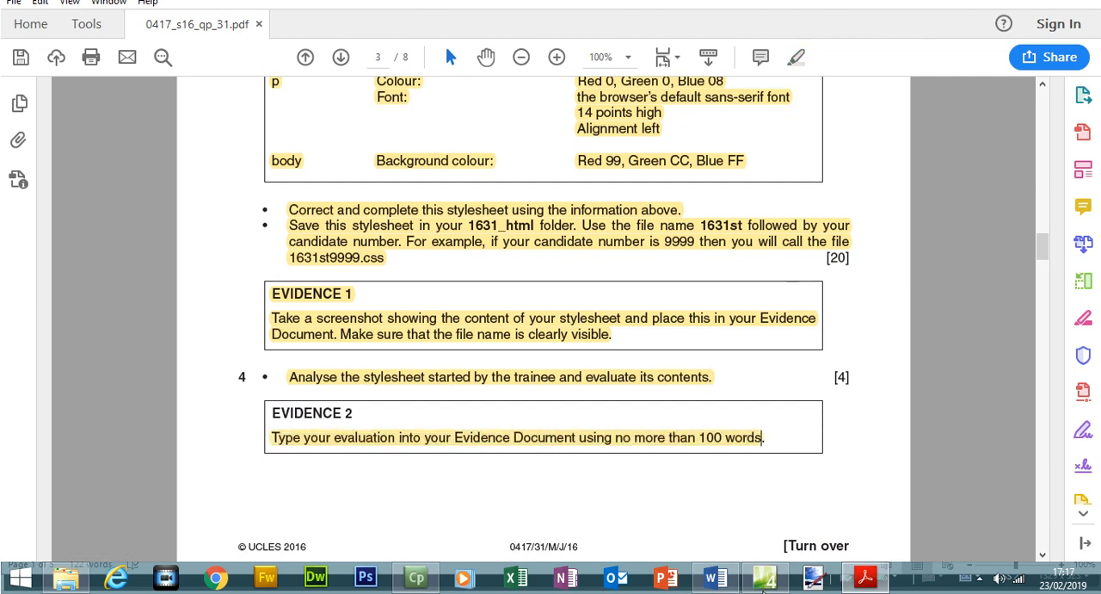
# Switch to Expression Web and open the trainee's recently used 1631stylesheet.css alongside 1631st1234.css.
pyautogui.click(764, 577)
pyautogui.click(18, 32)
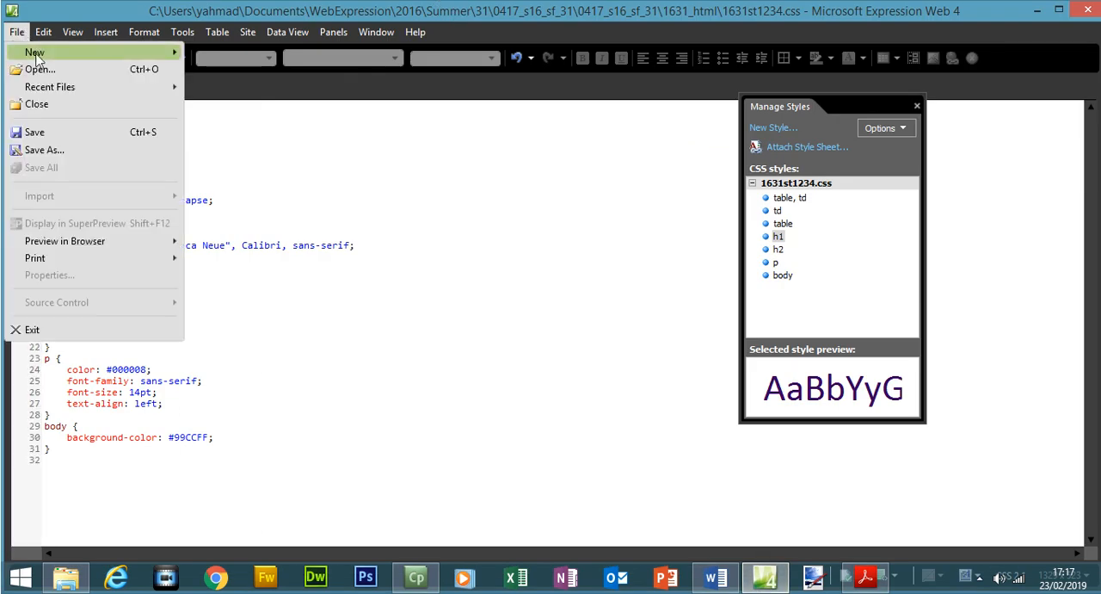
pyautogui.moveTo(65, 87)
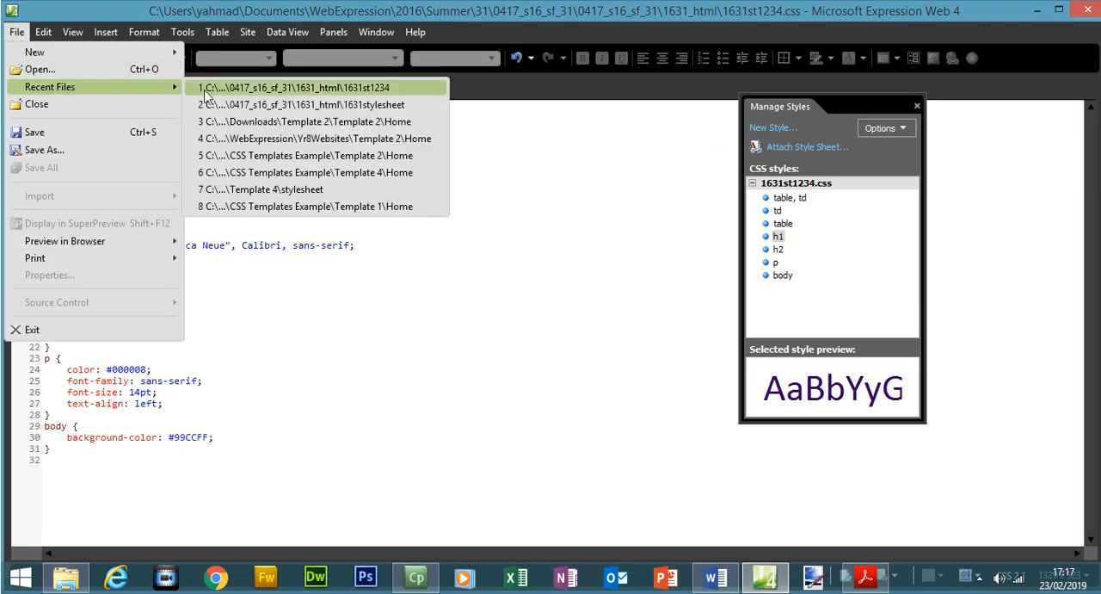
pyautogui.click(269, 107)
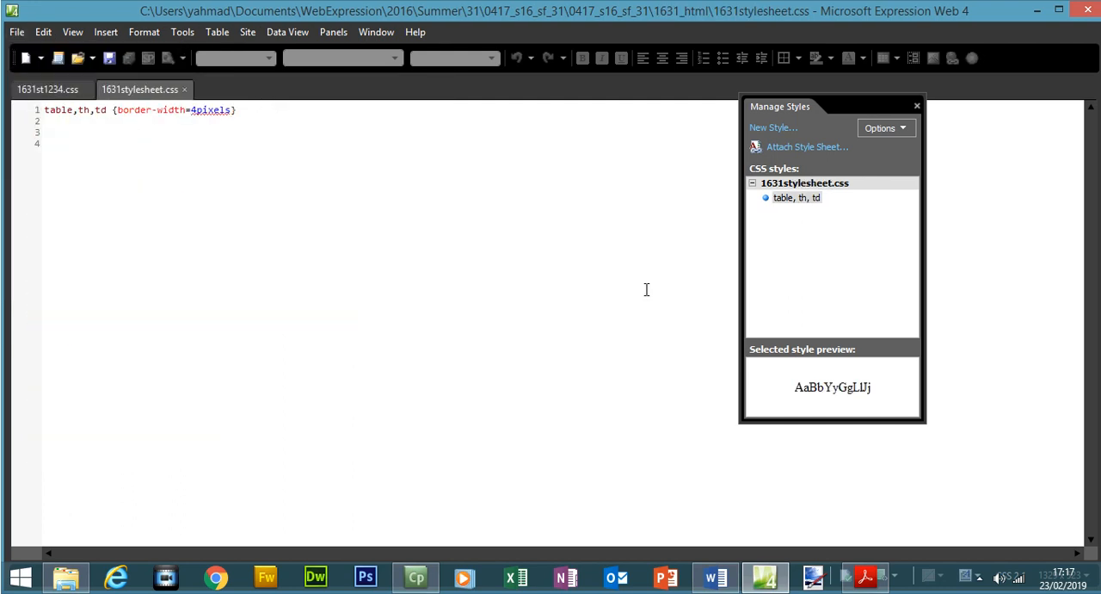
# In the Word evidence document, select the Question 4 sentence on missing styles and compare it with the paper's stylesheet specifications.
pyautogui.click(715, 577)
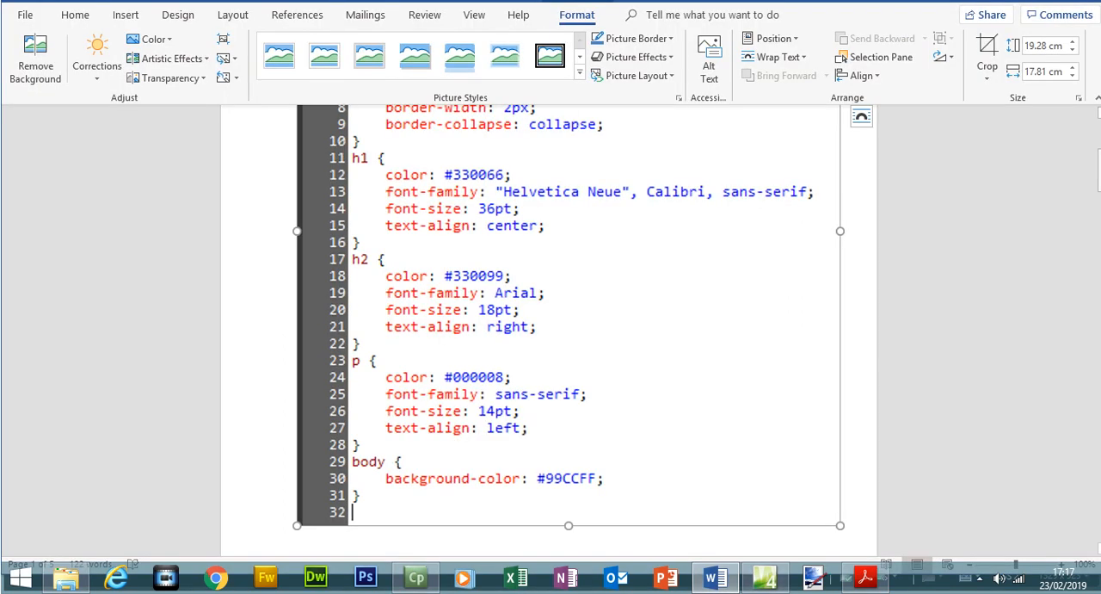
pyautogui.scroll(-10, 544, 228)
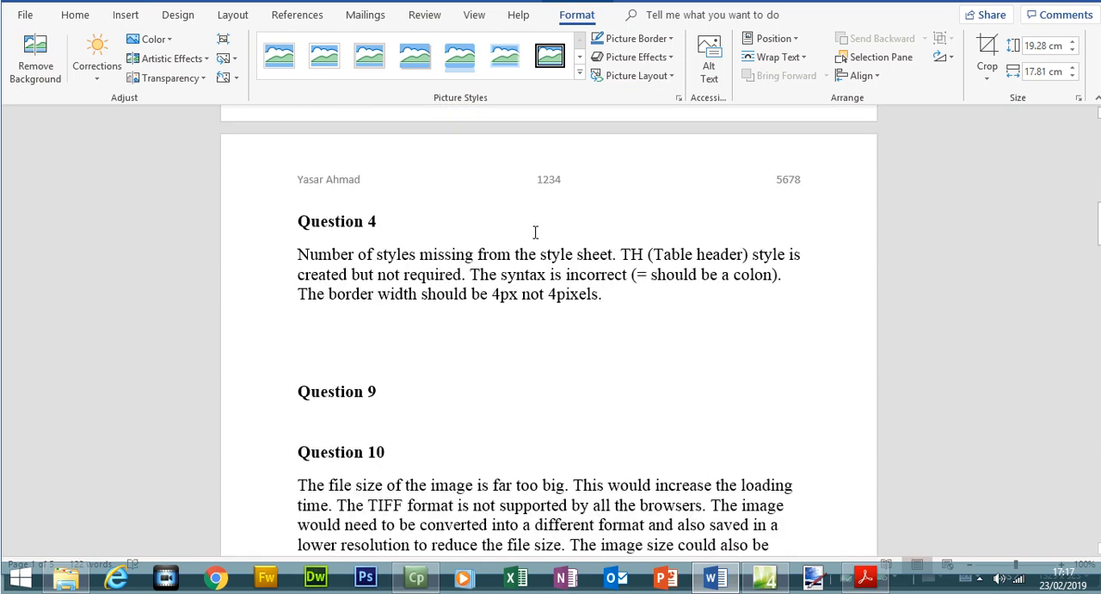
pyautogui.moveTo(297, 253); pyautogui.dragTo(608, 263)
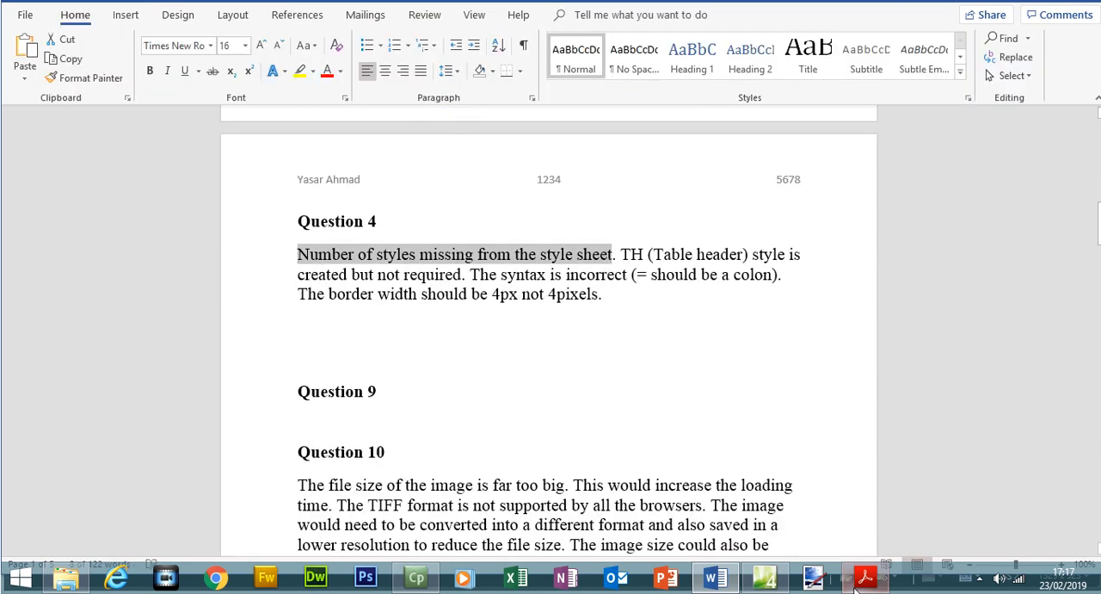
pyautogui.click(865, 577)
pyautogui.scroll(5, 1043, 241)
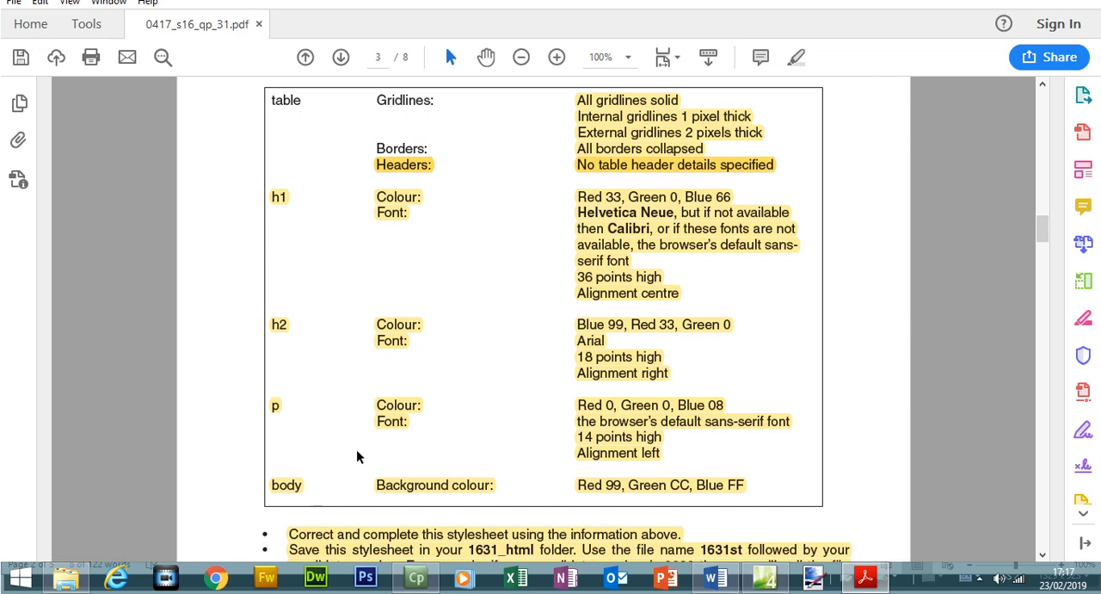
# Check the Question 4 sentence on the TH style against the trainee's stylesheet and the Headers specification in the paper.
pyautogui.click(715, 577)
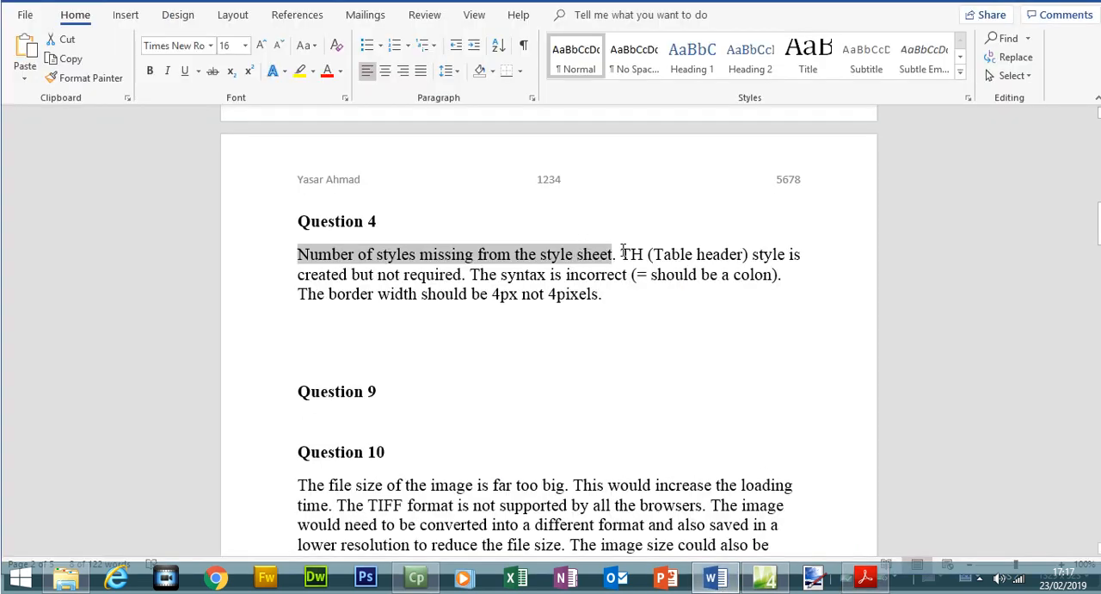
pyautogui.moveTo(628, 254); pyautogui.dragTo(462, 276)
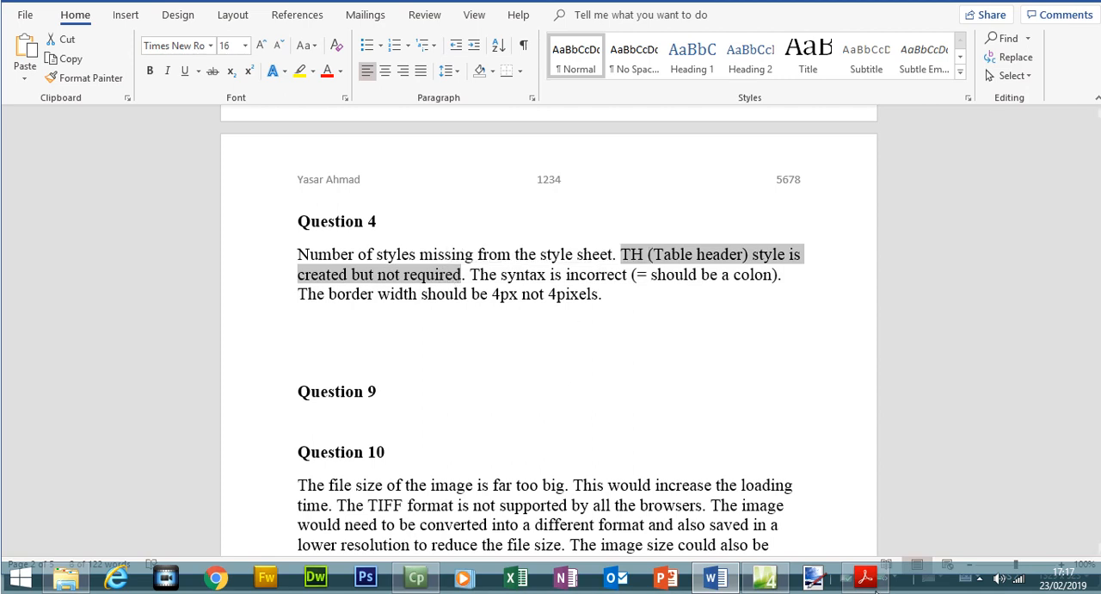
pyautogui.click(866, 577)
pyautogui.click(768, 580)
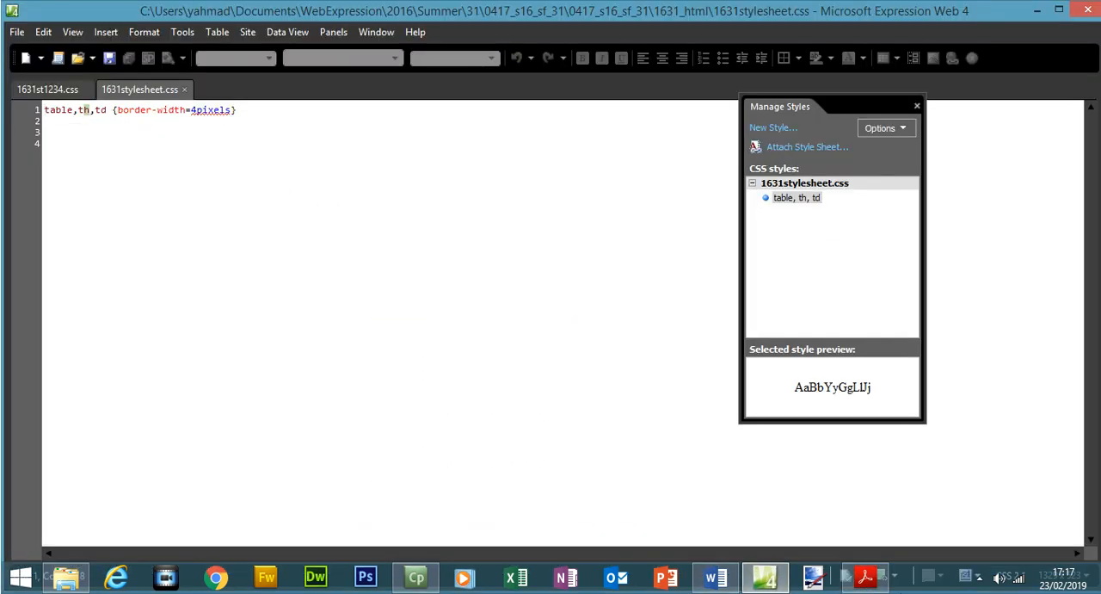
pyautogui.click(865, 578)
pyautogui.moveTo(1041, 247); pyautogui.dragTo(1045, 236)
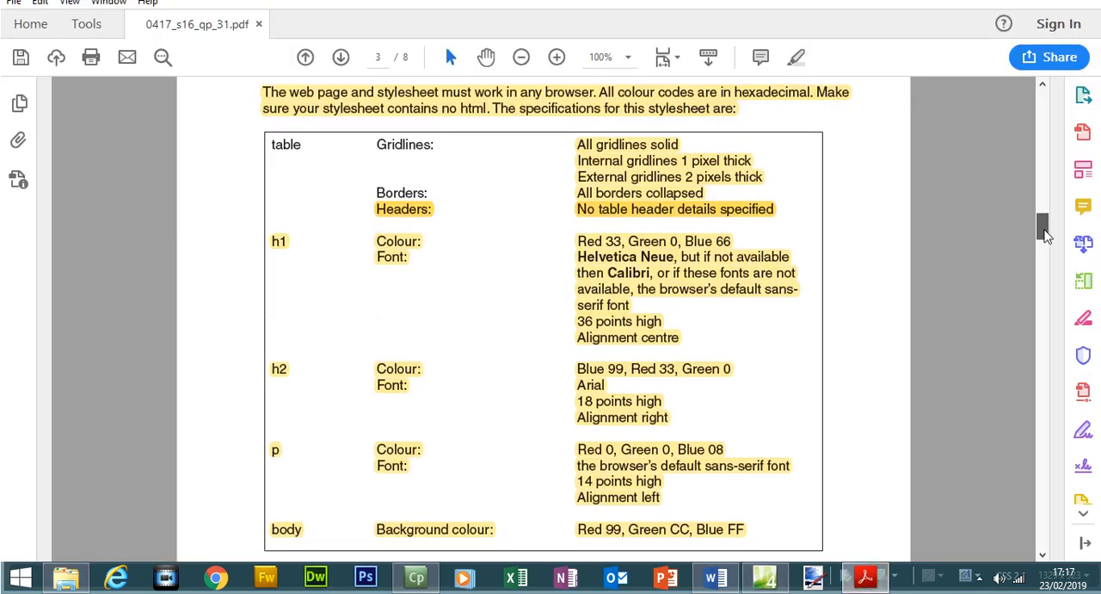
pyautogui.click(658, 215)
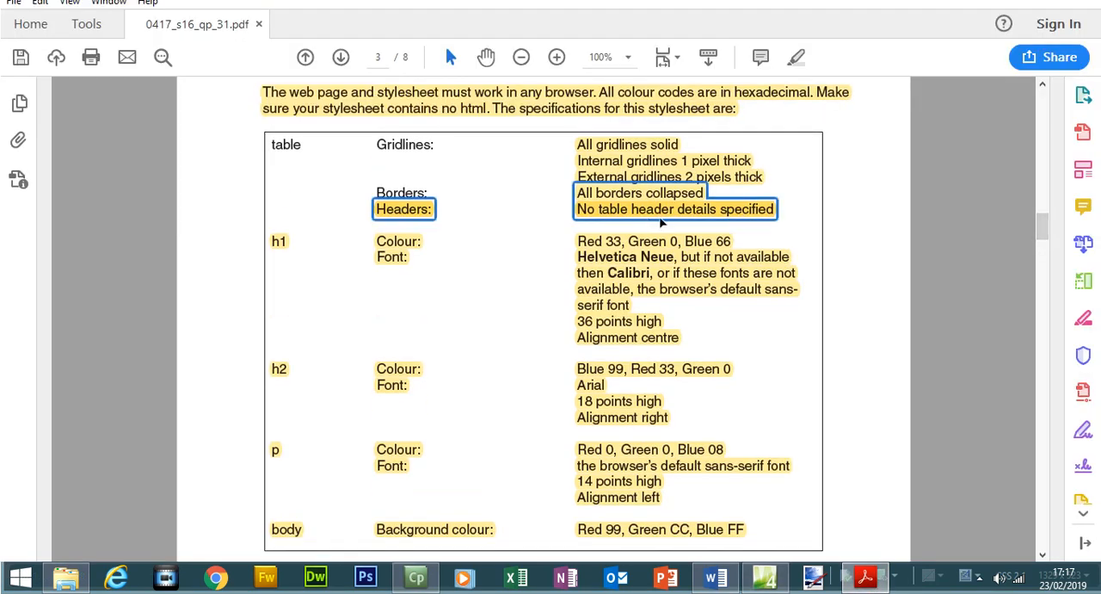
pyautogui.click(867, 576)
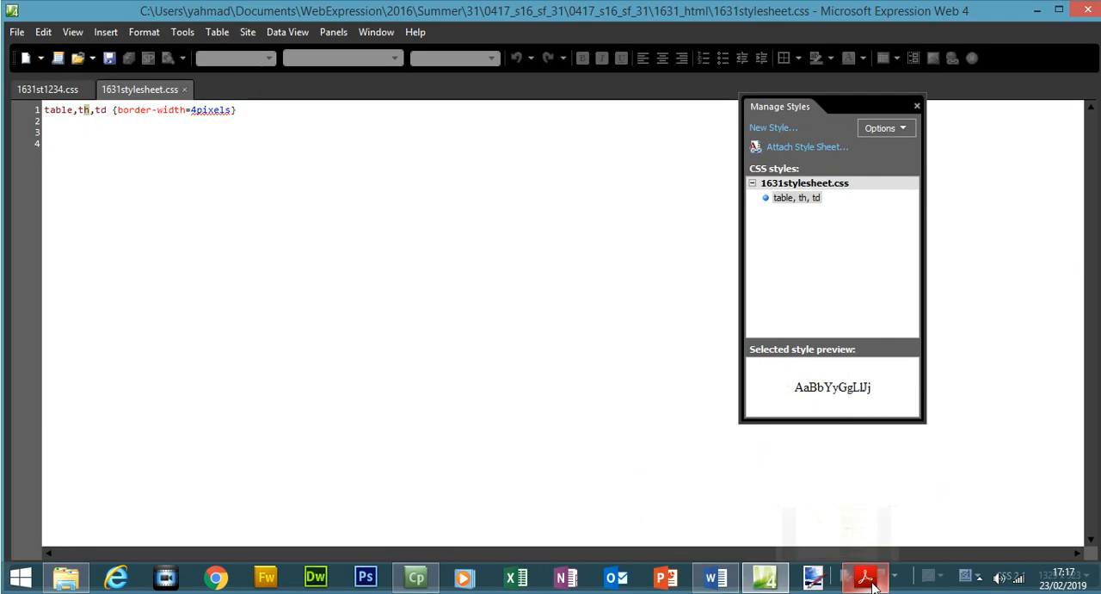
# Check the Question 4 syntax remark by comparing the equals sign in 1631stylesheet.css with the colon in 1631st1234.css.
pyautogui.click(715, 577)
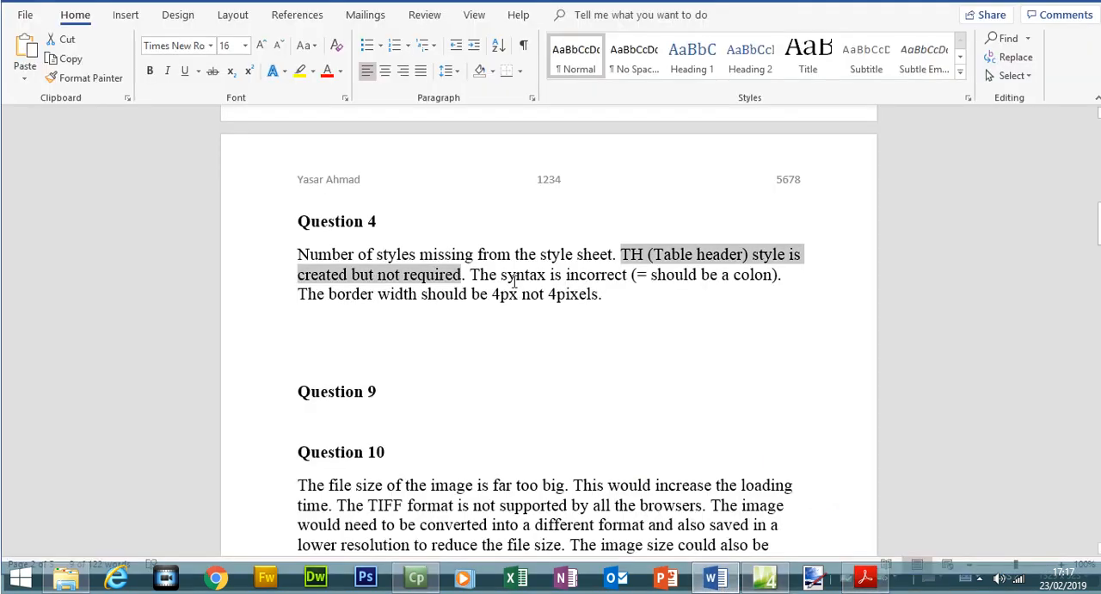
pyautogui.moveTo(472, 273); pyautogui.dragTo(631, 275)
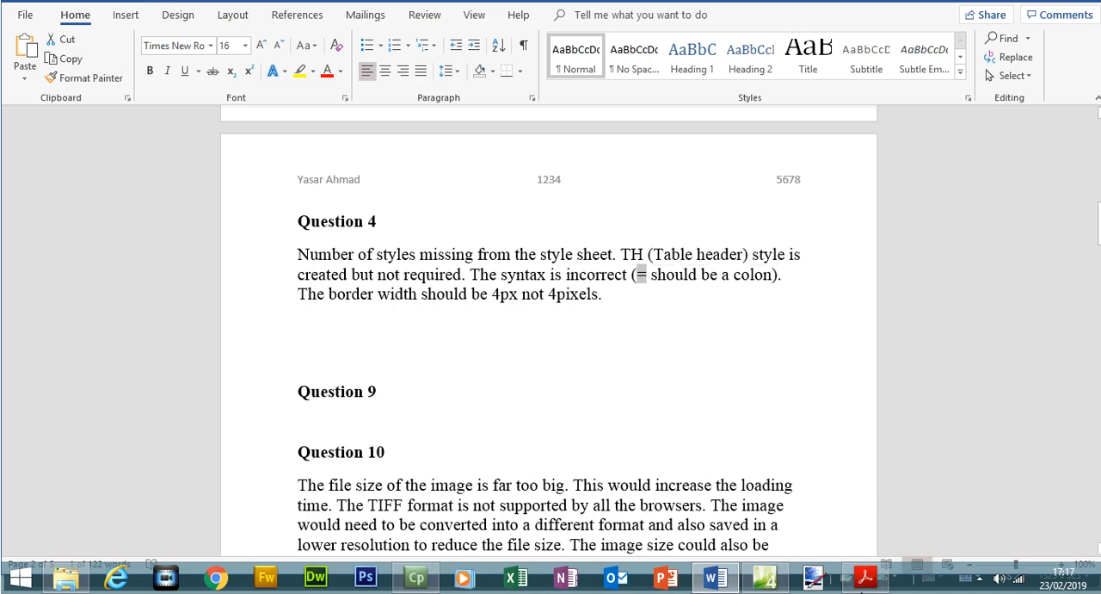
pyautogui.hotkey('alt', 'Tab')
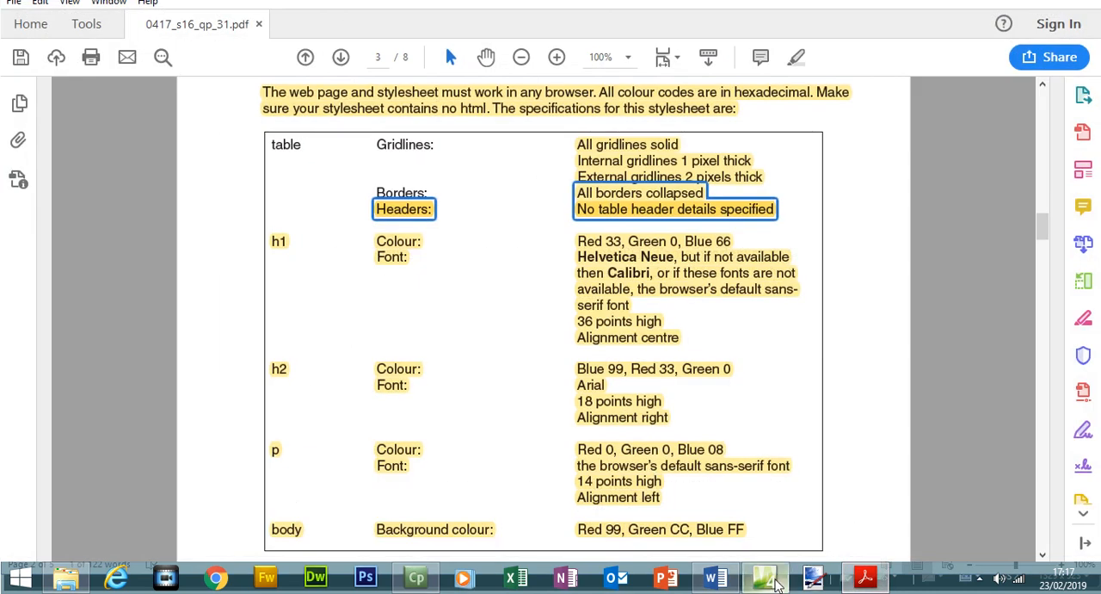
pyautogui.click(764, 577)
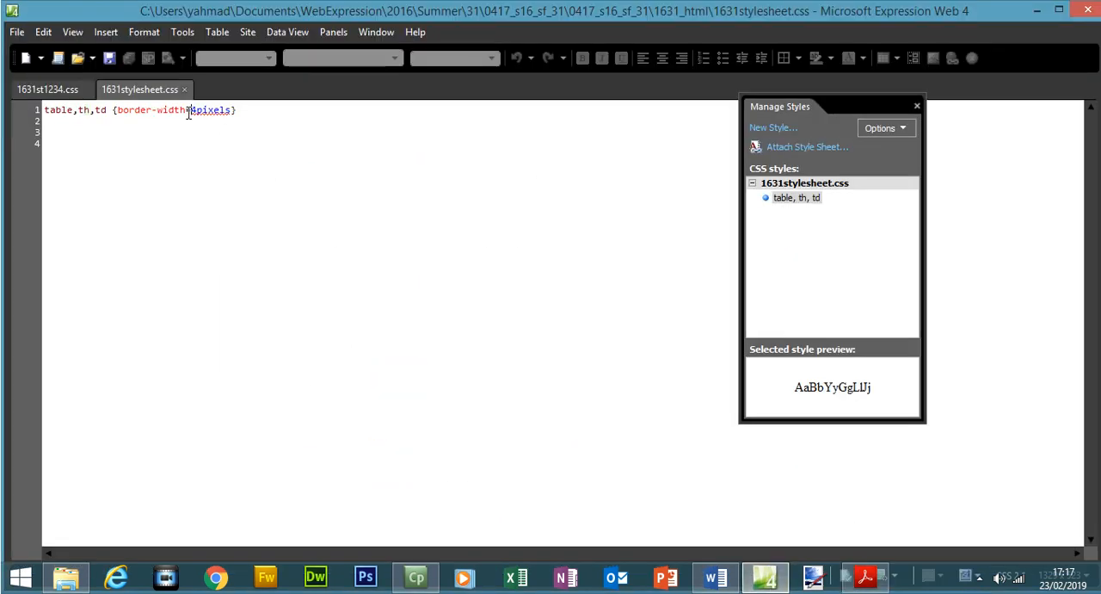
pyautogui.click(68, 93)
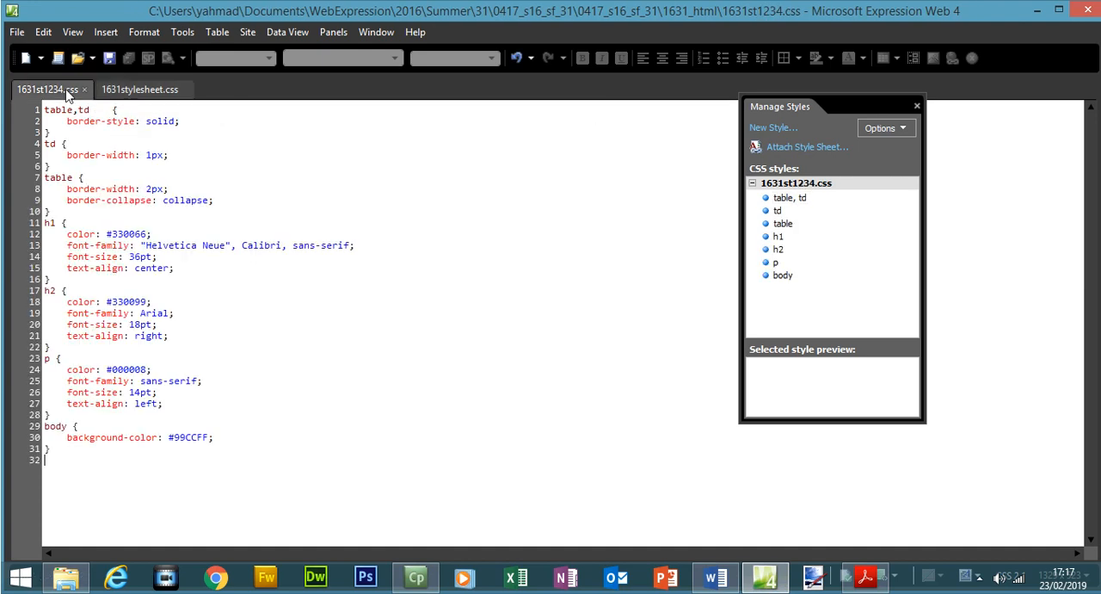
pyautogui.click(136, 121)
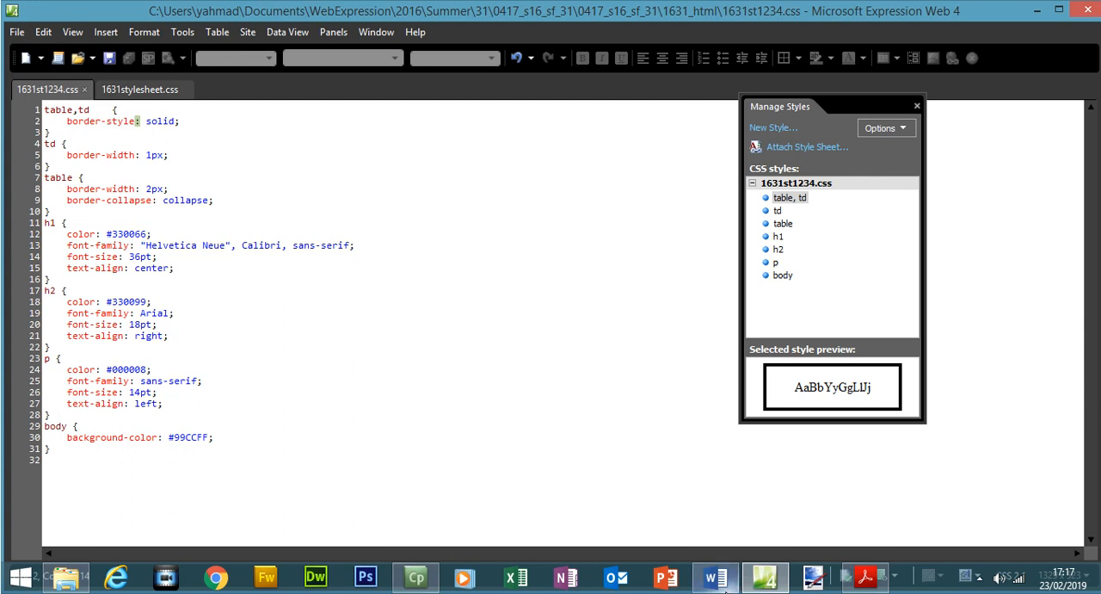
# Check the Question 4 border width sentence against the width units in 1631stylesheet.css and 1631st1234.css and the gridline specifications.
pyautogui.click(716, 576)
pyautogui.moveTo(296, 295); pyautogui.dragTo(593, 300)
pyautogui.click(863, 581)
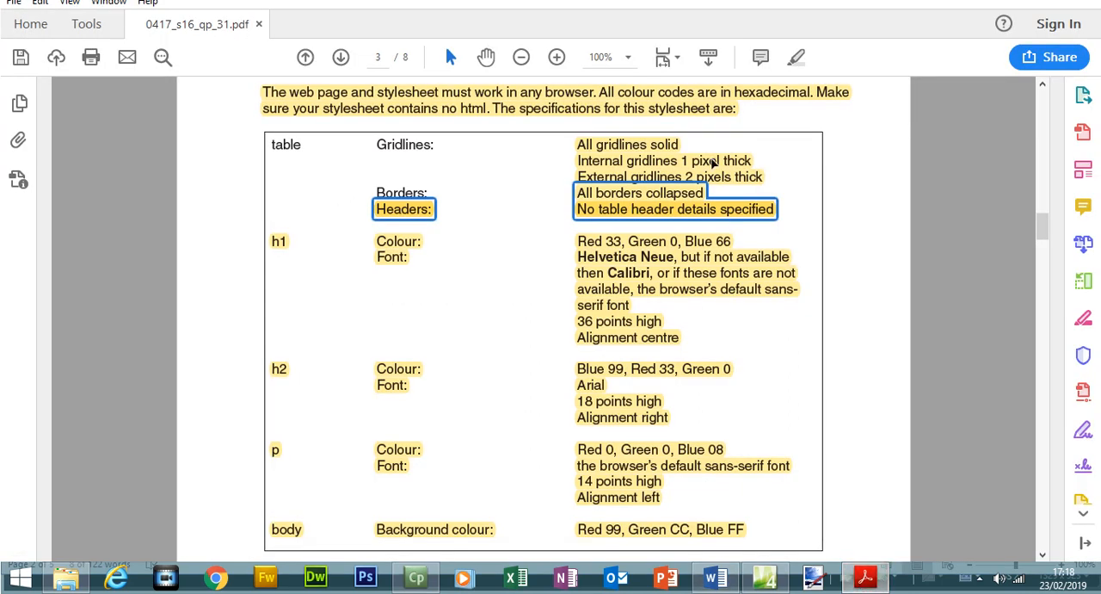
pyautogui.click(765, 577)
pyautogui.click(131, 93)
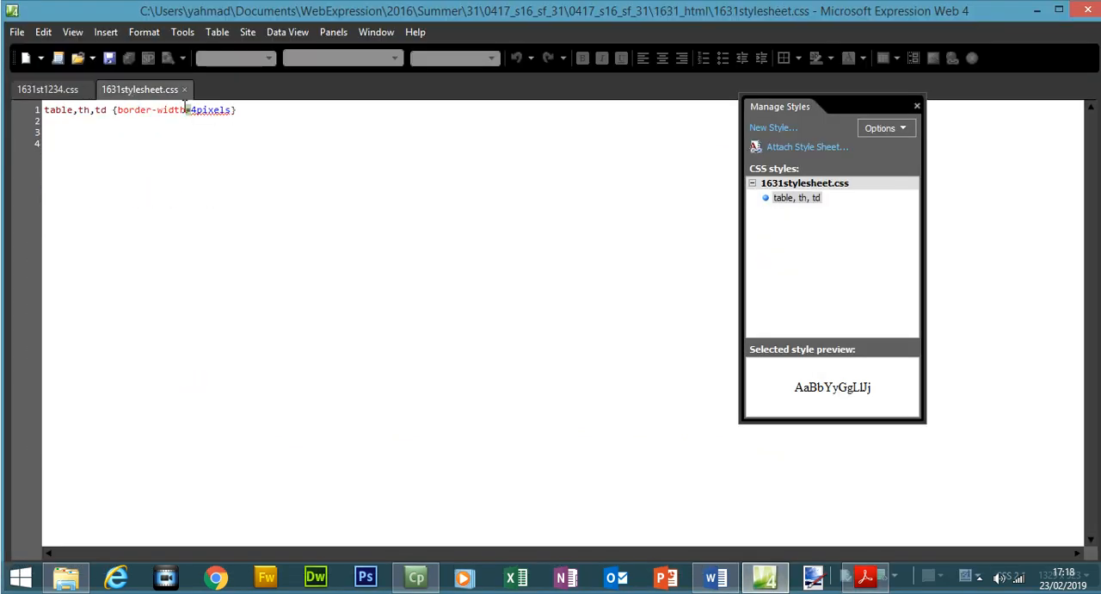
pyautogui.moveTo(192, 111); pyautogui.dragTo(226, 116)
pyautogui.click(48, 89)
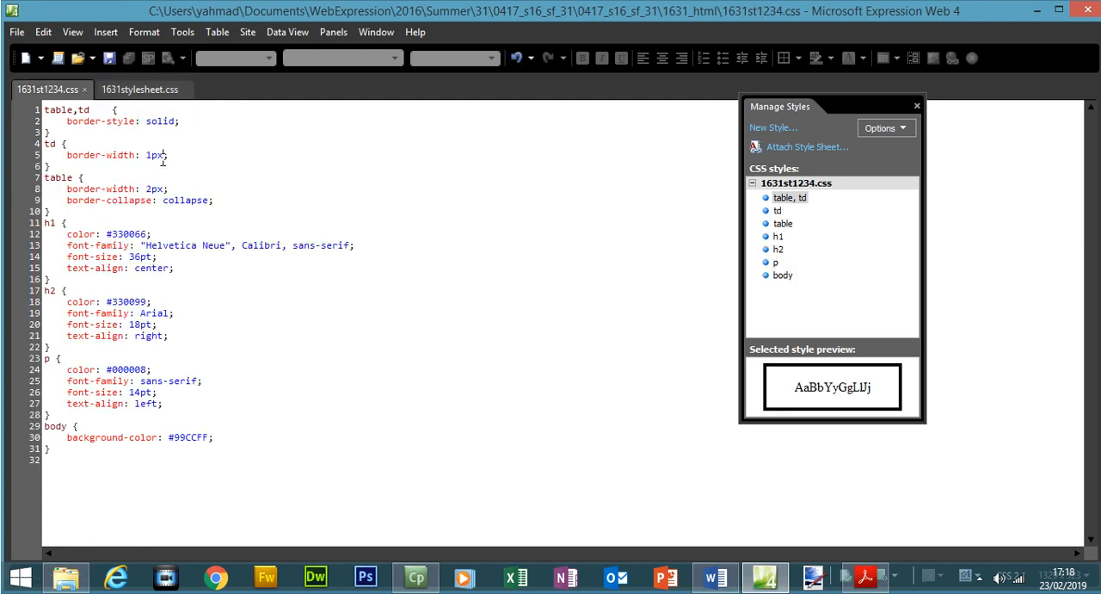
pyautogui.click(163, 189)
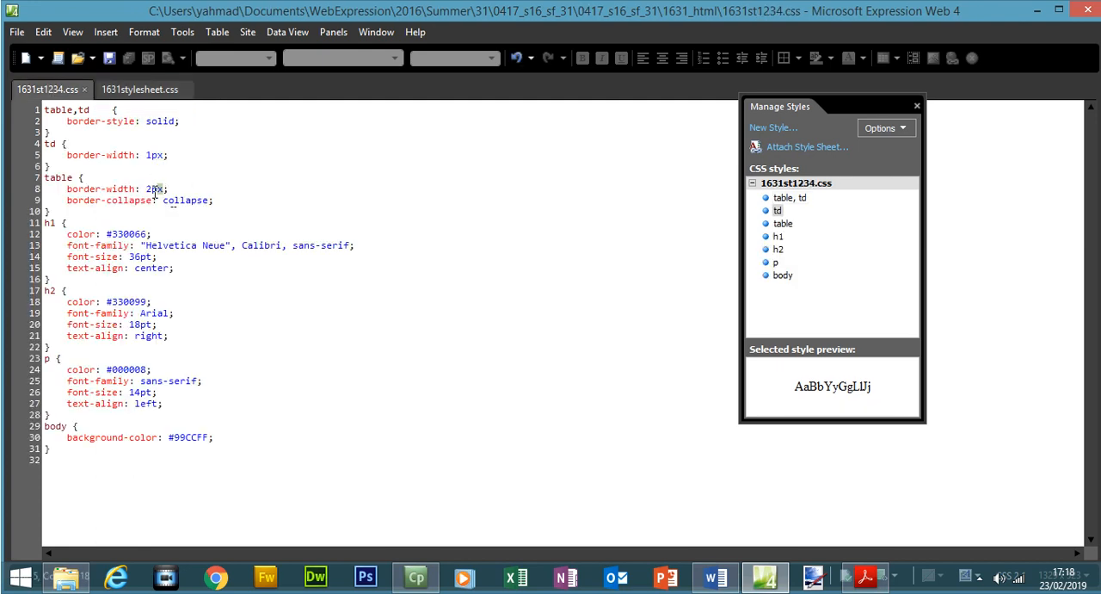
pyautogui.click(865, 576)
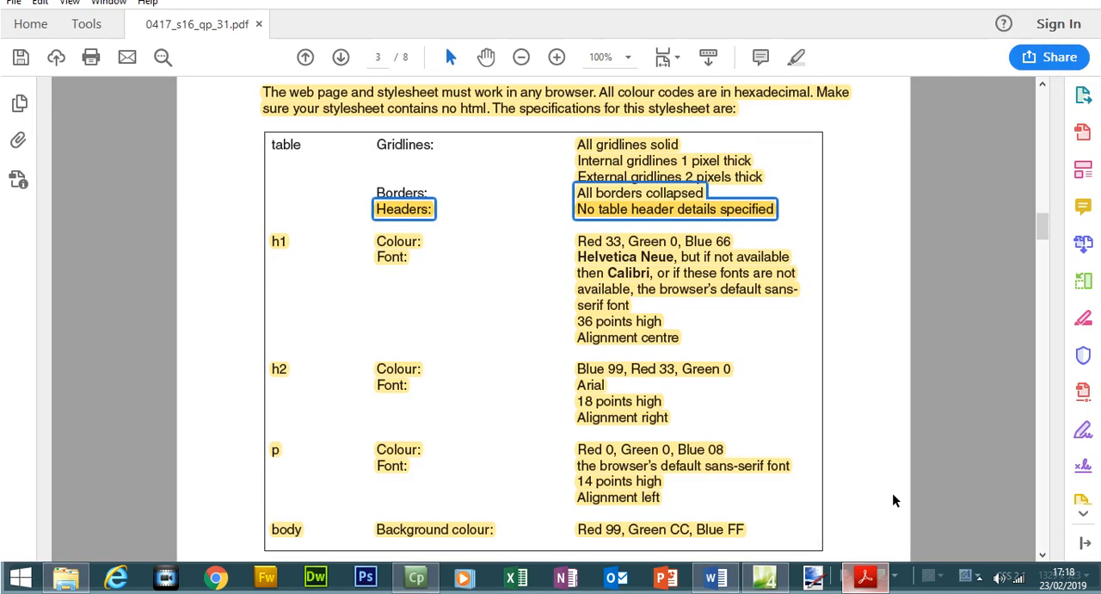
pyautogui.click(764, 576)
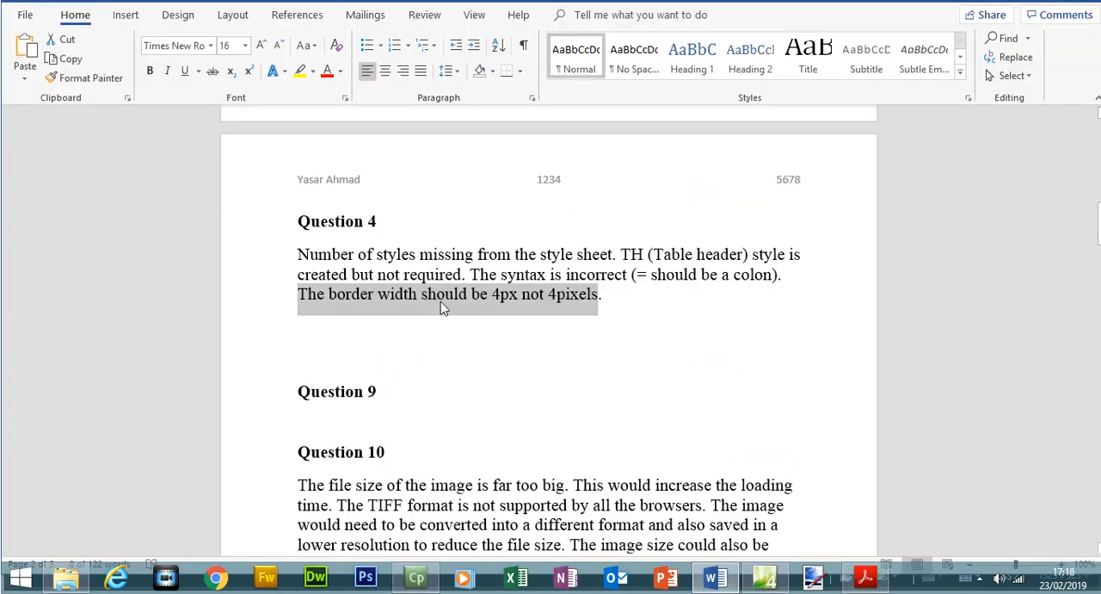
# Return to the exam paper and read the web page instructions from Question 5 onwards on page 4.
pyautogui.click(864, 576)
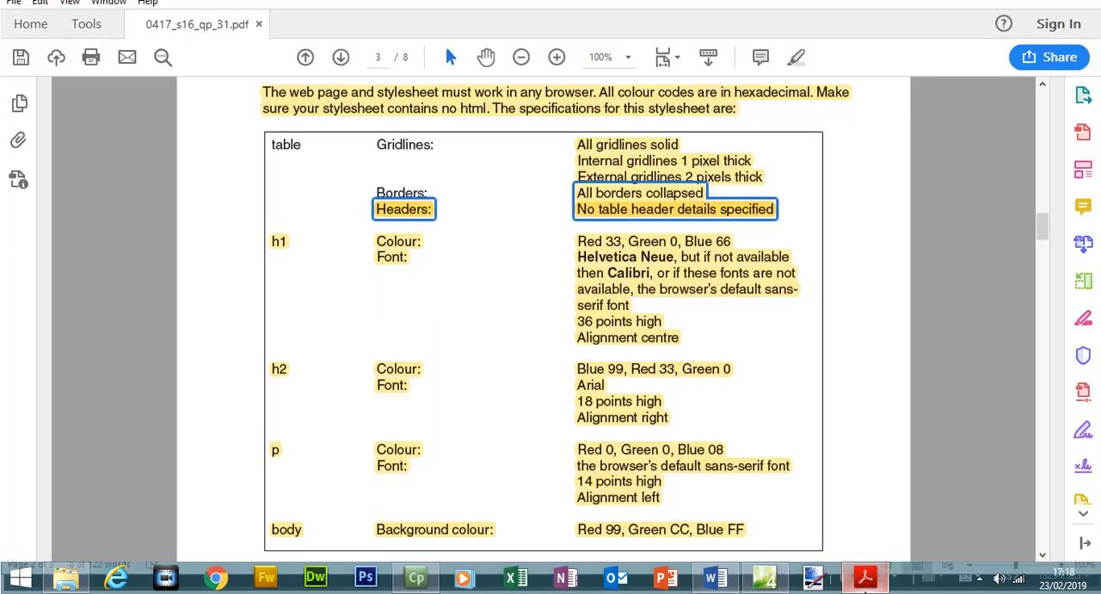
pyautogui.scroll(-5, 1047, 258)
pyautogui.moveTo(1047, 258); pyautogui.dragTo(1050, 290)
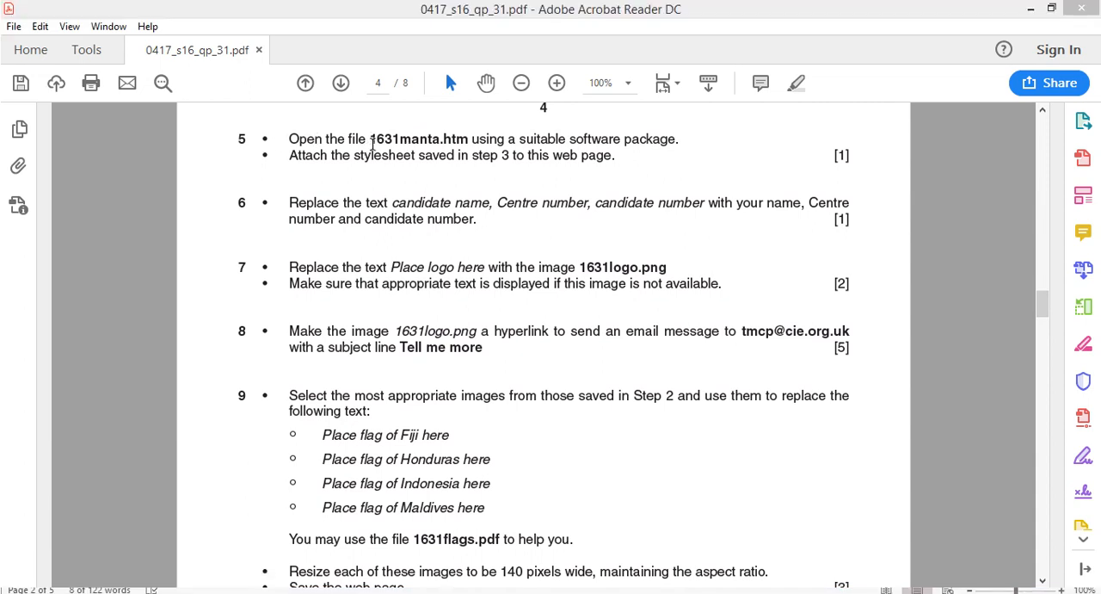
pyautogui.click(377, 203)
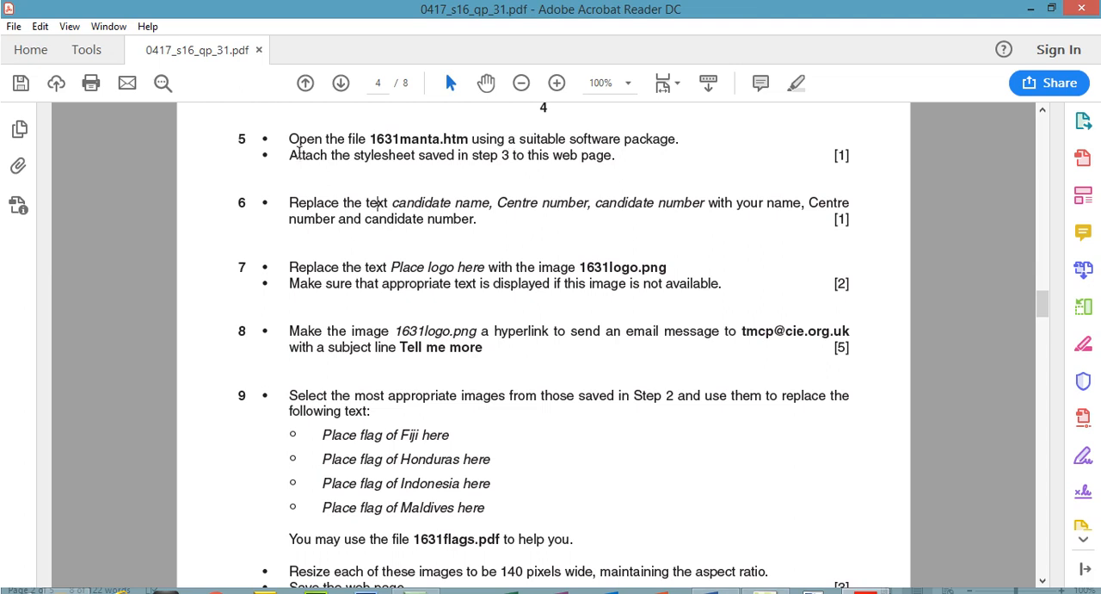
# Highlight both Question 5 instructions about opening 1631manta.htm and attaching the stylesheet in the exam paper.
pyautogui.moveTo(290, 154); pyautogui.dragTo(615, 162)
pyautogui.moveTo(289, 136); pyautogui.dragTo(626, 169)
pyautogui.click(796, 83)
# Switch to Expression Web and open the web page 1631manta.htm from the 1631_html folder.
pyautogui.click(769, 581)
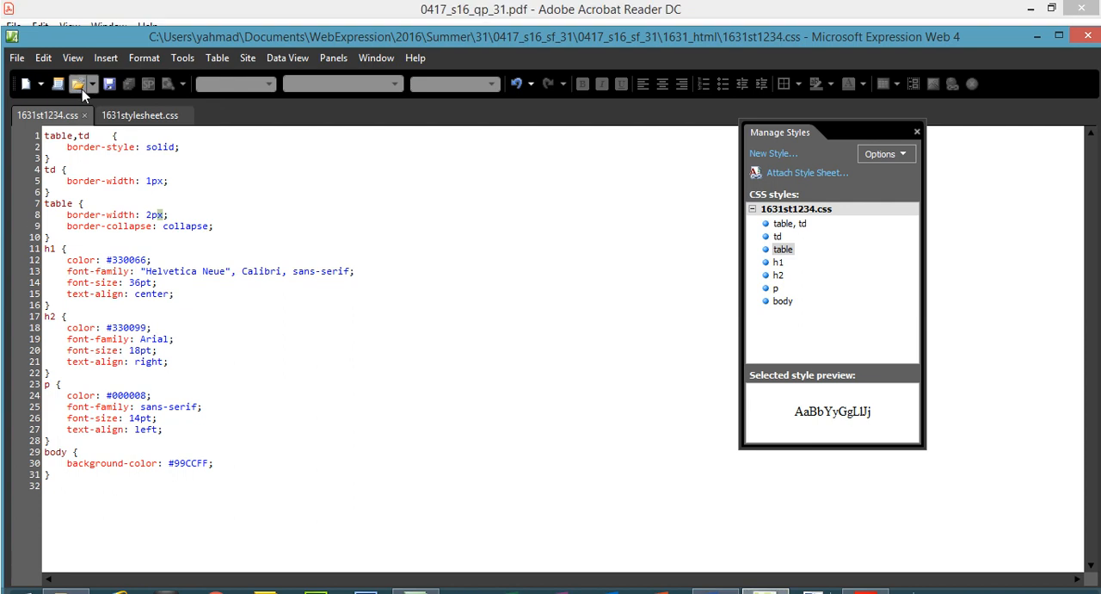
pyautogui.click(19, 32)
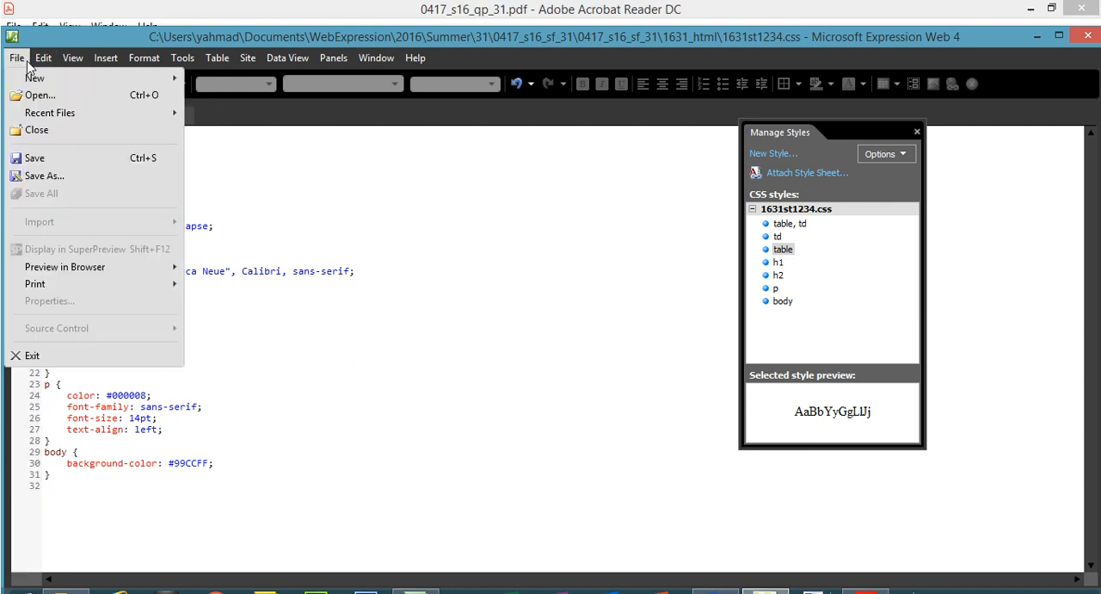
pyautogui.click(41, 159)
pyautogui.click(16, 57)
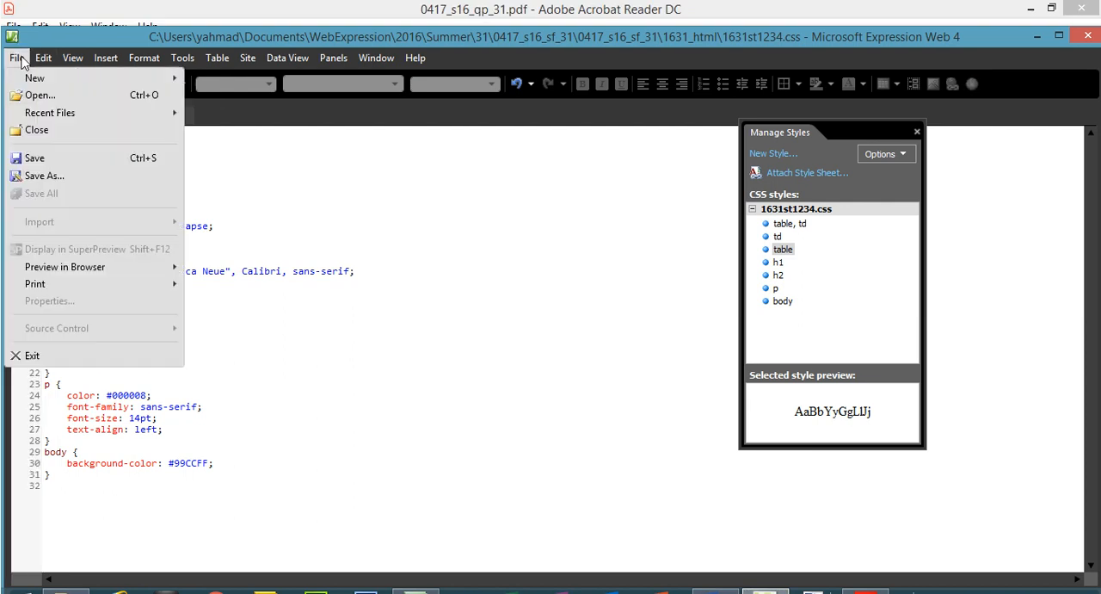
pyautogui.click(29, 92)
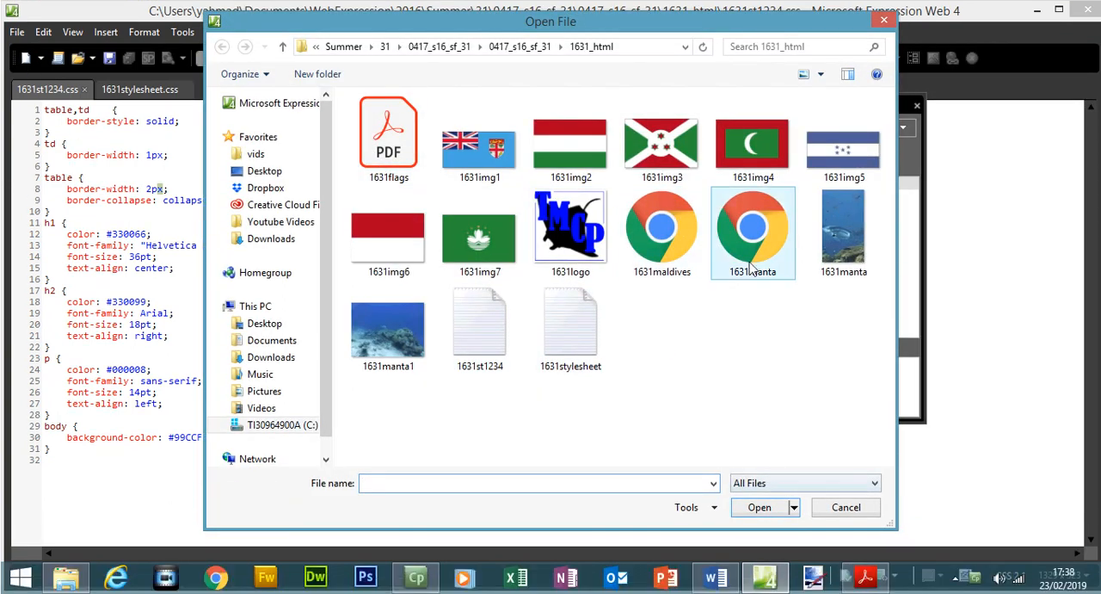
pyautogui.click(753, 259)
pyautogui.click(863, 578)
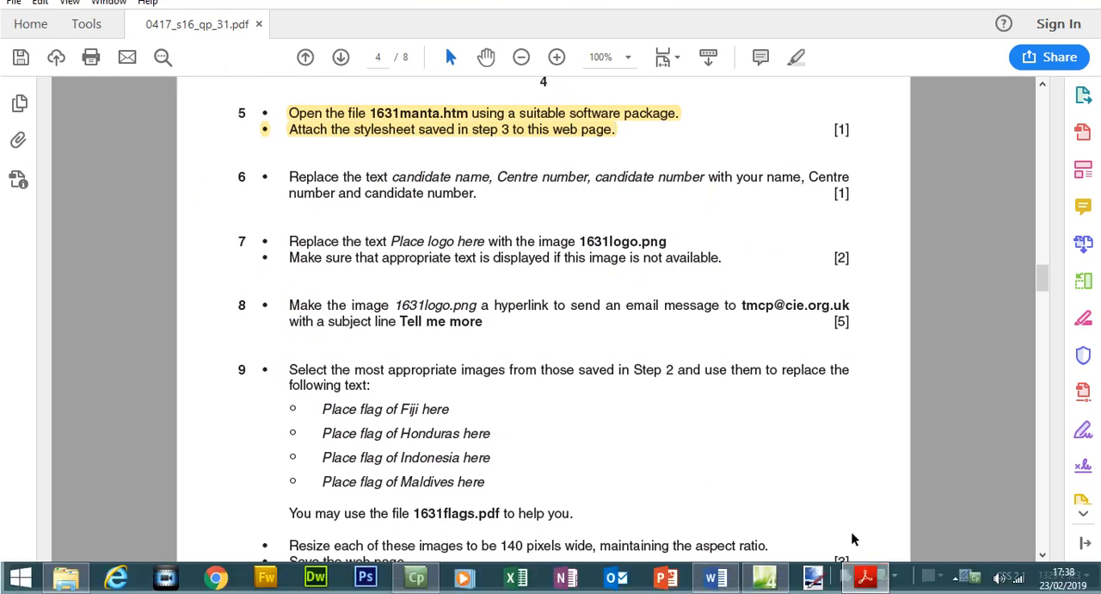
pyautogui.click(864, 580)
pyautogui.doubleClick(765, 250)
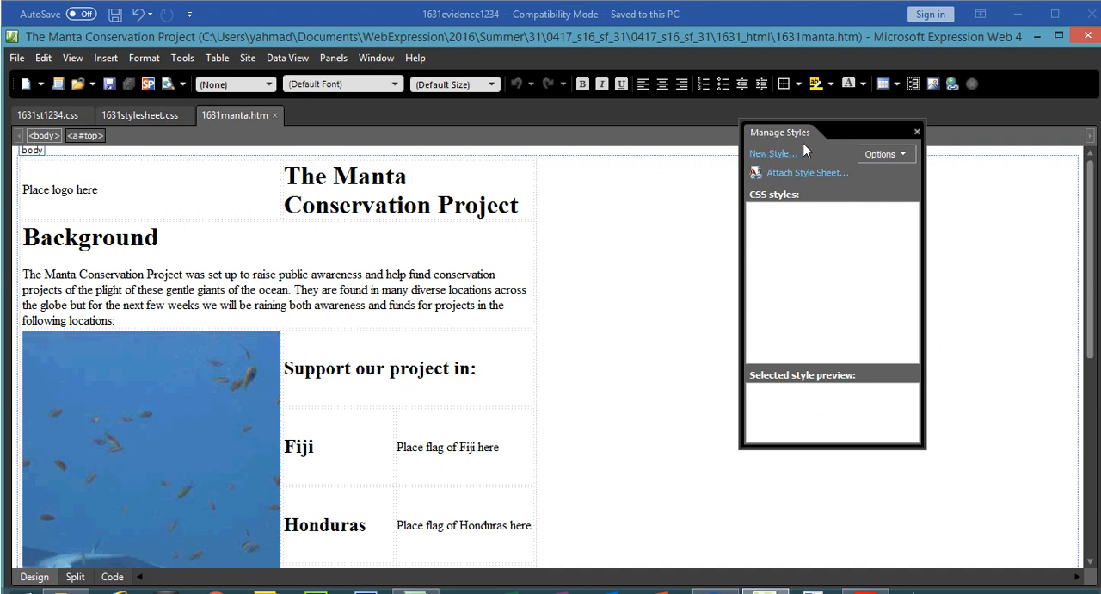
# Toggle the Manage Styles display off and on again, and maximize the Expression Web window.
pyautogui.click(336, 58)
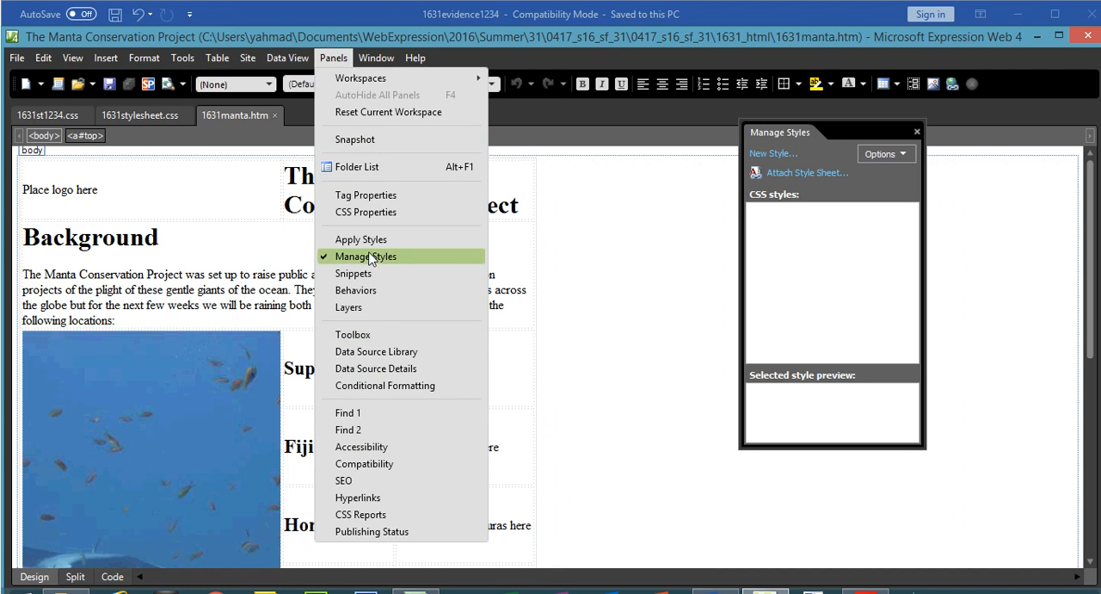
pyautogui.click(378, 256)
pyautogui.click(334, 58)
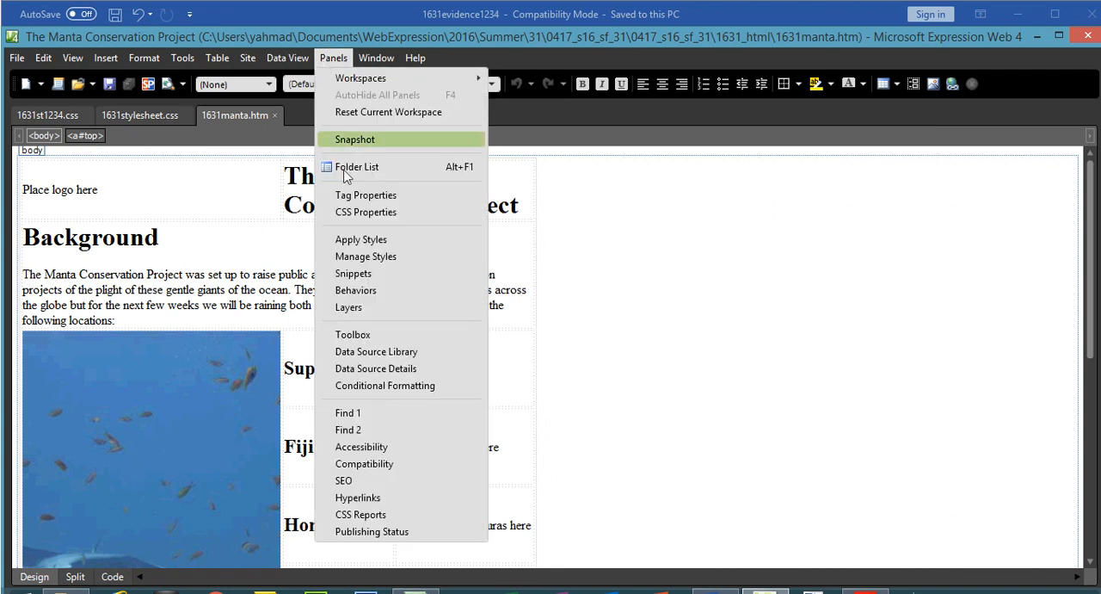
pyautogui.click(361, 252)
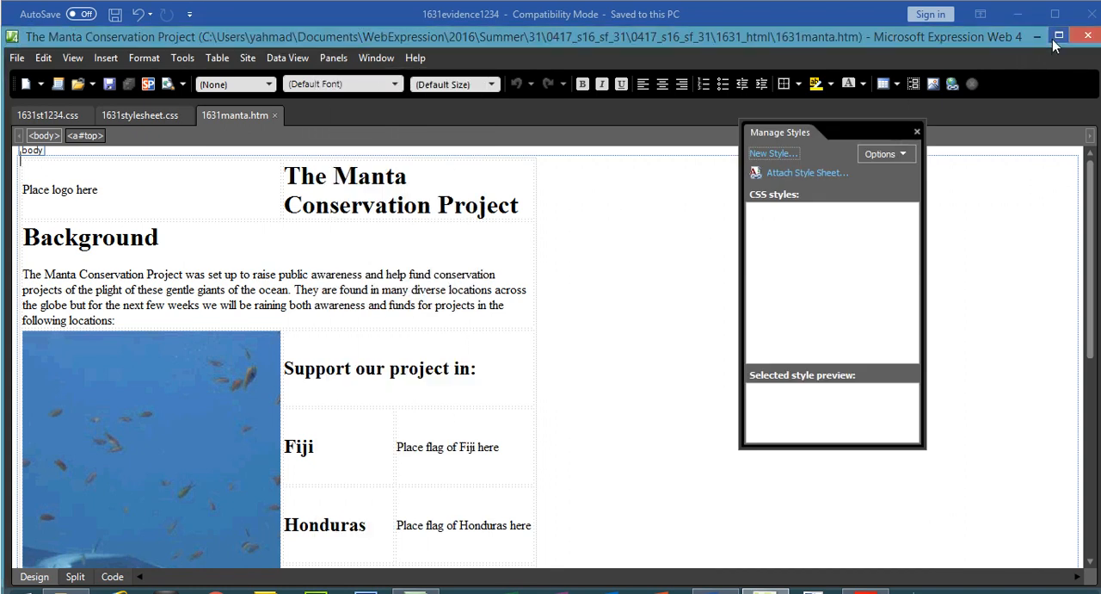
pyautogui.click(1053, 39)
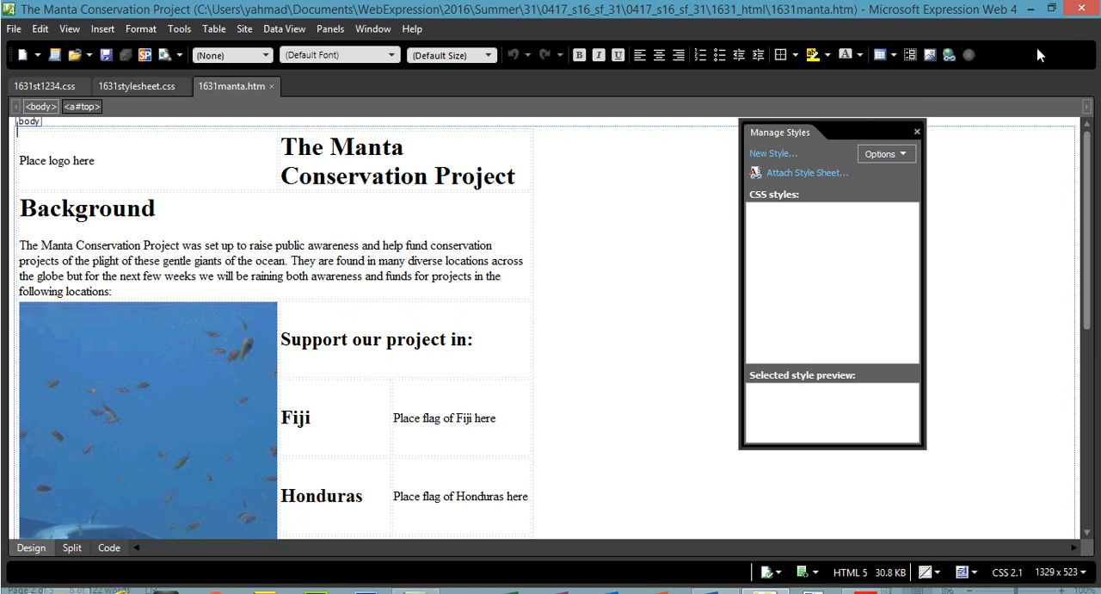
# Attach the stylesheet 1631st1234.css from the 1631_html folder to the current page as a link.
pyautogui.click(796, 176)
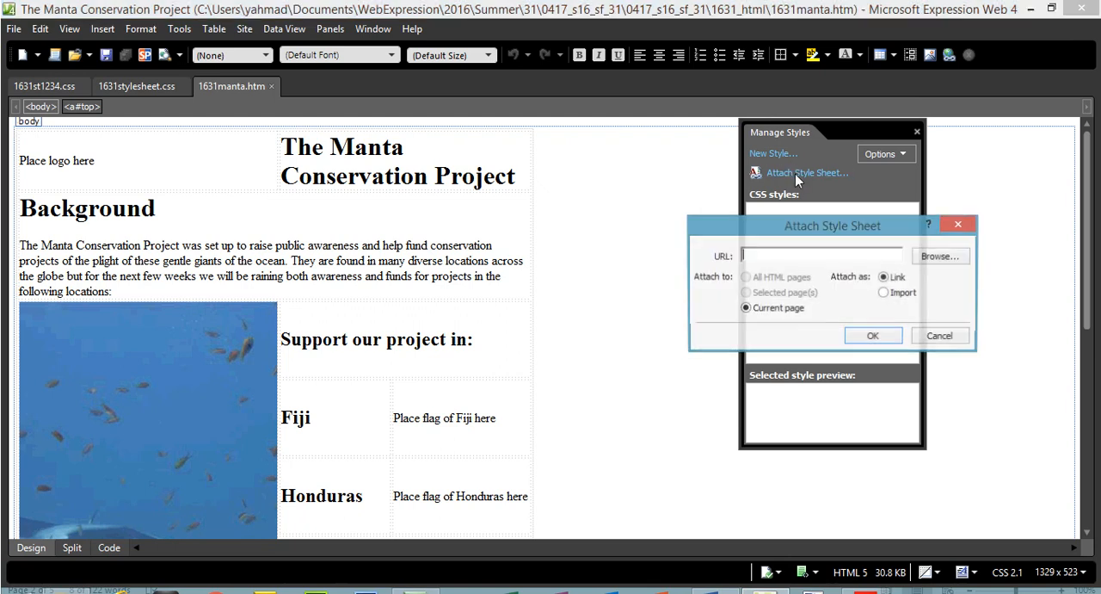
pyautogui.click(921, 262)
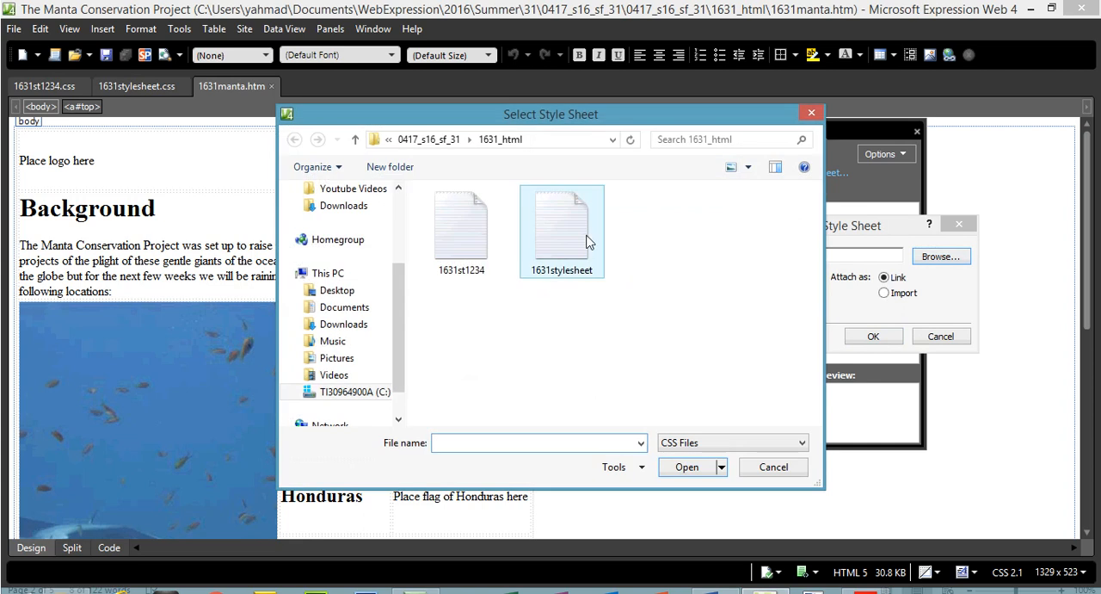
pyautogui.click(471, 239)
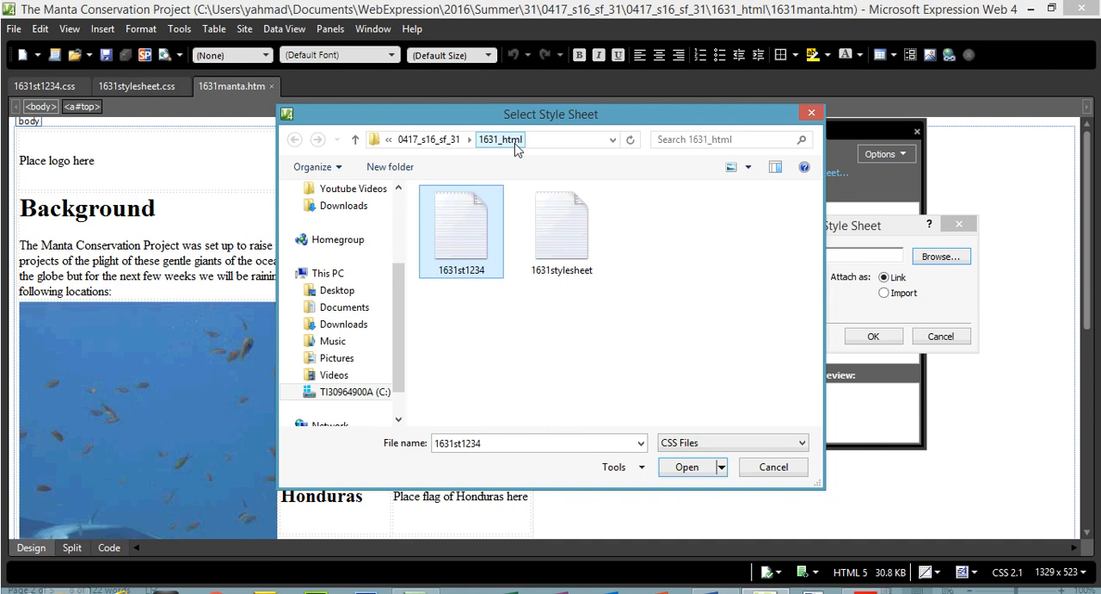
pyautogui.doubleClick(466, 253)
pyautogui.click(861, 335)
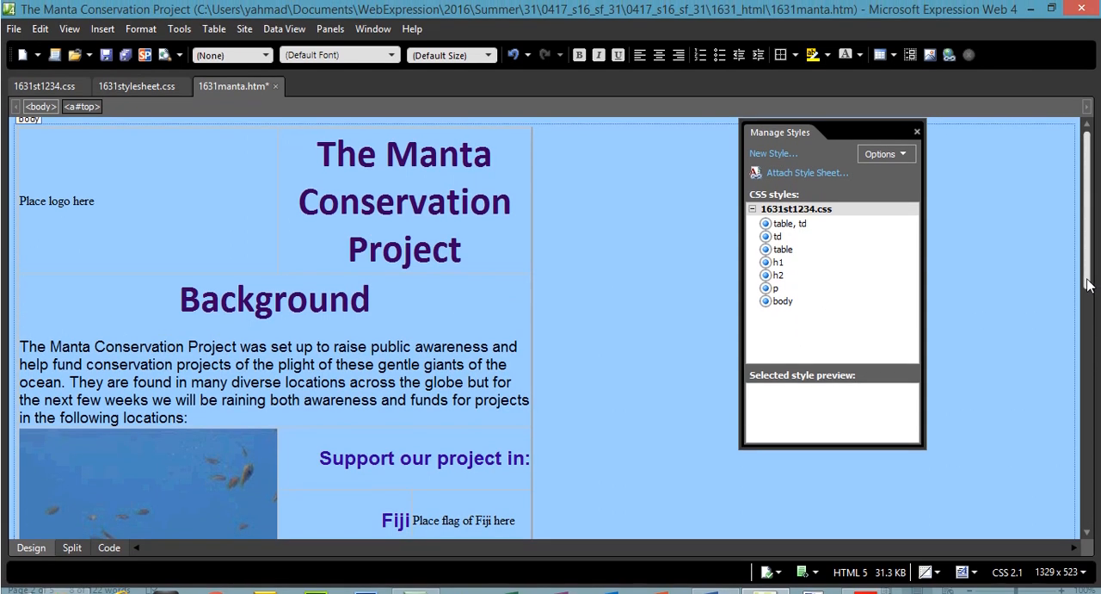
pyautogui.moveTo(1087, 248); pyautogui.dragTo(1084, 154)
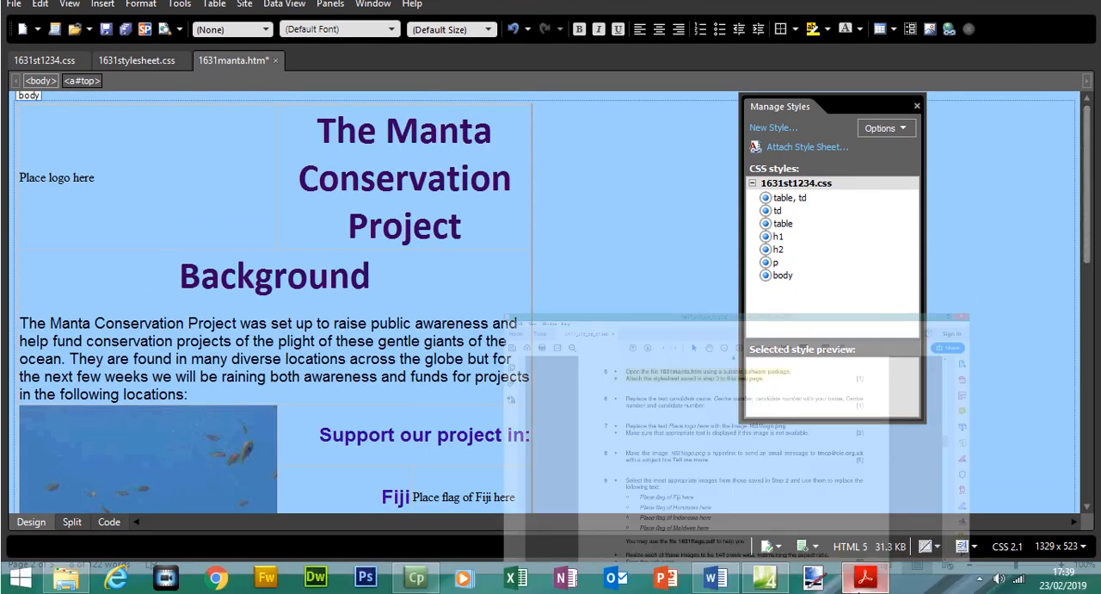
# Following Question 6 of the exam paper, replace the placeholders after "Webpage last edited by" with the candidate's name, Centre number and candidate number.
pyautogui.click(864, 592)
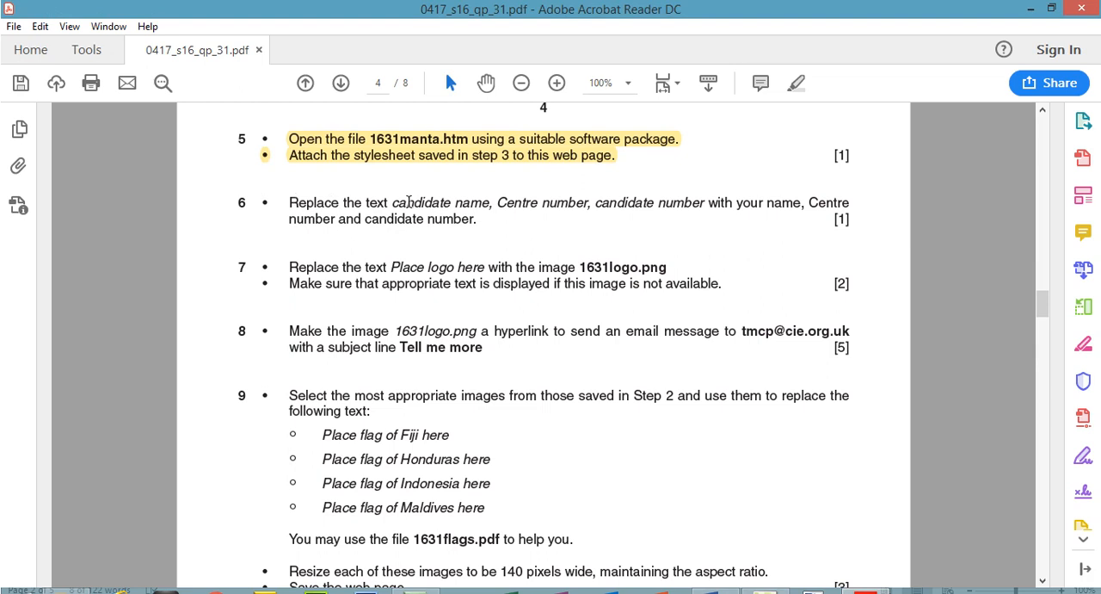
pyautogui.moveTo(396, 202); pyautogui.dragTo(706, 208)
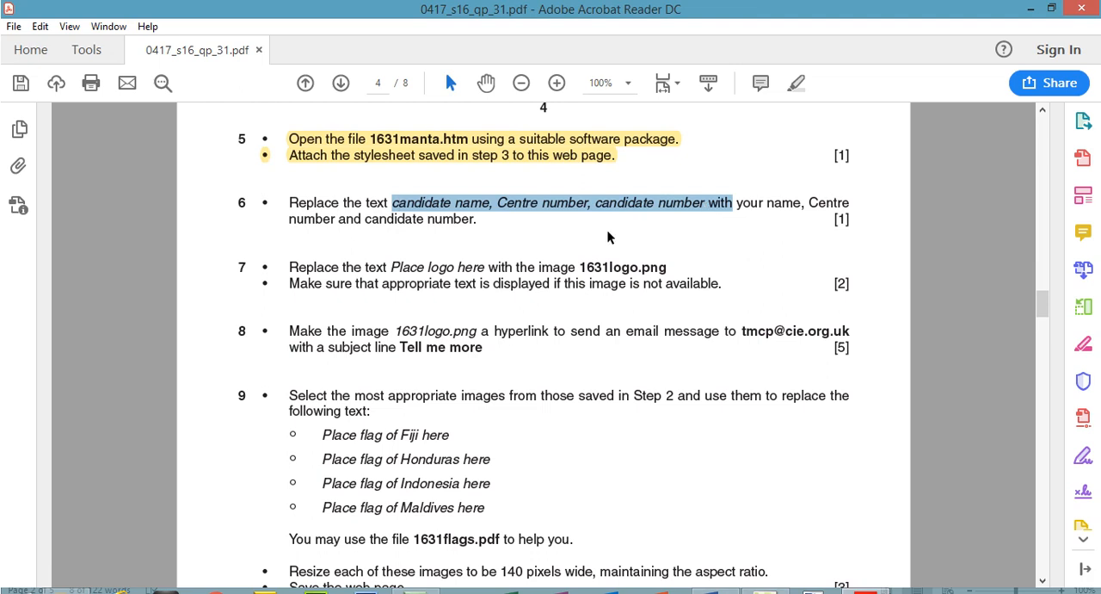
pyautogui.click(878, 579)
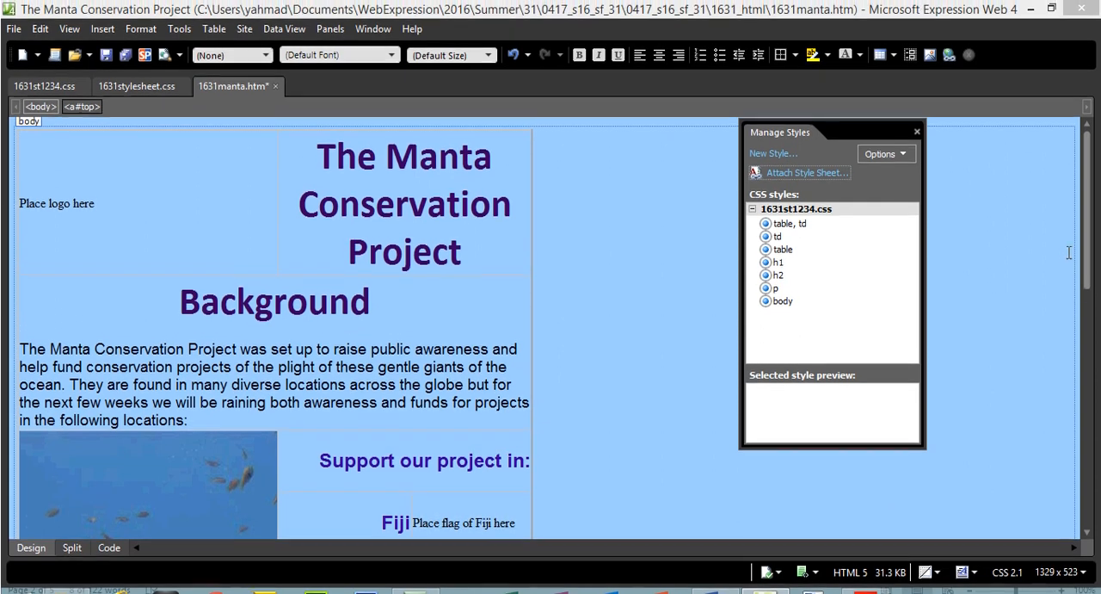
pyautogui.scroll(-10, 1065, 257)
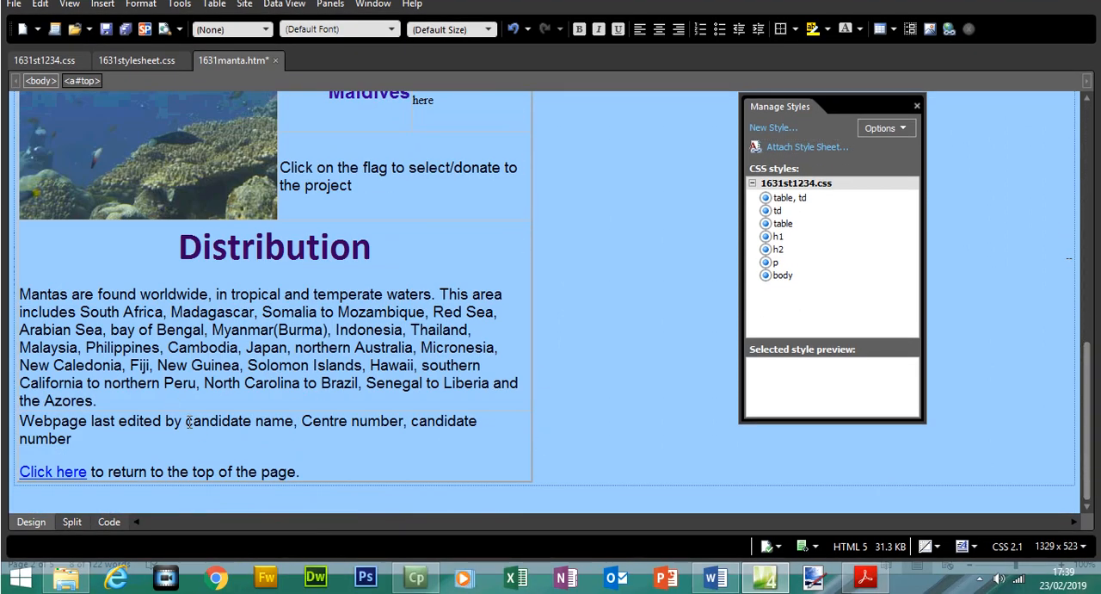
pyautogui.moveTo(186, 422); pyautogui.dragTo(79, 437)
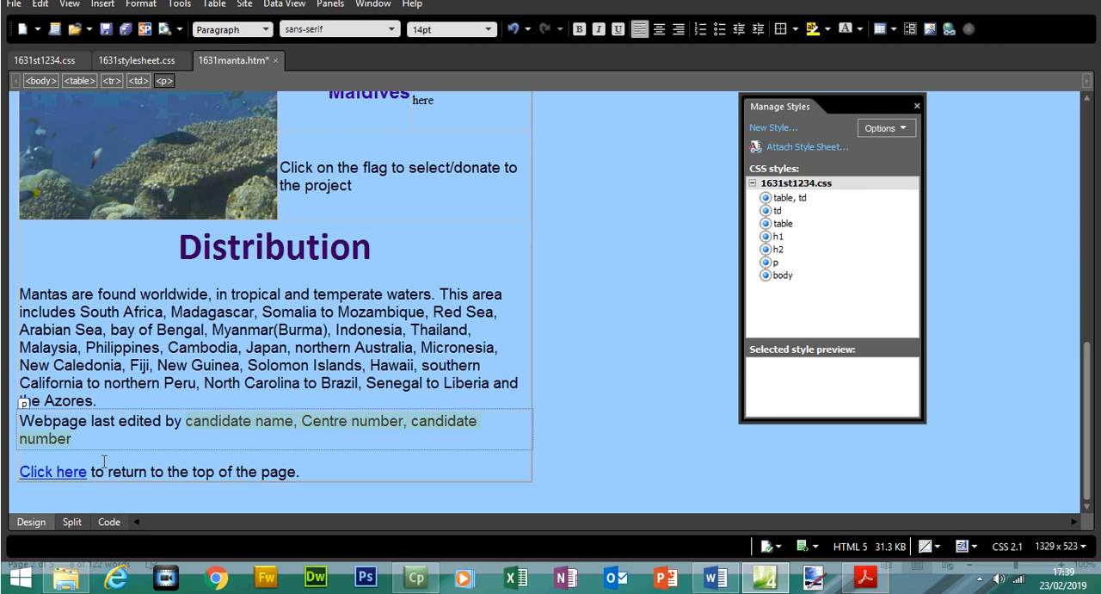
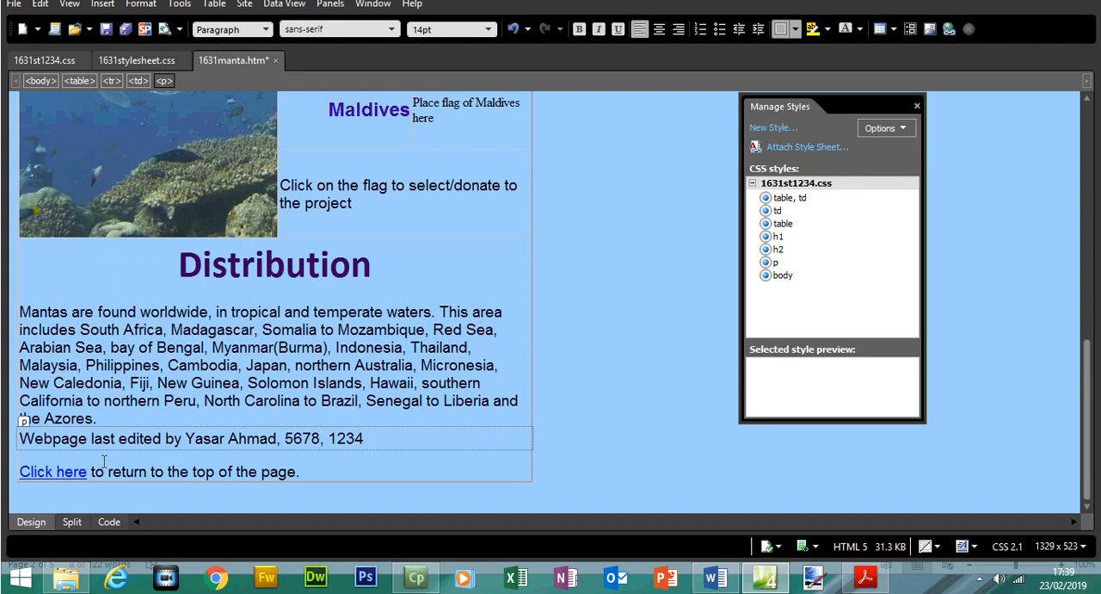
# Highlight the Question 6 instruction and the first Question 7 instruction about 1631logo.png in the exam paper.
pyautogui.click(866, 577)
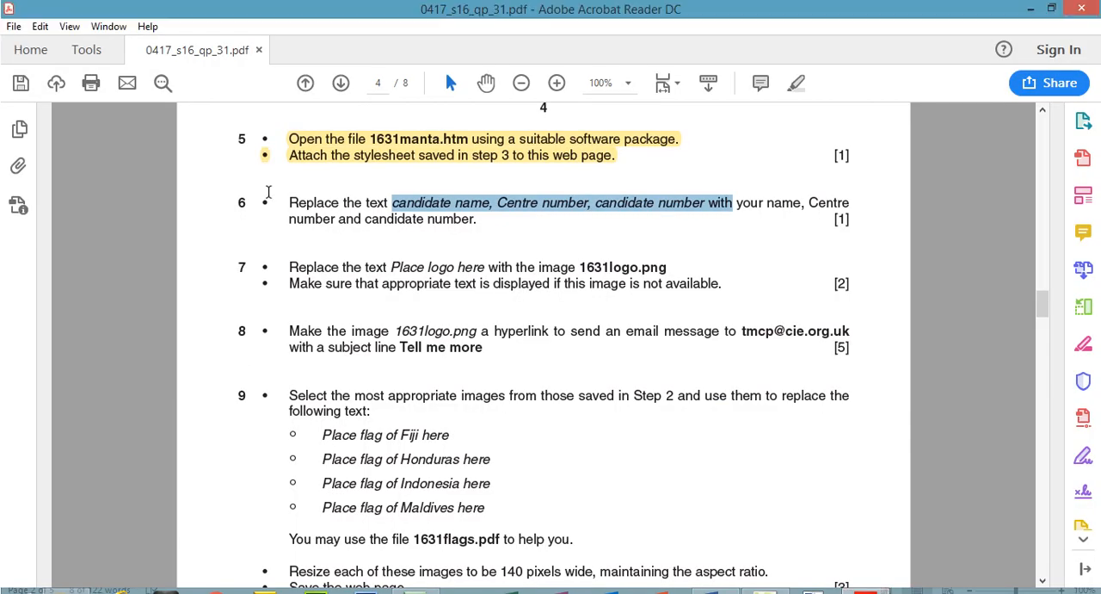
pyautogui.moveTo(286, 207); pyautogui.dragTo(478, 226)
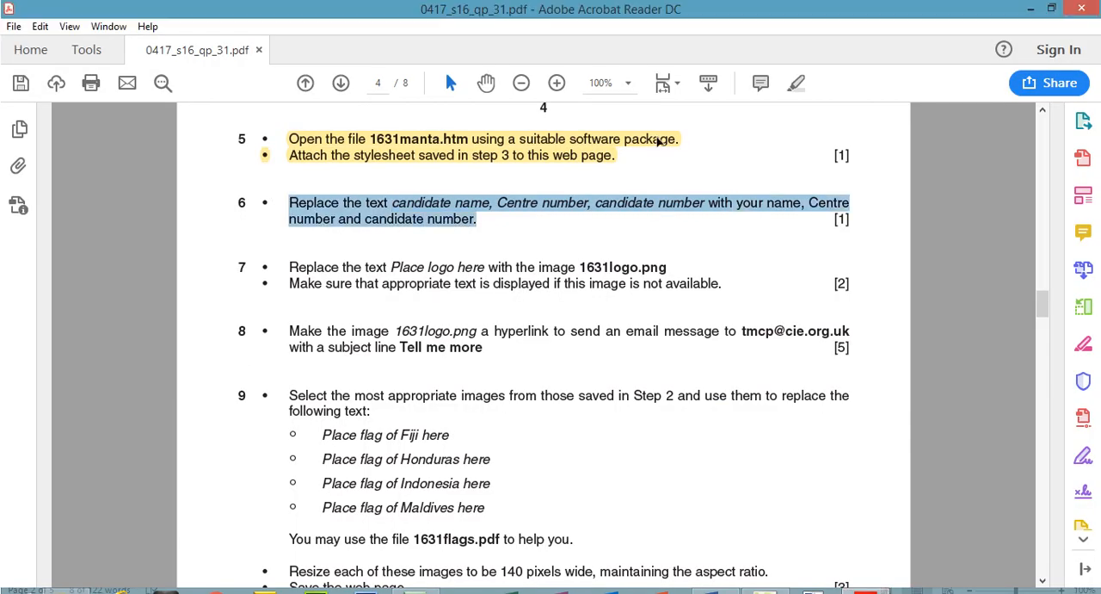
pyautogui.click(796, 83)
pyautogui.moveTo(289, 267); pyautogui.dragTo(673, 262)
pyautogui.click(793, 91)
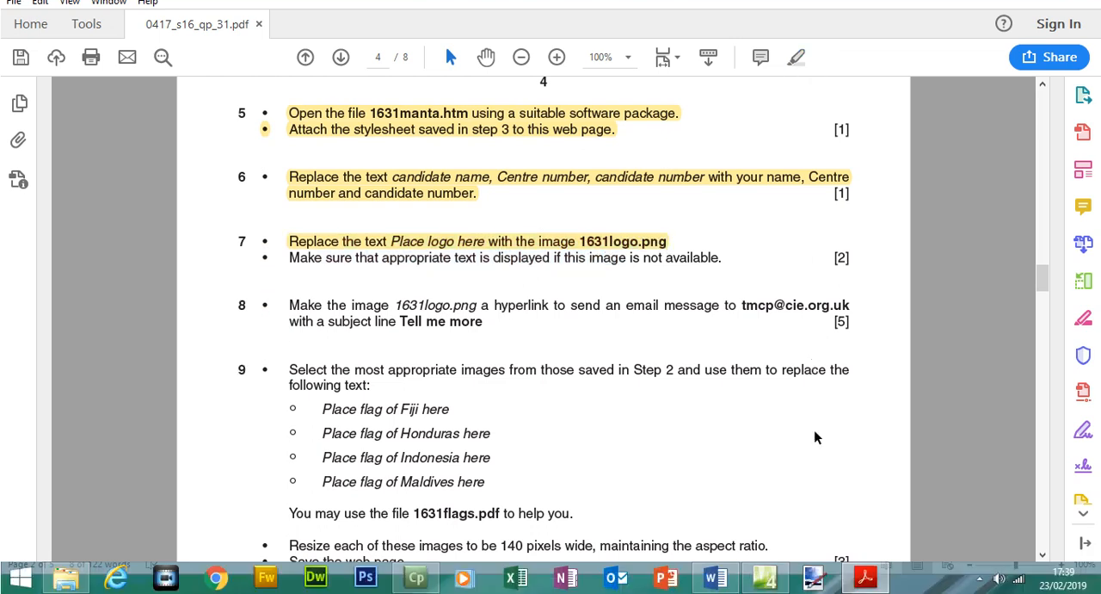
# Return to 1631manta.htm in Expression Web and delete the text "Place logo here" from the table's first cell.
pyautogui.click(870, 583)
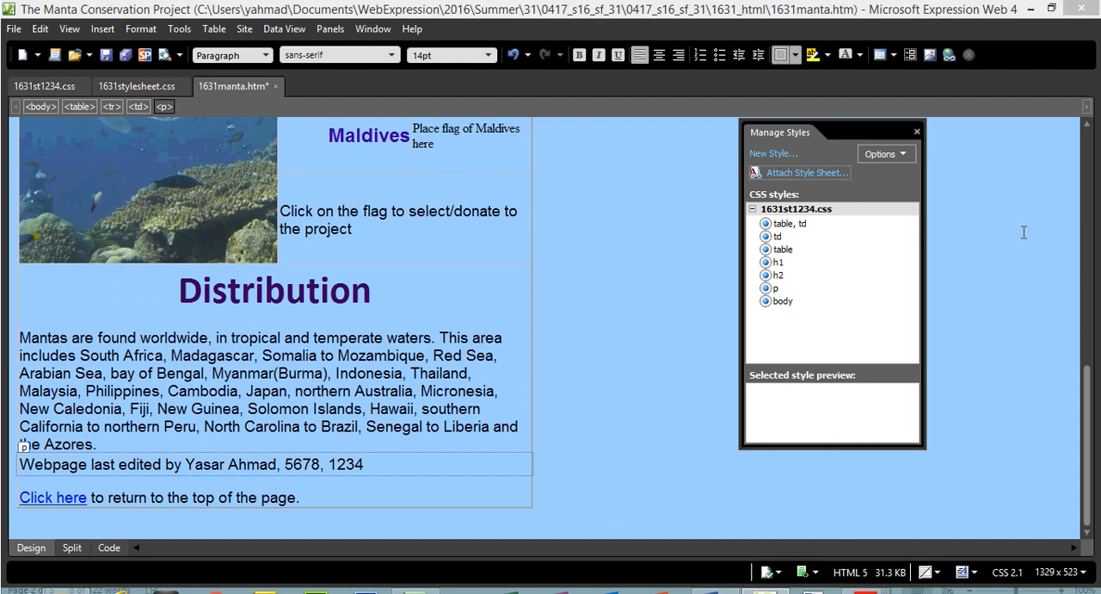
pyautogui.scroll(10, 242, 226)
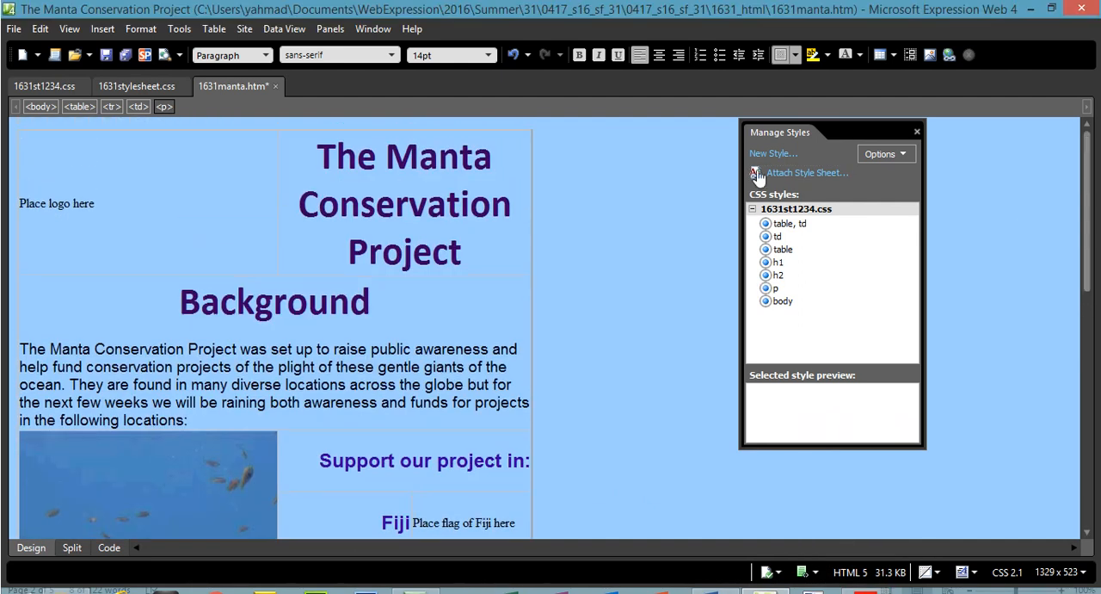
pyautogui.click(18, 204)
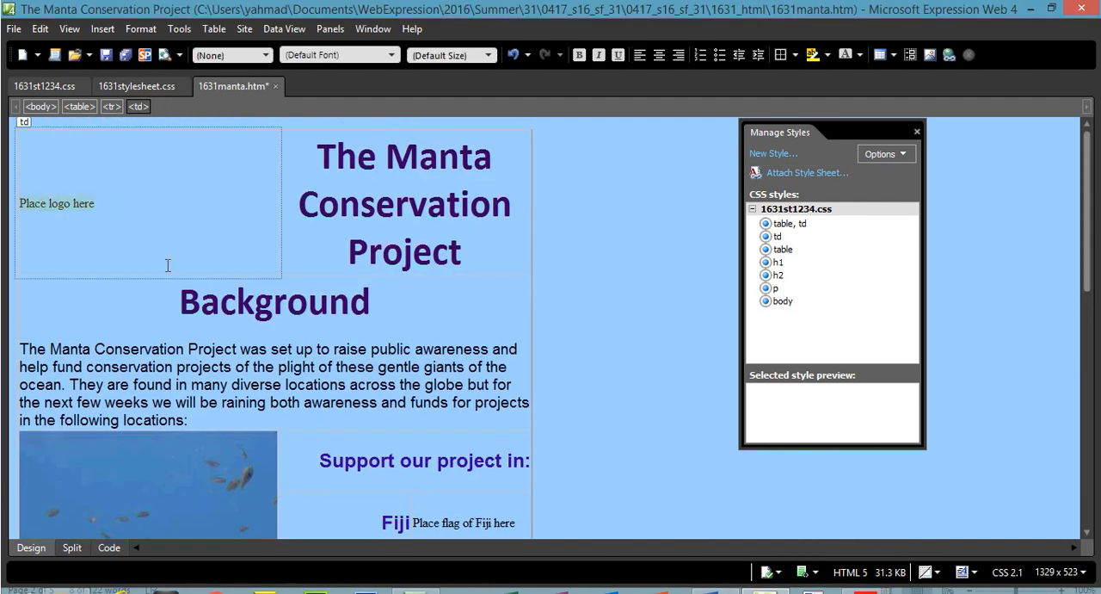
pyautogui.press('Delete')
# Start inserting a picture from file in the emptied logo cell, browse to the 2016 Summer 31 folder's 1631_html subfolder, and select 1631logo.
pyautogui.click(99, 31)
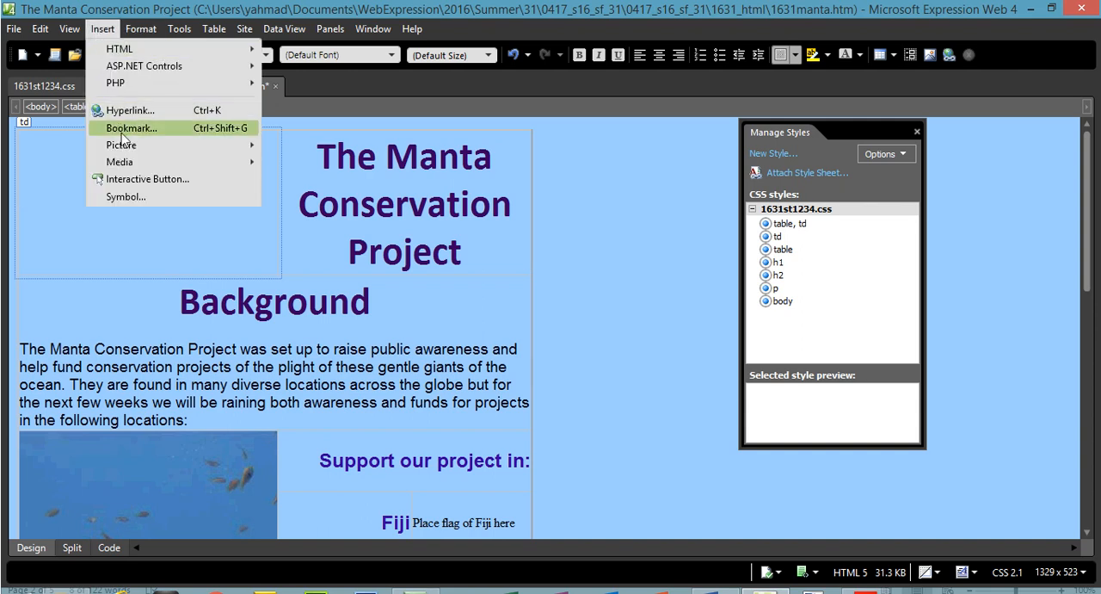
pyautogui.moveTo(247, 158)
pyautogui.click(297, 147)
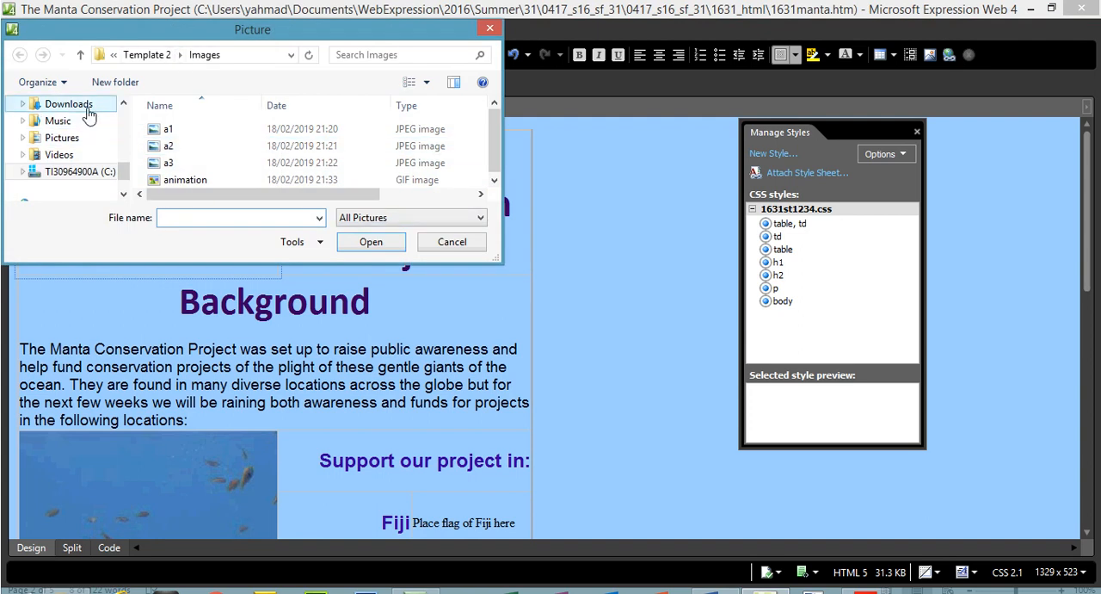
pyautogui.click(123, 103)
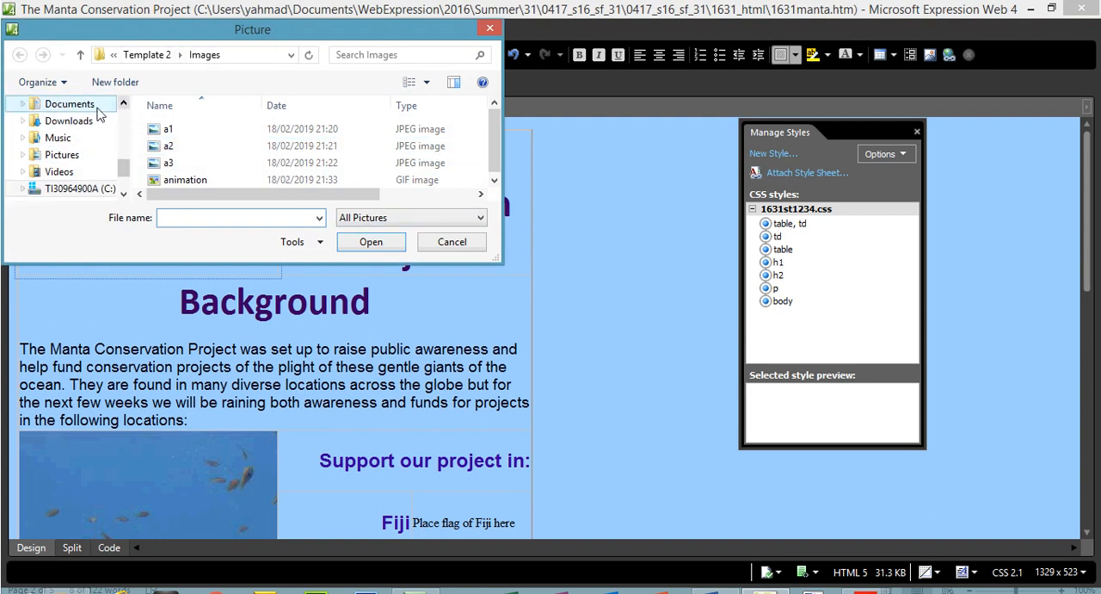
pyautogui.click(94, 105)
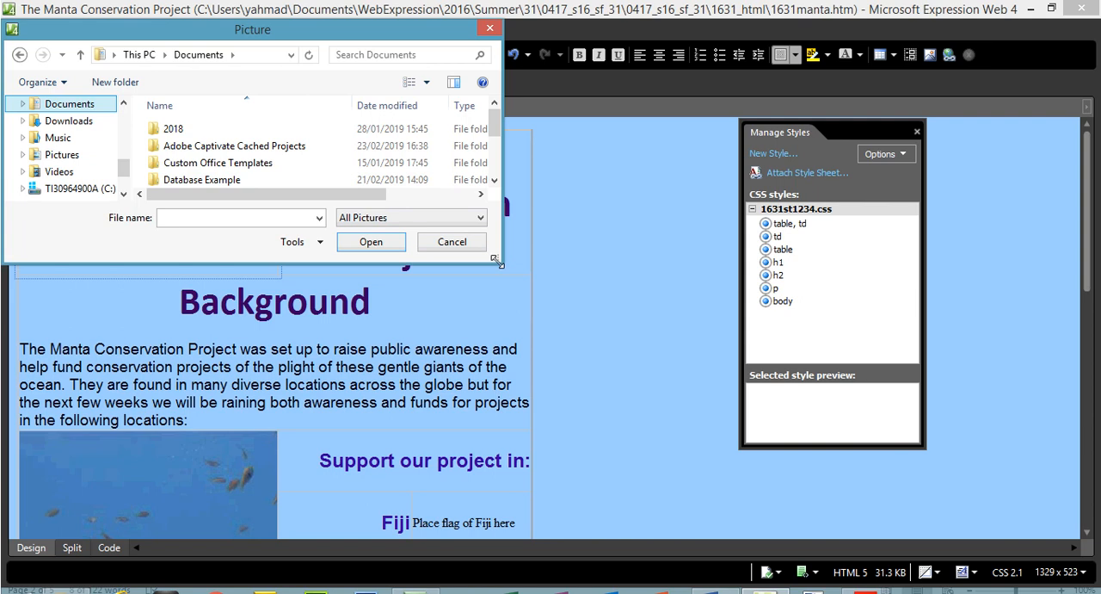
pyautogui.moveTo(497, 260); pyautogui.dragTo(611, 406)
pyautogui.doubleClick(193, 263)
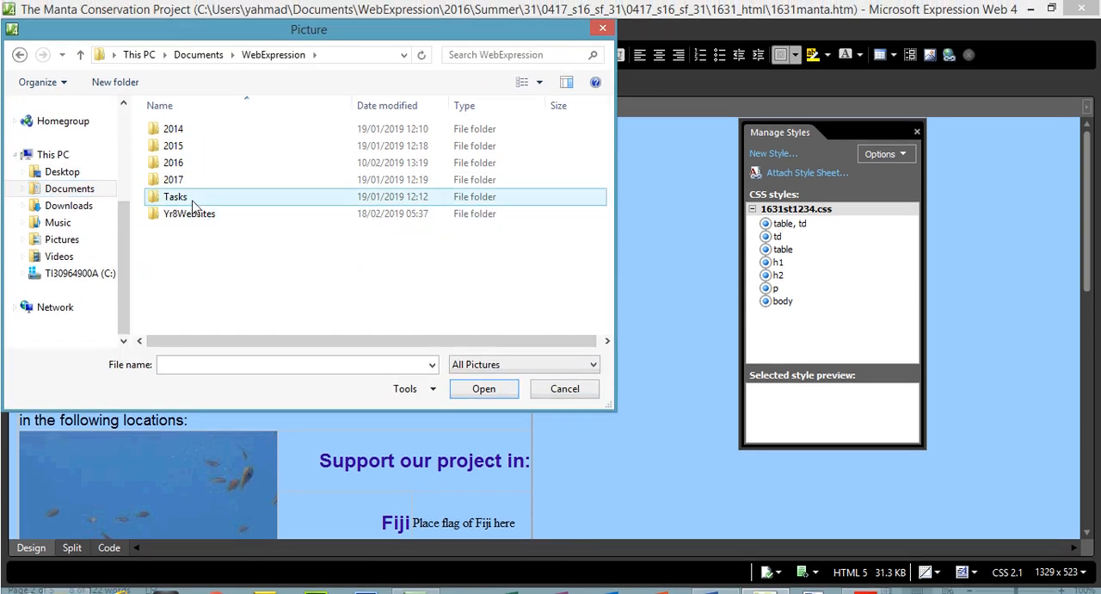
pyautogui.doubleClick(176, 162)
pyautogui.doubleClick(181, 146)
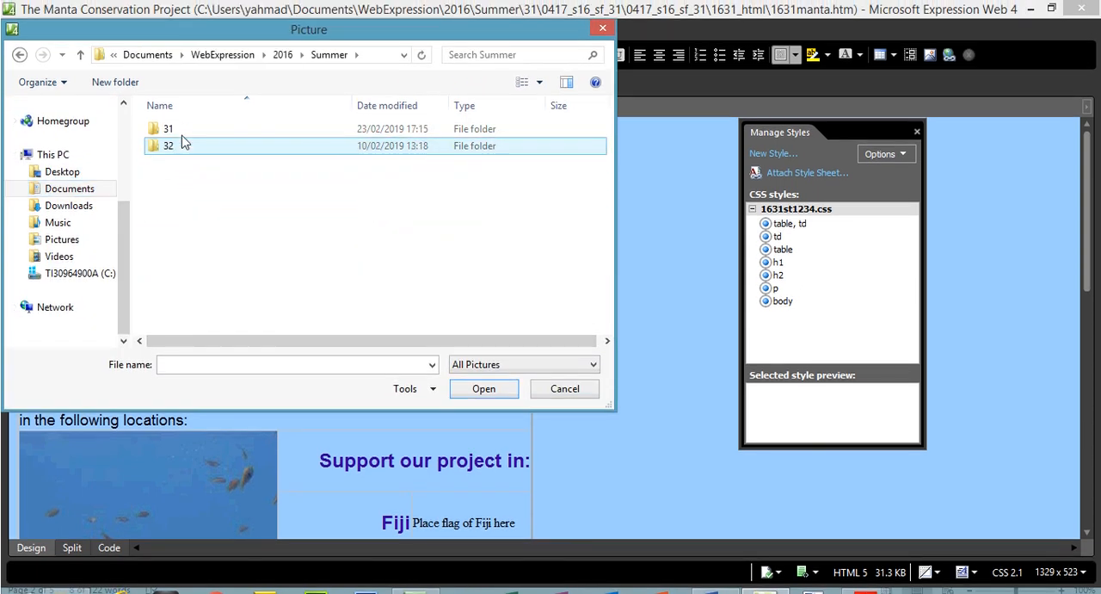
pyautogui.doubleClick(181, 133)
pyautogui.doubleClick(181, 136)
pyautogui.doubleClick(182, 137)
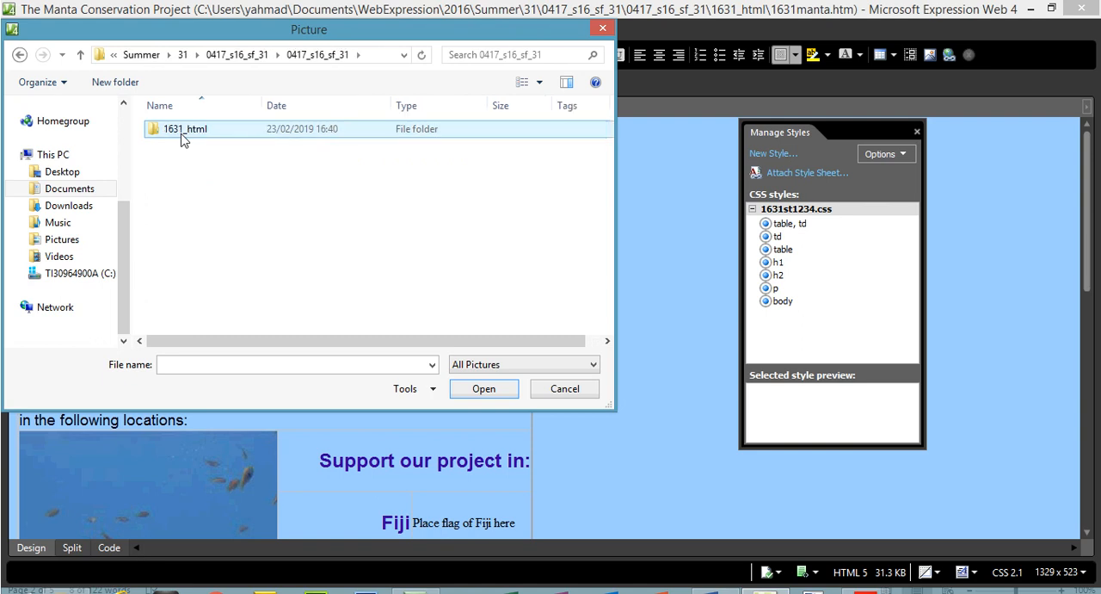
pyautogui.doubleClick(181, 138)
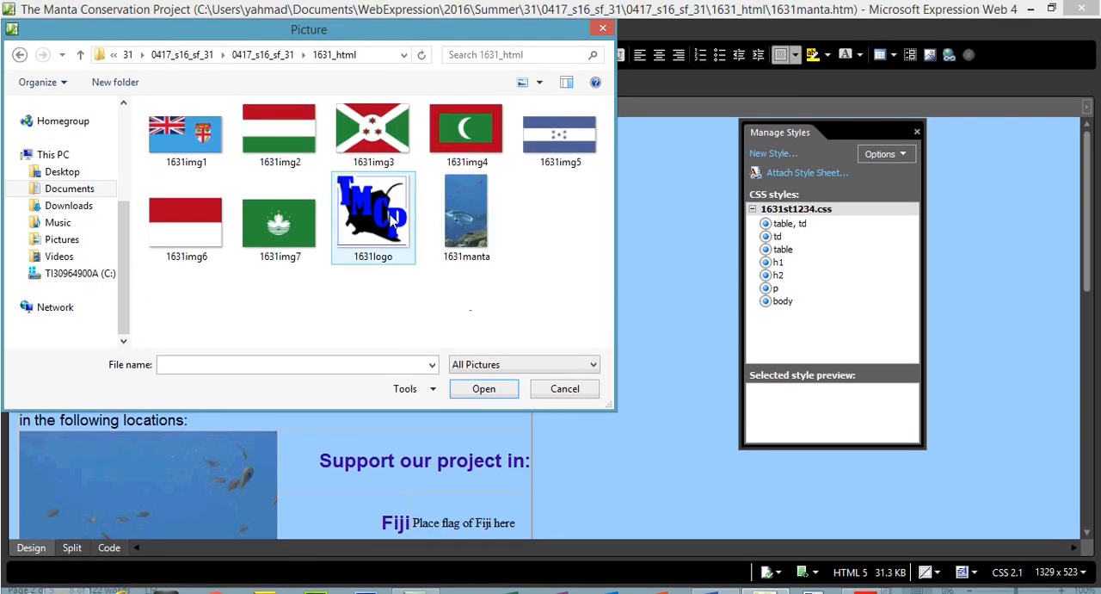
pyautogui.click(391, 221)
# Highlight the second Question 7 instruction, about text for an unavailable image, in the exam paper and return to Expression Web.
pyautogui.click(866, 578)
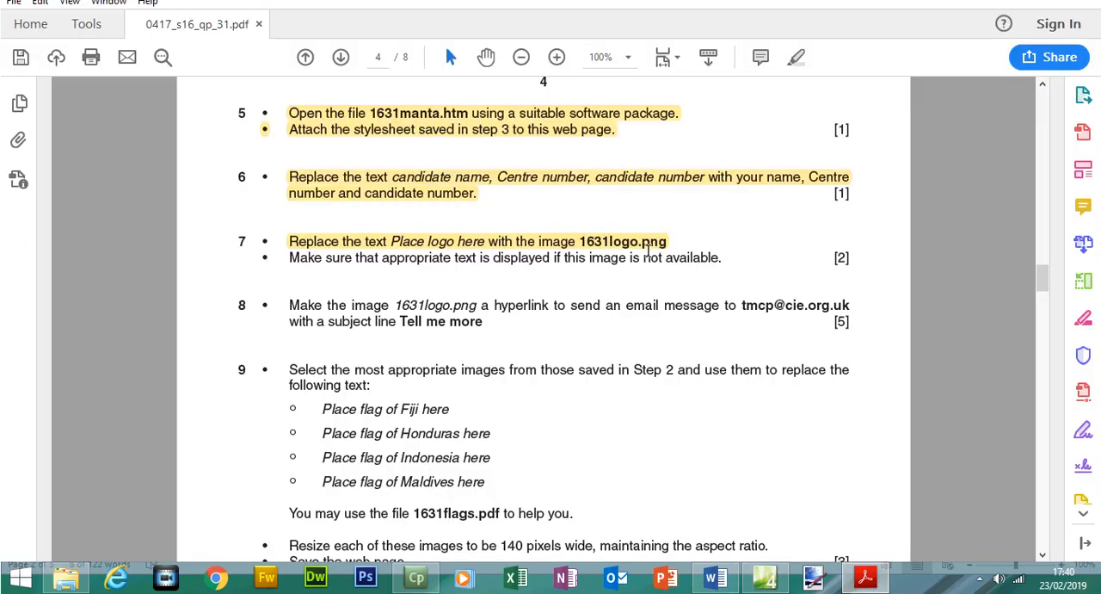
pyautogui.moveTo(289, 257); pyautogui.dragTo(747, 272)
pyautogui.hotkey('alt', 'Tab')
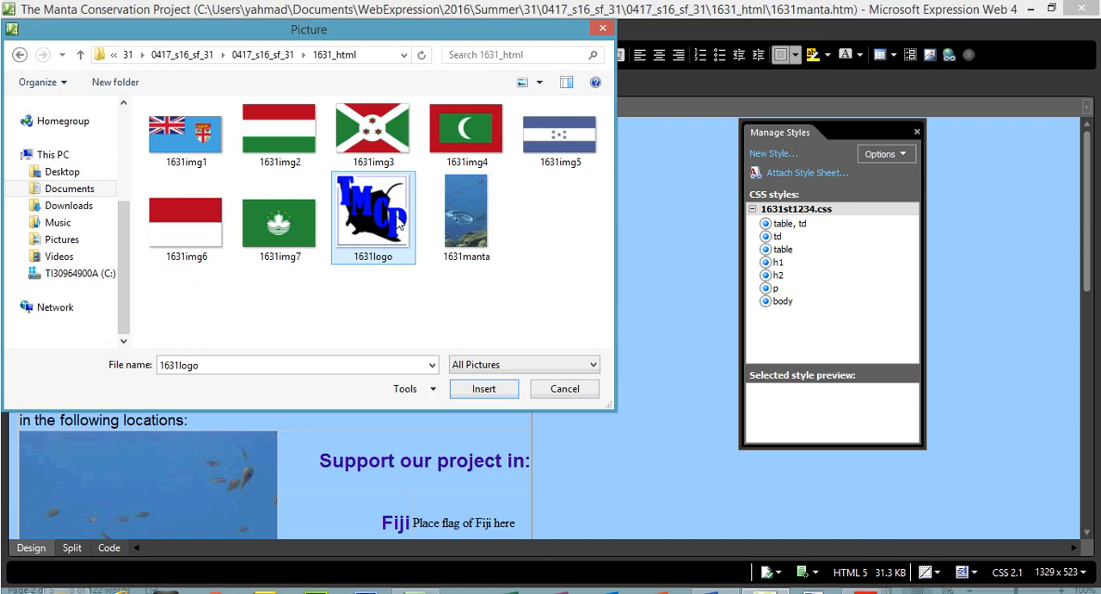
# Insert the 1631logo image into the table's first cell with the alternate text "logo".
pyautogui.doubleClick(398, 222)
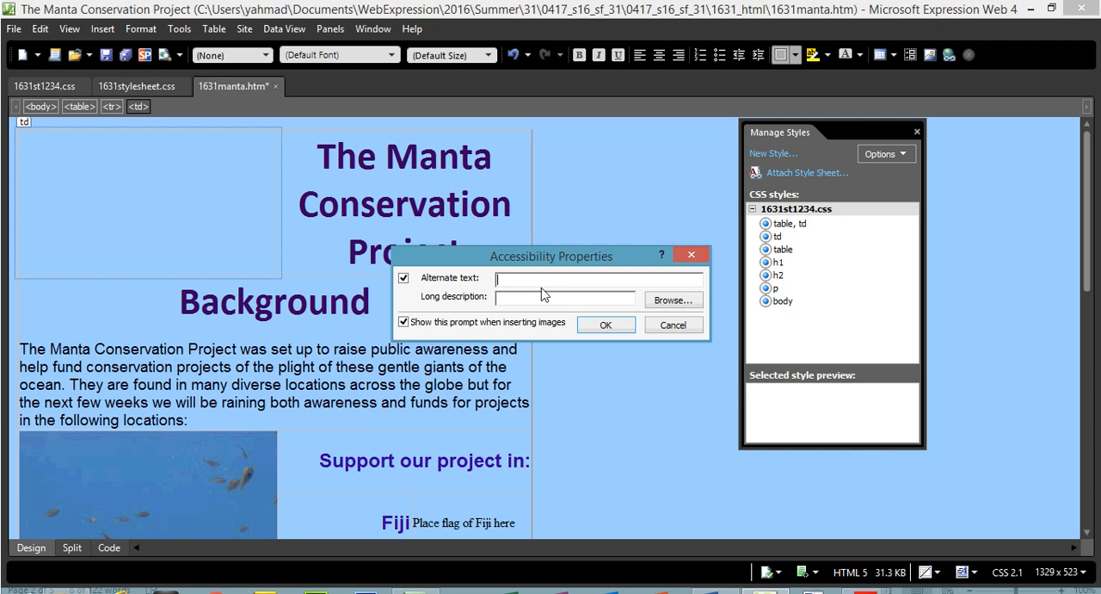
pyautogui.write('logo')
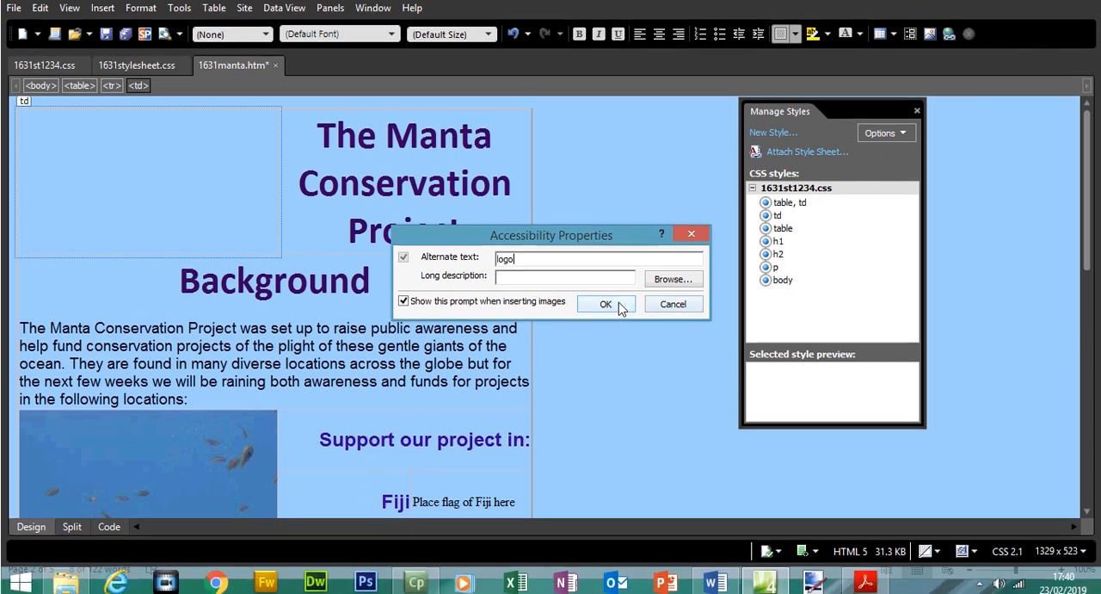
pyautogui.click(609, 324)
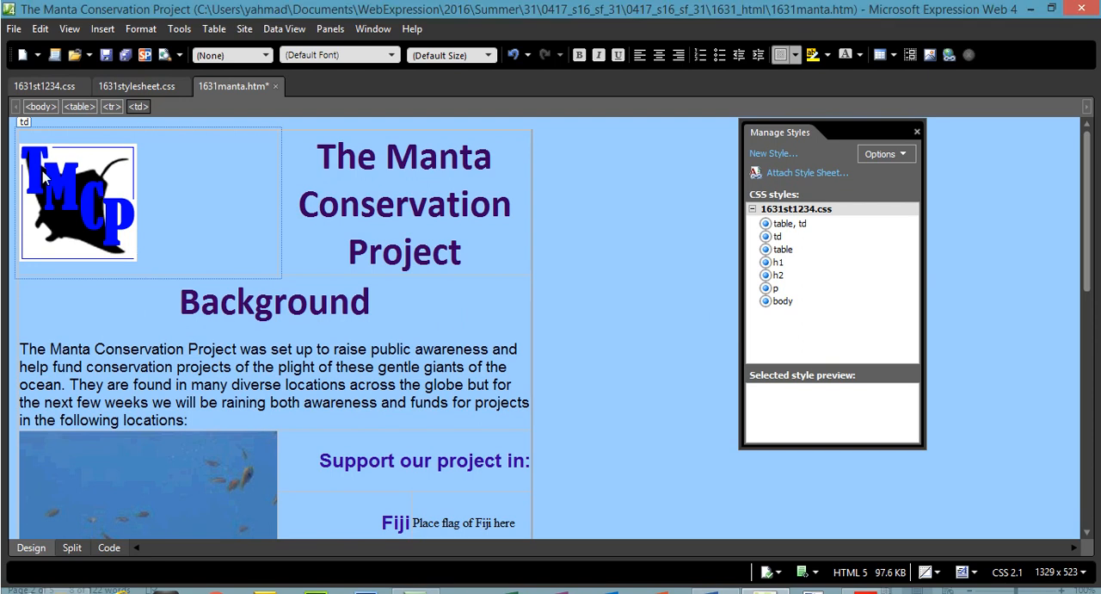
# Select the inserted logo, examine its img tag in the page's HTML code, and return to the design view.
pyautogui.click(94, 183)
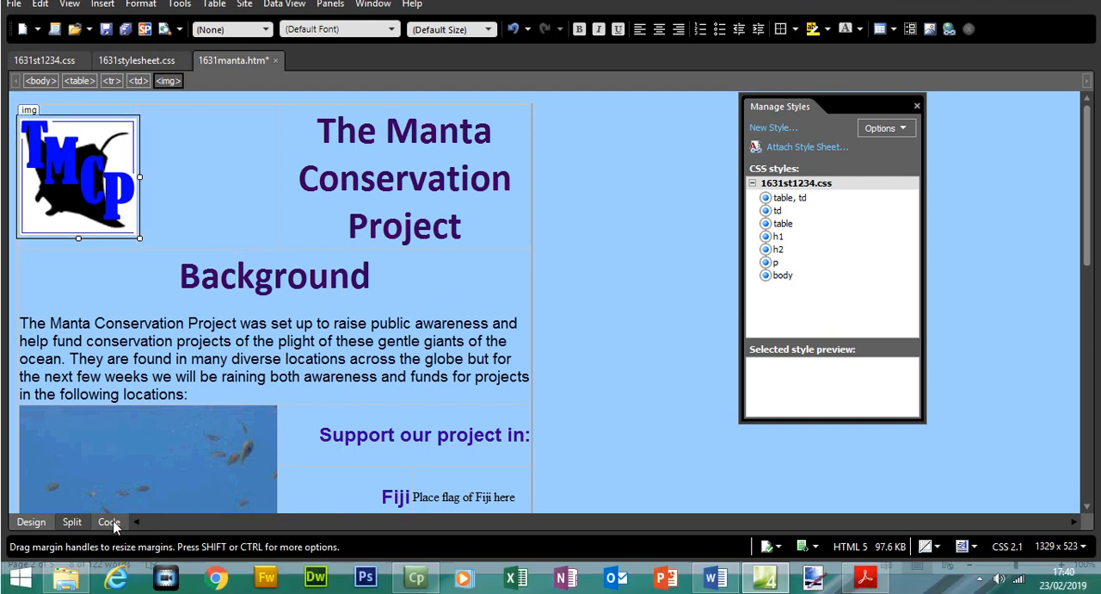
pyautogui.click(109, 521)
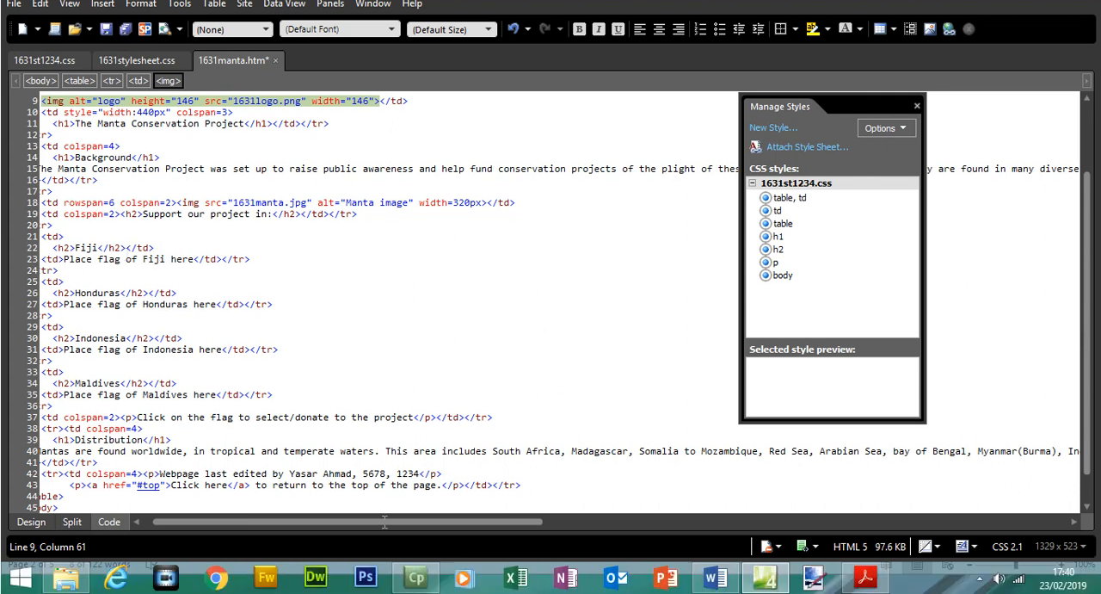
pyautogui.moveTo(385, 522); pyautogui.dragTo(375, 522)
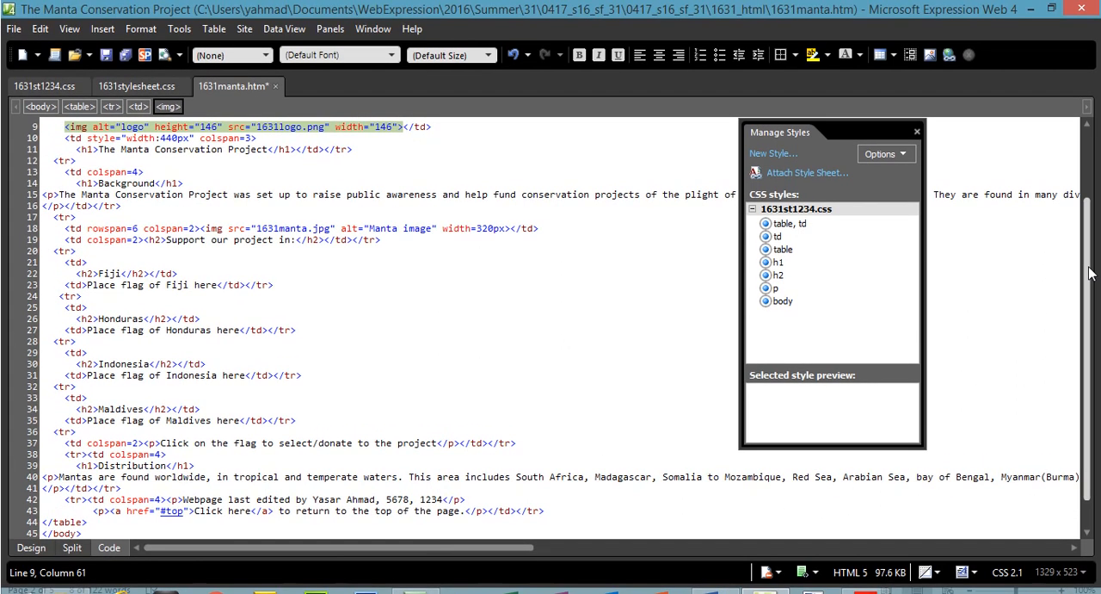
pyautogui.scroll(3, 1089, 274)
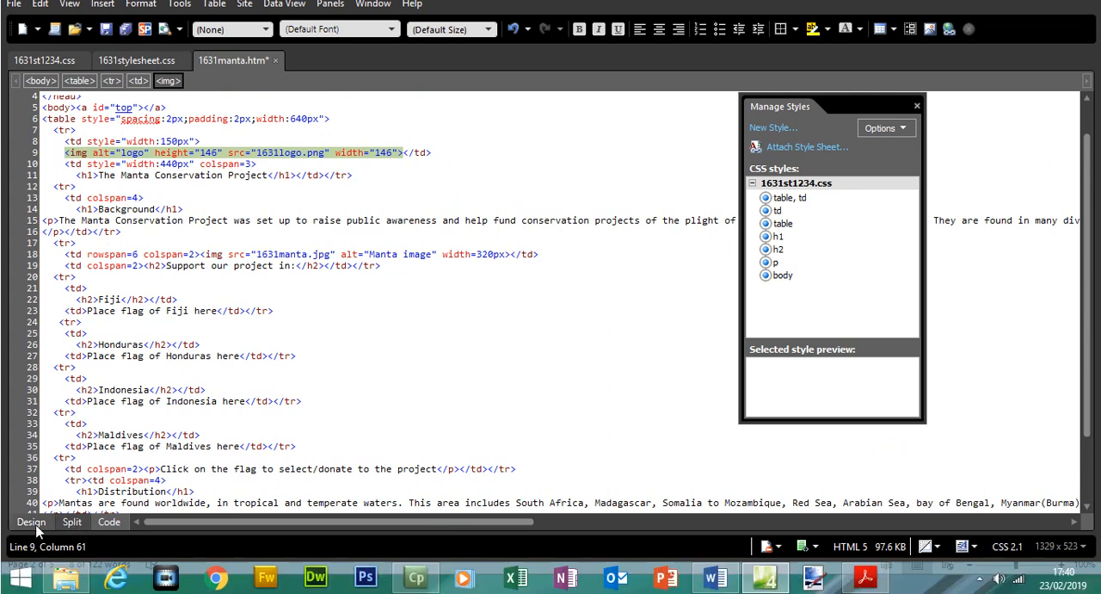
pyautogui.click(32, 547)
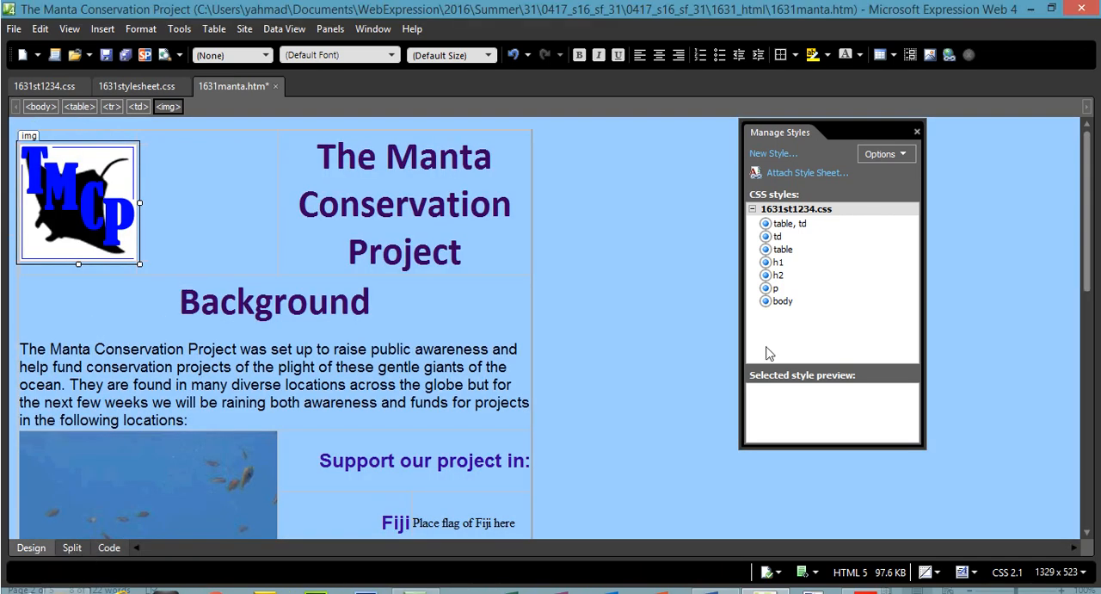
# Read the Question 8 instruction about the 1631logo.png hyperlink in the exam paper and return to the web page.
pyautogui.click(866, 578)
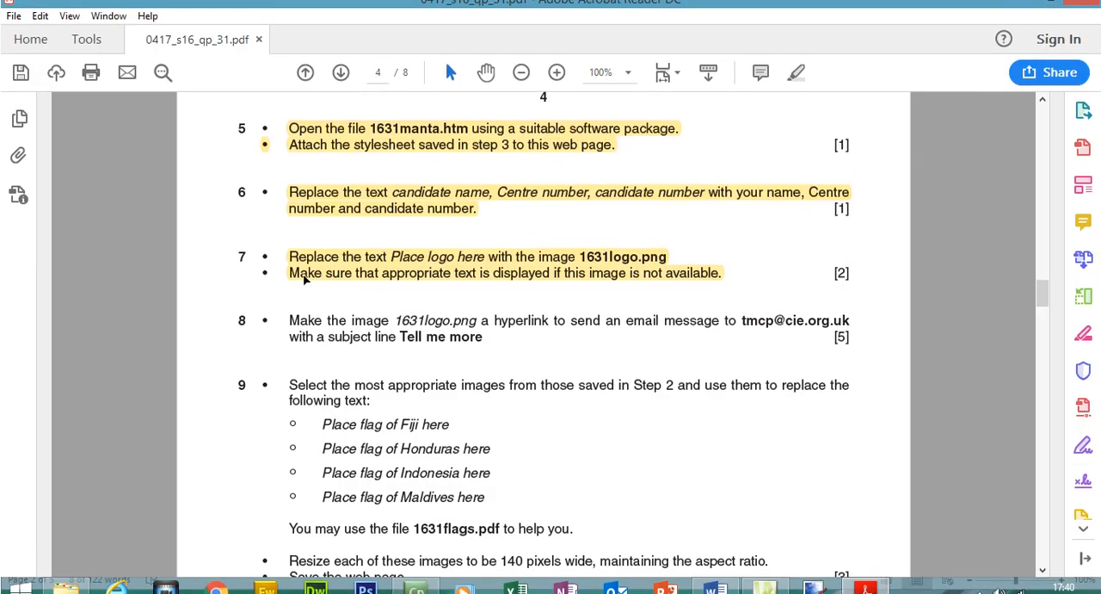
pyautogui.moveTo(292, 307); pyautogui.dragTo(415, 315)
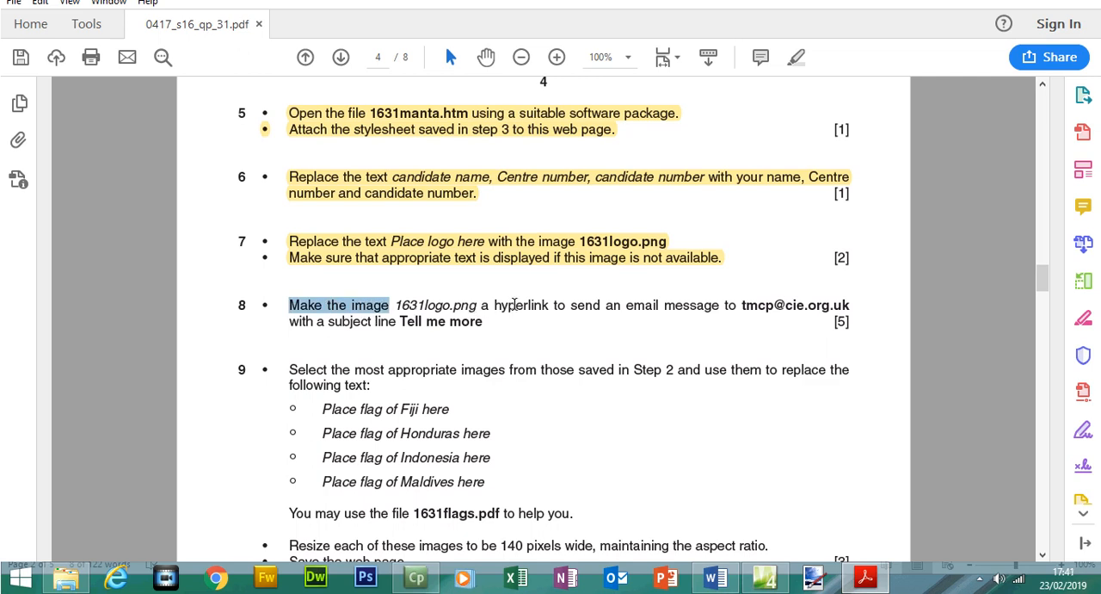
pyautogui.click(559, 303)
pyautogui.click(865, 578)
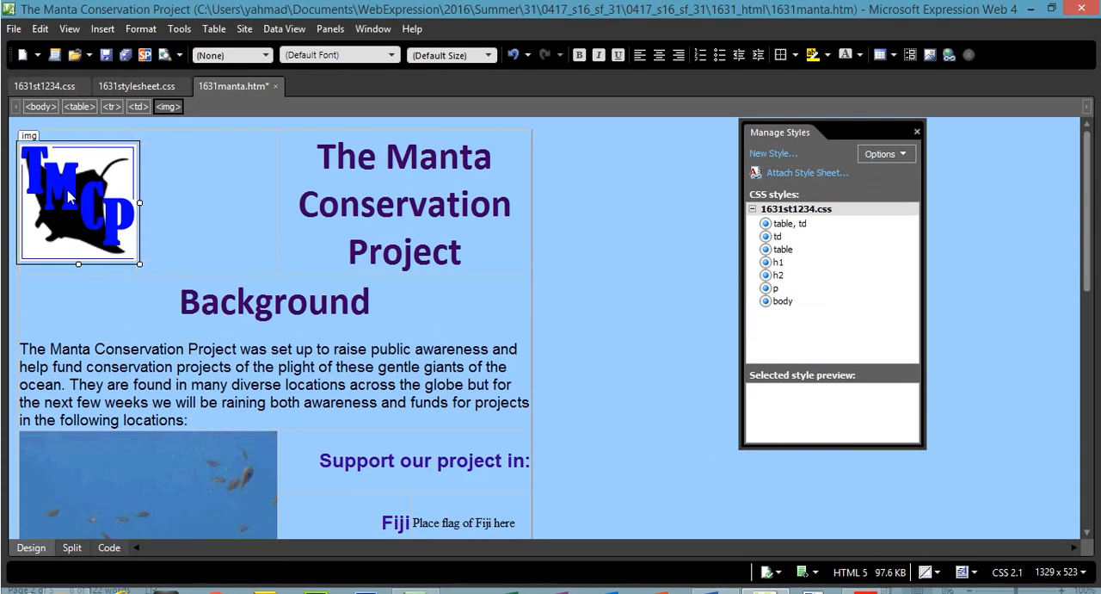
# Start a hyperlink on the logo image as an e-mail link and fill in the recipient e-mail address copied from Question 8.
pyautogui.rightClick(70, 189)
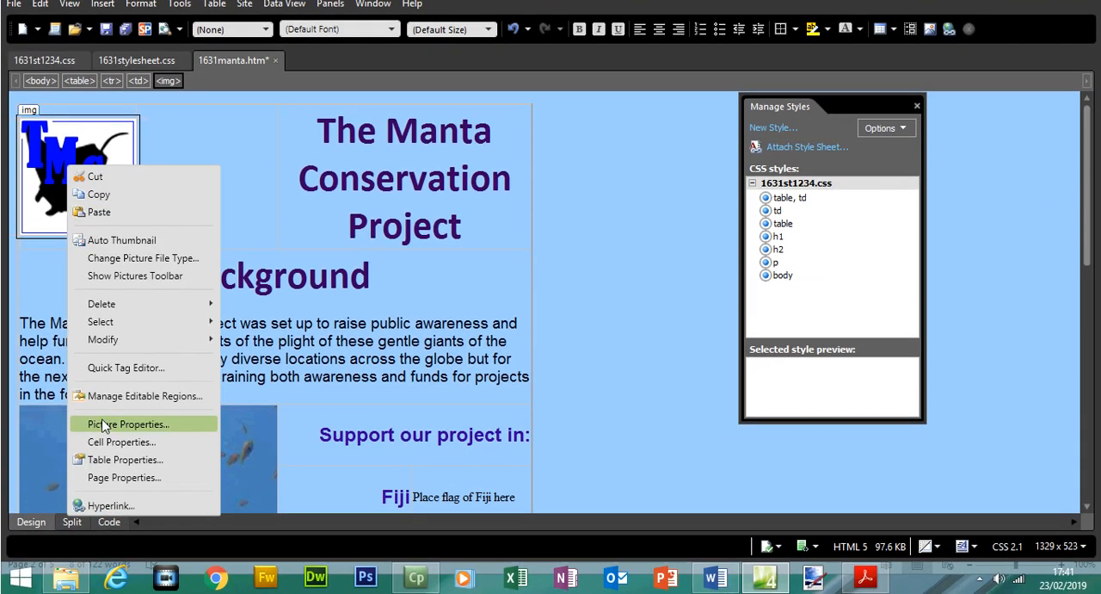
pyautogui.click(110, 505)
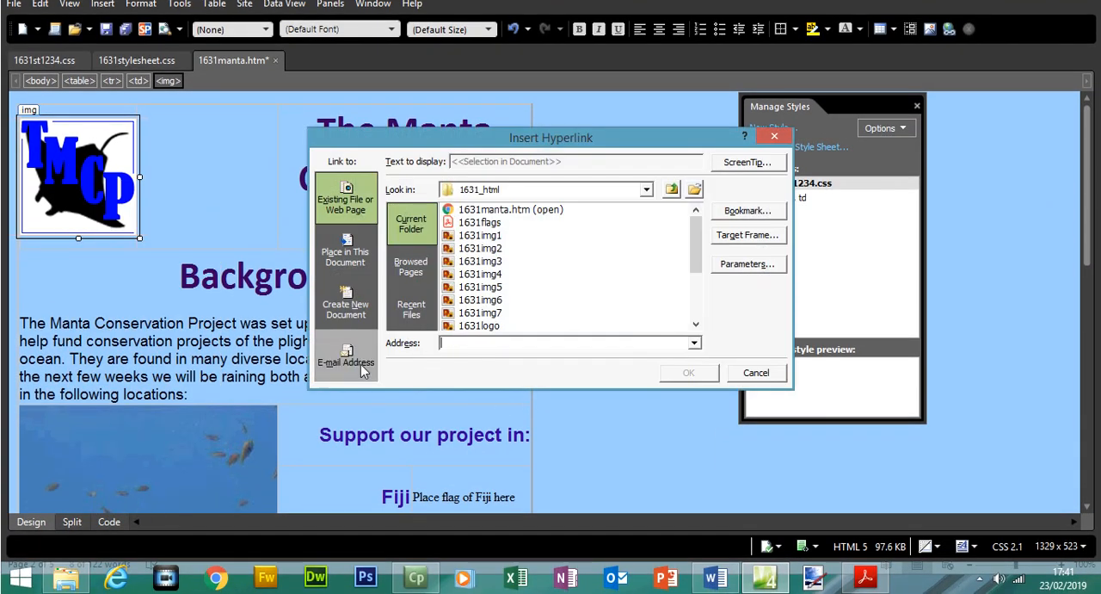
pyautogui.click(866, 578)
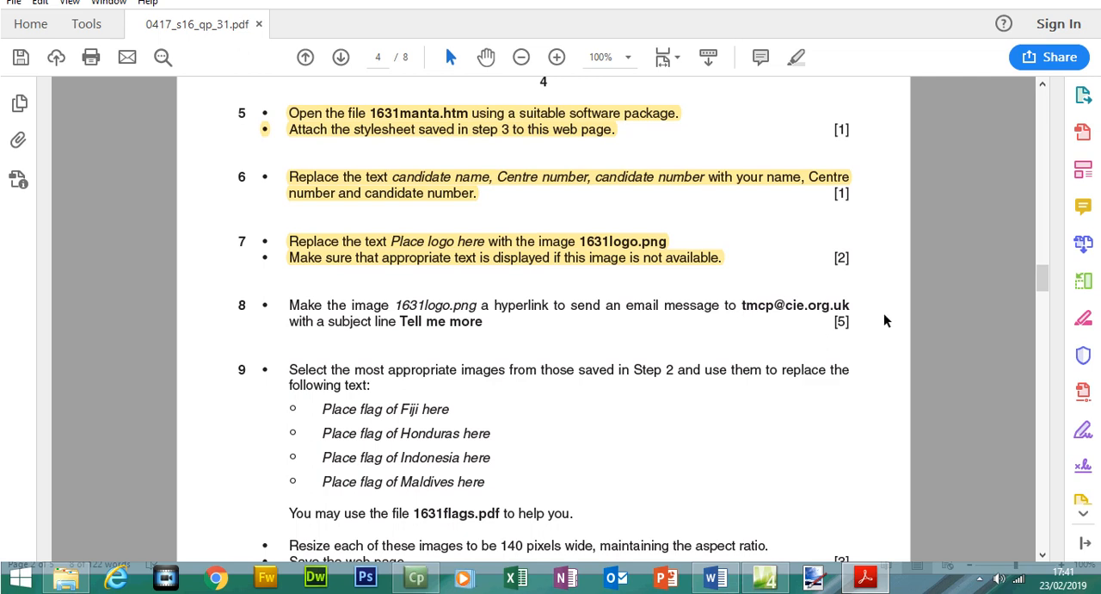
pyautogui.moveTo(854, 304); pyautogui.dragTo(741, 308)
pyautogui.rightClick(757, 310)
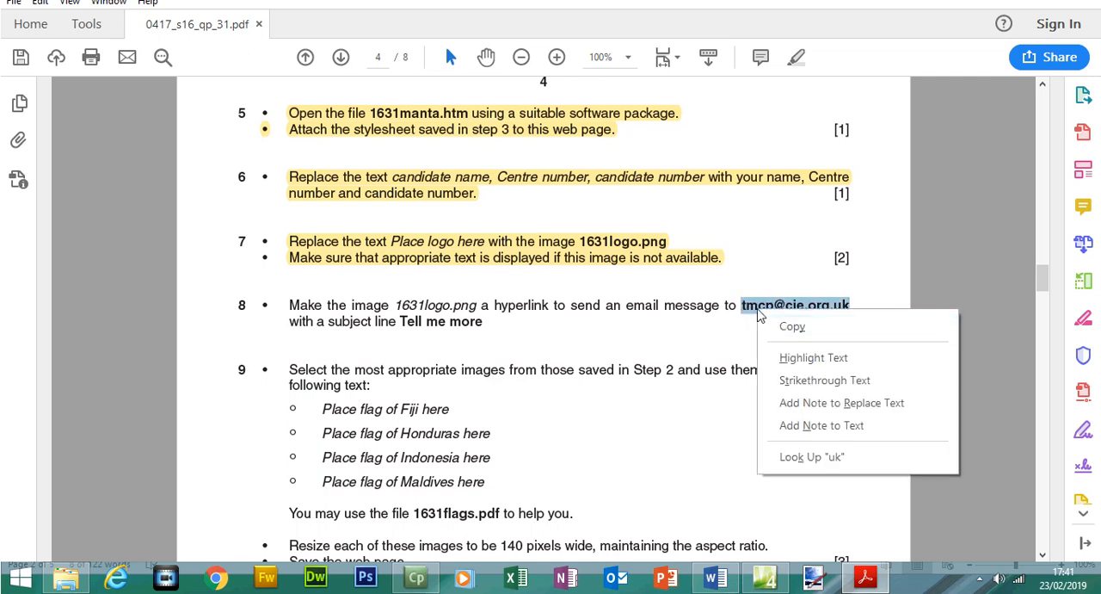
pyautogui.click(790, 327)
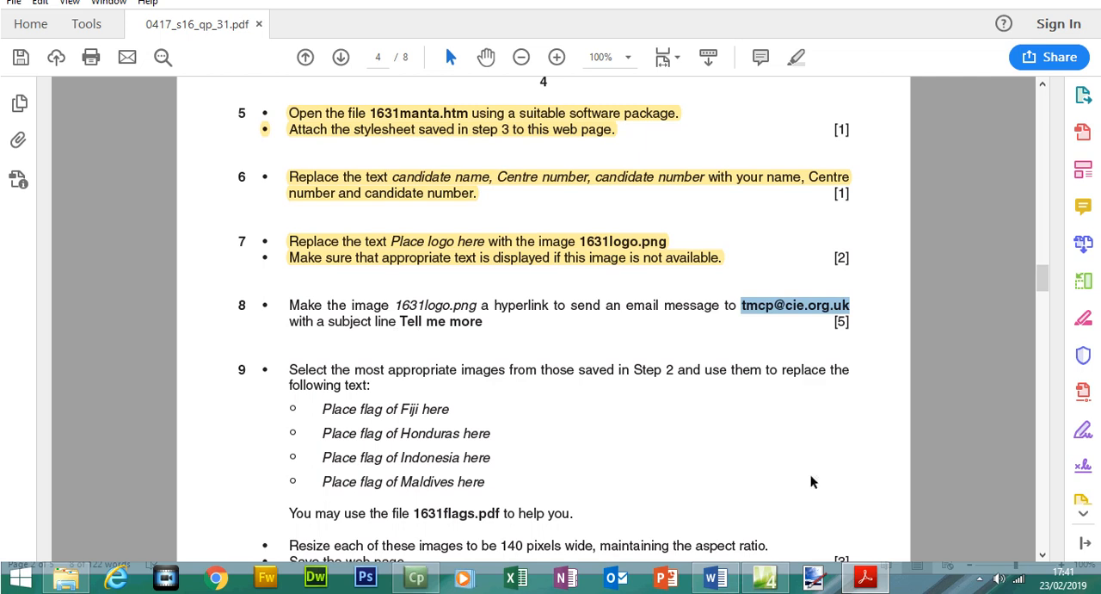
pyautogui.click(315, 577)
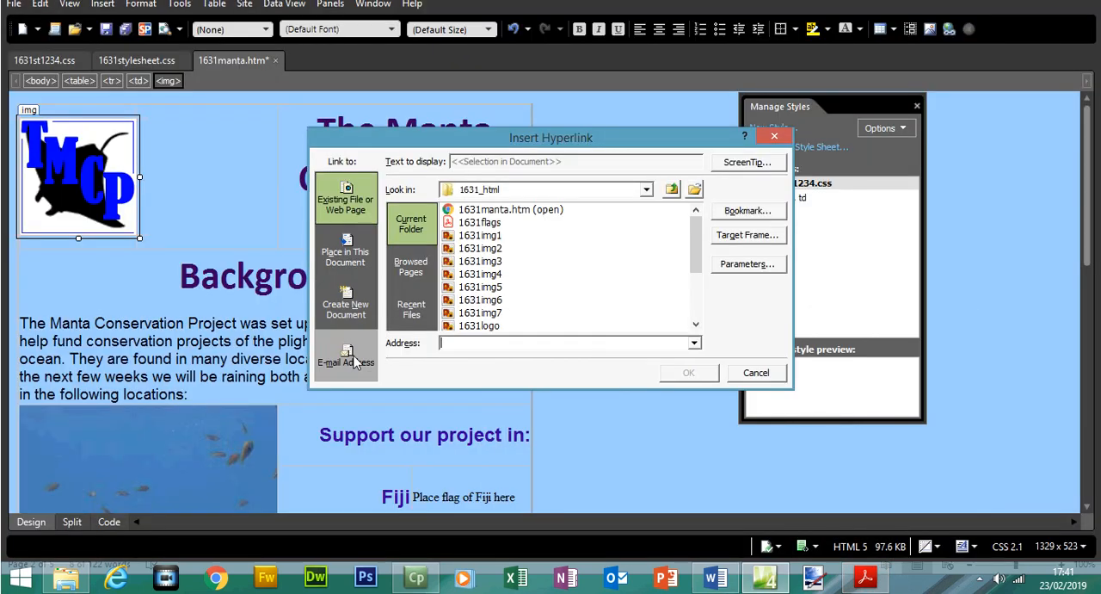
pyautogui.click(352, 359)
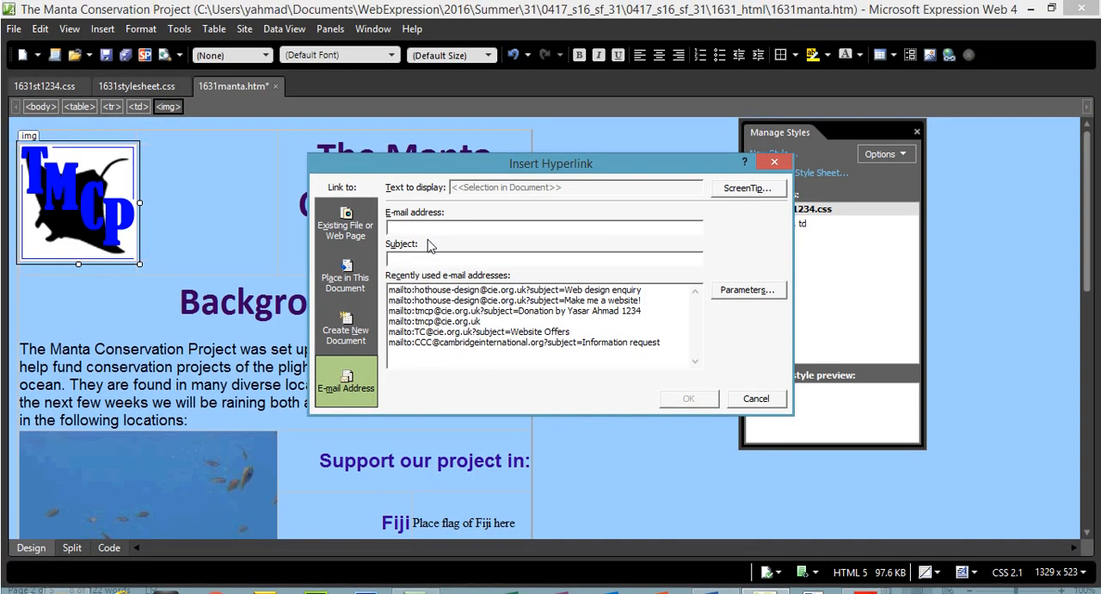
pyautogui.hotkey('ctrl', 'v')
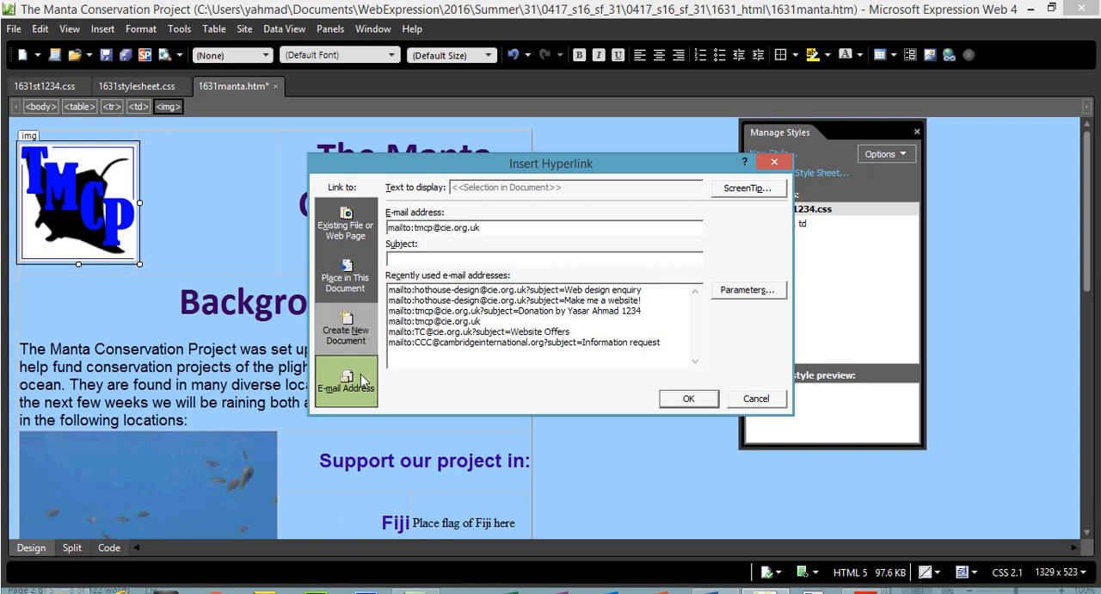
# Copy the subject line "Tell me more" from Question 8 into the hyperlink's subject and apply the link to the logo.
pyautogui.click(425, 257)
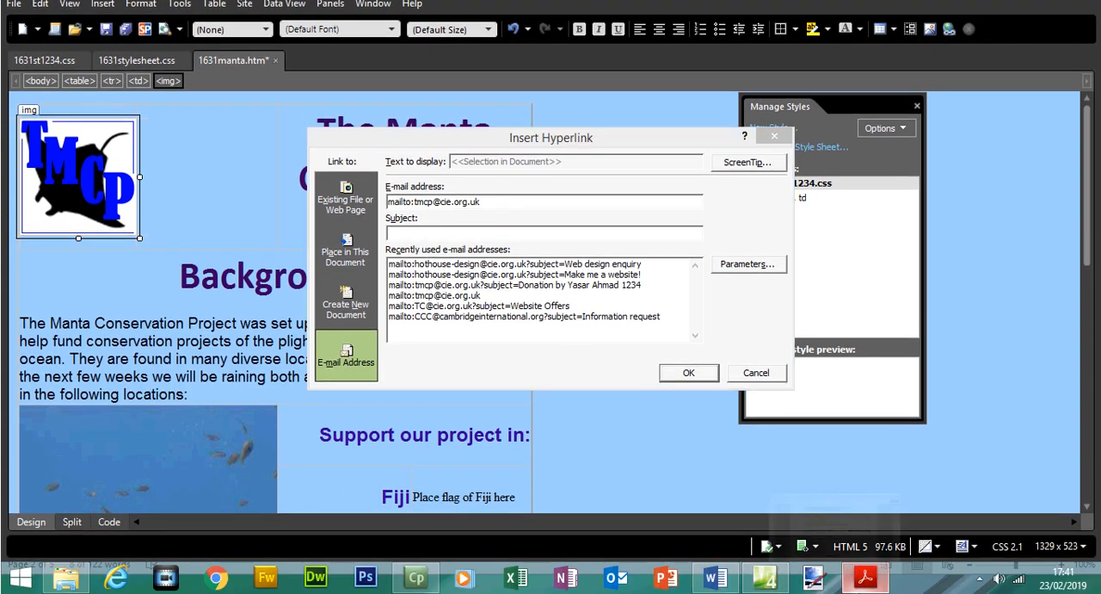
pyautogui.click(866, 576)
pyautogui.moveTo(401, 321); pyautogui.dragTo(482, 323)
pyautogui.rightClick(469, 324)
pyautogui.click(492, 342)
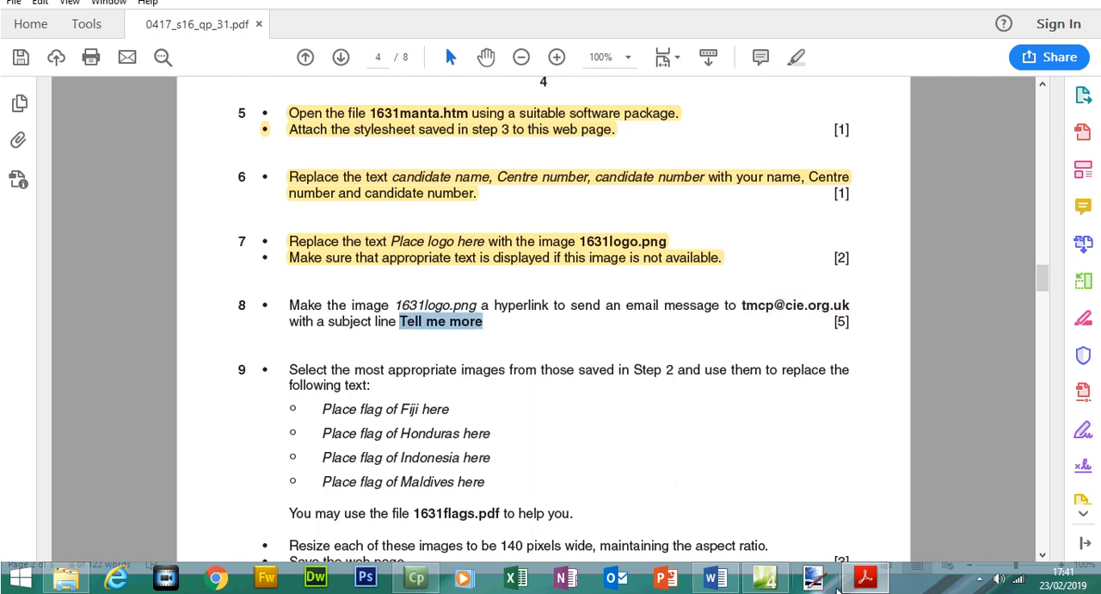
pyautogui.click(814, 576)
pyautogui.hotkey('ctrl', 'v')
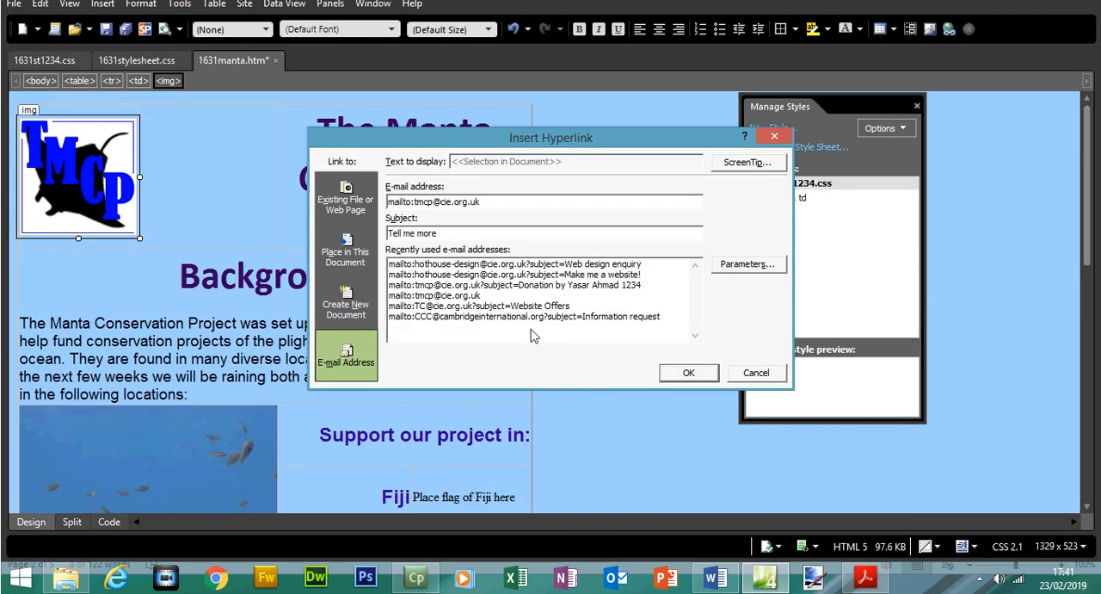
pyautogui.click(688, 374)
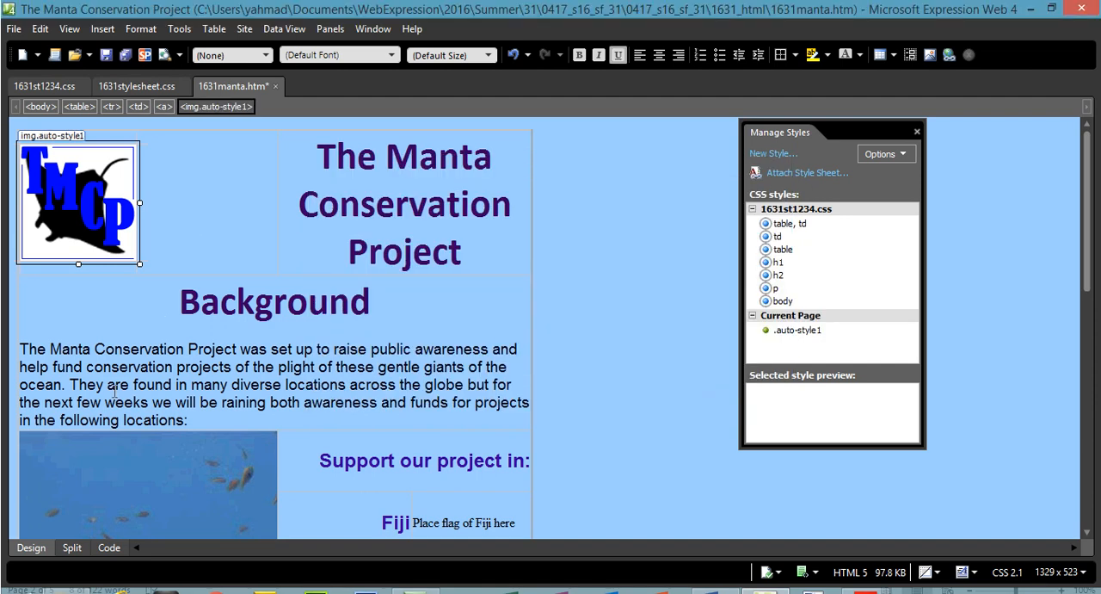
# Examine the logo's mailto link in the HTML code, checking the e-mail address, the question mark and the subject text.
pyautogui.click(109, 520)
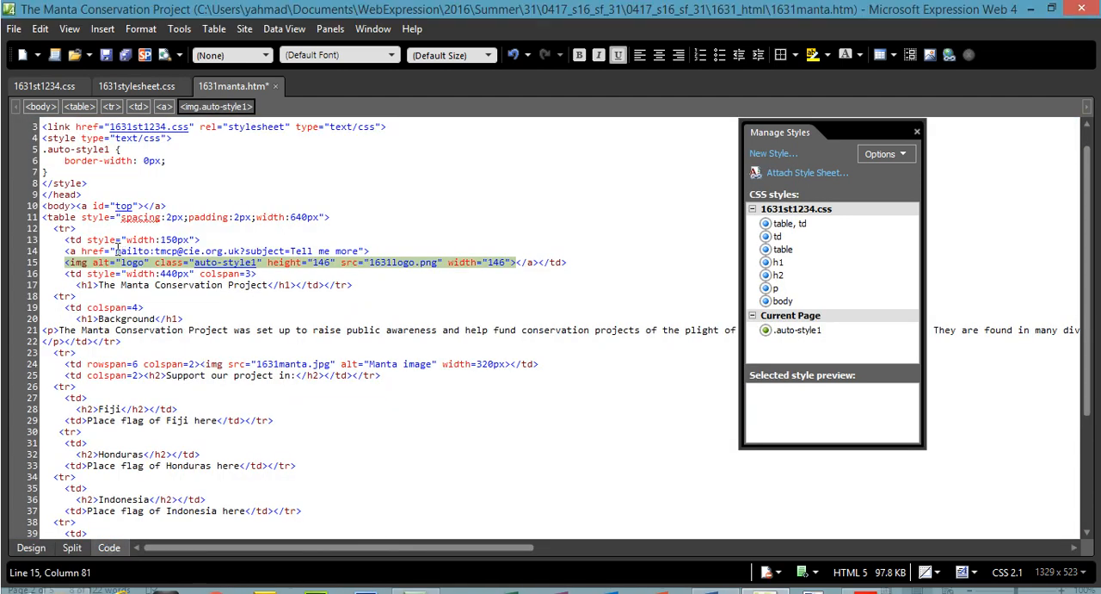
pyautogui.click(112, 251)
pyautogui.moveTo(127, 256); pyautogui.dragTo(207, 258)
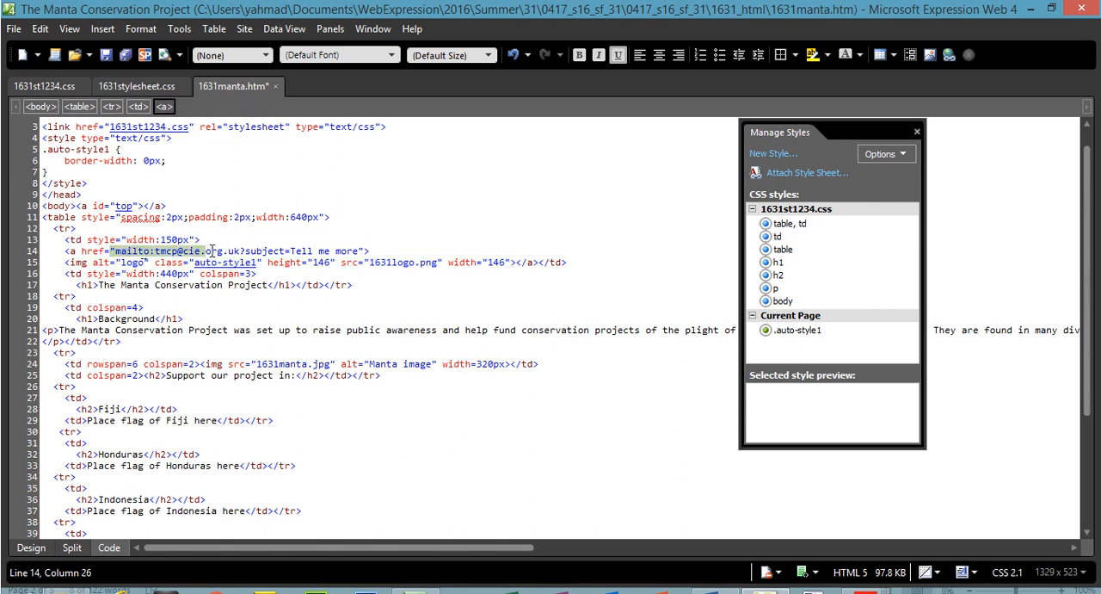
pyautogui.click(242, 250)
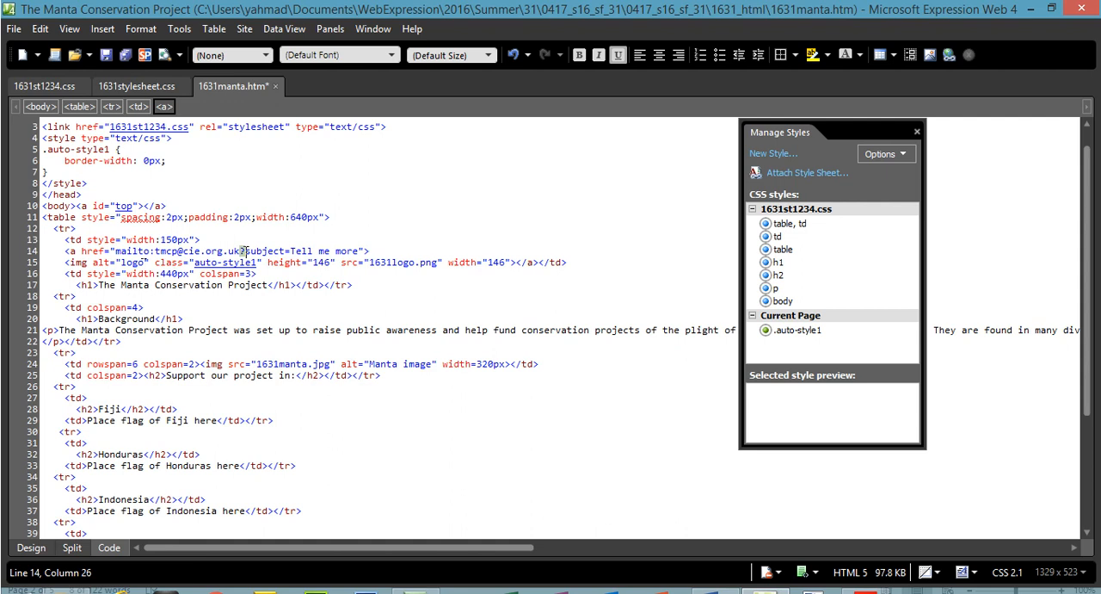
pyautogui.moveTo(252, 252); pyautogui.dragTo(355, 255)
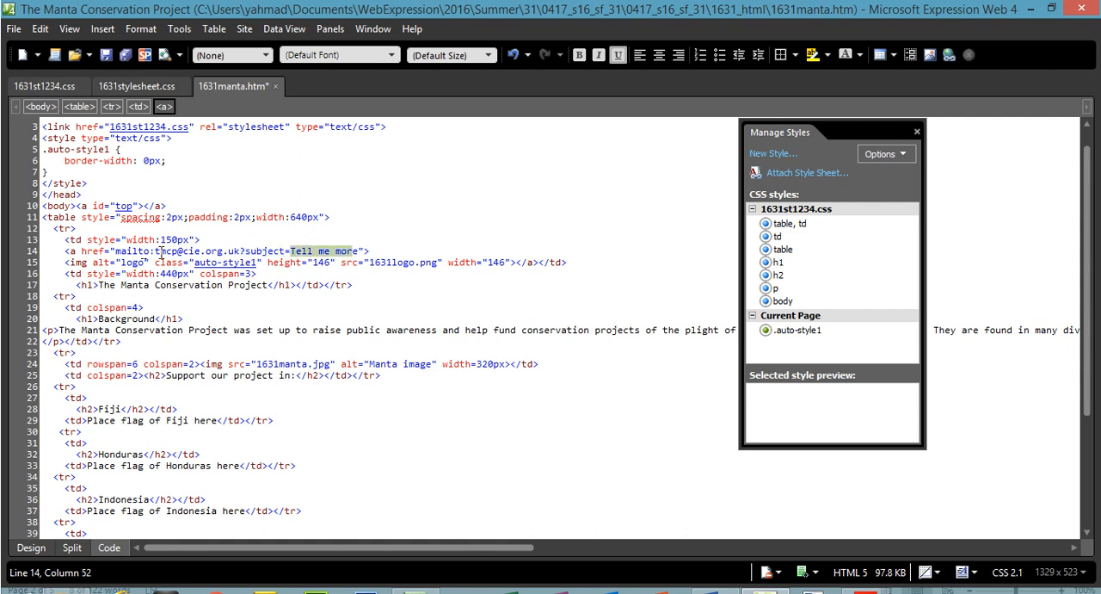
# Return 1631manta.htm to Design view, switch to the exam paper in Acrobat Reader and highlight the Question 8 instruction.
pyautogui.moveTo(81, 250); pyautogui.dragTo(103, 251)
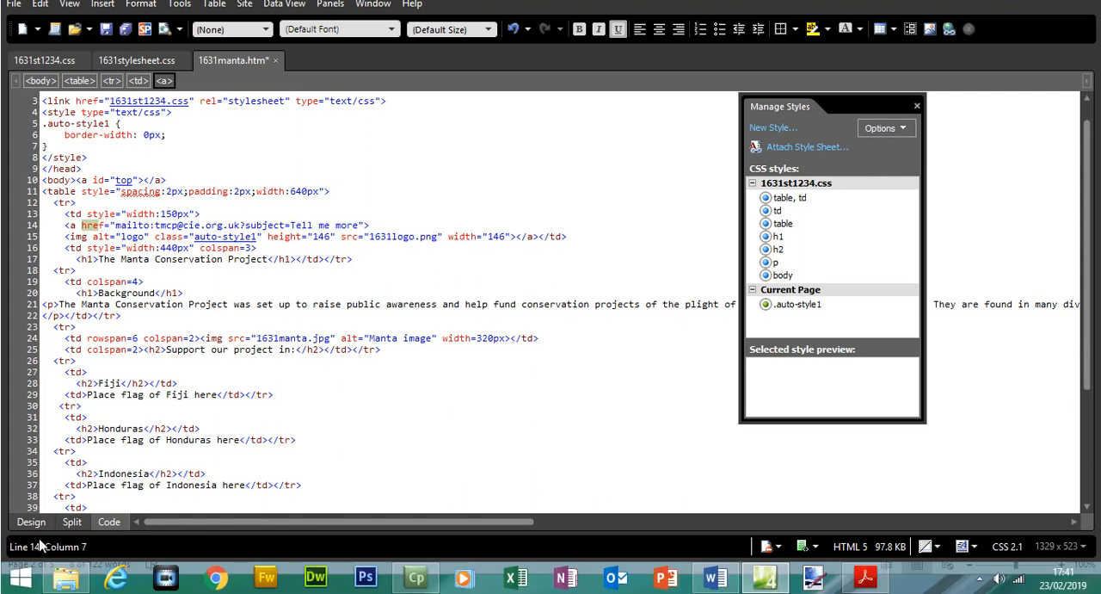
pyautogui.click(32, 547)
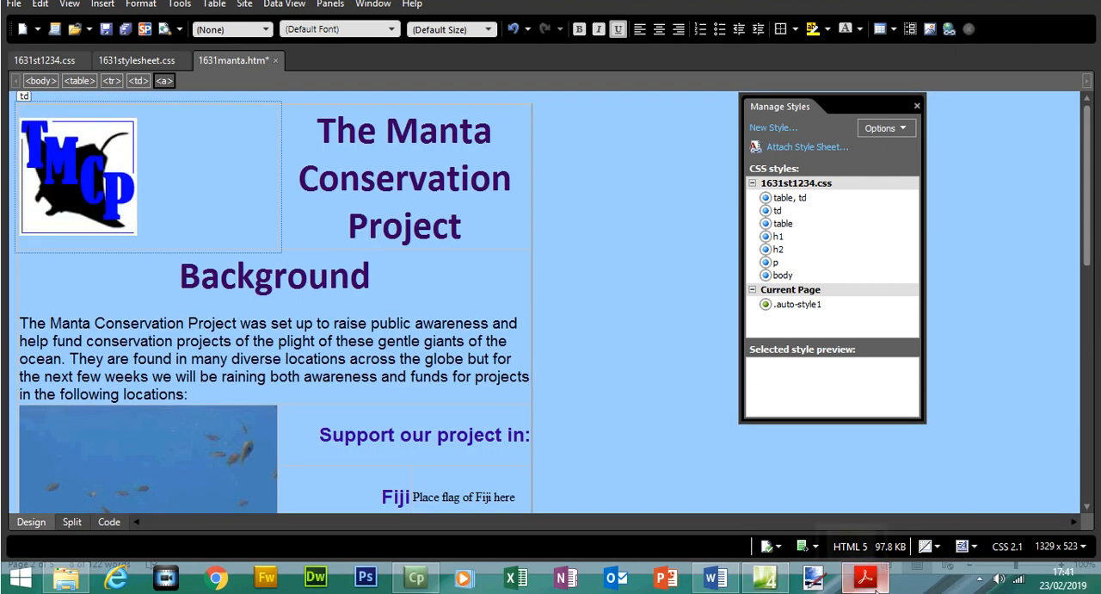
pyautogui.click(865, 577)
pyautogui.moveTo(288, 305); pyautogui.dragTo(483, 326)
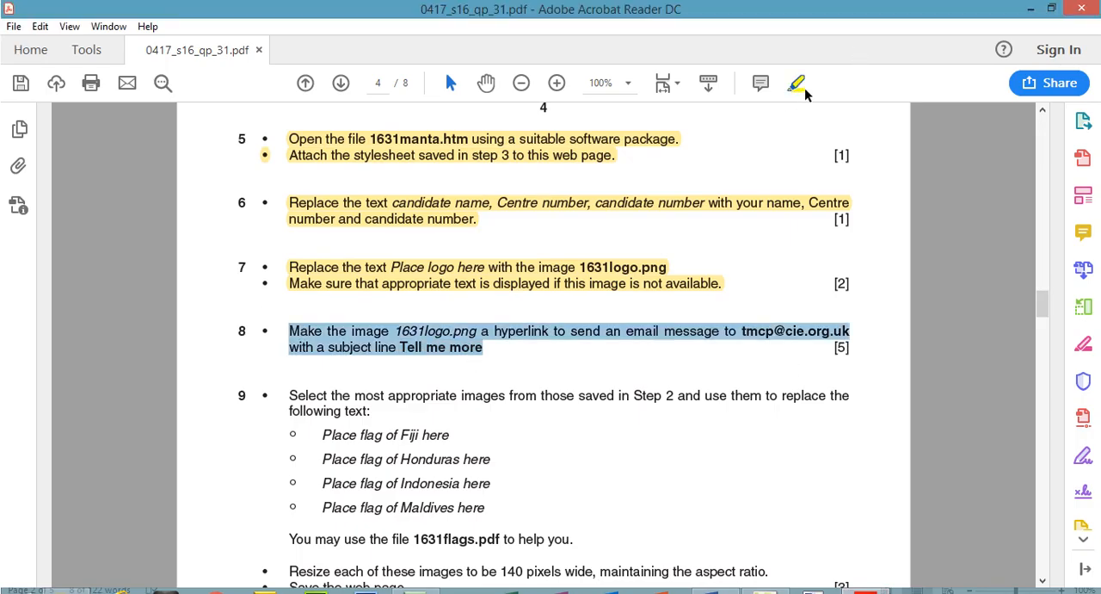
pyautogui.click(803, 87)
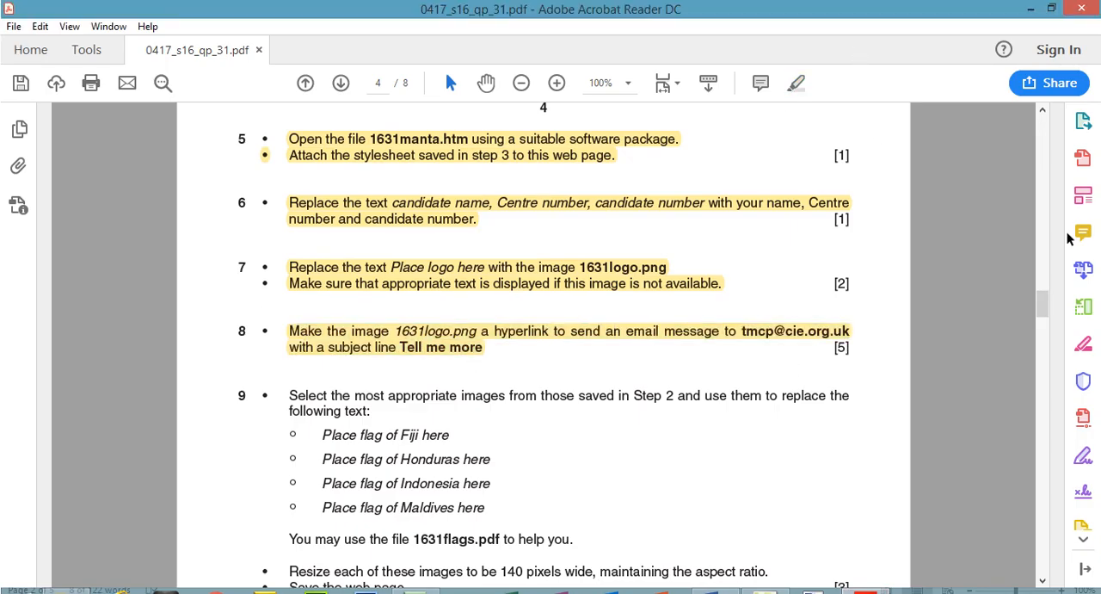
# Highlight the first Question 9 instruction about selecting the most appropriate images saved in Step 2.
pyautogui.scroll(-3, 1044, 307)
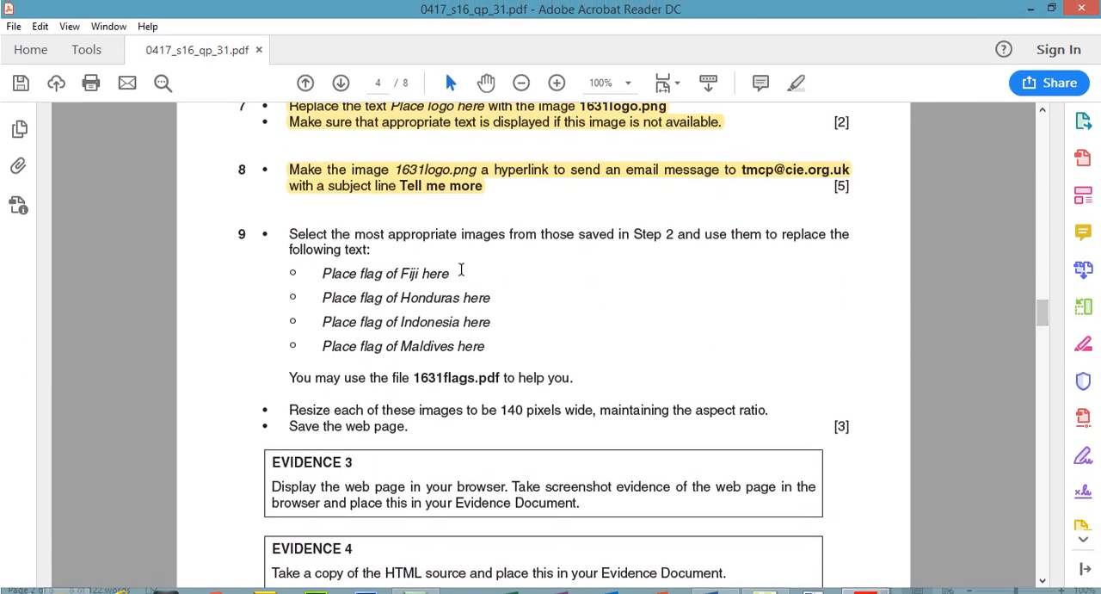
pyautogui.moveTo(290, 239); pyautogui.dragTo(377, 255)
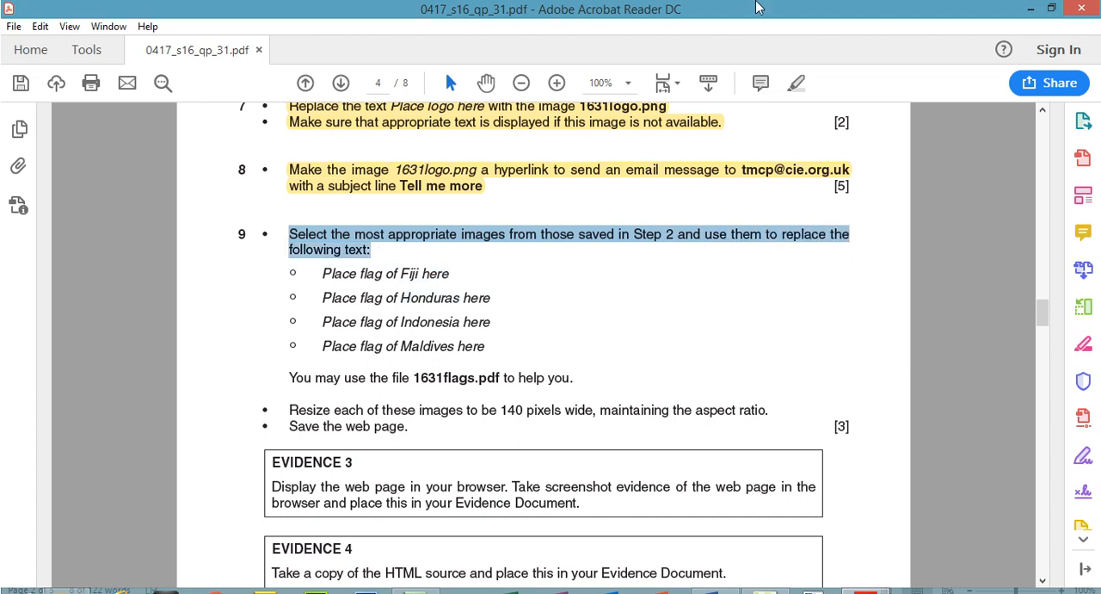
pyautogui.click(797, 83)
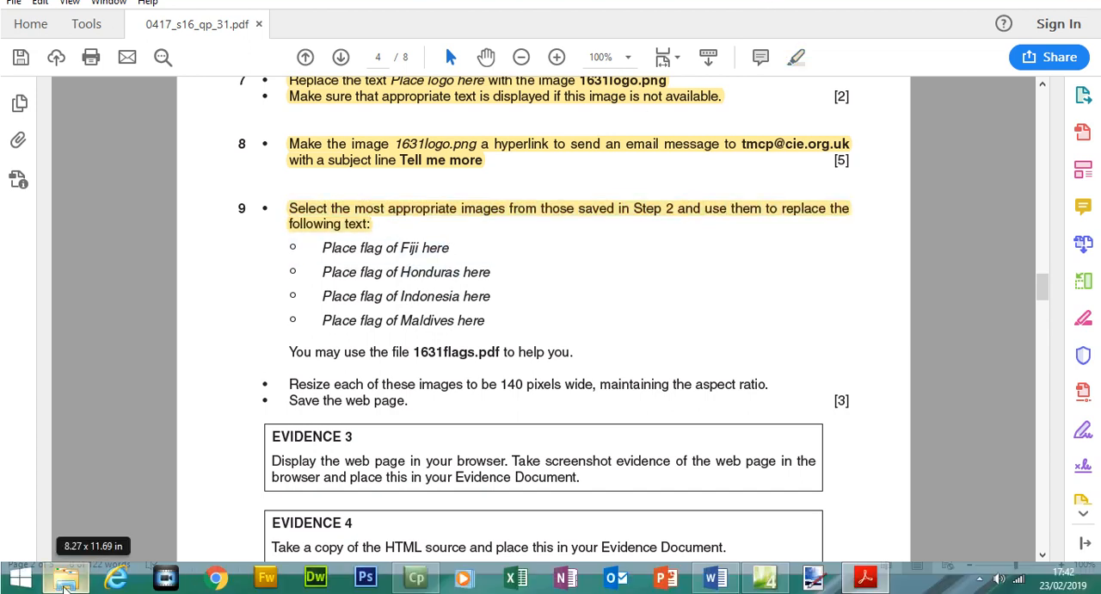
# Switch to File Explorer and open 1631flags from the 1631_html folder.
pyautogui.click(66, 580)
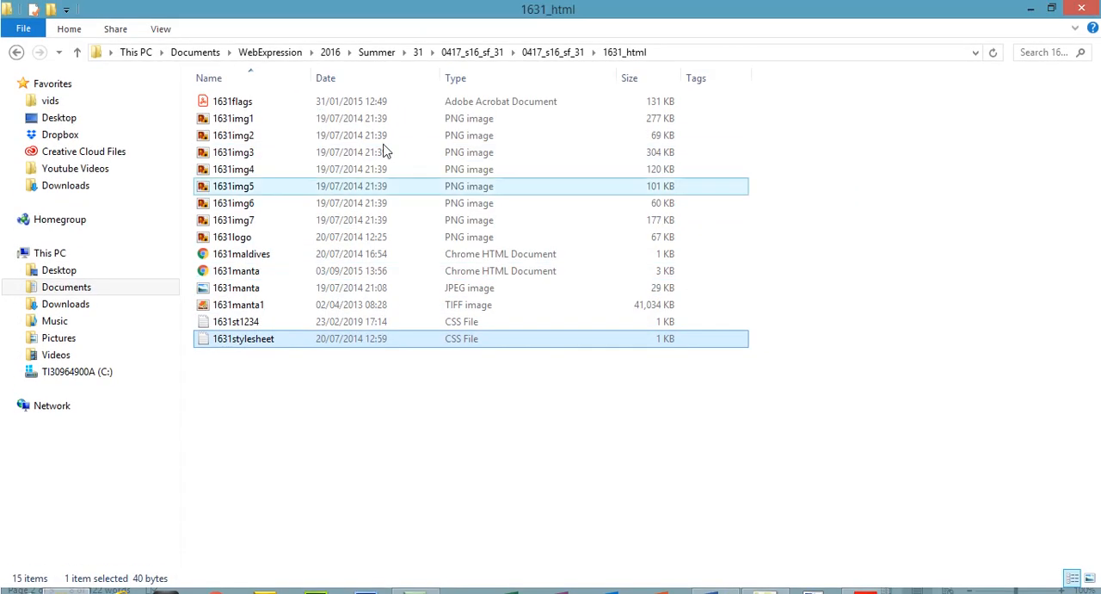
pyautogui.click(541, 43)
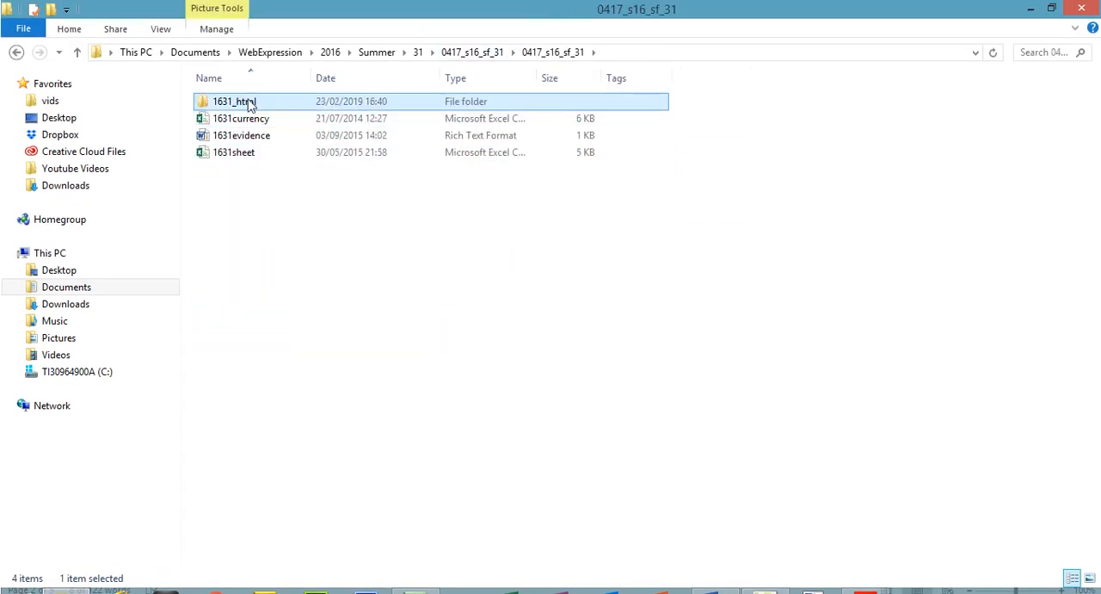
pyautogui.doubleClick(249, 104)
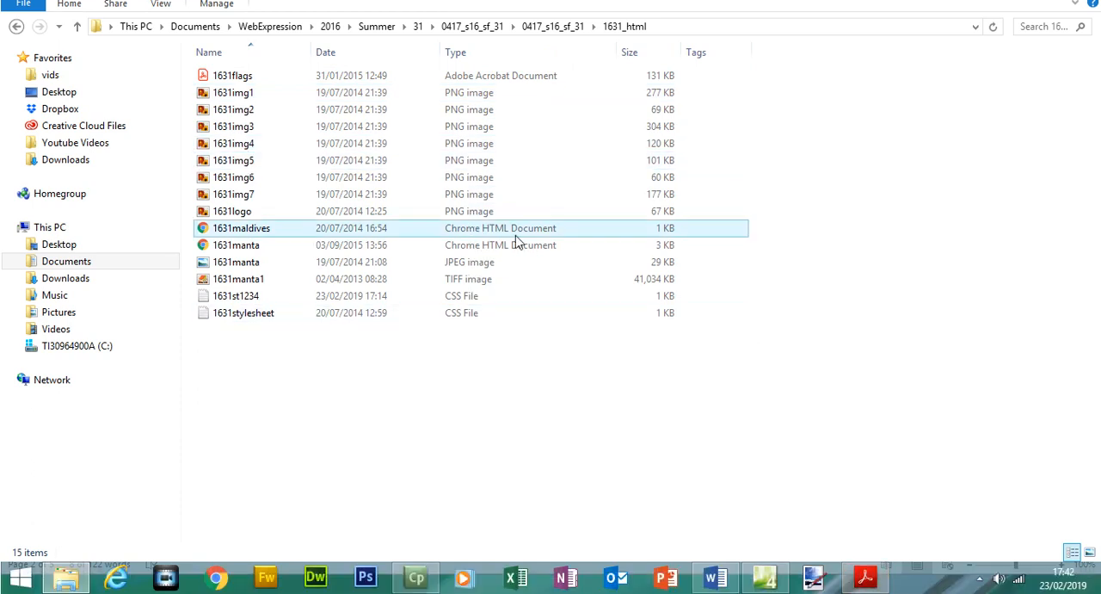
pyautogui.doubleClick(263, 77)
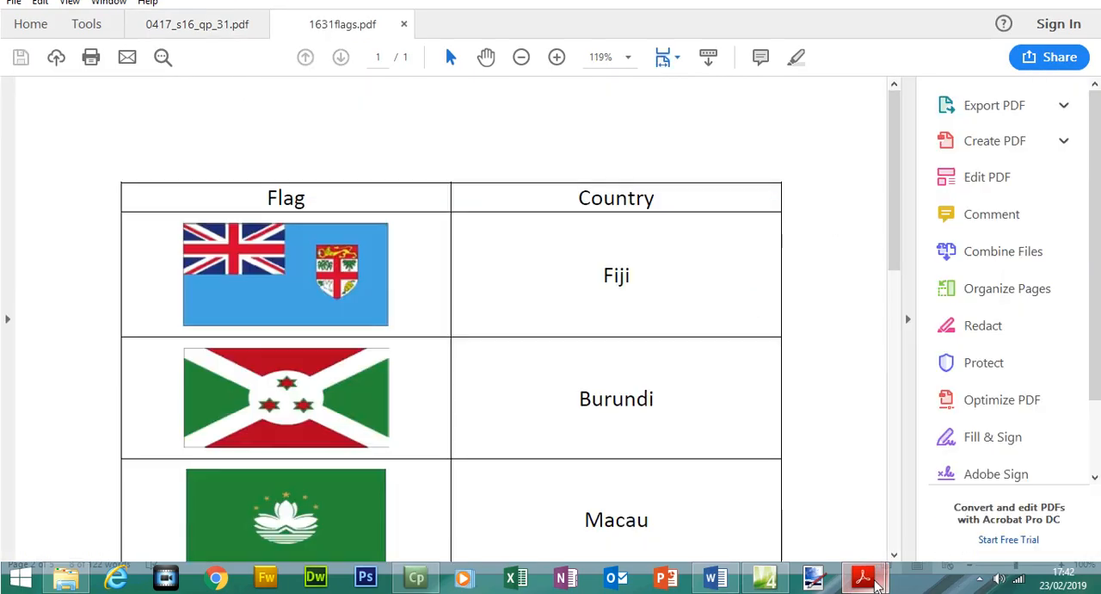
# Return to 0417_s16_qp_31.pdf and highlight the Question 9 line "You may use the file 1631flags.pdf to help you.".
pyautogui.moveTo(873, 591)
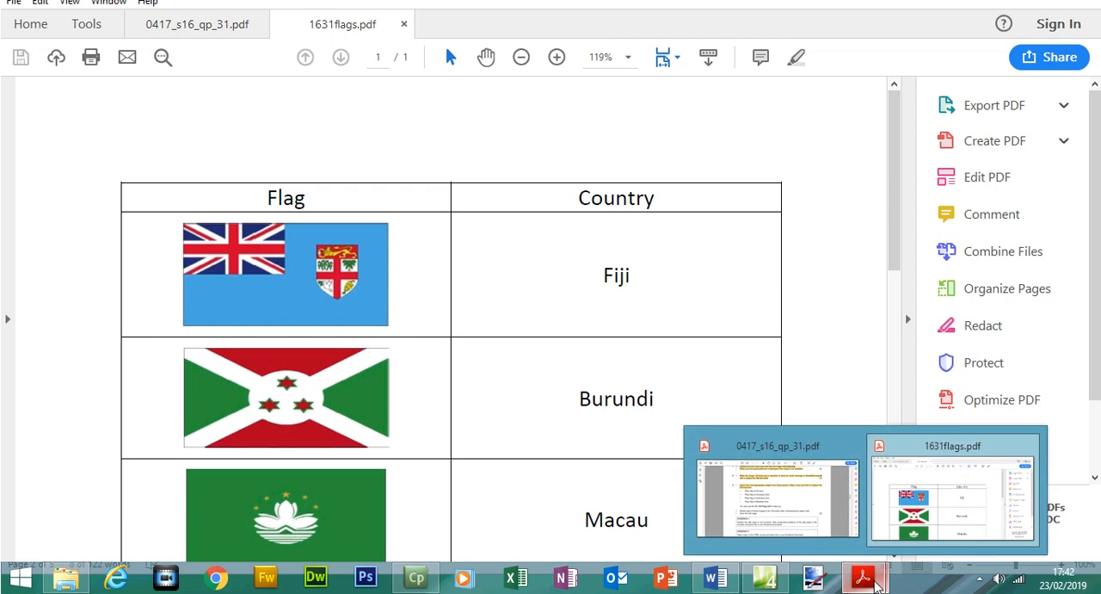
pyautogui.click(802, 506)
pyautogui.moveTo(291, 351); pyautogui.dragTo(573, 353)
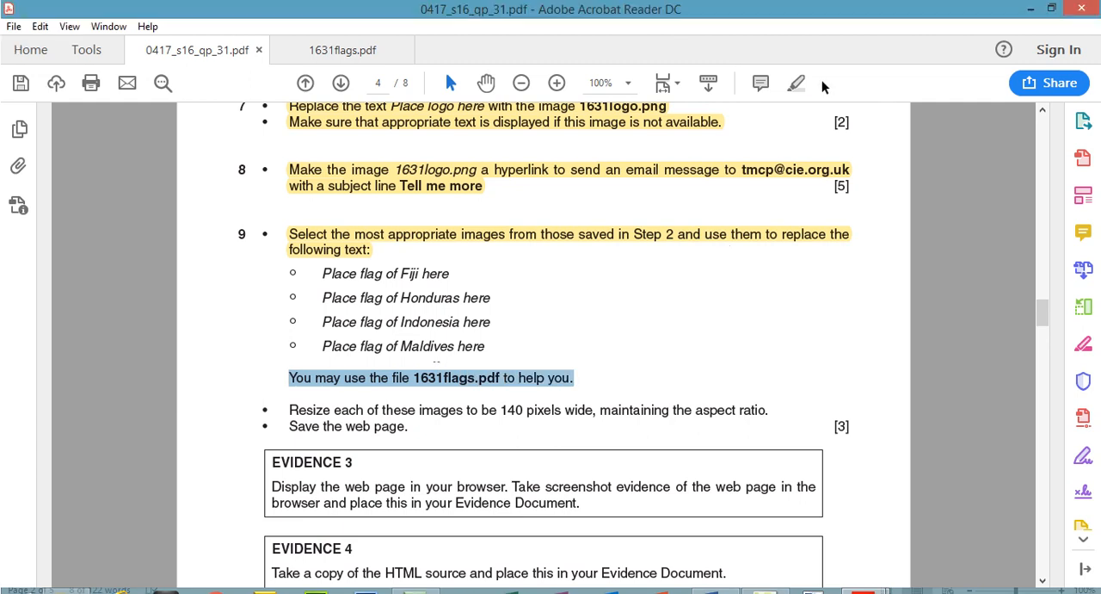
pyautogui.click(796, 57)
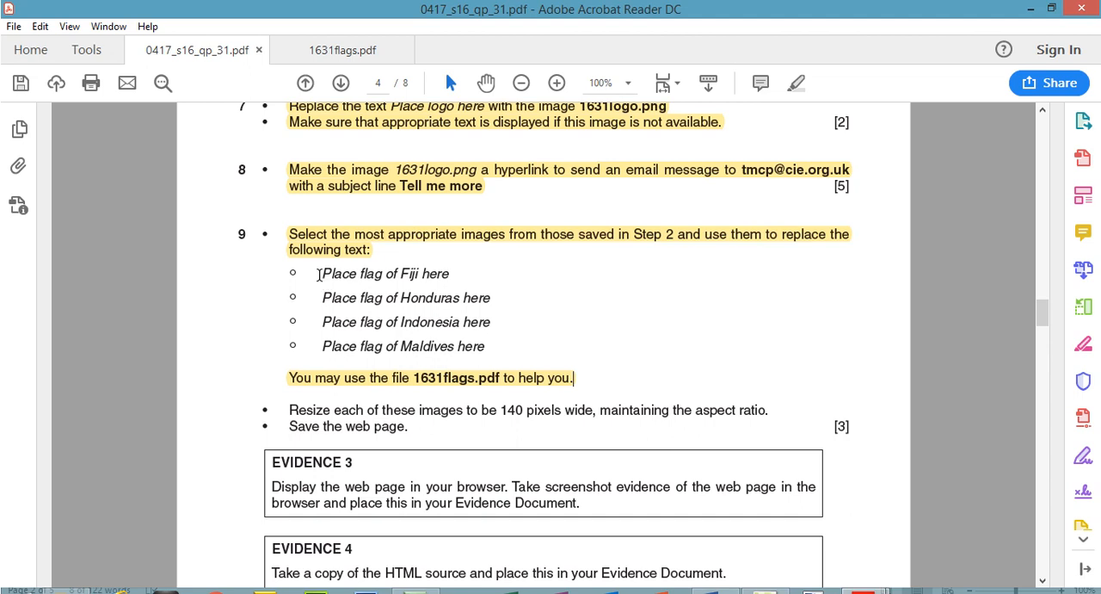
# Find the Fiji placeholder named in Question 9, switch to Expression Web and delete "Place flag of Fiji here" from its table cell.
pyautogui.moveTo(325, 273); pyautogui.dragTo(431, 273)
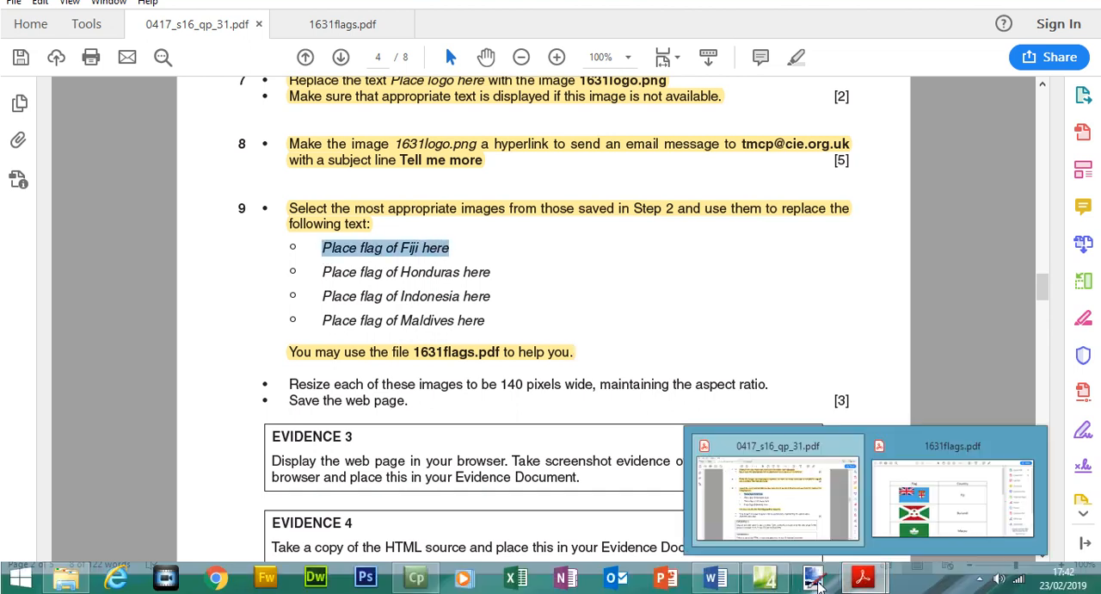
pyautogui.click(783, 584)
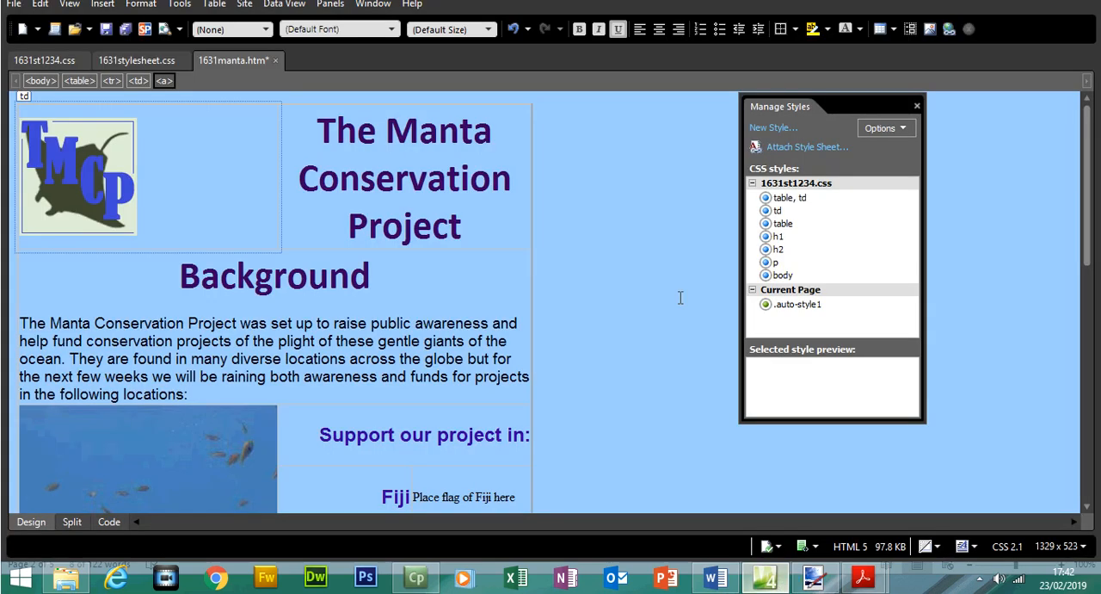
pyautogui.moveTo(1088, 207); pyautogui.dragTo(1098, 280)
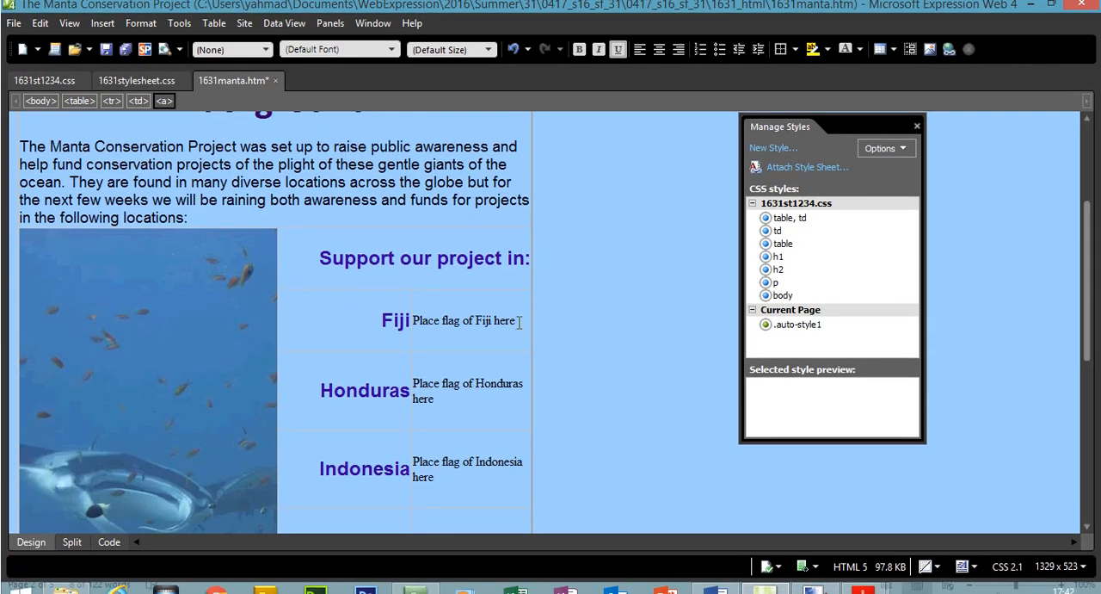
pyautogui.moveTo(517, 321); pyautogui.dragTo(414, 321)
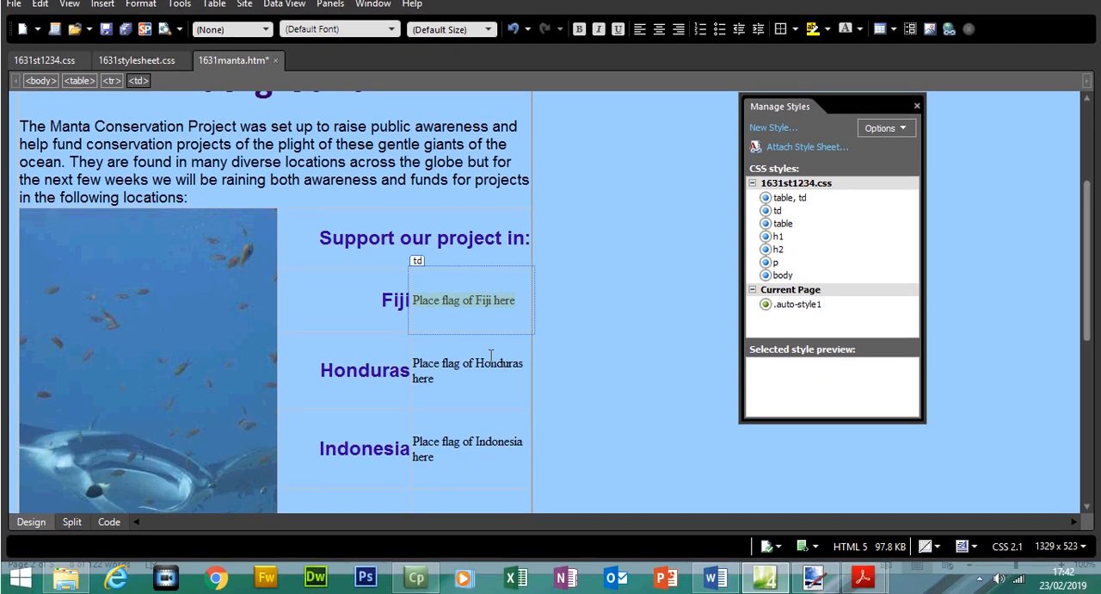
pyautogui.press('Delete')
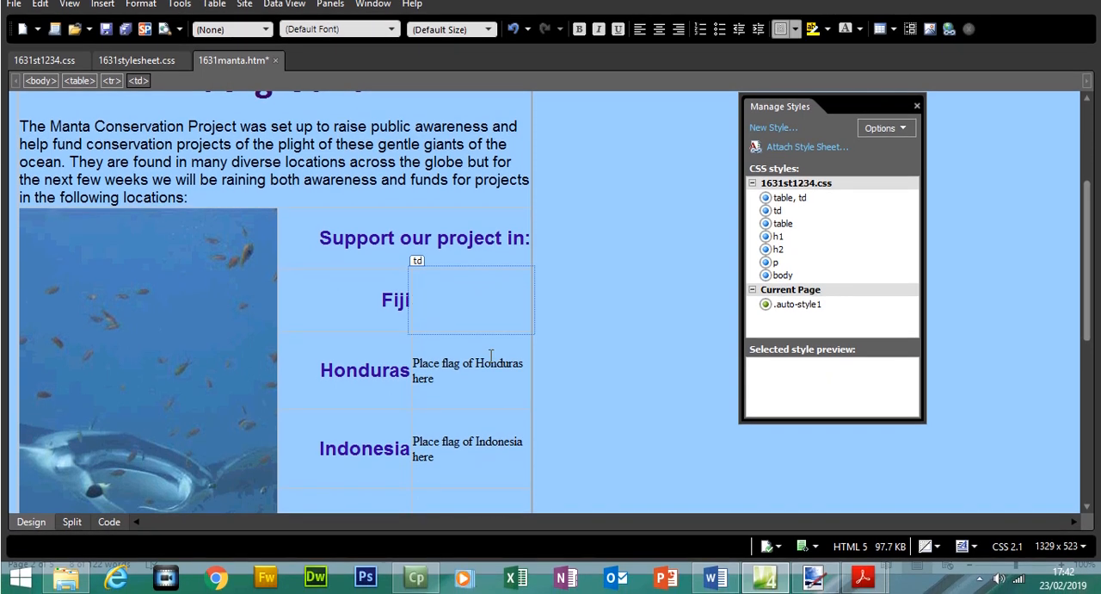
# Choose 1631img1 as the picture from file for the empty Fiji cell, checking the flag against 1631flags.pdf.
pyautogui.click(102, 3)
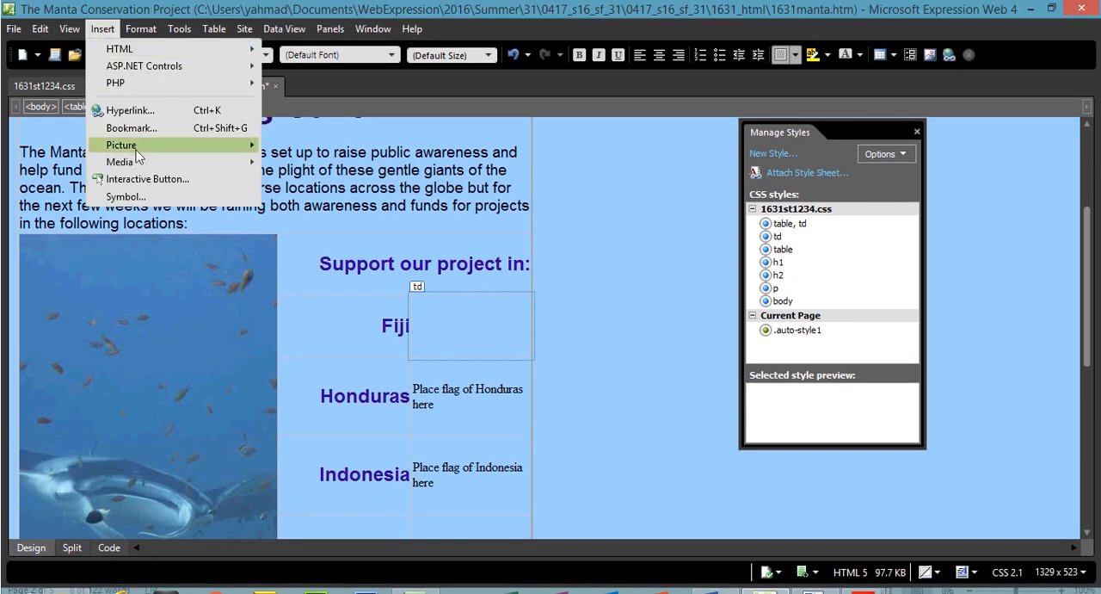
pyautogui.moveTo(143, 155)
pyautogui.click(297, 148)
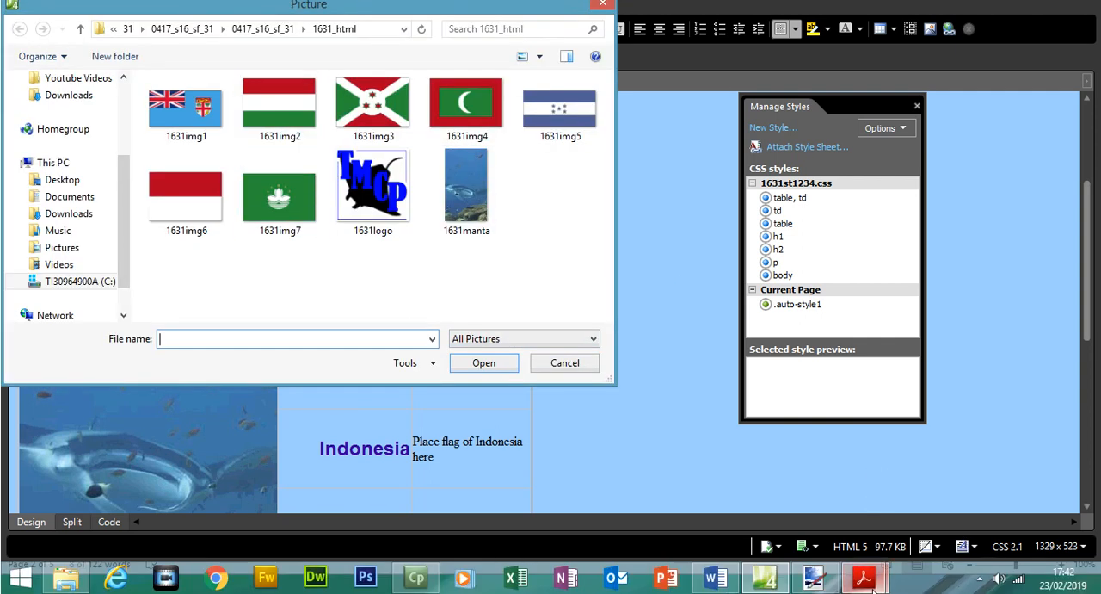
pyautogui.moveTo(864, 582)
pyautogui.click(964, 503)
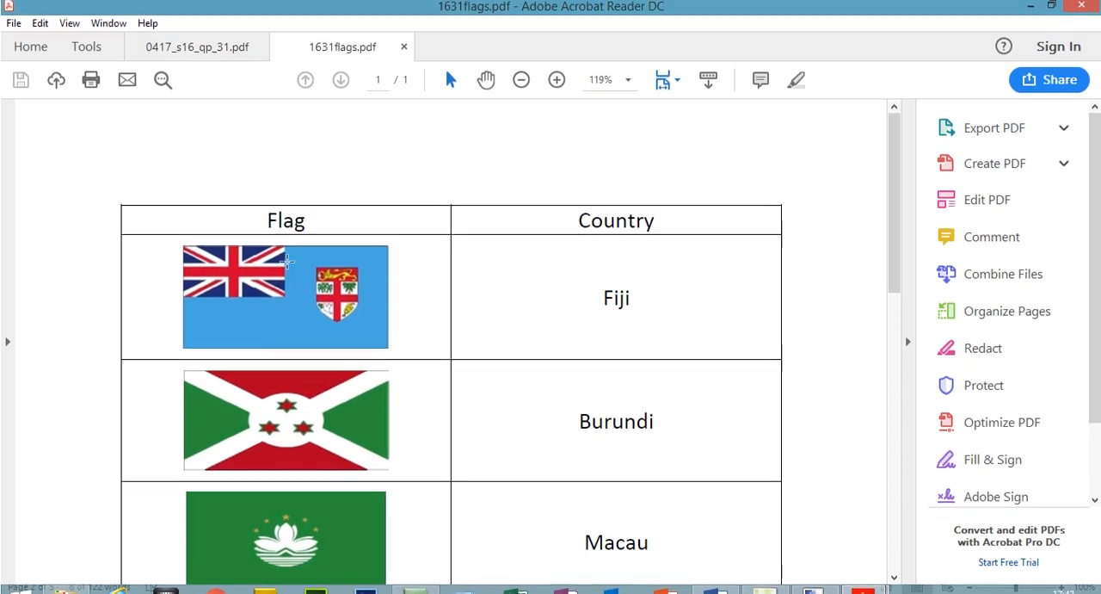
pyautogui.click(1031, 10)
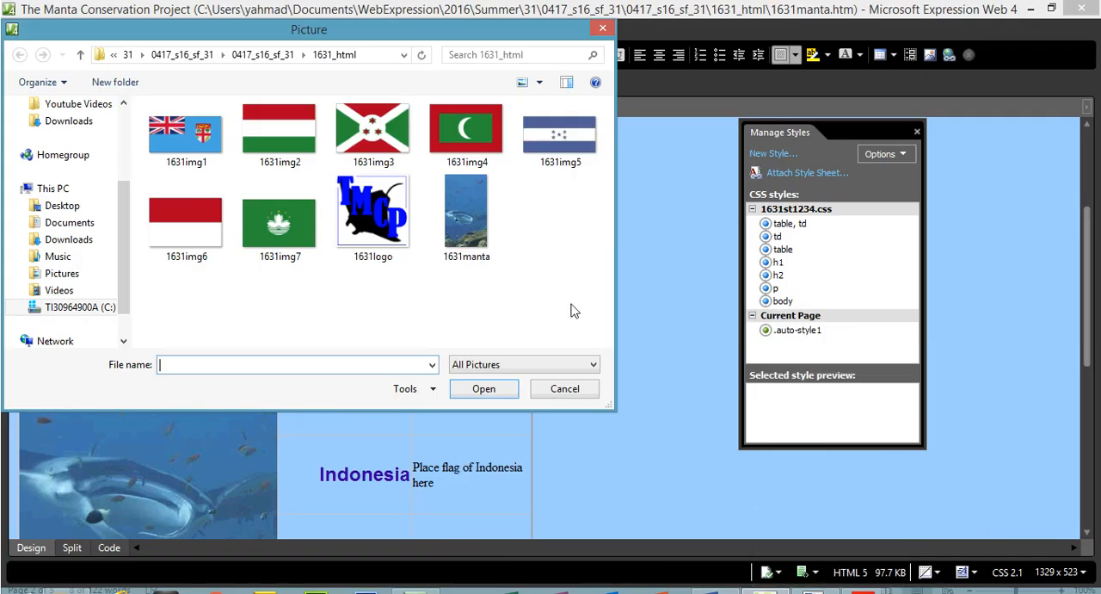
pyautogui.doubleClick(219, 155)
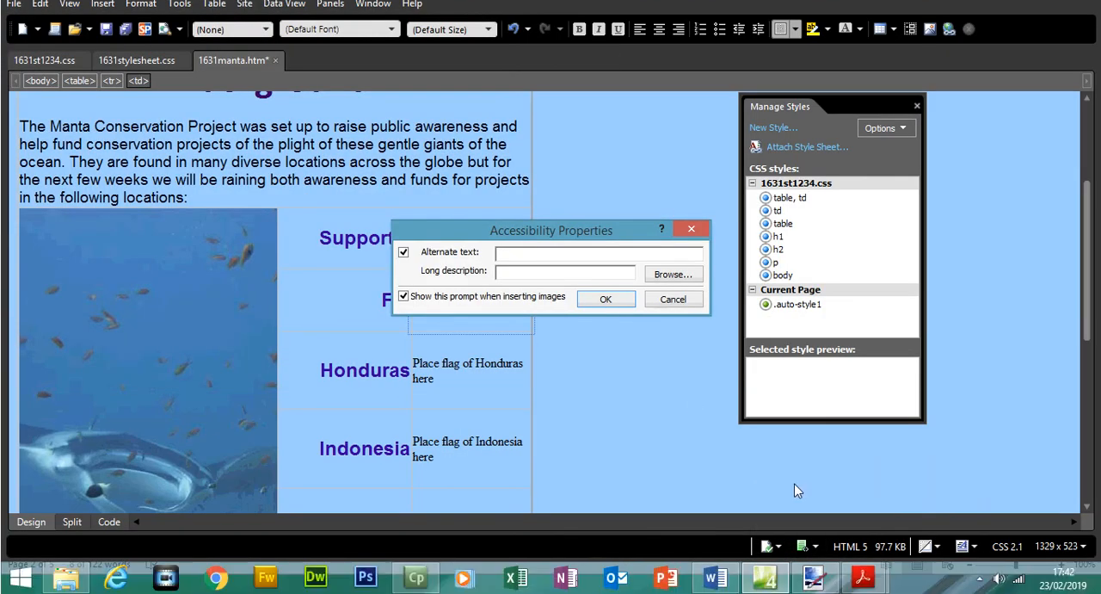
# Copy "flag of Fiji" from Question 9 for the image's alternate text and complete the picture insertion.
pyautogui.click(863, 578)
pyautogui.click(839, 525)
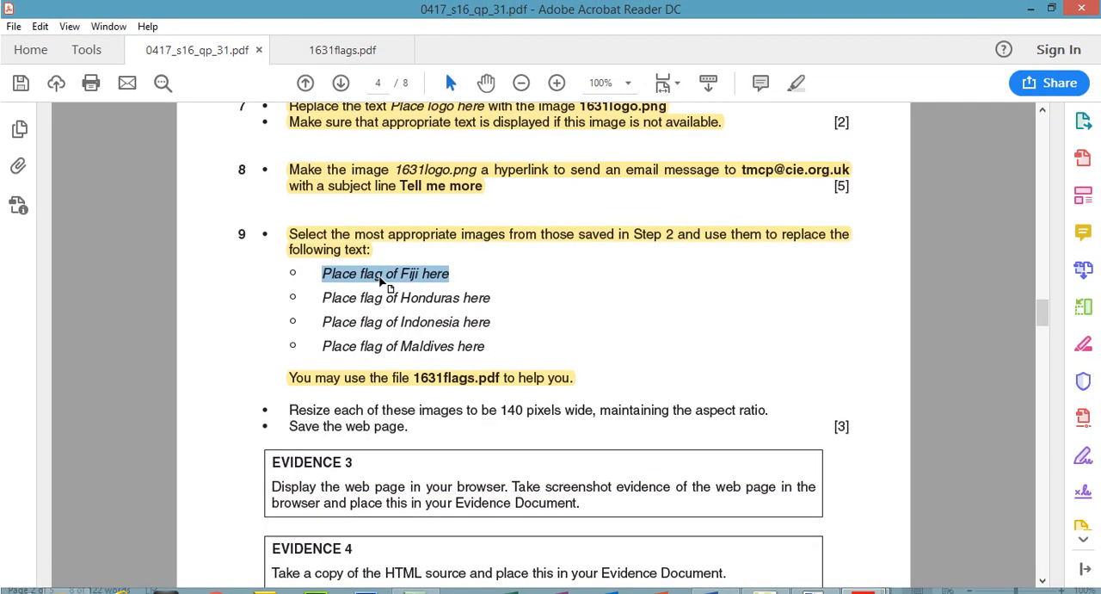
pyautogui.click(383, 282)
pyautogui.moveTo(359, 273); pyautogui.dragTo(401, 275)
pyautogui.rightClick(409, 282)
pyautogui.click(379, 293)
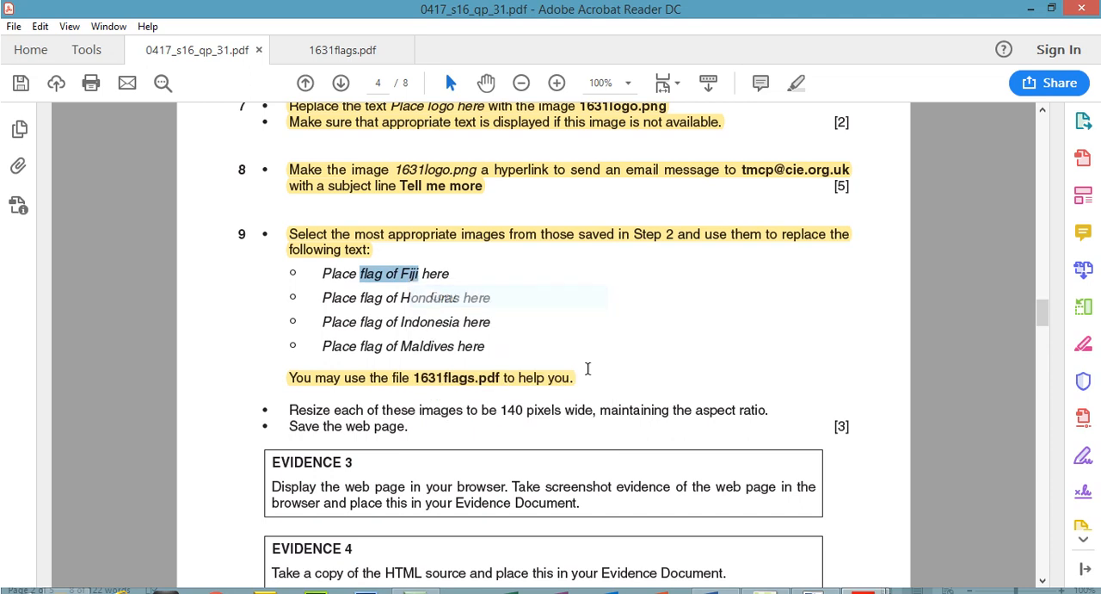
pyautogui.click(863, 578)
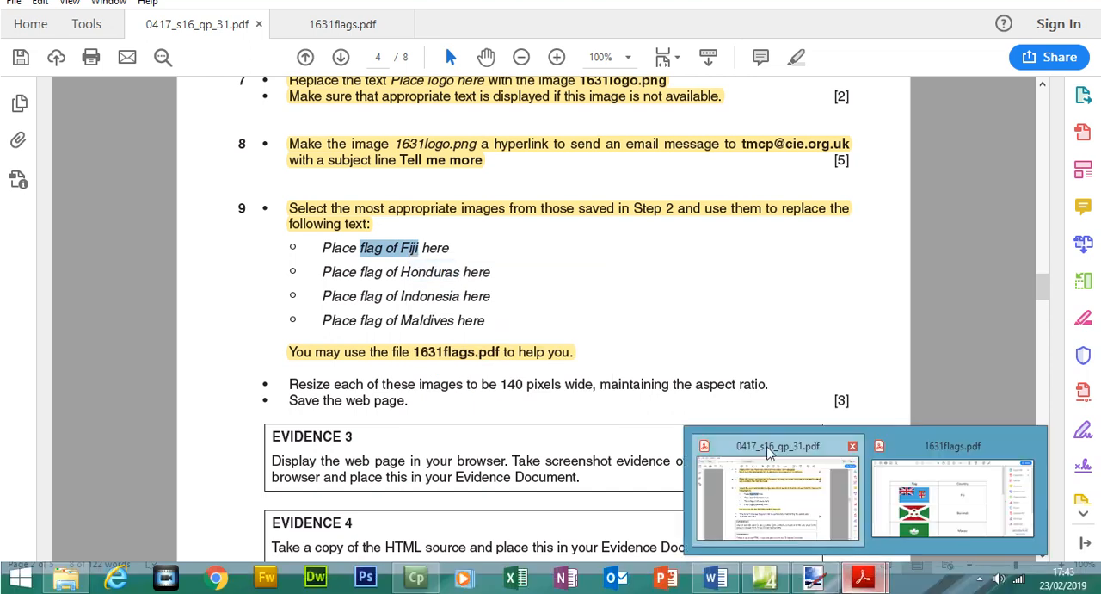
pyautogui.click(950, 490)
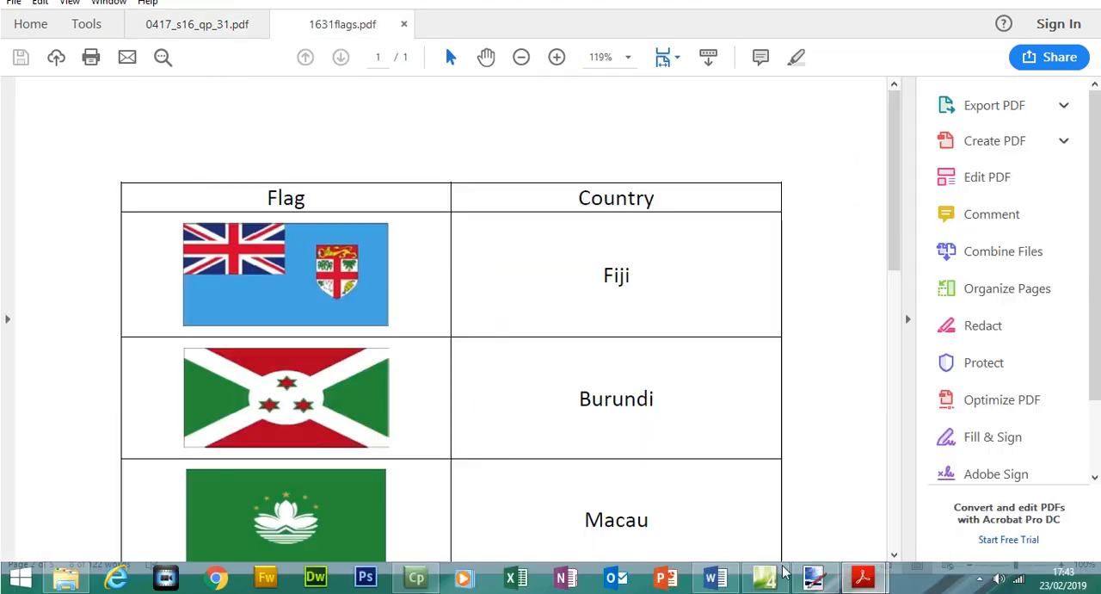
pyautogui.click(764, 578)
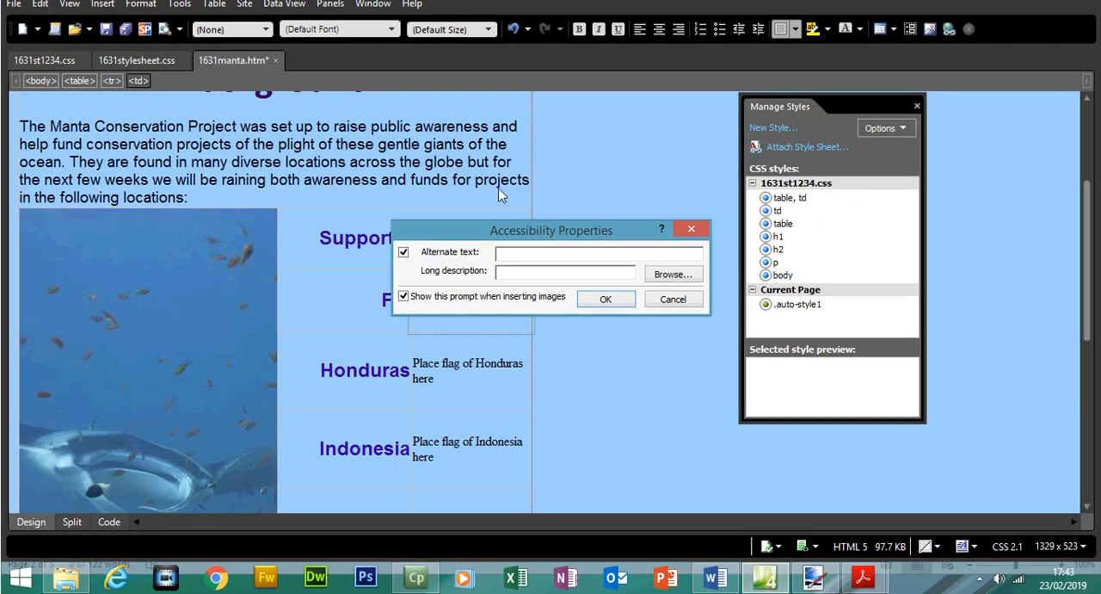
pyautogui.click(604, 299)
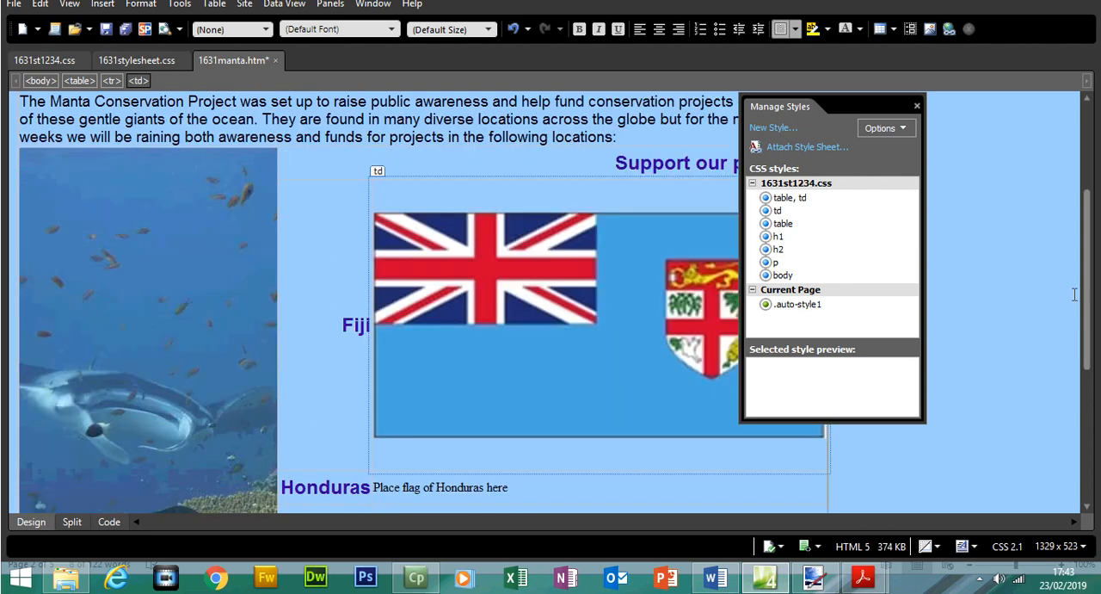
# Delete the text "Place flag of Honduras here" from the cell beside Honduras.
pyautogui.scroll(-3, 490, 318)
pyautogui.moveTo(514, 341); pyautogui.dragTo(384, 336)
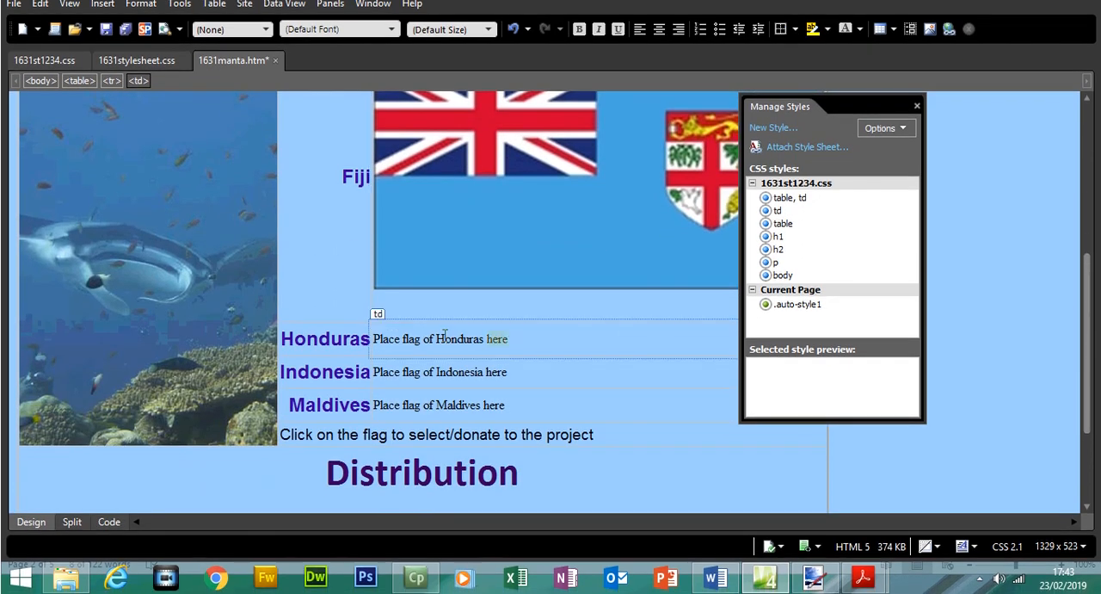
pyautogui.press('Delete')
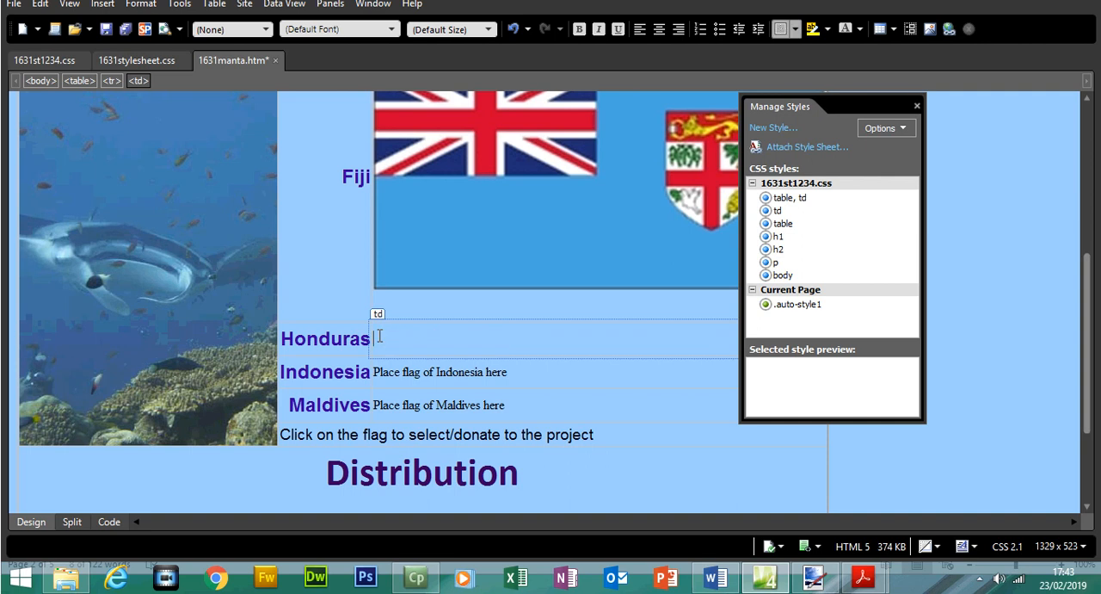
# Check the Honduras flag in 1631flags.pdf and choose 1631img5 as the picture from file for the empty Honduras cell.
pyautogui.moveTo(862, 576)
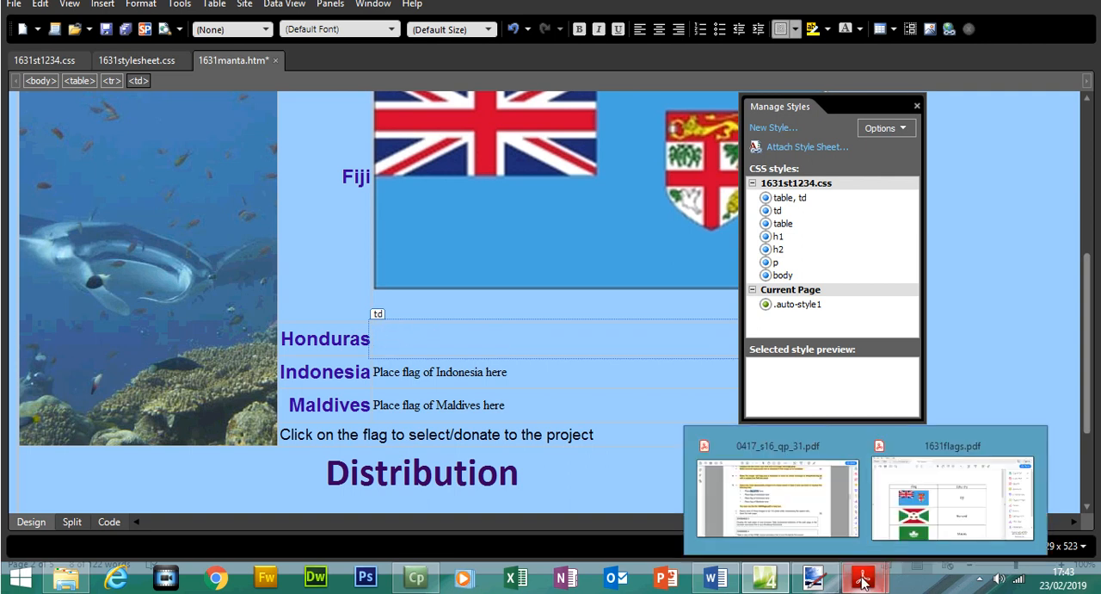
pyautogui.click(916, 525)
pyautogui.moveTo(898, 243); pyautogui.dragTo(906, 334)
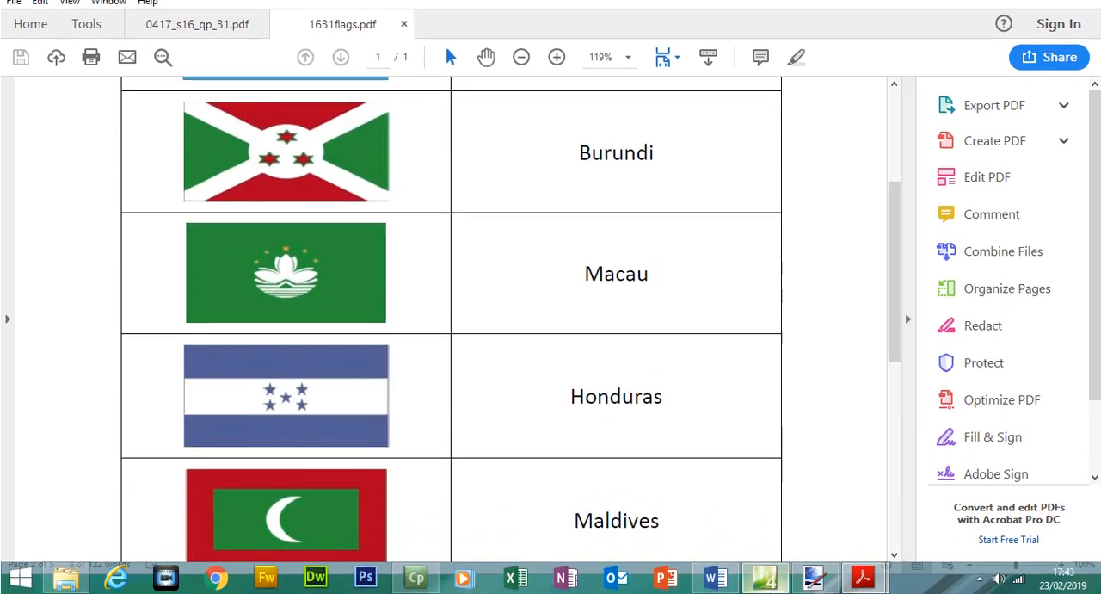
pyautogui.click(764, 576)
pyautogui.click(103, 28)
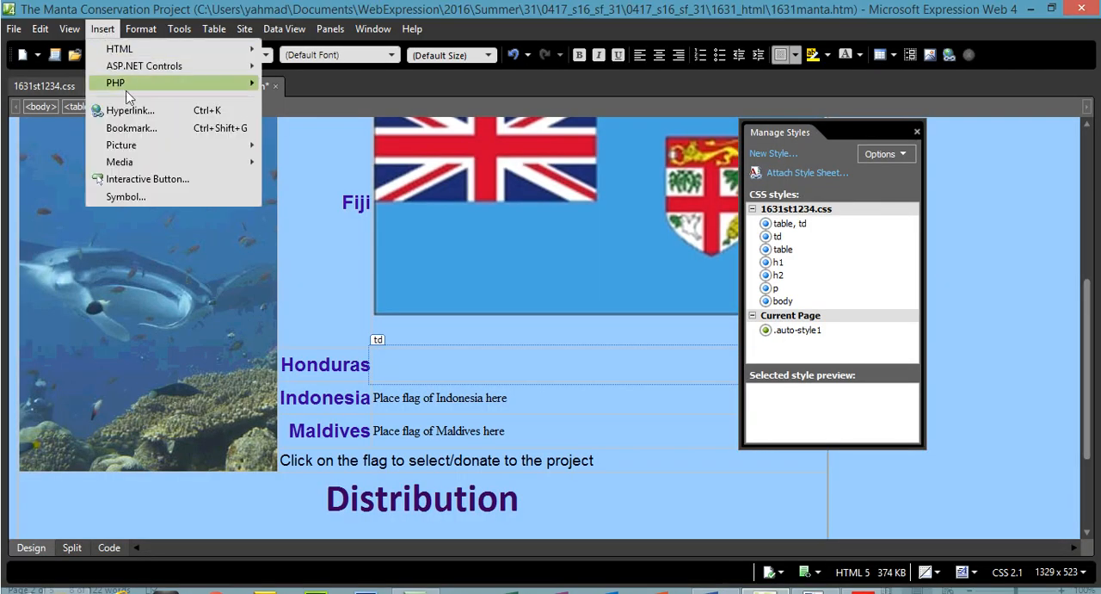
pyautogui.moveTo(222, 139)
pyautogui.click(289, 147)
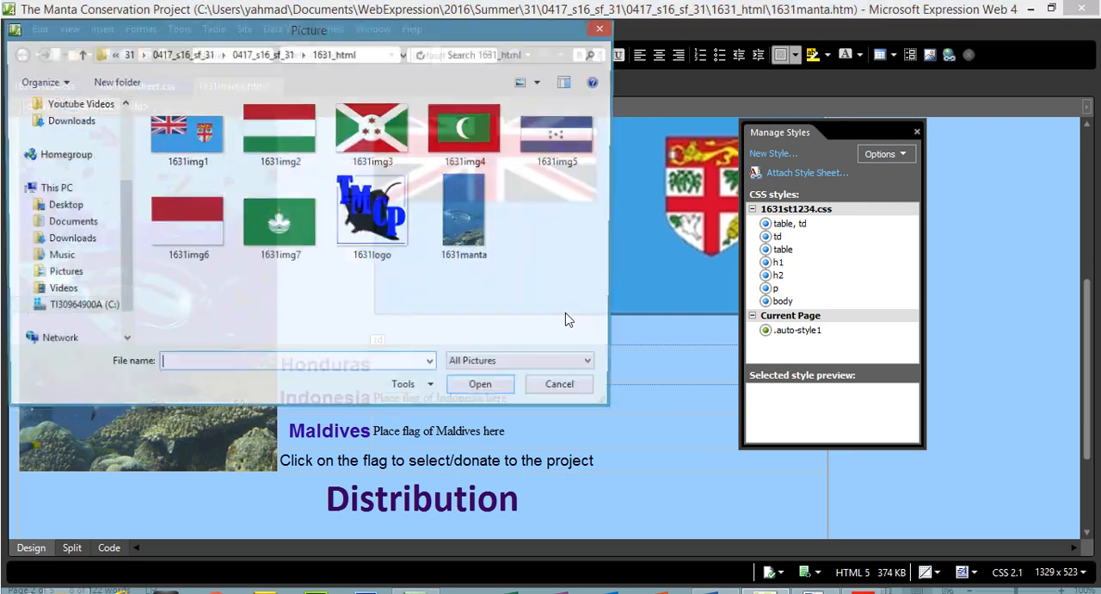
pyautogui.doubleClick(555, 153)
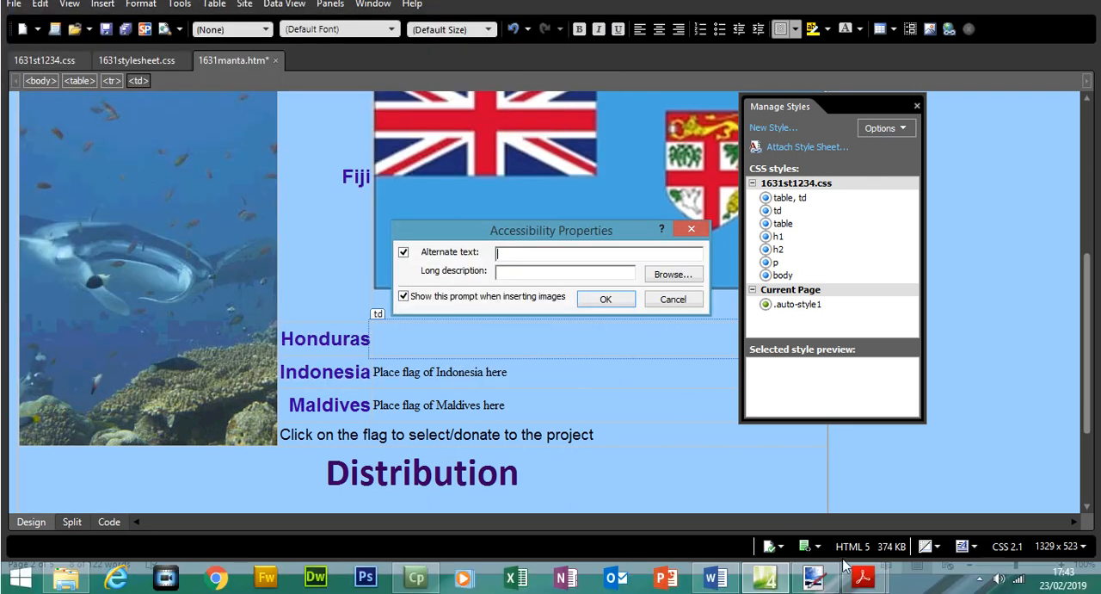
# Copy "flag of Honduras" from Question 9 in 0417_s16_qp_31.pdf into the image's alternate text and complete the insertion.
pyautogui.moveTo(863, 576)
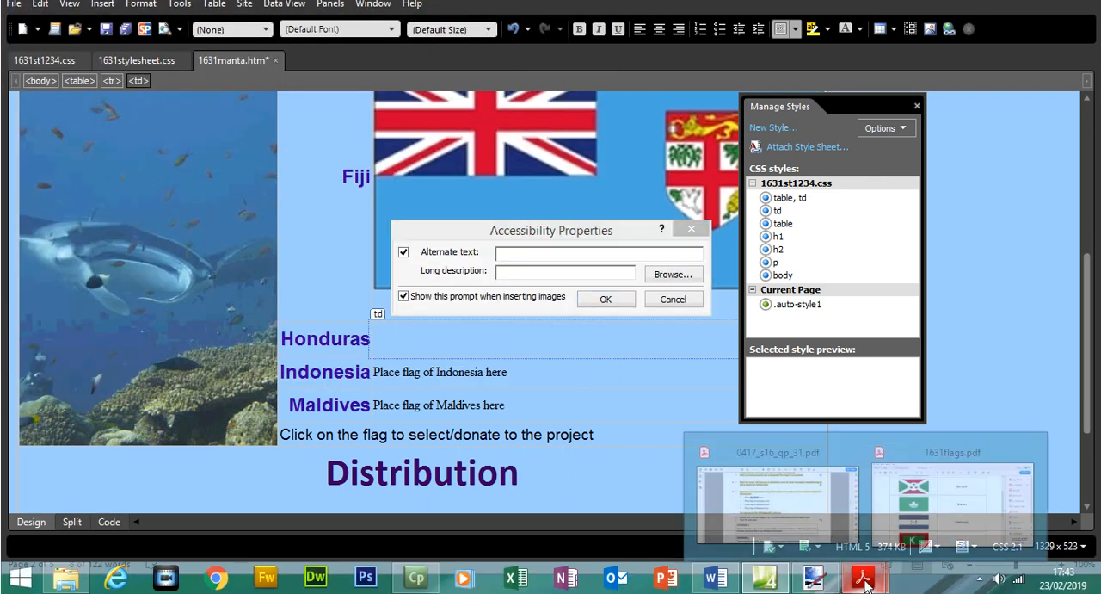
pyautogui.click(920, 497)
pyautogui.click(782, 503)
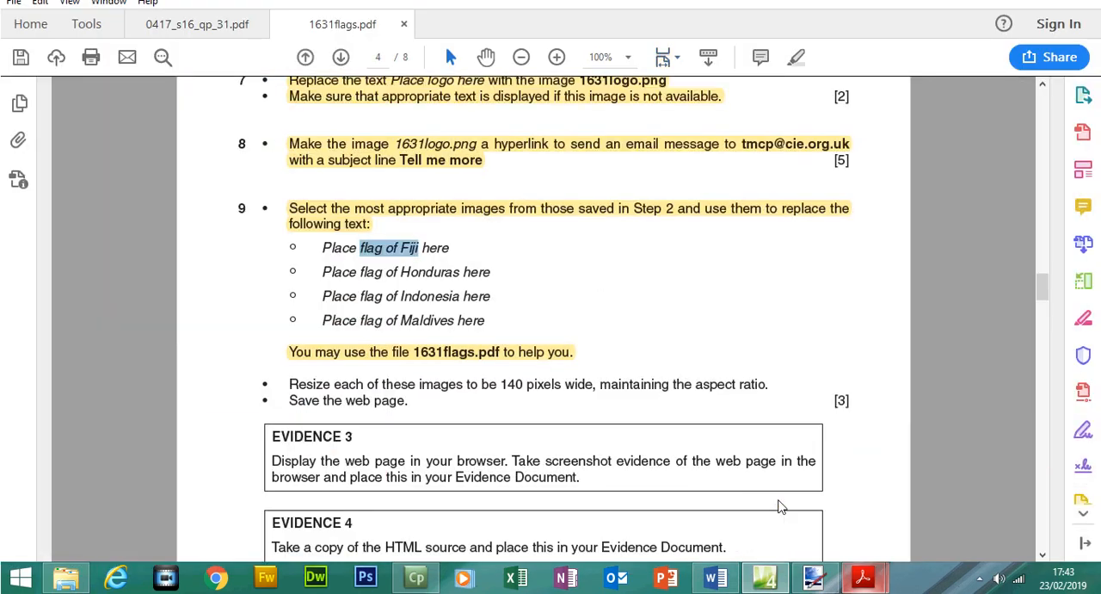
pyautogui.moveTo(364, 272); pyautogui.dragTo(457, 298)
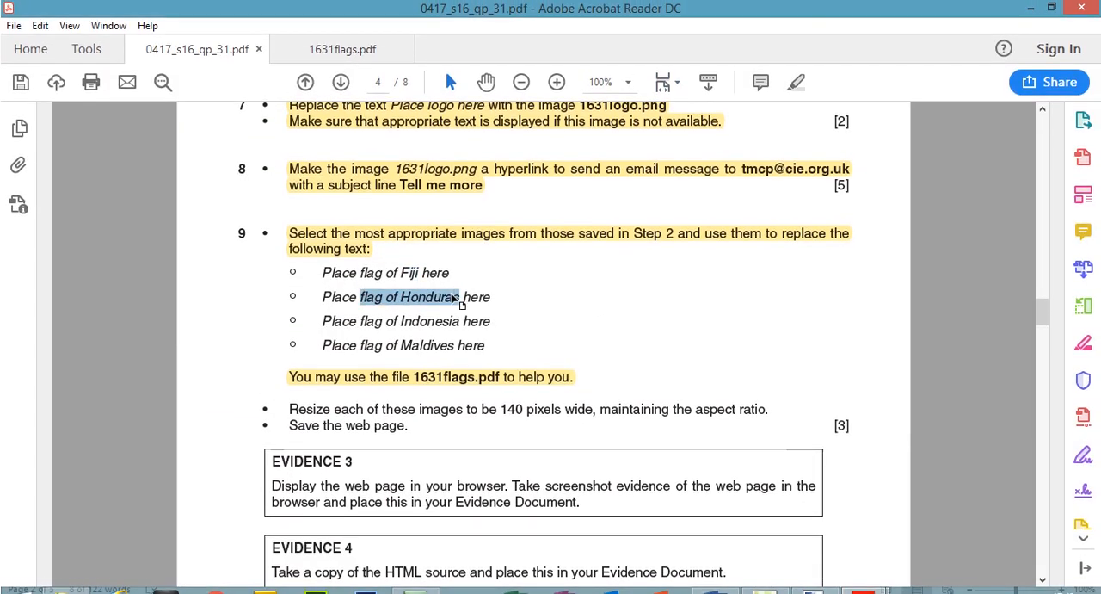
pyautogui.rightClick(458, 297)
pyautogui.click(473, 311)
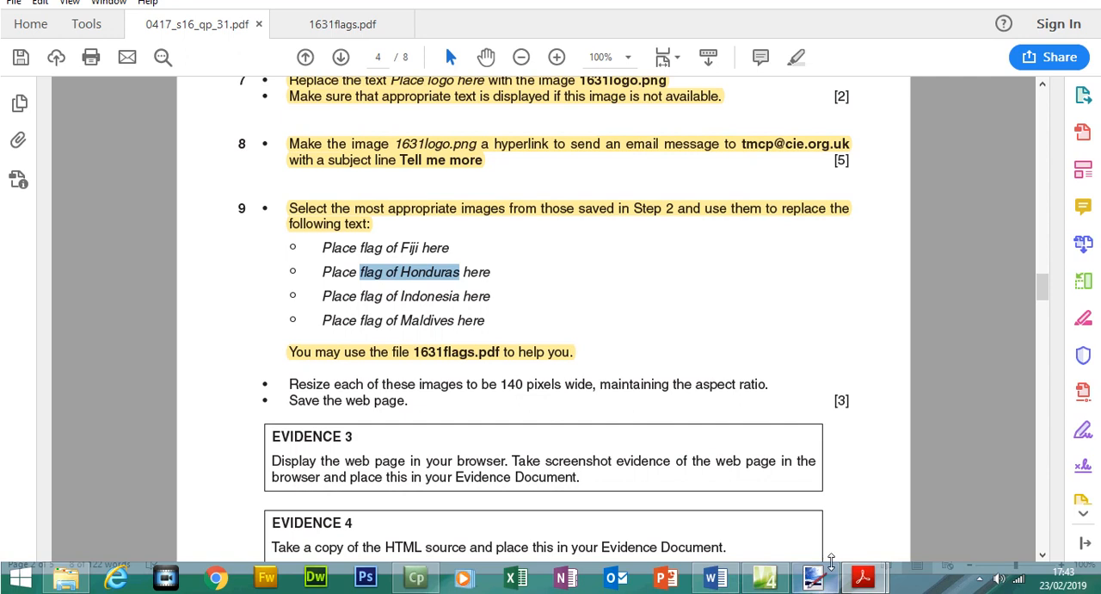
pyautogui.click(764, 576)
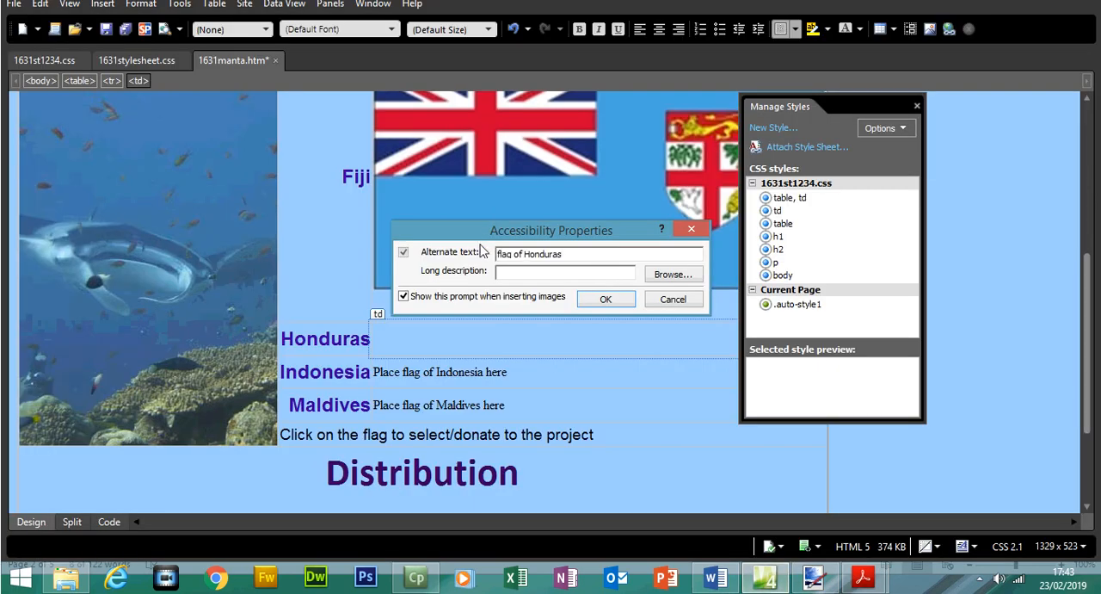
pyautogui.click(582, 294)
# Delete the text "Place flag of Indonesia here" from the cell beside Indonesia.
pyautogui.scroll(-4, 1089, 344)
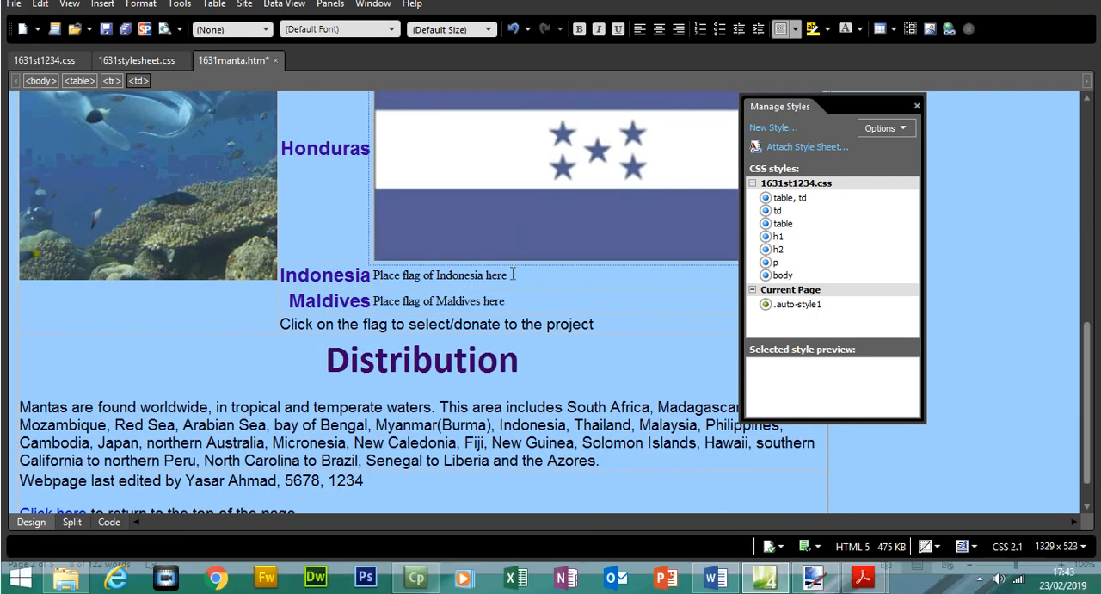
pyautogui.moveTo(513, 275); pyautogui.dragTo(374, 275)
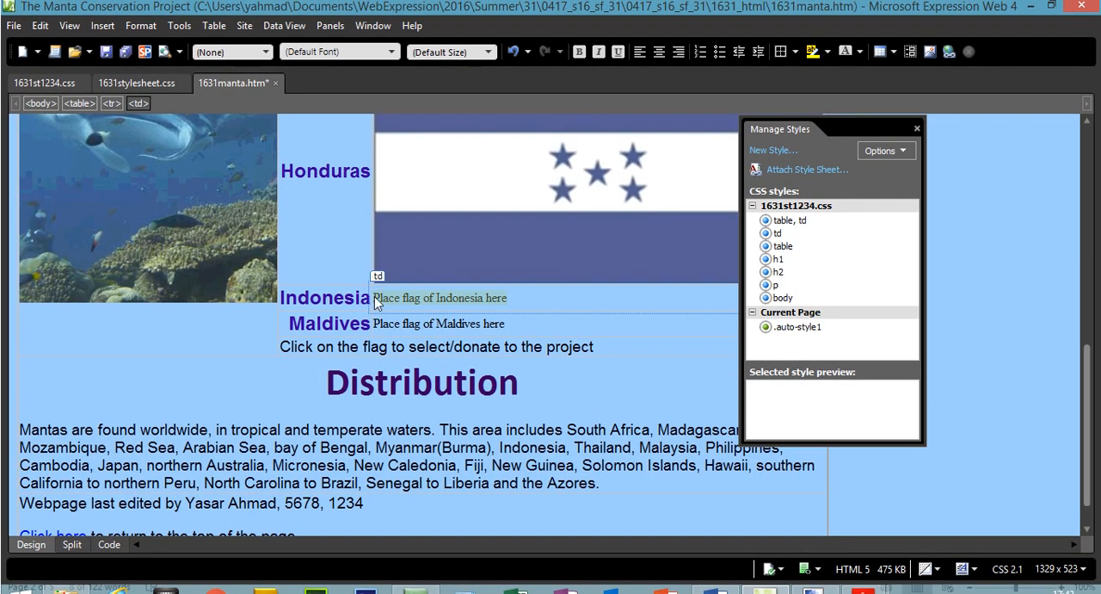
pyautogui.press('Delete')
# Look up the Indonesian flag in 1631flags.pdf and choose 1631img6 as the picture from file for the empty Indonesia cell.
pyautogui.moveTo(868, 586)
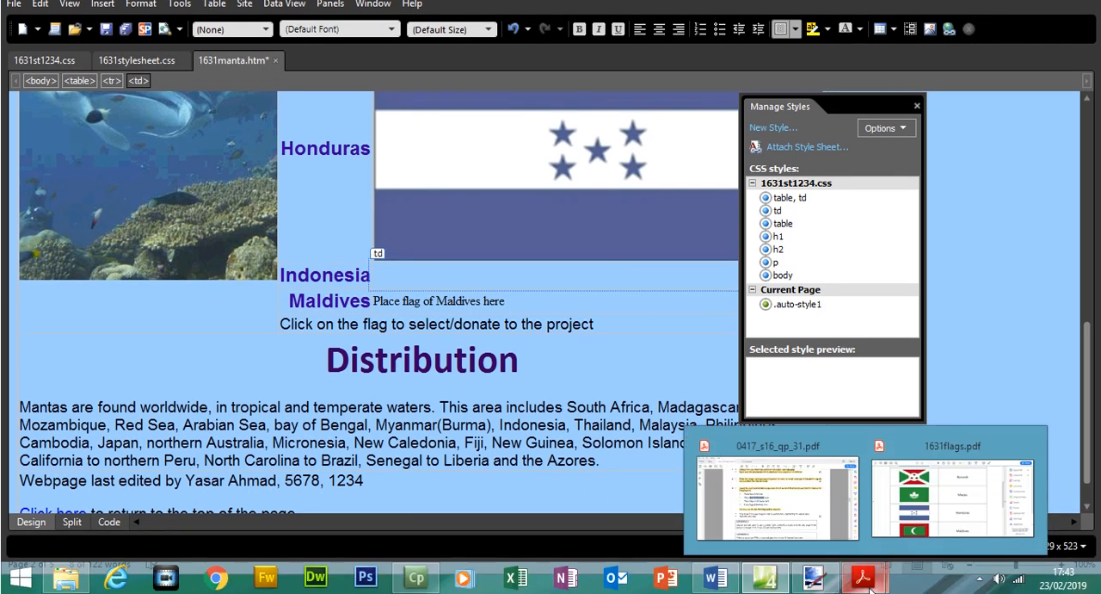
pyautogui.click(952, 495)
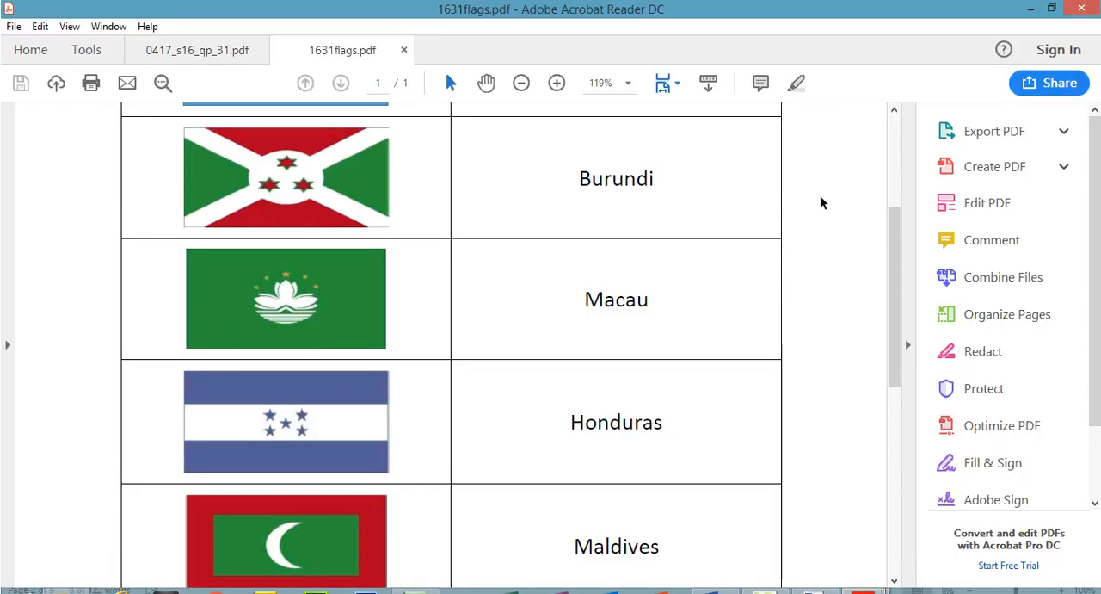
pyautogui.moveTo(891, 241); pyautogui.dragTo(895, 330)
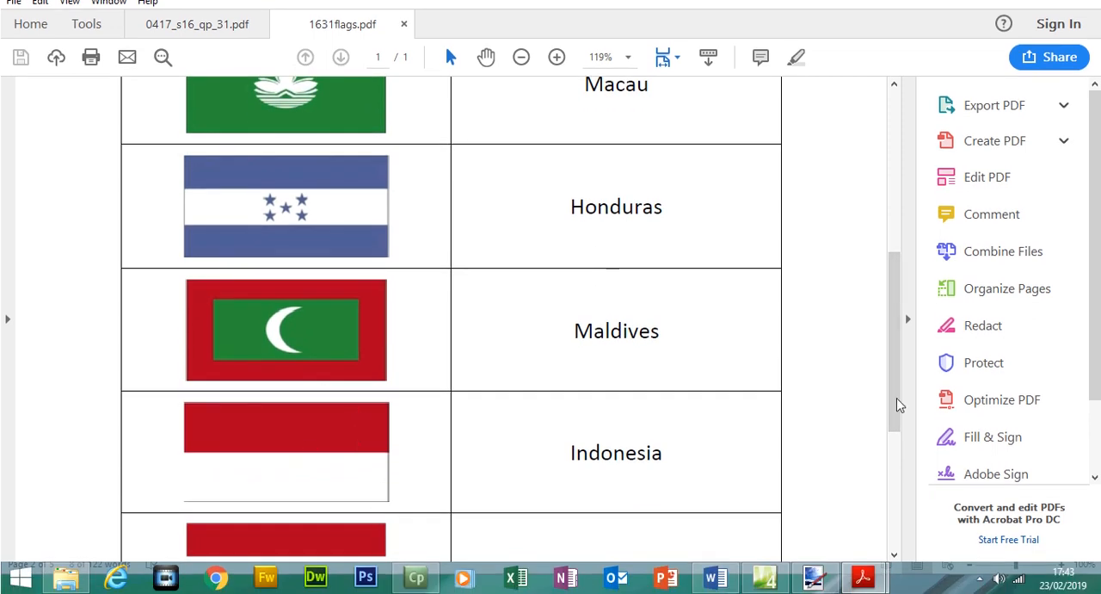
pyautogui.moveTo(899, 404); pyautogui.dragTo(897, 438)
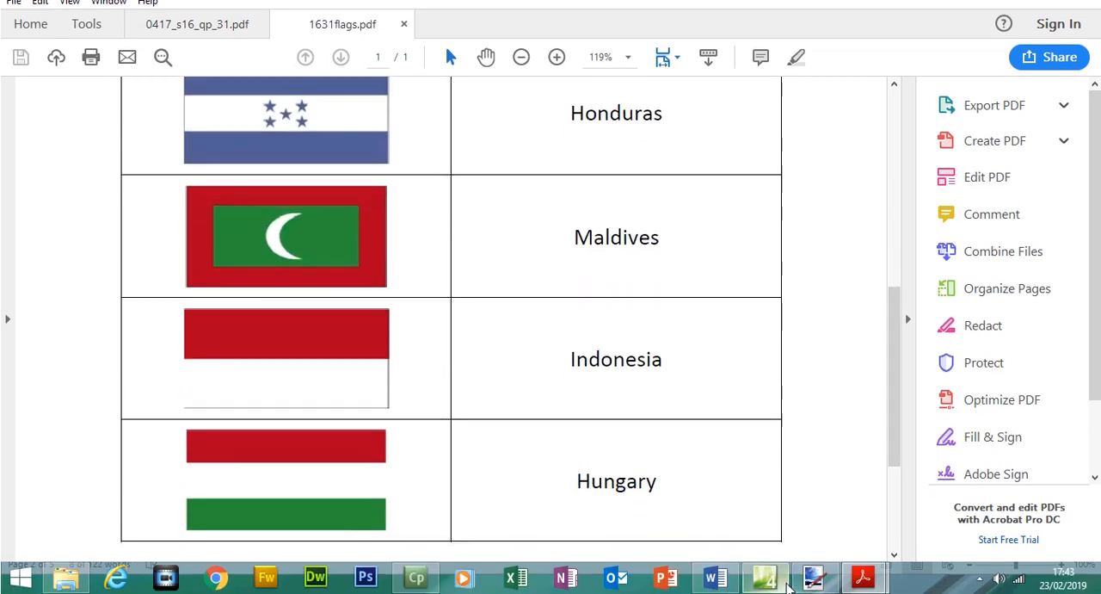
pyautogui.click(786, 583)
pyautogui.click(102, 29)
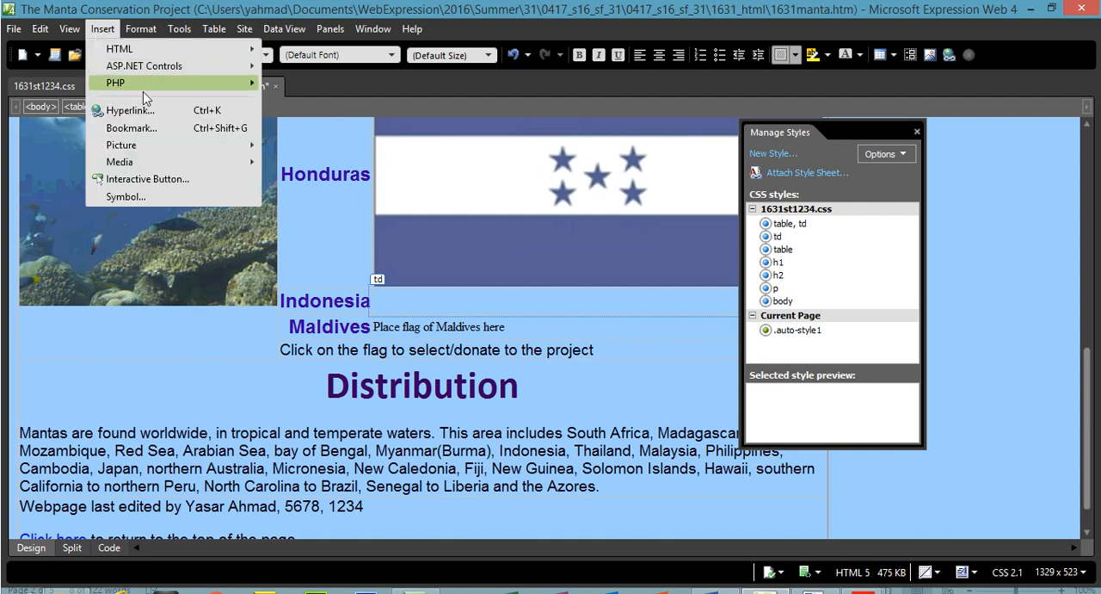
pyautogui.moveTo(198, 151)
pyautogui.click(301, 145)
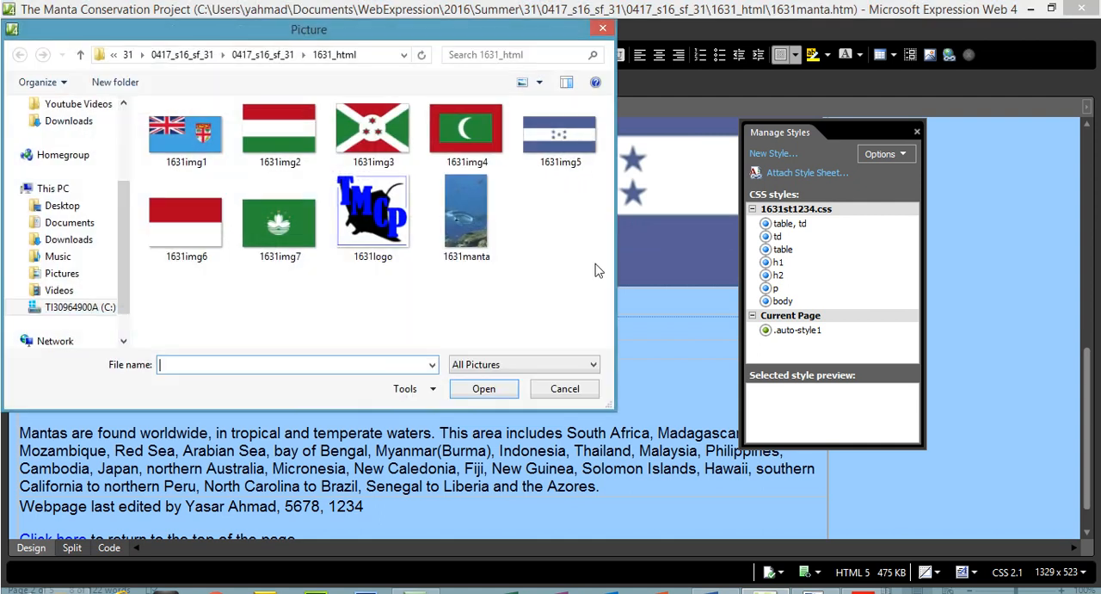
pyautogui.doubleClick(185, 222)
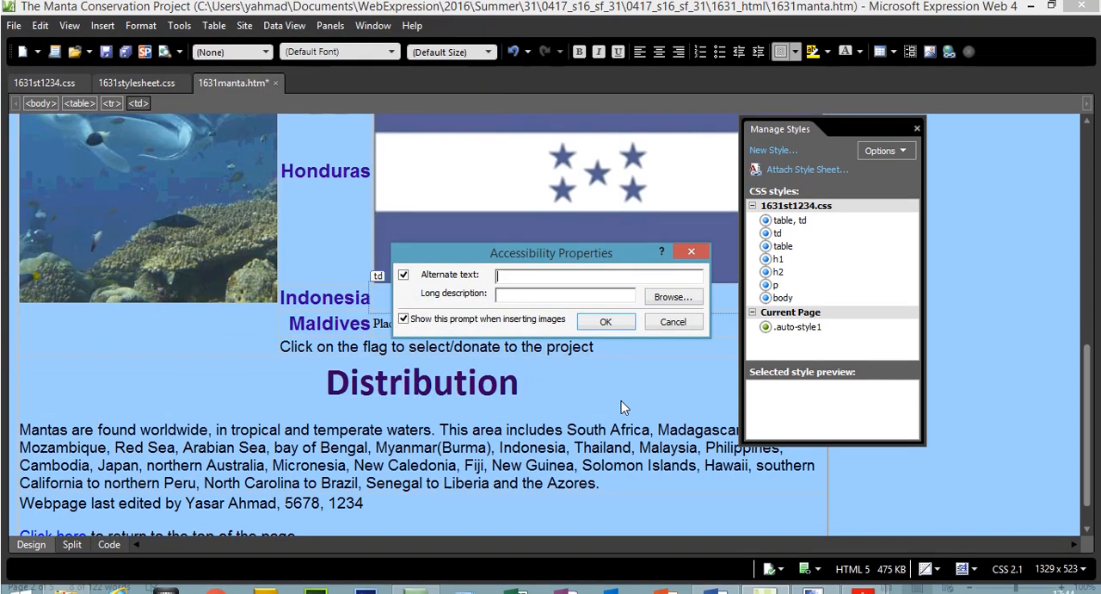
# Copy "flag of Indonesia" from Question 9 in 0417_s16_qp_31.pdf into the image's alternate text and complete the insertion.
pyautogui.moveTo(863, 576)
pyautogui.click(794, 505)
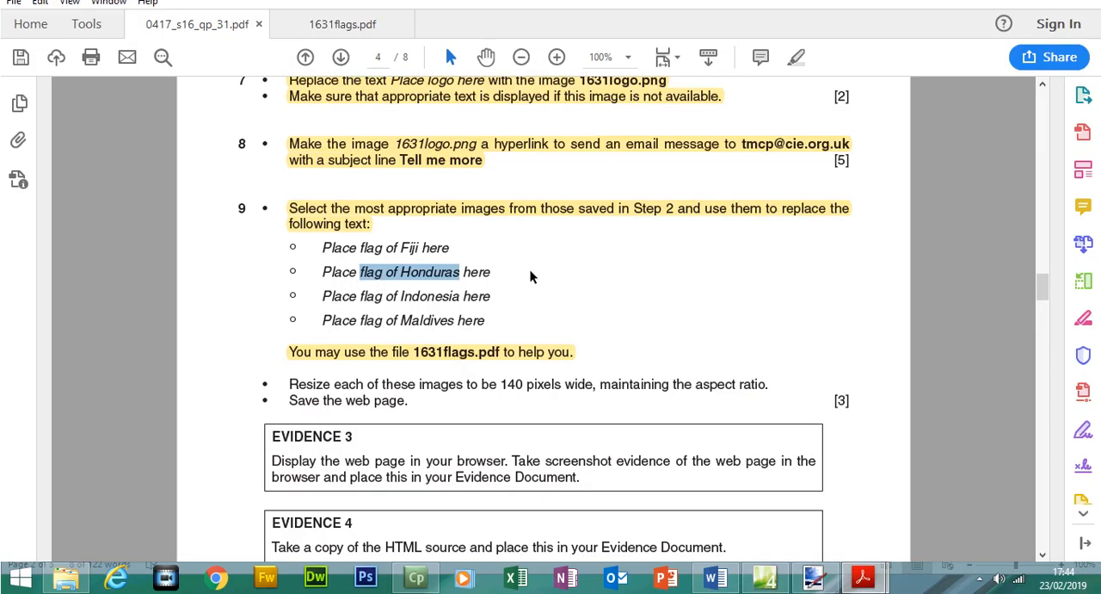
pyautogui.moveTo(360, 296); pyautogui.dragTo(454, 301)
pyautogui.rightClick(453, 301)
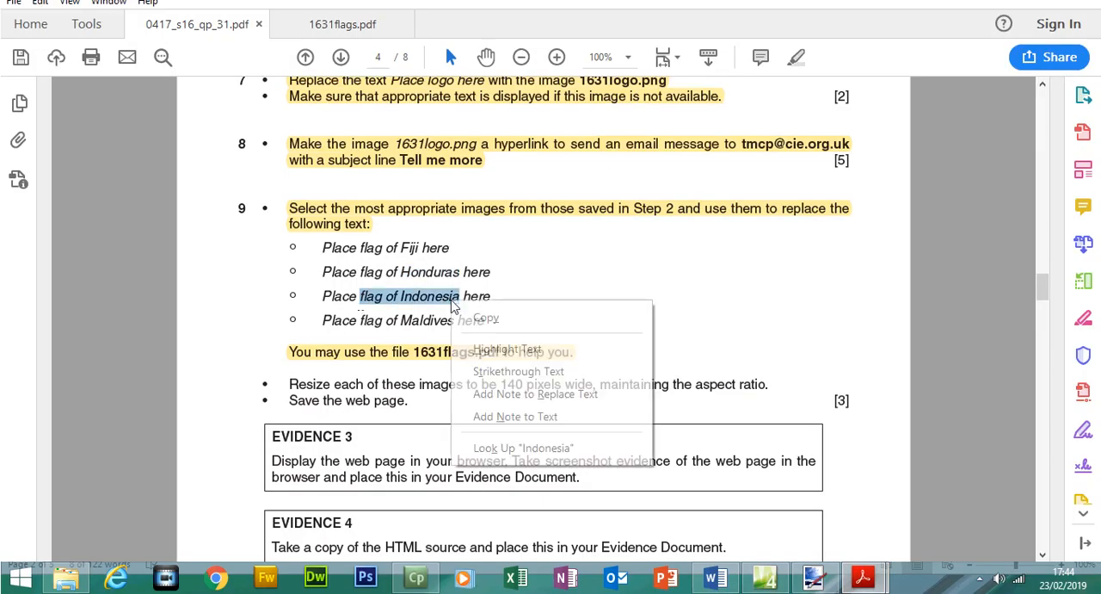
pyautogui.click(482, 318)
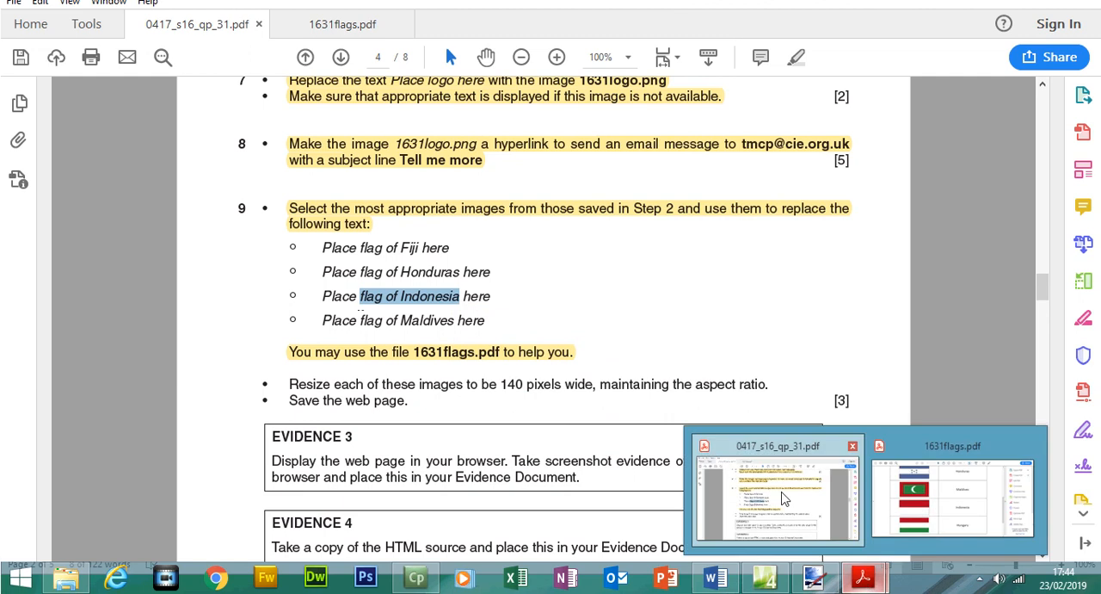
pyautogui.click(764, 576)
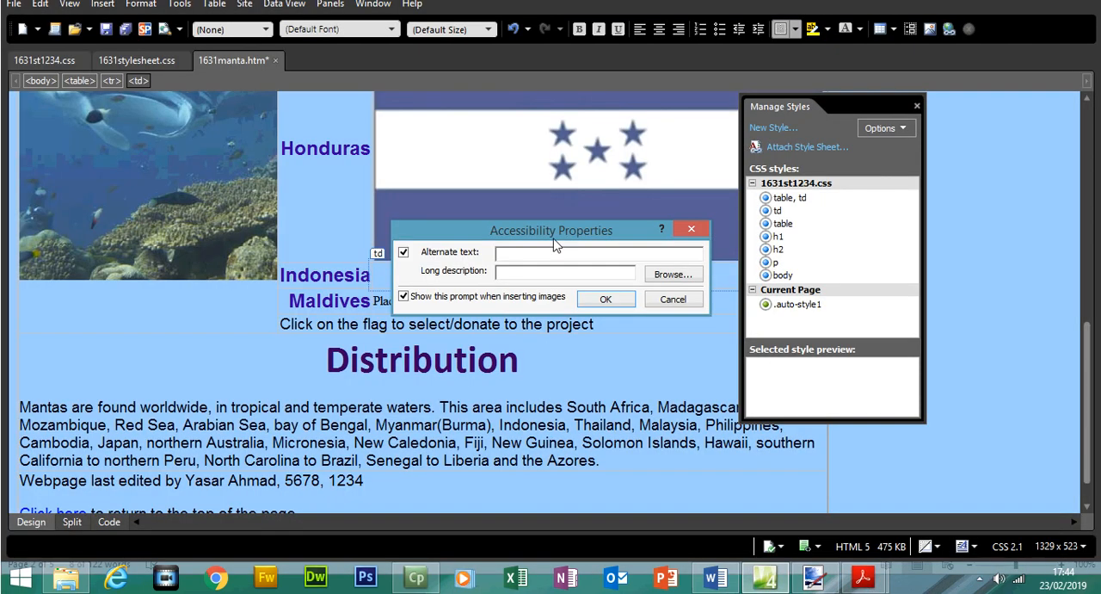
pyautogui.click(602, 301)
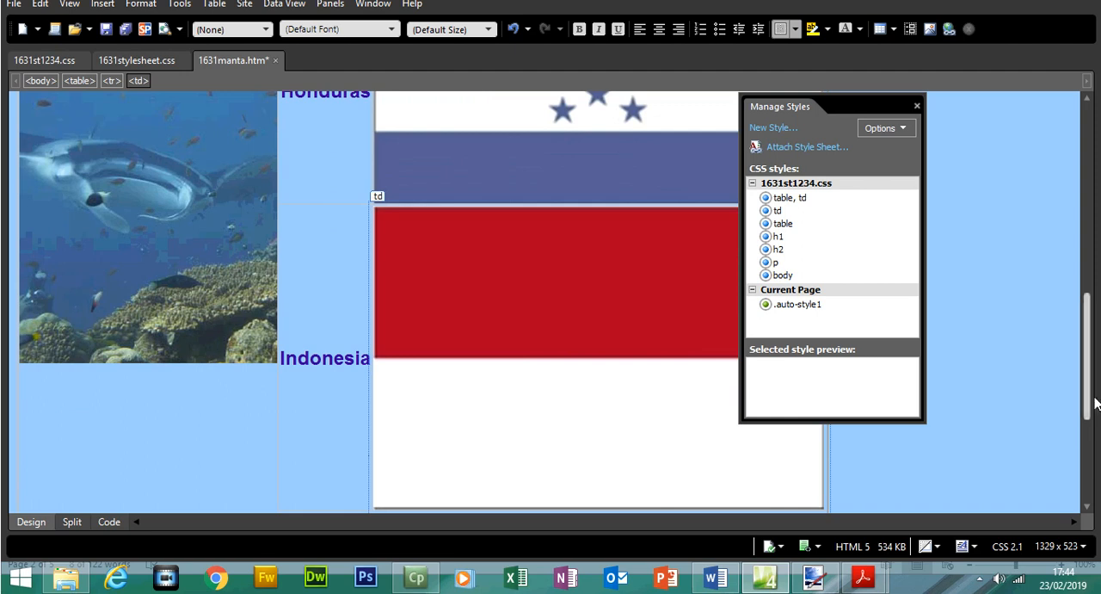
# Delete the text "Place flag of Maldives here" from the cell beside Maldives.
pyautogui.scroll(-3, 940, 422)
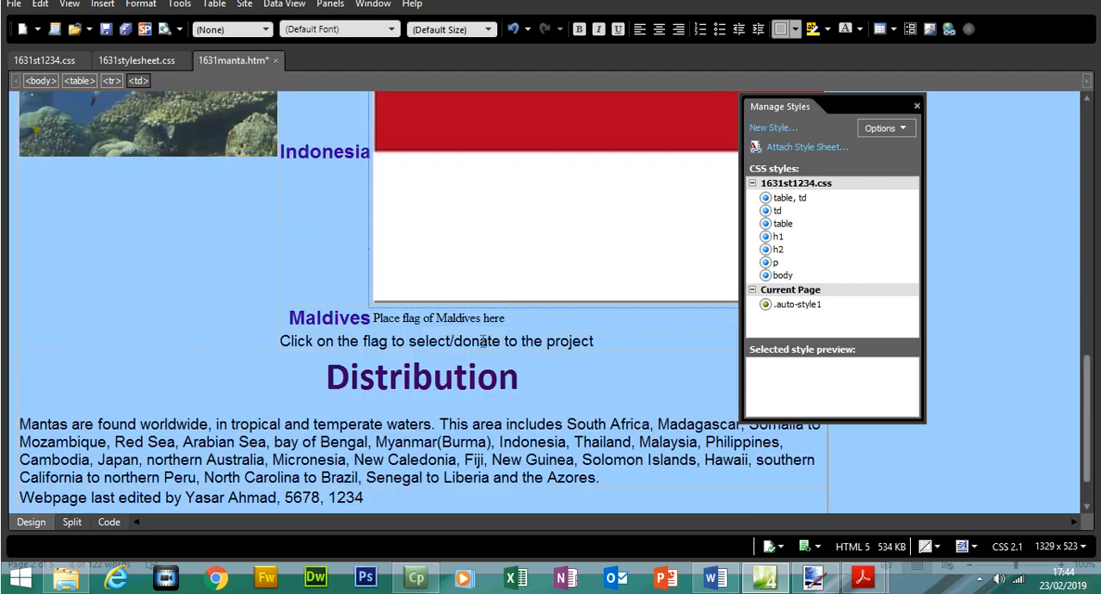
pyautogui.moveTo(507, 316); pyautogui.dragTo(398, 317)
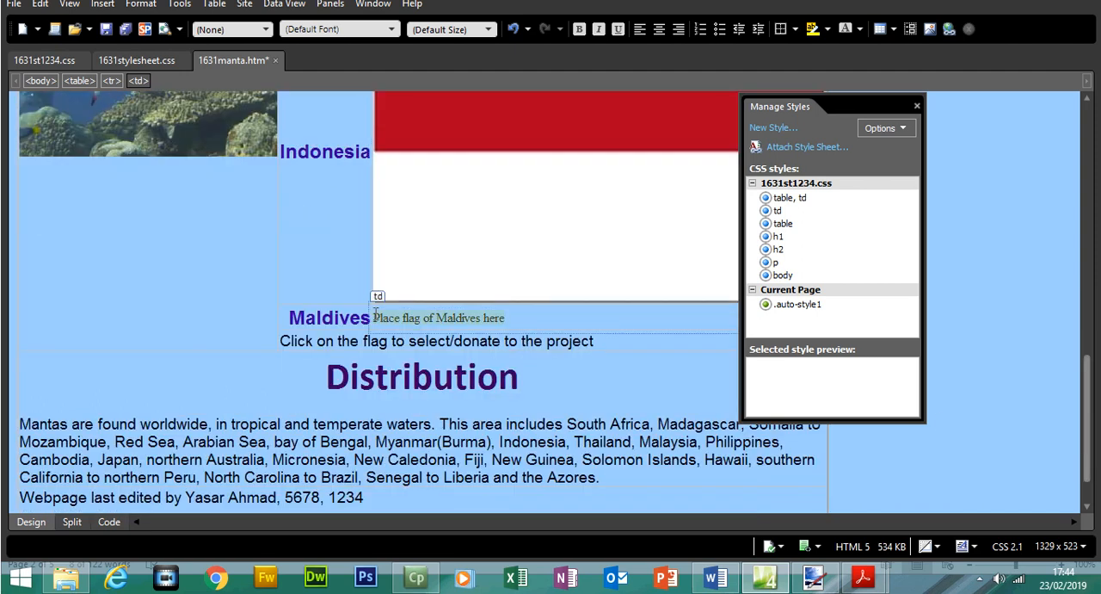
pyautogui.press('Delete')
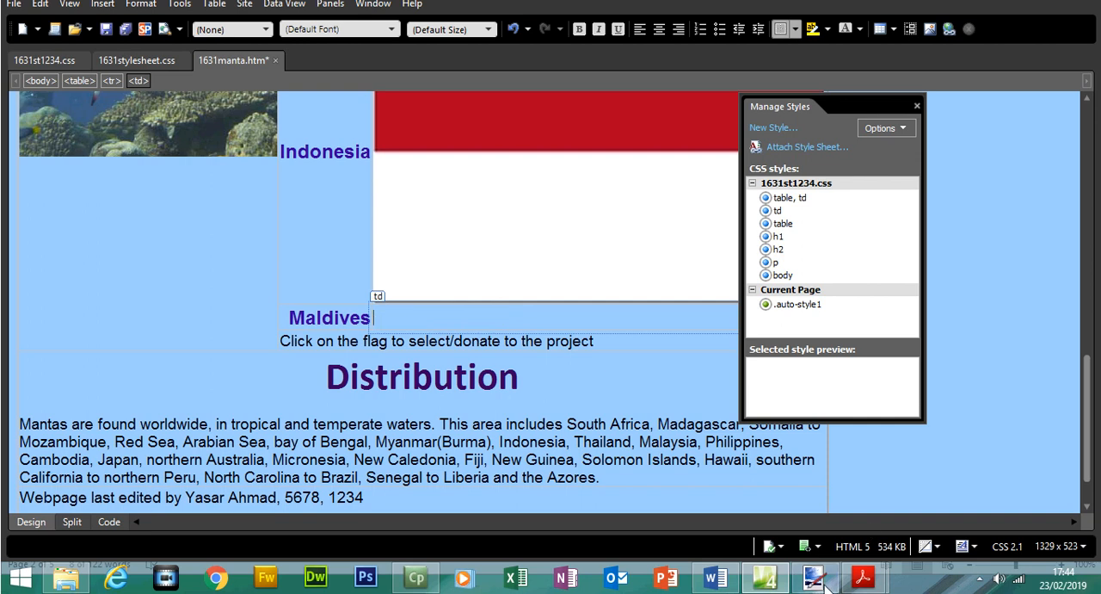
# Check the Maldives flag in 1631flags.pdf and choose 1631img4 as the picture from file for the empty Maldives cell.
pyautogui.moveTo(863, 577)
pyautogui.click(950, 523)
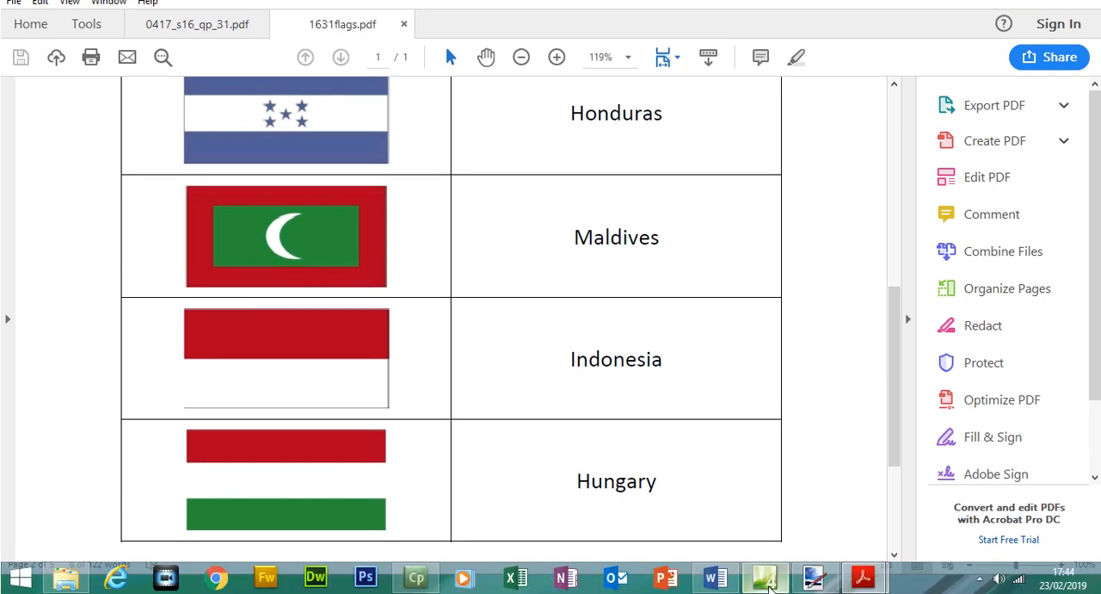
pyautogui.click(764, 581)
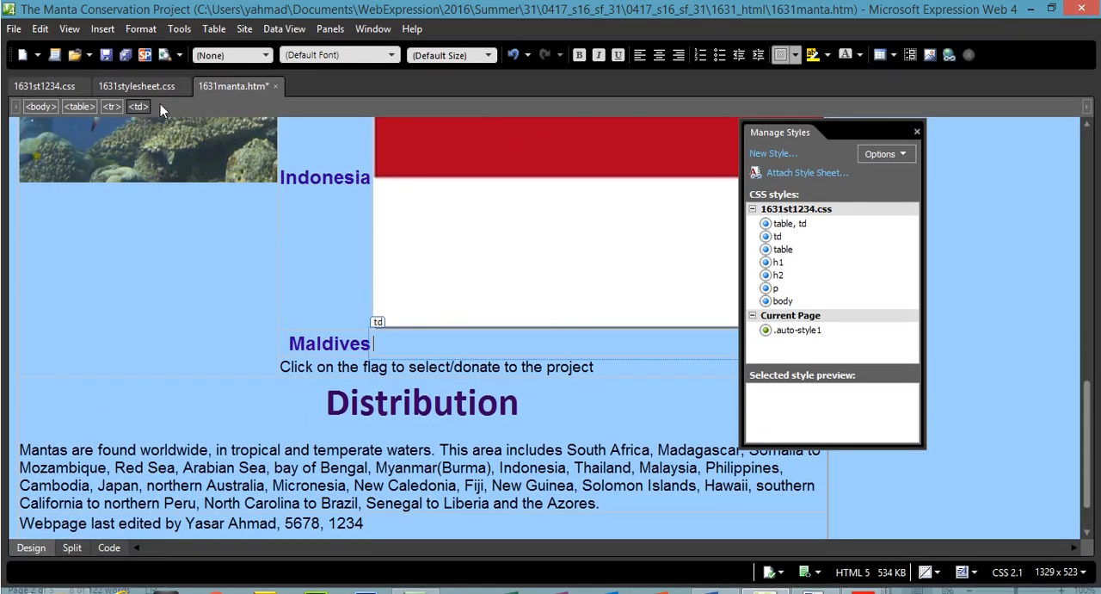
pyautogui.click(102, 29)
pyautogui.moveTo(142, 157)
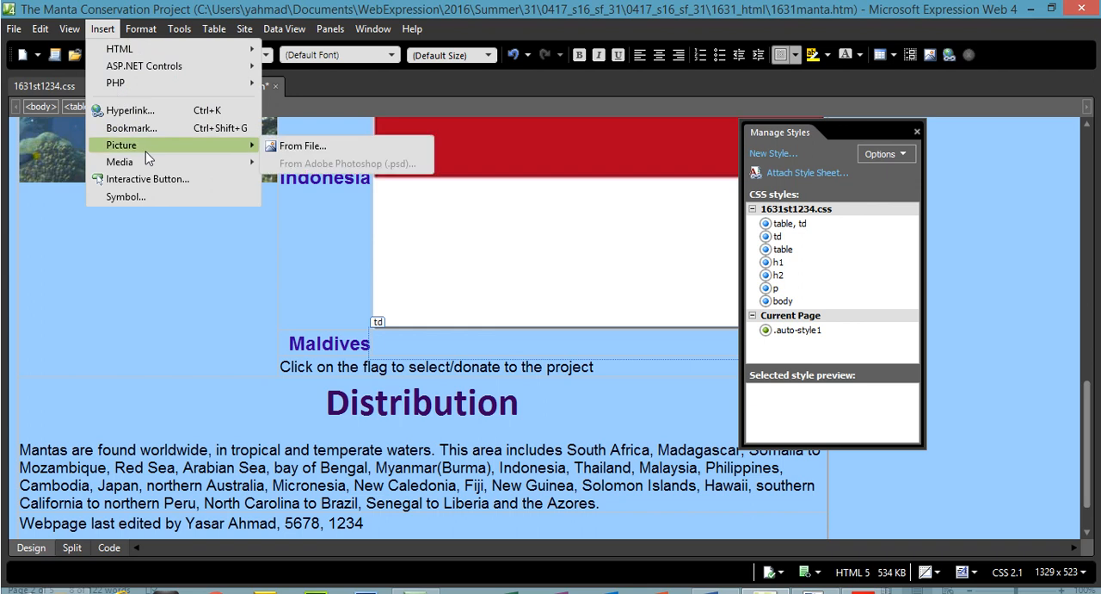
pyautogui.click(296, 152)
pyautogui.doubleClick(489, 136)
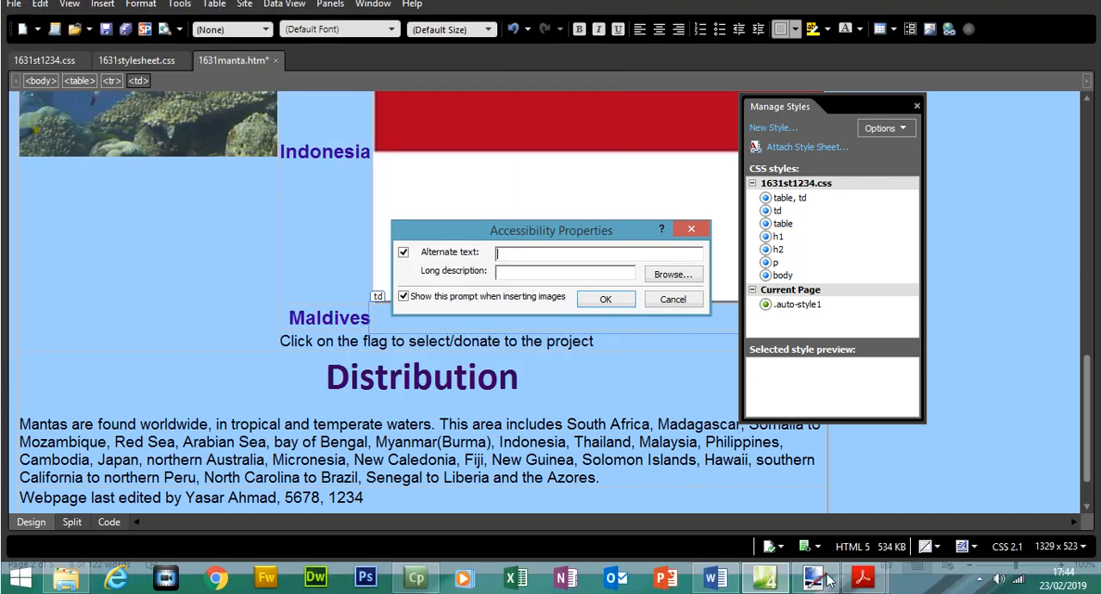
# Copy "flag of Maldives" from Question 9 in 0417_s16_qp_31.pdf into the image's alternate text and complete the insertion.
pyautogui.moveTo(863, 577)
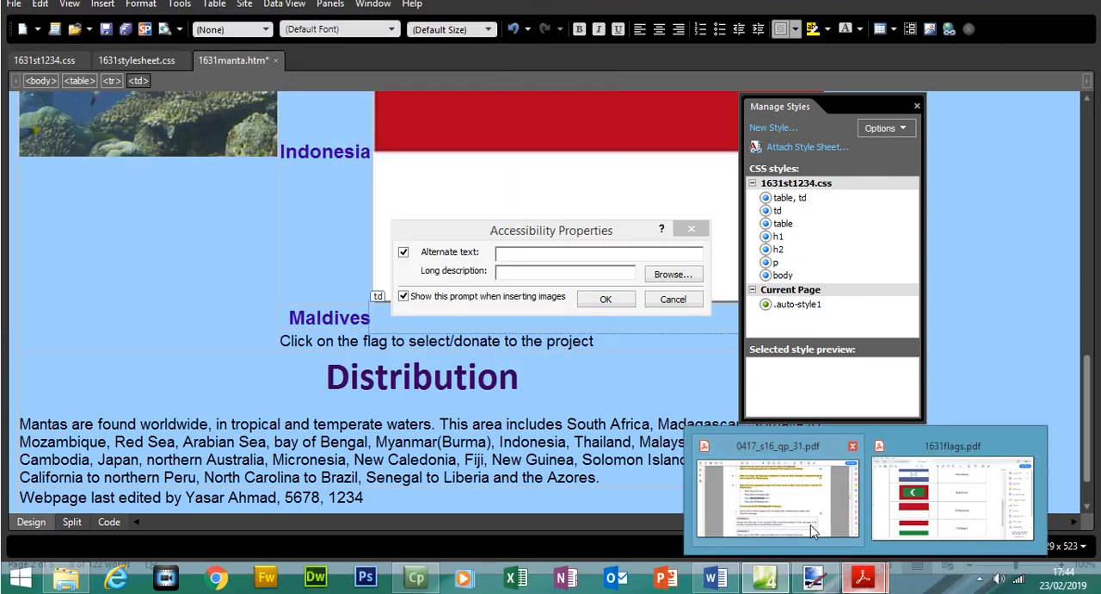
pyautogui.click(814, 532)
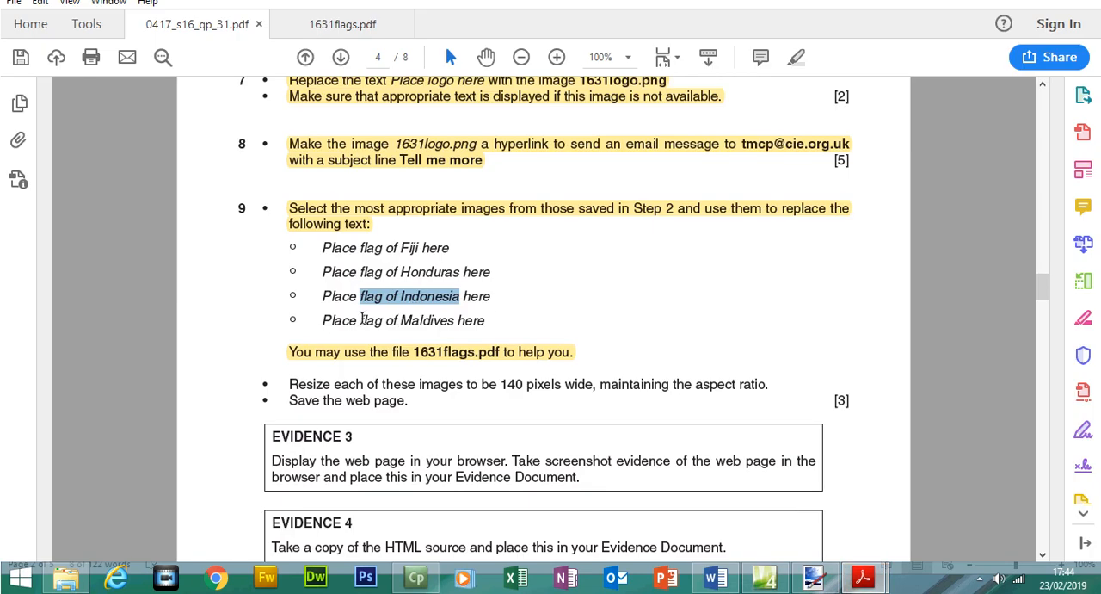
pyautogui.moveTo(362, 317); pyautogui.dragTo(442, 323)
pyautogui.rightClick(446, 327)
pyautogui.click(477, 351)
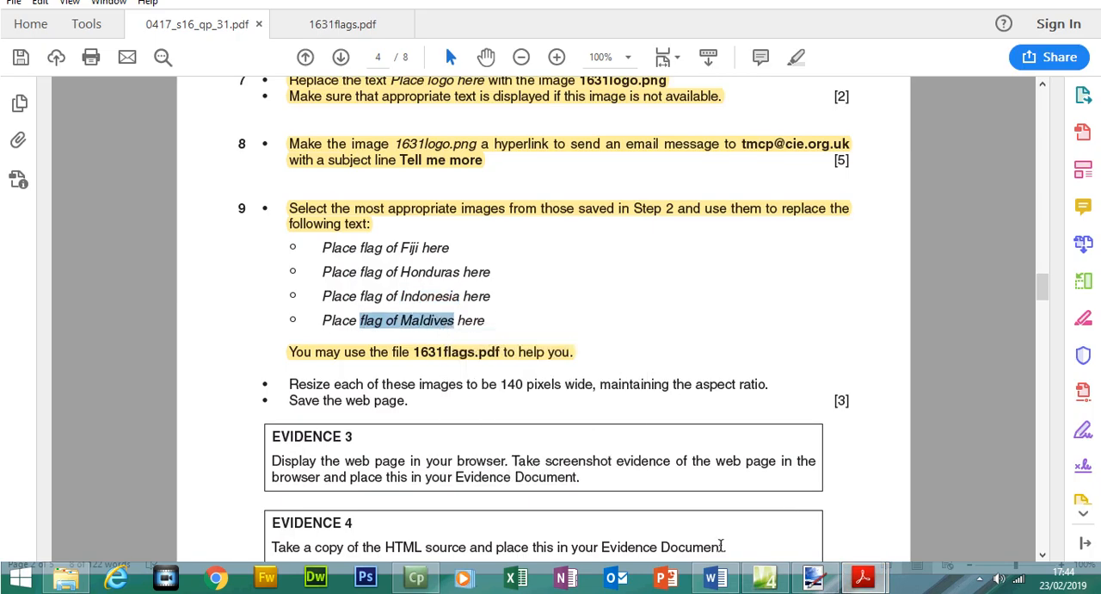
pyautogui.click(764, 576)
pyautogui.hotkey('ctrl', 'v')
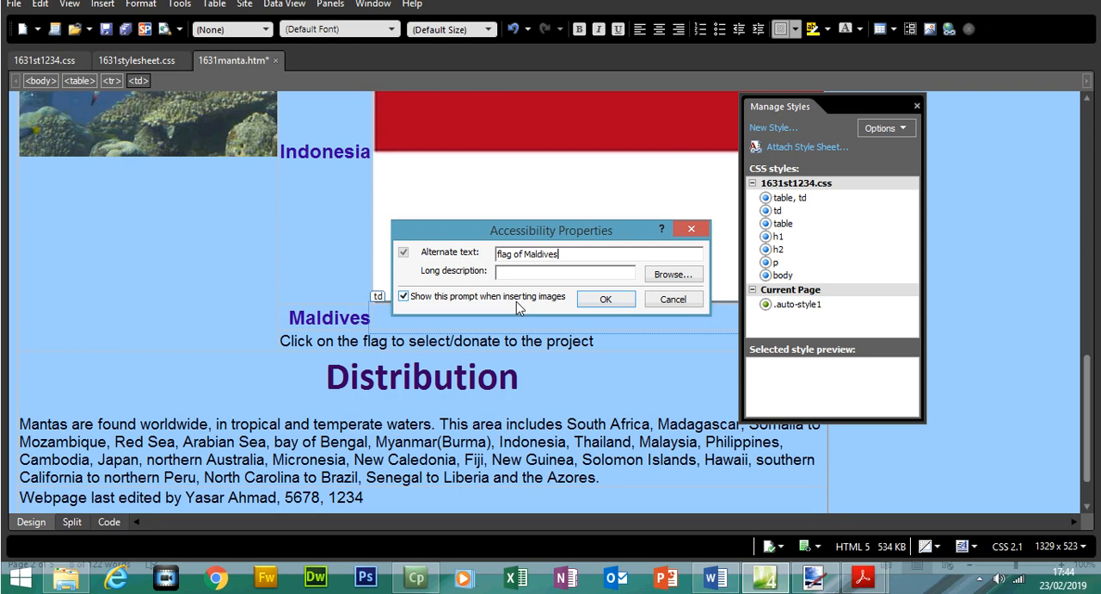
pyautogui.click(602, 306)
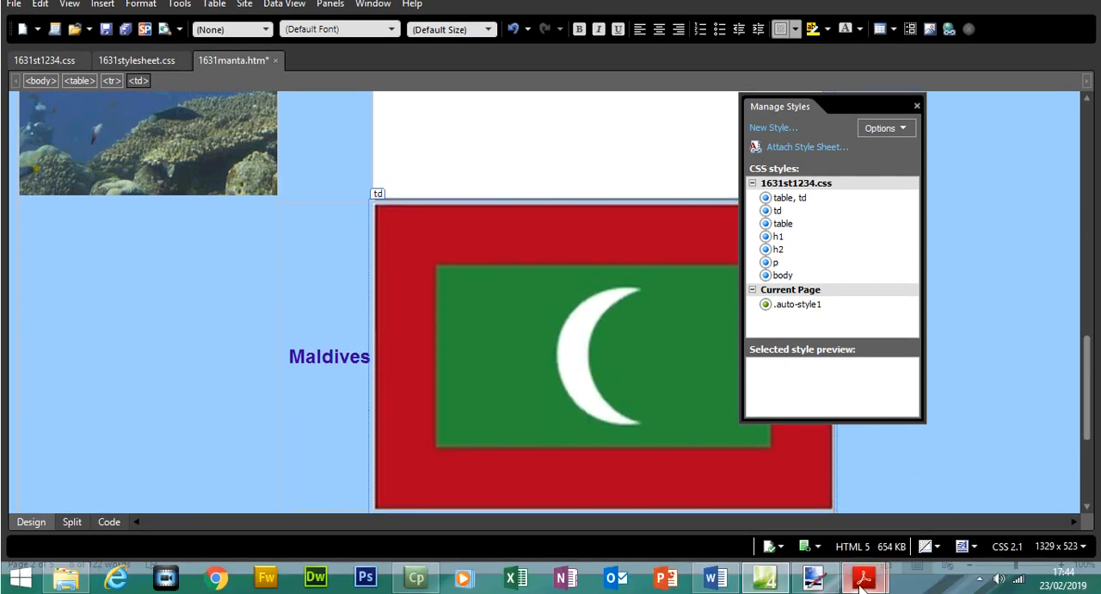
pyautogui.moveTo(863, 583)
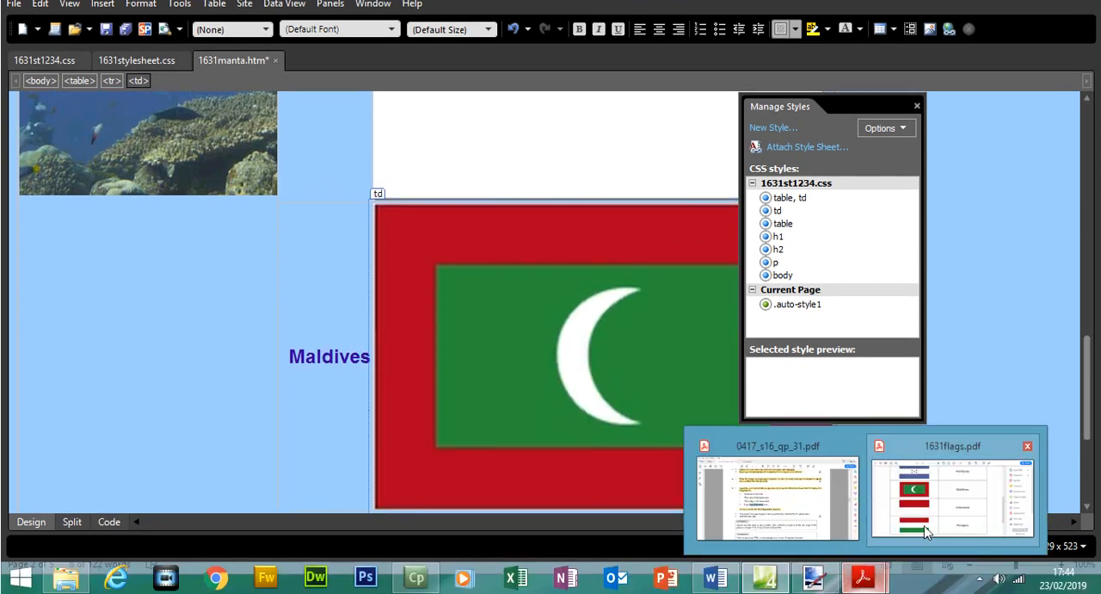
# In 0417_s16_qp_31.pdf, highlight Question 9's list of flag placeholders and the instruction to resize the images to 140 pixels wide.
pyautogui.click(770, 495)
pyautogui.moveTo(323, 247); pyautogui.dragTo(479, 325)
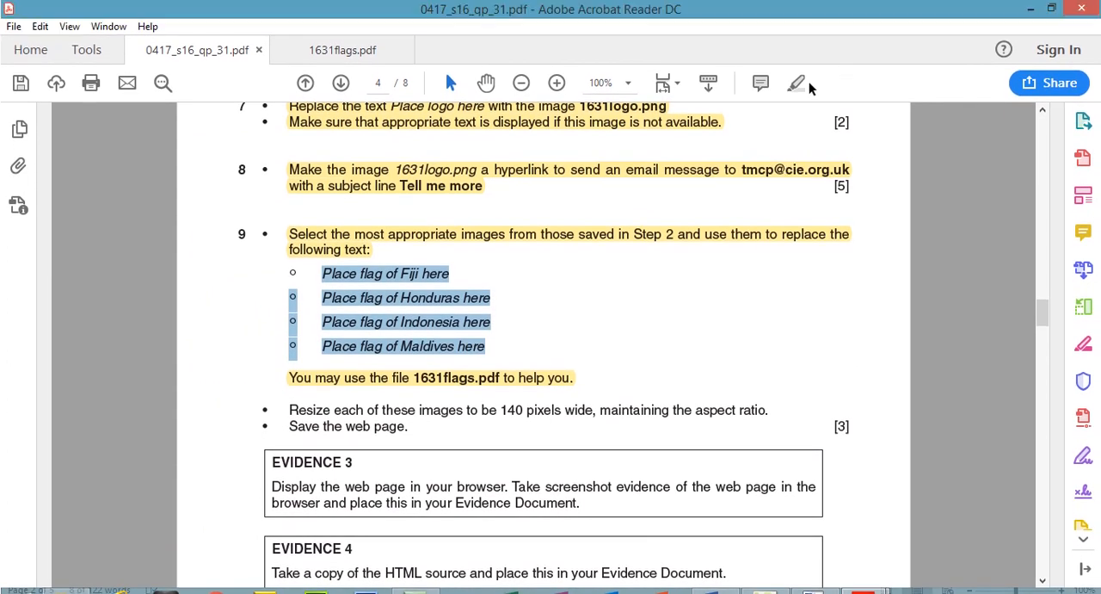
pyautogui.click(797, 58)
pyautogui.moveTo(287, 383); pyautogui.dragTo(752, 386)
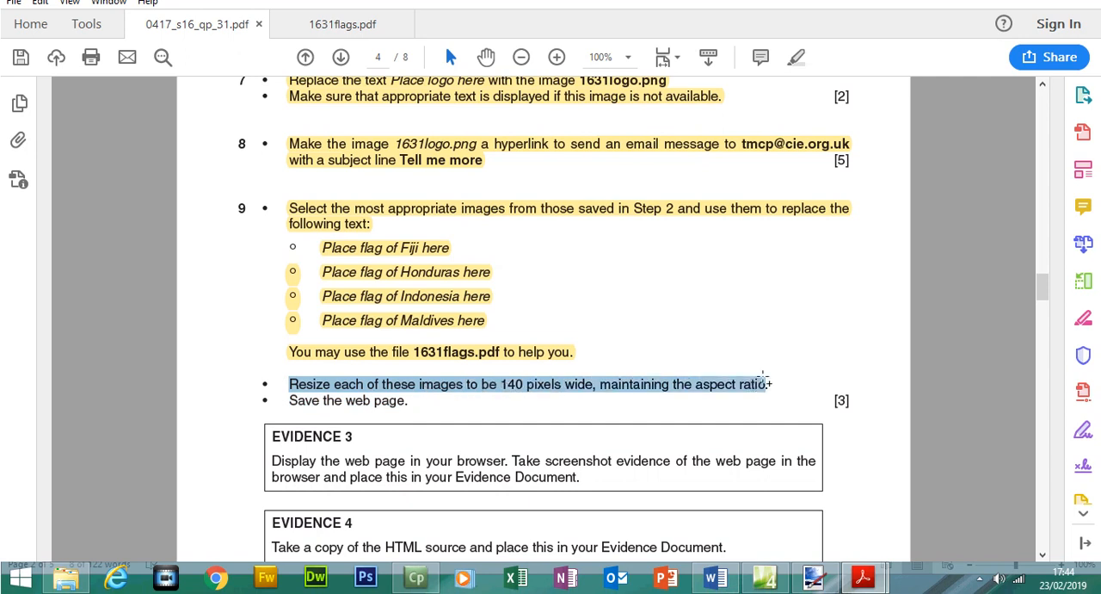
pyautogui.click(795, 83)
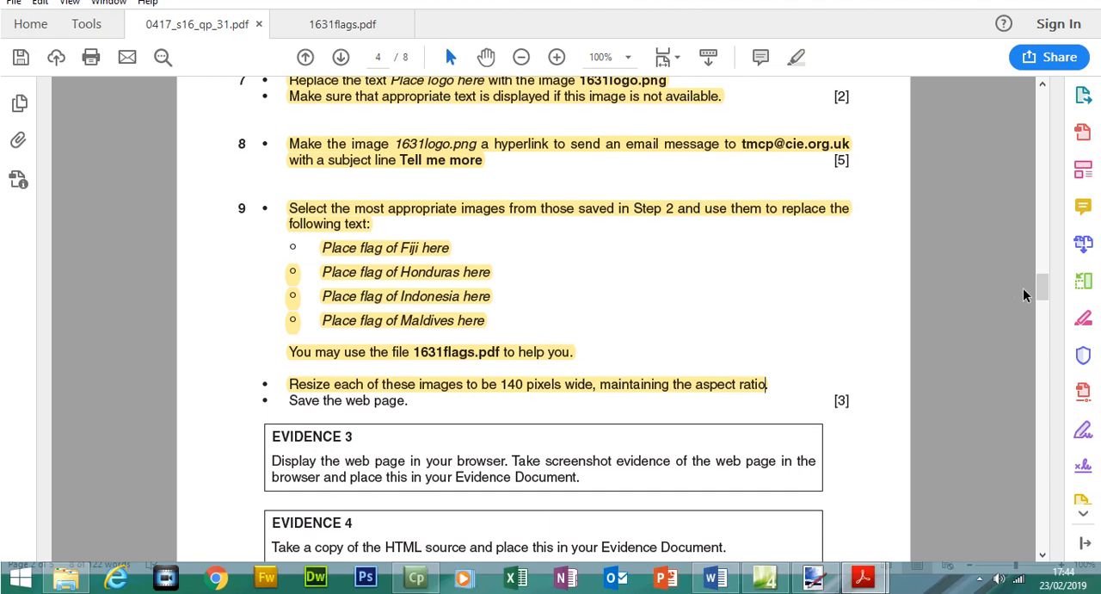
pyautogui.scroll(-3, 991, 396)
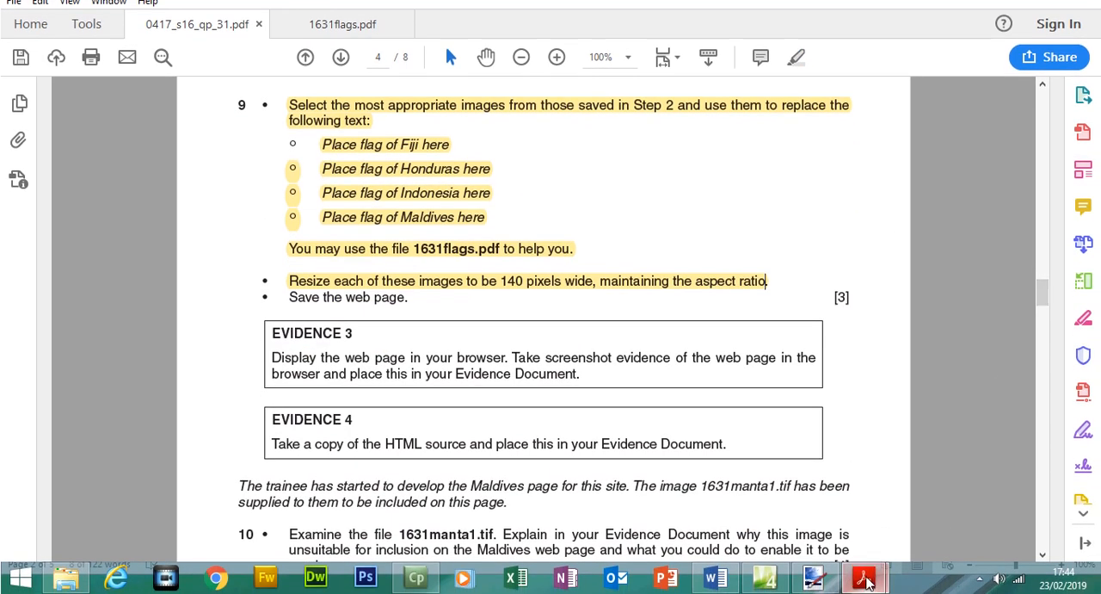
pyautogui.moveTo(863, 585)
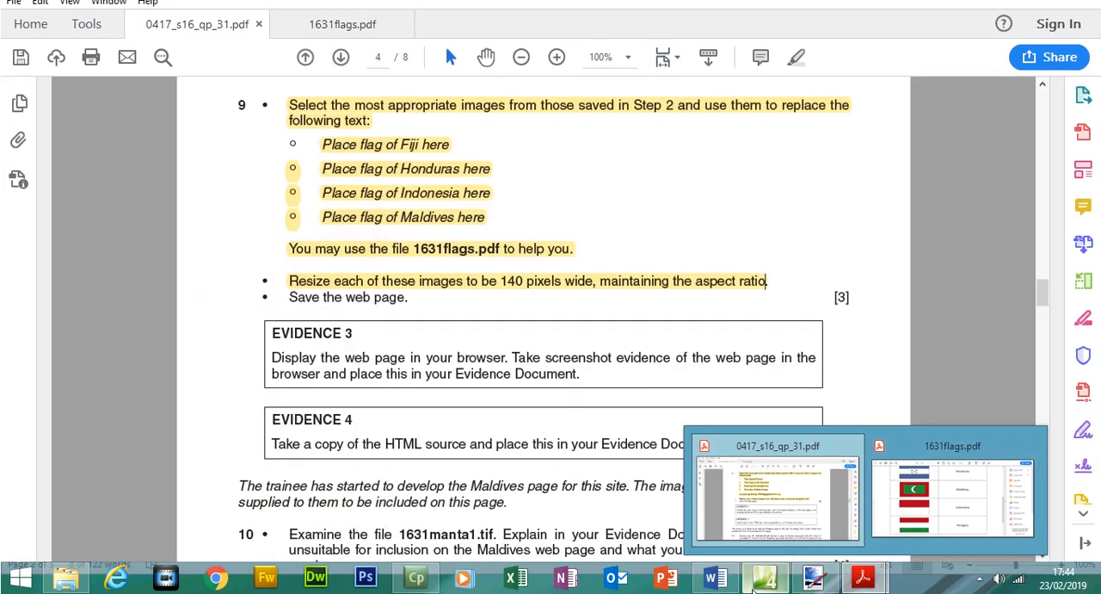
# Switch to Expression Web and set the Fiji flag's width to 140 pixels in its picture properties, keeping the aspect ratio.
pyautogui.click(765, 579)
pyautogui.moveTo(1088, 374); pyautogui.dragTo(1078, 199)
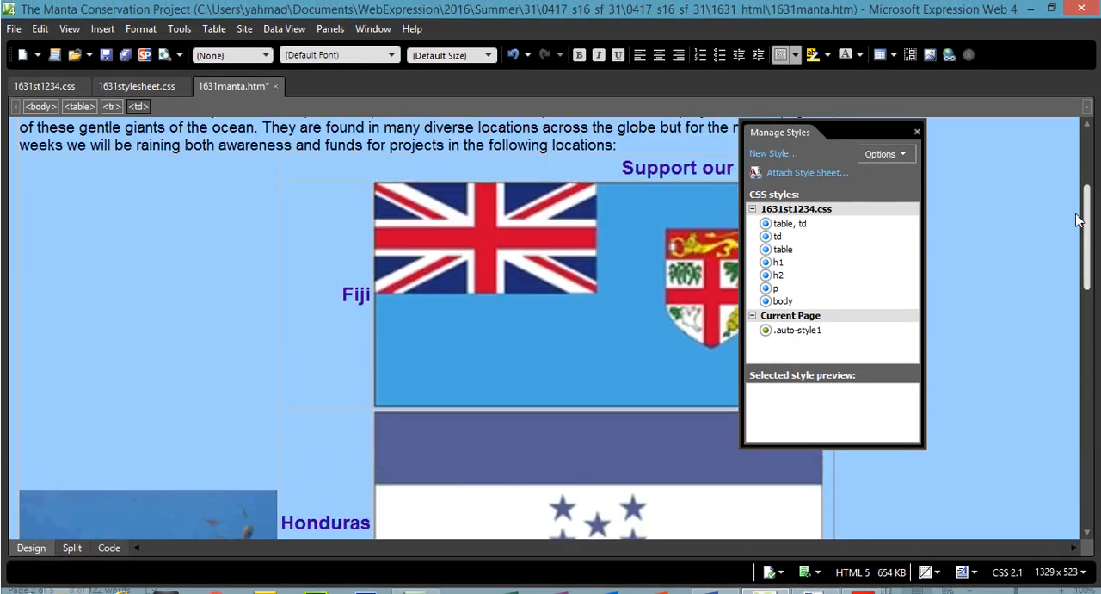
pyautogui.rightClick(537, 256)
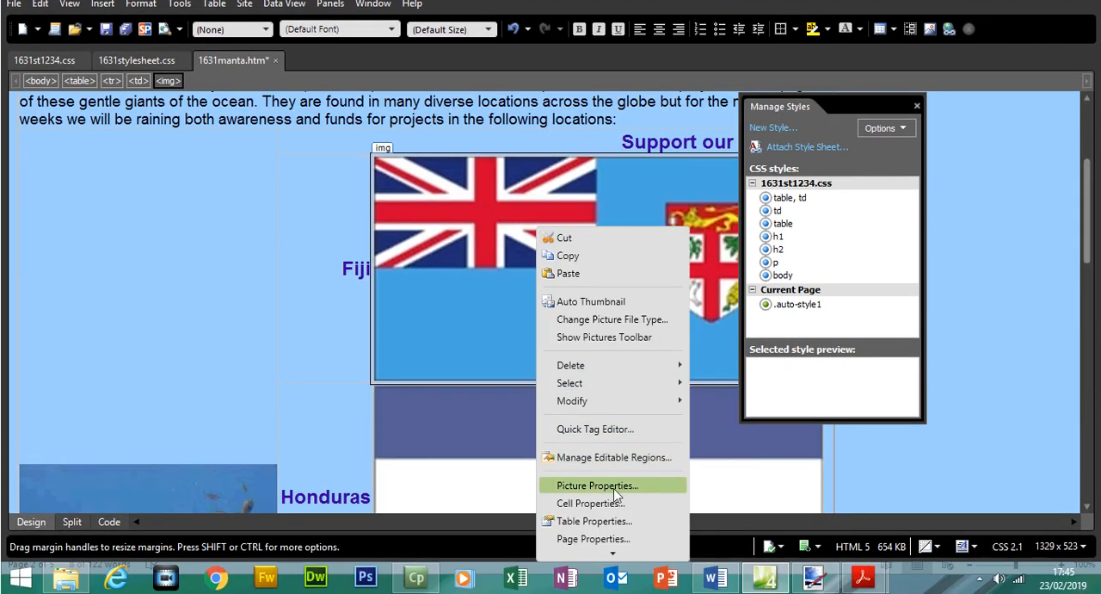
pyautogui.click(614, 487)
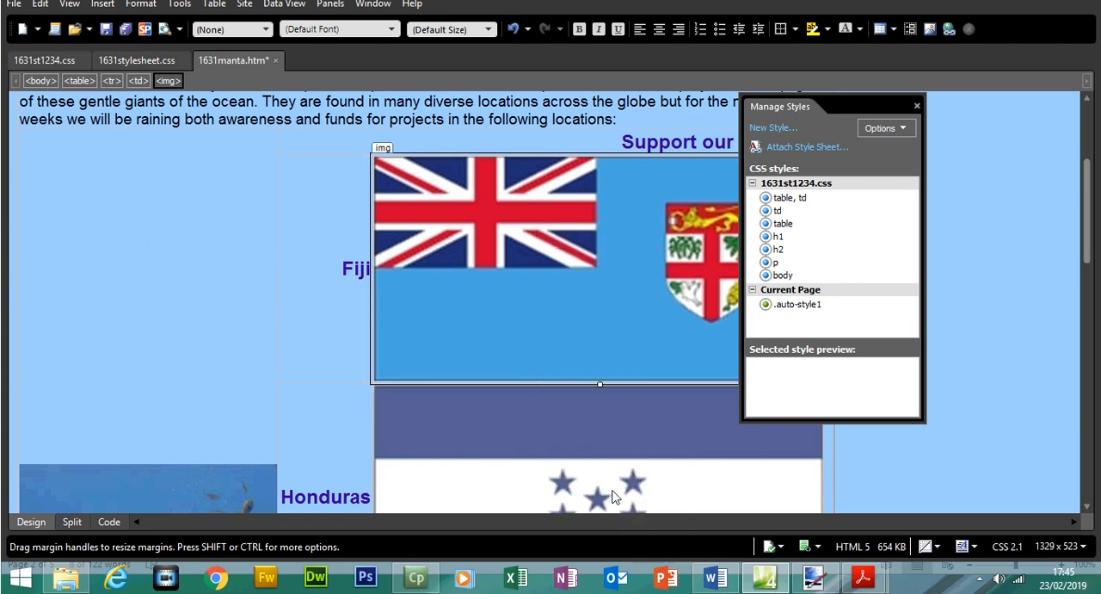
pyautogui.click(454, 151)
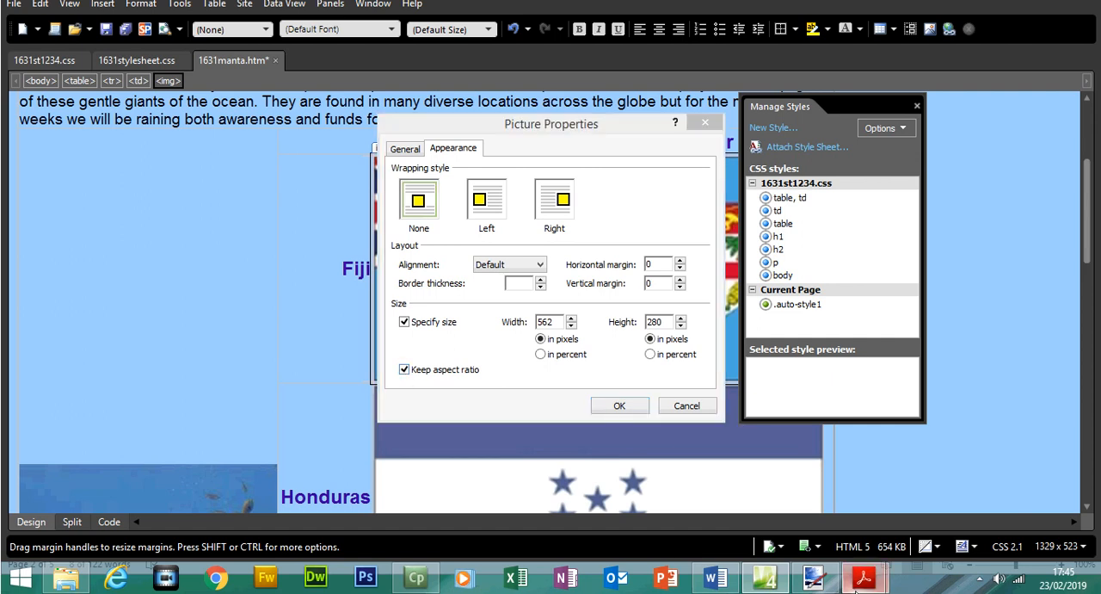
pyautogui.moveTo(865, 576)
pyautogui.click(800, 537)
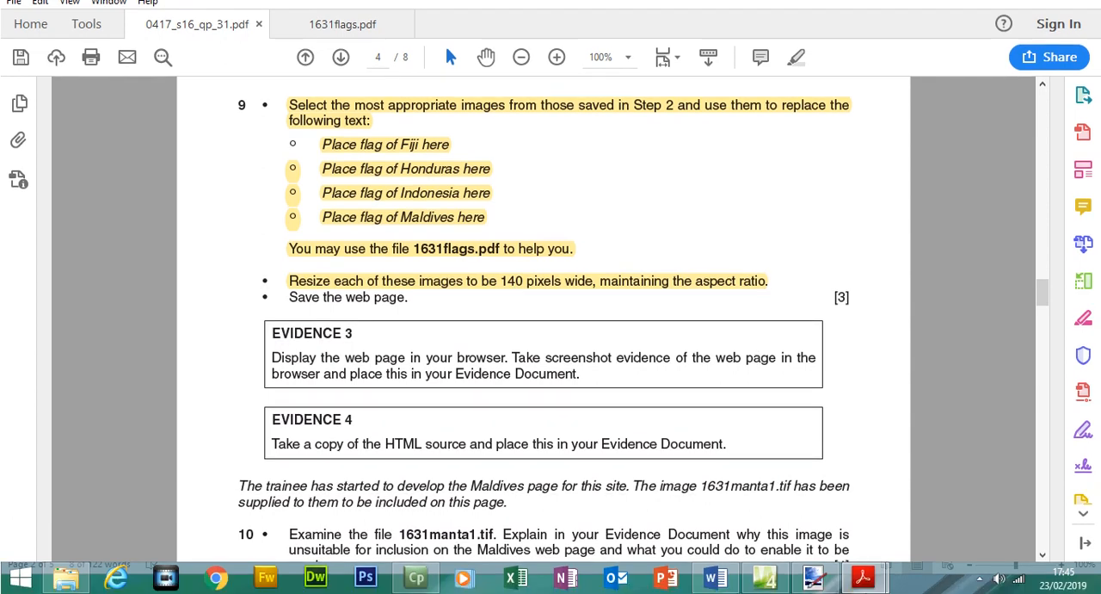
pyautogui.moveTo(868, 585)
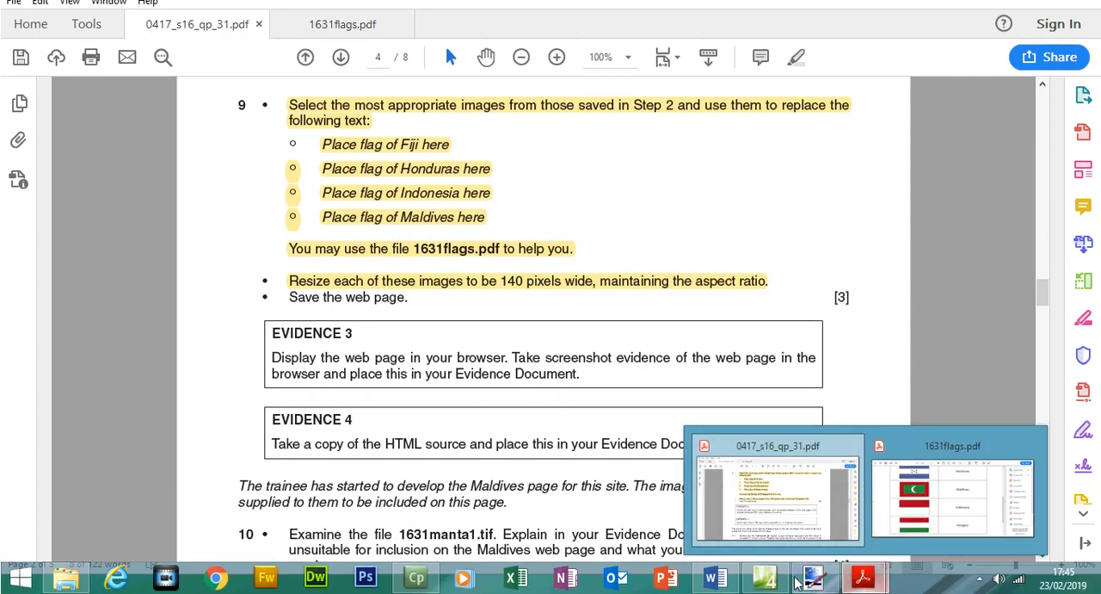
pyautogui.click(764, 576)
pyautogui.moveTo(558, 322); pyautogui.dragTo(495, 321)
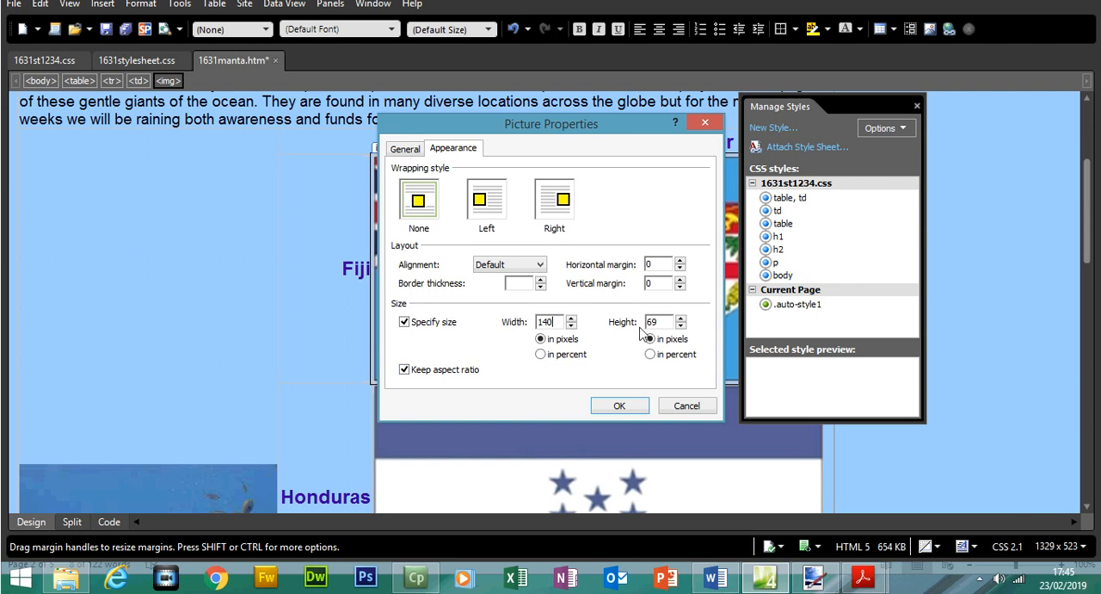
pyautogui.click(621, 406)
# Set the Honduras flag's width to 140 pixels with its aspect ratio kept.
pyautogui.click(641, 367)
pyautogui.rightClick(640, 366)
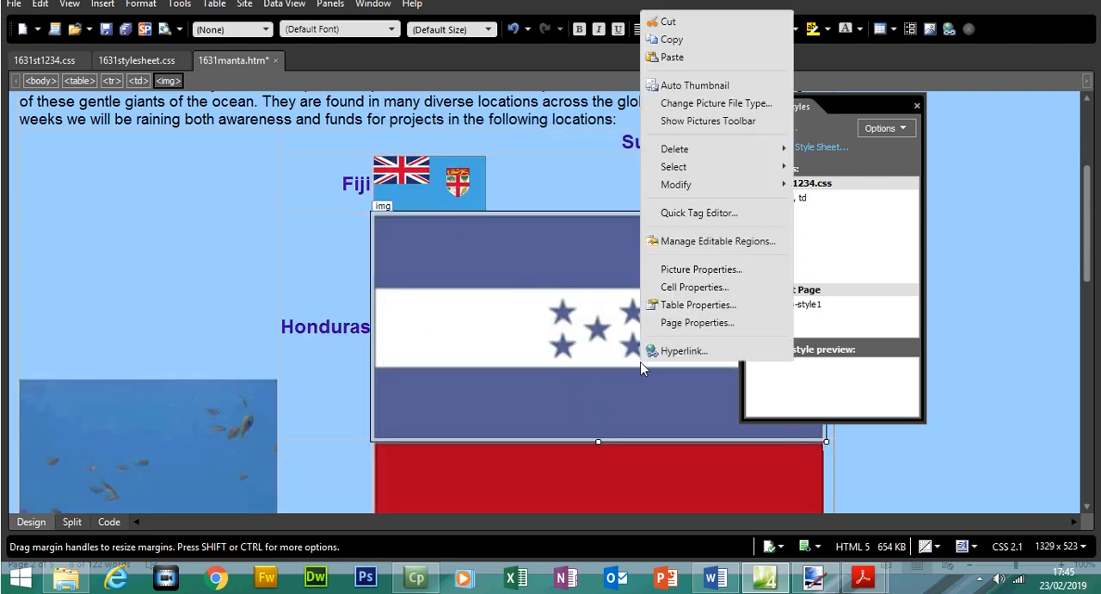
pyautogui.click(690, 297)
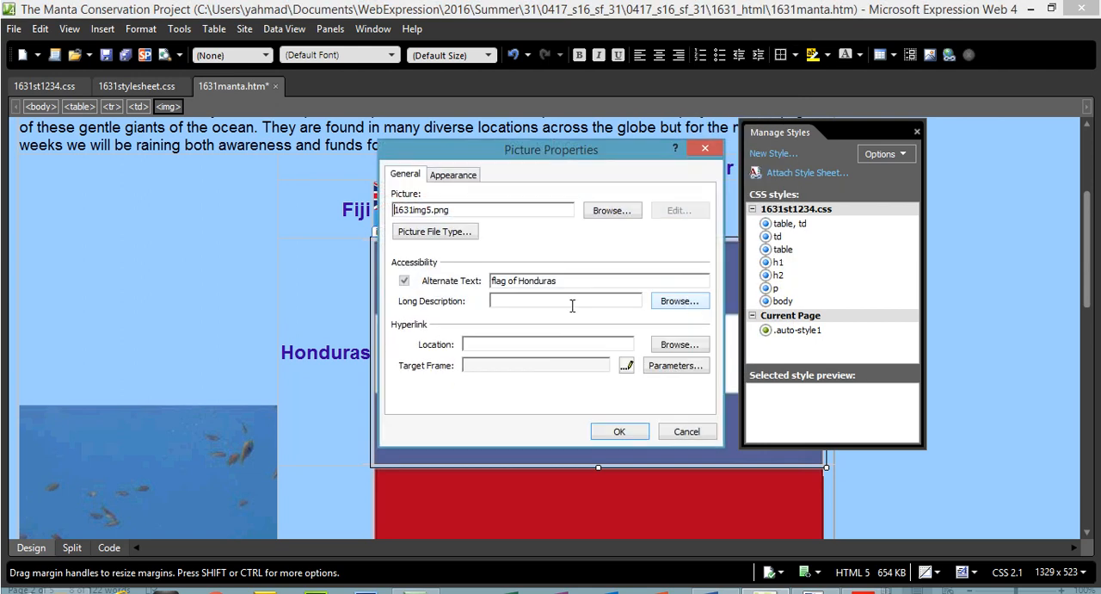
pyautogui.click(454, 174)
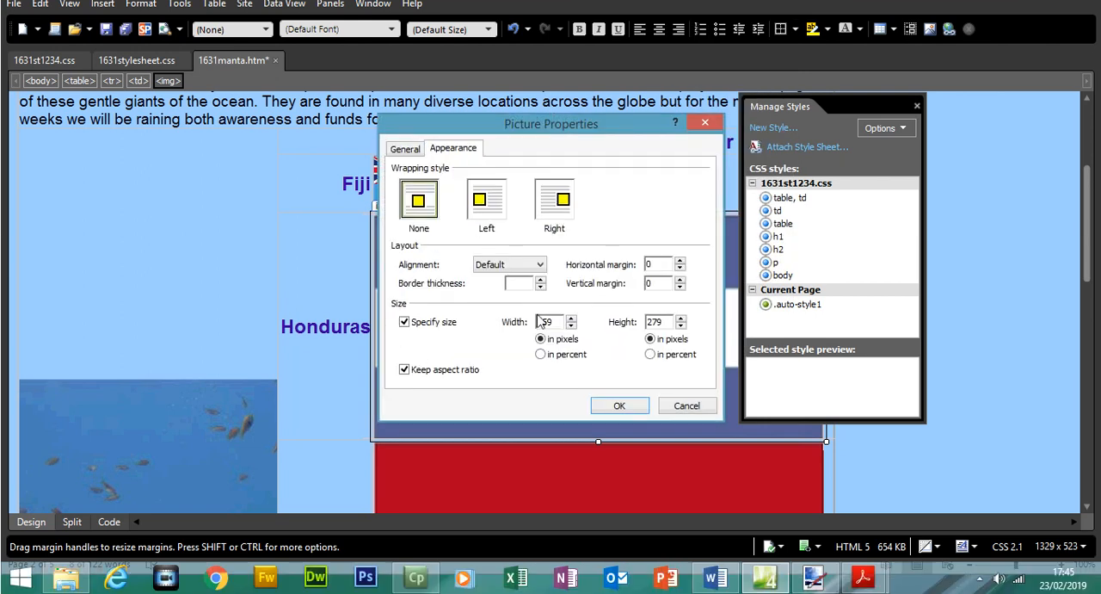
pyautogui.moveTo(548, 322); pyautogui.dragTo(523, 331)
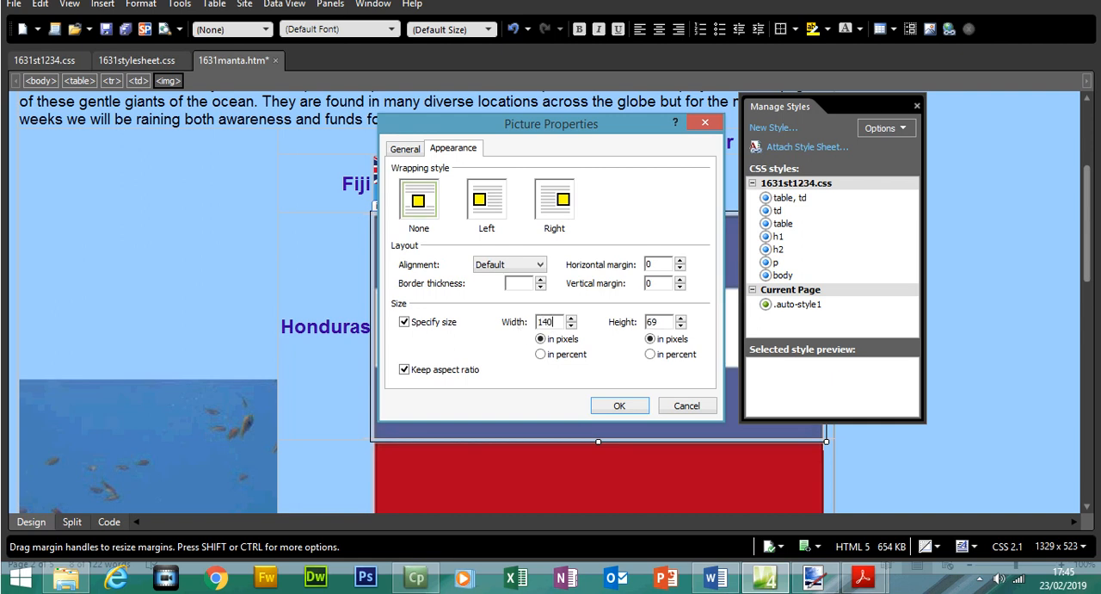
pyautogui.click(619, 406)
# Set the Indonesia flag's width to 140 pixels with its aspect ratio kept.
pyautogui.scroll(-1, 602, 404)
pyautogui.rightClick(536, 372)
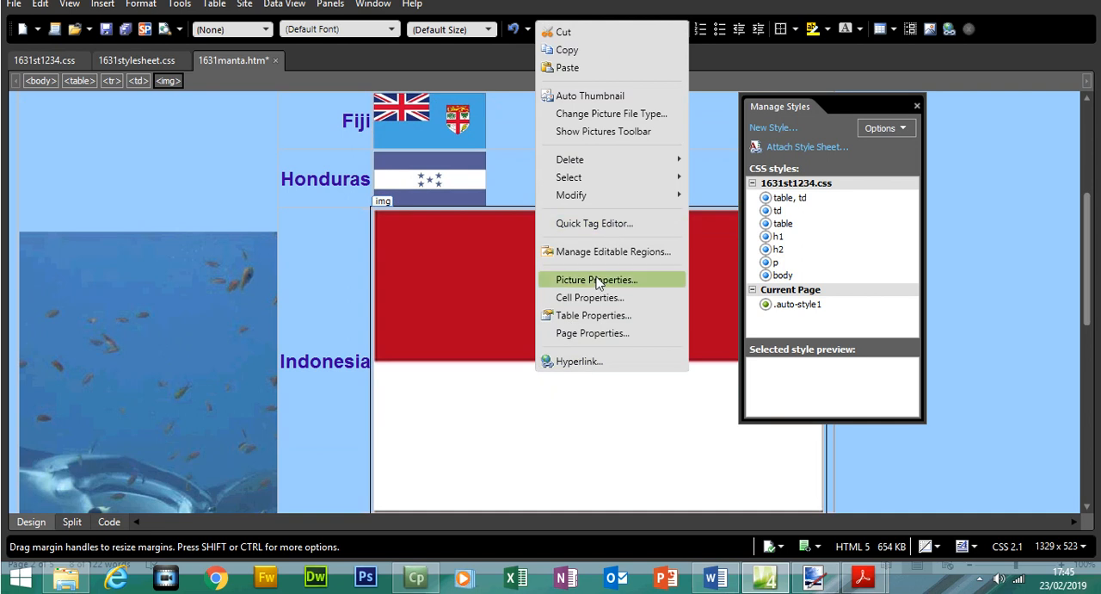
pyautogui.click(597, 280)
pyautogui.click(456, 152)
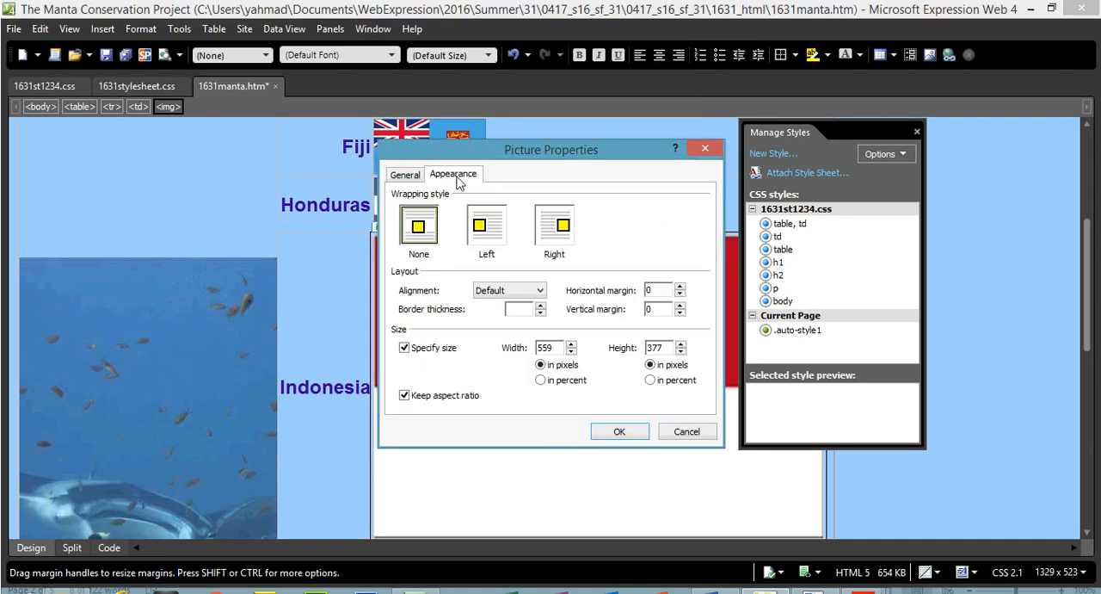
pyautogui.doubleClick(555, 347)
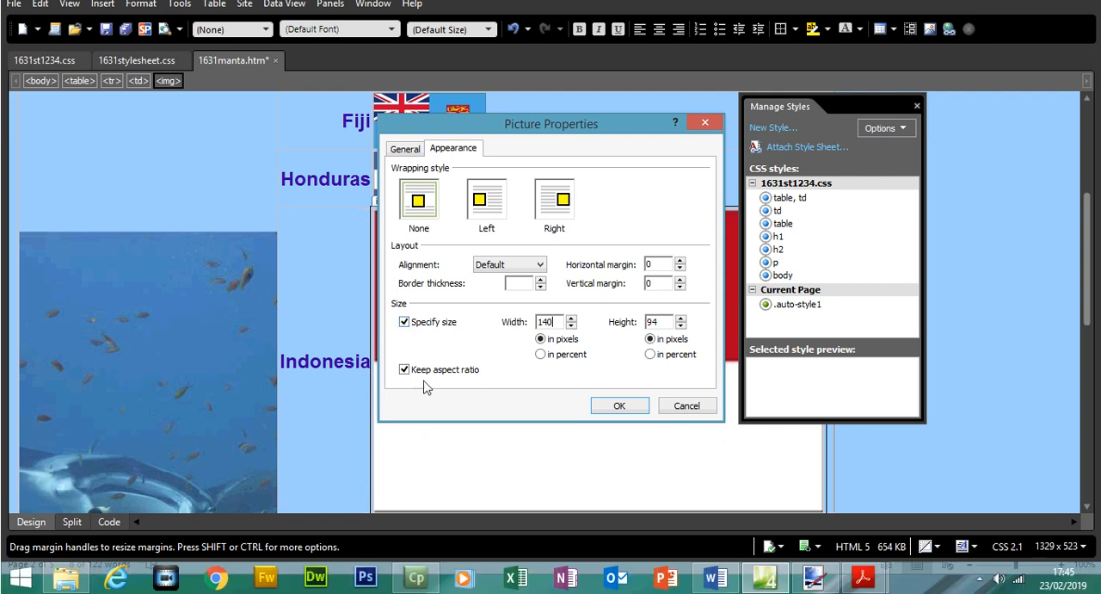
pyautogui.click(620, 405)
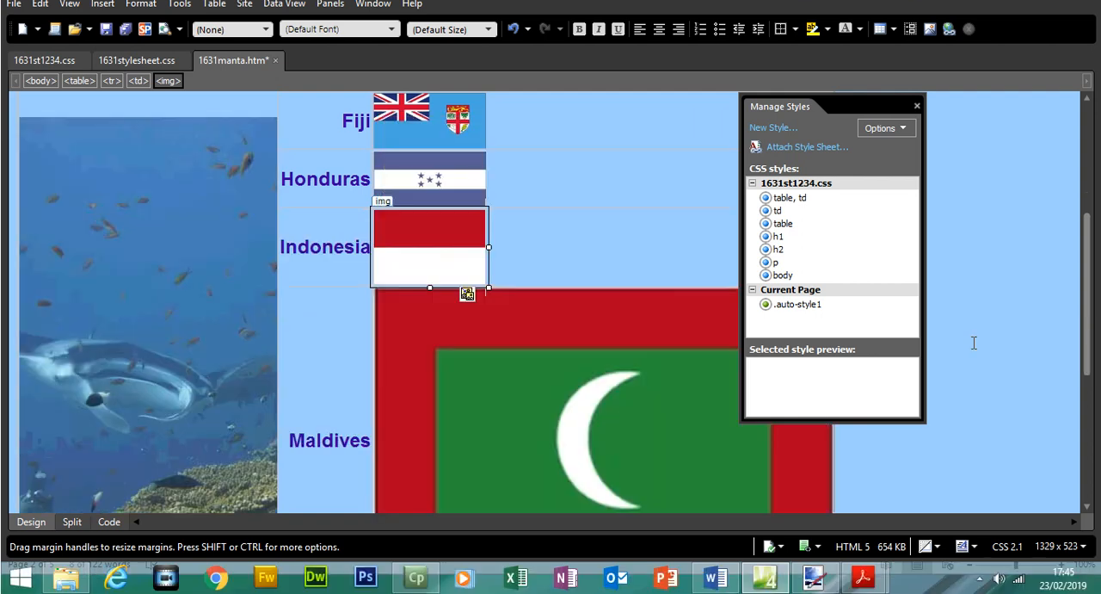
# Set the Maldives flag's width to 140 pixels with its aspect ratio kept.
pyautogui.scroll(-3, 583, 298)
pyautogui.rightClick(533, 290)
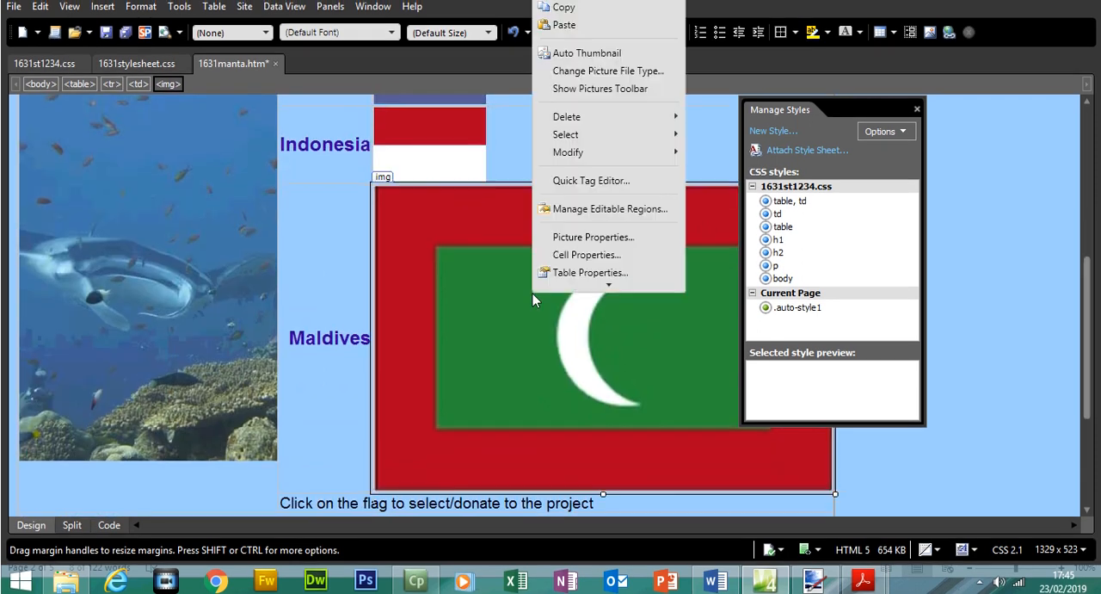
pyautogui.click(591, 201)
pyautogui.click(463, 155)
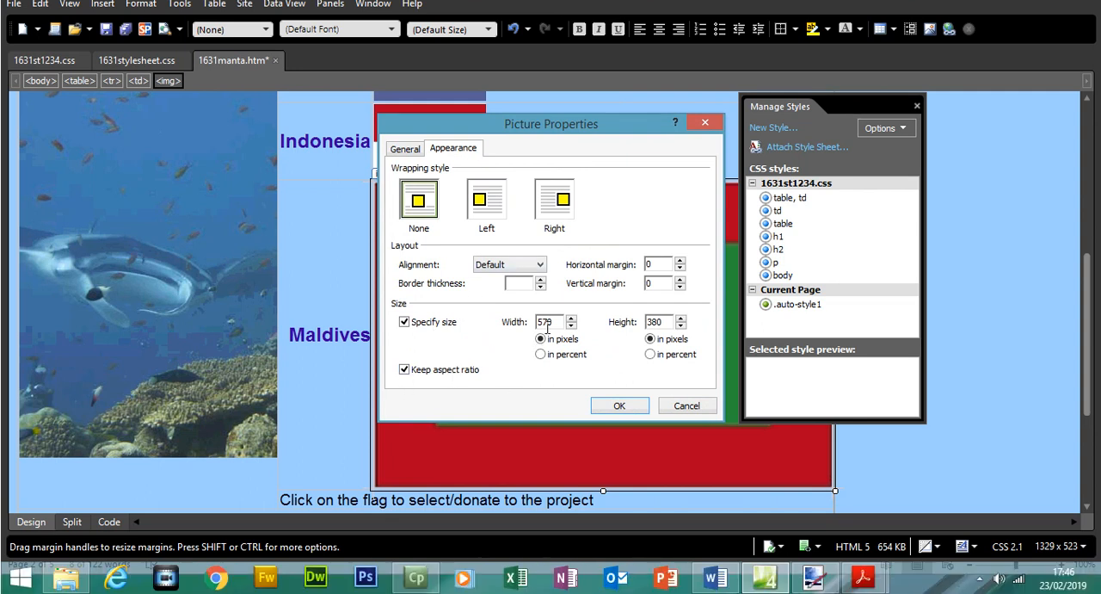
pyautogui.moveTo(554, 323); pyautogui.dragTo(507, 327)
pyautogui.click(618, 406)
pyautogui.moveTo(1087, 367); pyautogui.dragTo(1089, 389)
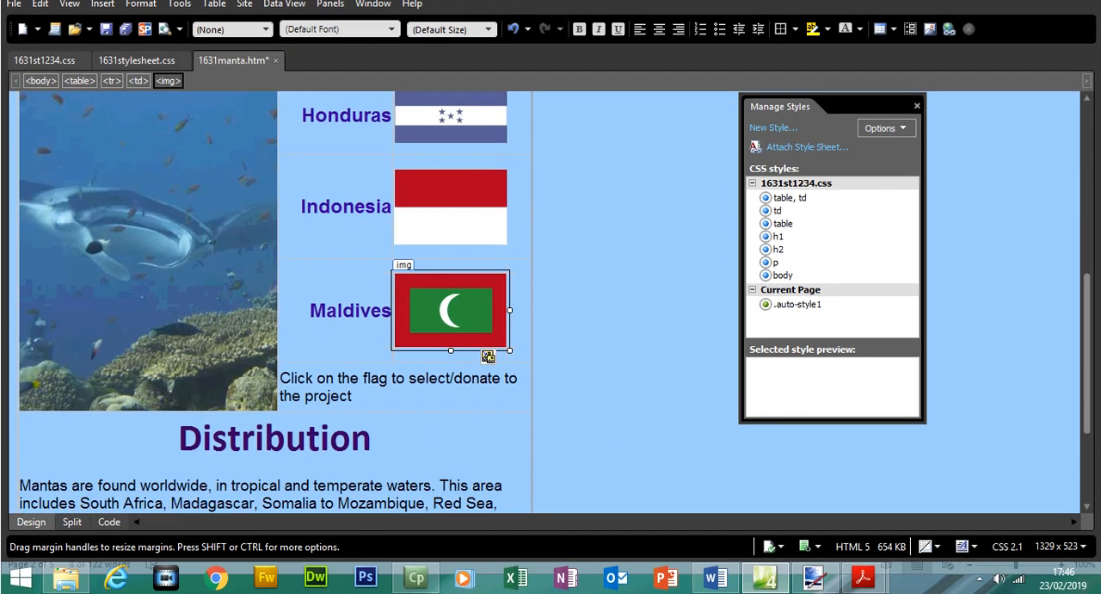
# In 0417_s16_qp_31.pdf, highlight "Save the web page" and the whole Evidence 3 instruction.
pyautogui.moveTo(863, 577)
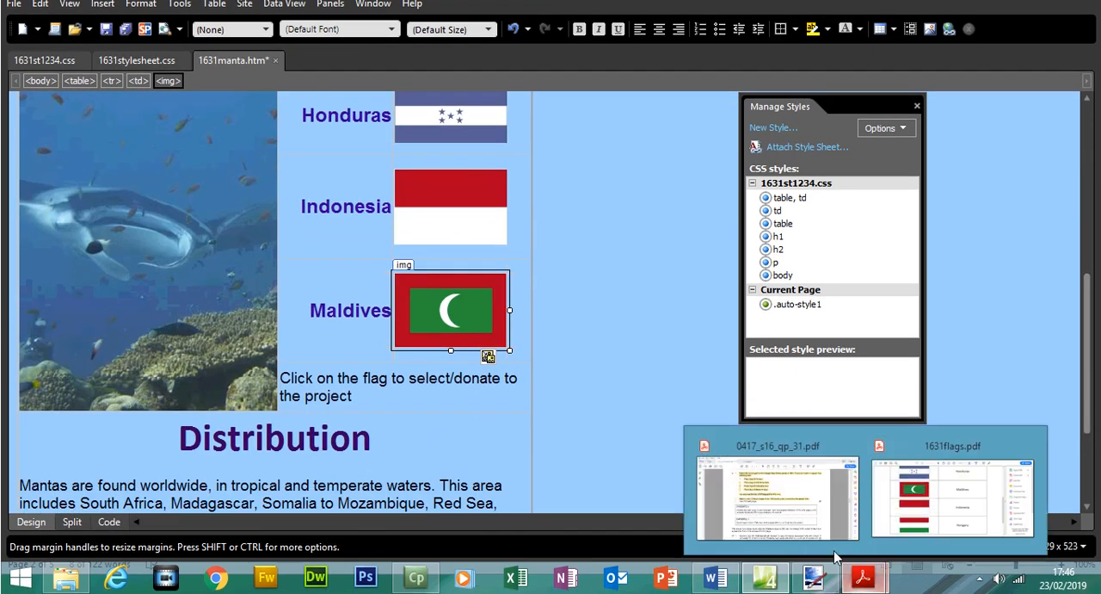
pyautogui.click(774, 495)
pyautogui.scroll(-2, 775, 275)
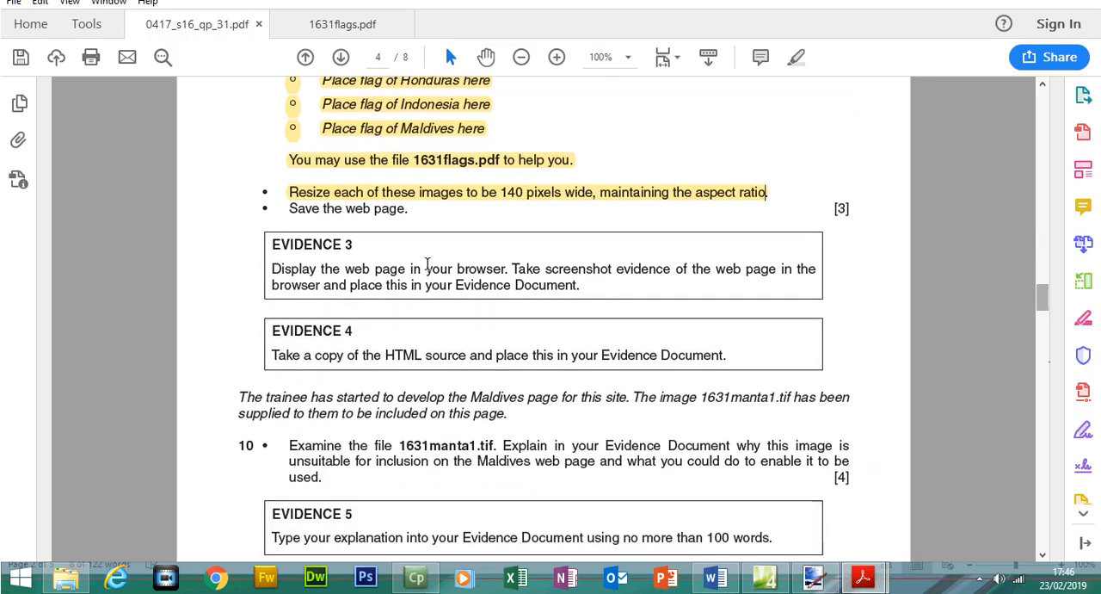
pyautogui.moveTo(294, 236); pyautogui.dragTo(376, 238)
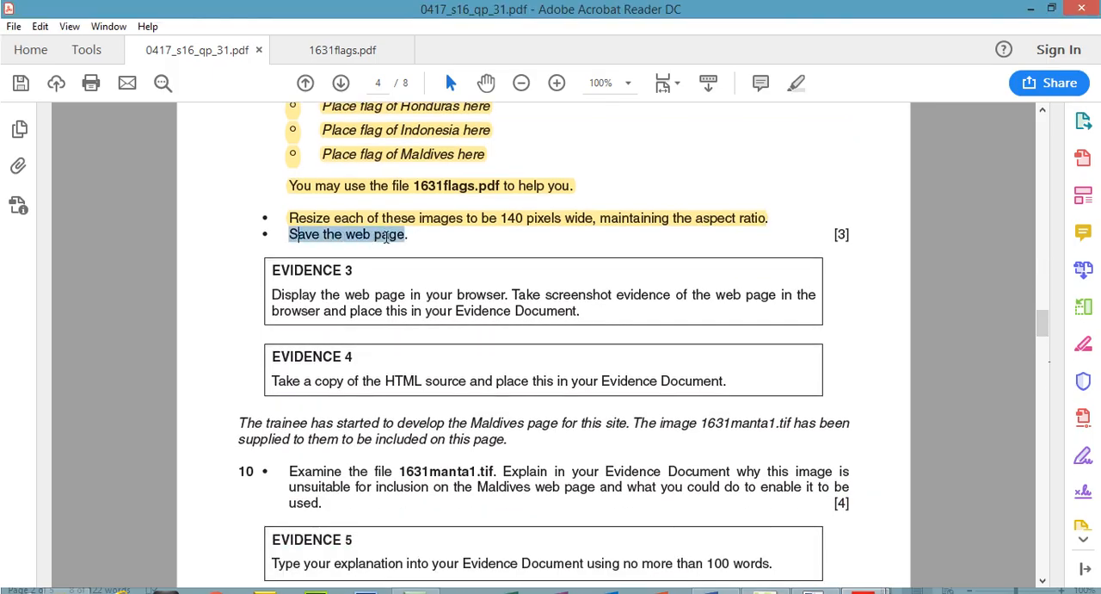
pyautogui.click(798, 83)
pyautogui.moveTo(273, 269); pyautogui.dragTo(581, 319)
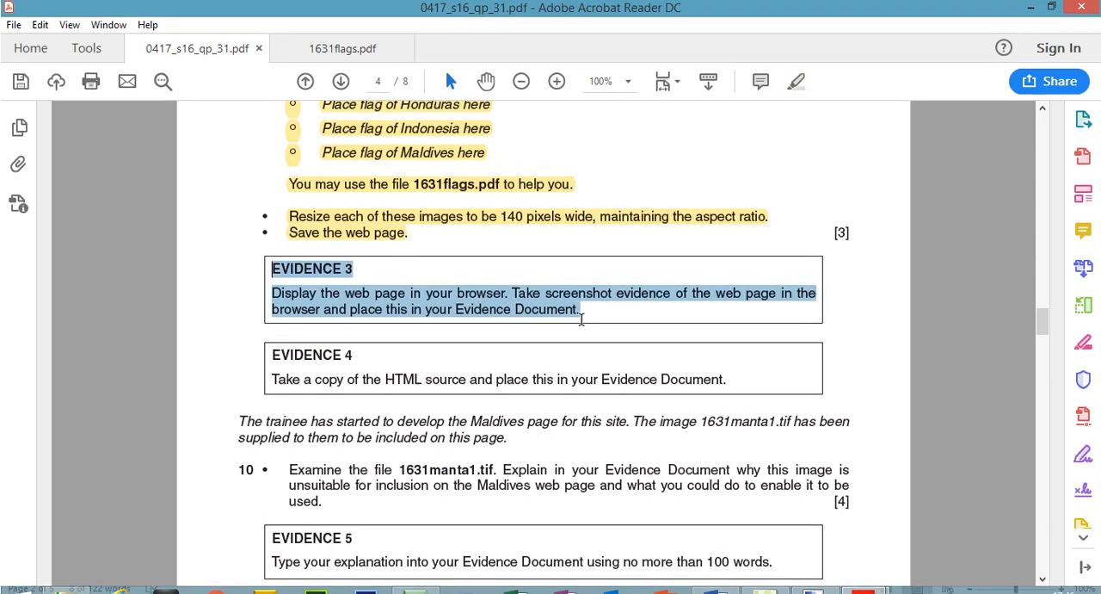
pyautogui.click(792, 82)
pyautogui.scroll(5, 1043, 316)
pyautogui.moveTo(1044, 301); pyautogui.dragTo(1044, 305)
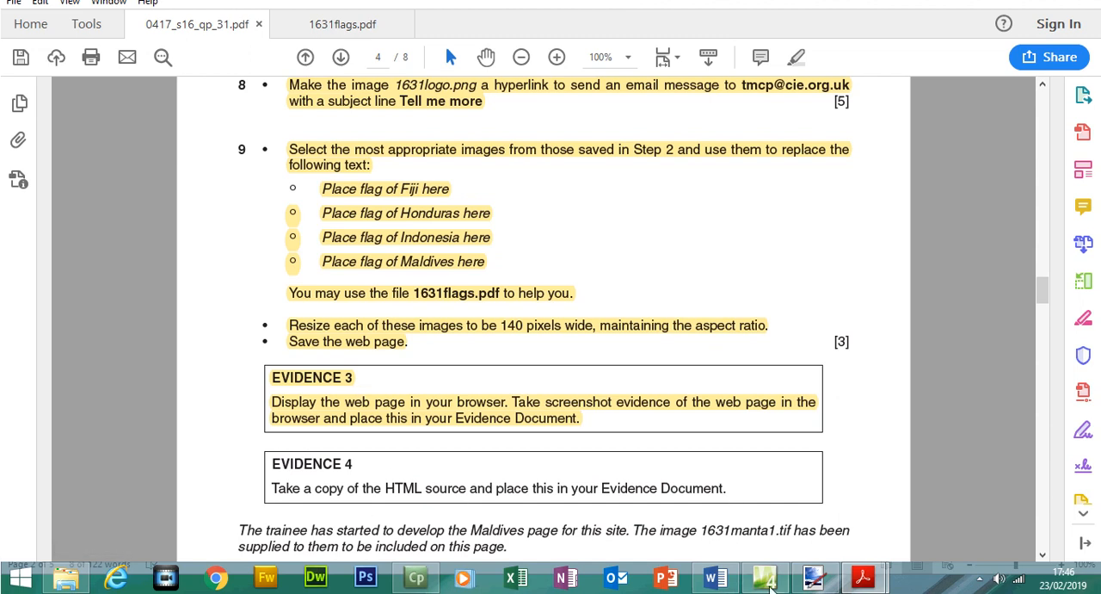
# Return to Expression Web, save 1631manta.htm and preview it in Chrome.
pyautogui.click(764, 576)
pyautogui.click(14, 28)
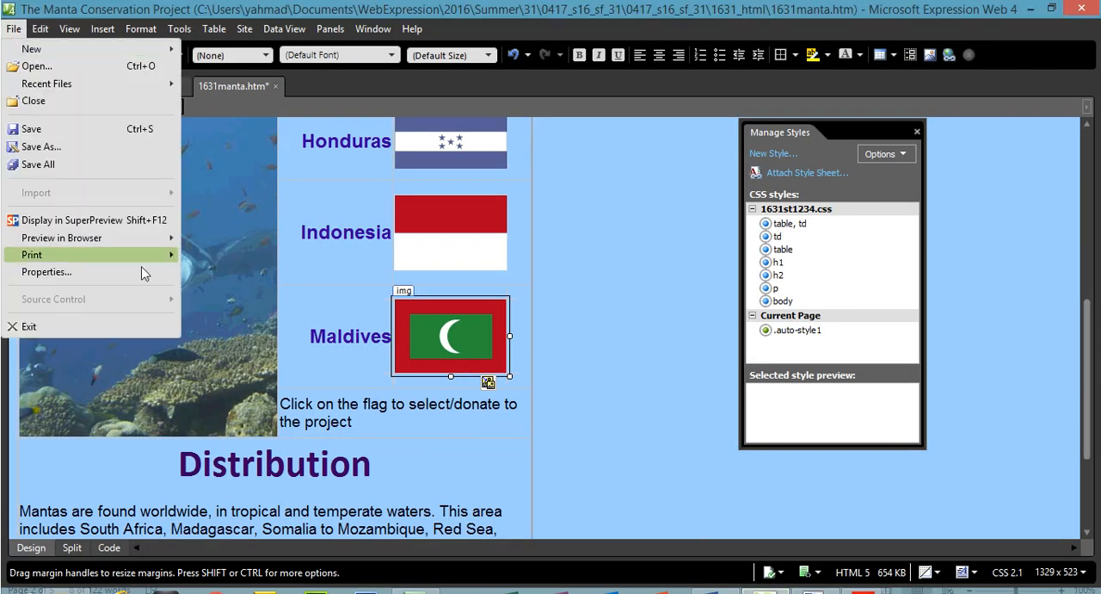
pyautogui.moveTo(150, 242)
pyautogui.click(225, 256)
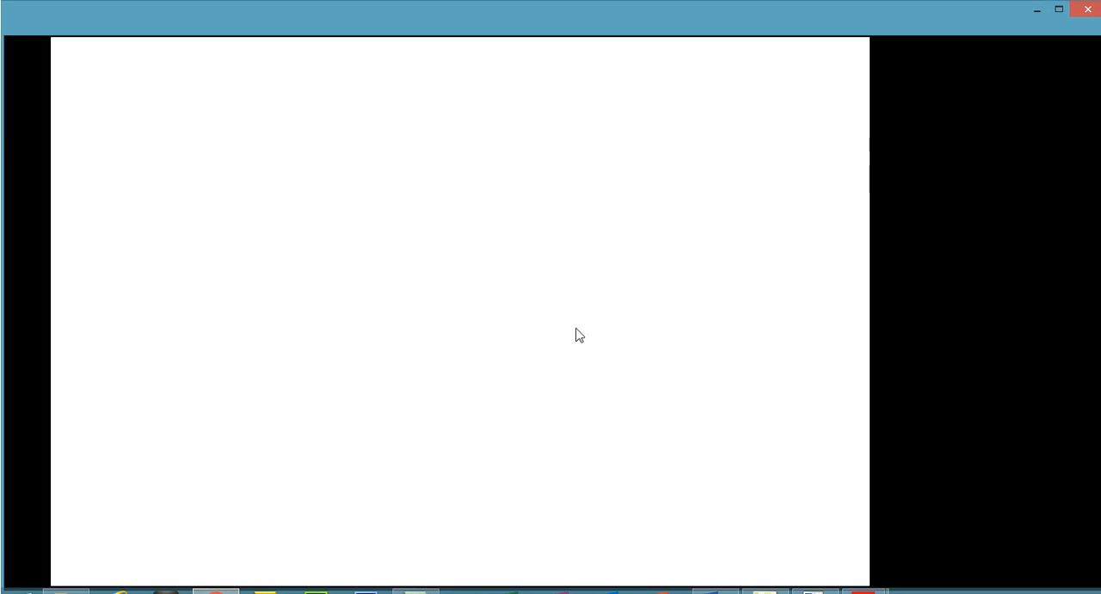
# Preview 1631manta.htm in Chrome again from Expression Web and close the duplicate first tab.
pyautogui.click(765, 591)
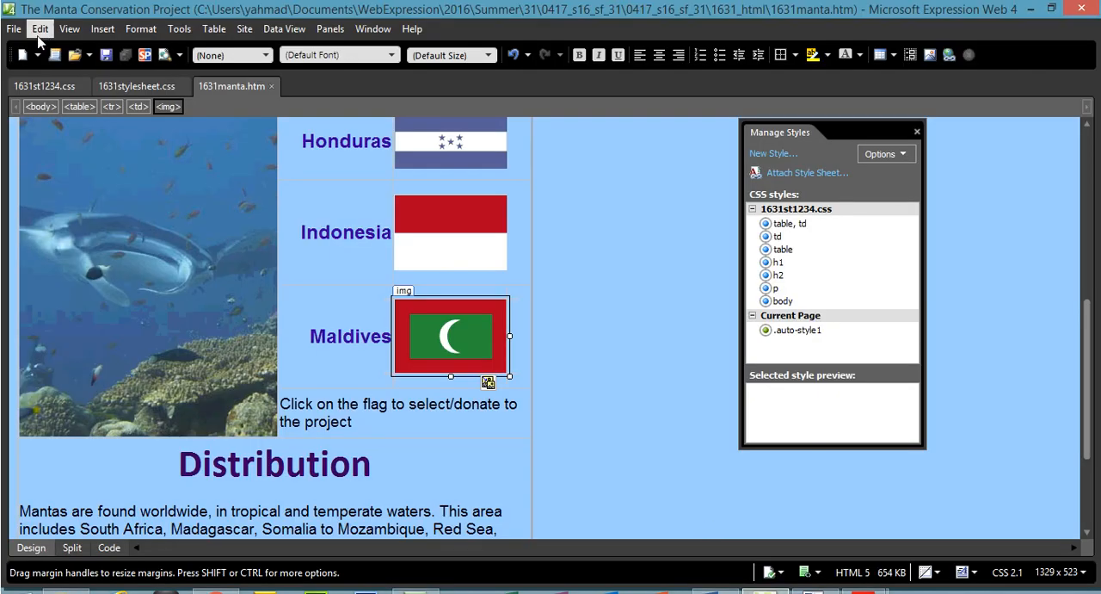
pyautogui.click(14, 28)
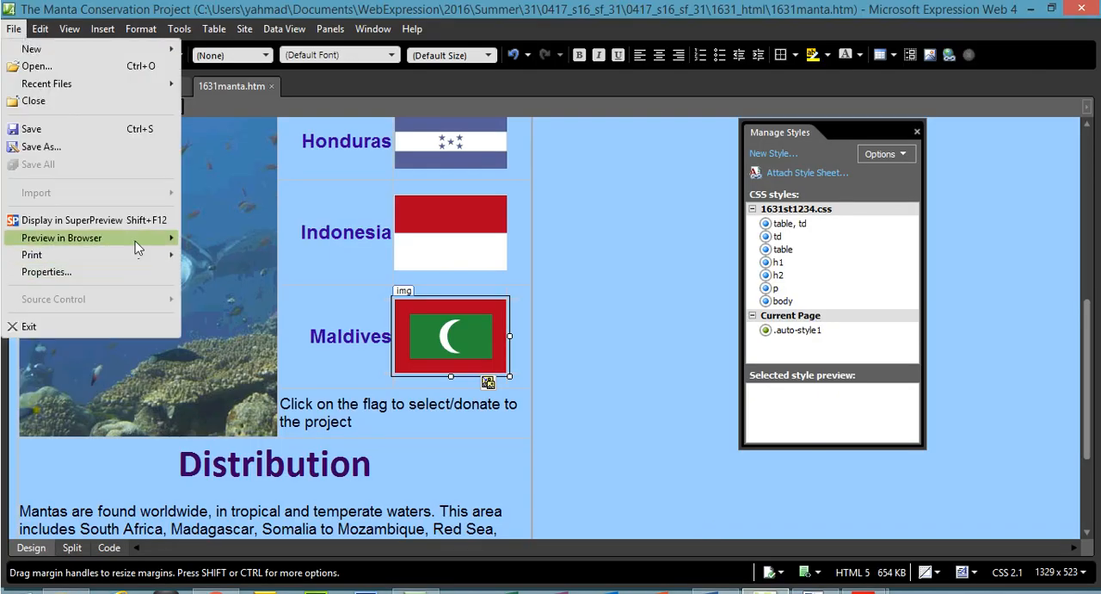
pyautogui.moveTo(134, 246)
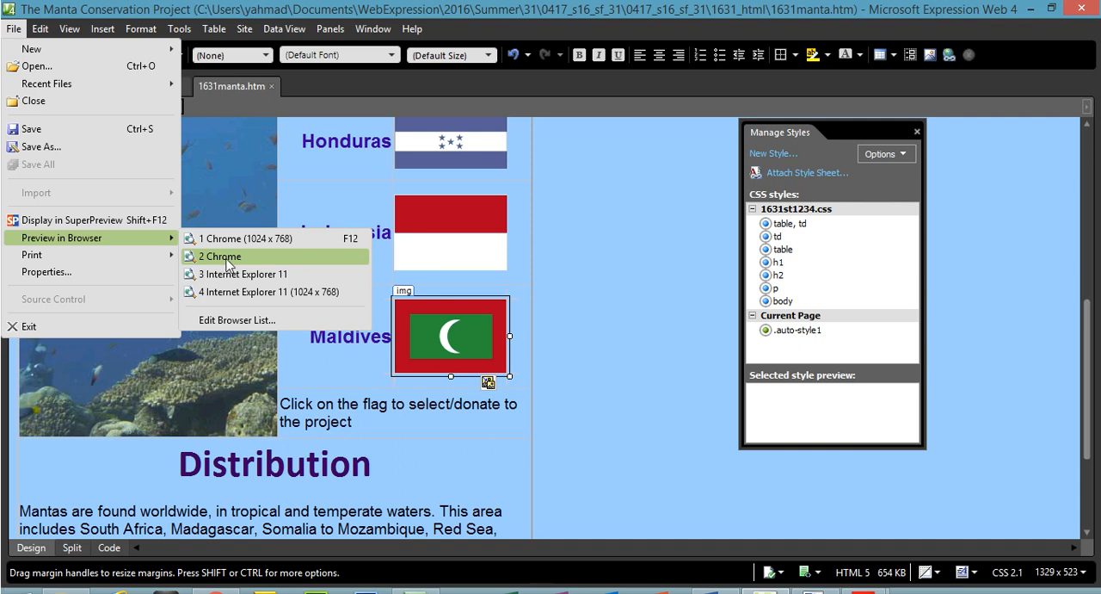
pyautogui.click(221, 256)
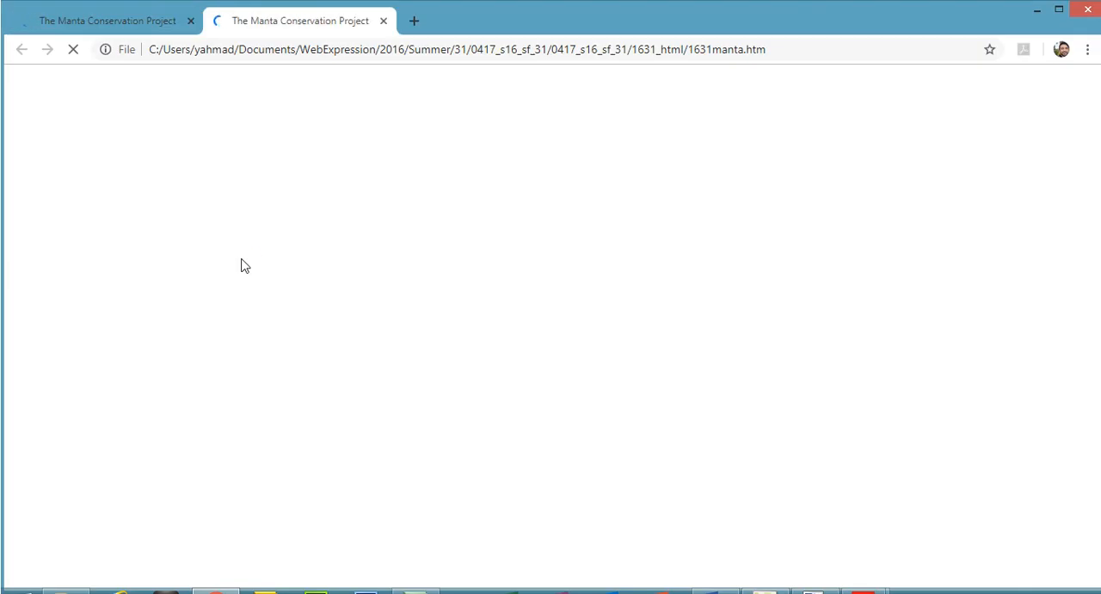
pyautogui.click(191, 22)
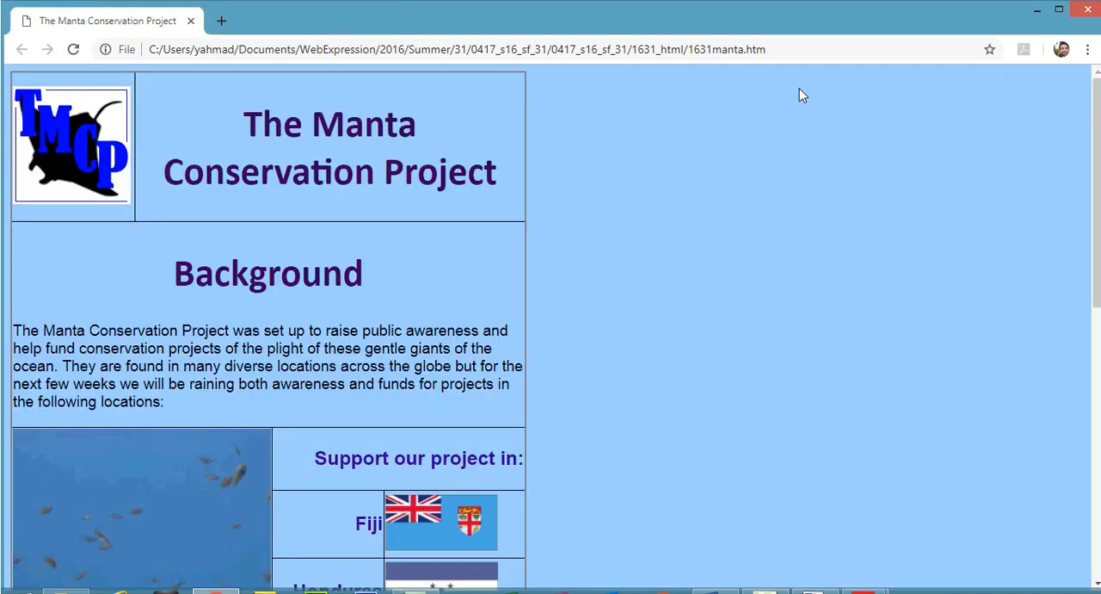
# Zoom the Manta Conservation Project page out to 50% in Chrome.
pyautogui.click(1088, 49)
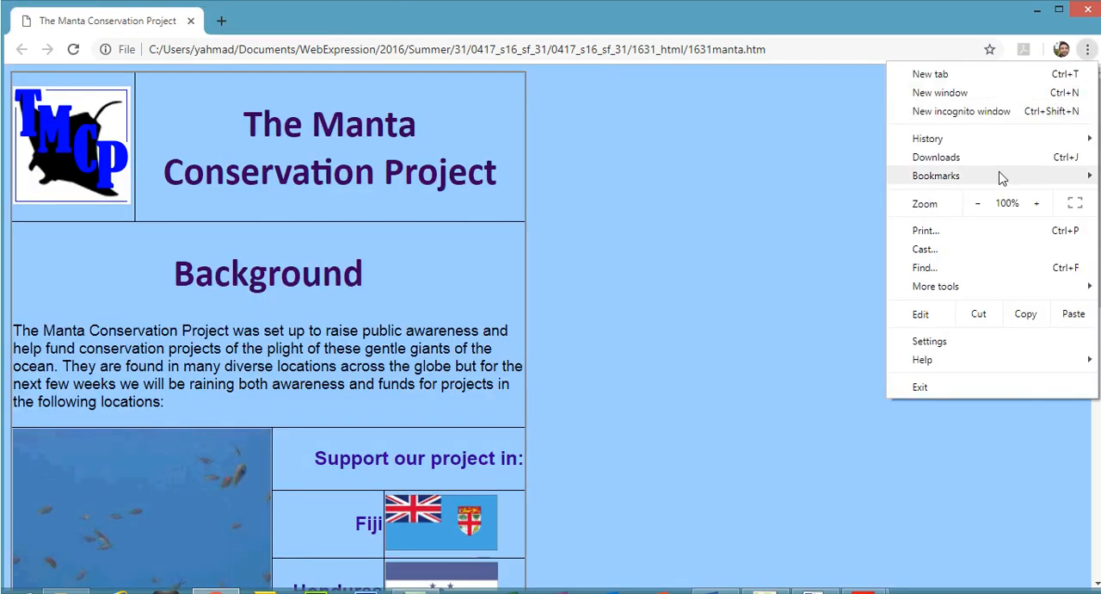
pyautogui.click(978, 204)
pyautogui.click(979, 204)
pyautogui.click(978, 203)
pyautogui.click(978, 204)
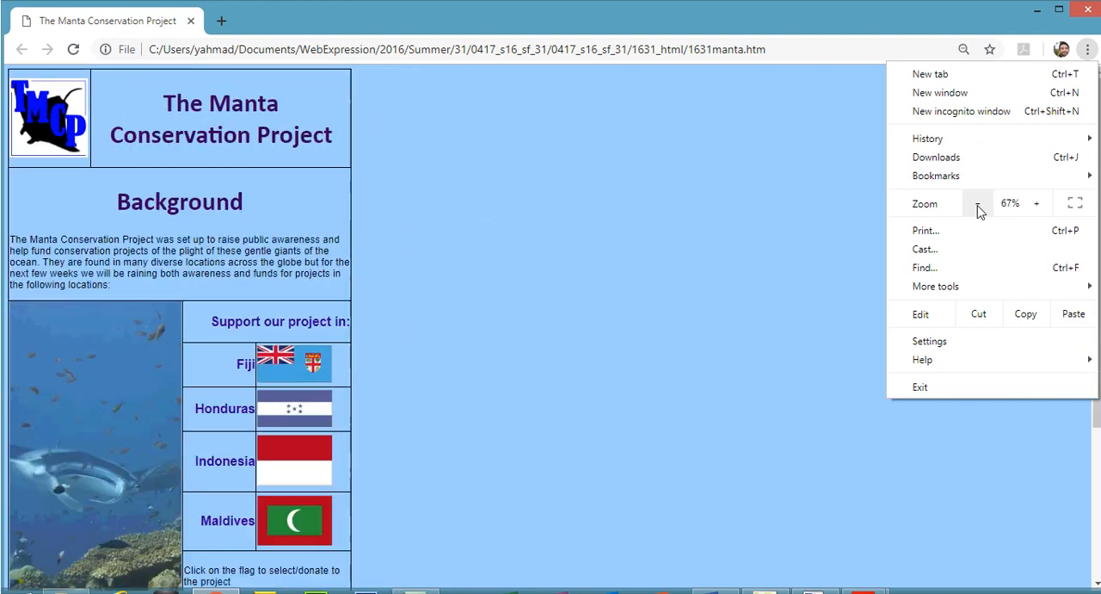
pyautogui.click(978, 204)
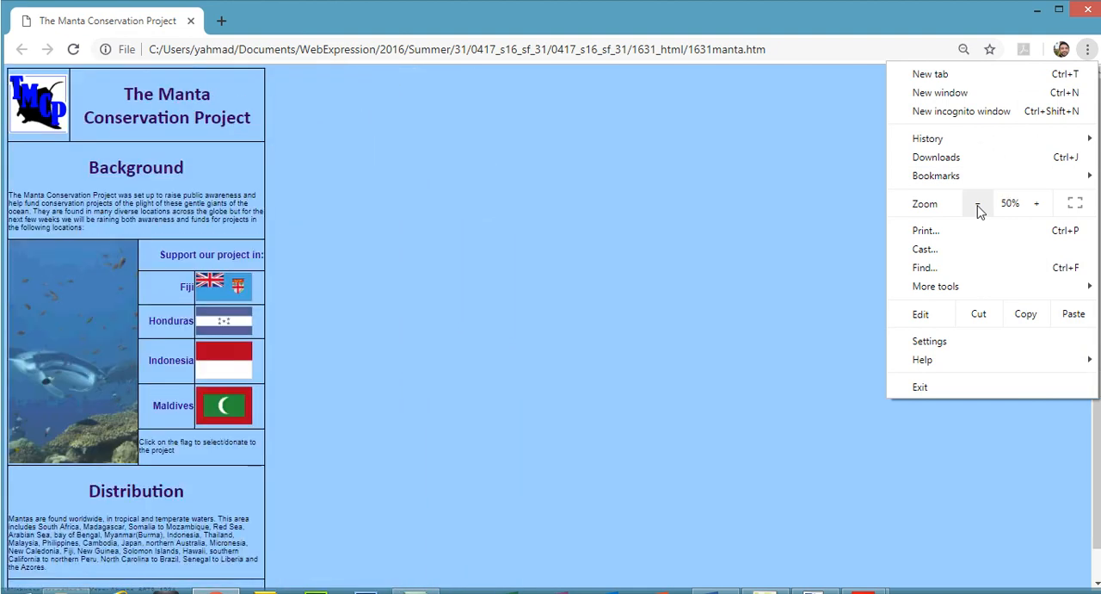
pyautogui.click(978, 204)
pyautogui.click(1037, 204)
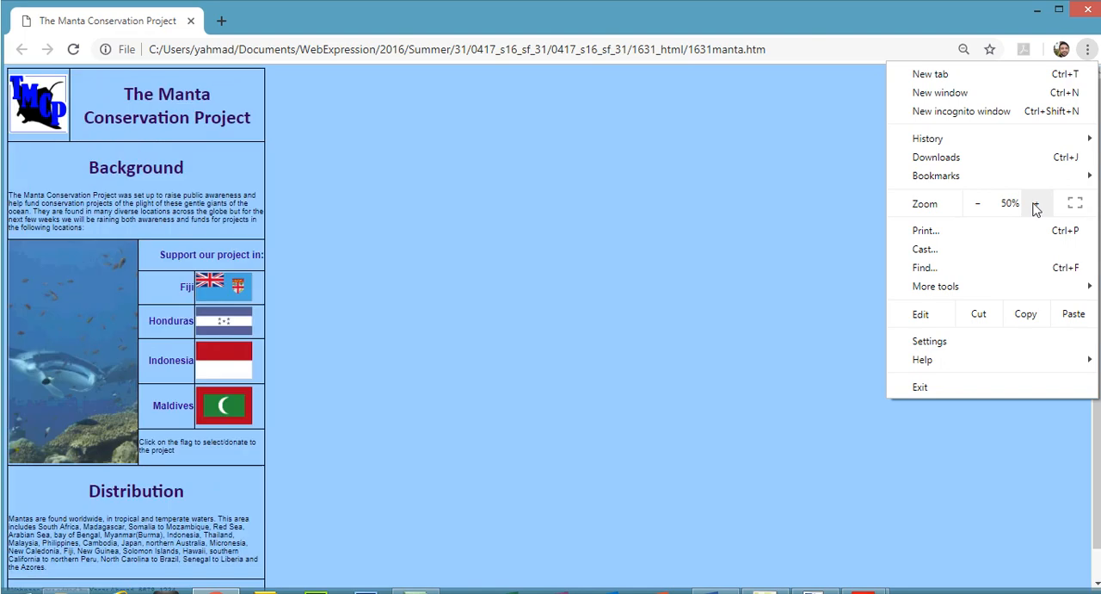
pyautogui.click(794, 330)
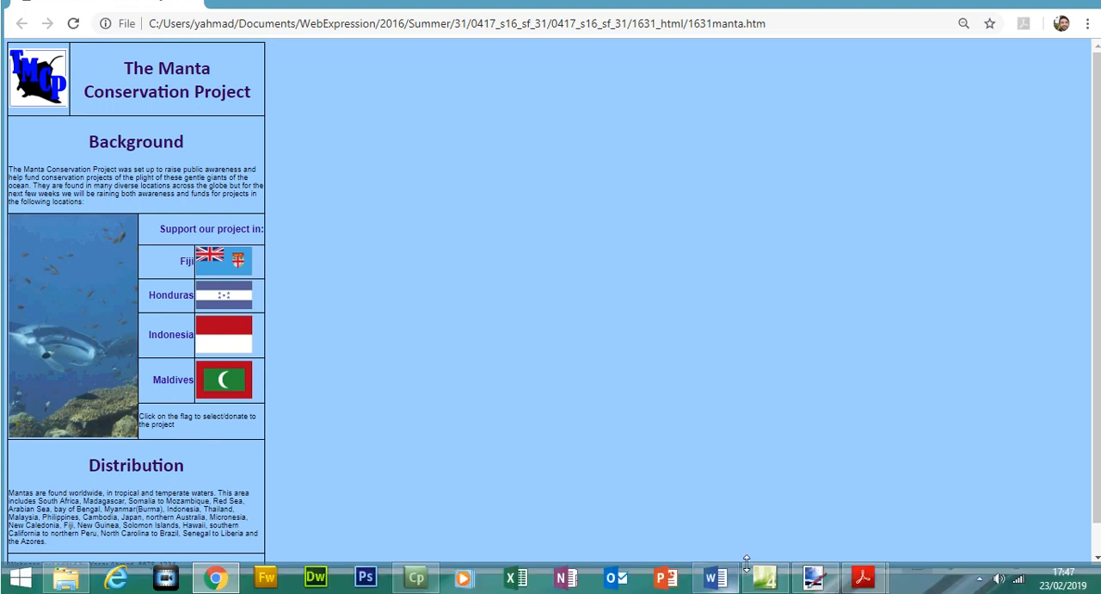
# Switch to Word, check the question number in 0417_s16_qp_31.pdf and paste the browser screenshot under the Question 9 heading.
pyautogui.moveTo(740, 582)
pyautogui.click(722, 520)
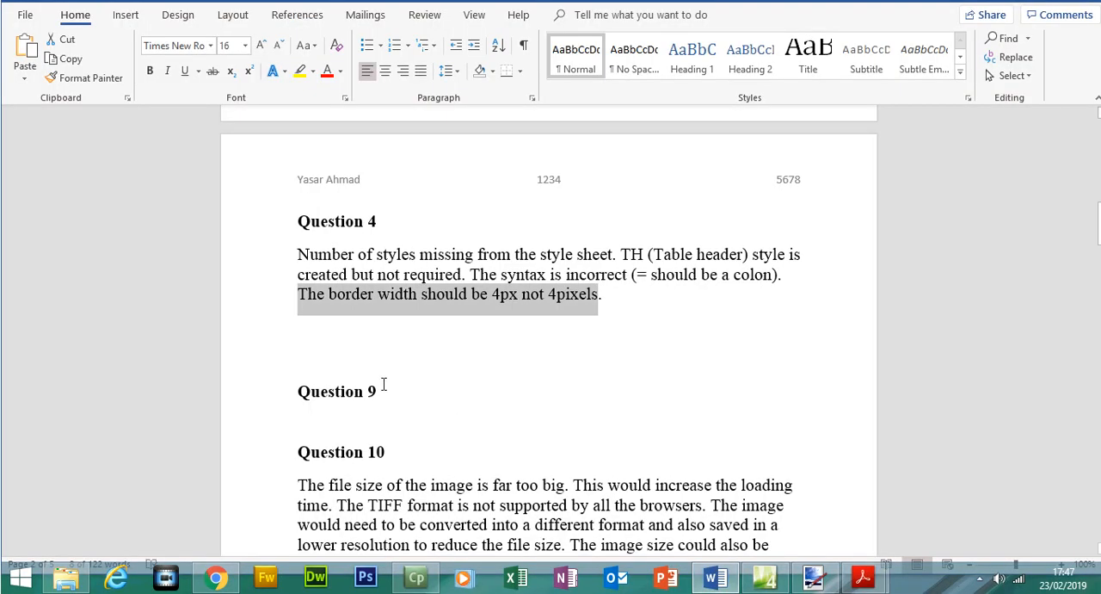
pyautogui.click(374, 418)
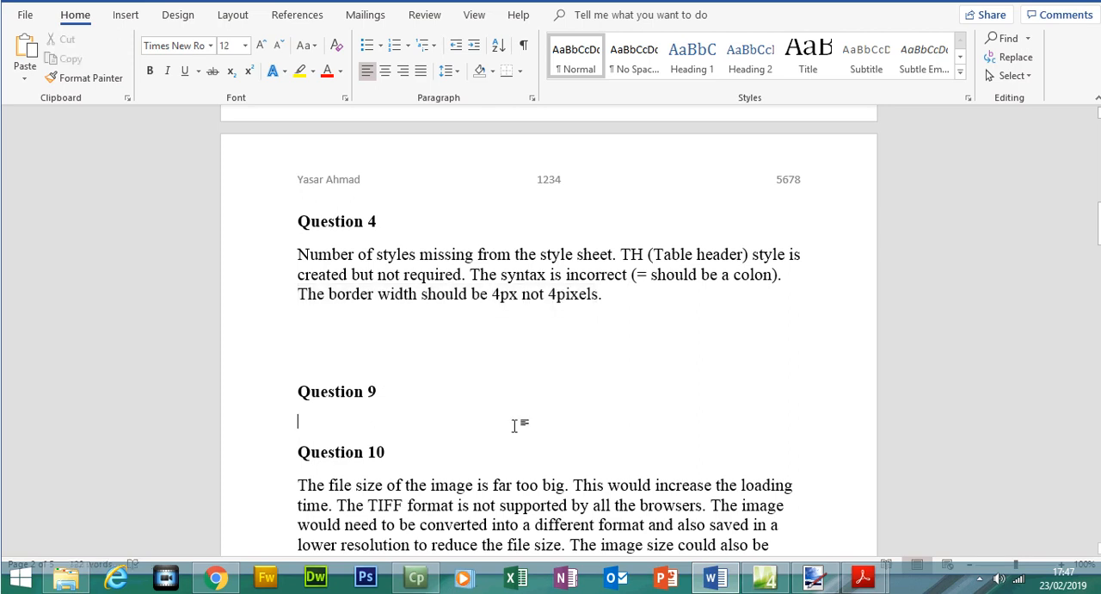
pyautogui.moveTo(863, 576)
pyautogui.click(793, 514)
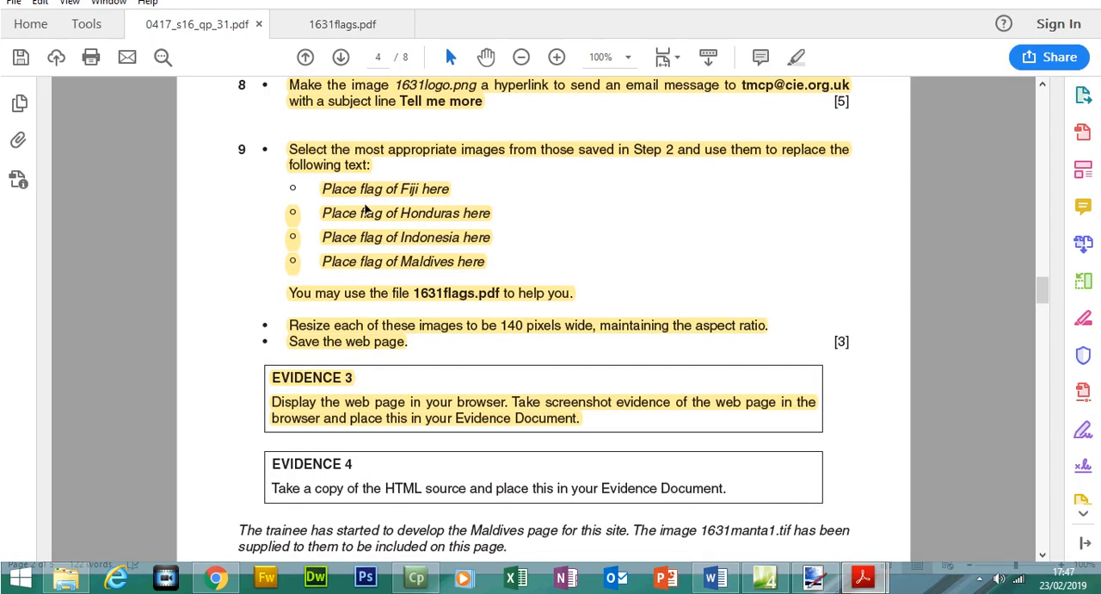
pyautogui.doubleClick(241, 176)
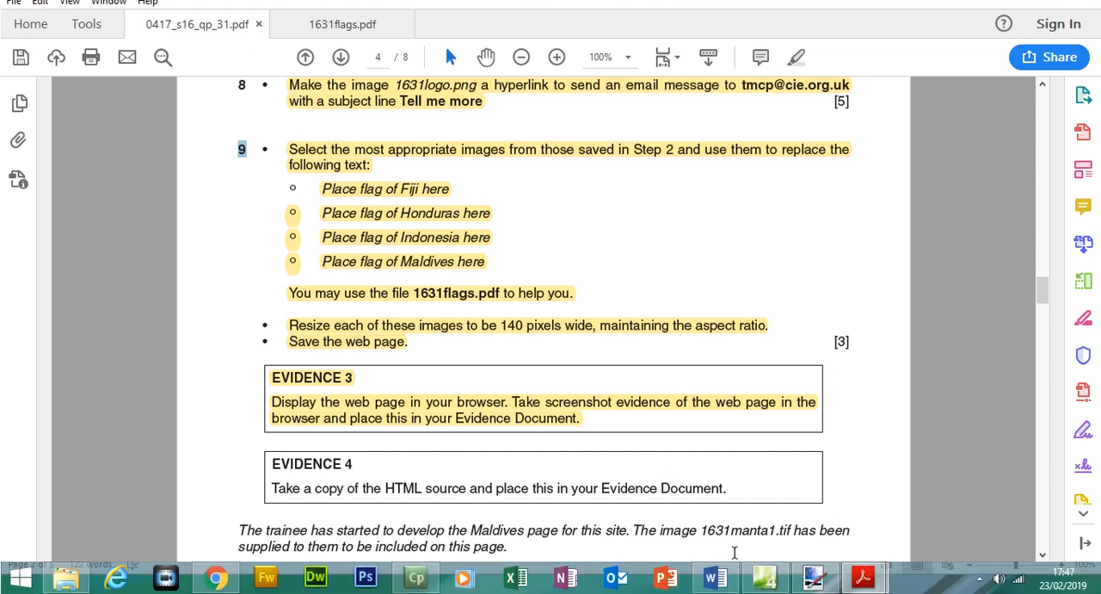
pyautogui.click(715, 576)
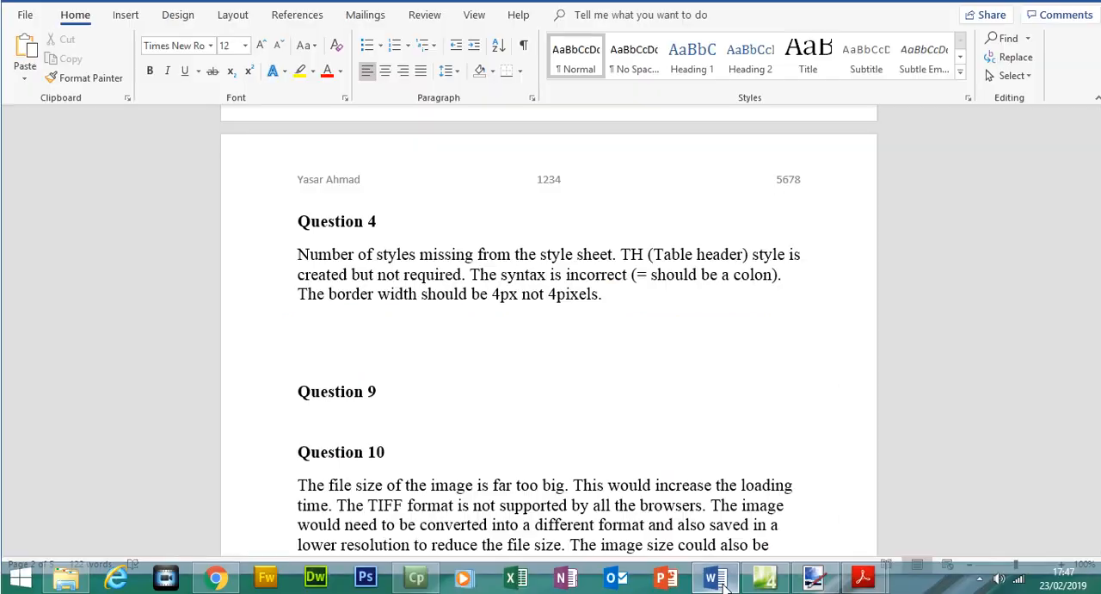
pyautogui.hotkey('ctrl', 'v')
pyautogui.doubleClick(515, 379)
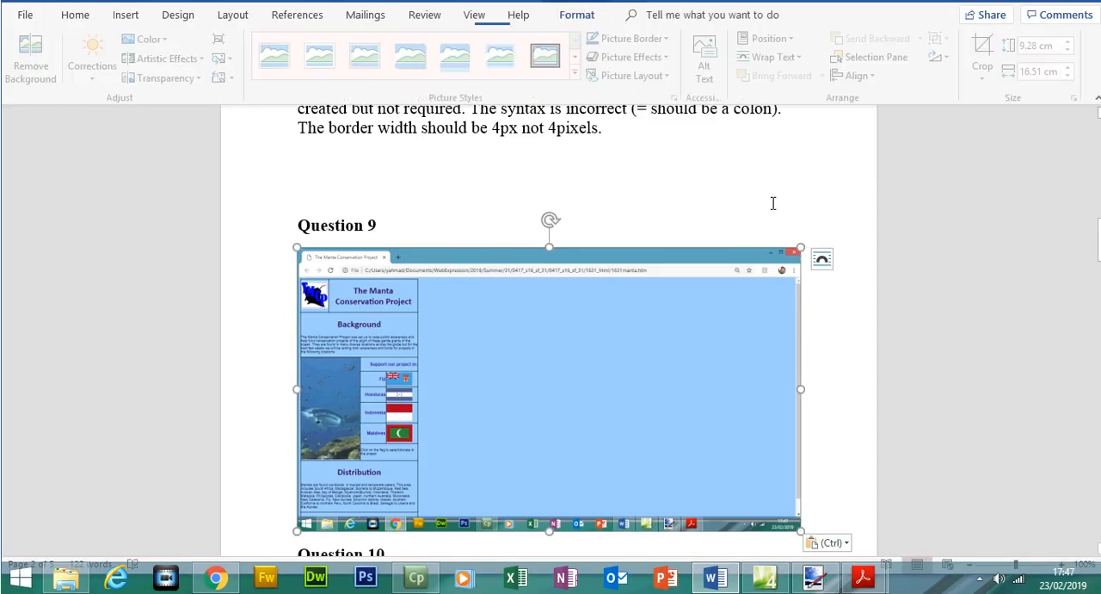
# Crop the empty page area off the pasted screenshot and enlarge it to about 32.31 cm high by 15.72 cm wide.
pyautogui.moveTo(790, 549); pyautogui.dragTo(428, 542)
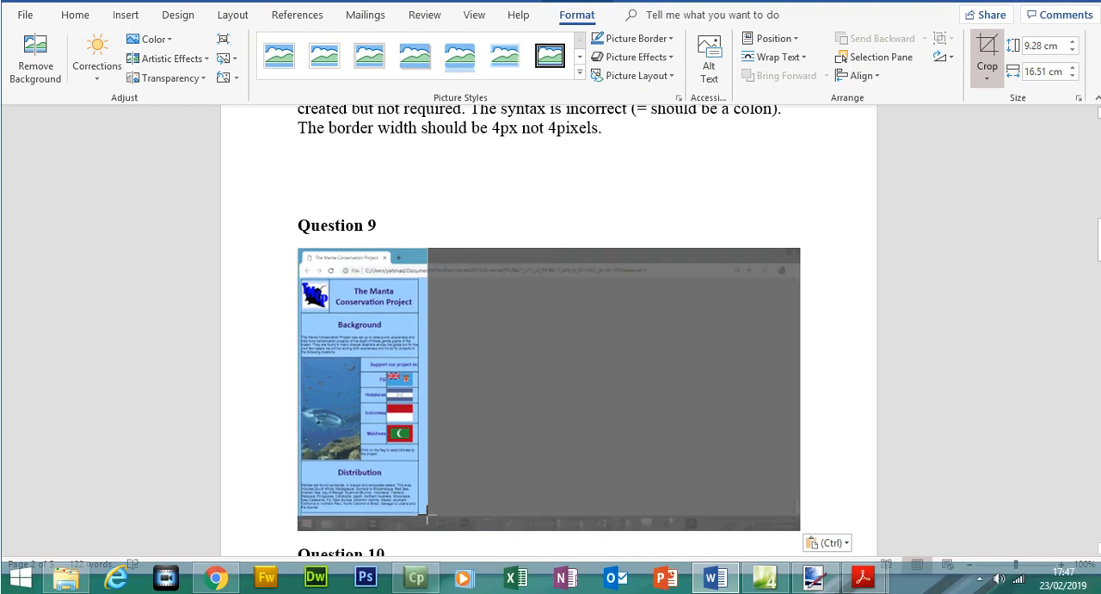
pyautogui.click(987, 56)
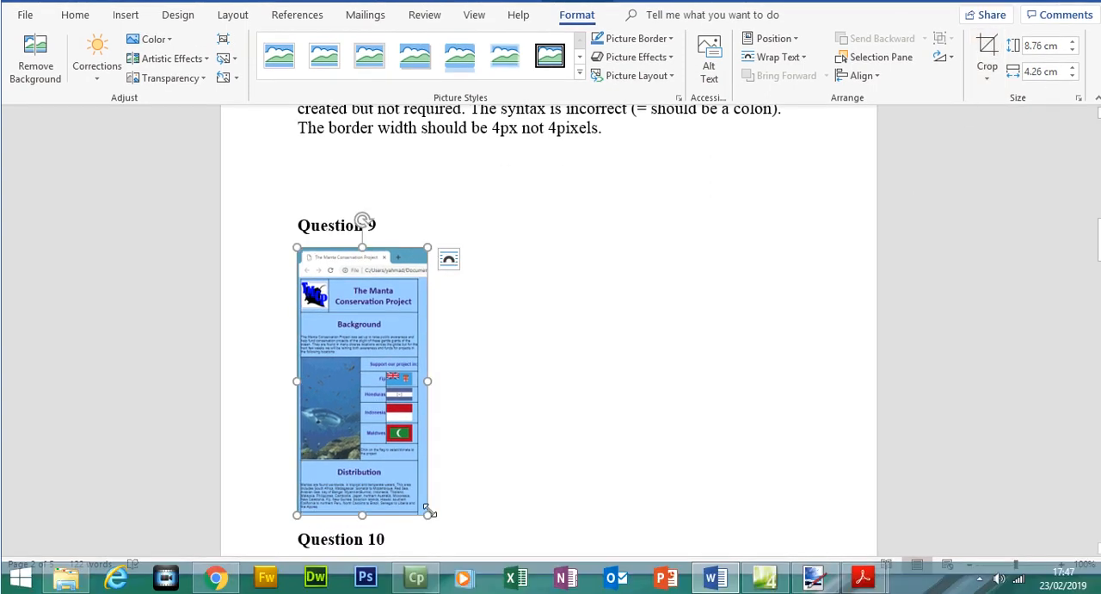
pyautogui.moveTo(430, 512); pyautogui.dragTo(777, 551)
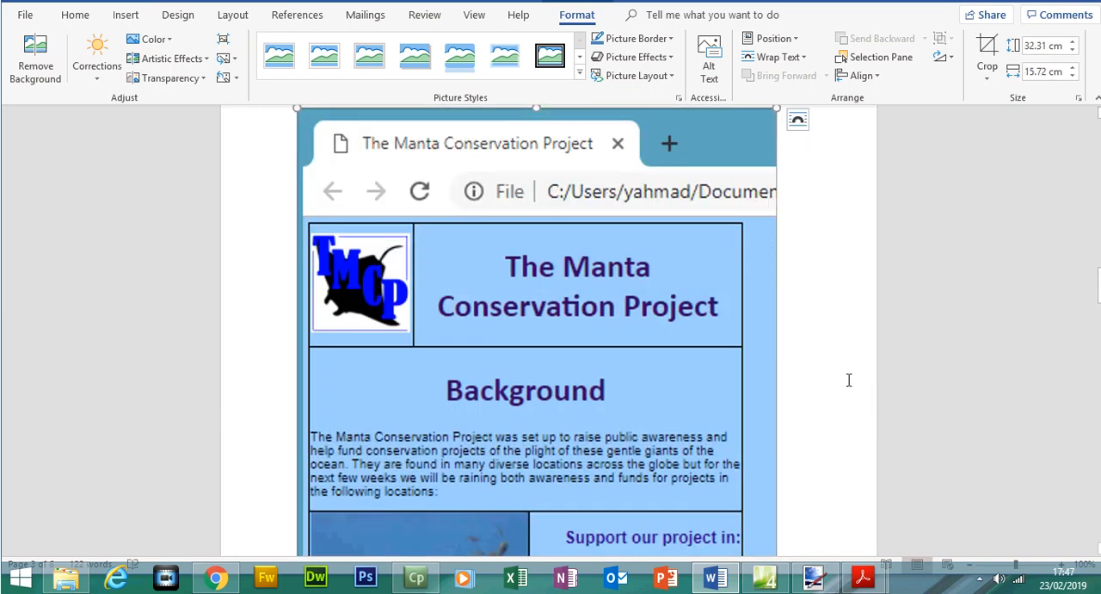
pyautogui.scroll(-6, 840, 379)
pyautogui.click(840, 380)
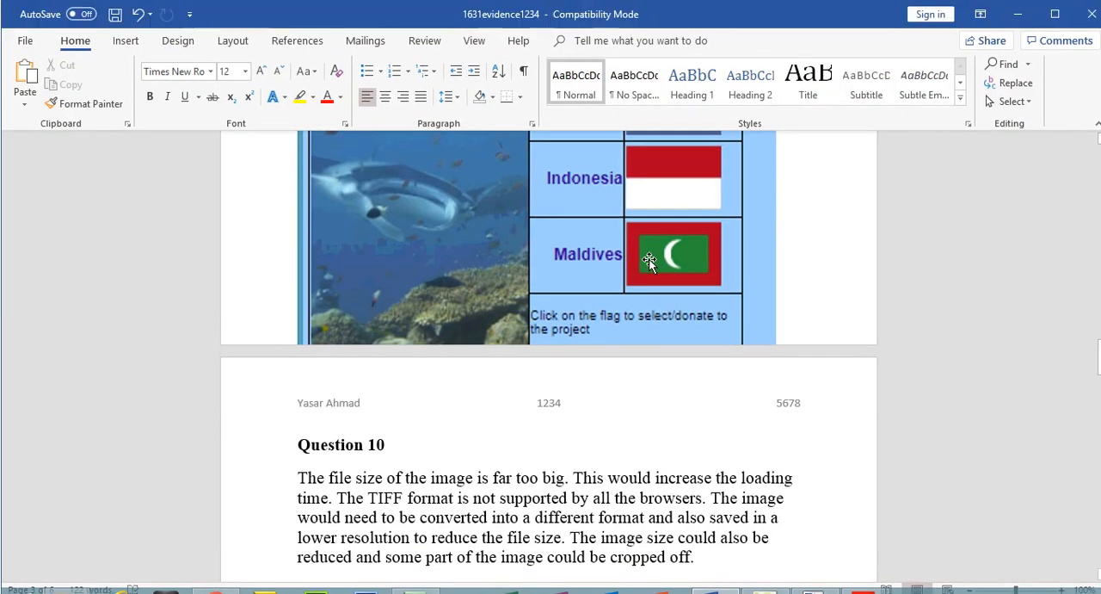
# Shrink the cropped screenshot proportionally to about 22.81 cm high by 11.1 cm wide.
pyautogui.click(749, 236)
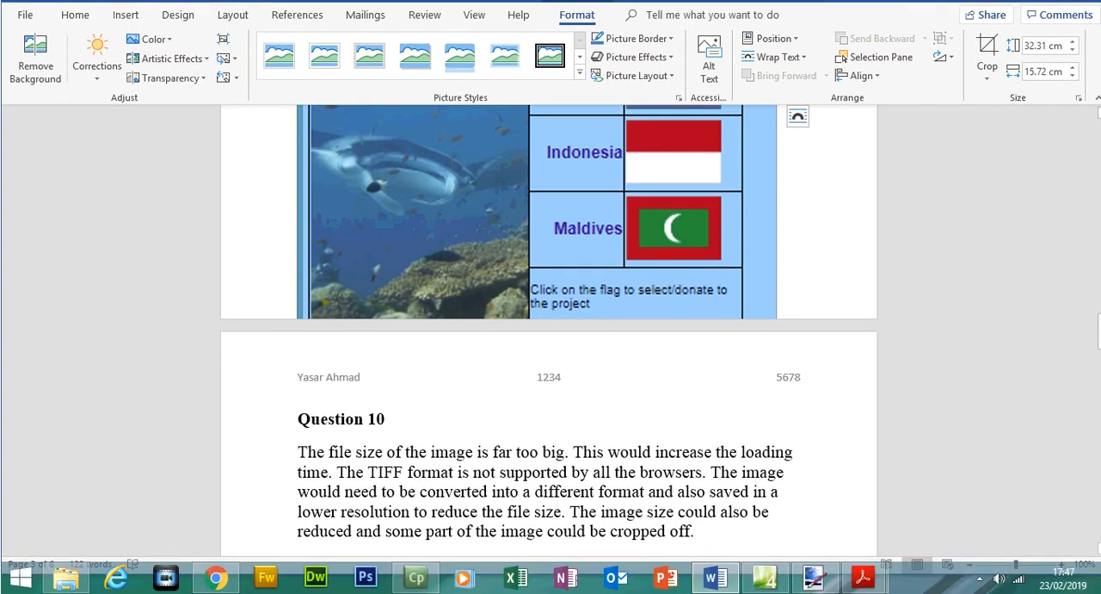
pyautogui.scroll(8, 549, 345)
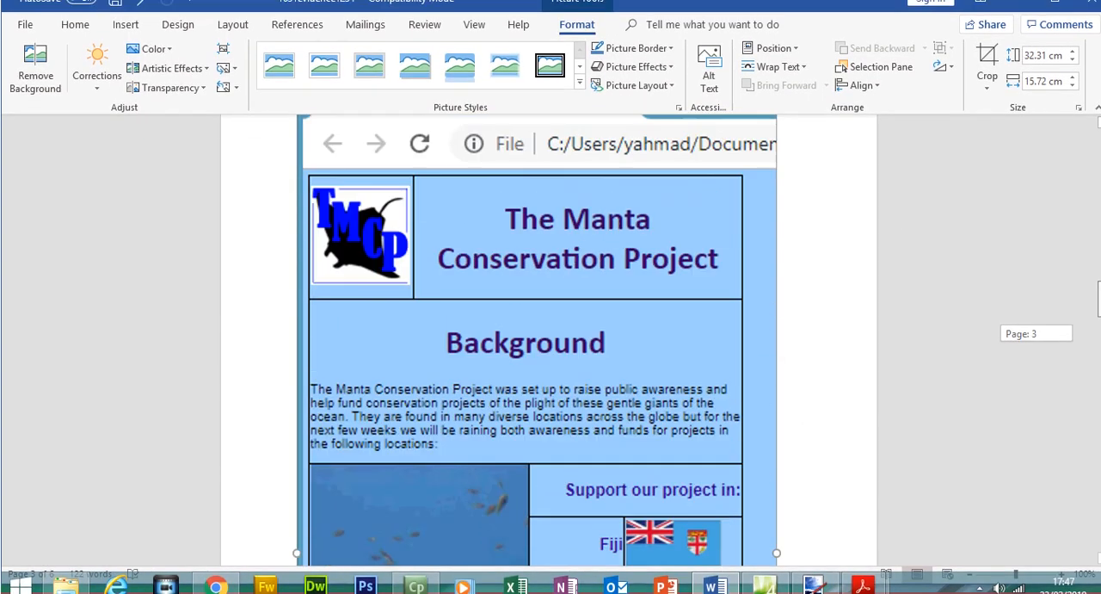
pyautogui.scroll(2, 549, 344)
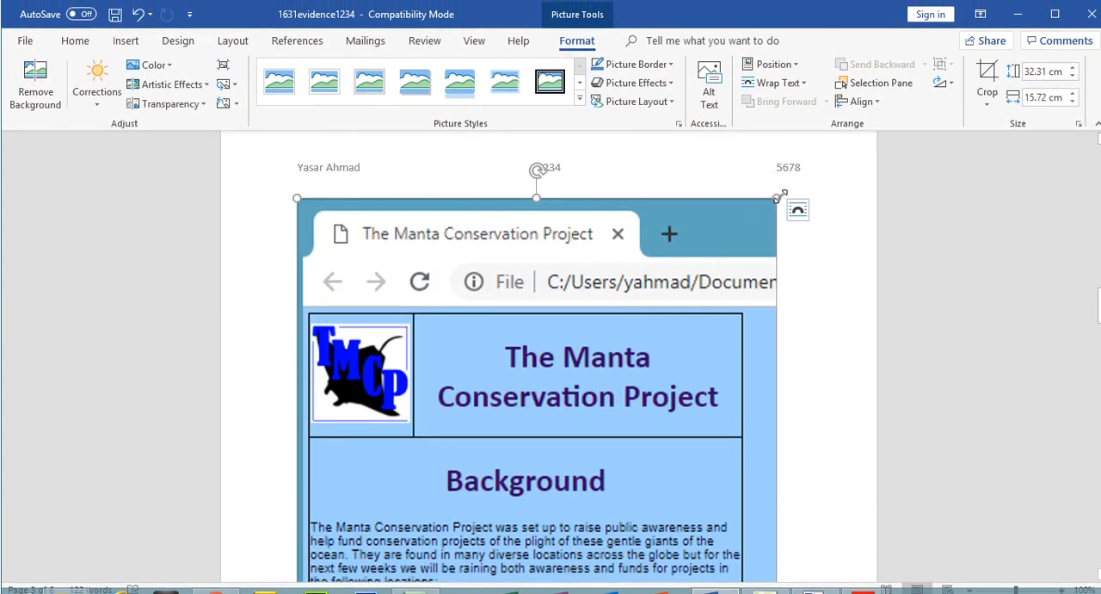
pyautogui.moveTo(780, 196); pyautogui.dragTo(518, 295)
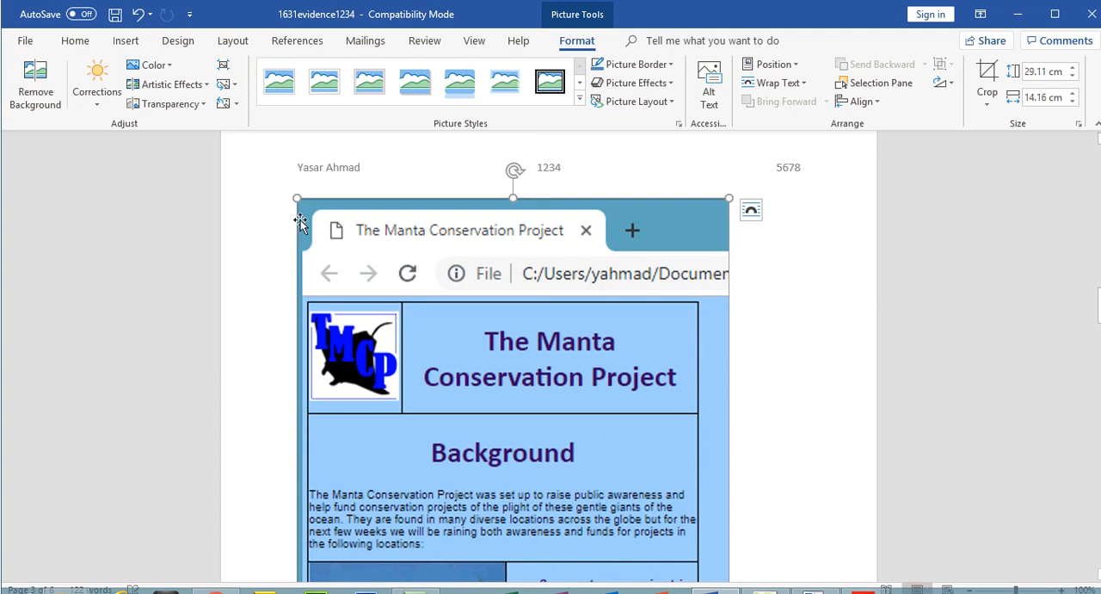
pyautogui.moveTo(298, 196); pyautogui.dragTo(604, 393)
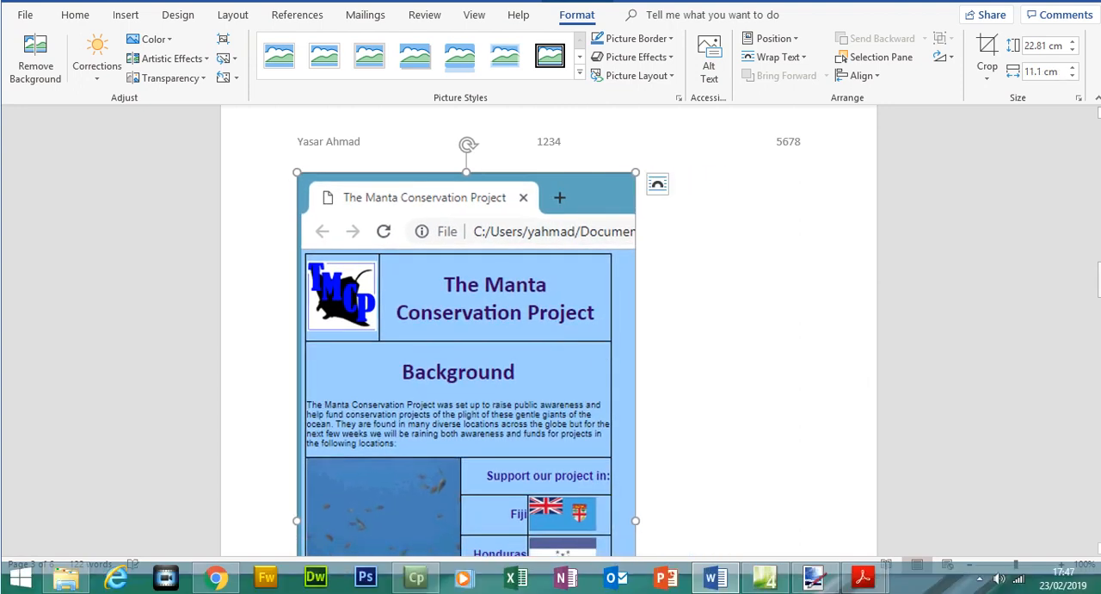
pyautogui.moveTo(1099, 293); pyautogui.dragTo(1099, 226)
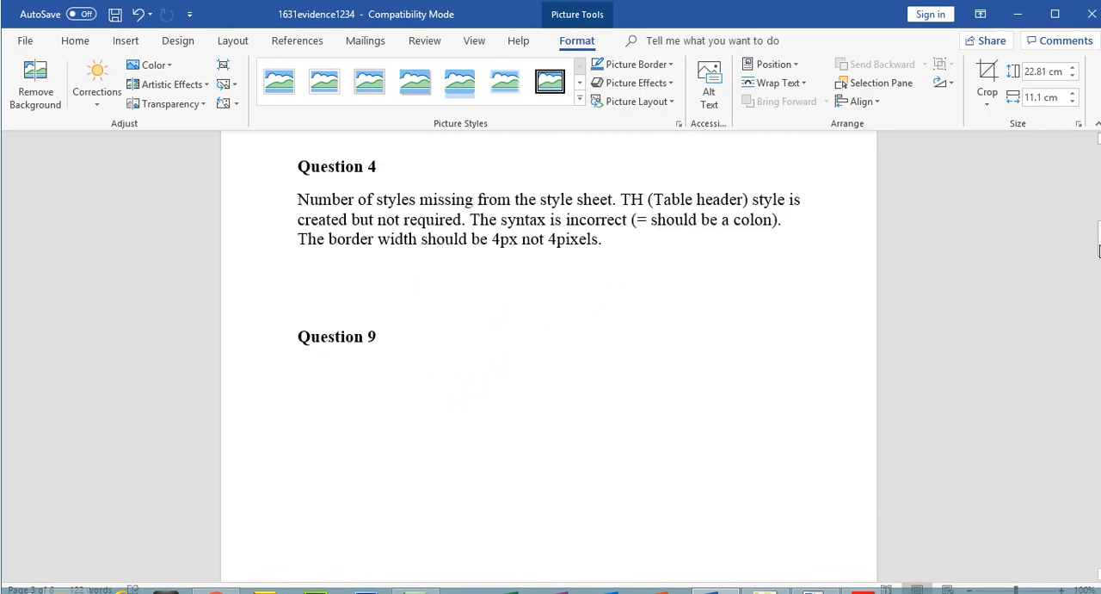
# Delete the blank lines between the Question 4 answer and the Question 9 heading.
pyautogui.click(326, 308)
pyautogui.press('BackSpace')
pyautogui.press('BackSpace')
pyautogui.press('BackSpace')
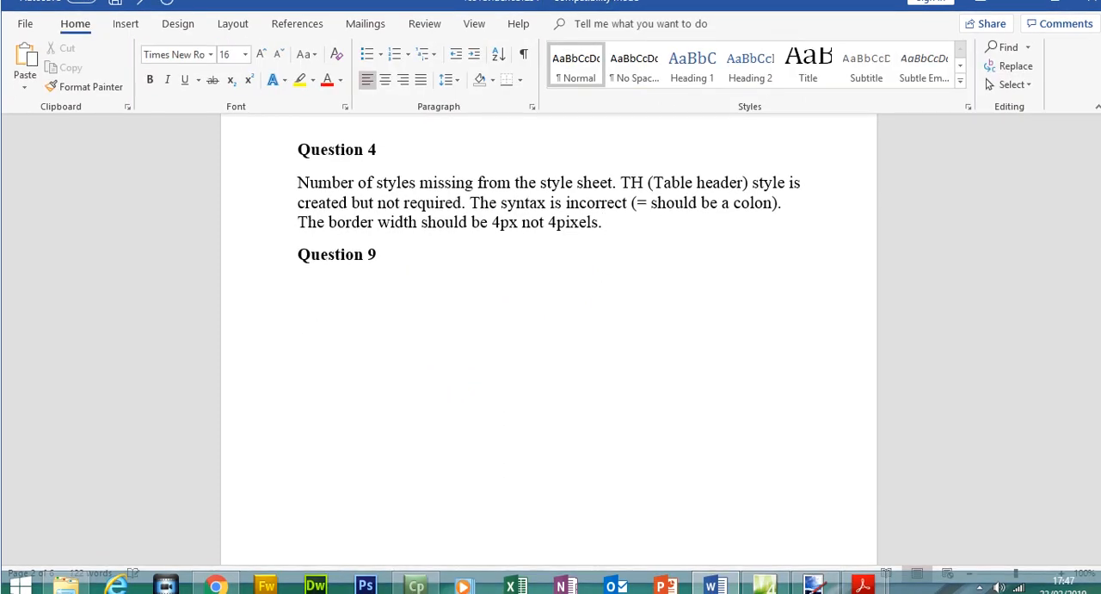
pyautogui.click(320, 276)
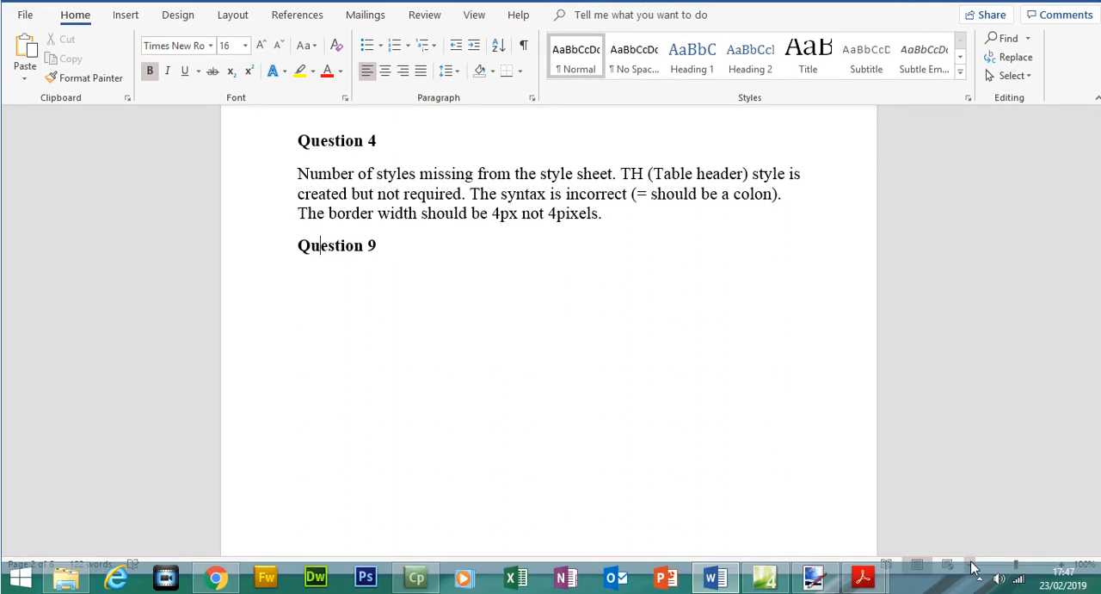
# Resize the browser screenshot by its corners so that it fits on page 2 of the evidence document.
pyautogui.click(973, 566)
pyautogui.click(972, 565)
pyautogui.click(972, 565)
pyautogui.moveTo(1099, 191); pyautogui.dragTo(1099, 359)
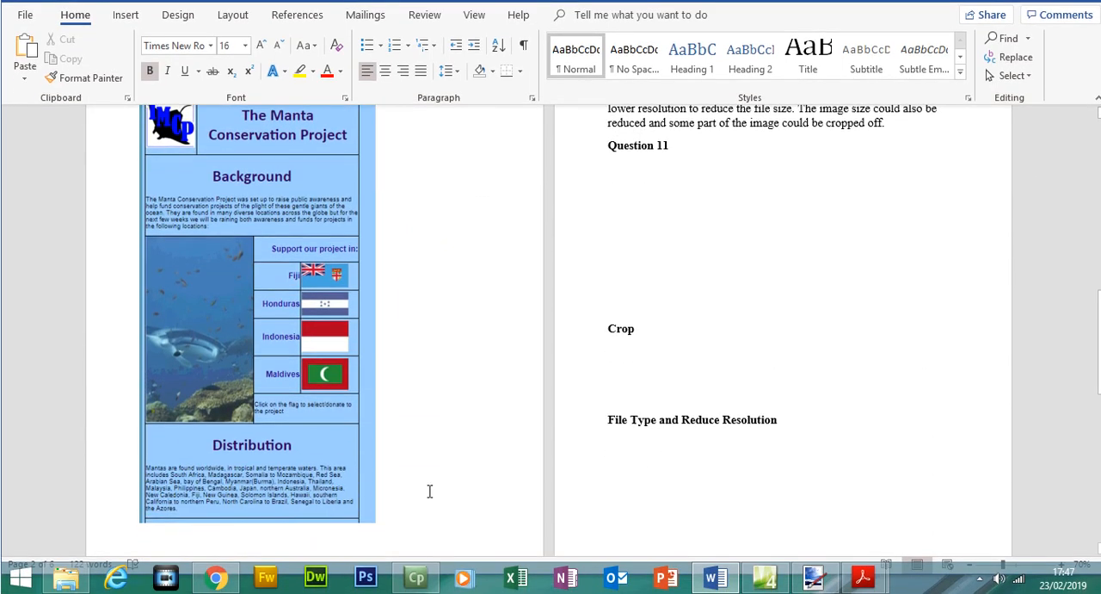
pyautogui.click(330, 509)
pyautogui.moveTo(378, 524); pyautogui.dragTo(277, 368)
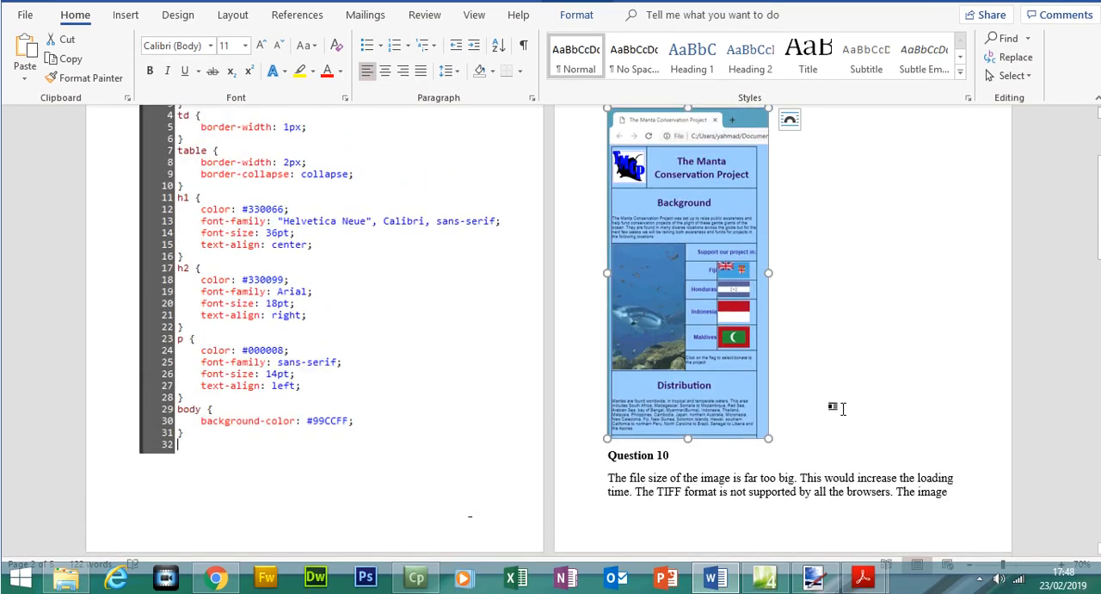
pyautogui.moveTo(771, 440); pyautogui.dragTo(797, 438)
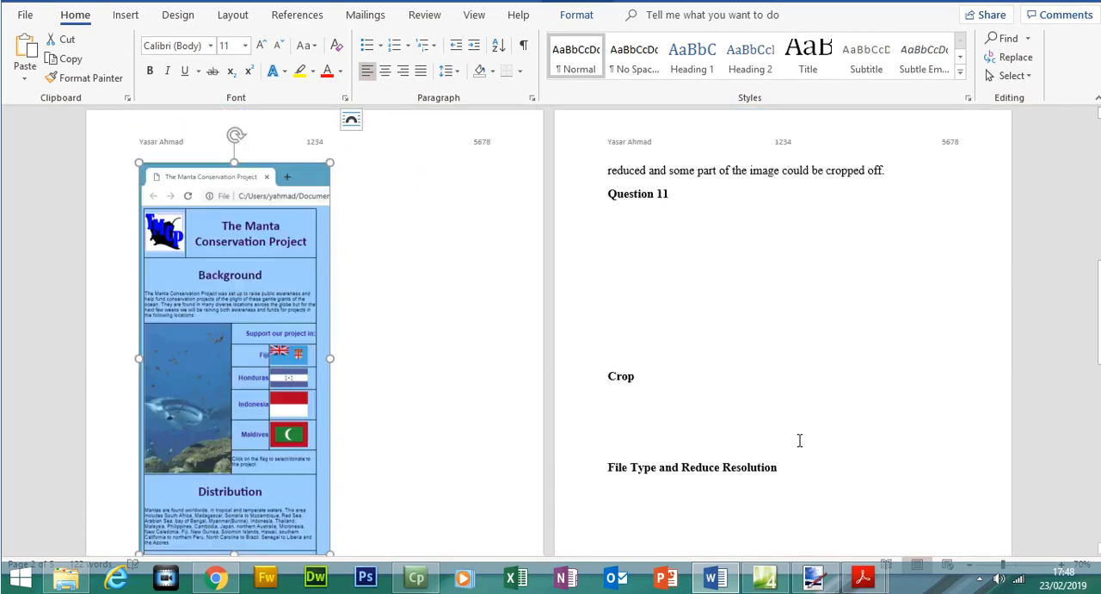
pyautogui.moveTo(328, 501); pyautogui.dragTo(323, 486)
pyautogui.click(848, 499)
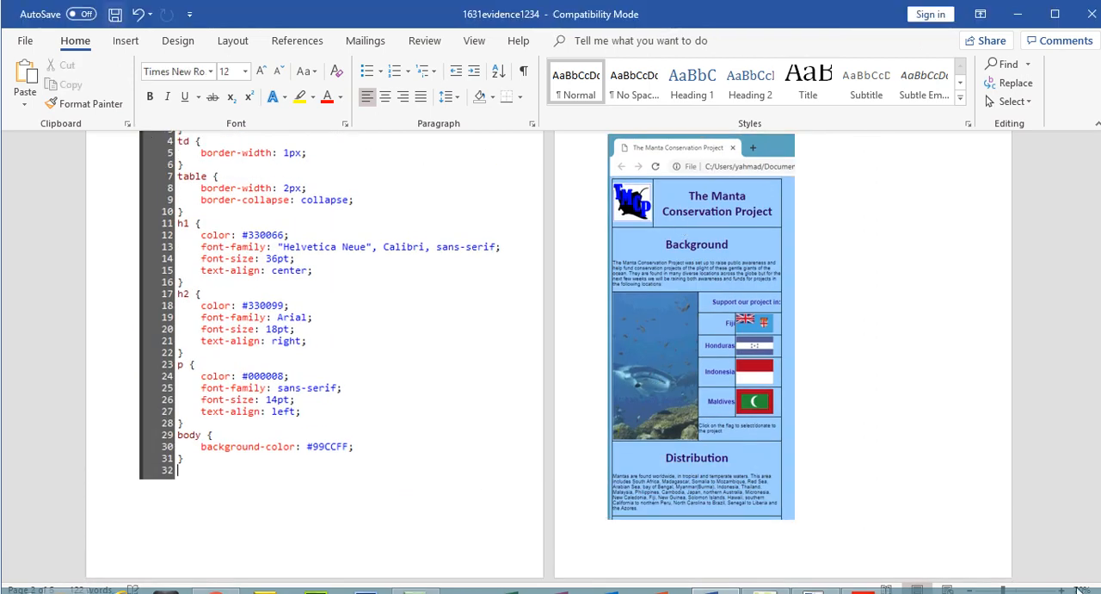
# In 0417_s16_qp_31.pdf, select the Evidence 4 instruction about copying the HTML source into the Evidence Document.
pyautogui.click(870, 580)
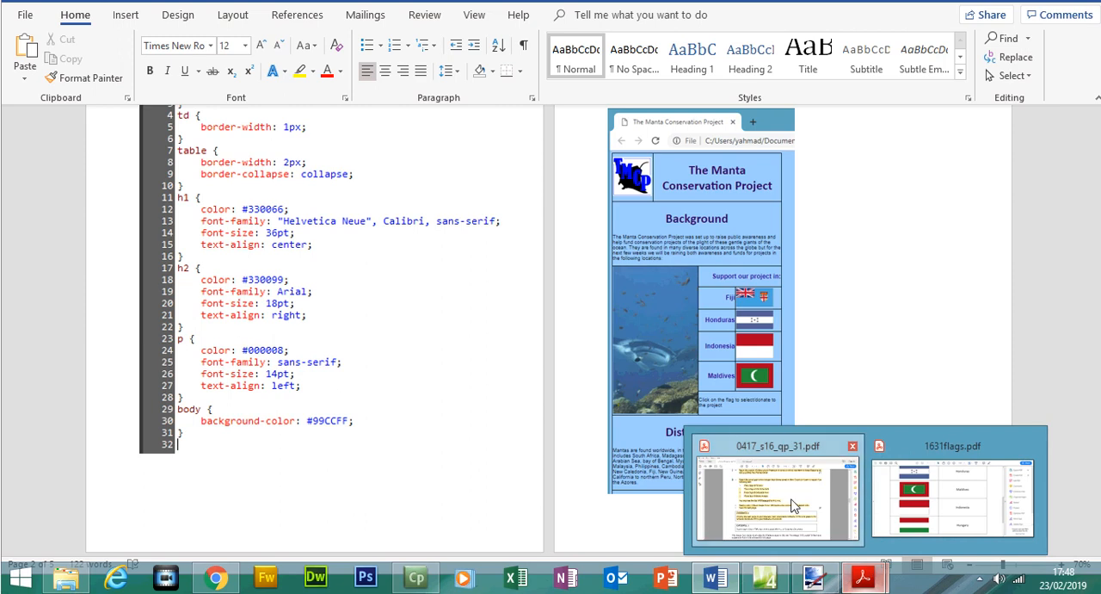
pyautogui.click(793, 505)
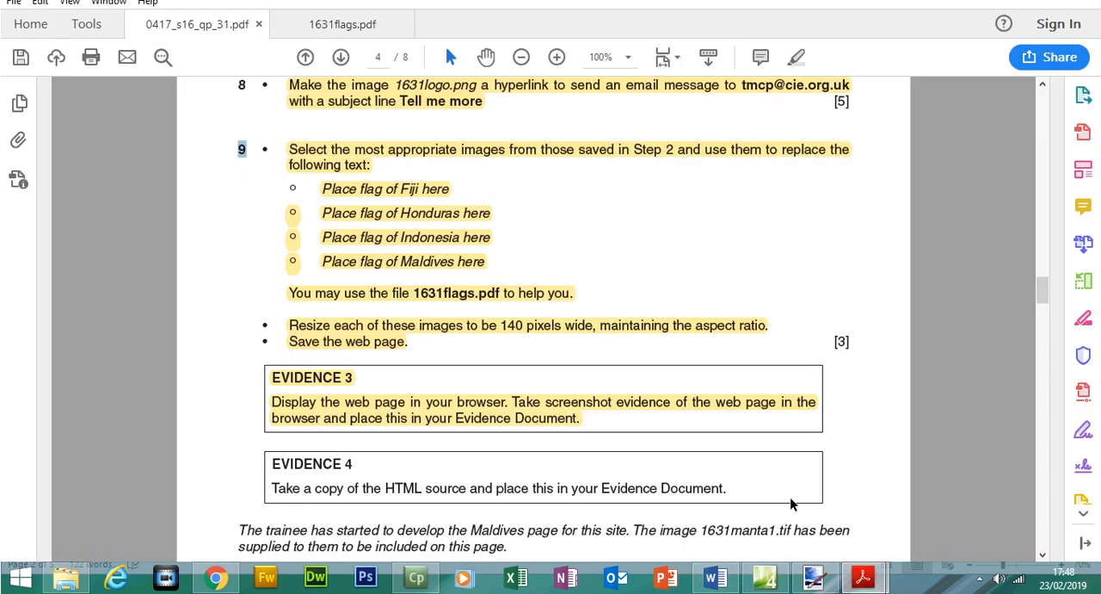
pyautogui.moveTo(277, 457); pyautogui.dragTo(722, 498)
pyautogui.click(287, 488)
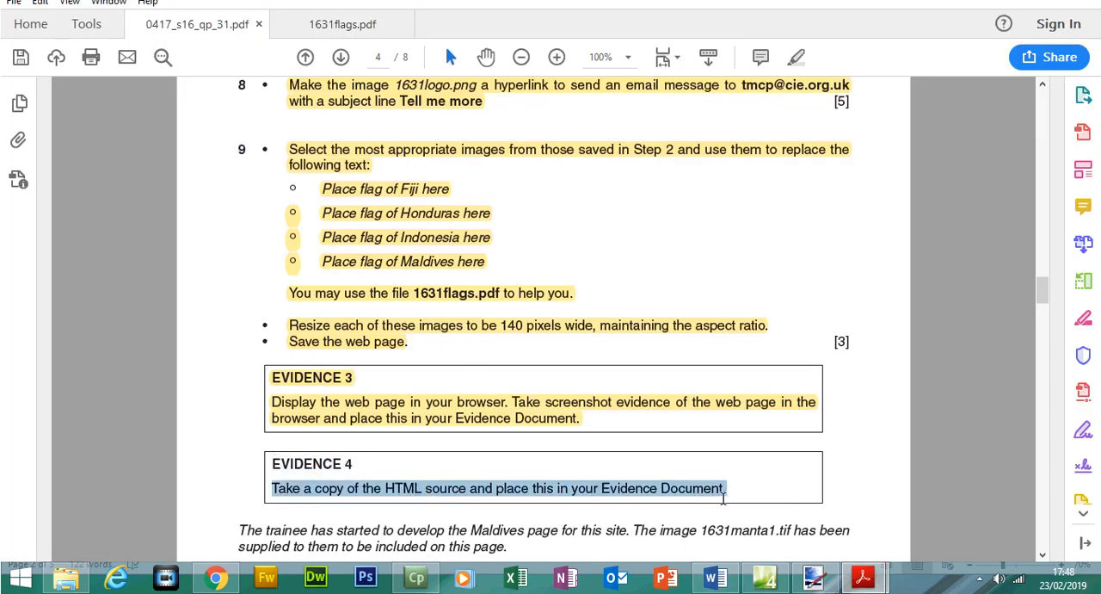
# Switch to Expression Web, show the code of 1631manta.htm and copy its entire HTML source.
pyautogui.click(765, 576)
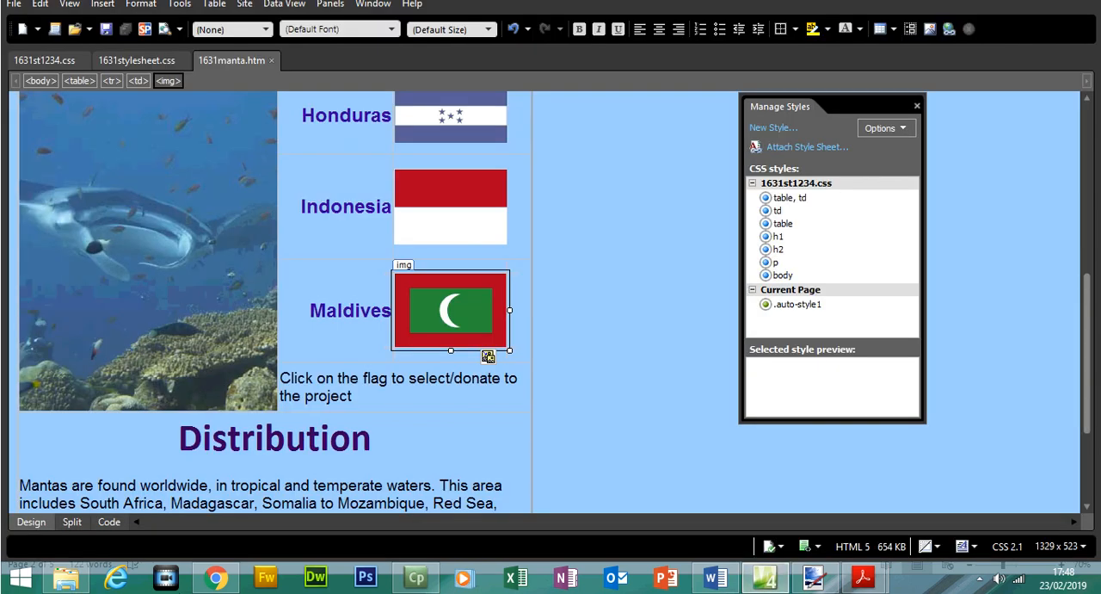
pyautogui.click(120, 528)
pyautogui.moveTo(93, 428); pyautogui.dragTo(76, 101)
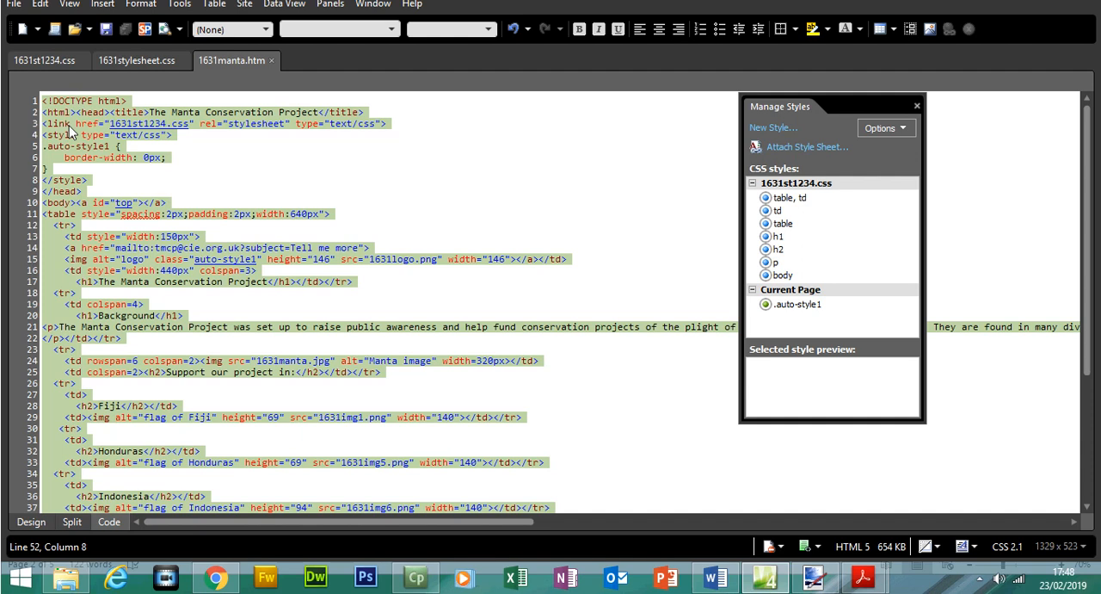
pyautogui.rightClick(72, 129)
pyautogui.click(113, 210)
# Return to the Word evidence document, add blank lines above the Question 10 heading and paste the HTML source there.
pyautogui.click(715, 577)
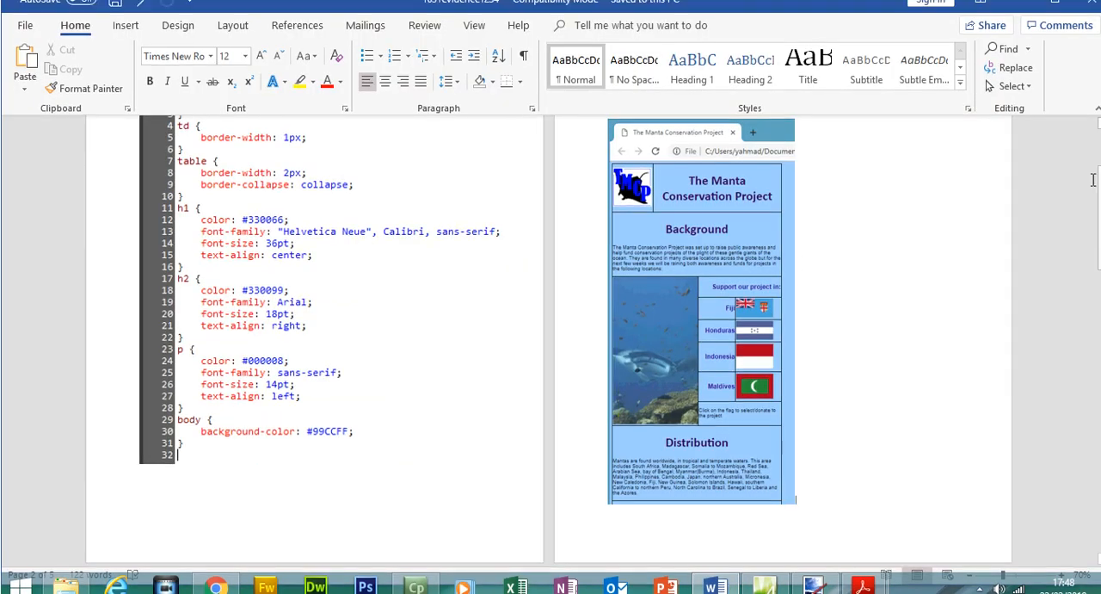
pyautogui.scroll(-7, 157, 314)
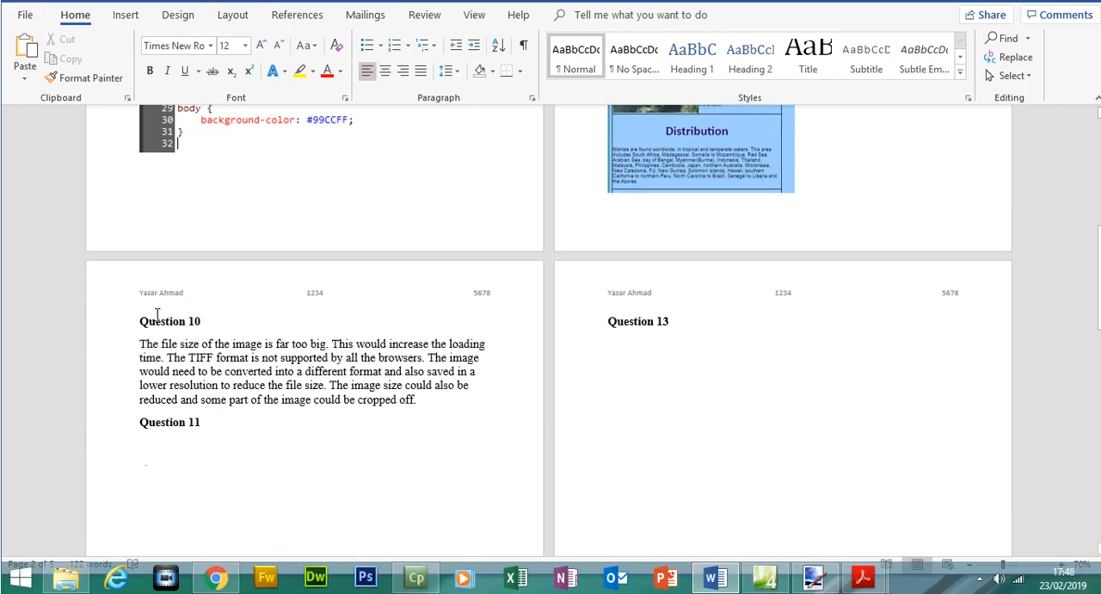
pyautogui.click(139, 320)
pyautogui.press('Return')
pyautogui.press('Return')
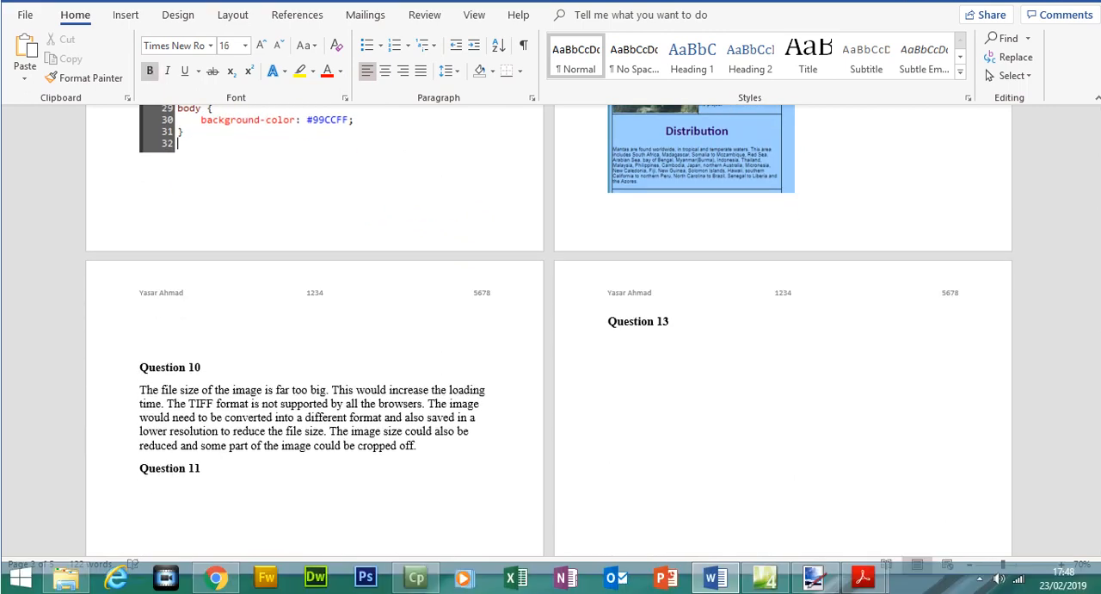
pyautogui.hotkey('ctrl', 'v')
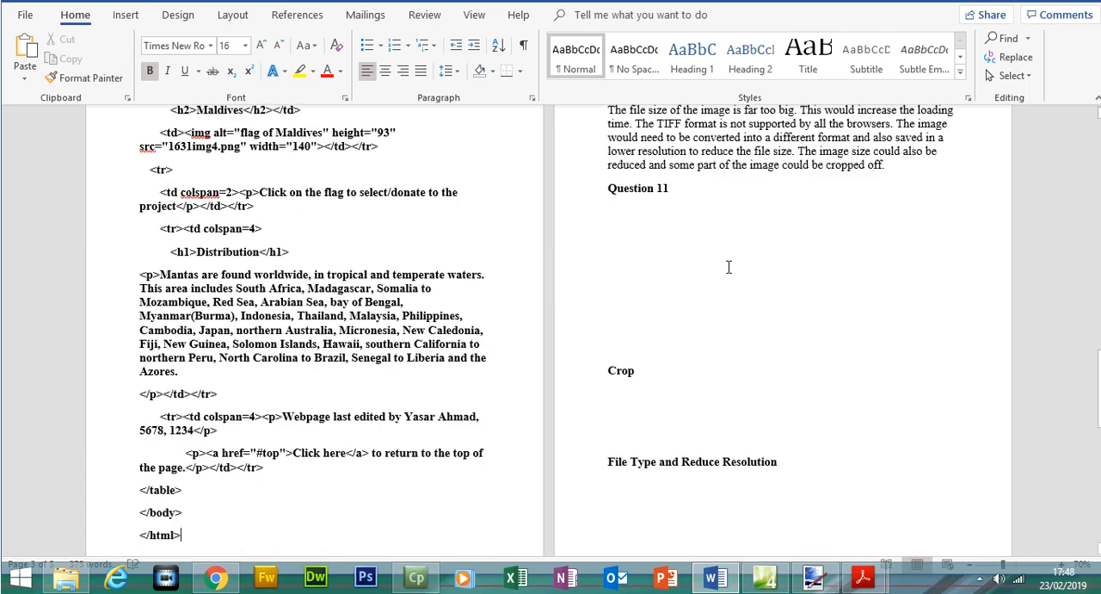
# In the pasted HTML, highlight the 1631st1234.css stylesheet link line in yellow.
pyautogui.moveTo(1100, 395); pyautogui.dragTo(1099, 258)
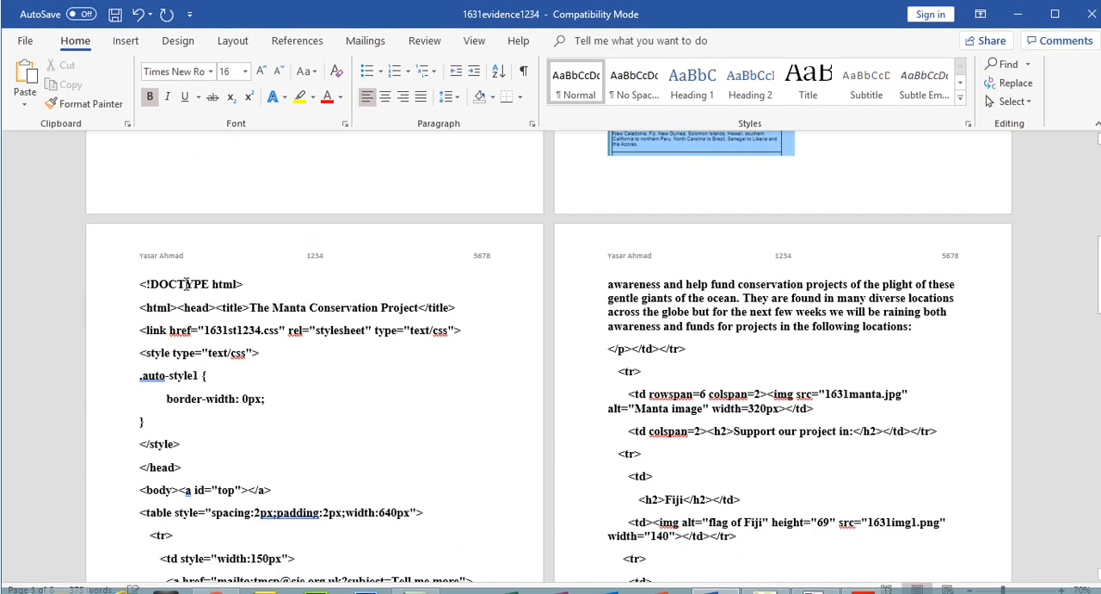
pyautogui.moveTo(329, 305); pyautogui.dragTo(464, 306)
pyautogui.click(301, 97)
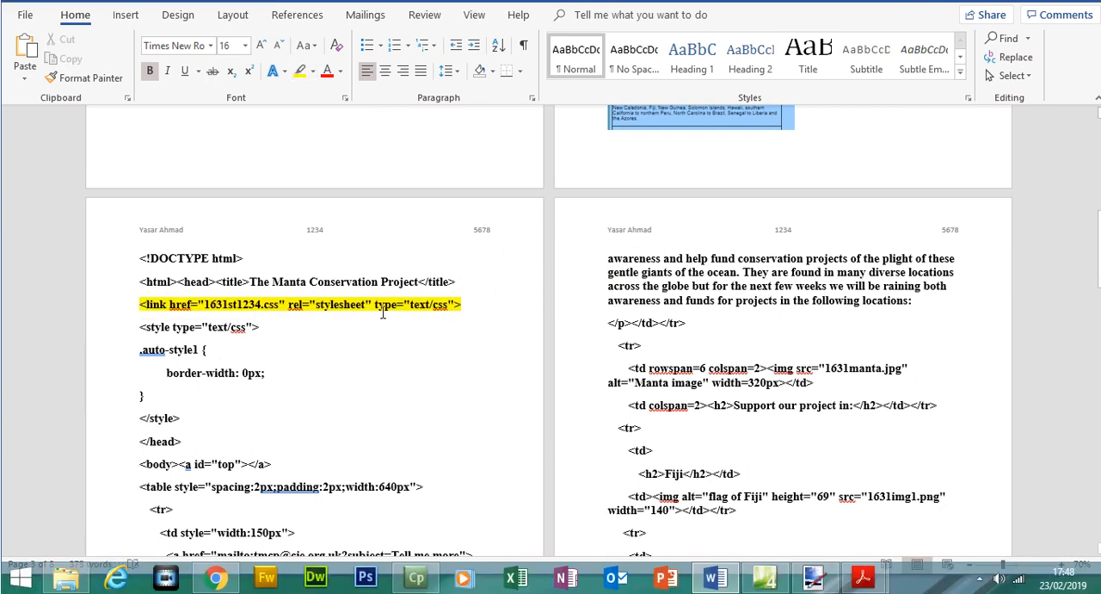
pyautogui.tripleClick(384, 311)
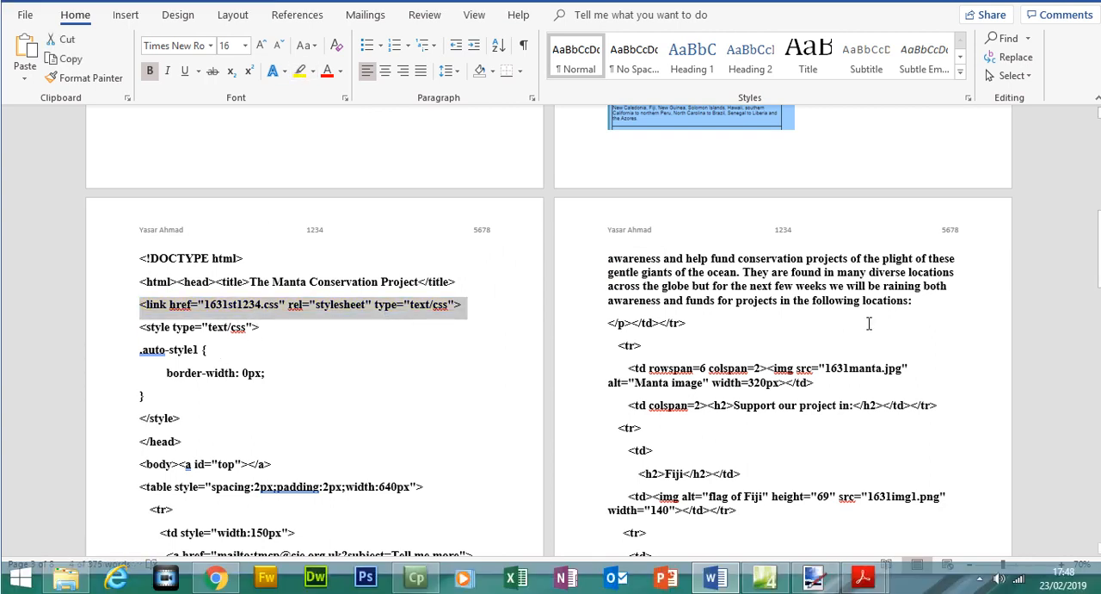
# Select the mailto hyperlink code with the subject "Tell me more" in the pasted HTML.
pyautogui.scroll(-3, 869, 323)
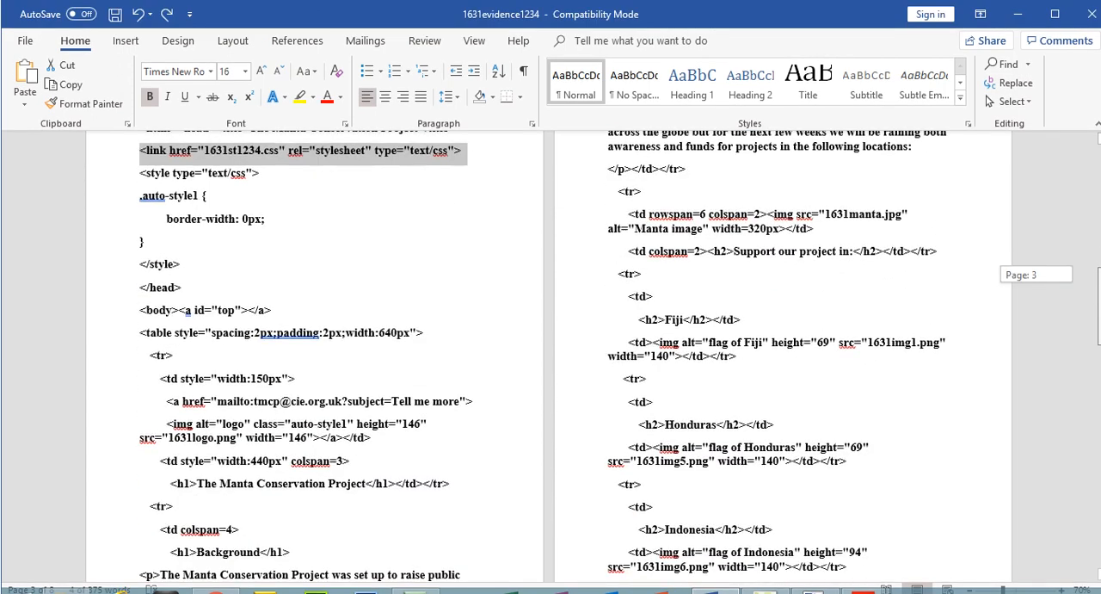
pyautogui.moveTo(1100, 306); pyautogui.dragTo(1100, 313)
pyautogui.moveTo(217, 334); pyautogui.dragTo(397, 340)
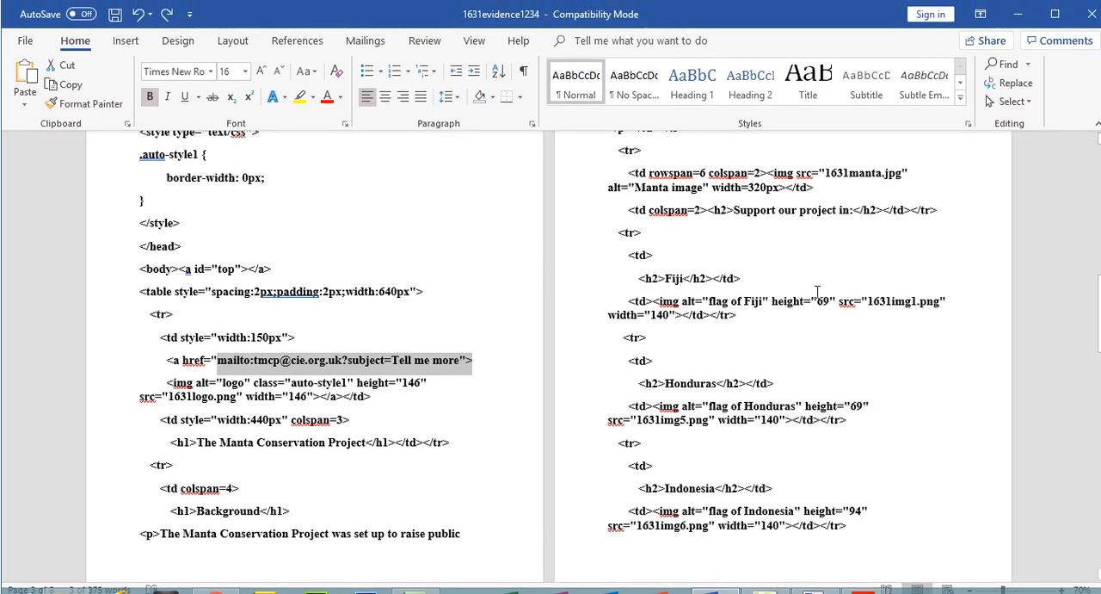
# Review the pasted HTML, checking the Fiji flag's file name and alt text and the "Webpage last edited by" line.
pyautogui.doubleClick(871, 296)
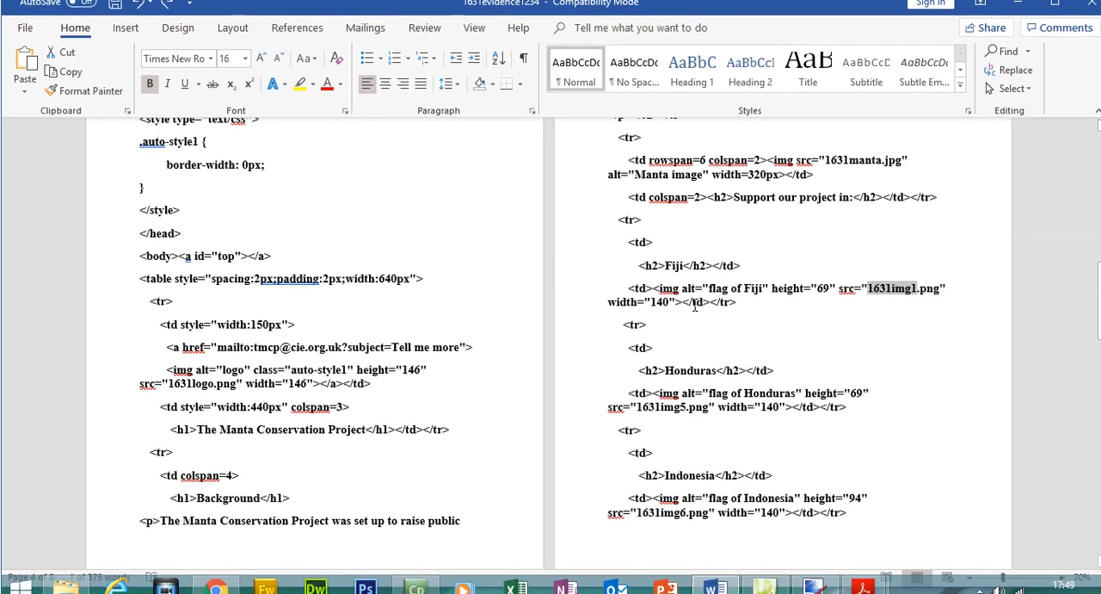
pyautogui.moveTo(669, 307); pyautogui.dragTo(763, 278)
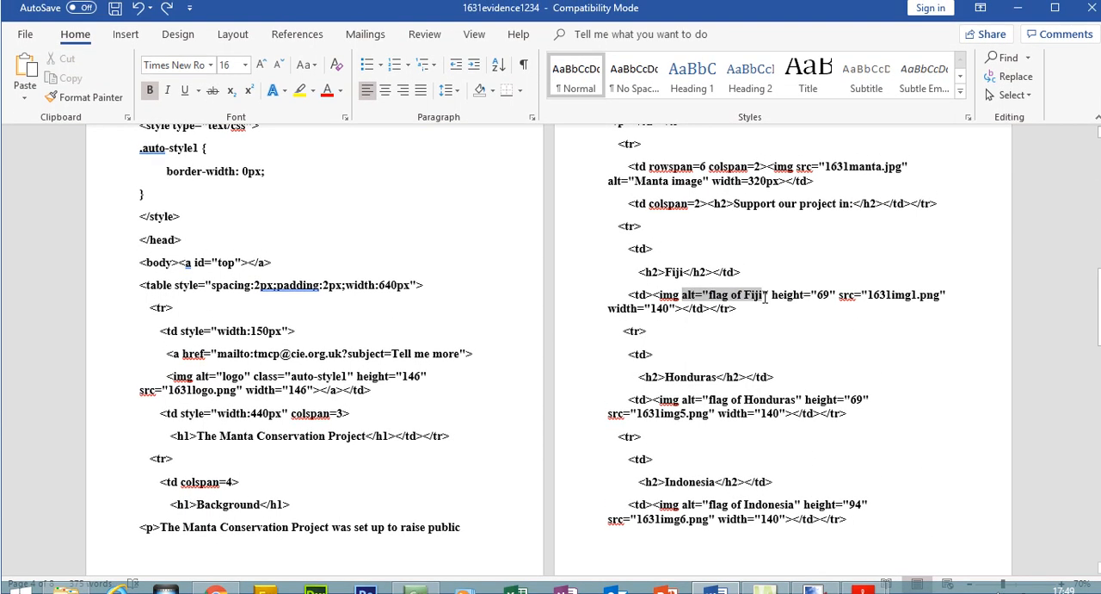
pyautogui.scroll(-10, 931, 347)
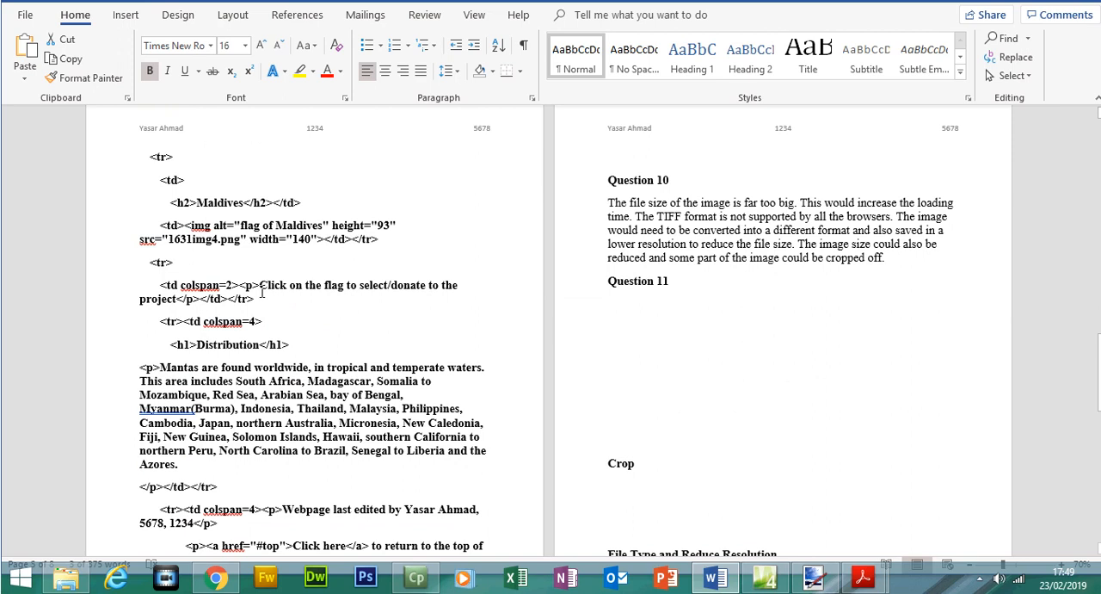
pyautogui.moveTo(430, 509); pyautogui.dragTo(456, 525)
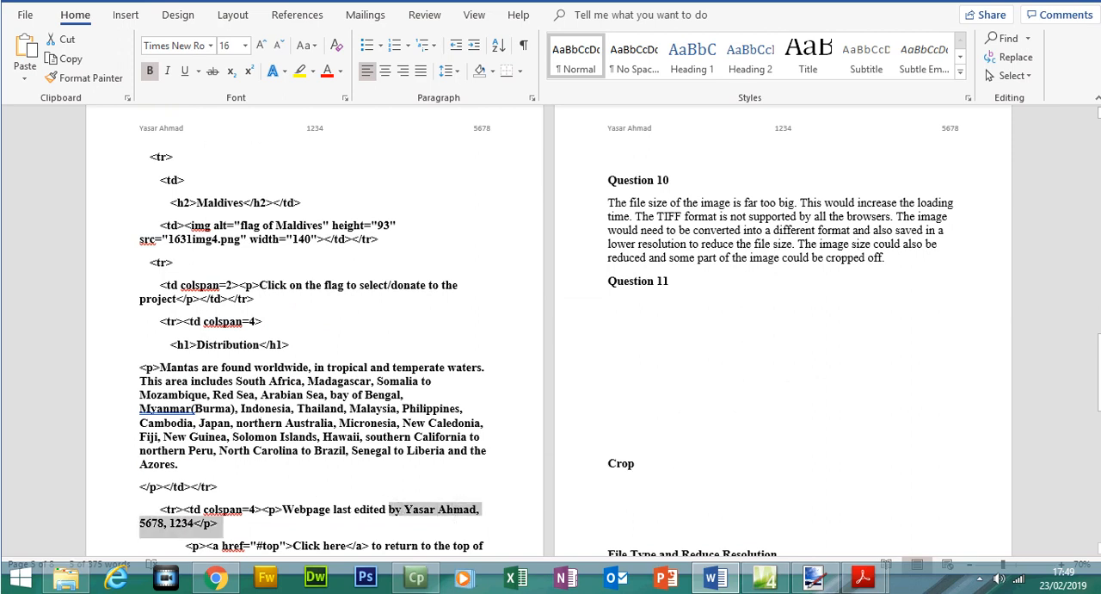
pyautogui.moveTo(1100, 354); pyautogui.dragTo(1081, 267)
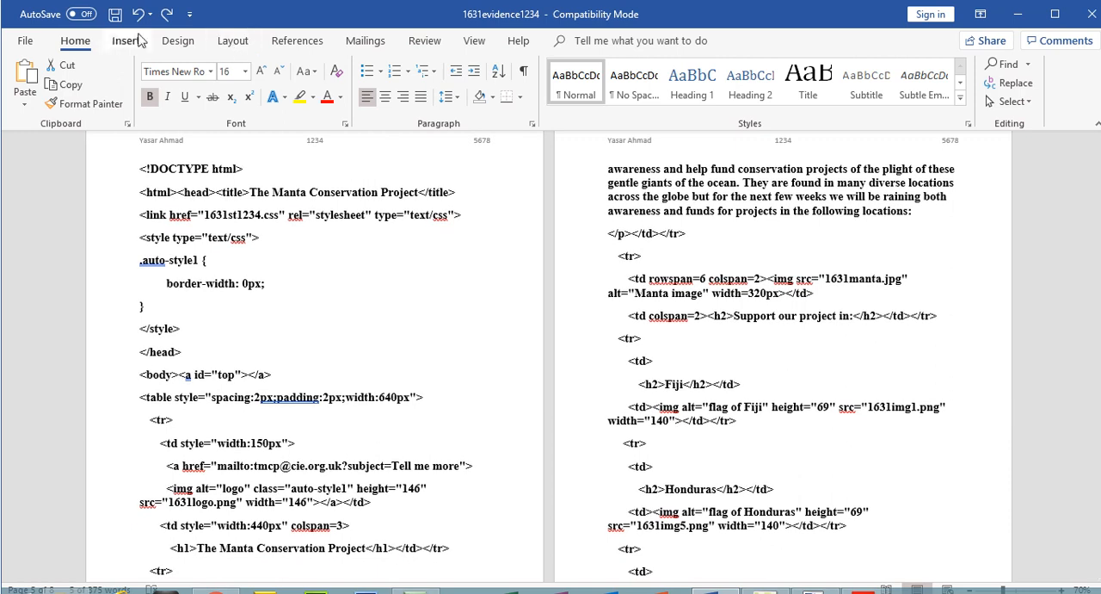
# Switch to the 0417_s16_qp_31.pdf paper in Acrobat Reader and highlight the EVIDENCE 4 heading and its instruction.
pyautogui.moveTo(863, 593)
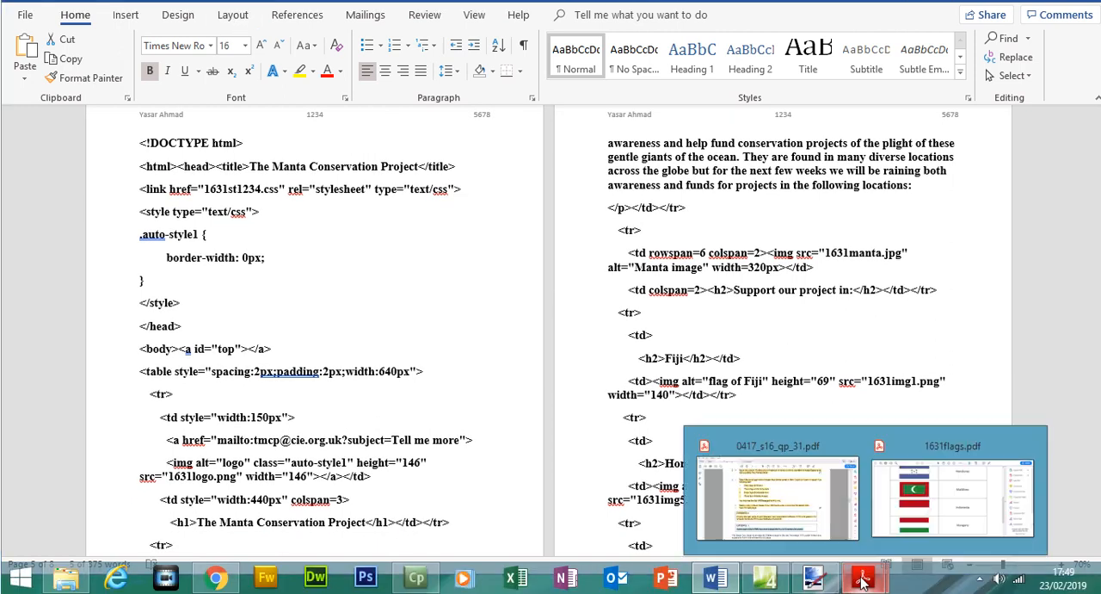
pyautogui.click(777, 498)
pyautogui.moveTo(1044, 284); pyautogui.dragTo(1046, 309)
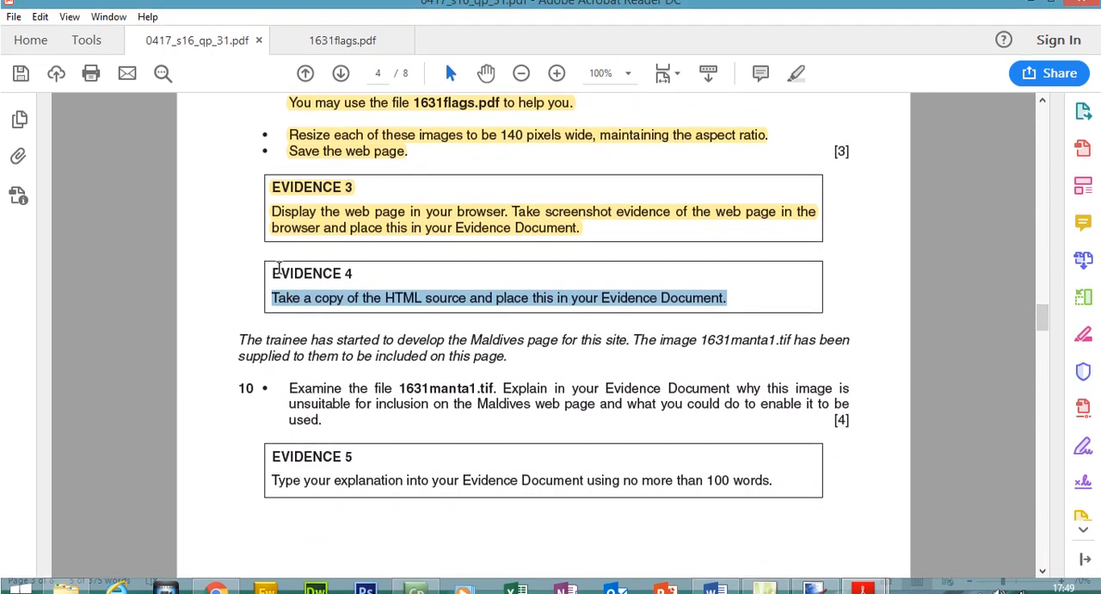
pyautogui.moveTo(269, 252); pyautogui.dragTo(732, 310)
pyautogui.click(797, 82)
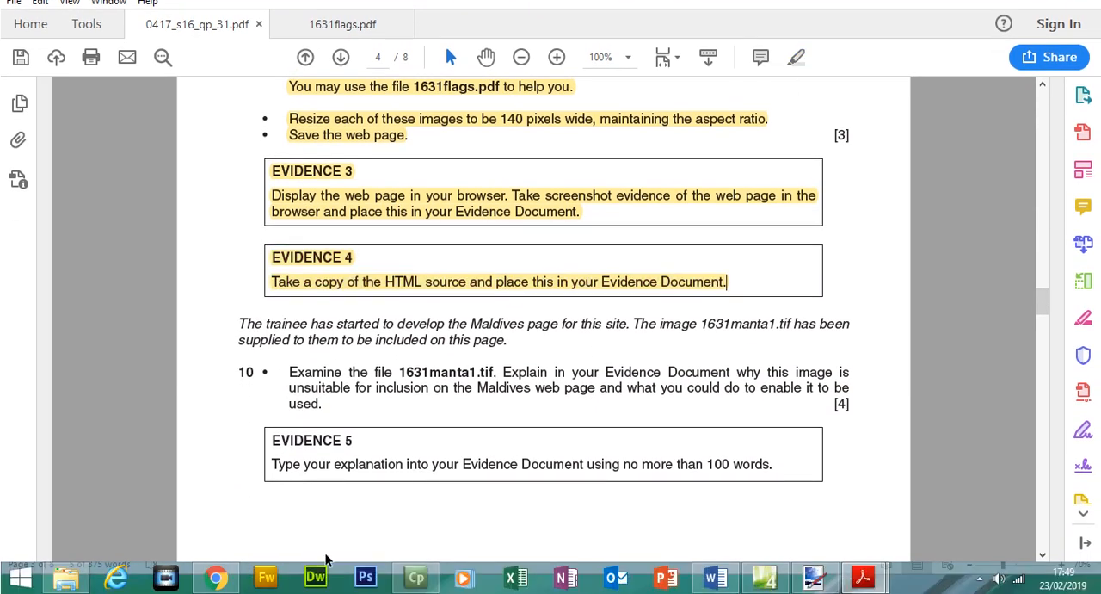
# Highlight the italic paragraph about the trainee's Maldives page and question 10's sentence "Examine the file 1631manta1.tif.".
pyautogui.scroll(-3, 284, 258)
pyautogui.moveTo(239, 177); pyautogui.dragTo(511, 220)
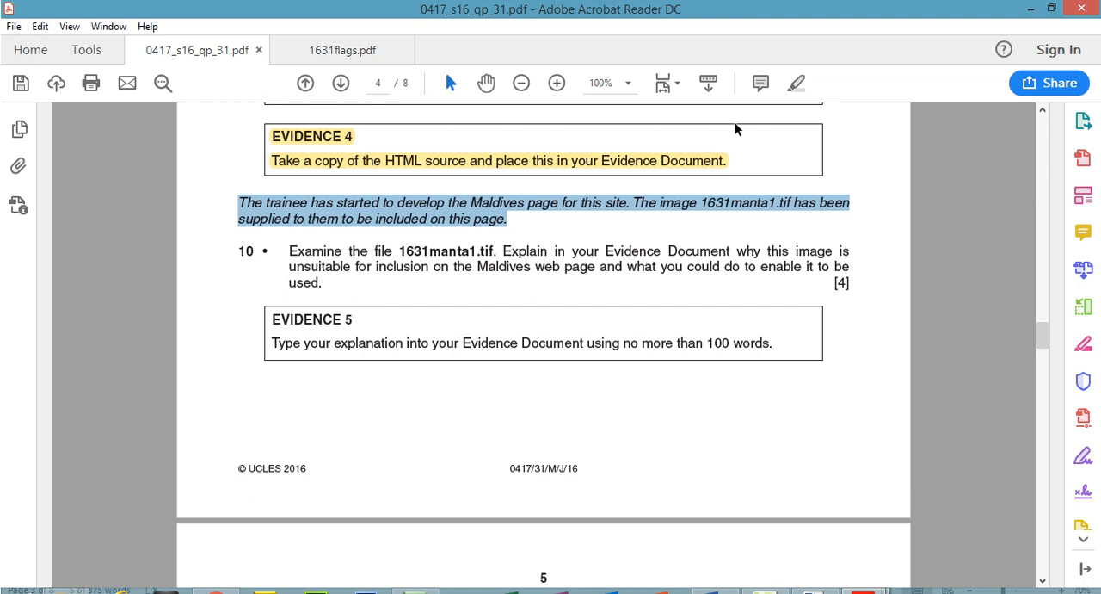
pyautogui.click(796, 84)
pyautogui.moveTo(289, 250); pyautogui.dragTo(498, 250)
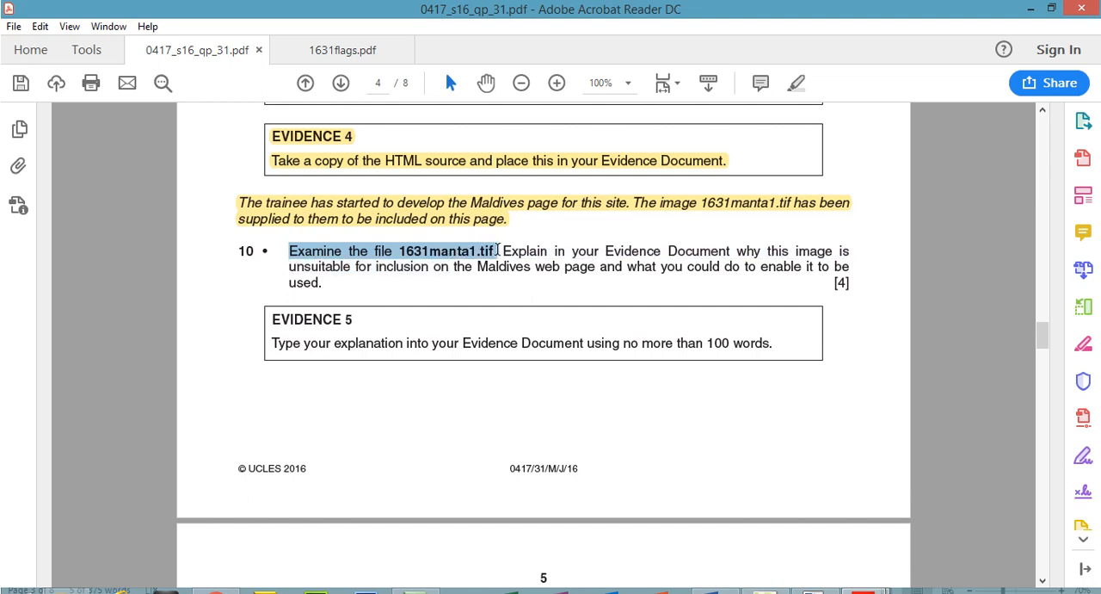
pyautogui.click(796, 83)
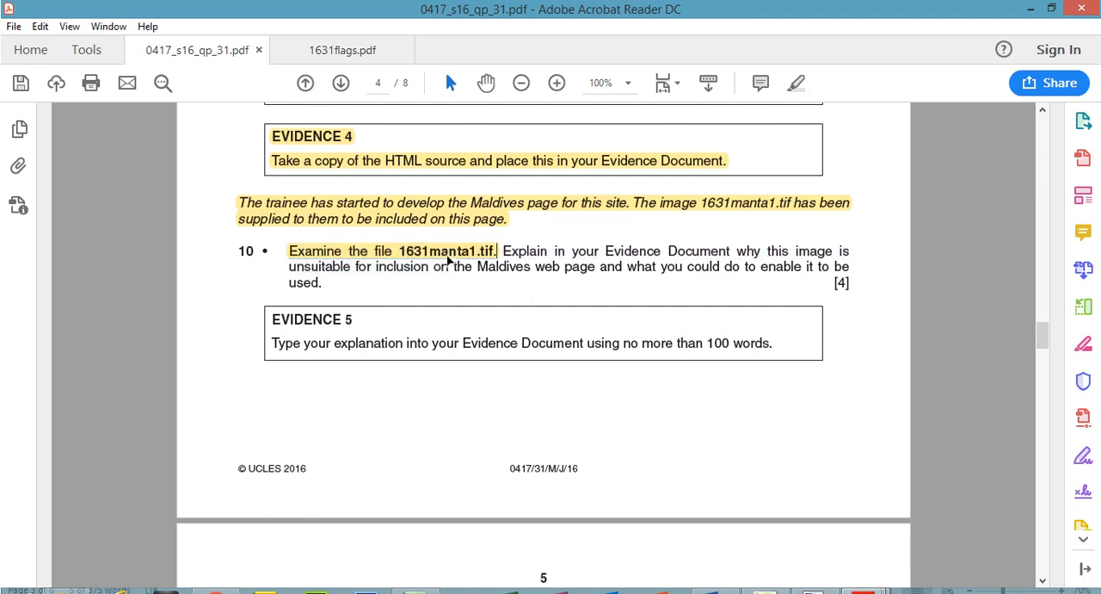
# Switch to the 1631_html folder in File Explorer, open the 1631manta1 TIFF image to examine it, and close the viewer.
pyautogui.click(448, 258)
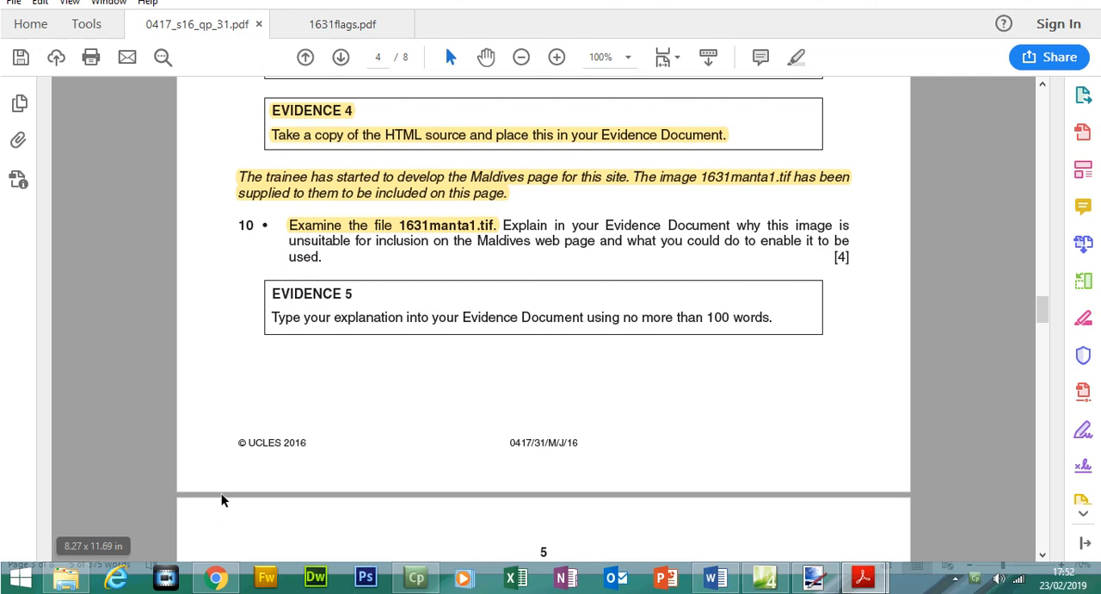
pyautogui.click(69, 577)
pyautogui.click(249, 281)
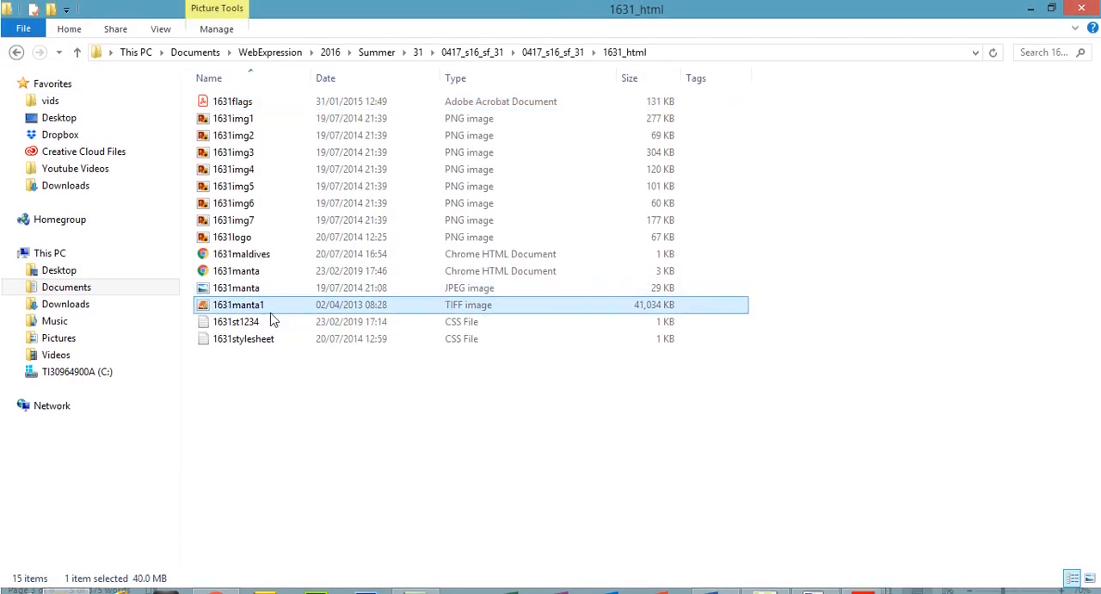
pyautogui.click(232, 296)
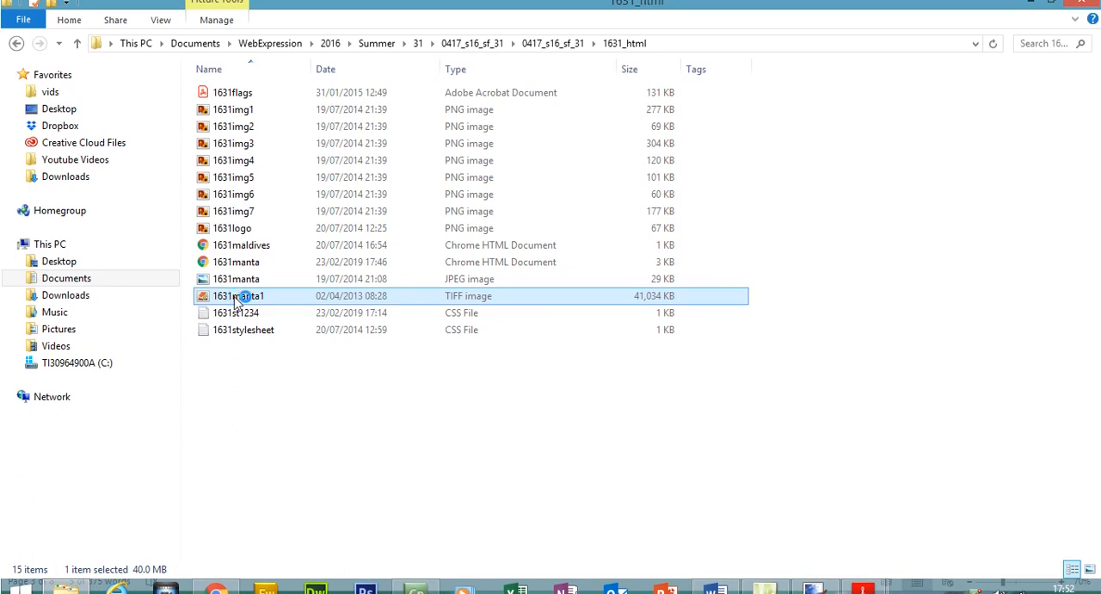
pyautogui.doubleClick(238, 296)
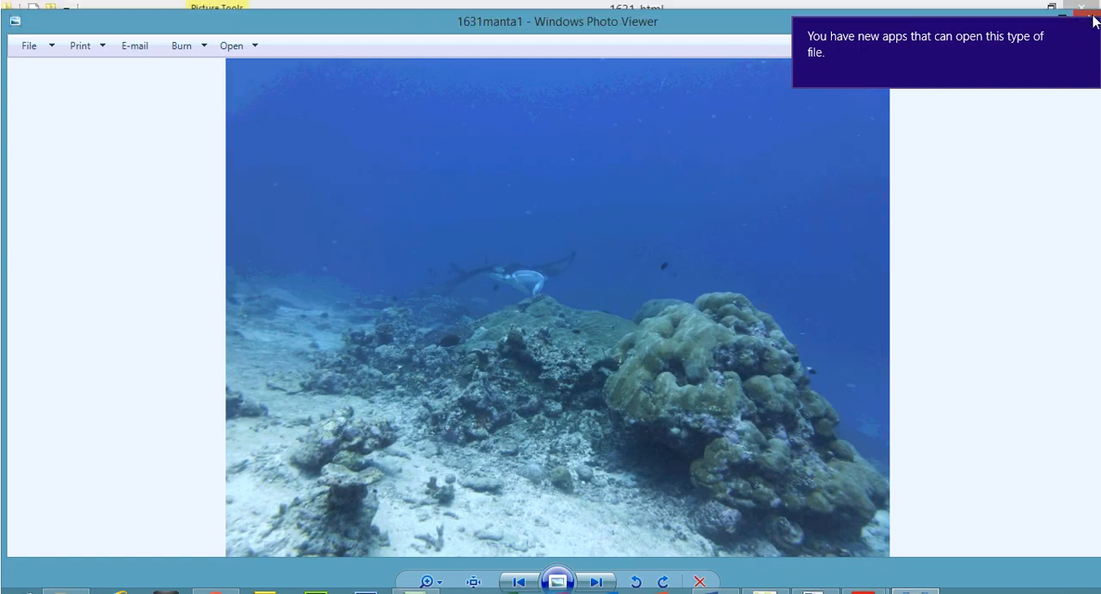
pyautogui.click(1092, 18)
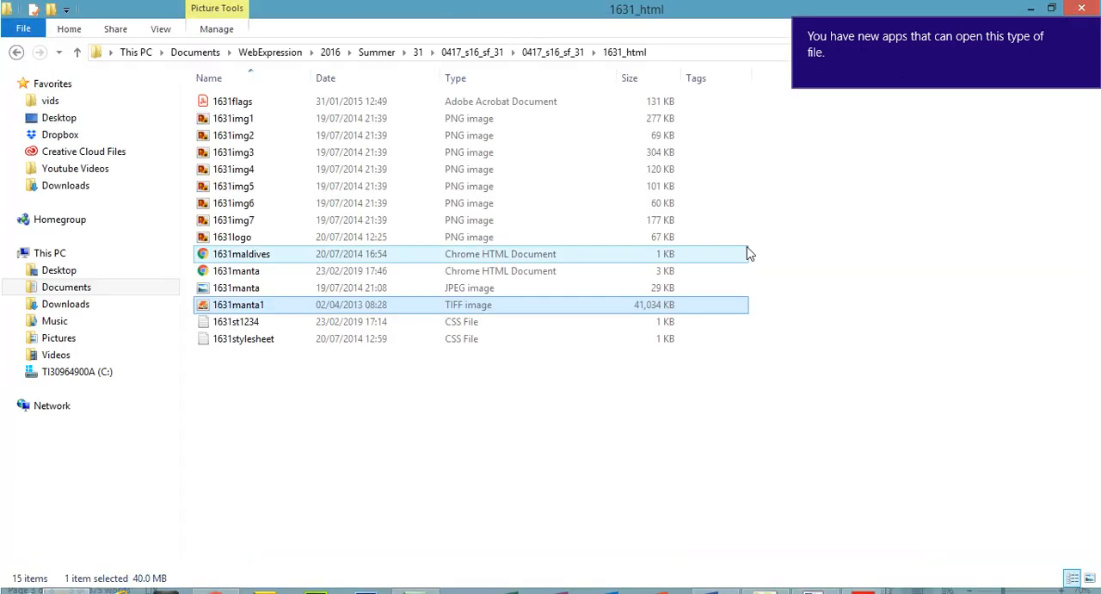
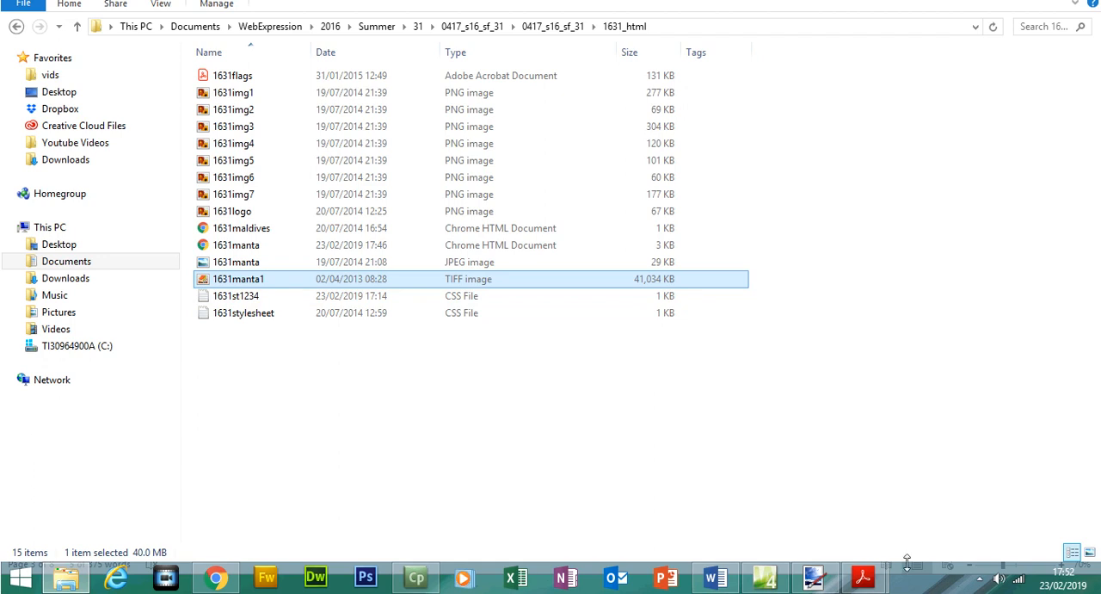
# Switch to the 0417_s16_qp_31.pdf paper in Acrobat Reader and highlight question 10's sentence beginning "Explain in your Evidence Document".
pyautogui.moveTo(863, 576)
pyautogui.click(800, 511)
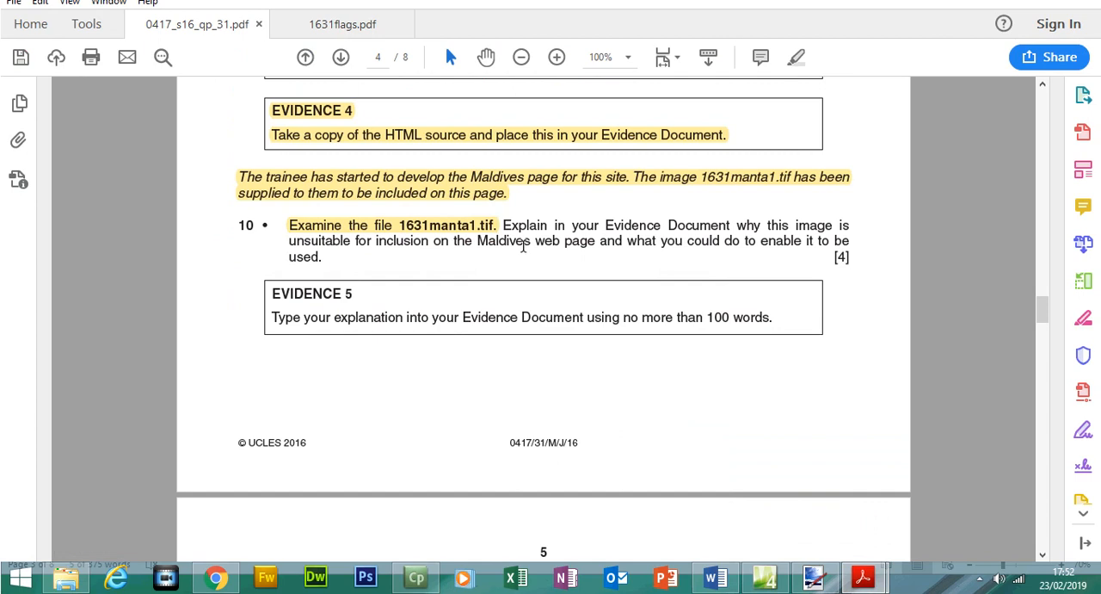
pyautogui.moveTo(502, 225); pyautogui.dragTo(332, 283)
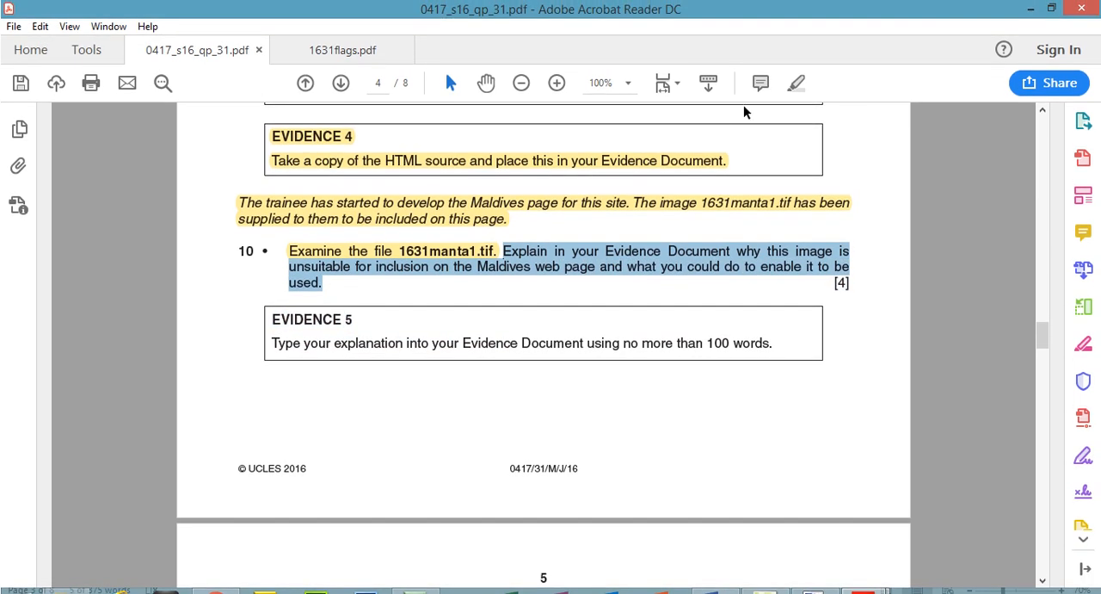
pyautogui.click(798, 82)
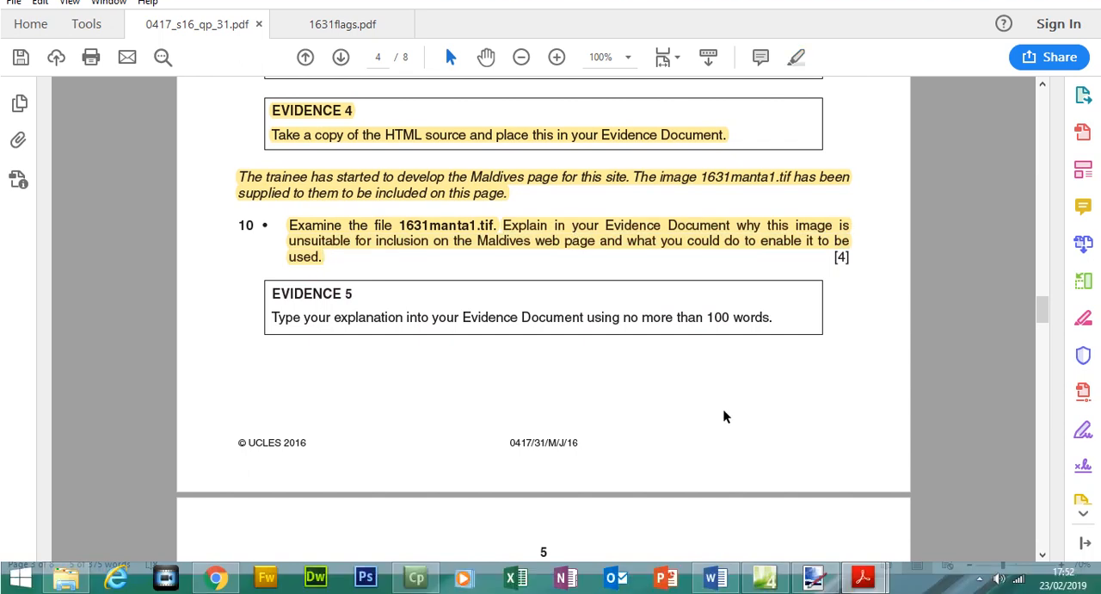
# Switch to the 1631evidence1234 document in Word and review the Question 10 explanation about file size, TIFF format, conversion and resolution.
pyautogui.moveTo(715, 576)
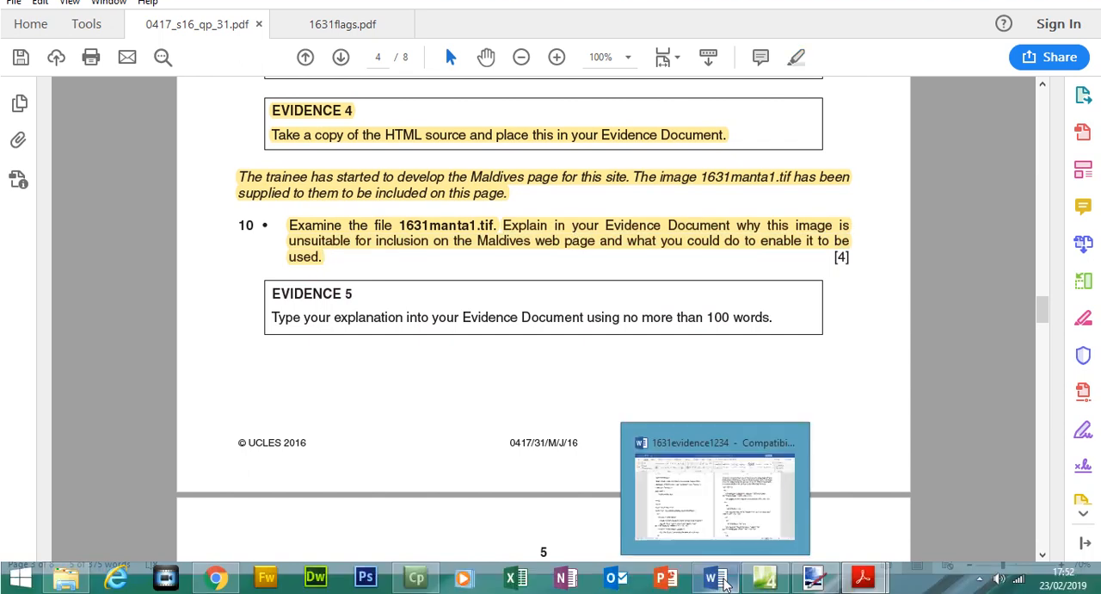
pyautogui.click(713, 529)
pyautogui.moveTo(1100, 263); pyautogui.dragTo(1100, 354)
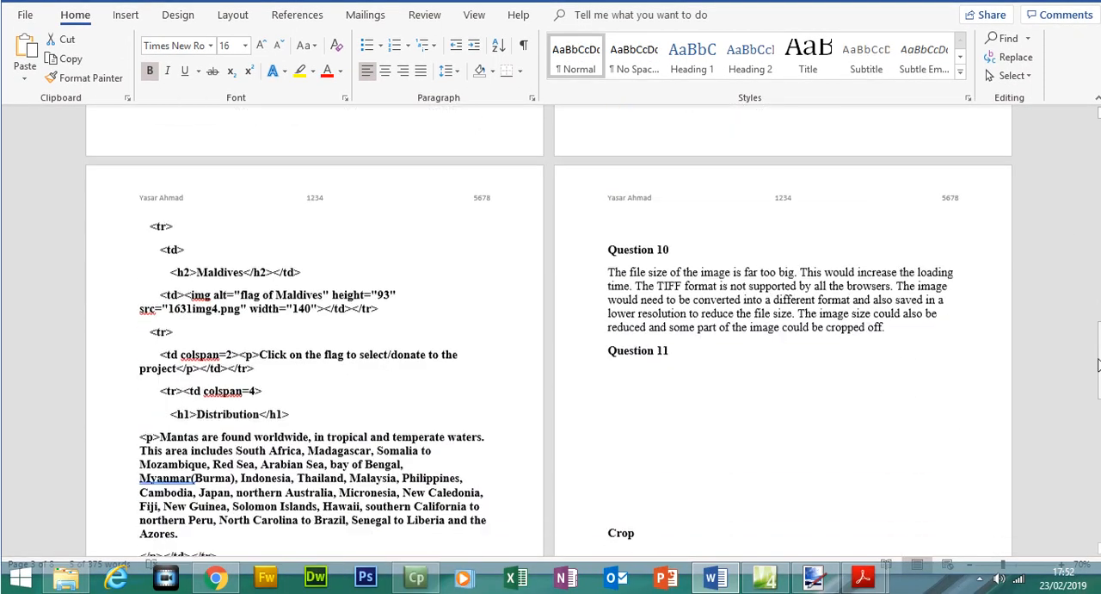
pyautogui.click(1066, 566)
pyautogui.click(1065, 566)
pyautogui.click(1065, 566)
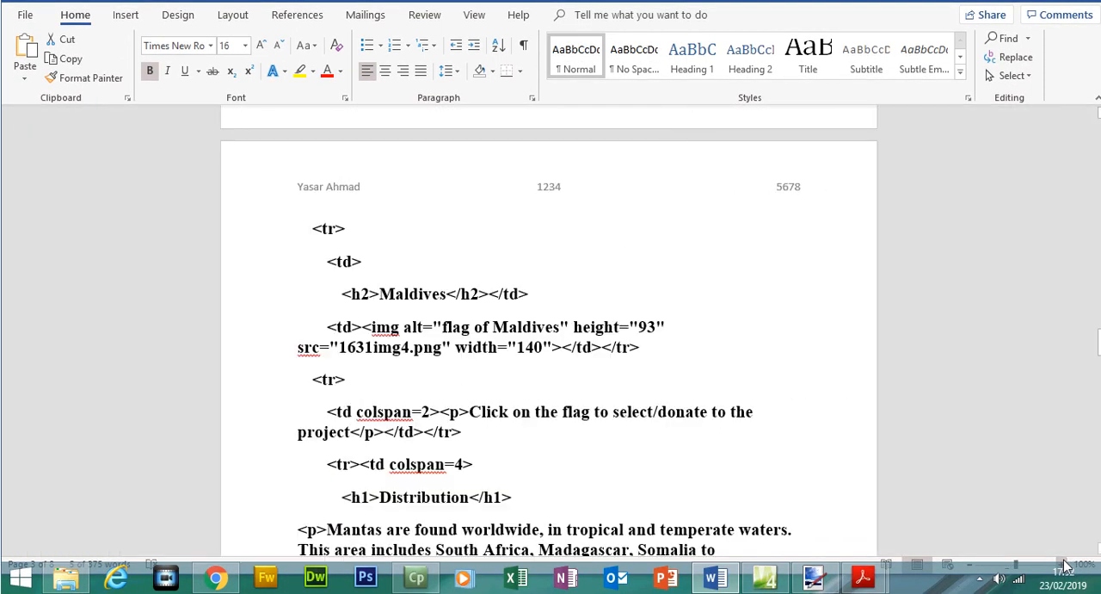
pyautogui.moveTo(1100, 341); pyautogui.dragTo(1100, 384)
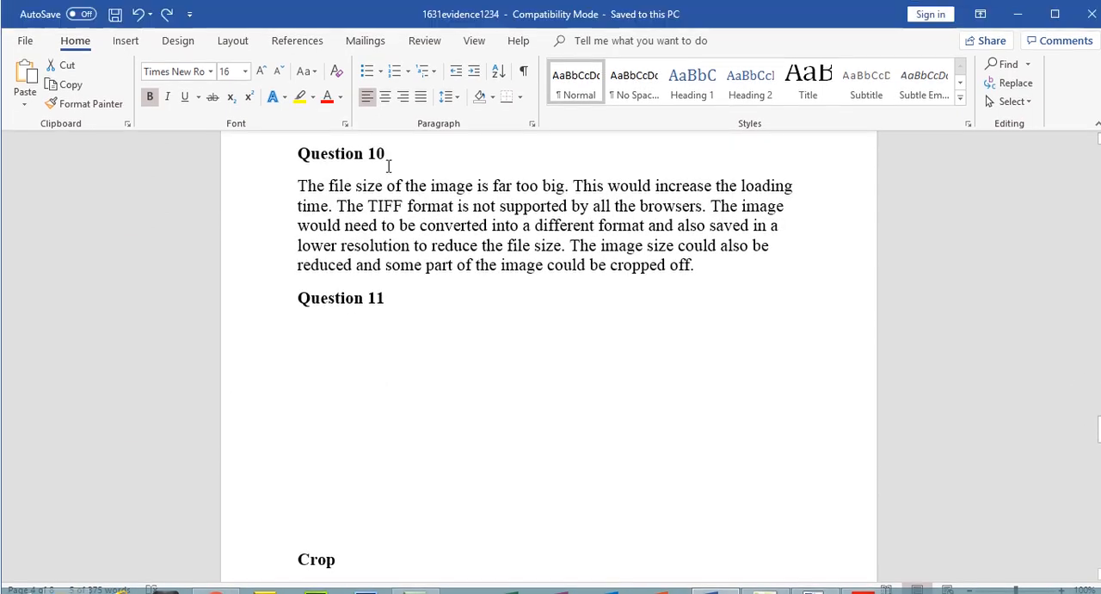
pyautogui.moveTo(300, 185); pyautogui.dragTo(333, 220)
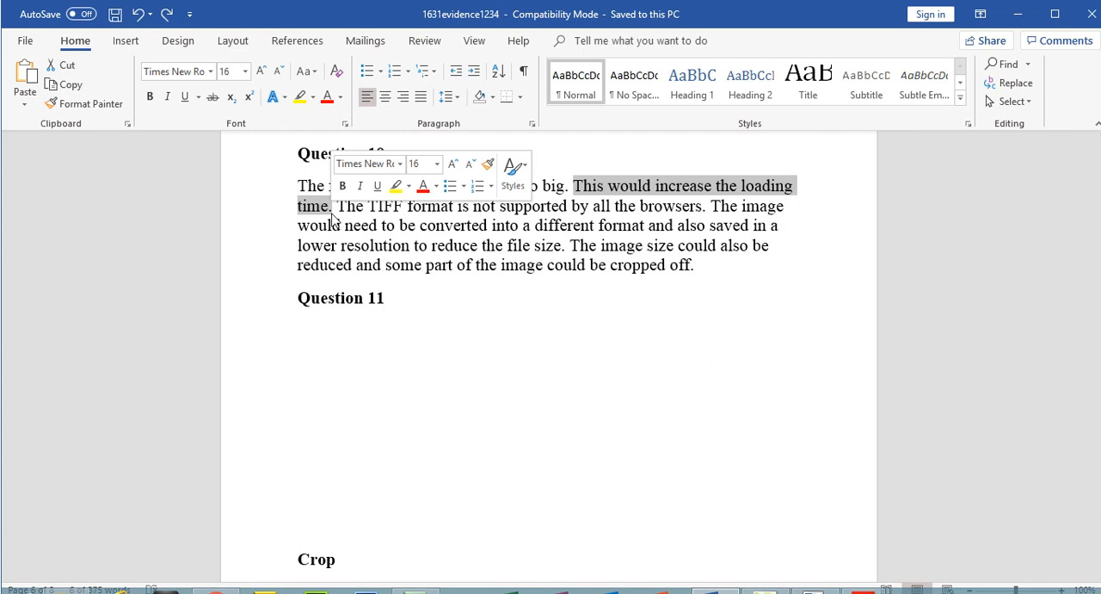
pyautogui.moveTo(336, 207); pyautogui.dragTo(561, 247)
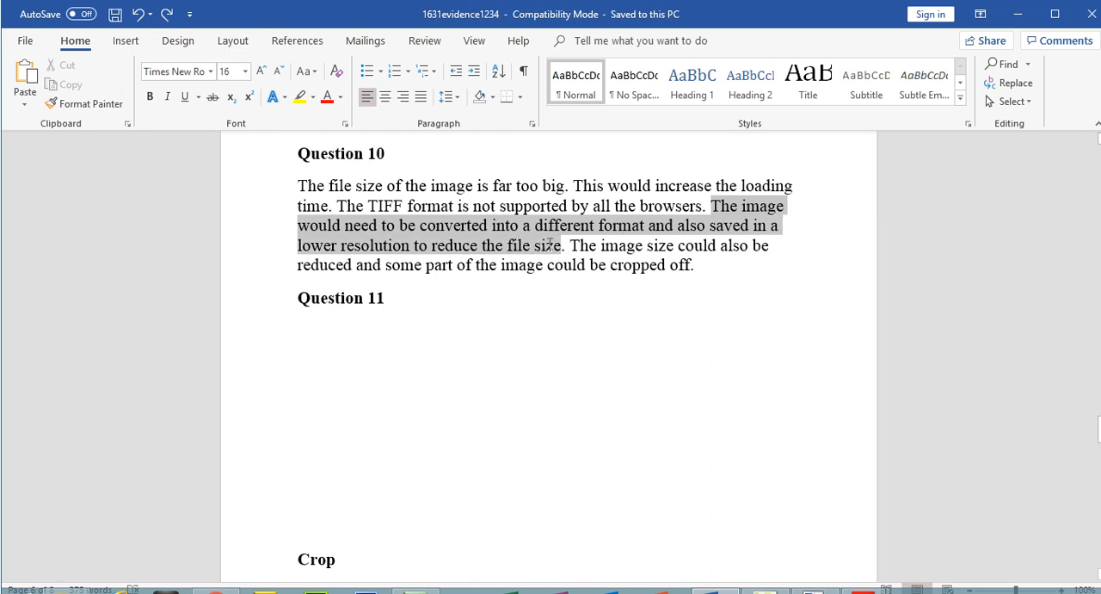
pyautogui.click(789, 226)
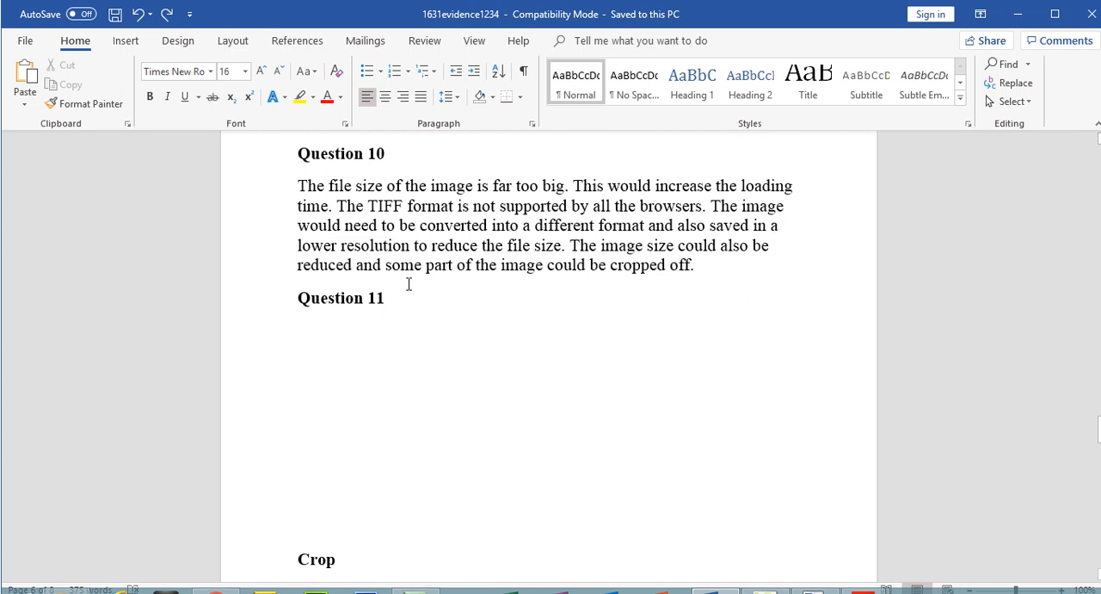
# Switch back to the question paper in Acrobat Reader and highlight the EVIDENCE 5 heading and its instruction.
pyautogui.moveTo(863, 576)
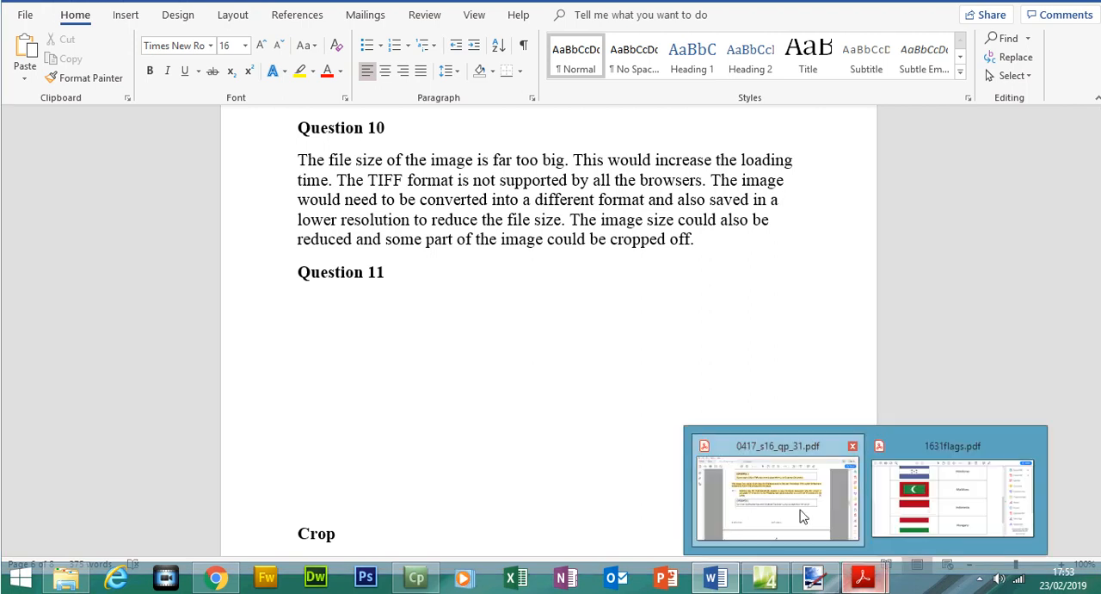
pyautogui.click(803, 516)
pyautogui.moveTo(271, 293); pyautogui.dragTo(476, 325)
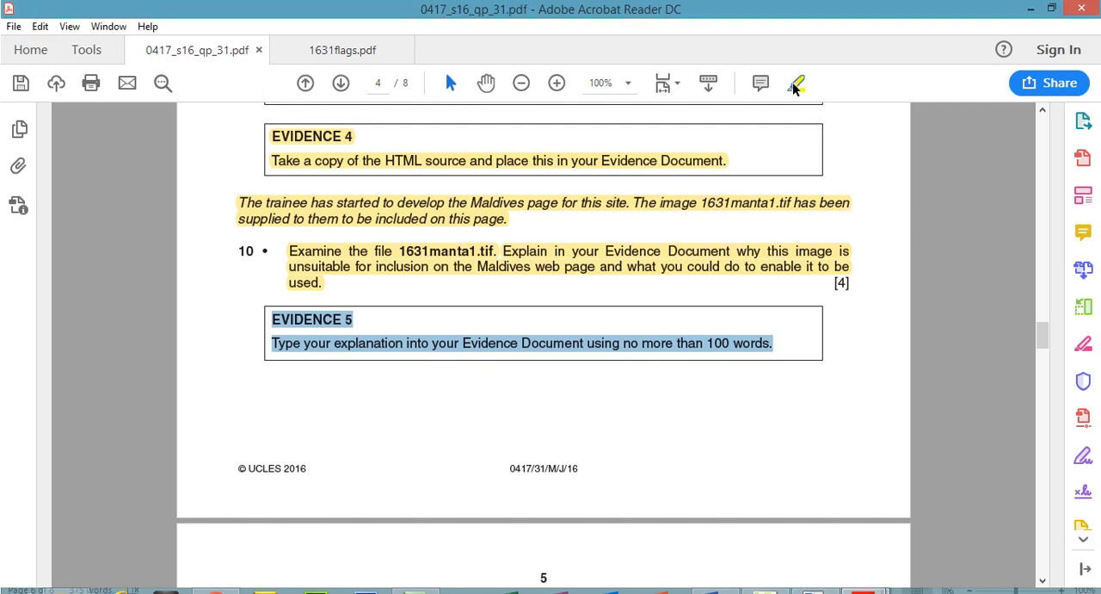
pyautogui.click(793, 84)
# Highlight question 11's first instruction, "Edit the file 1631manta1.tif to make it suitable for a web page".
pyautogui.moveTo(1039, 337); pyautogui.dragTo(1039, 355)
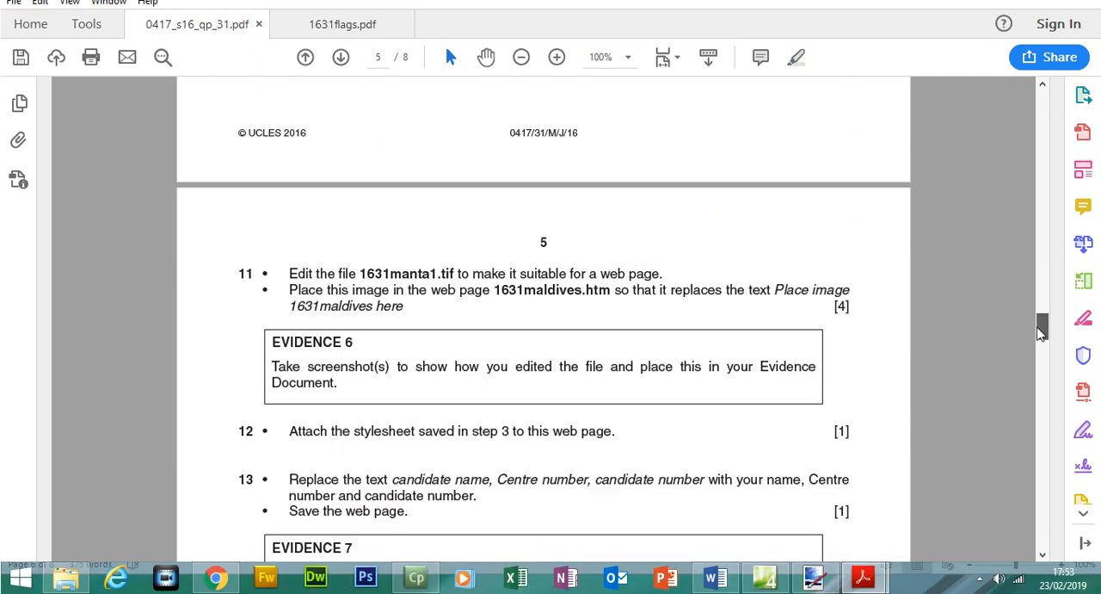
pyautogui.moveTo(289, 273); pyautogui.dragTo(645, 289)
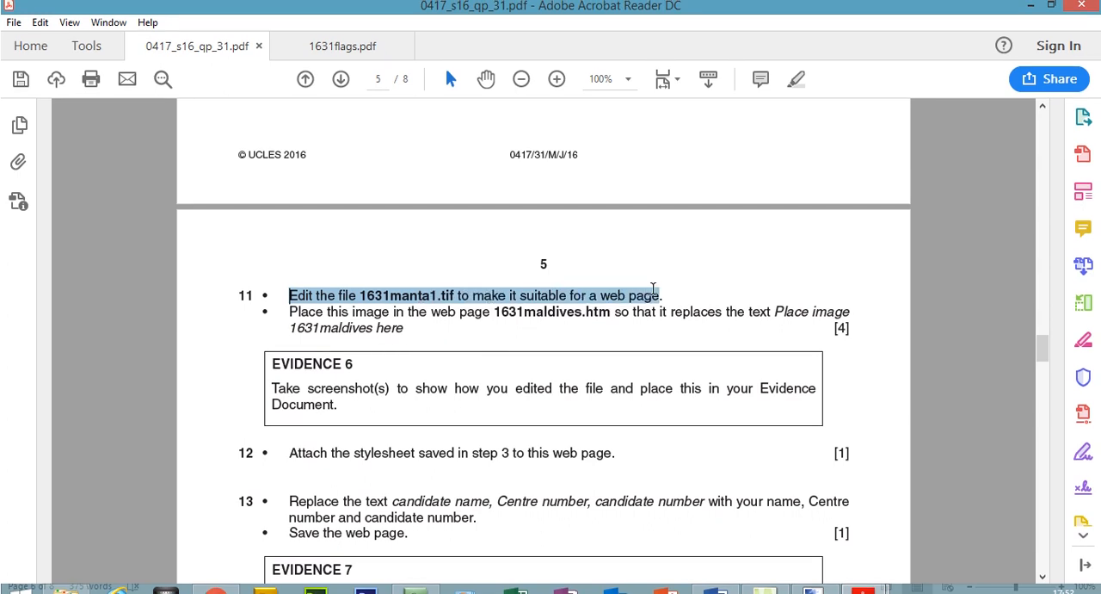
pyautogui.click(795, 79)
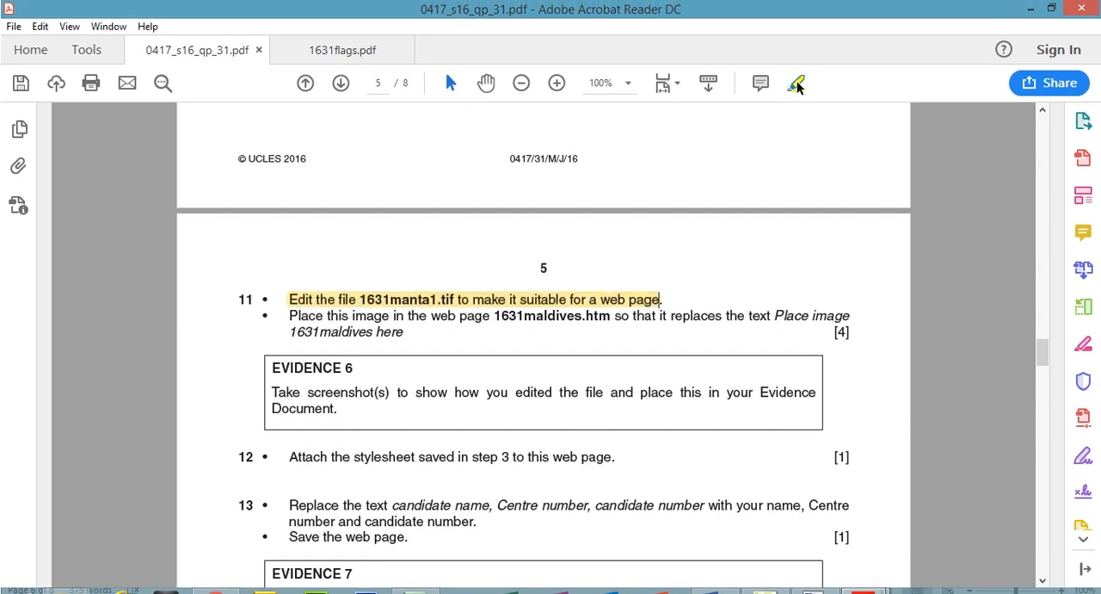
# Switch to paint.net and open the TIFF image 1631manta1 from the 1631_html folder, listing the files with their details.
pyautogui.moveTo(813, 576)
pyautogui.click(824, 525)
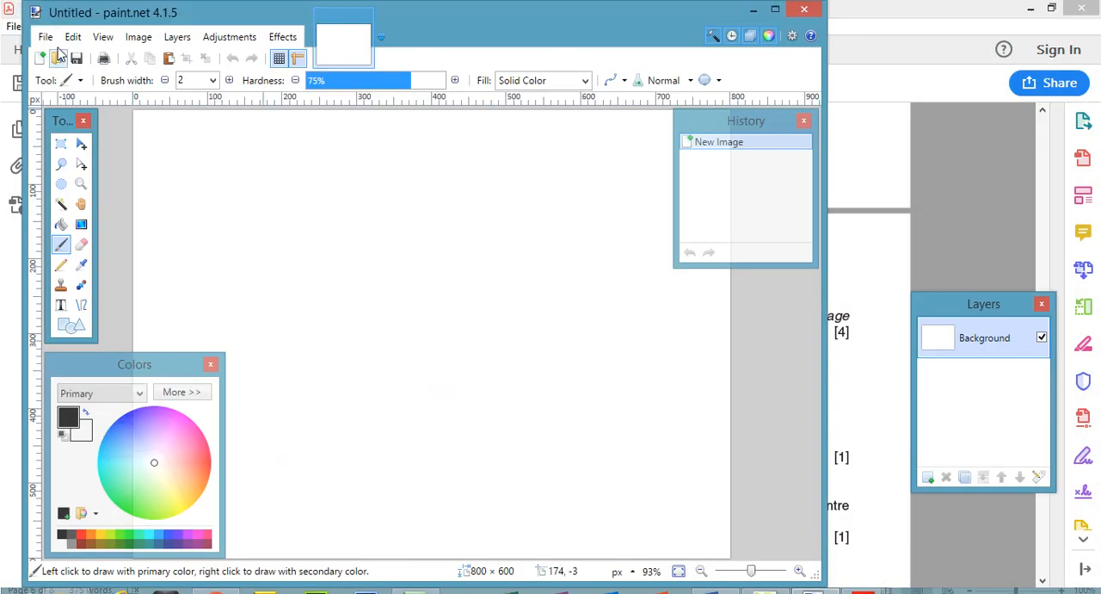
pyautogui.click(46, 37)
pyautogui.click(68, 81)
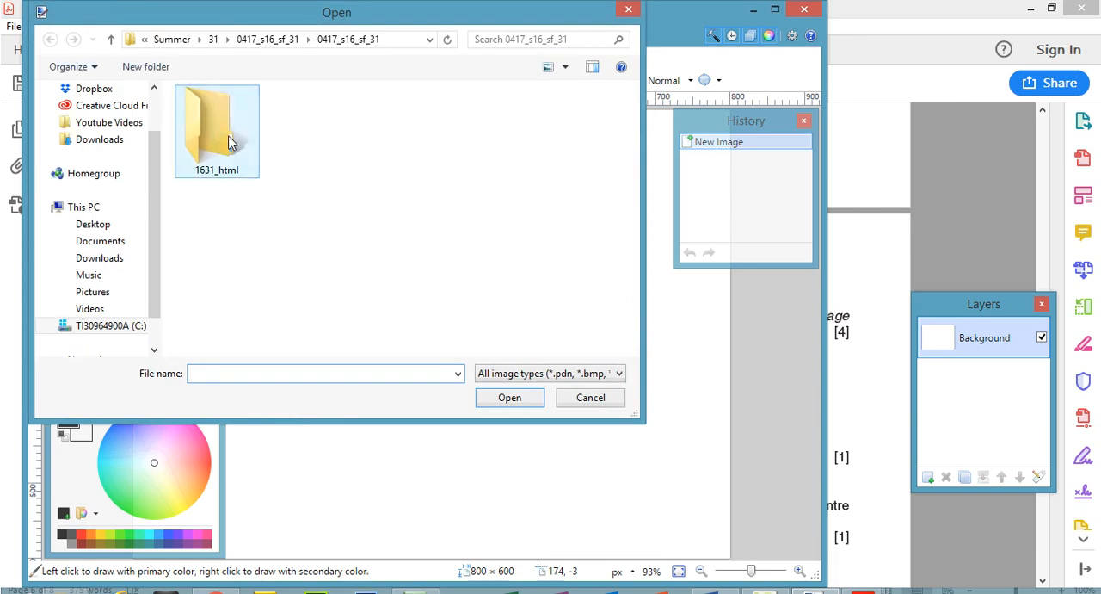
pyautogui.doubleClick(232, 142)
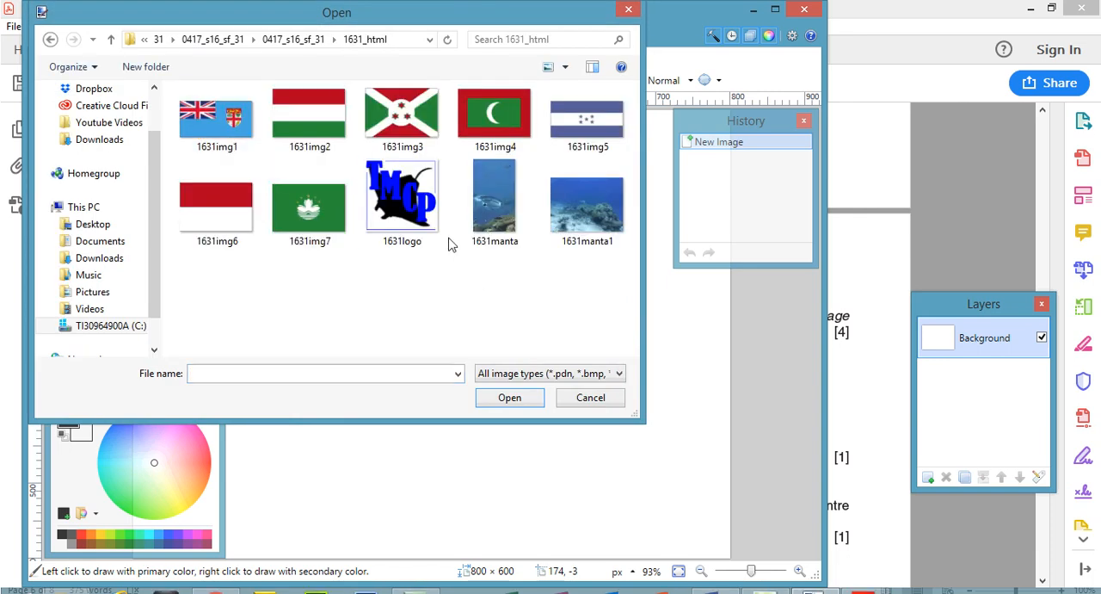
pyautogui.click(565, 67)
pyautogui.click(611, 175)
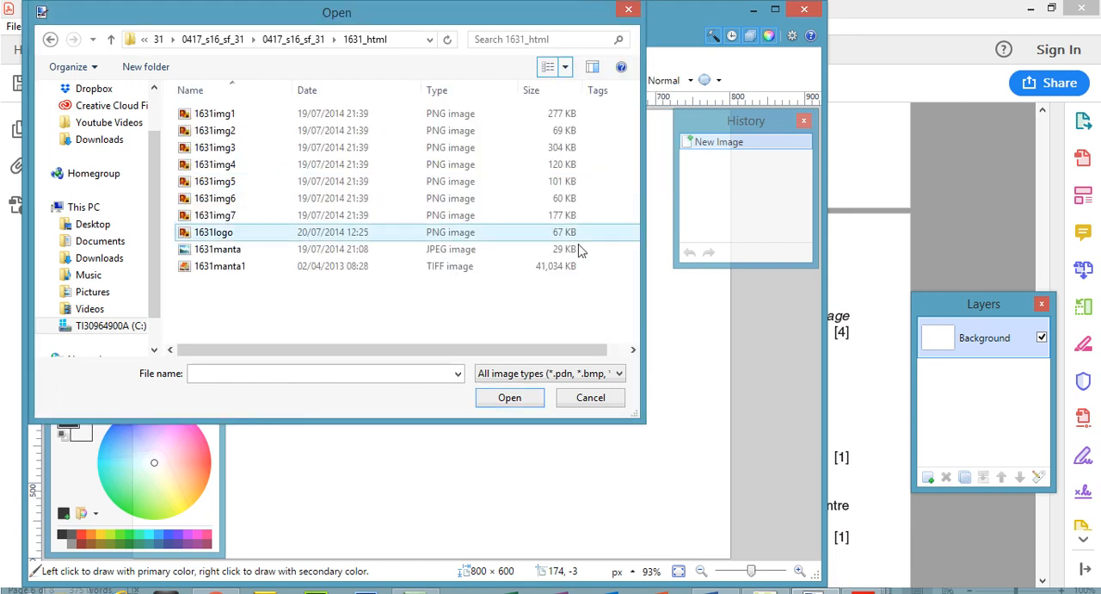
pyautogui.click(440, 269)
pyautogui.doubleClick(441, 269)
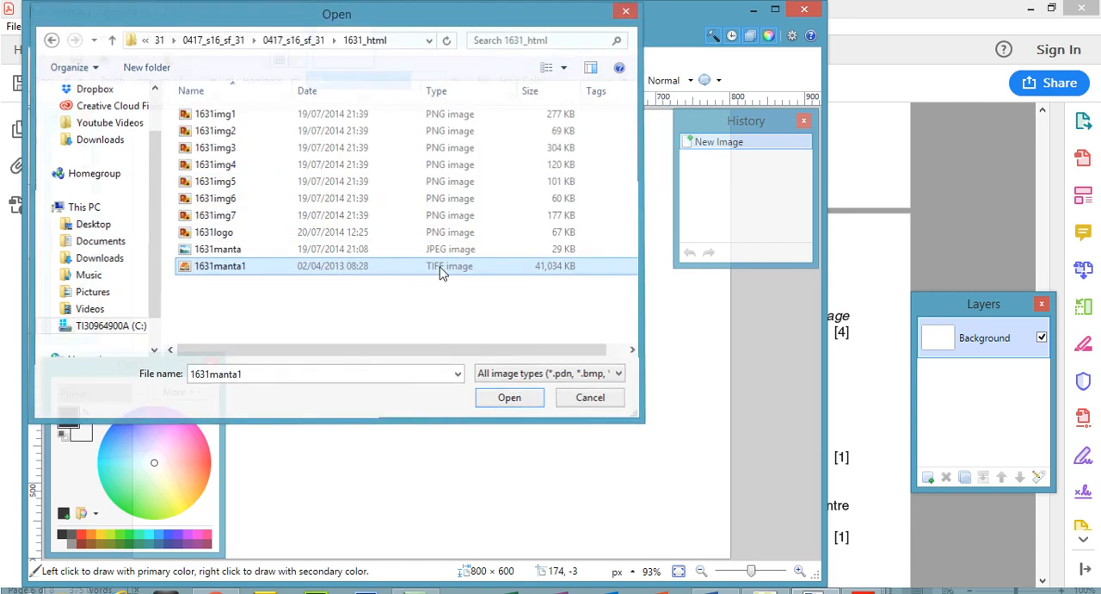
# Reread question 11 in the paper, return to paint.net, maximize its window and open the Resize settings for the image.
pyautogui.click(865, 591)
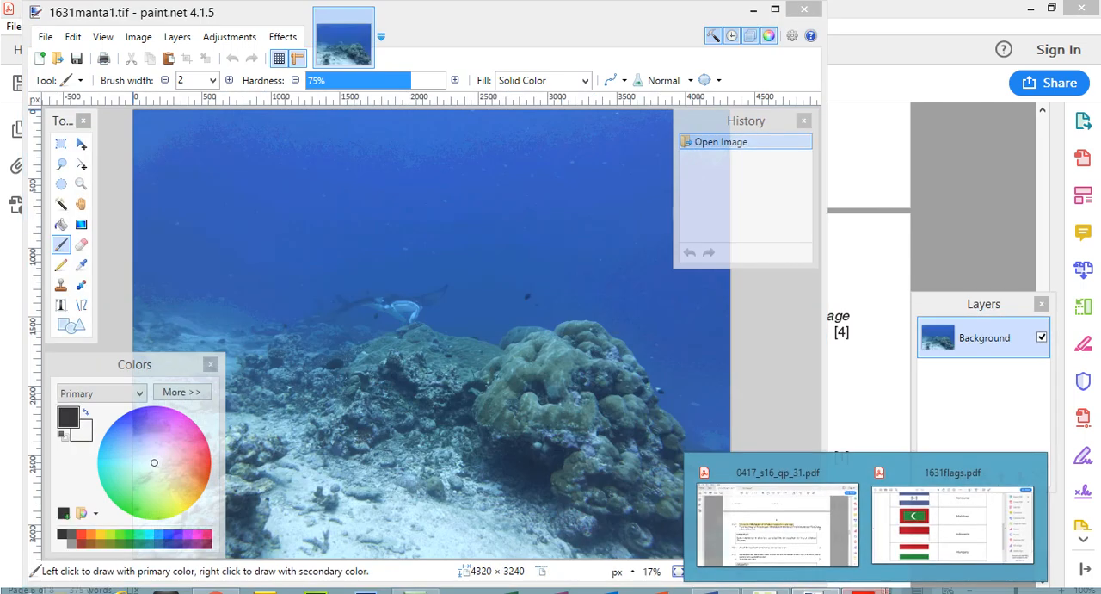
pyautogui.click(868, 458)
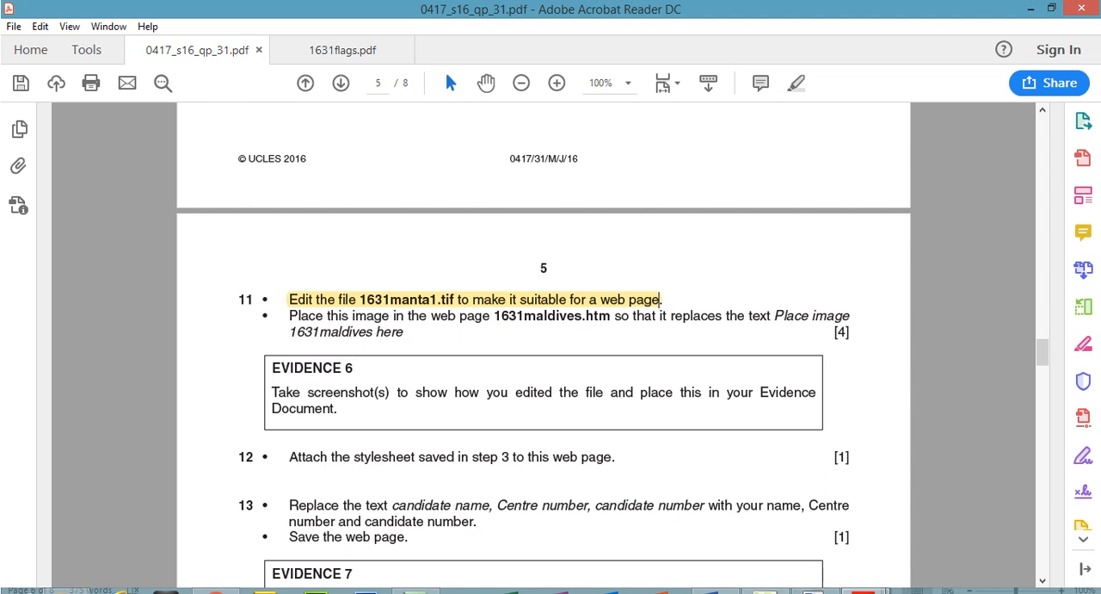
pyautogui.click(813, 590)
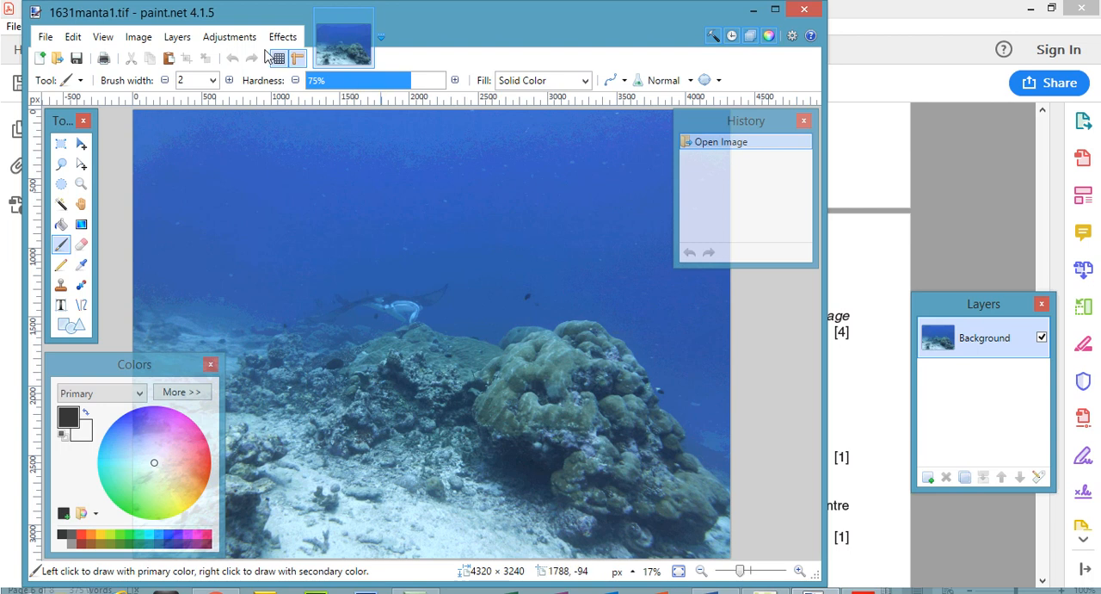
pyautogui.click(775, 10)
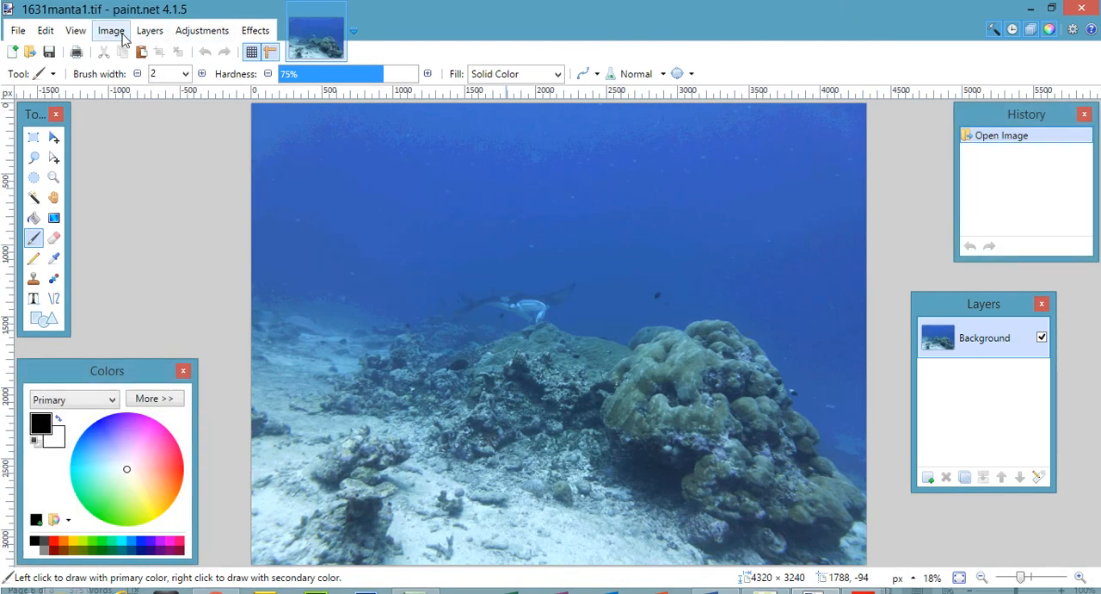
pyautogui.click(114, 32)
pyautogui.click(131, 71)
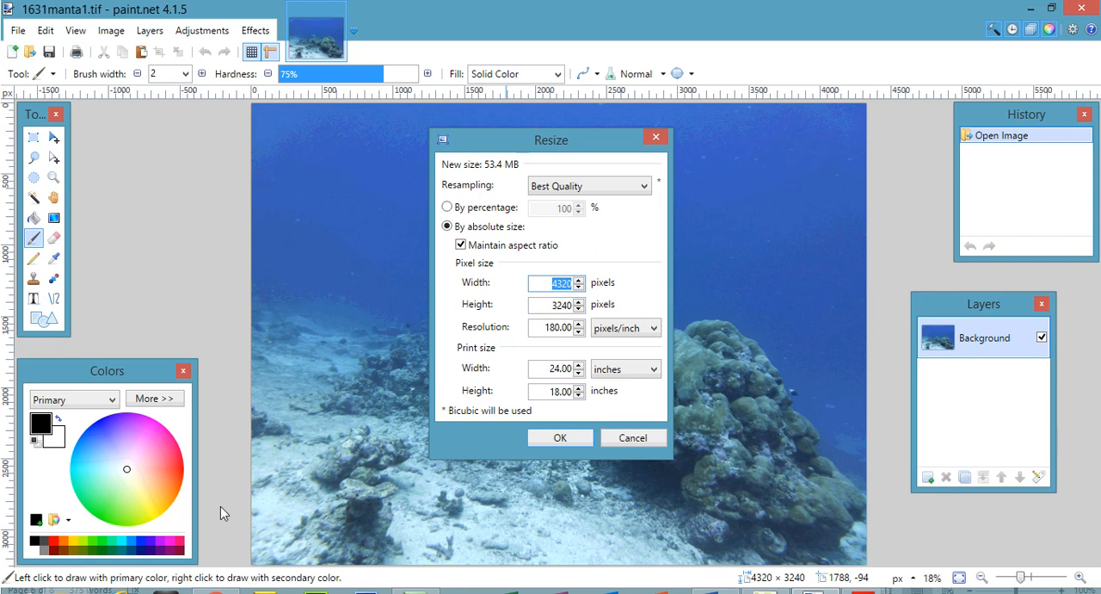
# Open the 1631maldives page from the 1631_html folder in Chrome, check the "Place image 1631maldives here" placeholder, and minimize the browser.
pyautogui.click(65, 591)
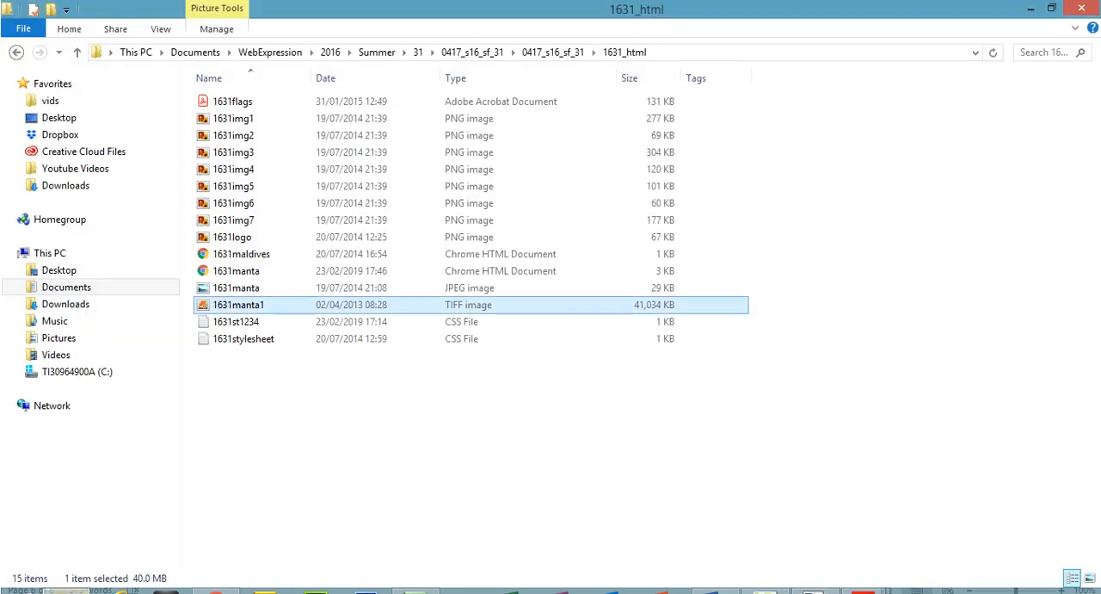
pyautogui.click(254, 258)
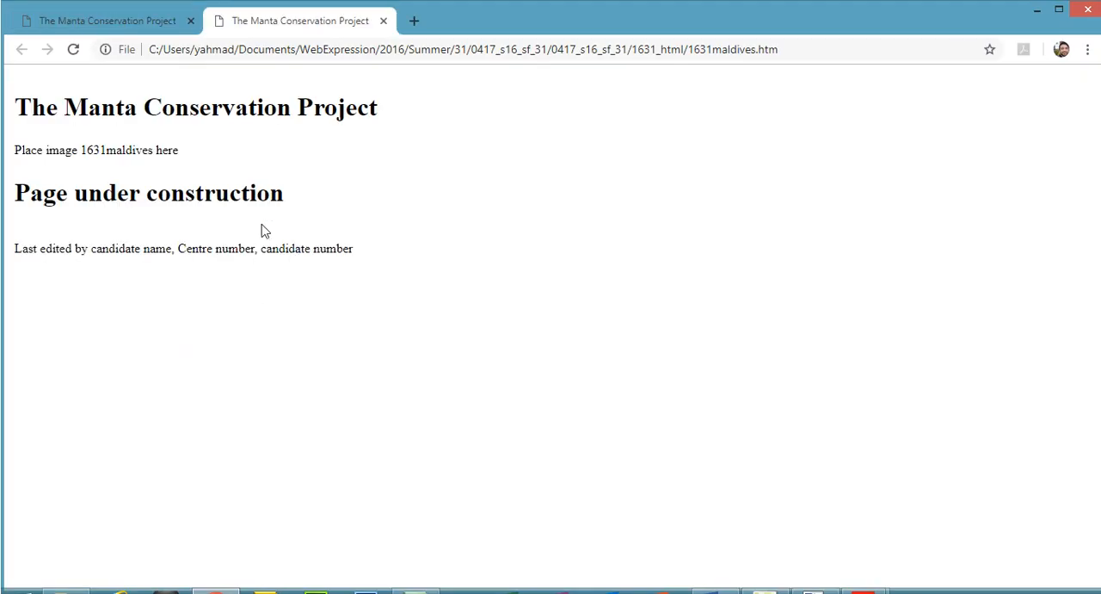
pyautogui.moveTo(16, 148); pyautogui.dragTo(183, 160)
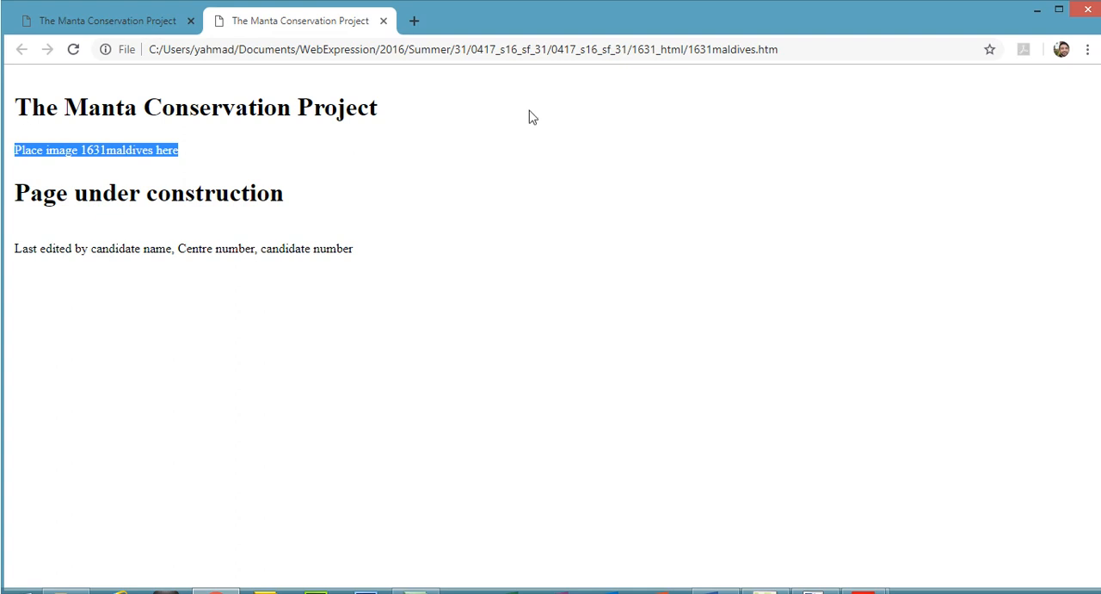
pyautogui.click(1036, 10)
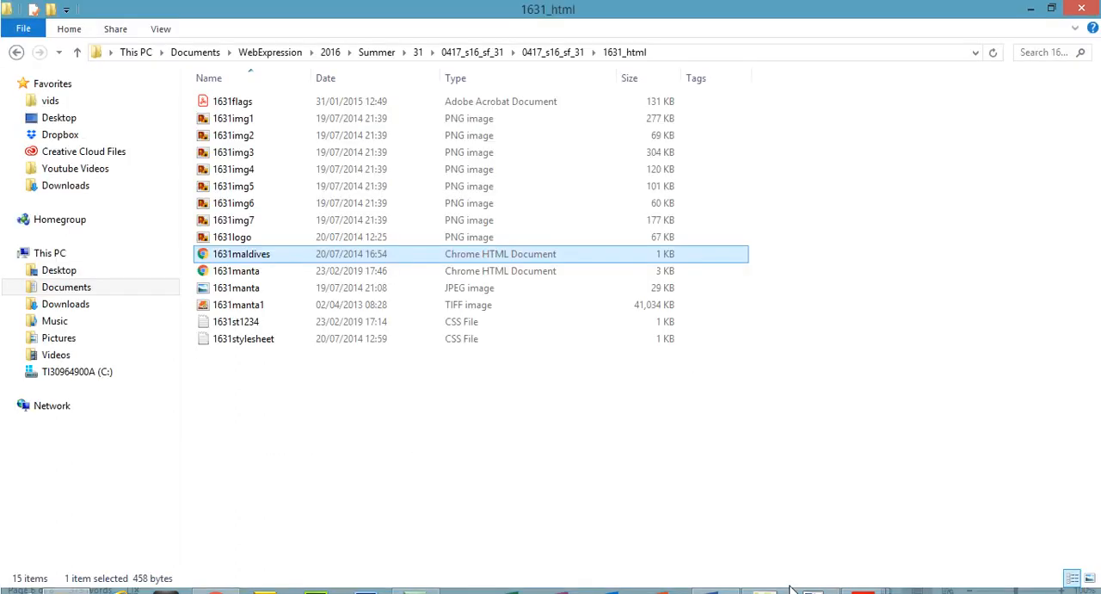
# Switch back to paint.net and set the image's resize width to 800 pixels.
pyautogui.click(814, 542)
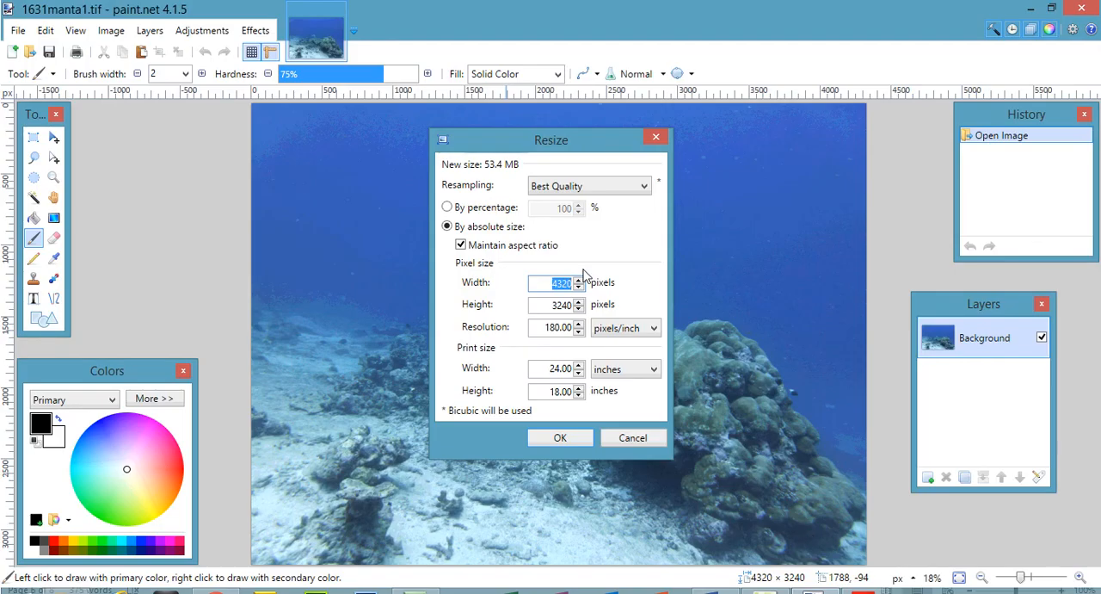
pyautogui.write('8')
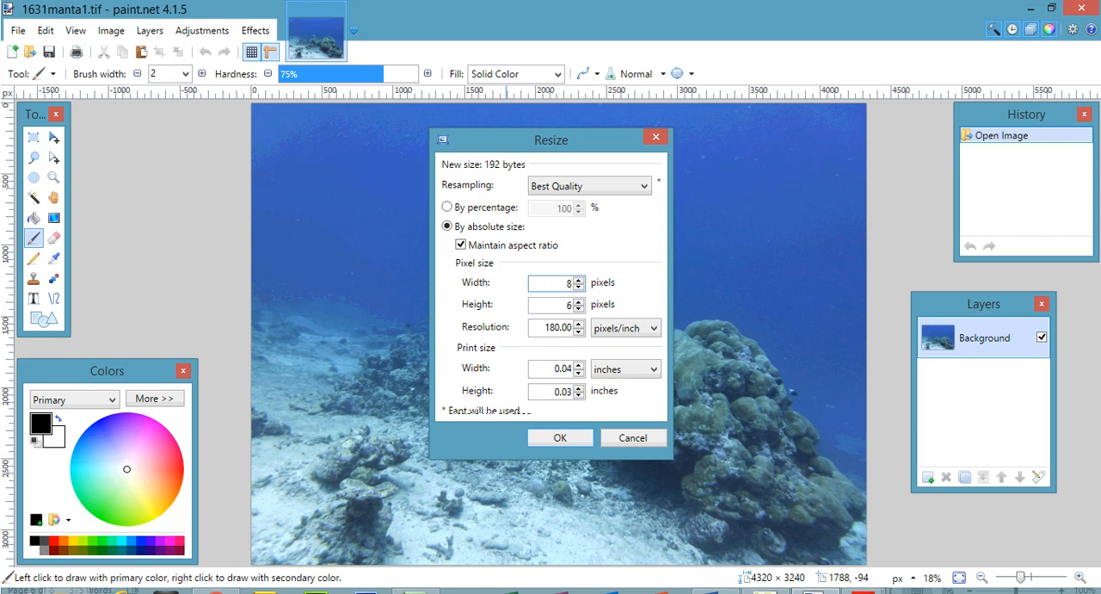
pyautogui.write('00')
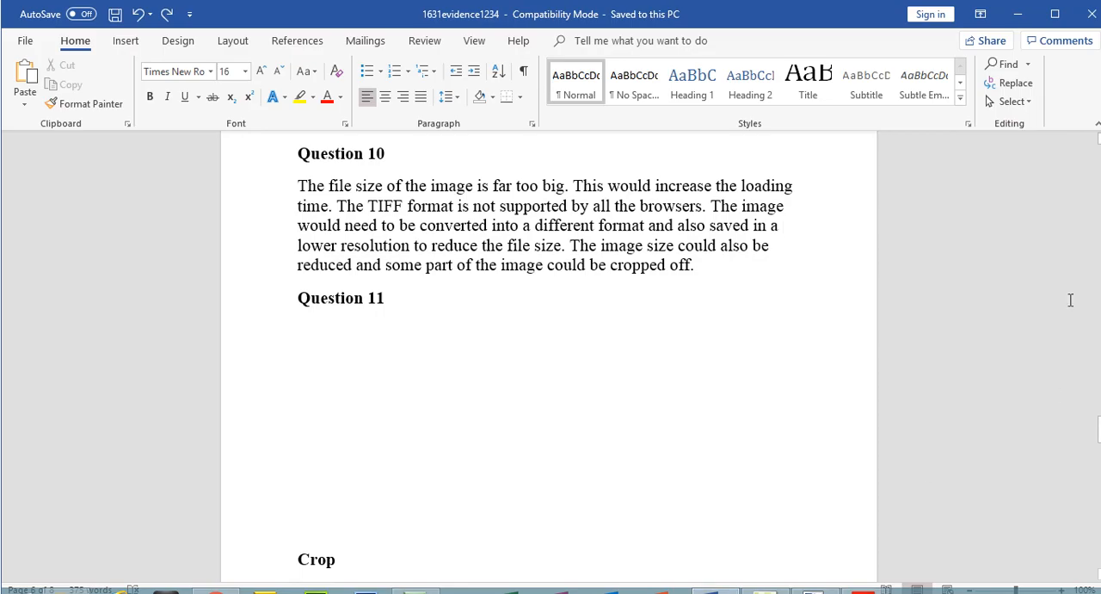
# Switch to the 1631evidence1234 document in Word and paste the screenshot of the Resize settings below the Question 11 heading.
pyautogui.moveTo(1098, 429)
pyautogui.mouseDown()
pyautogui.moveTo(1099, 463)
pyautogui.moveTo(1099, 425)
pyautogui.mouseUp()
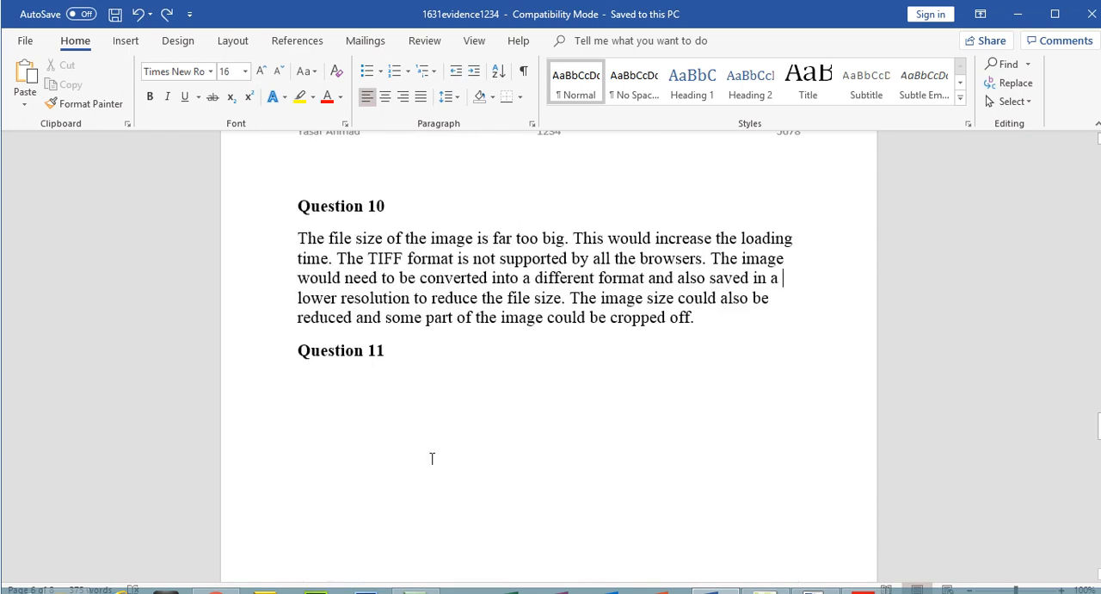
pyautogui.click(362, 383)
pyautogui.hotkey('ctrl', 'v')
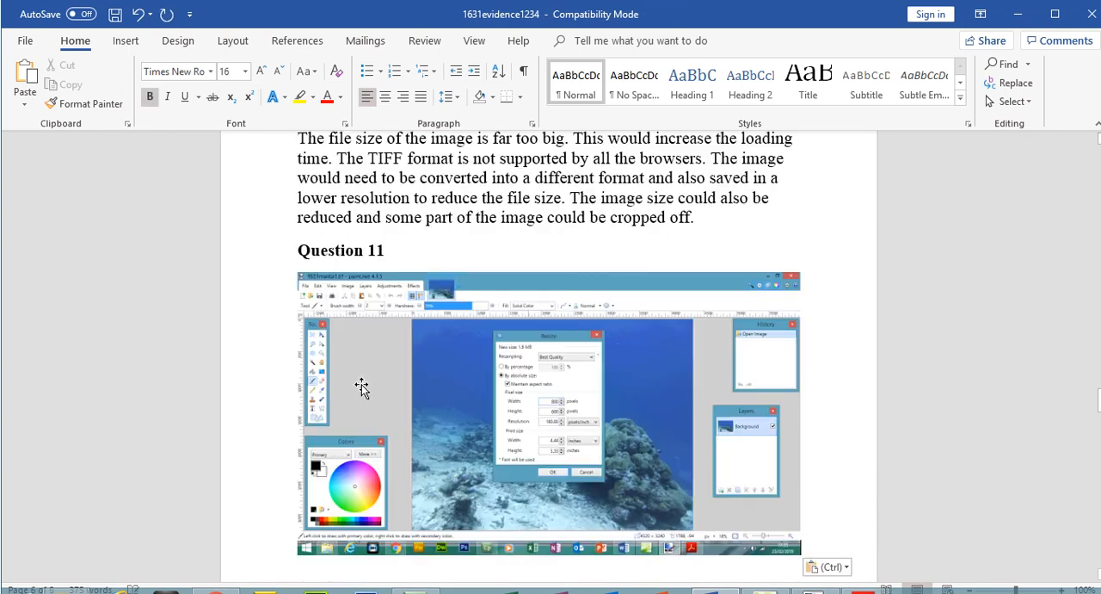
# Crop the pasted screenshot down to the Resize dialog and enlarge it.
pyautogui.click(576, 41)
pyautogui.click(987, 82)
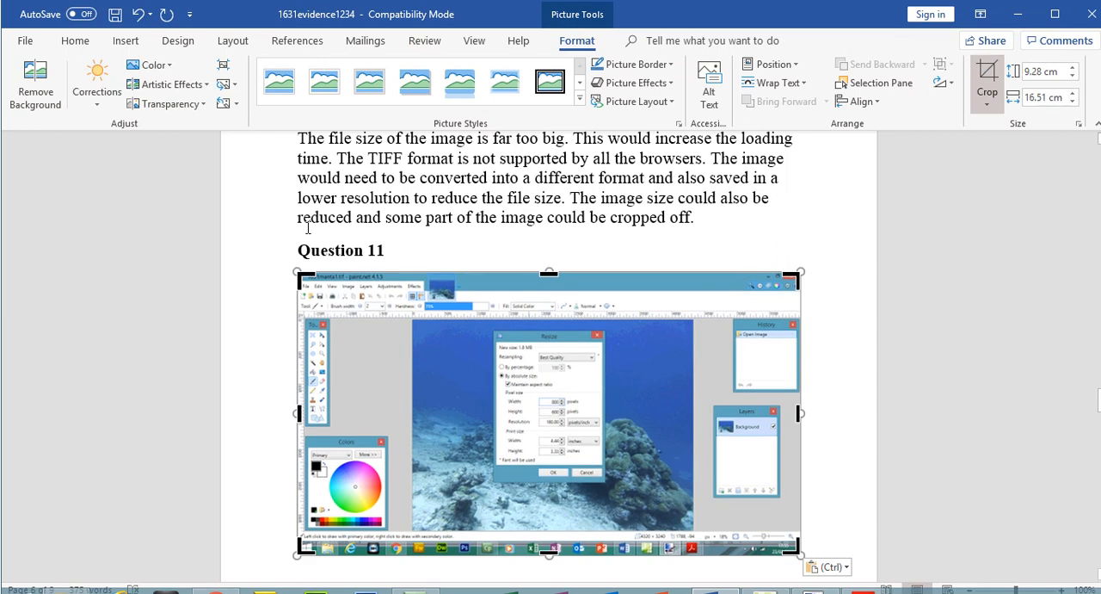
pyautogui.moveTo(312, 274); pyautogui.dragTo(493, 327)
pyautogui.moveTo(595, 492); pyautogui.dragTo(659, 451)
pyautogui.click(978, 109)
# Add the caption "Image Resize" between the Question 11 heading and the screenshot, and switch back to paint.net.
pyautogui.click(398, 251)
pyautogui.press('Return')
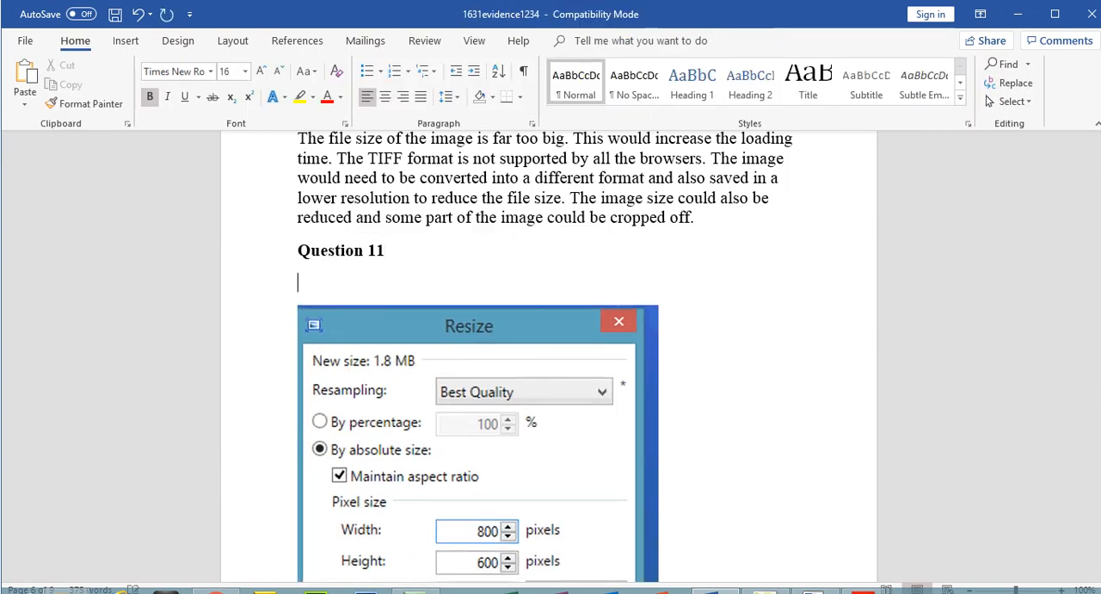
pyautogui.write('Image Re')
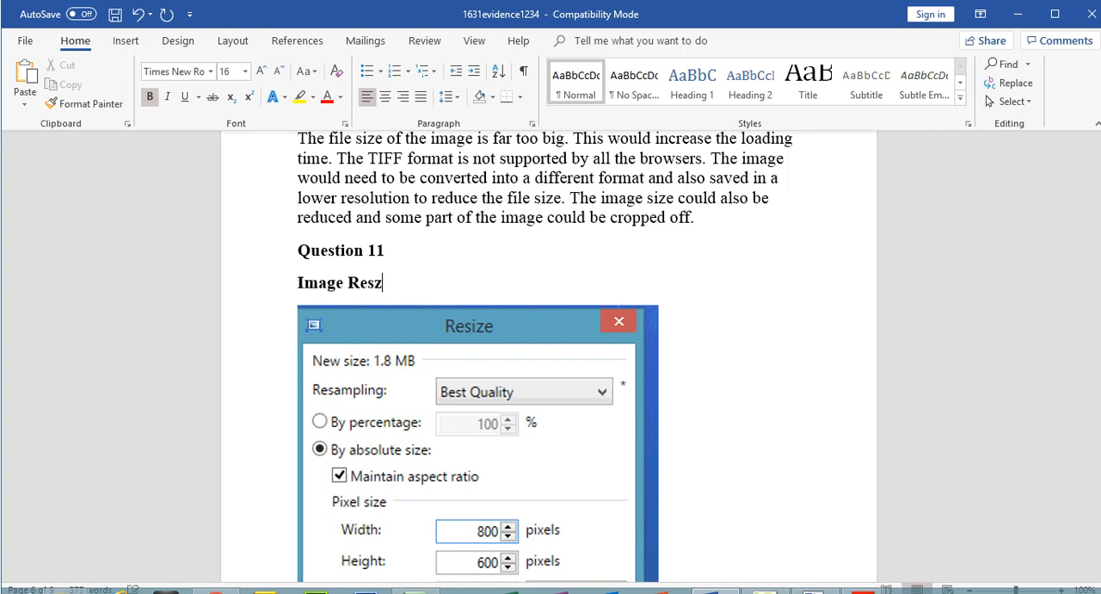
pyautogui.write('size')
pyautogui.click(813, 591)
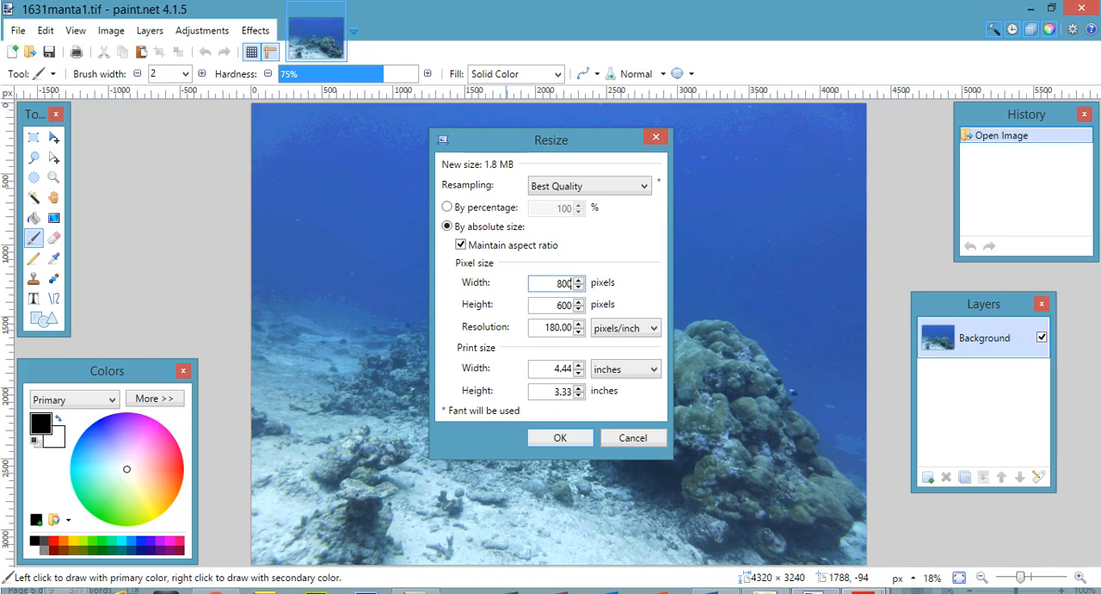
# Apply the 800-pixel-wide resize to the image and check its new pixel size in the Resize settings.
pyautogui.click(569, 440)
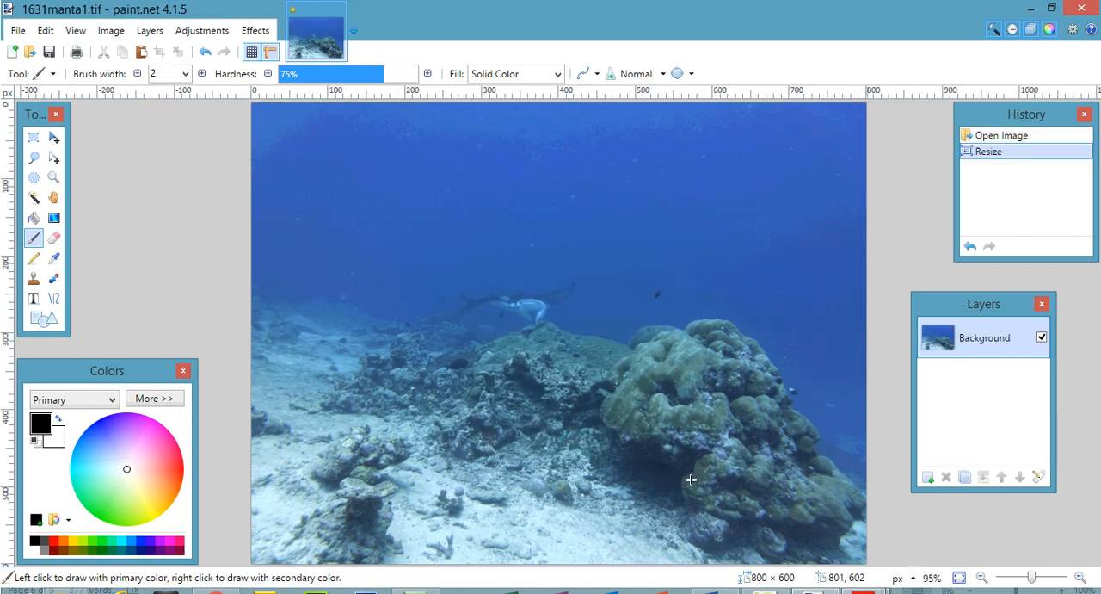
pyautogui.click(118, 33)
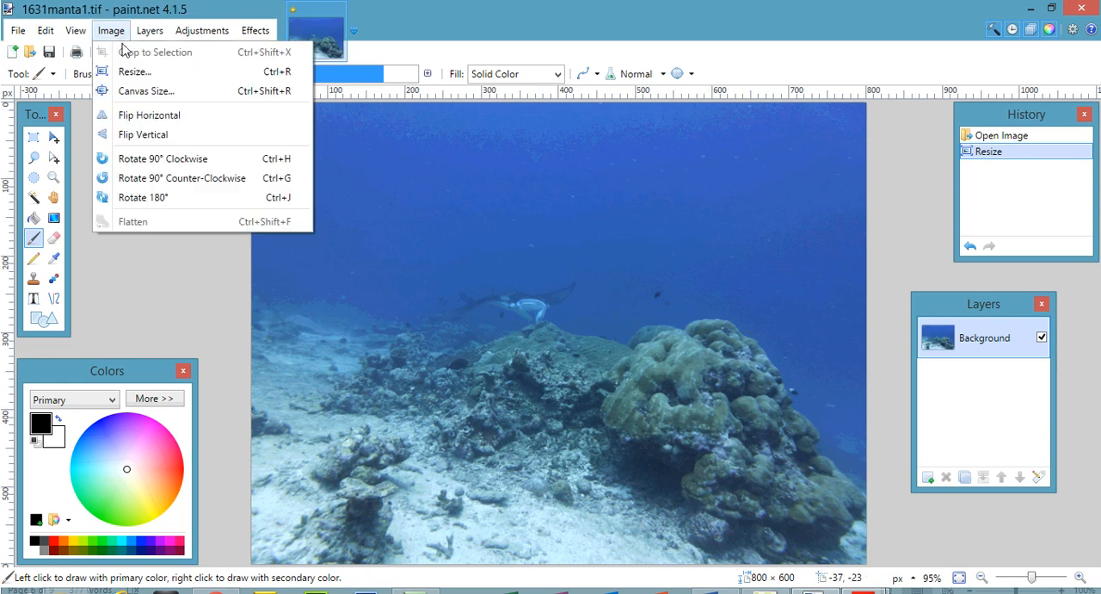
pyautogui.click(130, 72)
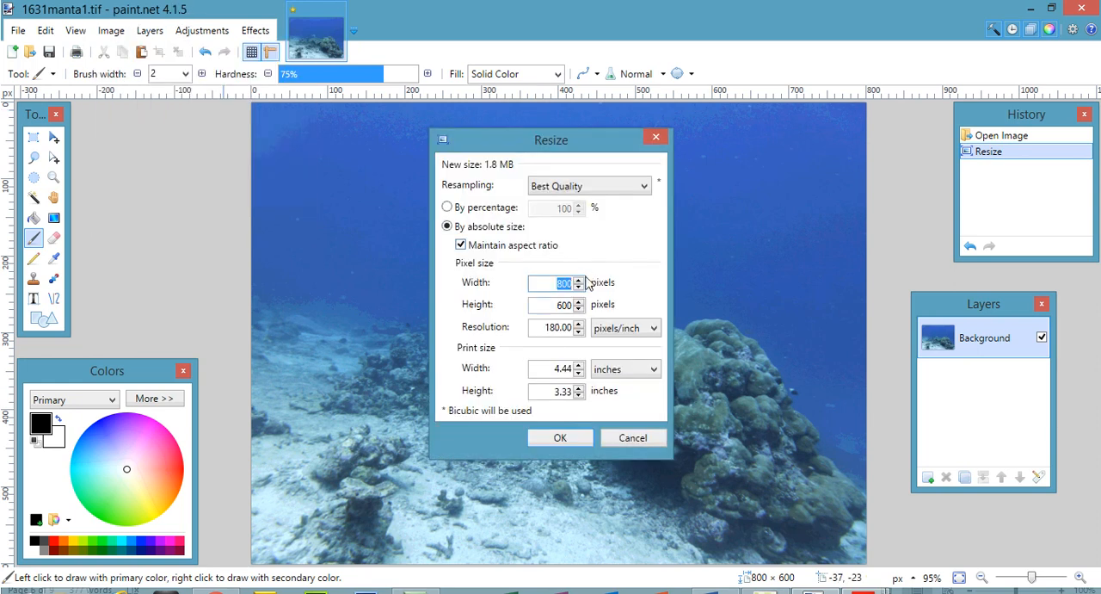
pyautogui.click(632, 438)
# Check the Question 11 instructions in the 0417_s16_qp_31.pdf question paper and return to paint.net.
pyautogui.moveTo(865, 590)
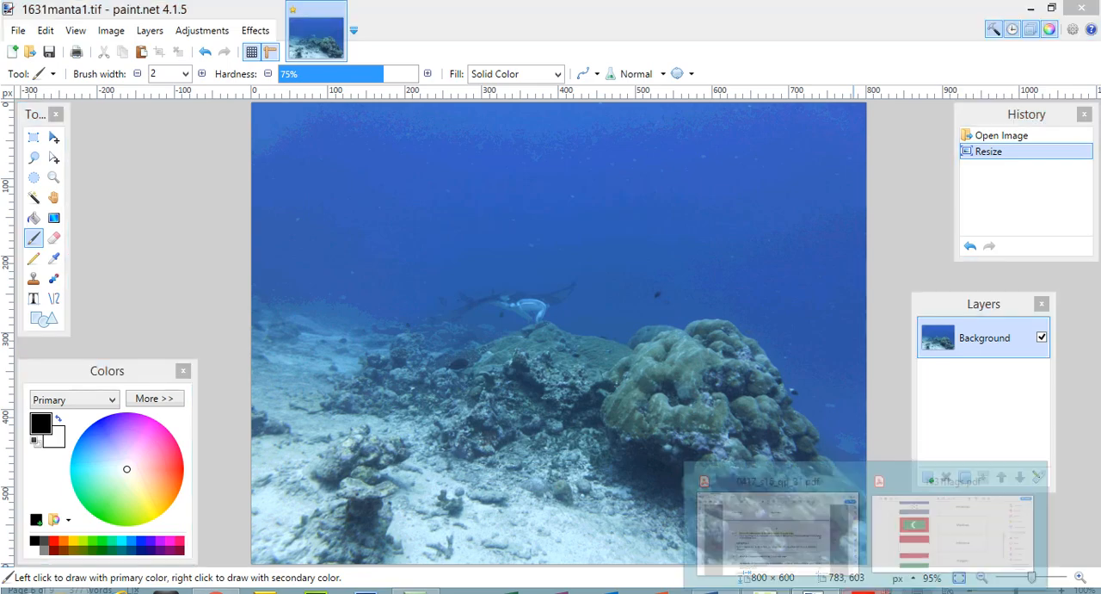
pyautogui.click(812, 560)
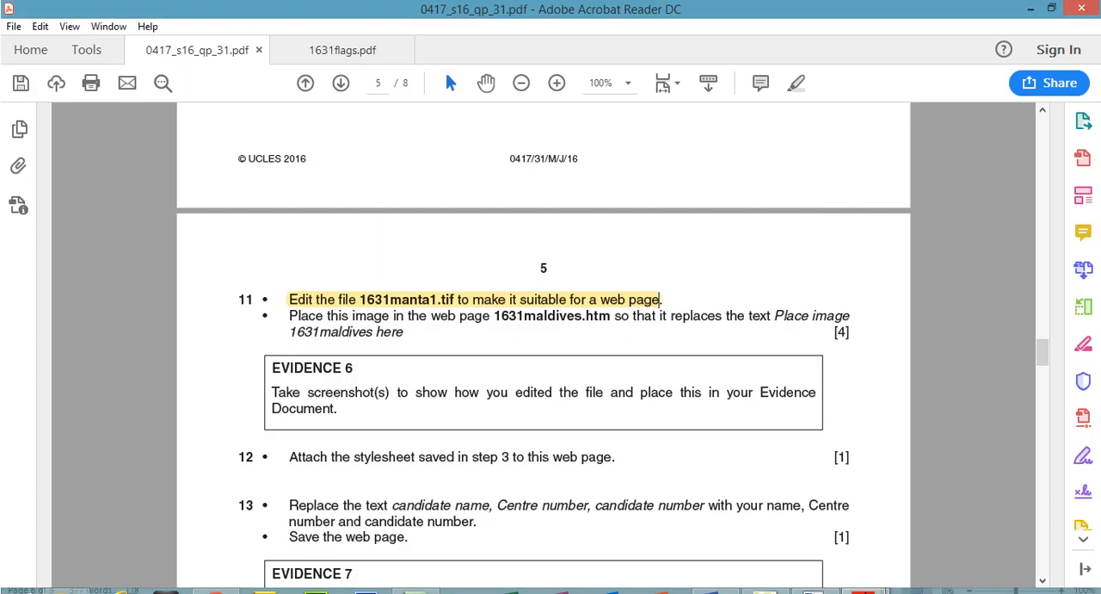
pyautogui.moveTo(864, 591)
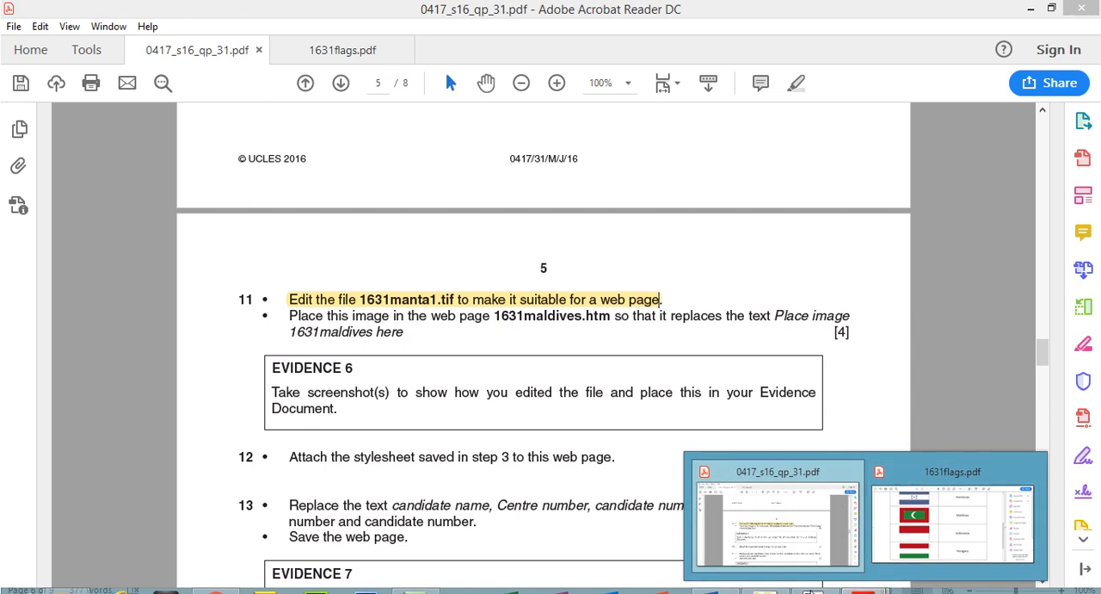
pyautogui.click(811, 591)
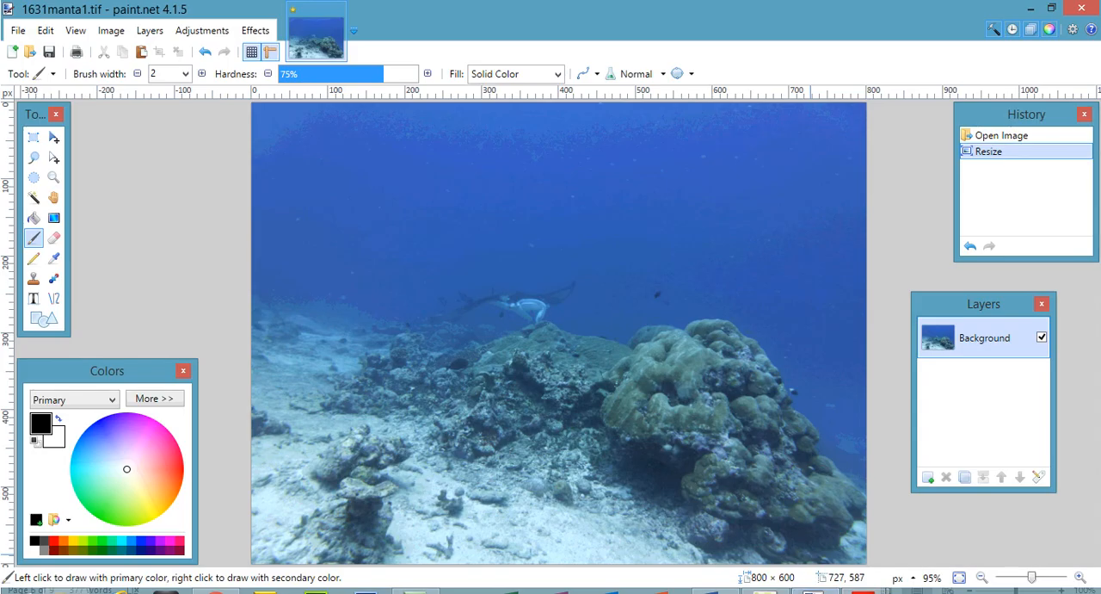
# Select a full-height rectangle about 399 × 600 pixels around the manta in the middle and crop the image to it.
pyautogui.click(33, 138)
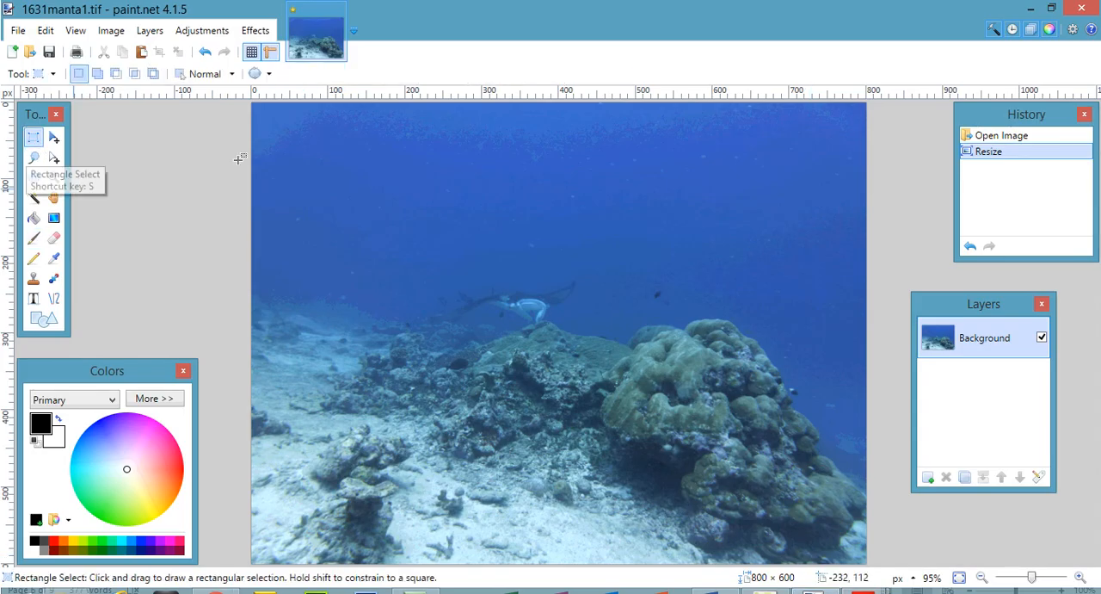
pyautogui.moveTo(405, 102); pyautogui.dragTo(713, 586)
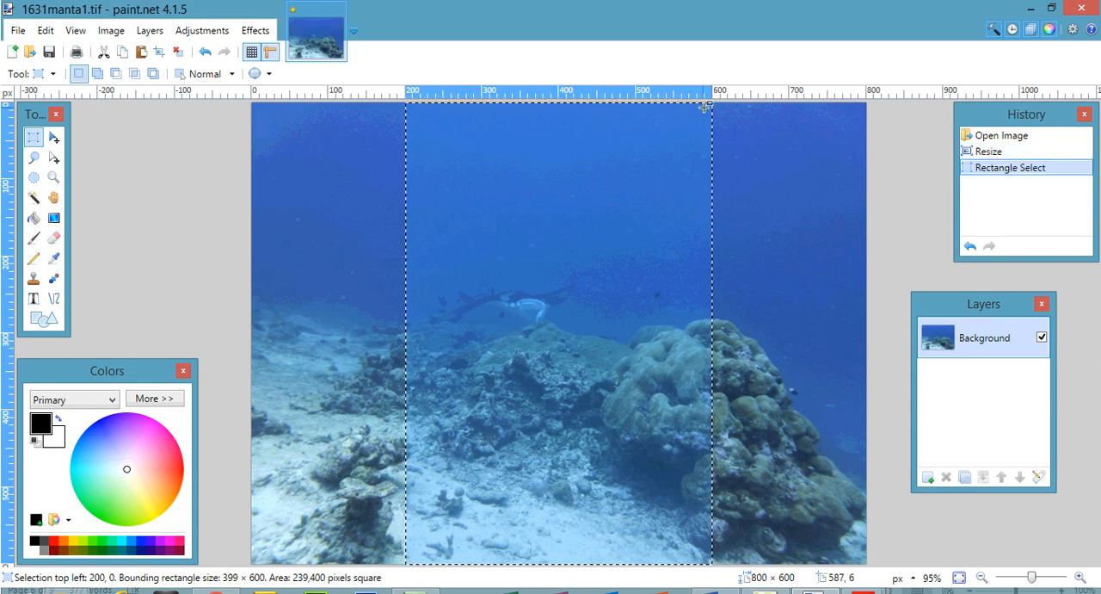
pyautogui.click(109, 36)
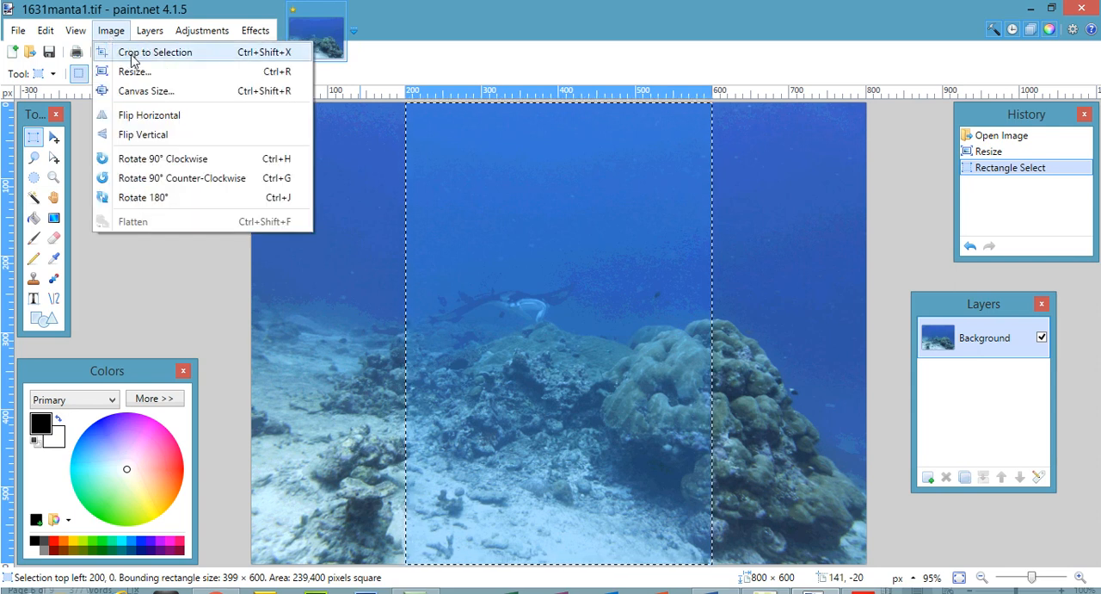
pyautogui.click(133, 53)
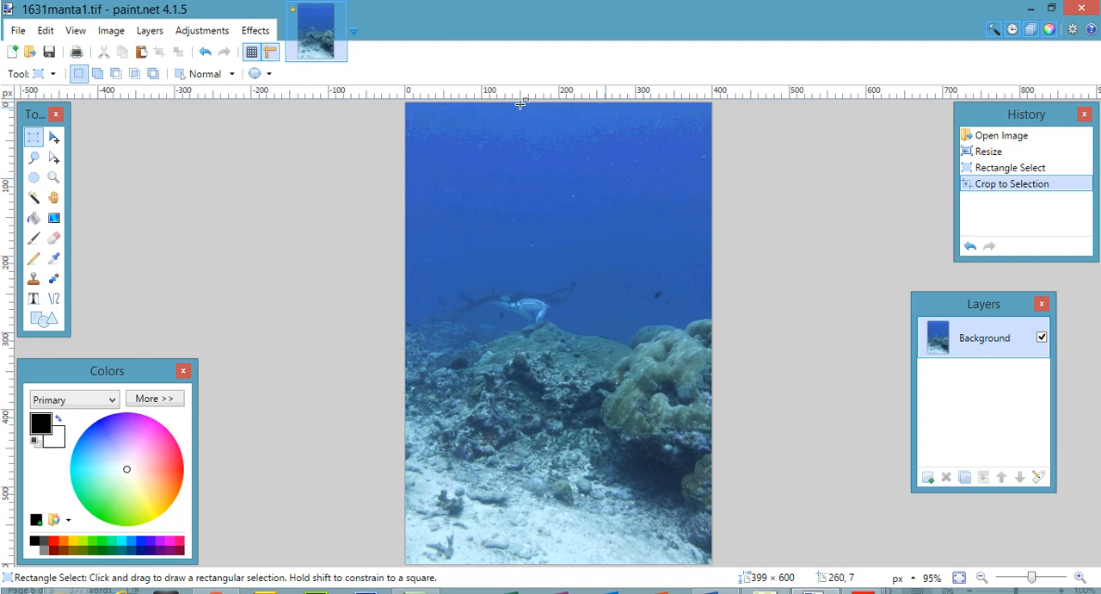
# Check the cropped image's pixel size in the Resize settings without changing anything.
pyautogui.click(113, 33)
pyautogui.click(129, 71)
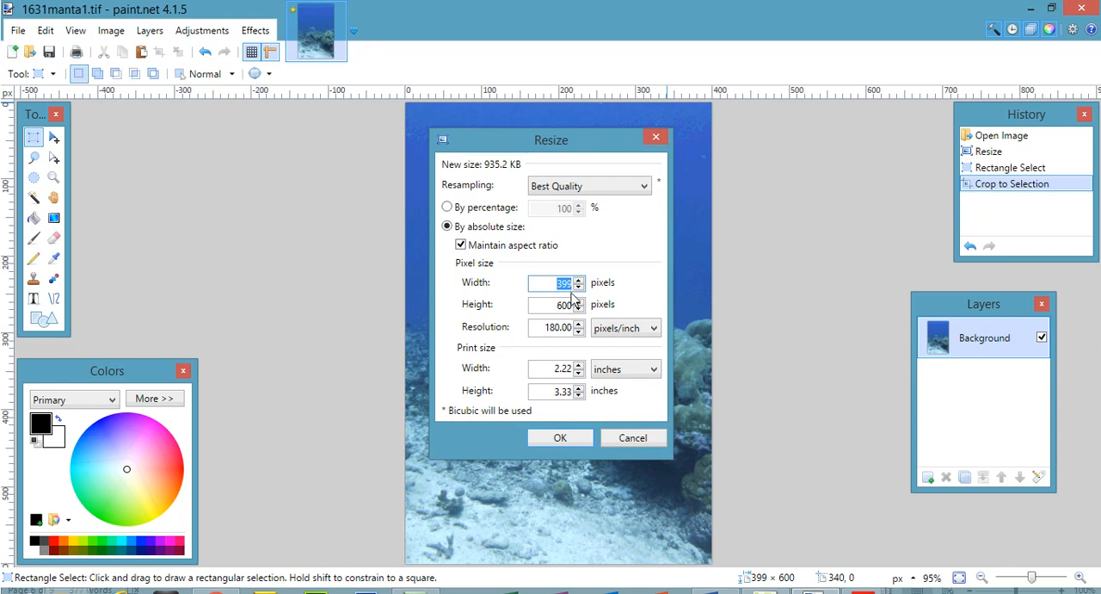
pyautogui.click(632, 437)
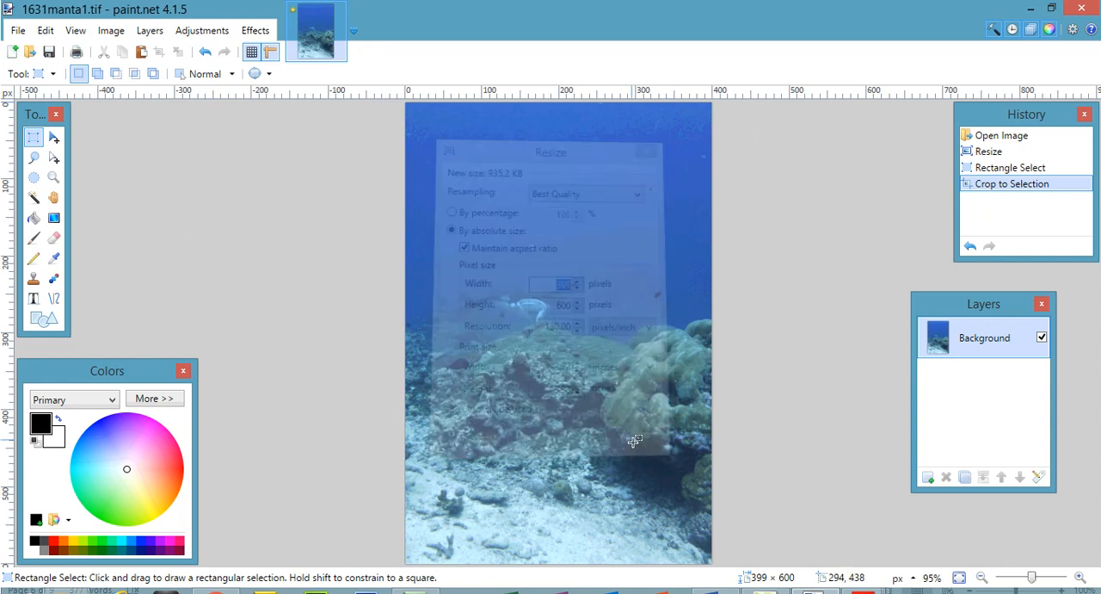
pyautogui.moveTo(865, 590)
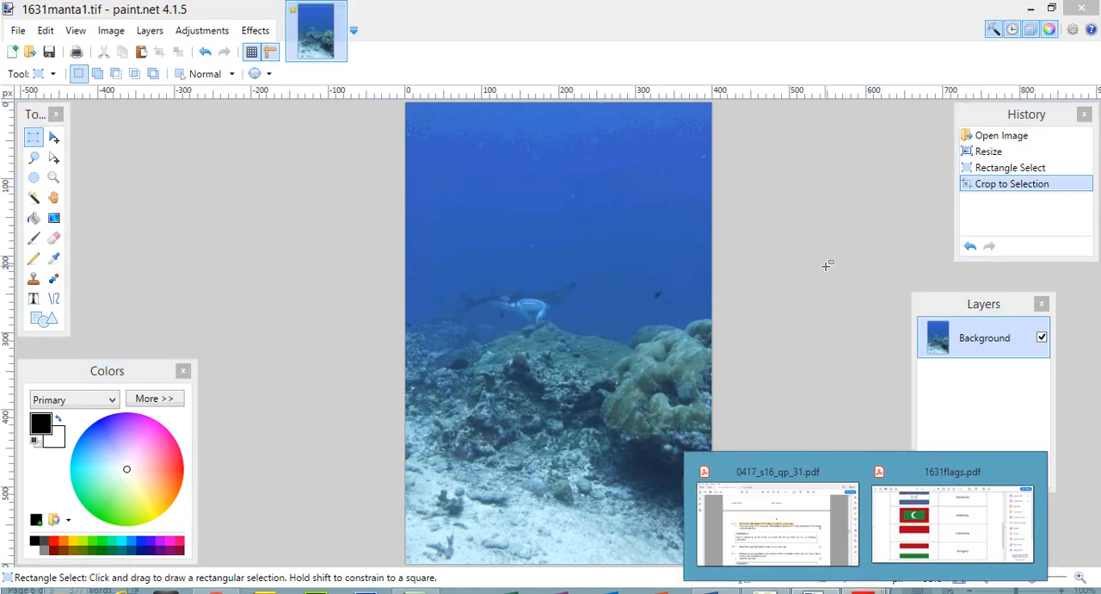
pyautogui.click(637, 30)
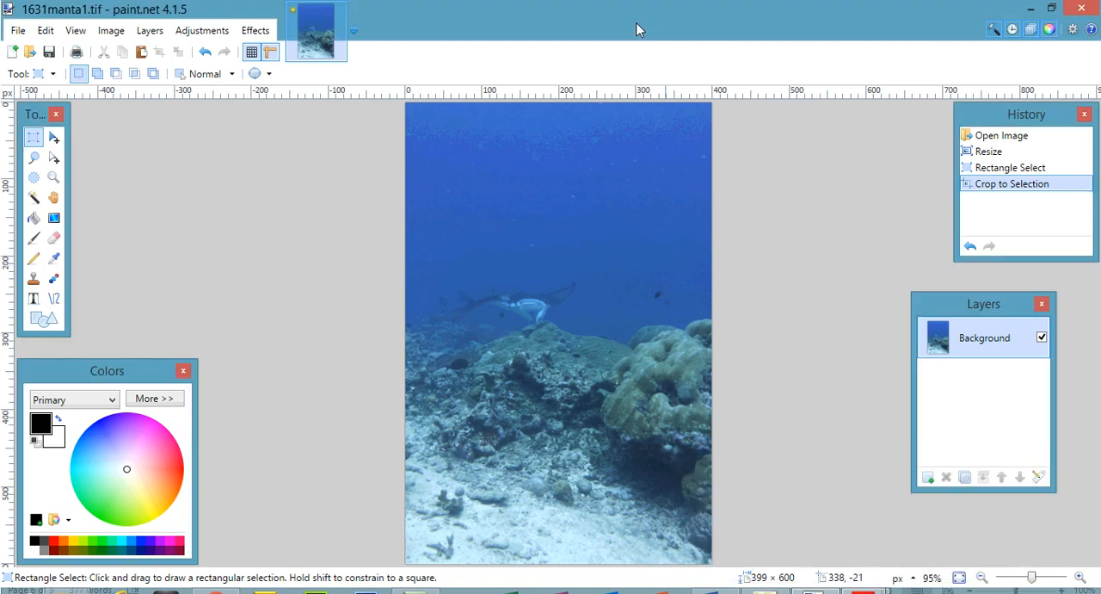
# Undo the crop, switch to the 1631evidence1234 document in Word and remove the blank space above the Crop heading.
pyautogui.hotkey('ctrl', 'z')
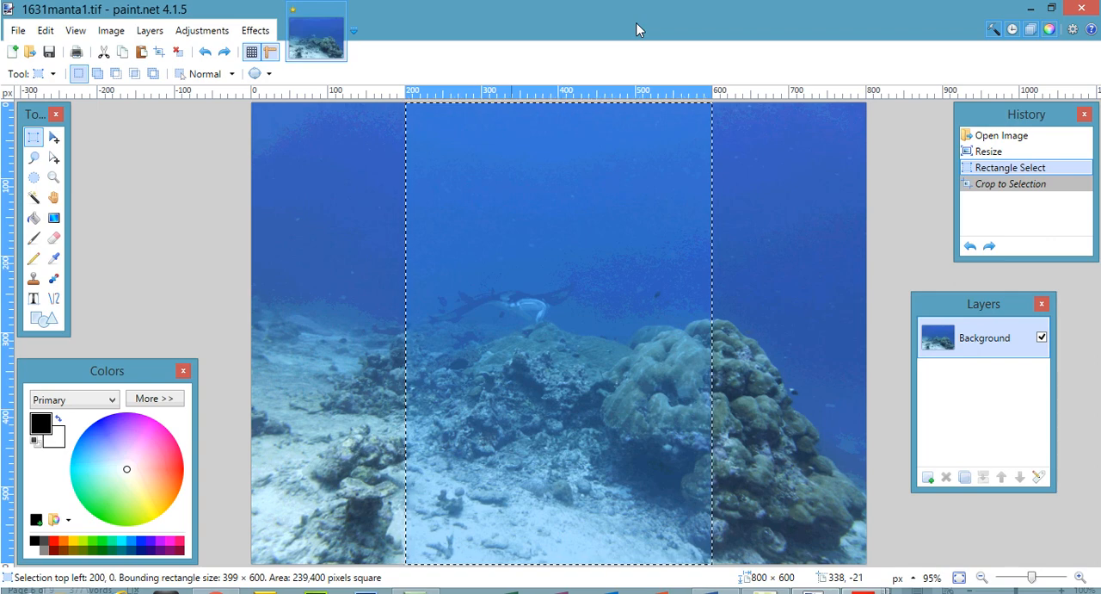
pyautogui.click(719, 591)
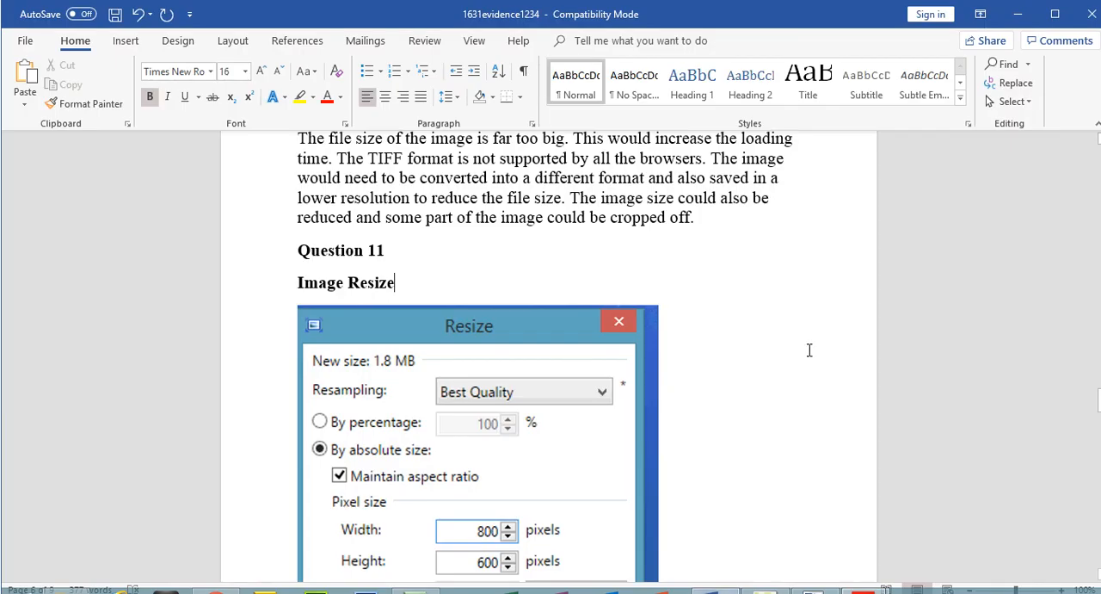
pyautogui.scroll(-10, 379, 265)
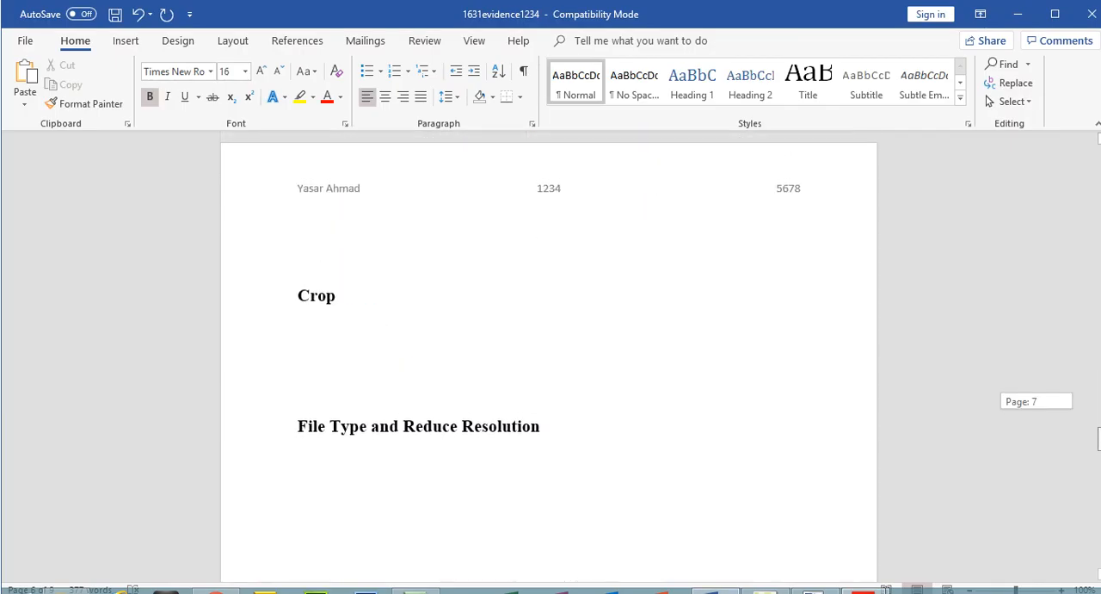
pyautogui.press('BackSpace')
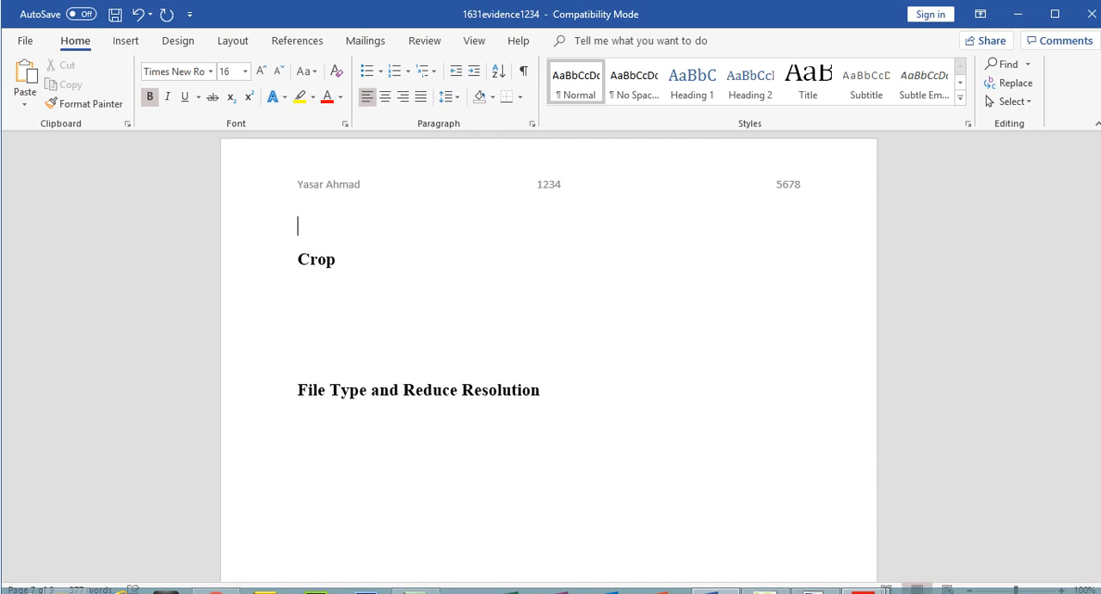
pyautogui.press('Delete')
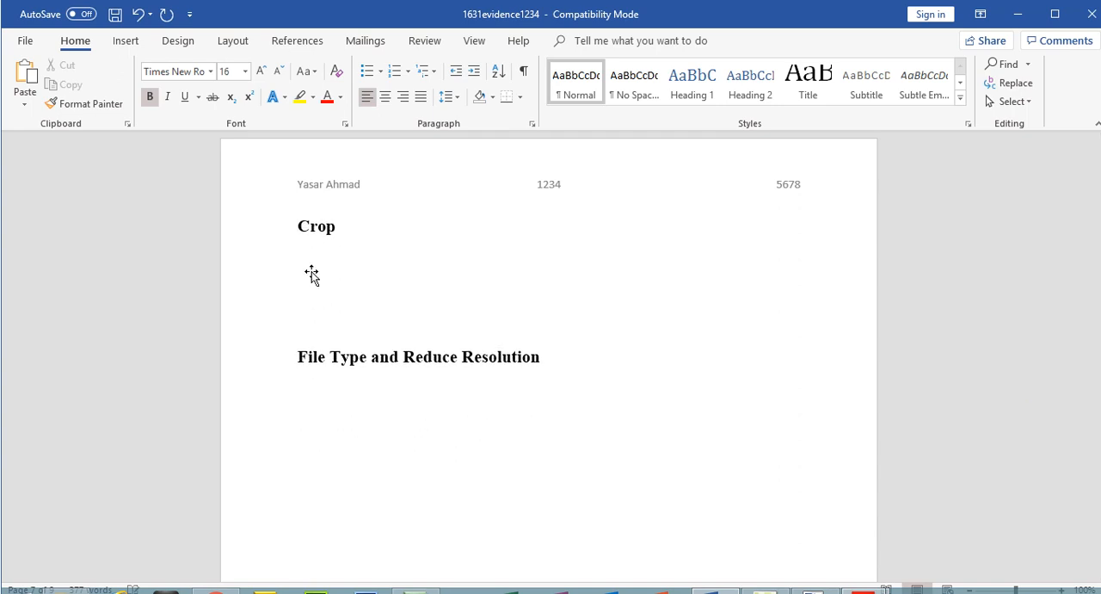
# Paste the screenshot of the rectangular selection below the Crop heading, crop it down to the image area and add a line below it.
pyautogui.hotkey('ctrl', 'v')
pyautogui.click(739, 499)
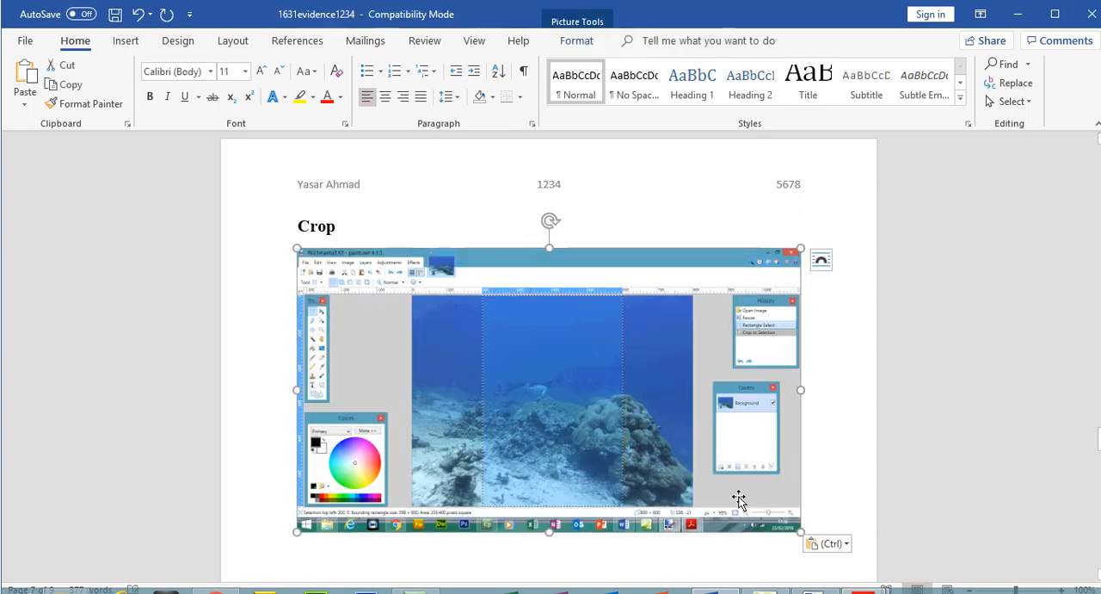
pyautogui.doubleClick(739, 499)
pyautogui.click(995, 78)
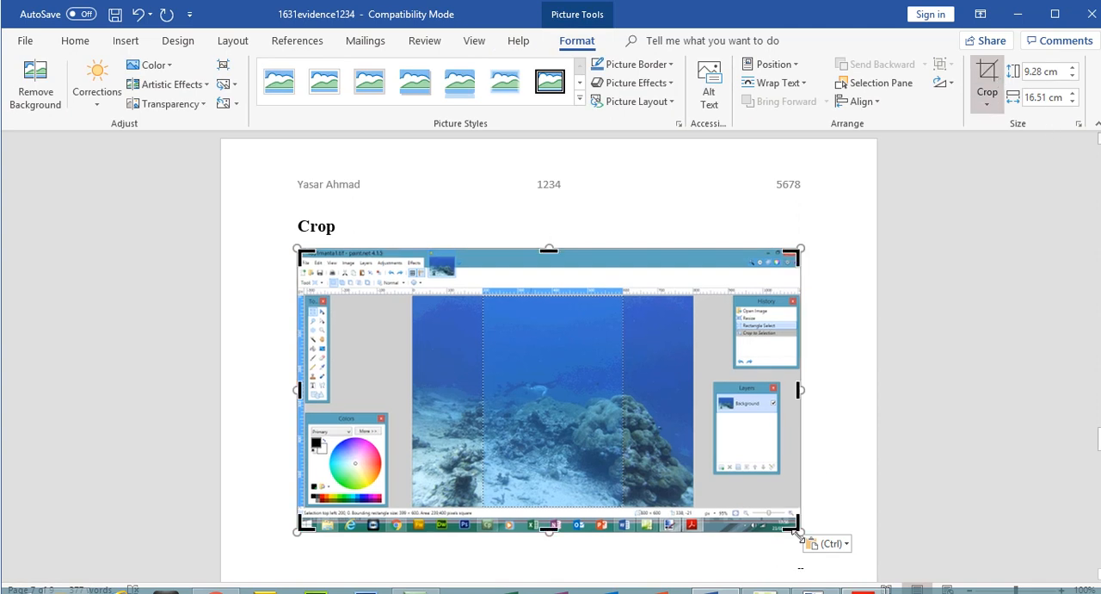
pyautogui.moveTo(799, 522); pyautogui.dragTo(703, 514)
pyautogui.moveTo(300, 252); pyautogui.dragTo(410, 285)
pyautogui.click(990, 78)
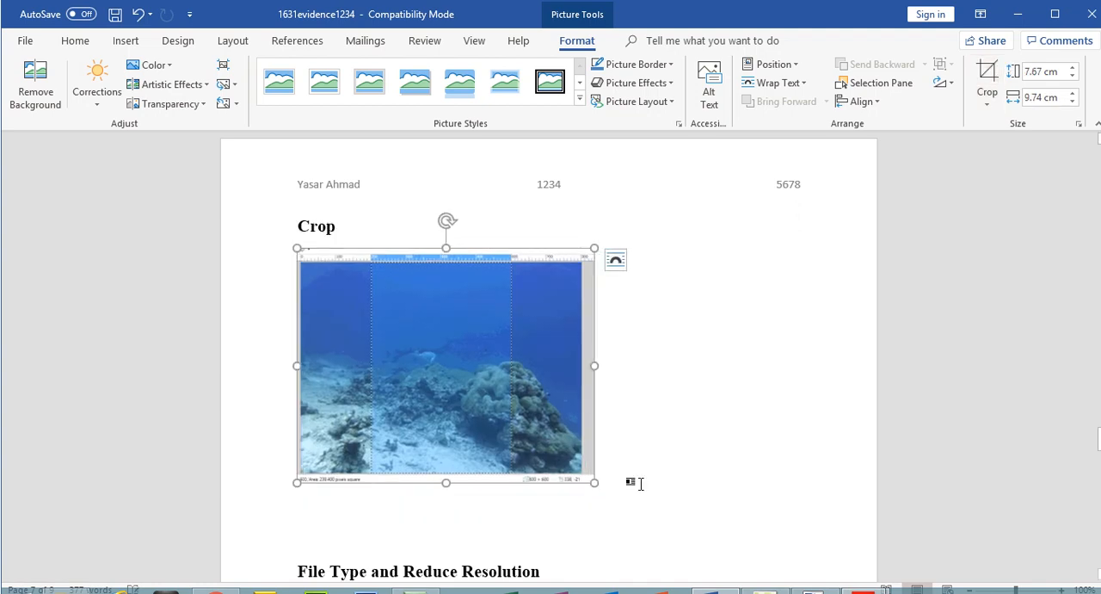
pyautogui.click(619, 470)
pyautogui.press('Return')
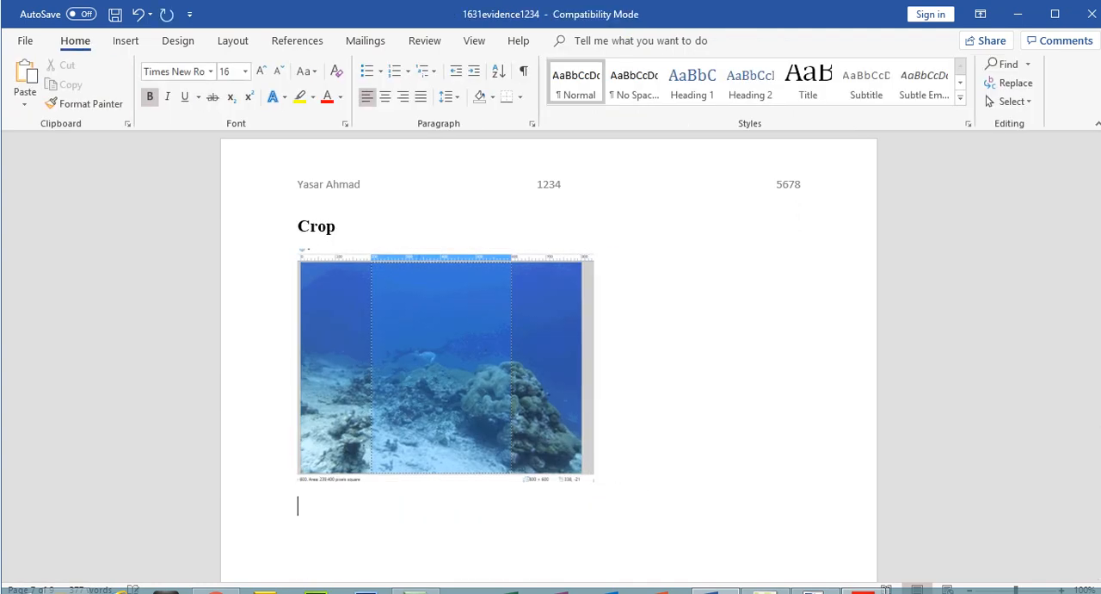
# Switch back to paint.net and crop the manta image to the existing rectangular selection.
pyautogui.click(780, 591)
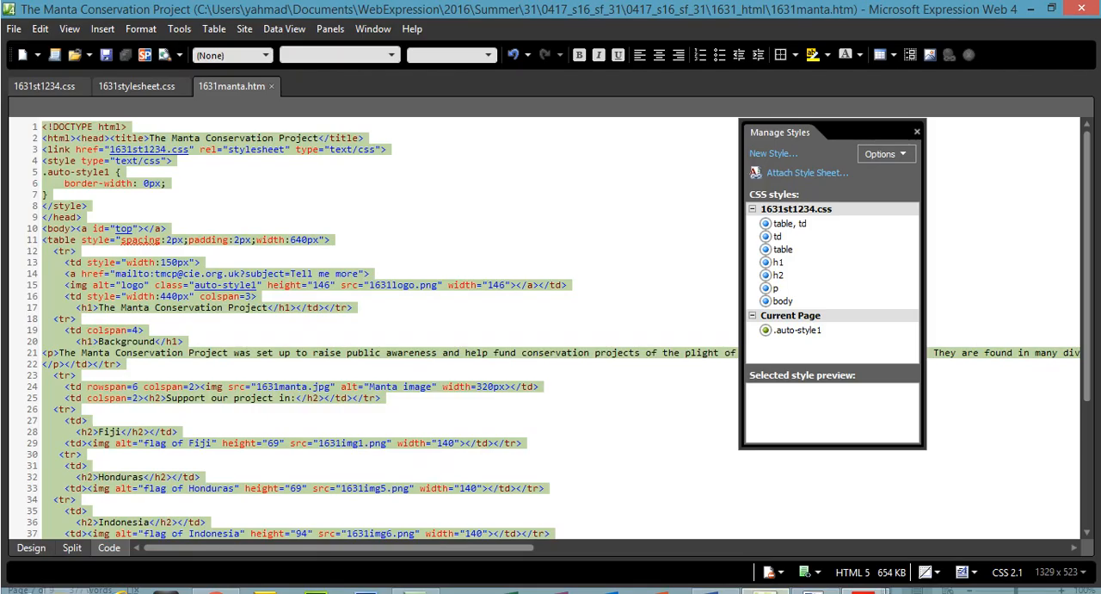
pyautogui.click(814, 591)
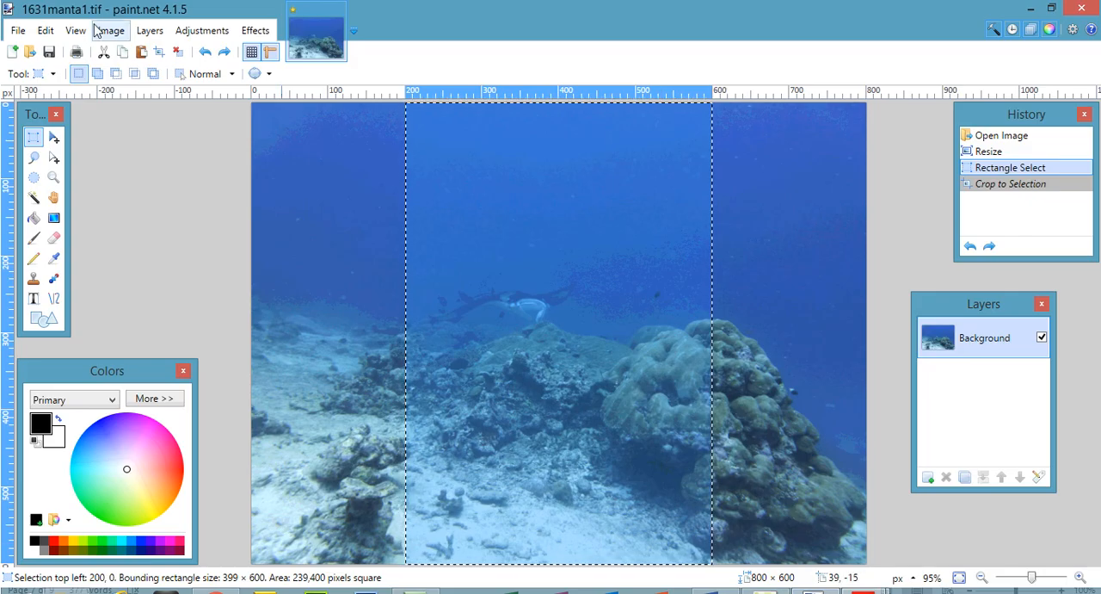
pyautogui.click(119, 35)
pyautogui.click(127, 51)
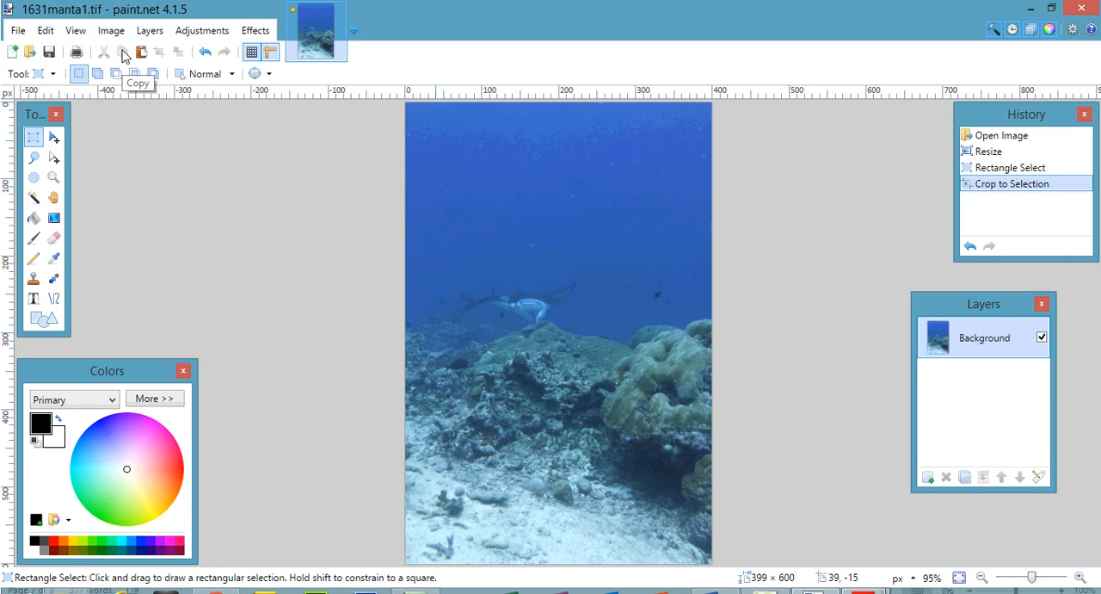
# Switch to the 1631evidence1234 document in Word and paste the screenshot of the cropped image below the first Crop screenshot.
pyautogui.click(715, 591)
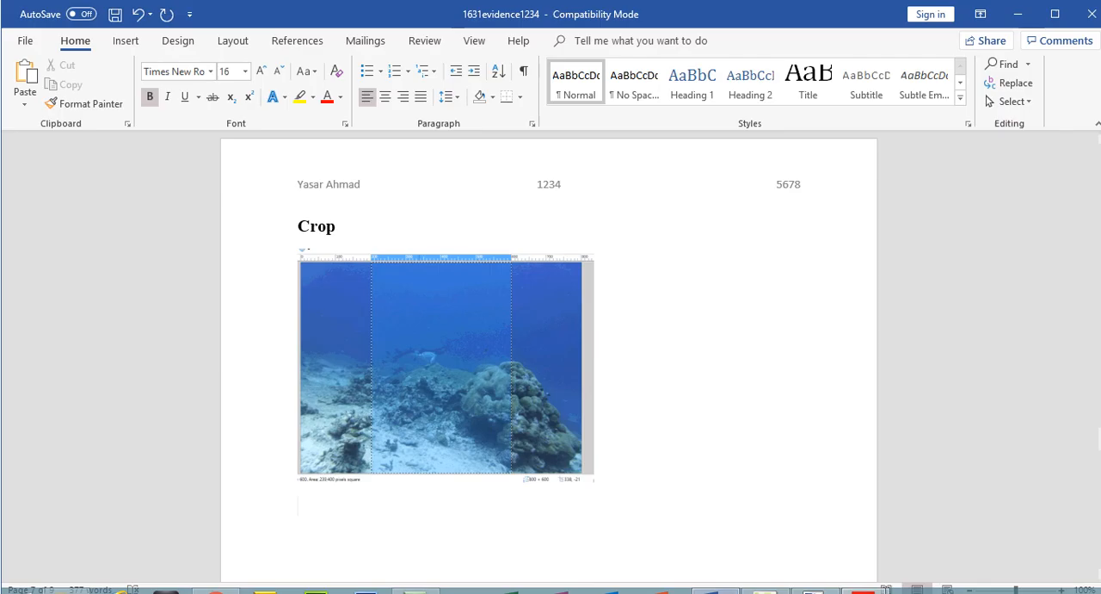
pyautogui.hotkey('ctrl', 'v')
pyautogui.click(666, 512)
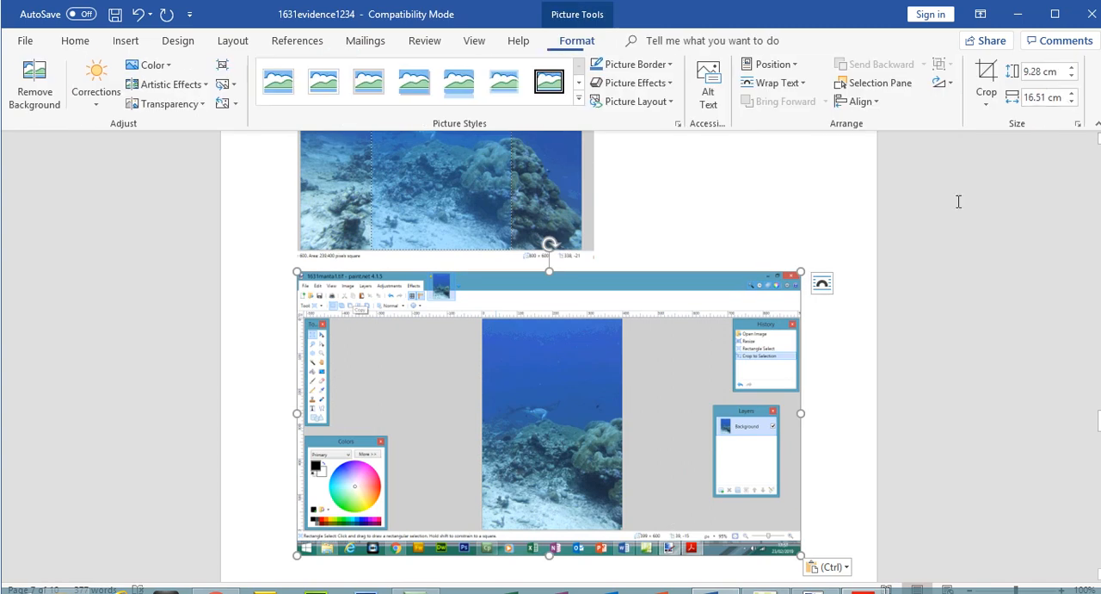
# Crop the newly pasted screenshot down to the cropped image with its ruler and dimensions, and enlarge it.
pyautogui.click(987, 76)
pyautogui.moveTo(798, 553); pyautogui.dragTo(663, 534)
pyautogui.moveTo(305, 277); pyautogui.dragTo(451, 309)
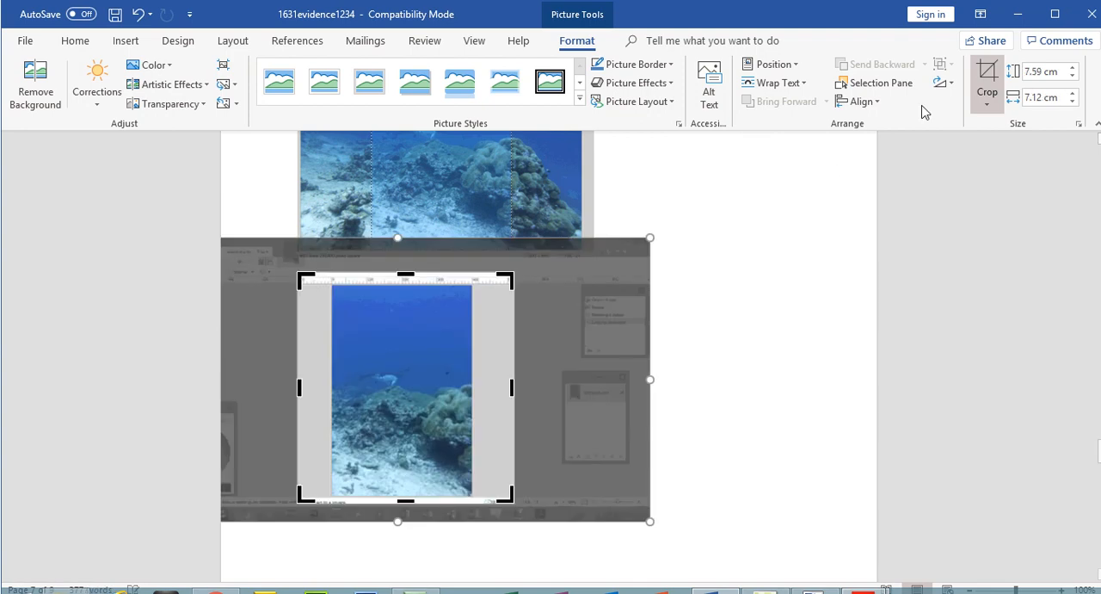
pyautogui.press('Escape')
pyautogui.moveTo(514, 498); pyautogui.dragTo(590, 508)
pyautogui.click(881, 505)
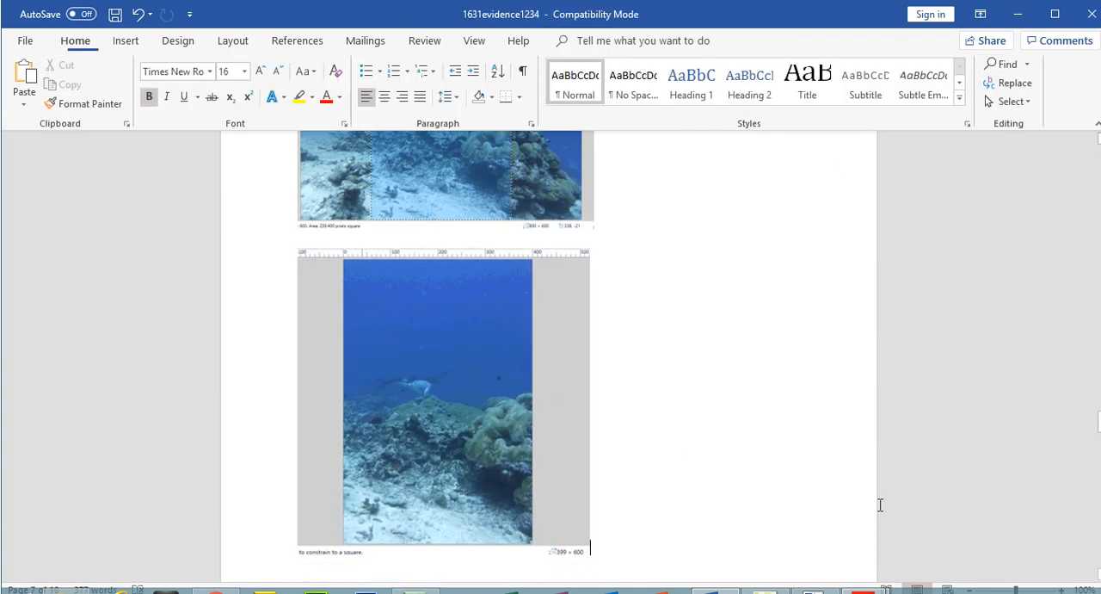
# Insert a page break before the "File Type and Reduce Resolution" heading so that it starts on a new page.
pyautogui.scroll(-3, 1098, 424)
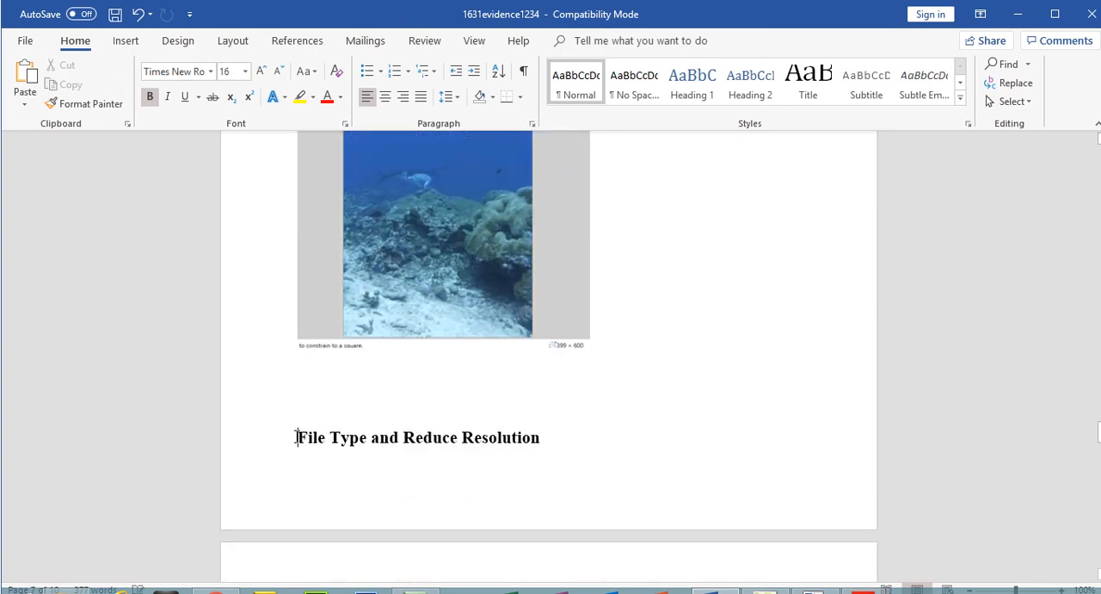
pyautogui.hotkey('ctrl', 'Return')
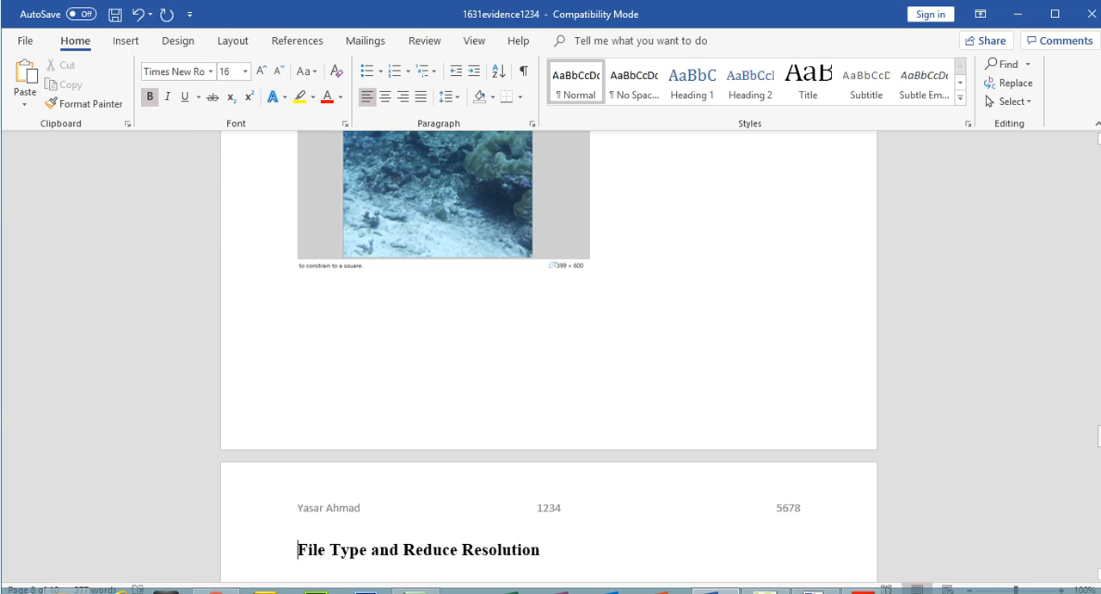
pyautogui.scroll(-5, 558, 440)
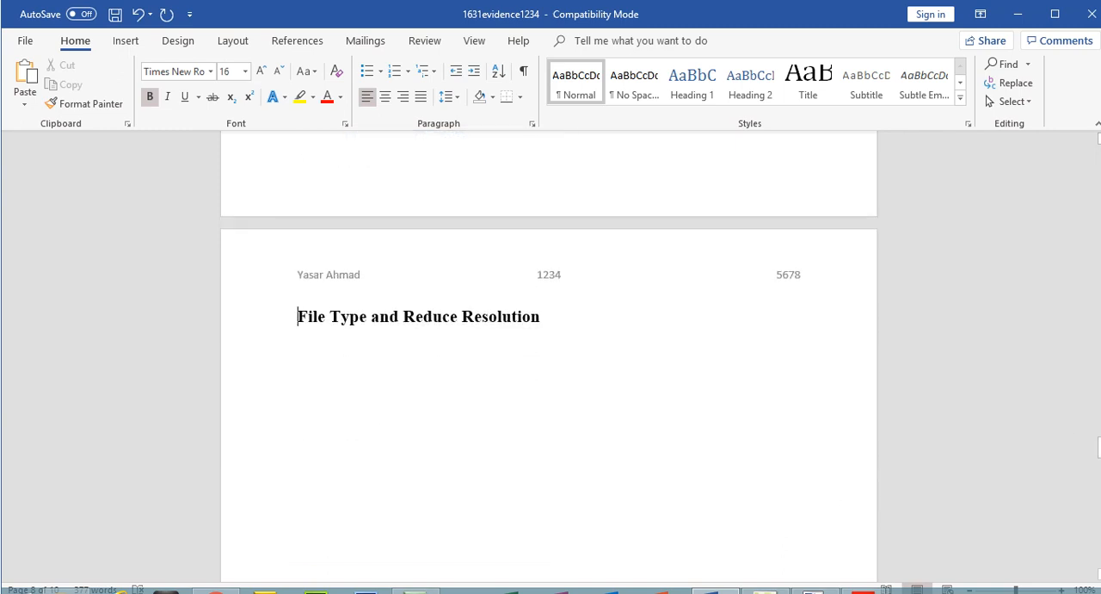
pyautogui.moveTo(765, 591)
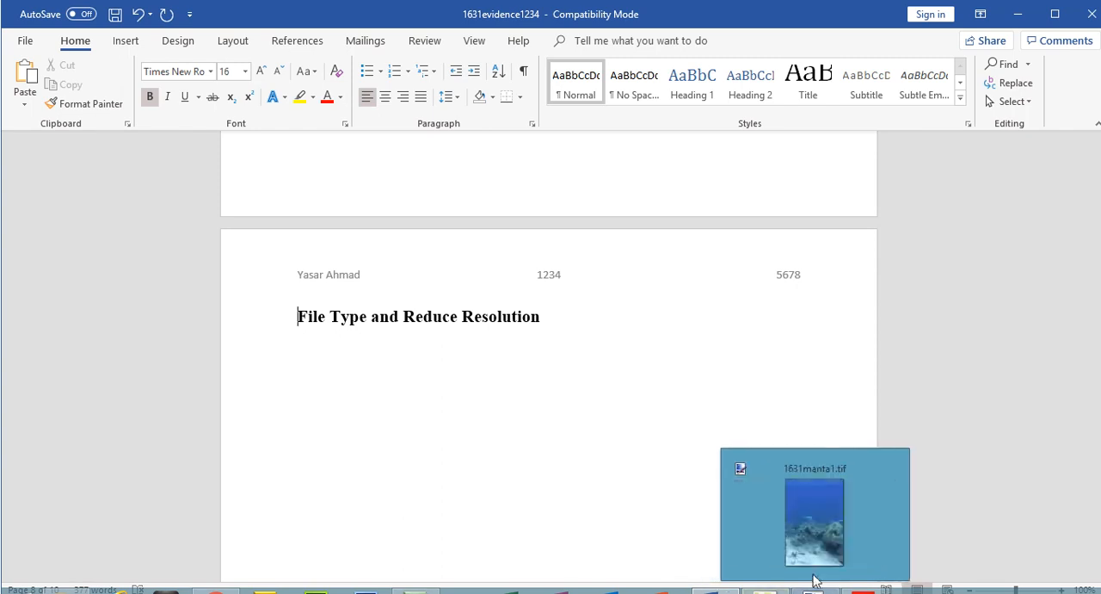
# Switch to paint.net and choose JPEG as the Save As format for the cropped image, keeping the file name 1631manta1.
pyautogui.click(738, 465)
pyautogui.click(17, 31)
pyautogui.click(69, 173)
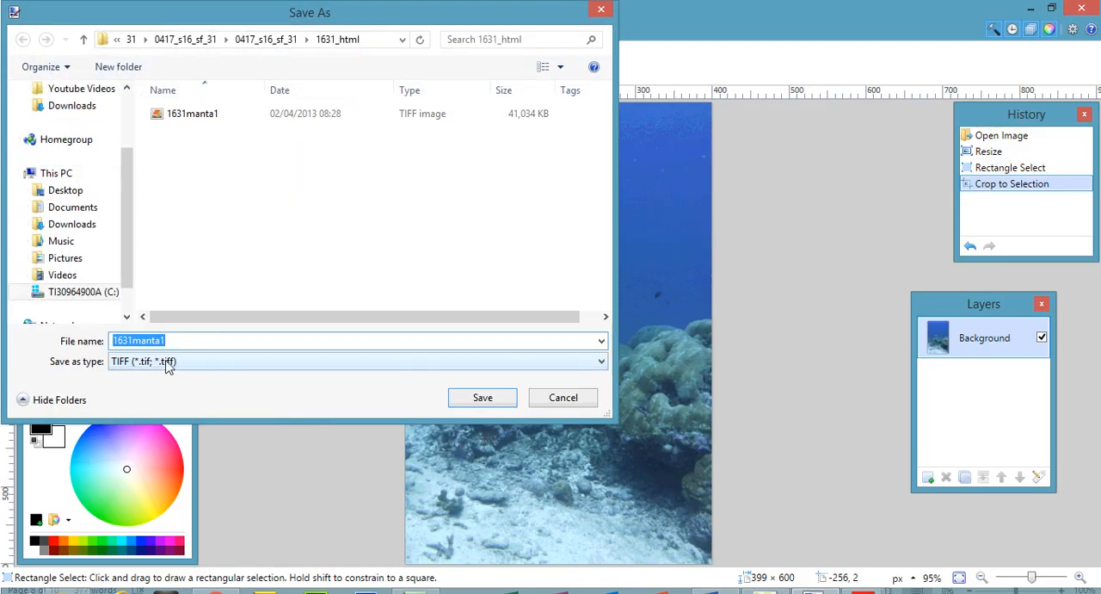
pyautogui.click(167, 364)
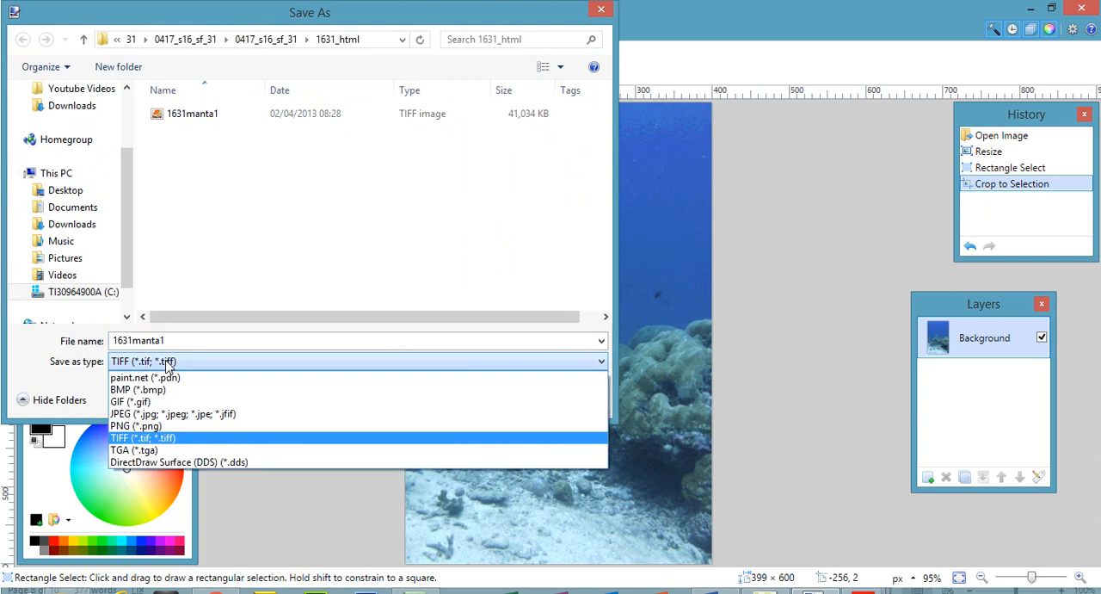
pyautogui.click(144, 416)
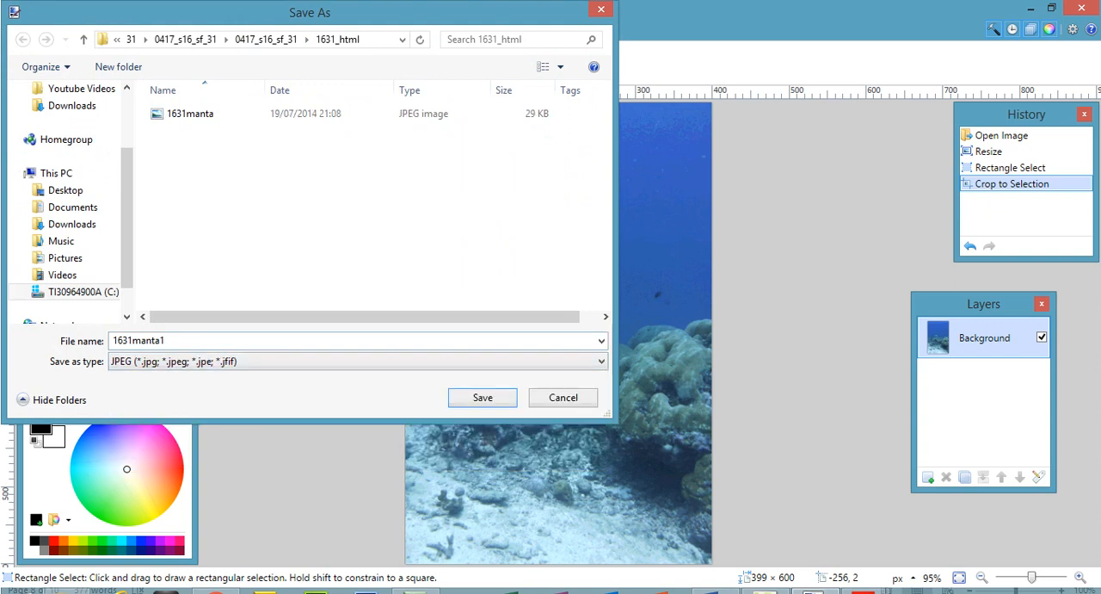
# Check Question 11 in the question paper, then return to paint.net and save the JPEG with its quality reduced to 90.
pyautogui.moveTo(865, 590)
pyautogui.click(798, 540)
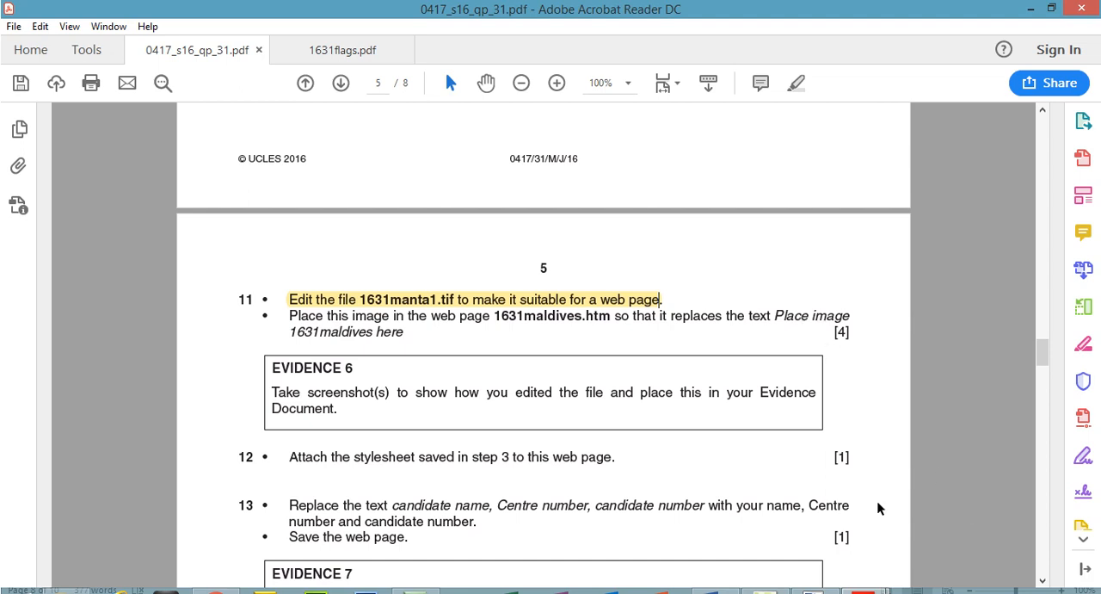
pyautogui.moveTo(863, 591)
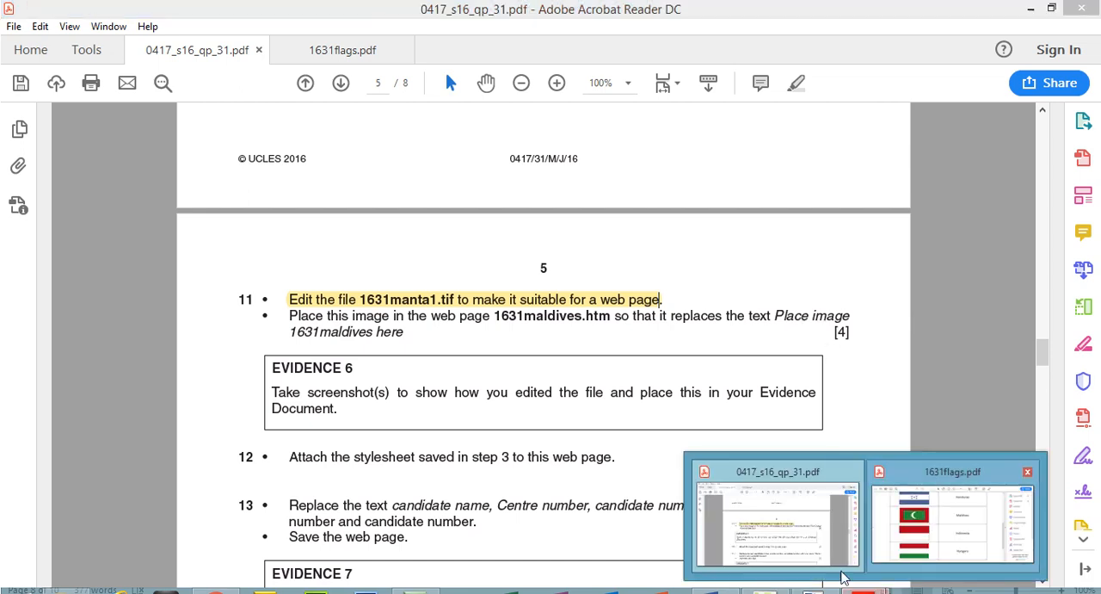
pyautogui.click(816, 590)
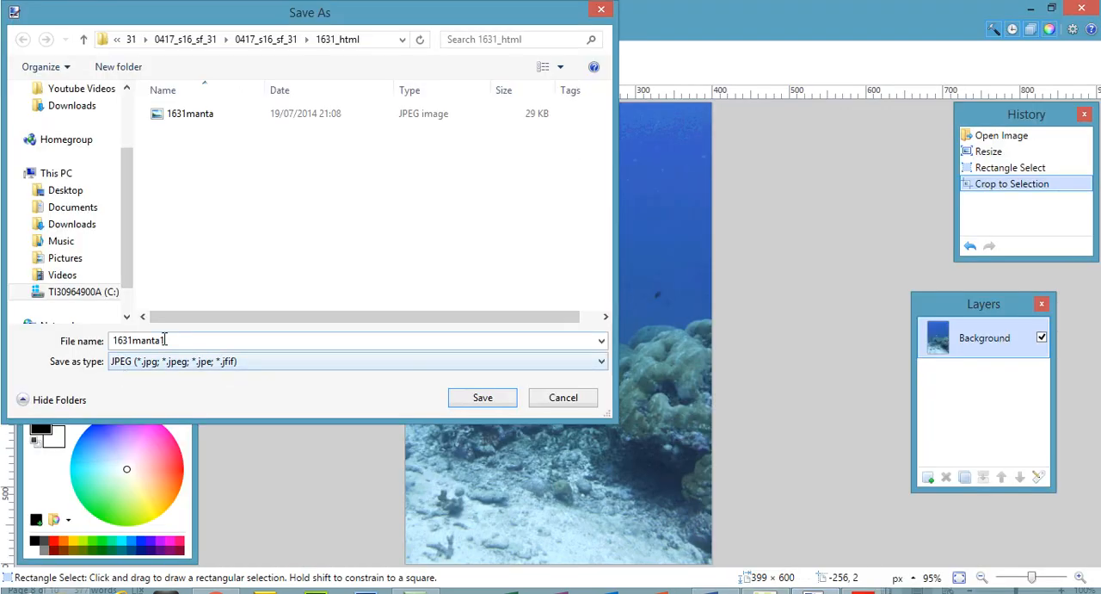
pyautogui.click(479, 397)
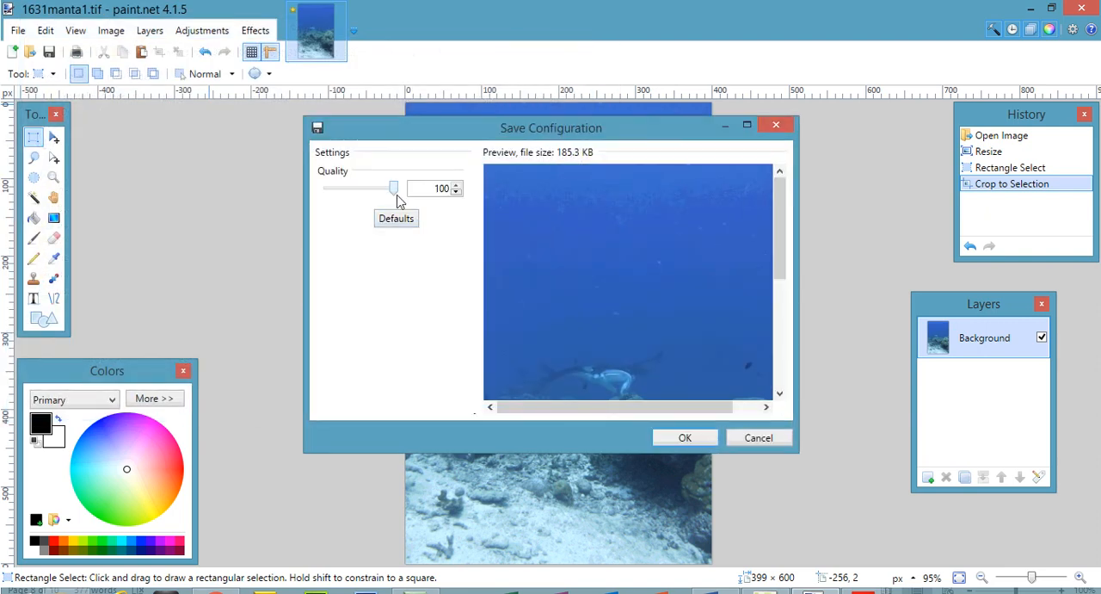
pyautogui.moveTo(393, 191); pyautogui.dragTo(386, 192)
pyautogui.click(685, 438)
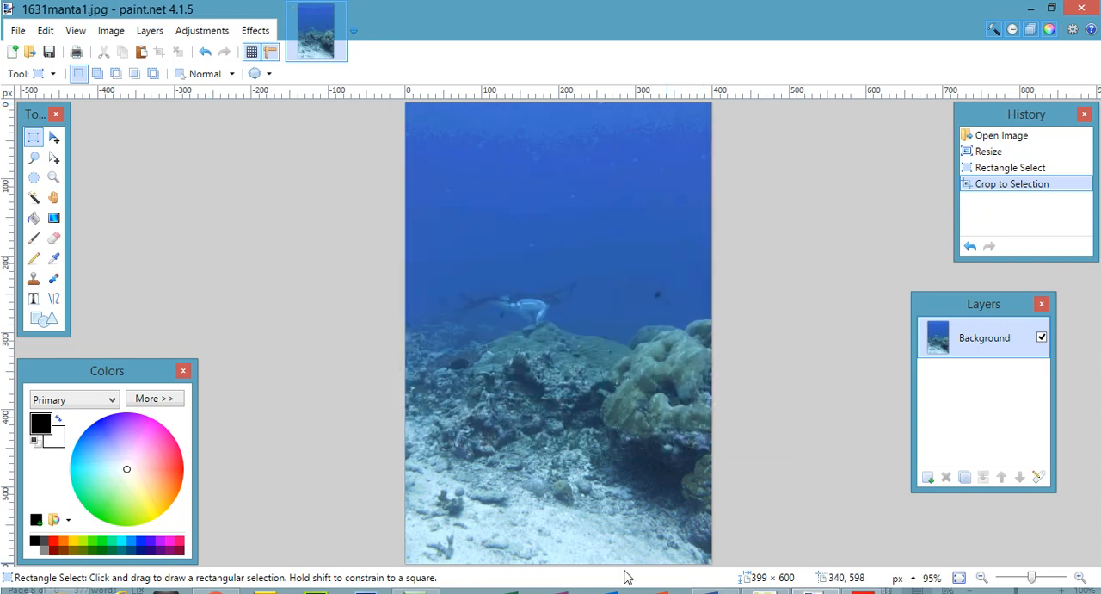
# Switch to the Word evidence document and paste the Save Configuration screenshot below the "File Type and Reduce Resolution" heading.
pyautogui.click(716, 591)
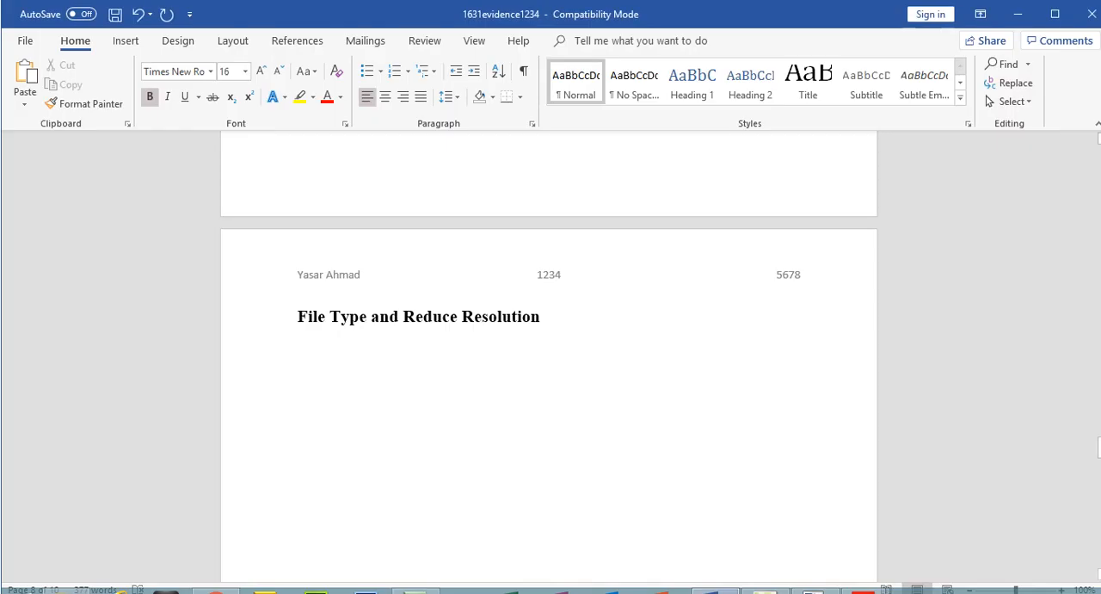
pyautogui.click(381, 342)
pyautogui.hotkey('ctrl', 'v')
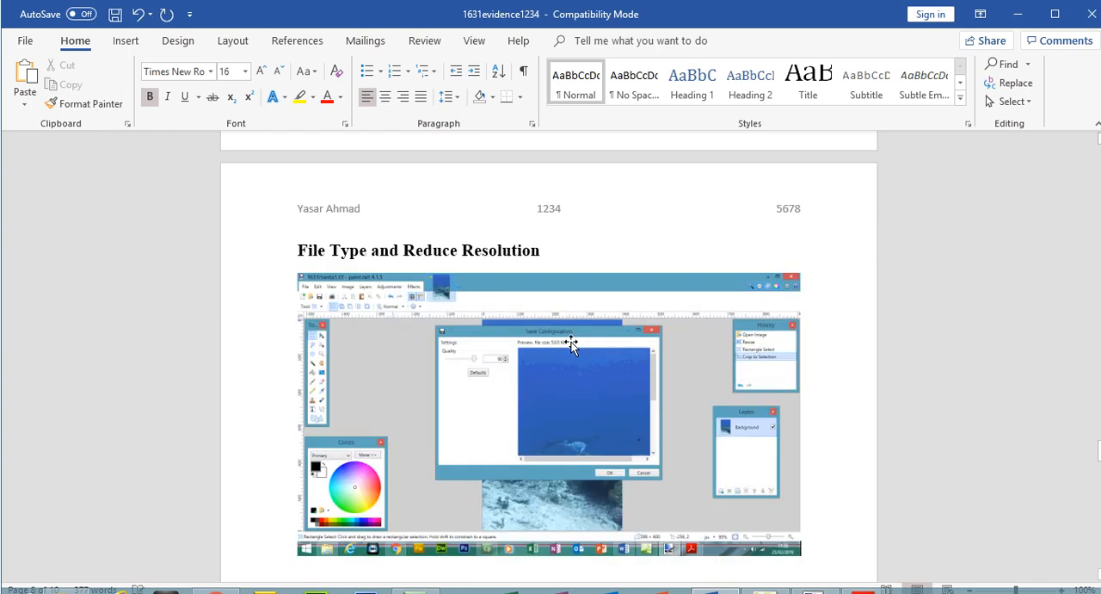
# Crop the pasted screenshot to the Save Configuration quality setting and preview, enlarge it, and start a new line below.
pyautogui.click(571, 344)
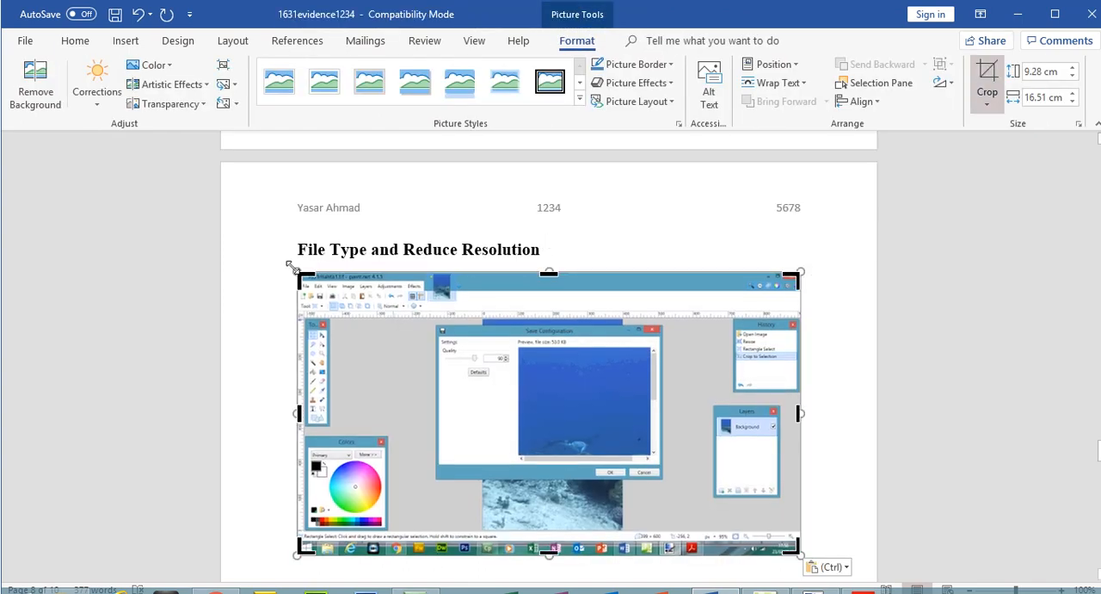
pyautogui.moveTo(303, 277); pyautogui.dragTo(436, 324)
pyautogui.moveTo(659, 499); pyautogui.dragTo(740, 544)
pyautogui.click(986, 79)
pyautogui.click(770, 523)
pyautogui.press('Return')
# Switch to the 1631_html folder in File Explorer and select both the JPEG and TIFF versions of 1631manta1 for a screenshot.
pyautogui.click(67, 591)
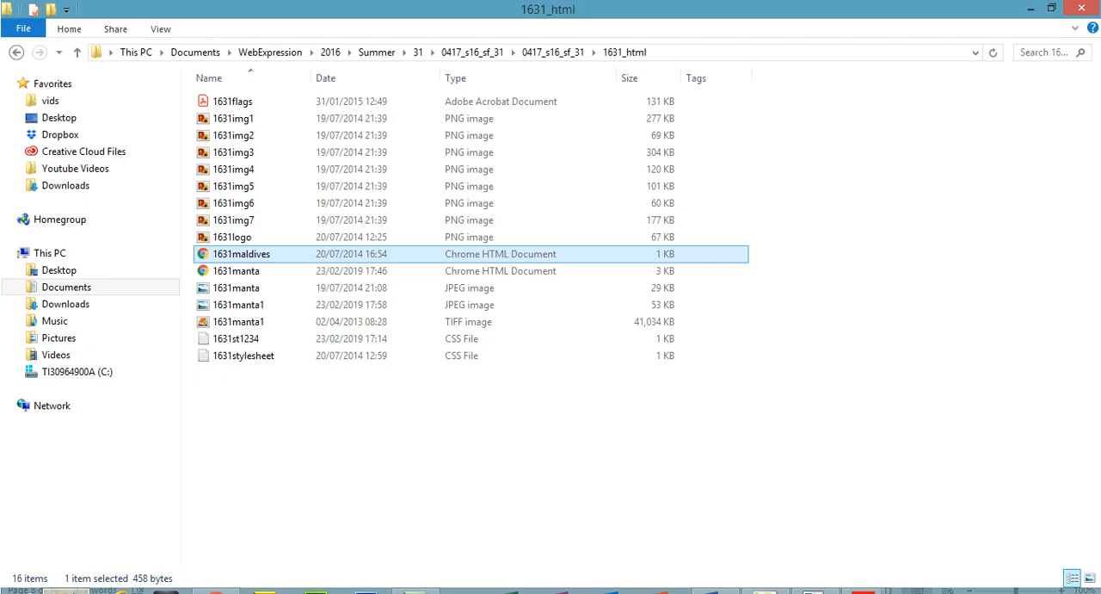
pyautogui.click(264, 308)
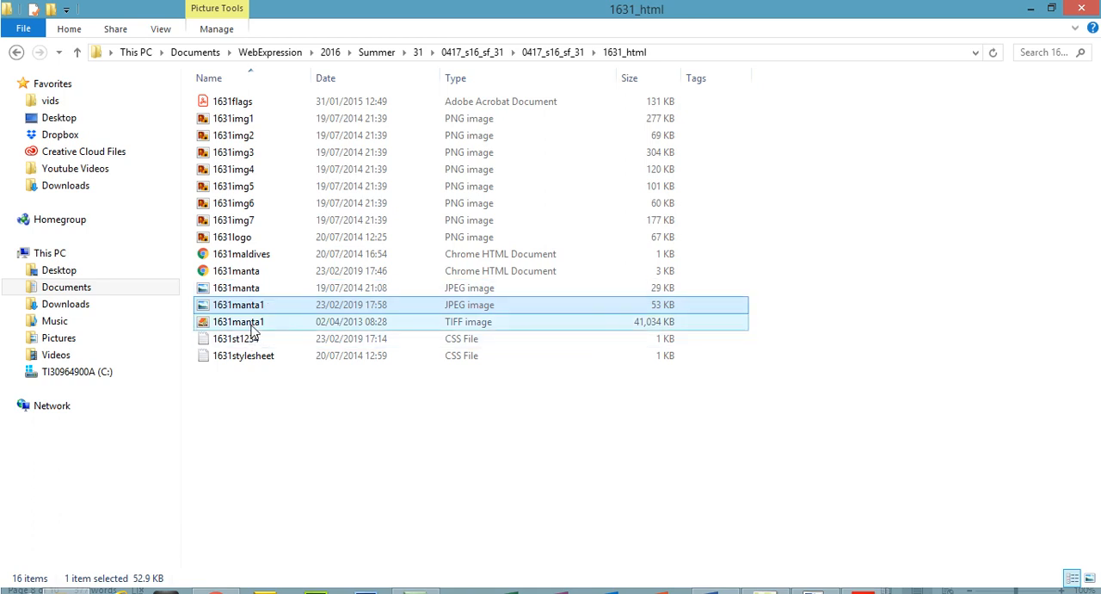
pyautogui.click(652, 327)
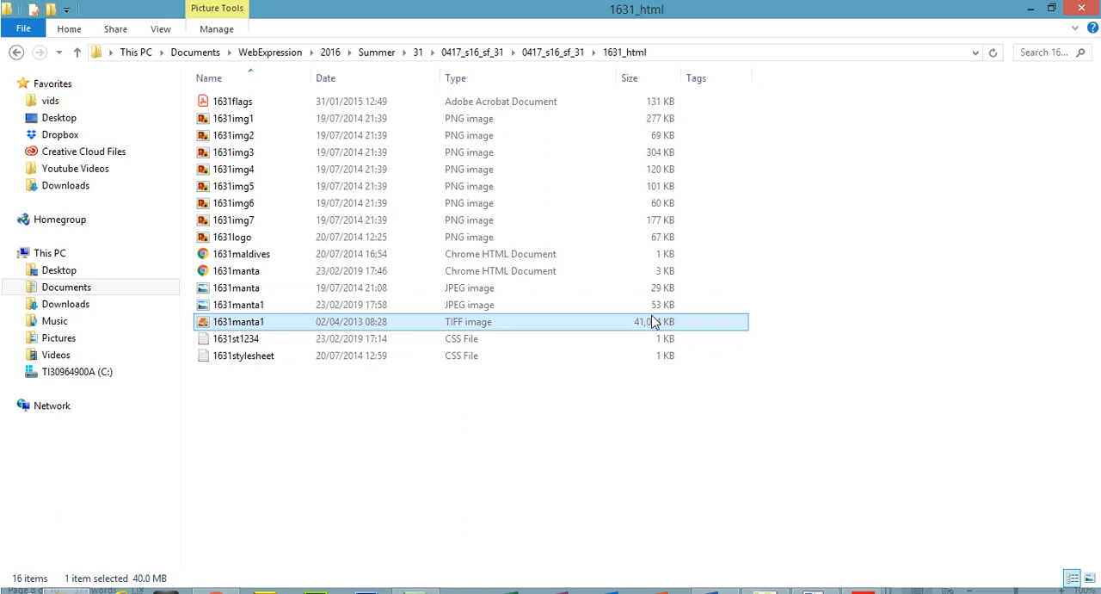
pyautogui.press('Up')
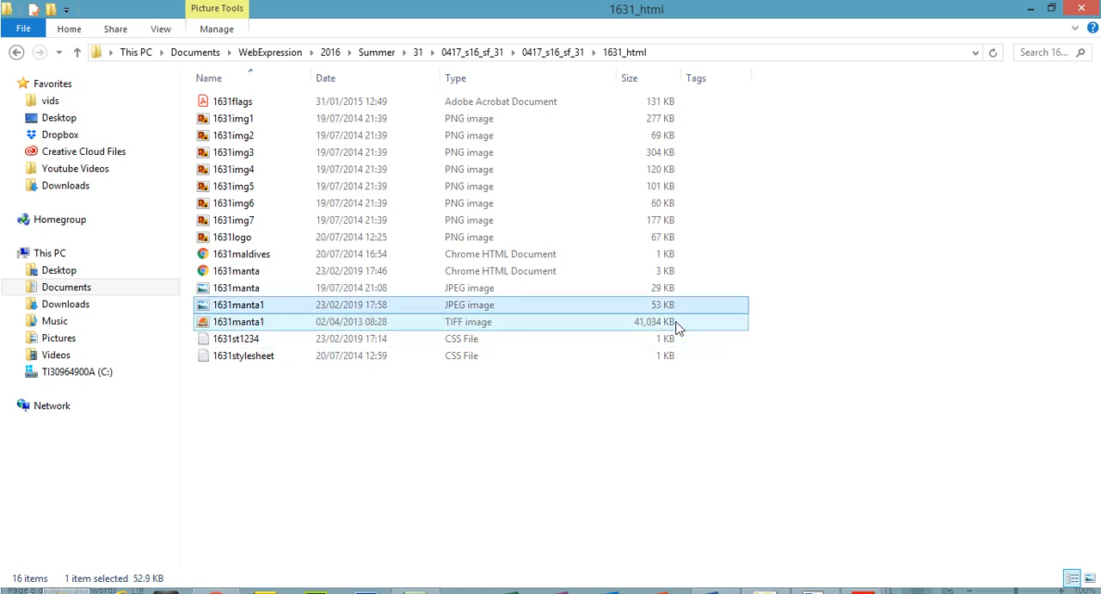
pyautogui.keyDown('ctrl'); pyautogui.click(676, 325); pyautogui.keyUp('ctrl')
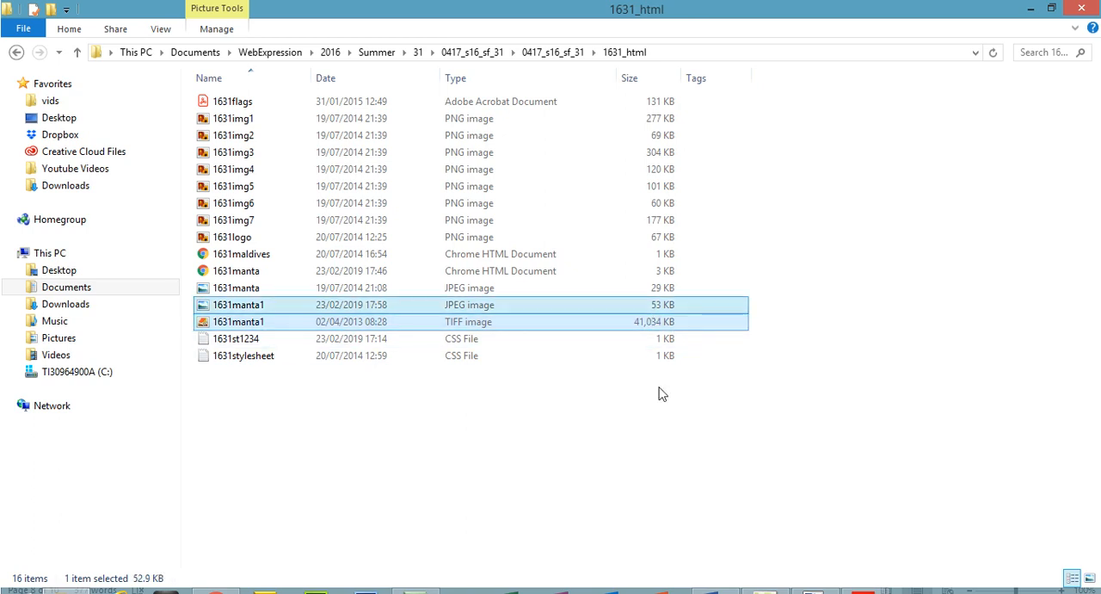
pyautogui.keyDown('ctrl'); pyautogui.click(646, 477); pyautogui.keyUp('ctrl')
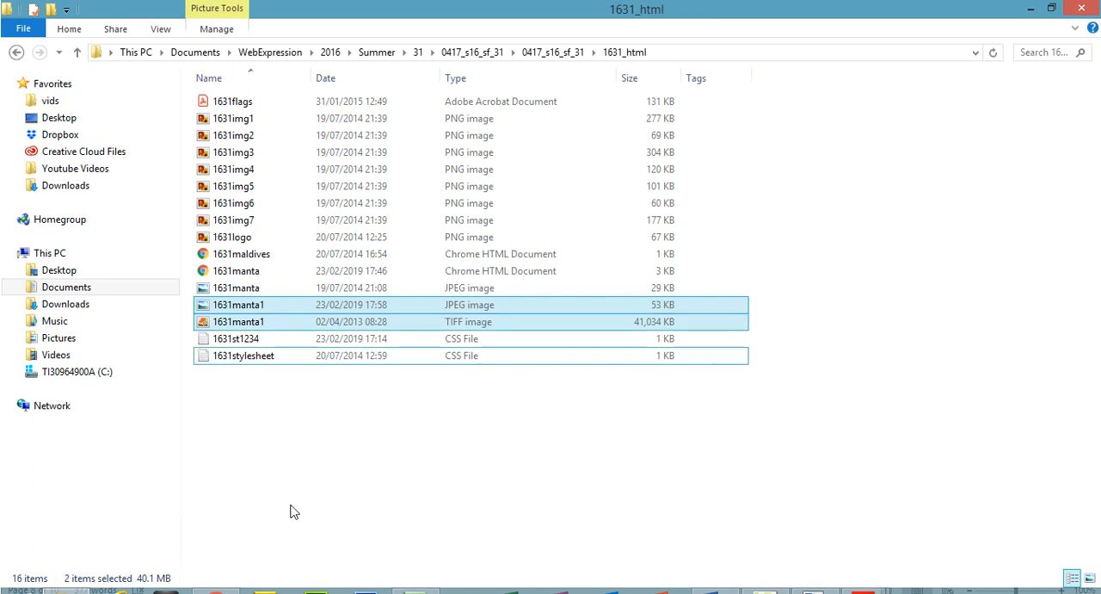
pyautogui.click(715, 591)
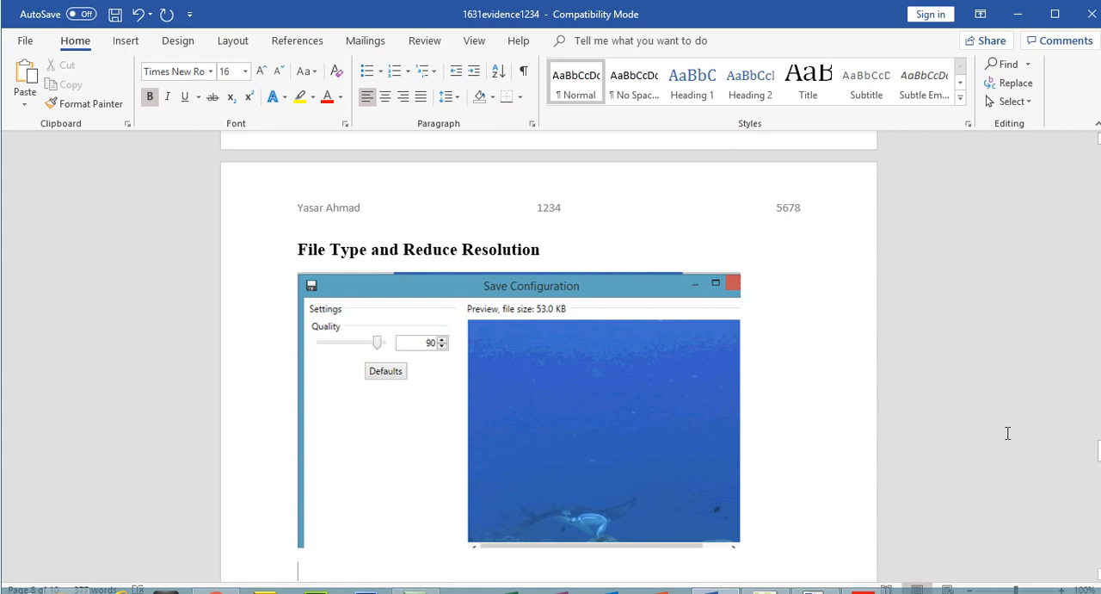
pyautogui.moveTo(1099, 460); pyautogui.dragTo(1098, 463)
pyautogui.hotkey('ctrl', 'v')
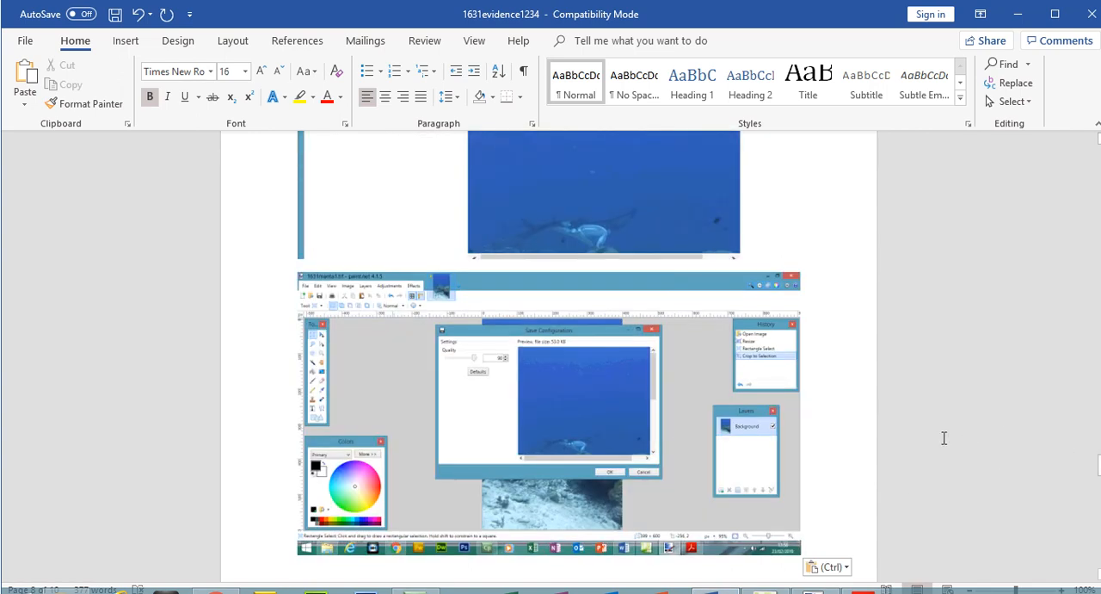
pyautogui.hotkey('ctrl', 'z')
# Capture the 1631_html folder with both 1631manta1 files selected, and paste the screenshot below the Save Configuration picture in Word.
pyautogui.click(715, 592)
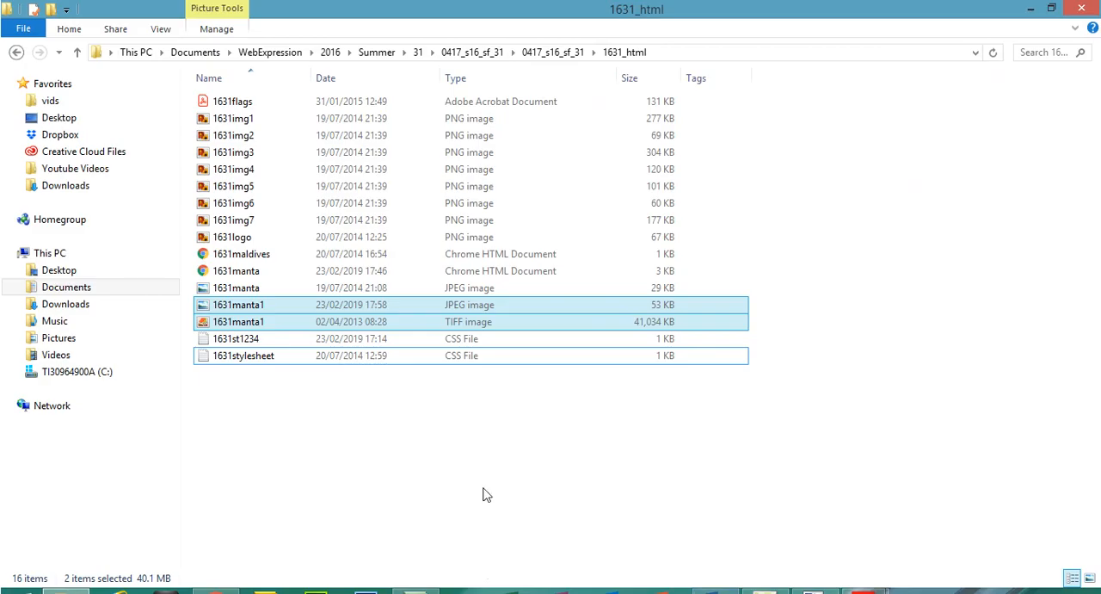
pyautogui.click(683, 589)
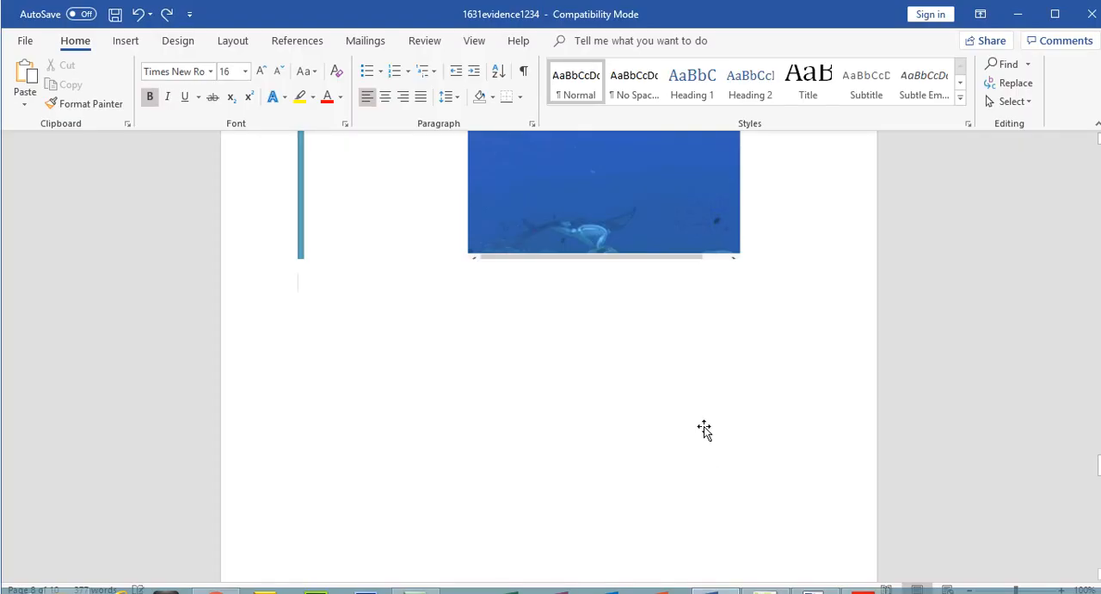
pyautogui.hotkey('ctrl', 'v')
# Crop the folder screenshot to the two 1631manta1 rows, enlarge it to about 17.41 cm wide, and save the document.
pyautogui.click(705, 428)
pyautogui.click(991, 76)
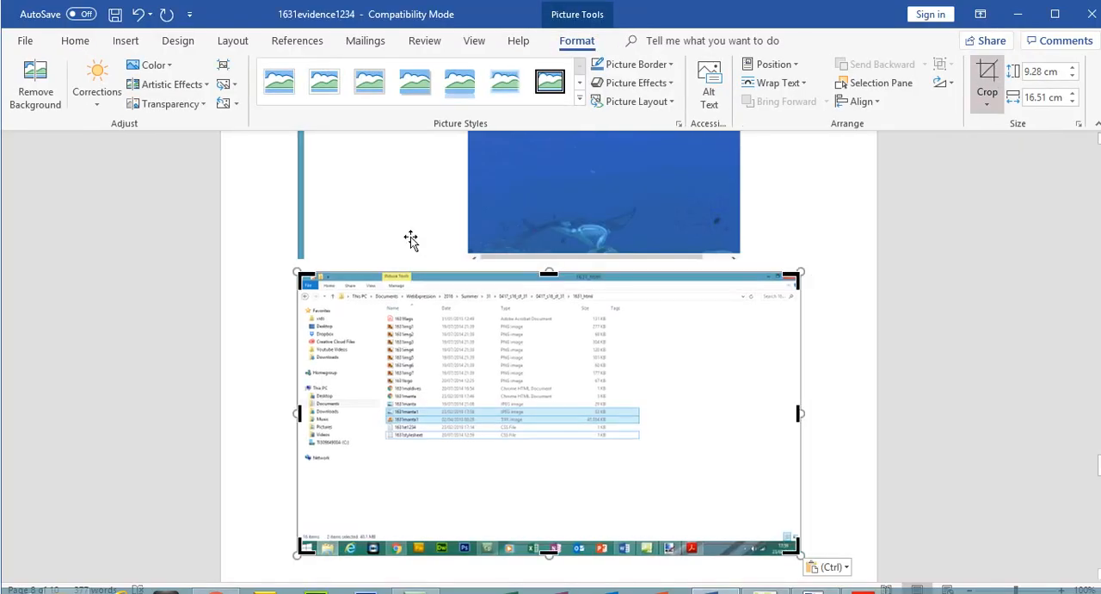
pyautogui.moveTo(298, 274); pyautogui.dragTo(379, 405)
pyautogui.moveTo(705, 412); pyautogui.dragTo(615, 331)
pyautogui.click(988, 78)
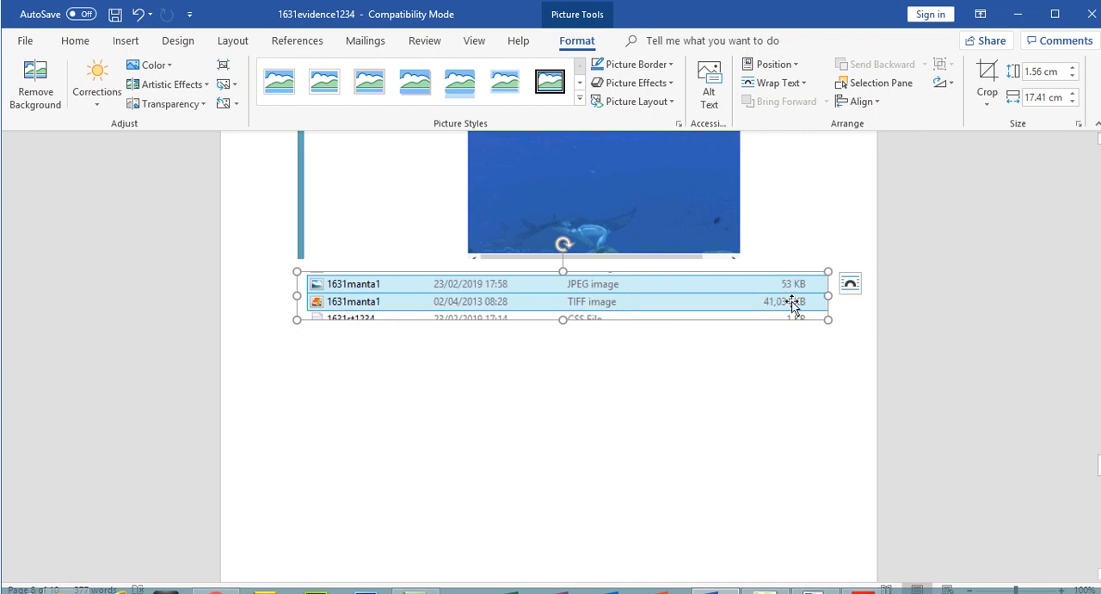
pyautogui.click(115, 13)
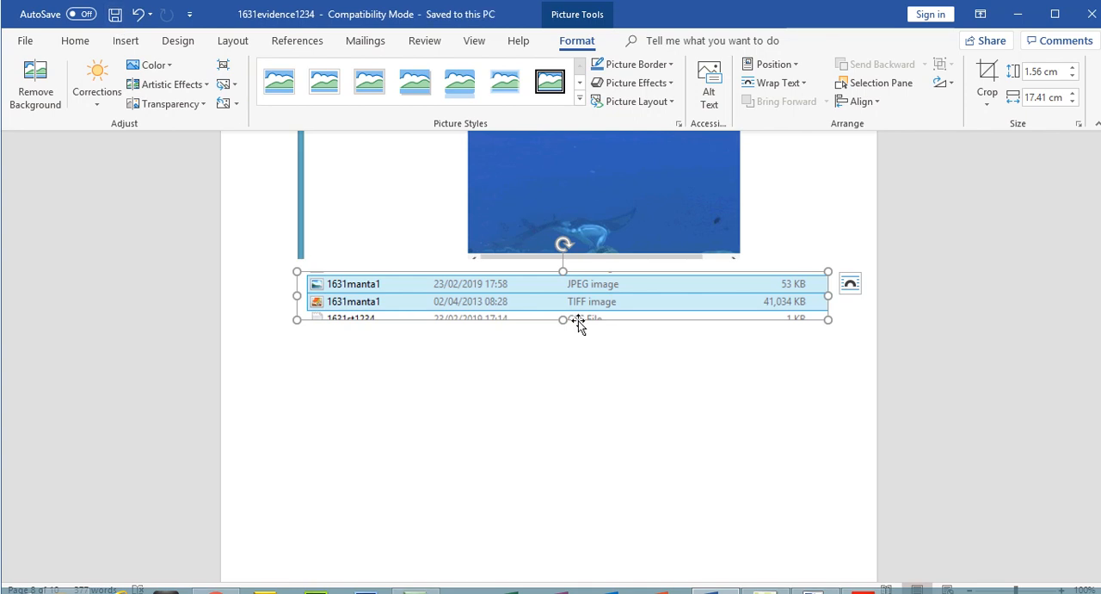
# Switch to the 0417_s16_qp_31 question paper in Acrobat Reader and highlight the whole Evidence 6 instruction.
pyautogui.moveTo(863, 590)
pyautogui.click(811, 536)
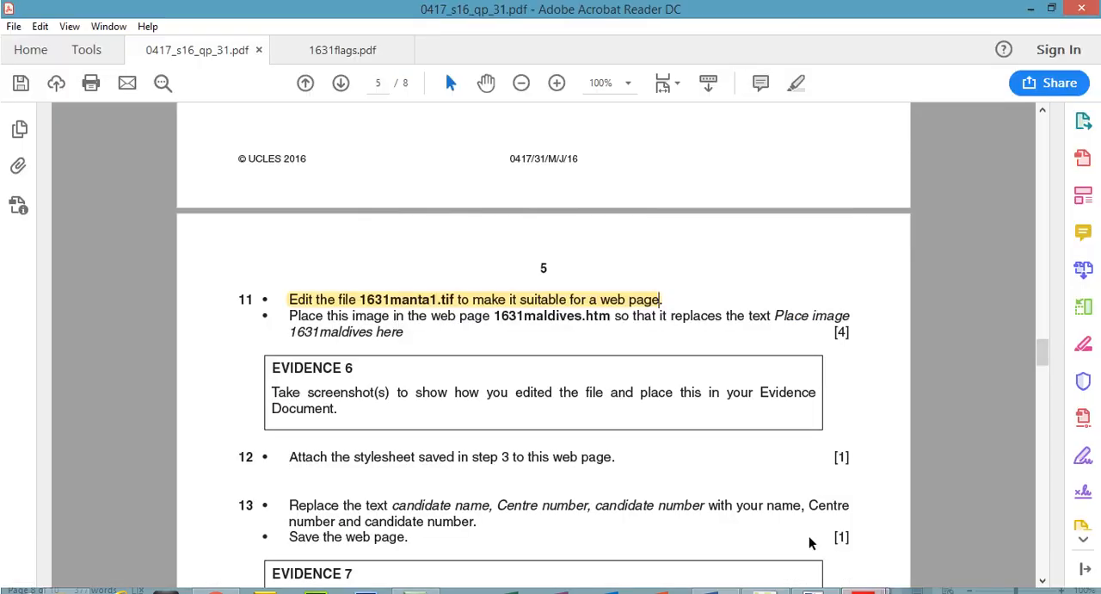
pyautogui.moveTo(496, 316); pyautogui.dragTo(609, 314)
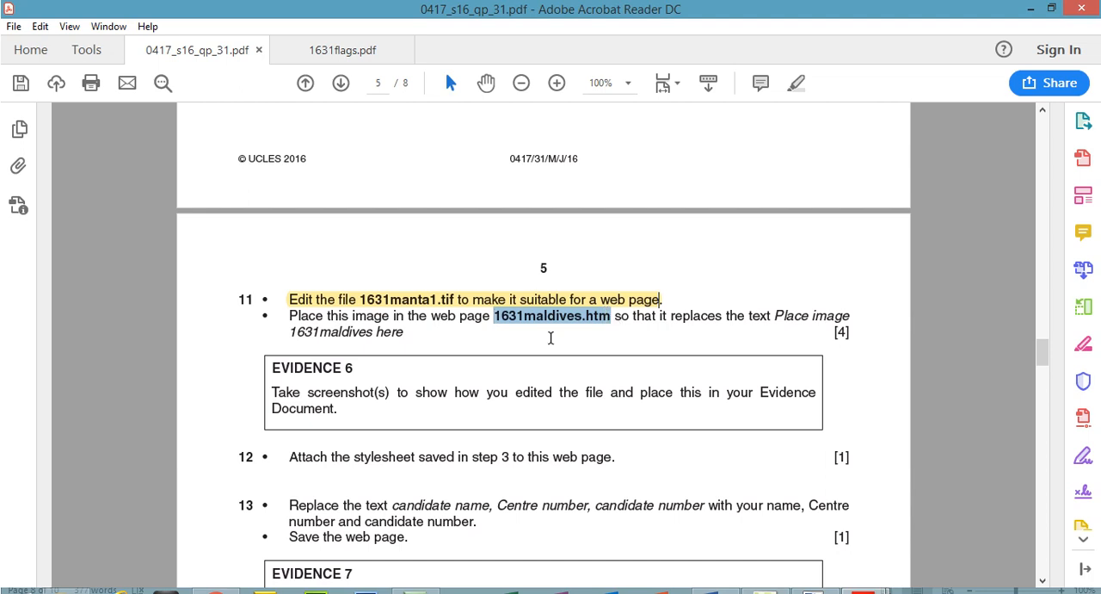
pyautogui.moveTo(274, 368); pyautogui.dragTo(343, 369)
pyautogui.moveTo(275, 391); pyautogui.dragTo(286, 370)
pyautogui.click(342, 411)
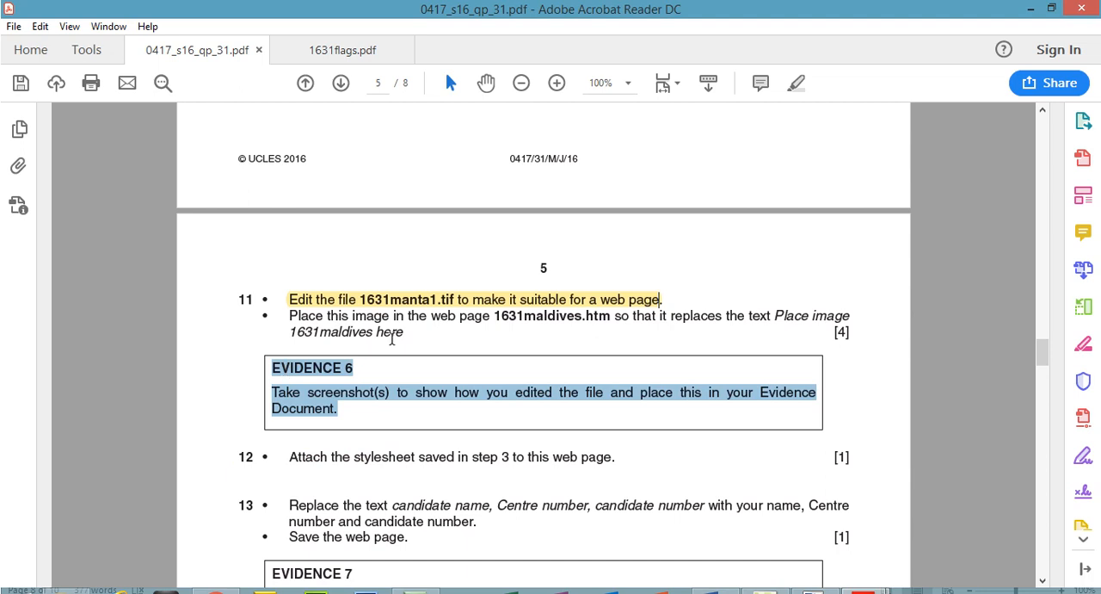
pyautogui.click(791, 84)
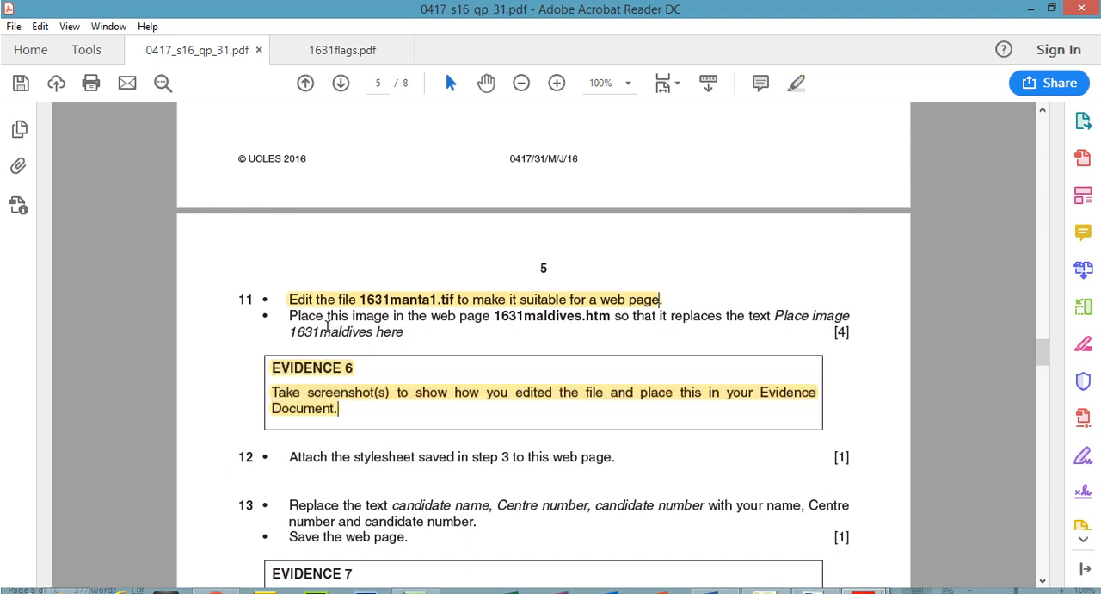
# Select the web page name 1631maldives.htm in Question 11, then open that file in Expression Web and show its Design view.
pyautogui.moveTo(497, 317); pyautogui.dragTo(612, 327)
pyautogui.hotkey('alt', 'Tab')
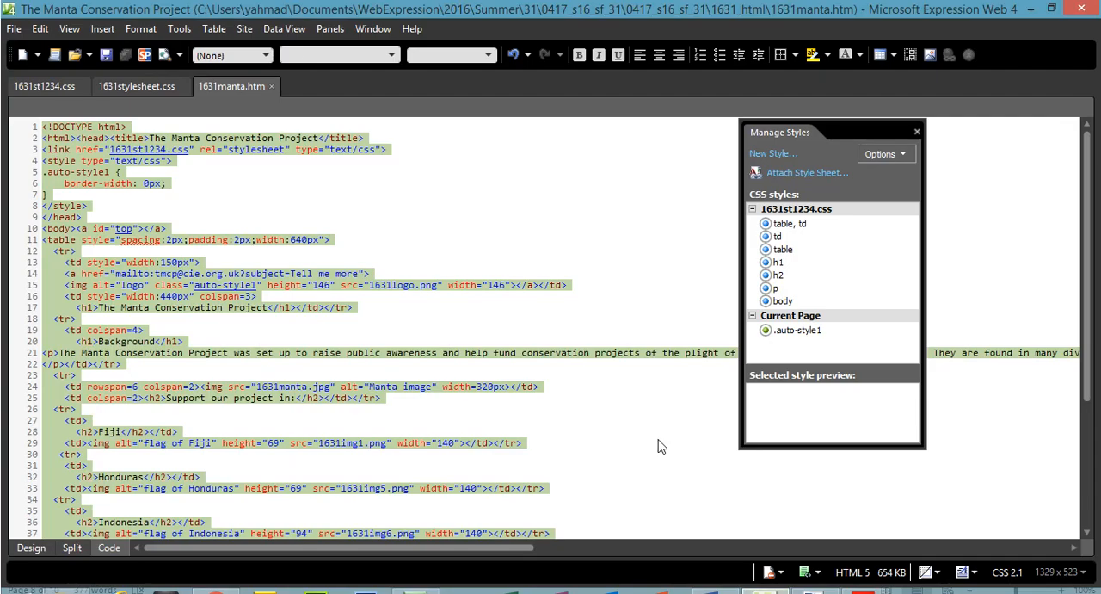
pyautogui.click(13, 29)
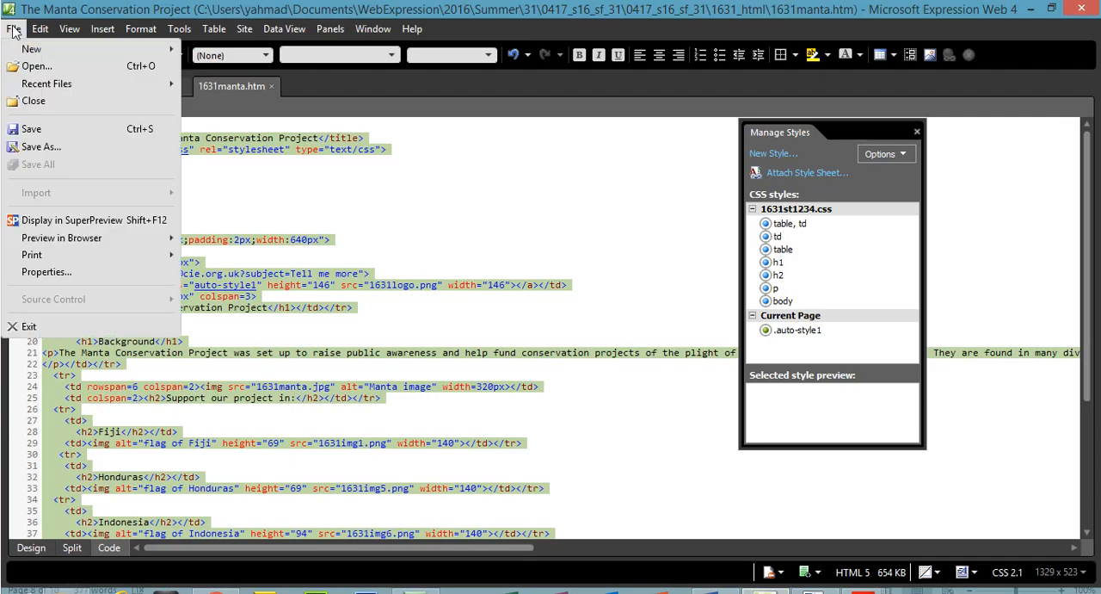
pyautogui.click(35, 65)
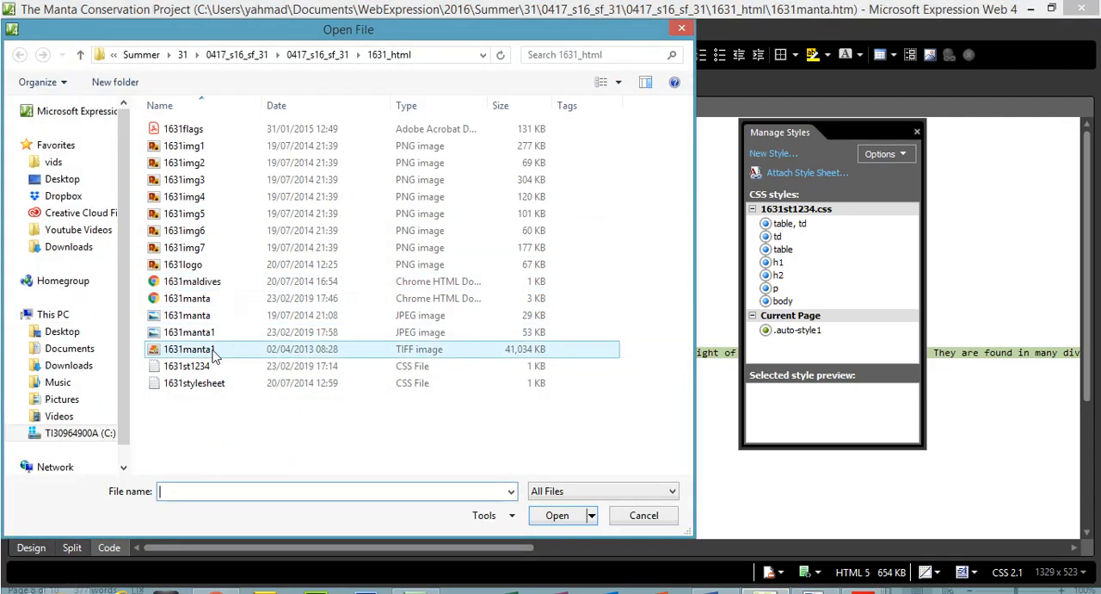
pyautogui.doubleClick(207, 287)
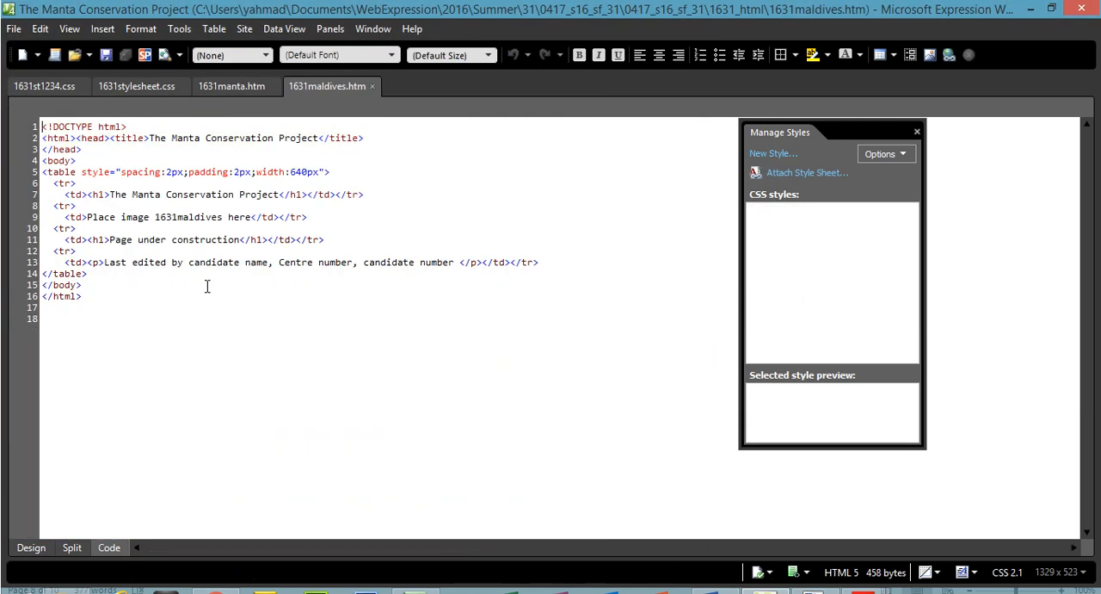
pyautogui.click(31, 547)
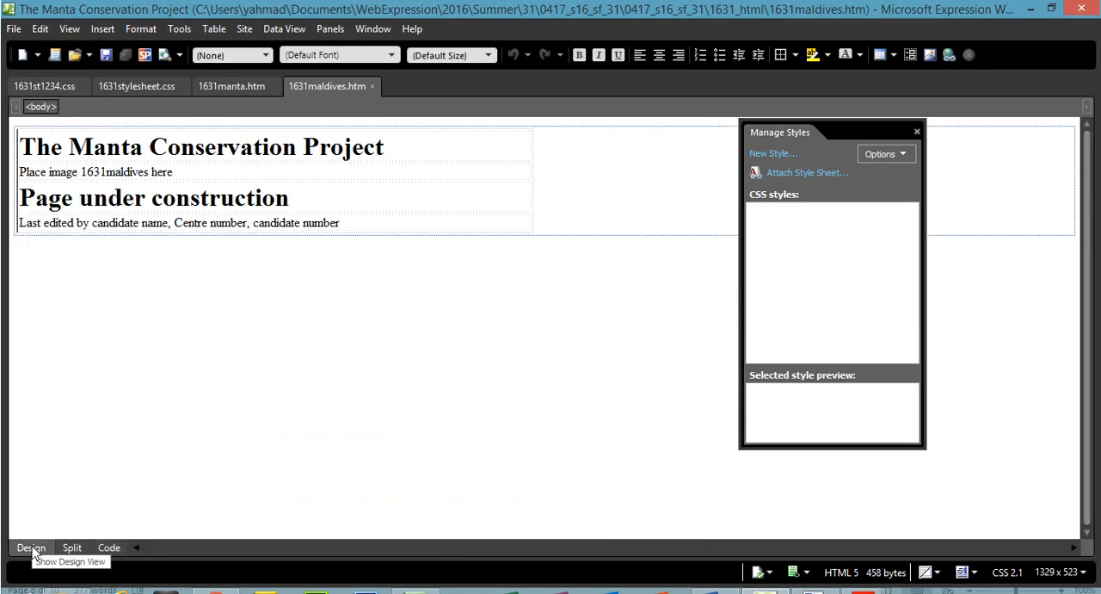
# Switch to the 0417_s16_qp_31 question paper in Acrobat Reader and select the placeholder text "Place image 1631maldives here" in Question 11.
pyautogui.moveTo(863, 590)
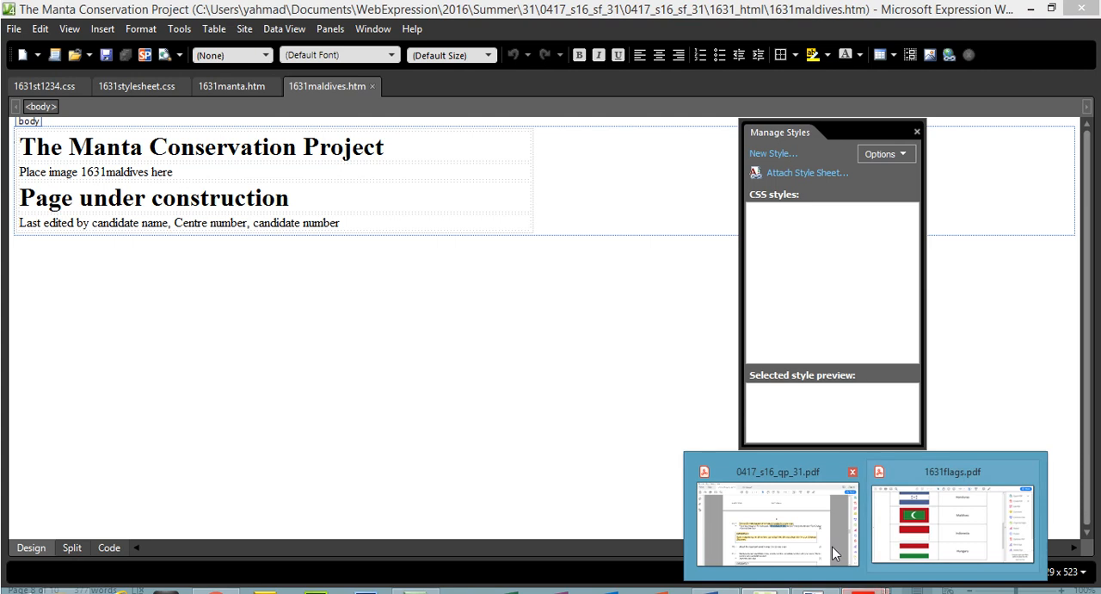
pyautogui.click(779, 525)
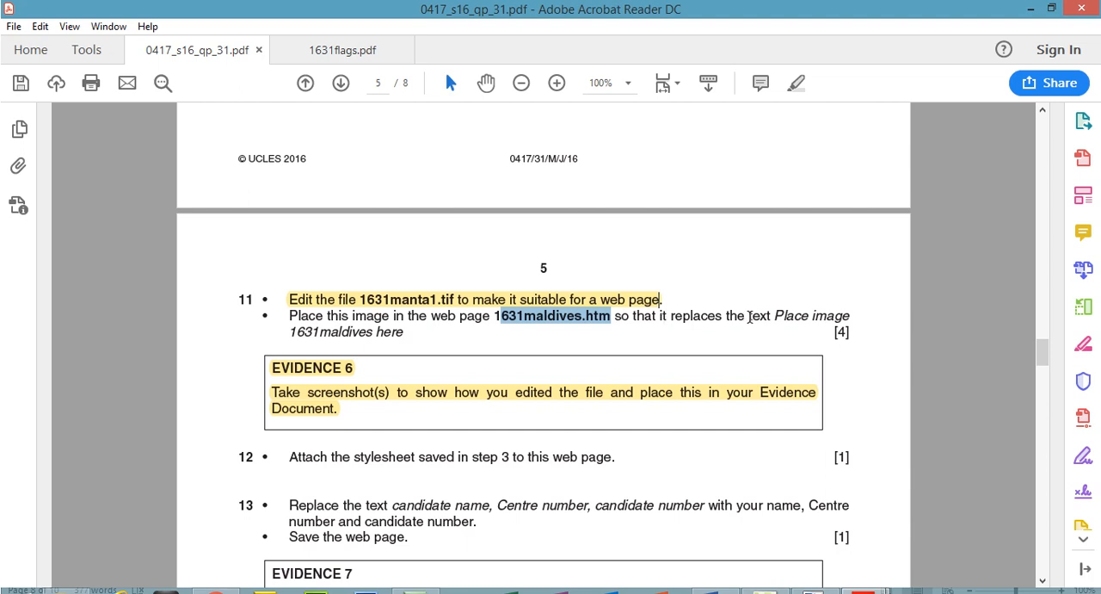
pyautogui.click(749, 316)
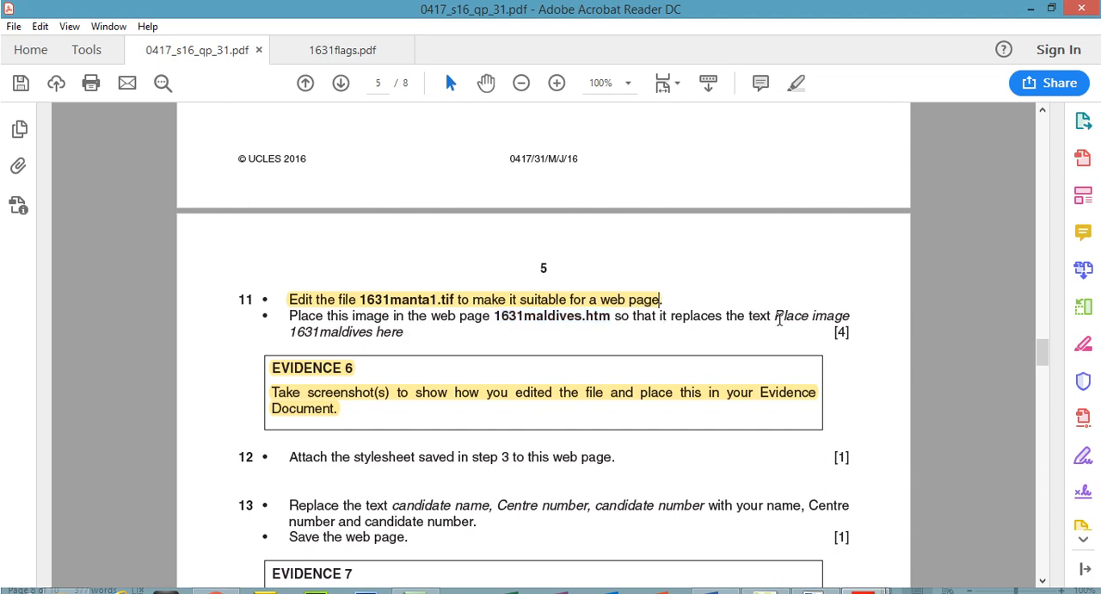
pyautogui.moveTo(775, 316); pyautogui.dragTo(399, 335)
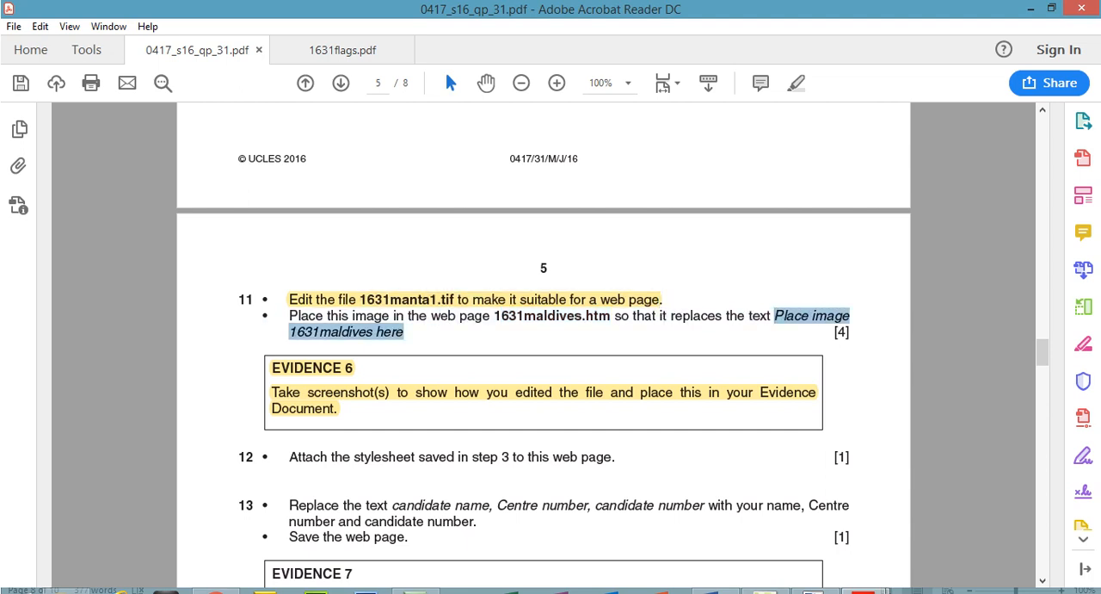
# Switch back to Expression Web and delete the text "Place image 1631maldives here" from its table cell in 1631maldives.htm.
pyautogui.moveTo(761, 591)
pyautogui.click(757, 561)
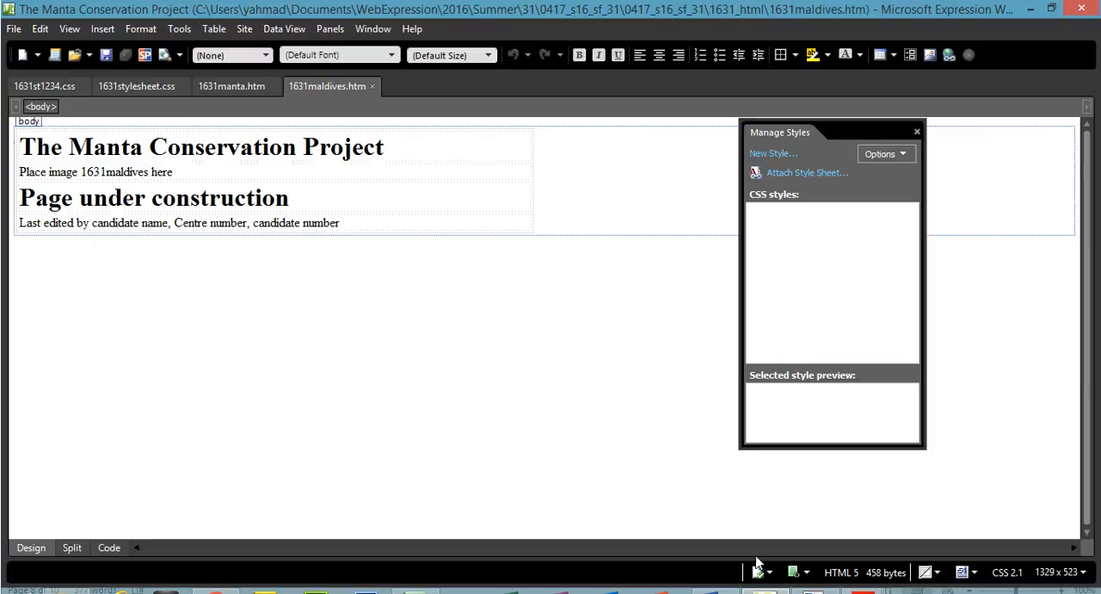
pyautogui.moveTo(177, 172); pyautogui.dragTo(23, 171)
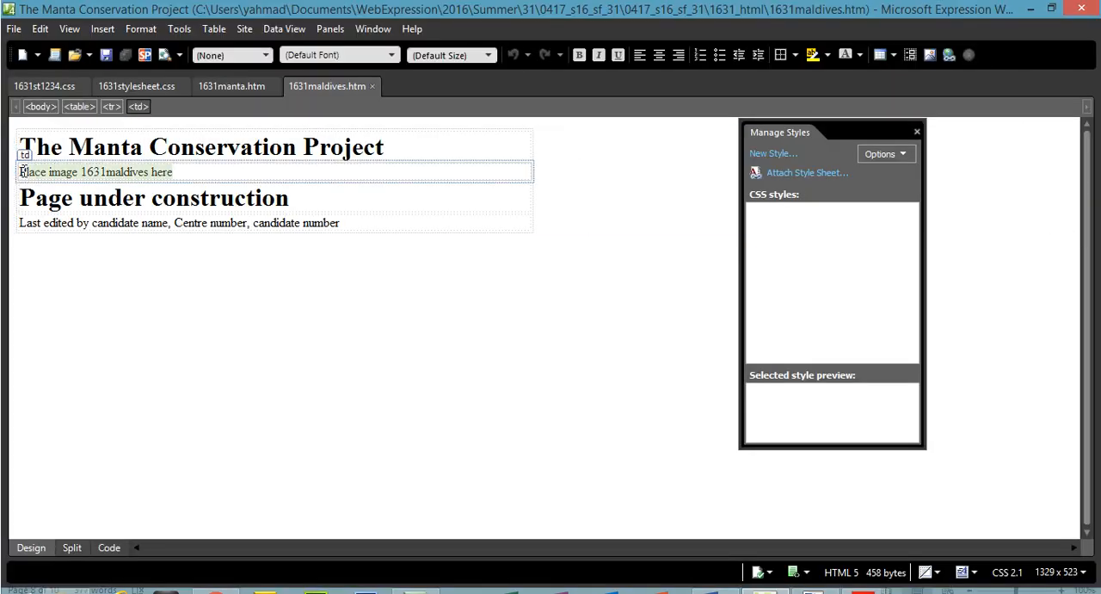
pyautogui.press('Delete')
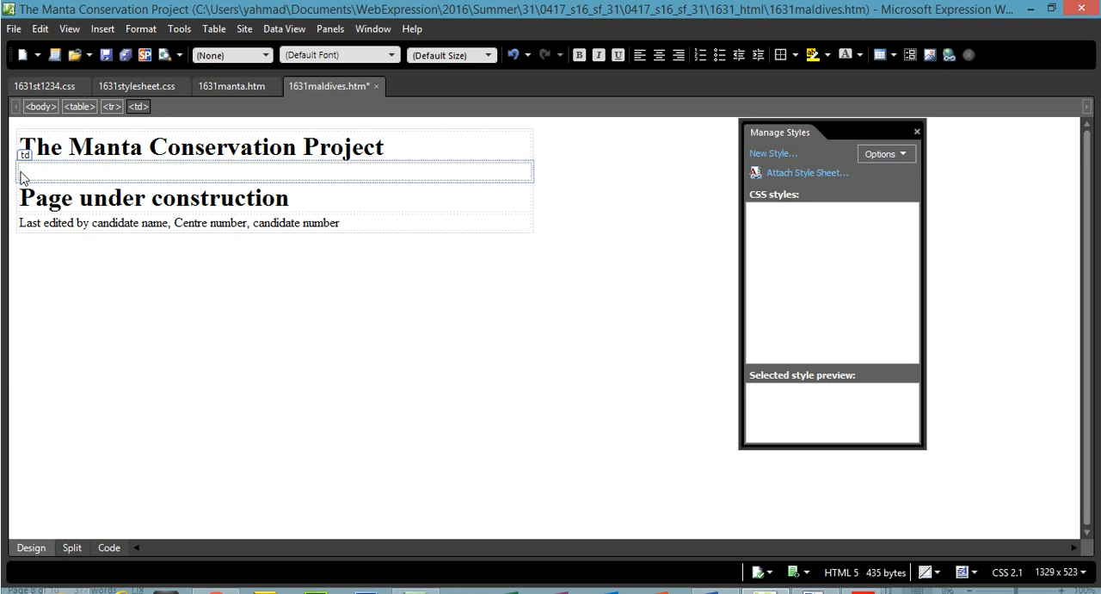
# Insert the JPEG picture 1631manta1 from the 1631_html folder into the emptied table cell.
pyautogui.click(103, 28)
pyautogui.moveTo(210, 150)
pyautogui.click(297, 144)
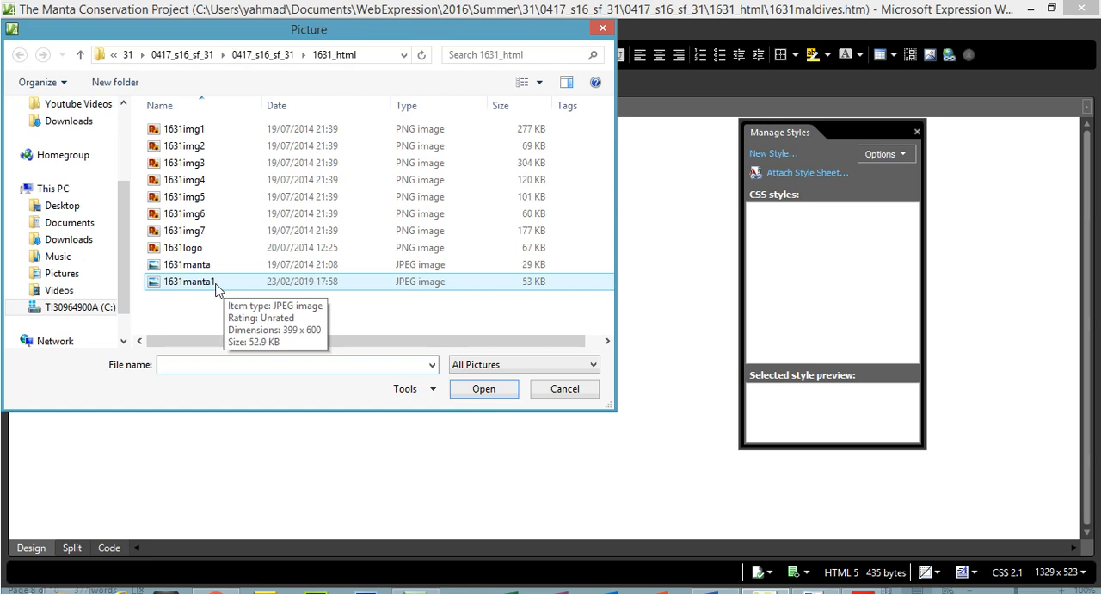
pyautogui.click(494, 365)
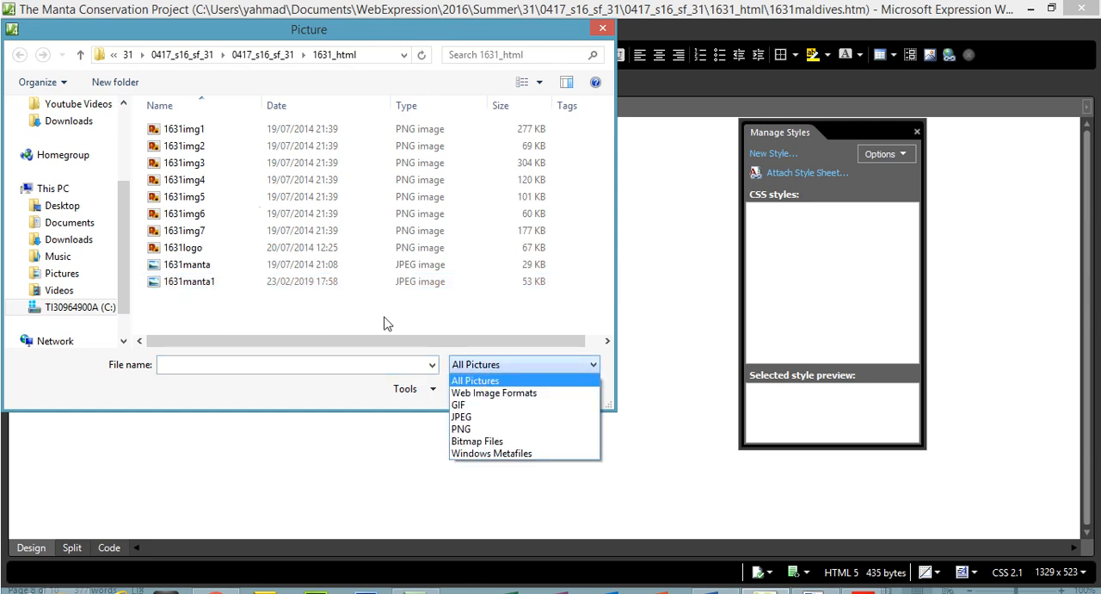
pyautogui.click(465, 84)
pyautogui.moveTo(457, 35); pyautogui.dragTo(551, 103)
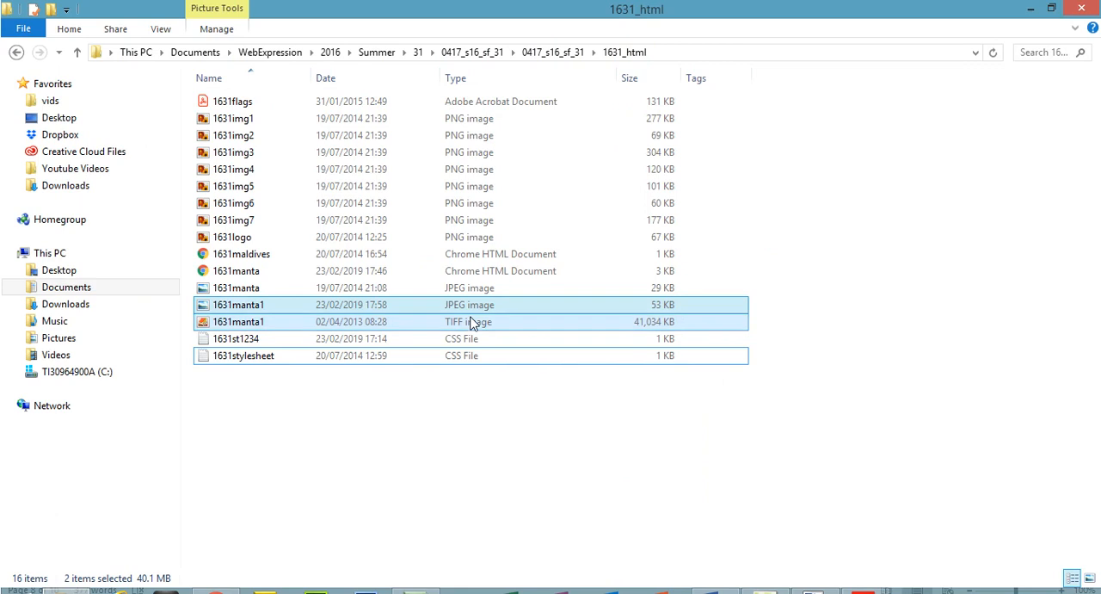
pyautogui.click(1035, 8)
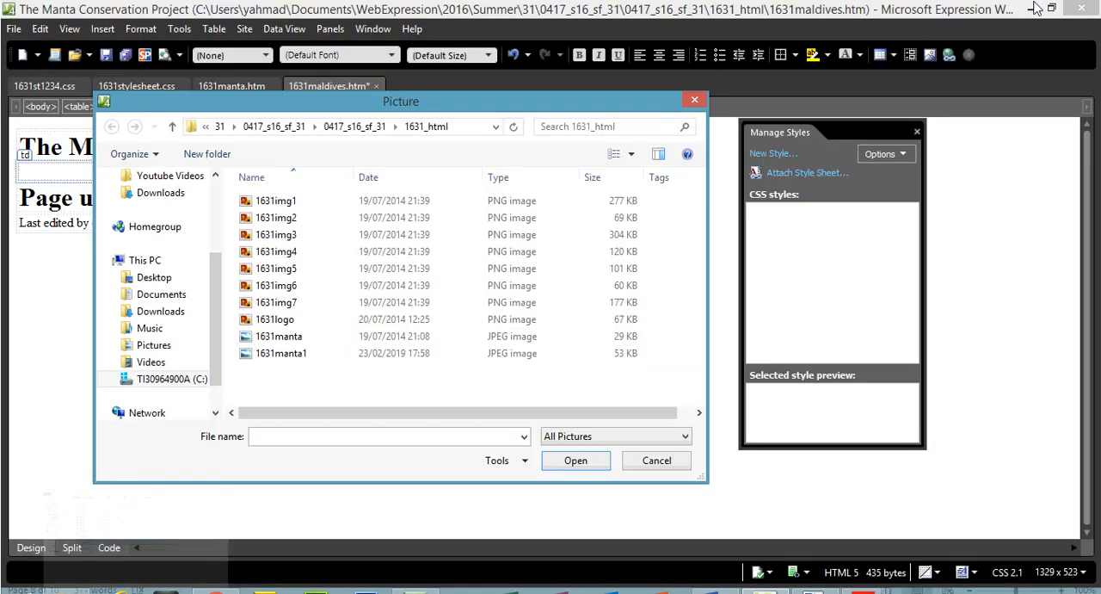
pyautogui.click(295, 355)
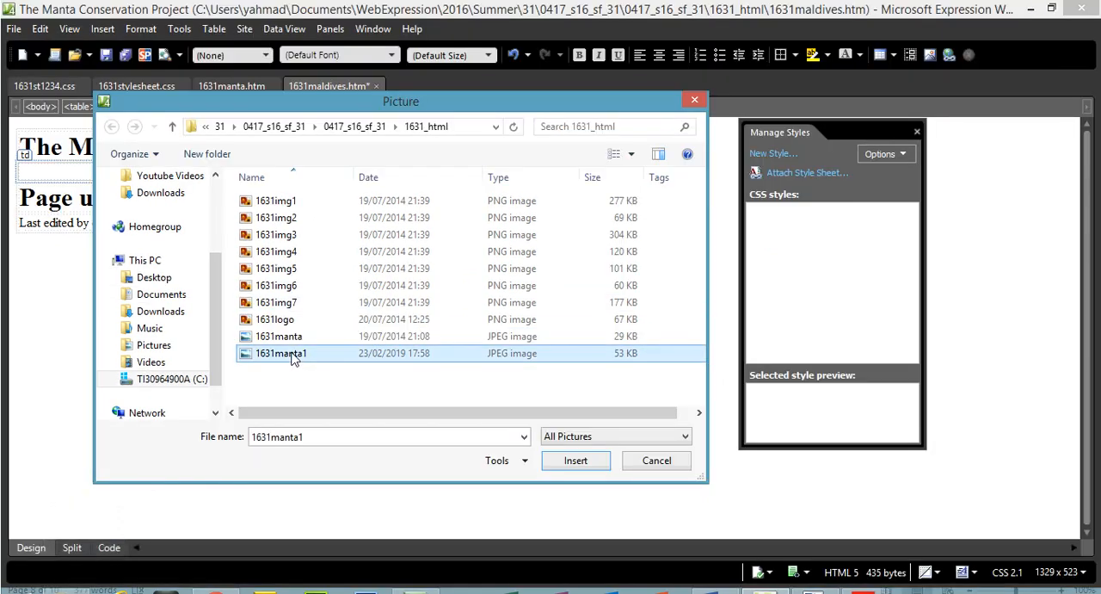
pyautogui.click(574, 461)
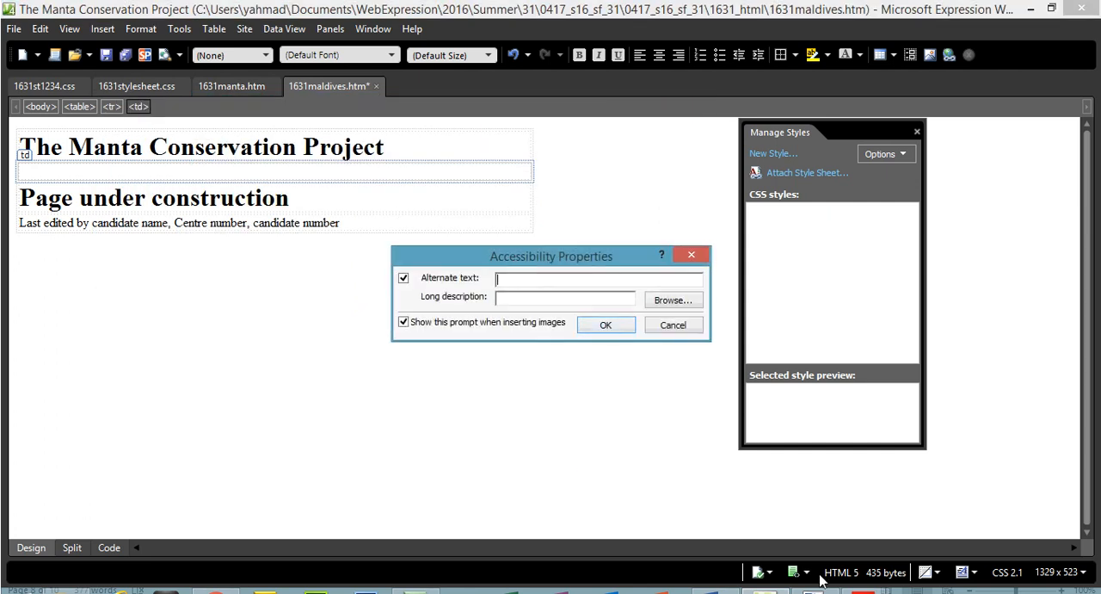
# Check Question 11 in the question paper, then give the inserted picture the alternate text "manta".
pyautogui.moveTo(863, 588)
pyautogui.click(796, 565)
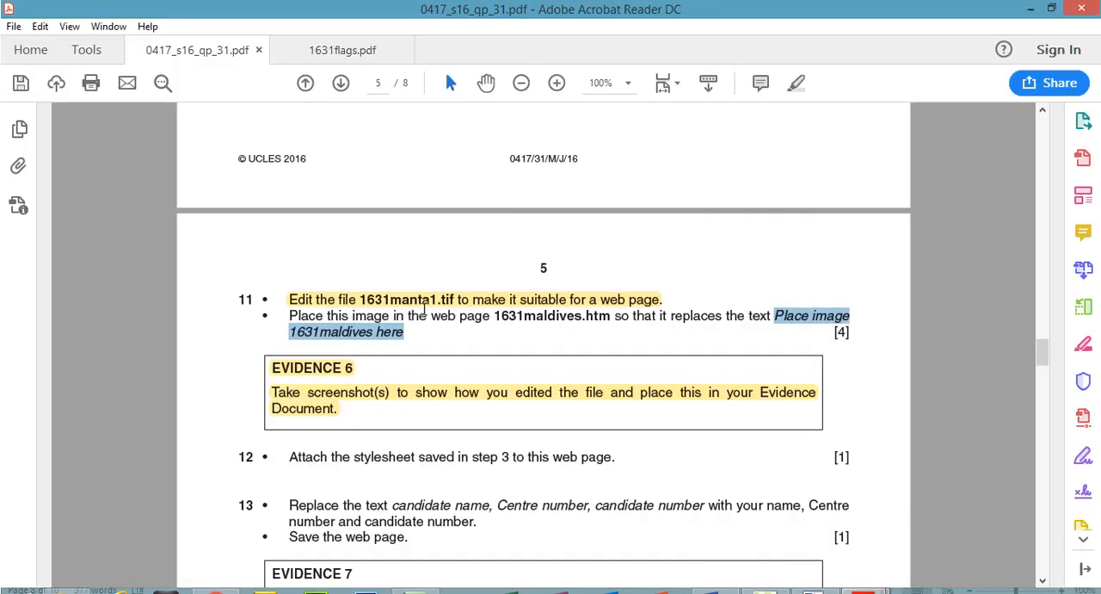
pyautogui.moveTo(863, 588)
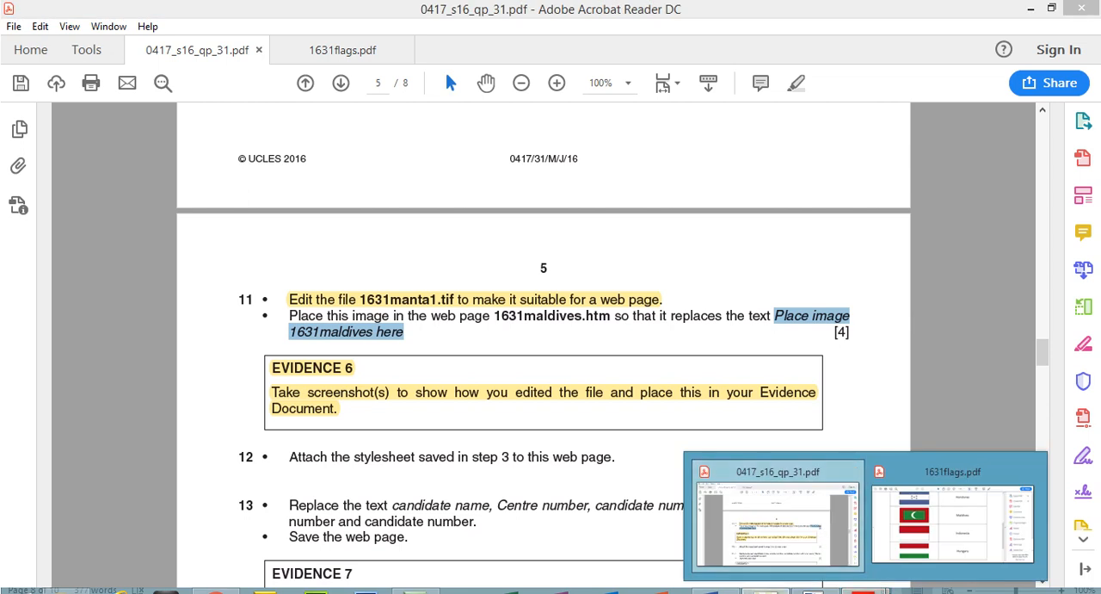
pyautogui.click(814, 589)
pyautogui.write('manta')
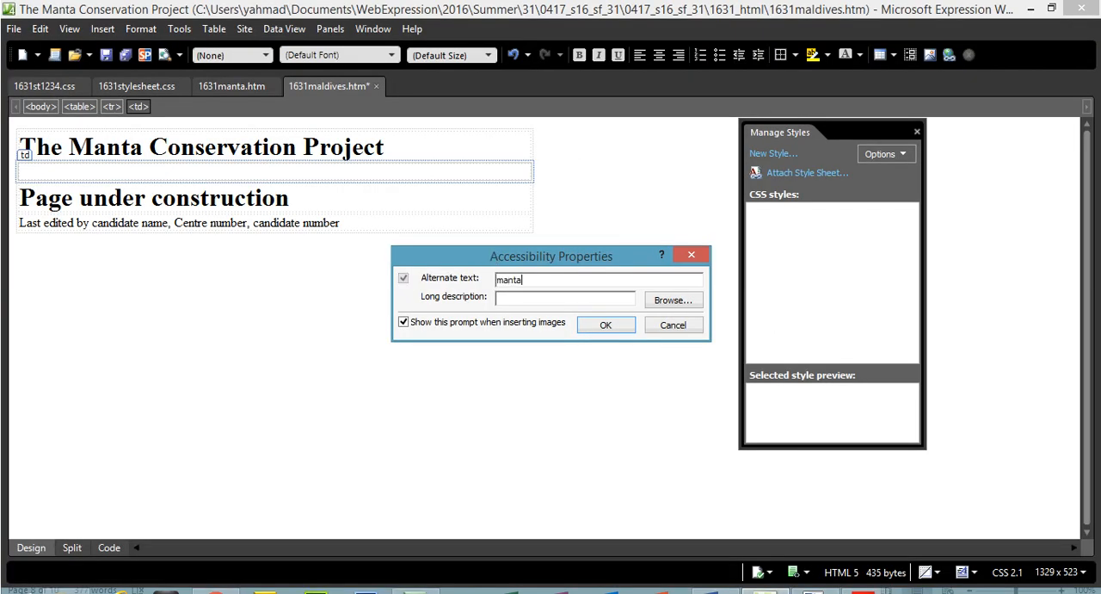
pyautogui.click(609, 325)
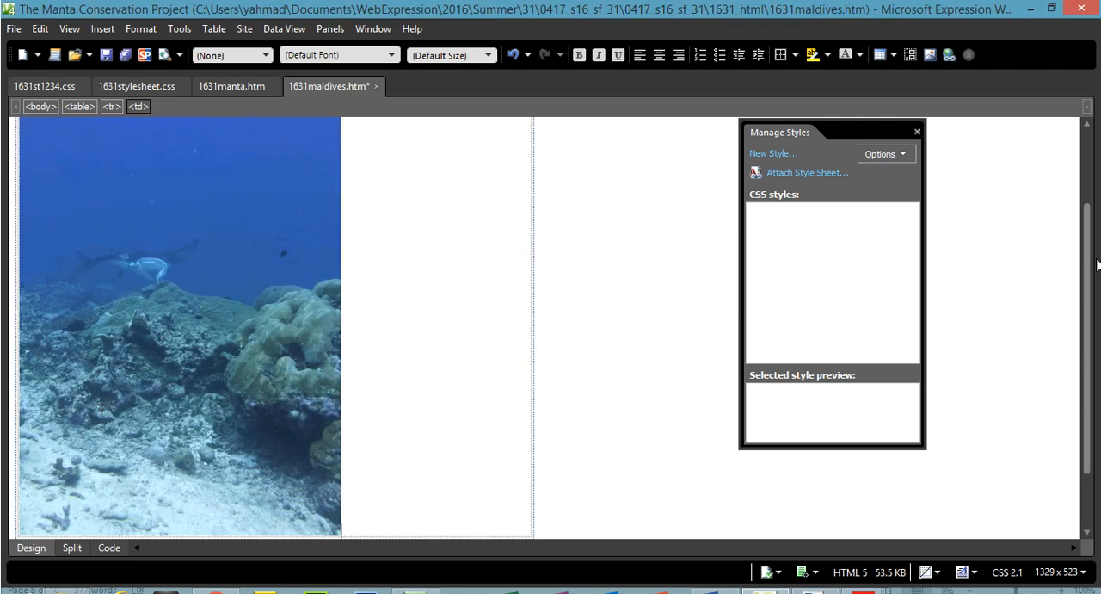
pyautogui.scroll(3, 1097, 264)
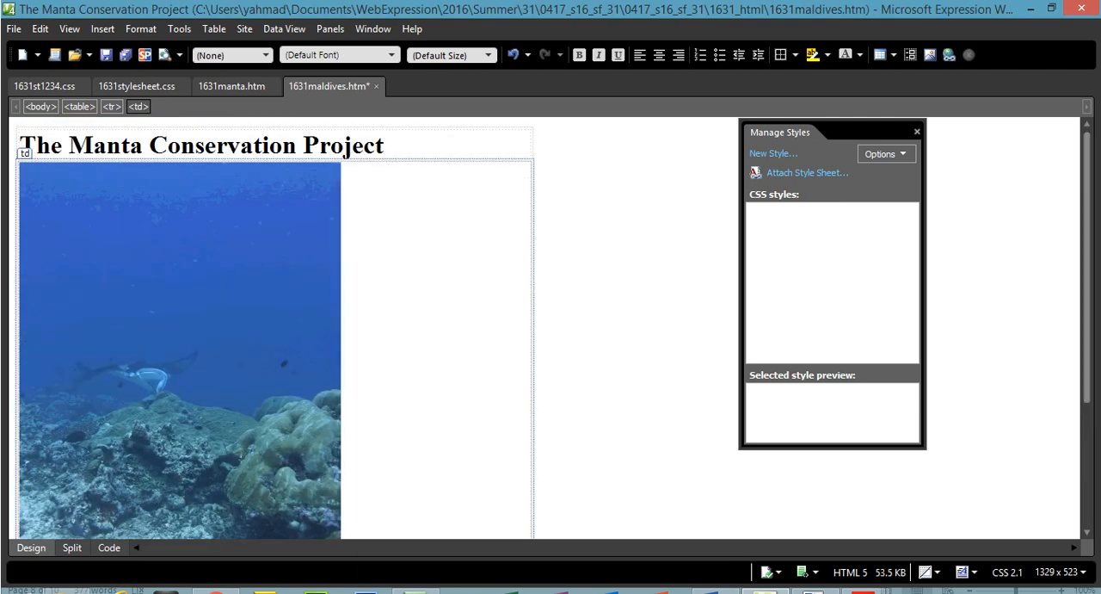
# Switch to the question paper and highlight Question 11's image placement instruction and the Question 12 stylesheet instruction.
pyautogui.moveTo(804, 571)
pyautogui.click(783, 547)
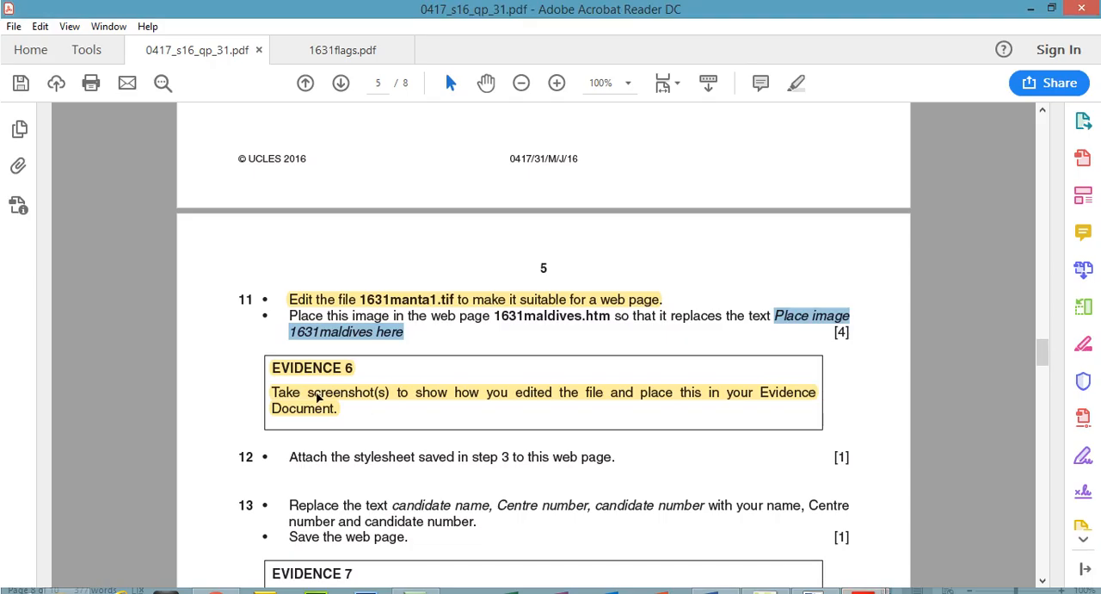
pyautogui.moveTo(286, 315); pyautogui.dragTo(404, 332)
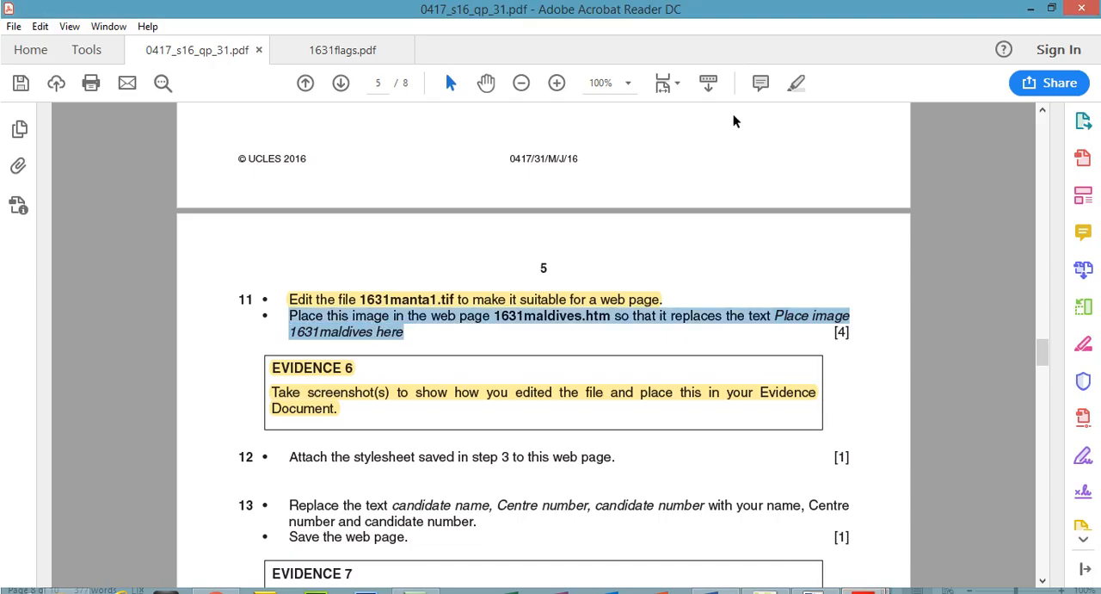
pyautogui.click(794, 86)
pyautogui.moveTo(285, 463); pyautogui.dragTo(616, 455)
pyautogui.click(796, 84)
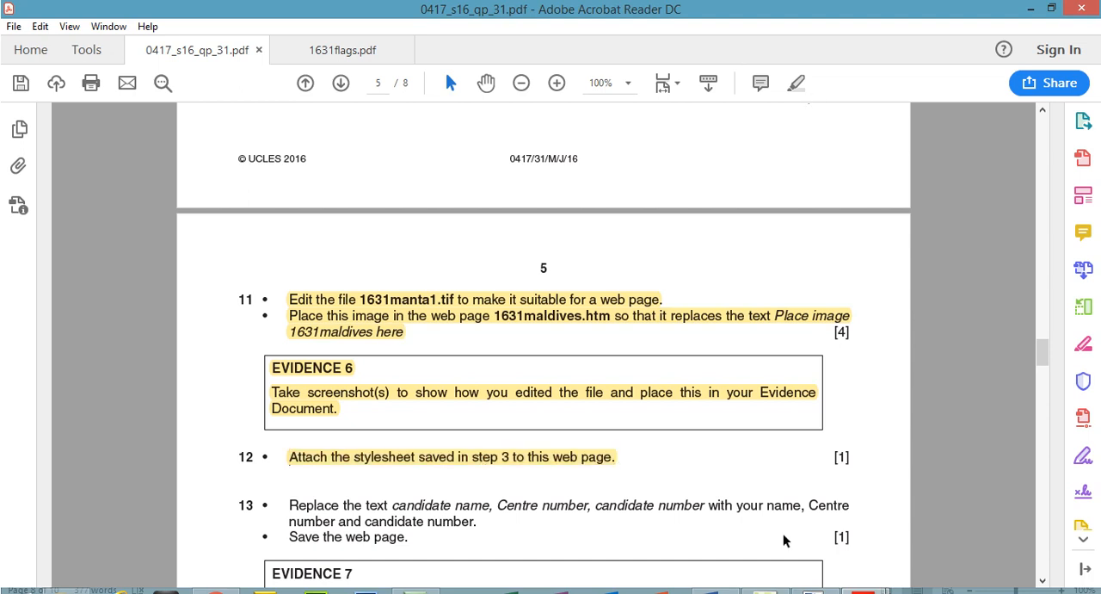
# Return to 1631maldives.htm in Expression Web and attach the 1631st1234 style sheet to the current page as a link.
pyautogui.click(766, 591)
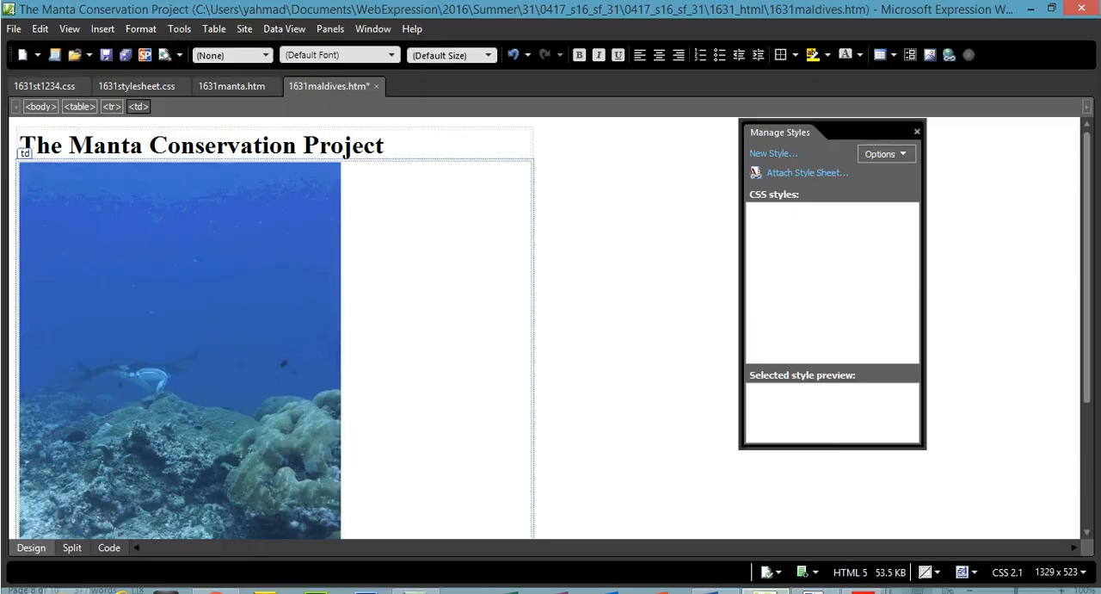
pyautogui.click(787, 159)
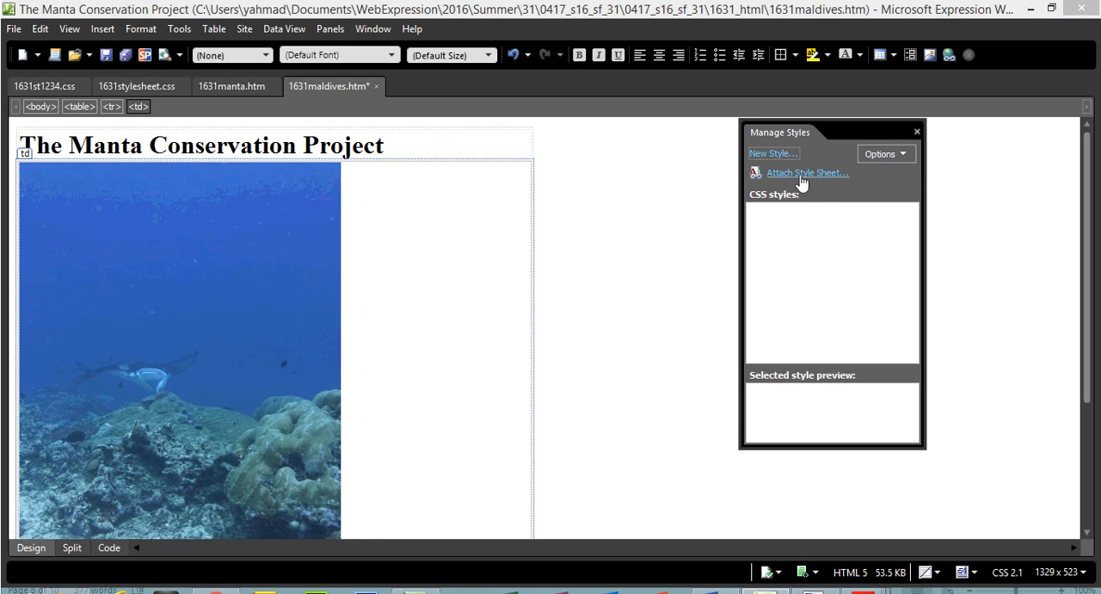
pyautogui.click(800, 174)
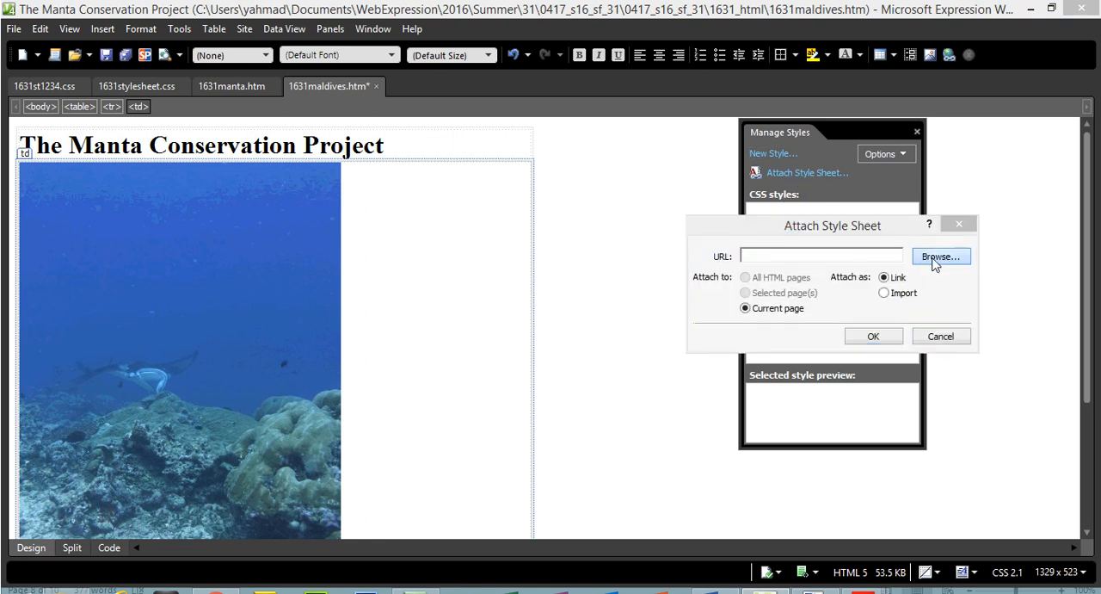
pyautogui.click(936, 258)
pyautogui.click(471, 216)
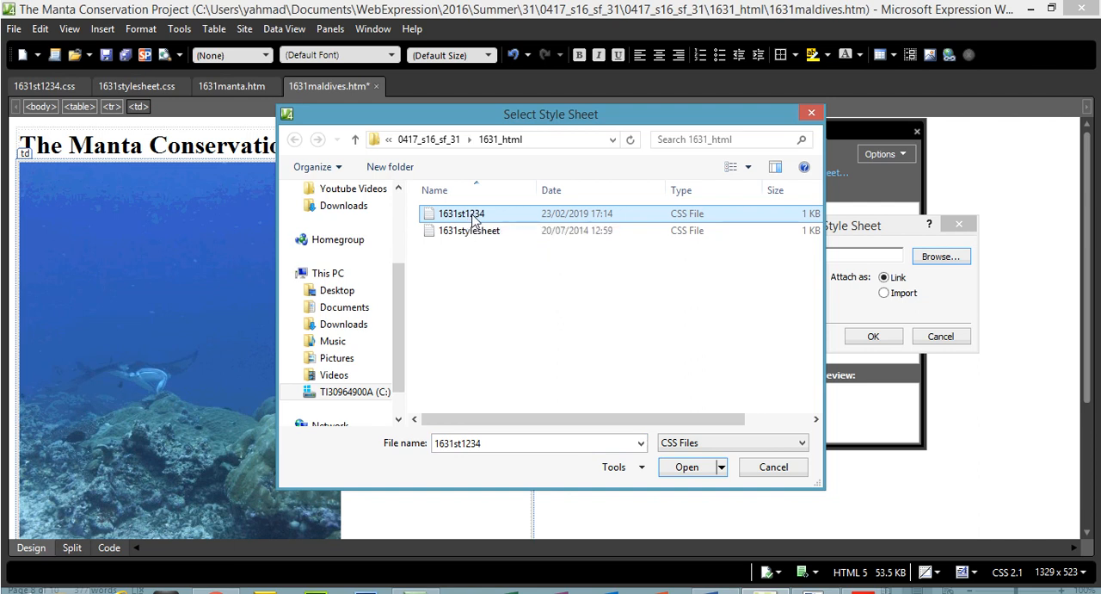
pyautogui.doubleClick(471, 217)
pyautogui.click(872, 337)
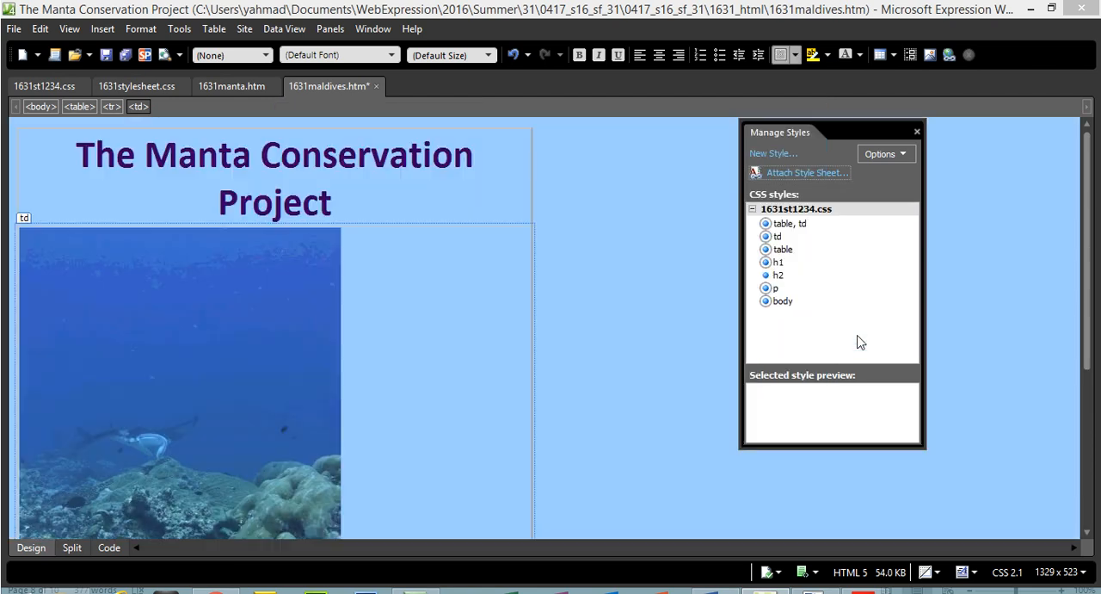
pyautogui.scroll(-5, 1087, 272)
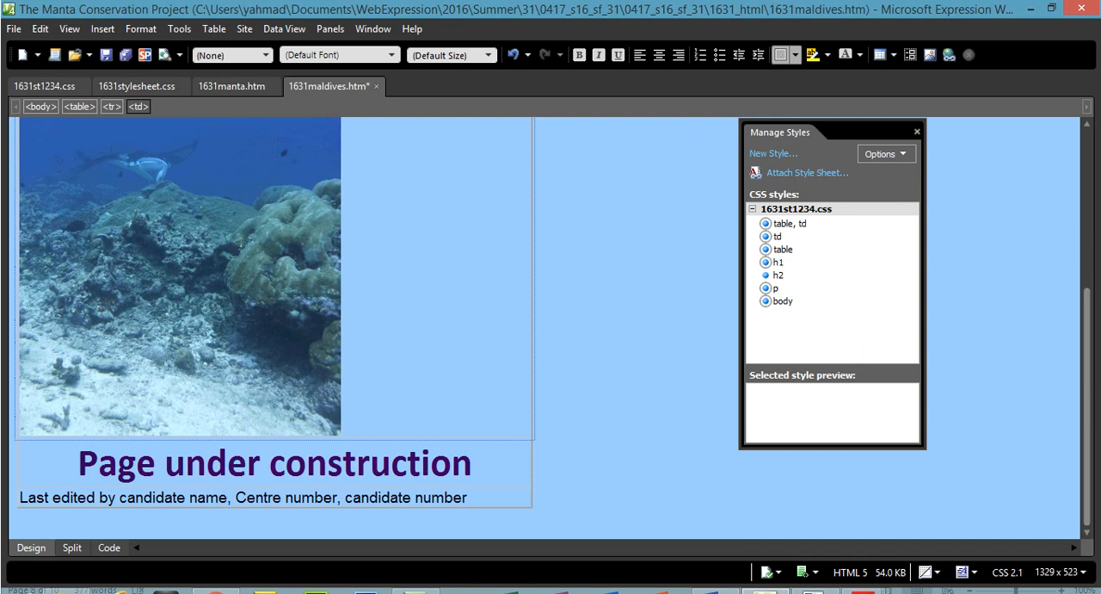
# Switch to the question paper and highlight both instructions of Question 13, from replacing the candidate text to saving the web page.
pyautogui.moveTo(864, 591)
pyautogui.click(781, 524)
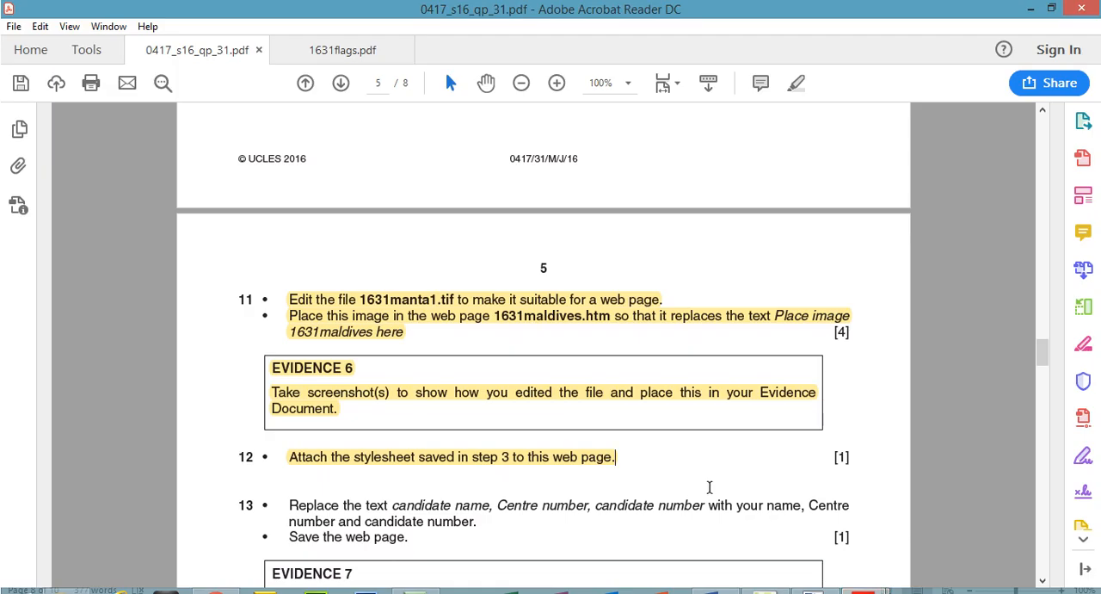
pyautogui.moveTo(290, 509); pyautogui.dragTo(387, 505)
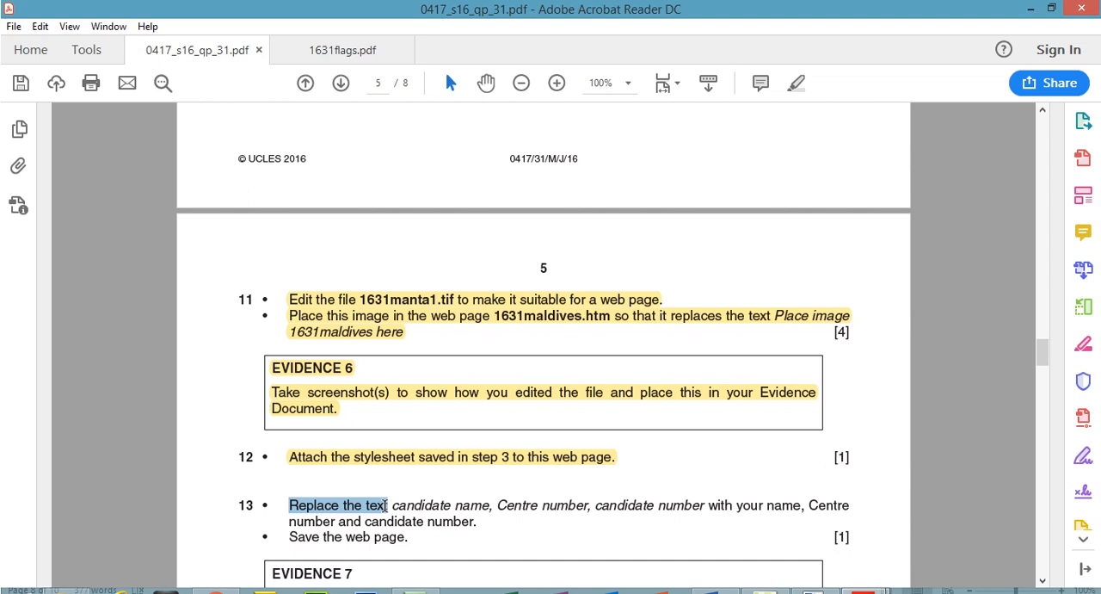
pyautogui.moveTo(387, 505); pyautogui.dragTo(421, 545)
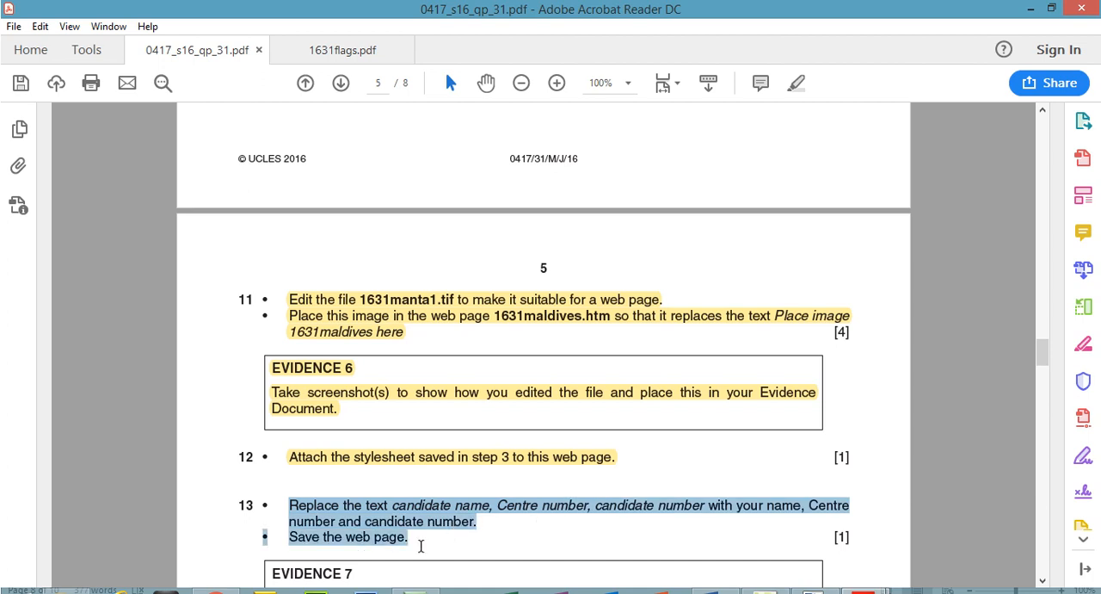
pyautogui.click(796, 83)
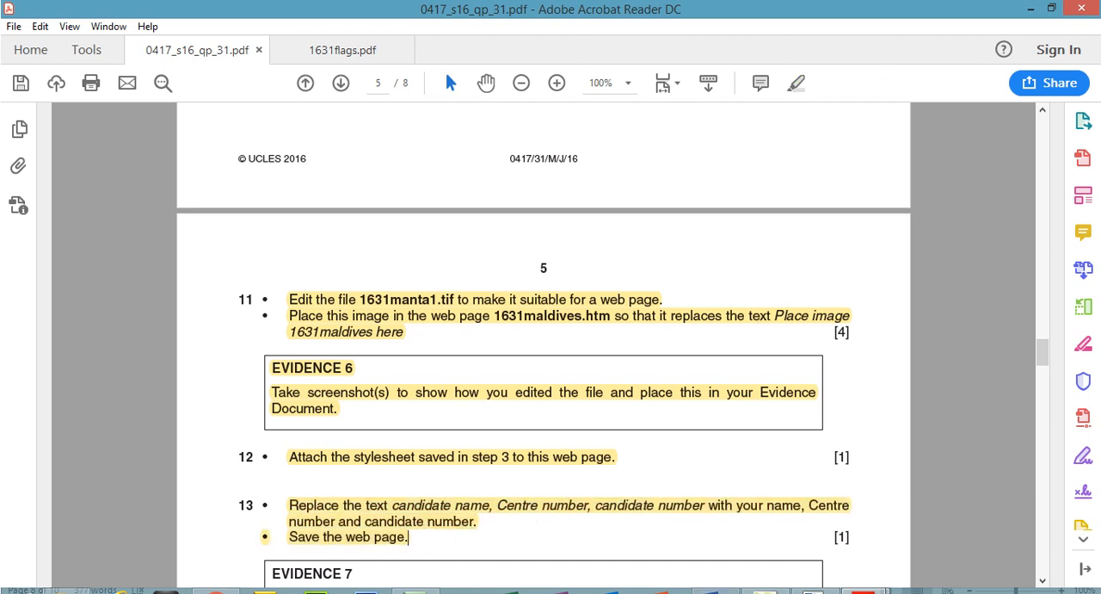
# Return to 1631maldives.htm in Expression Web and replace the candidate name, Centre number and candidate number placeholders with the candidate's own details.
pyautogui.hotkey('alt', 'Tab')
pyautogui.moveTo(121, 499); pyautogui.dragTo(224, 499)
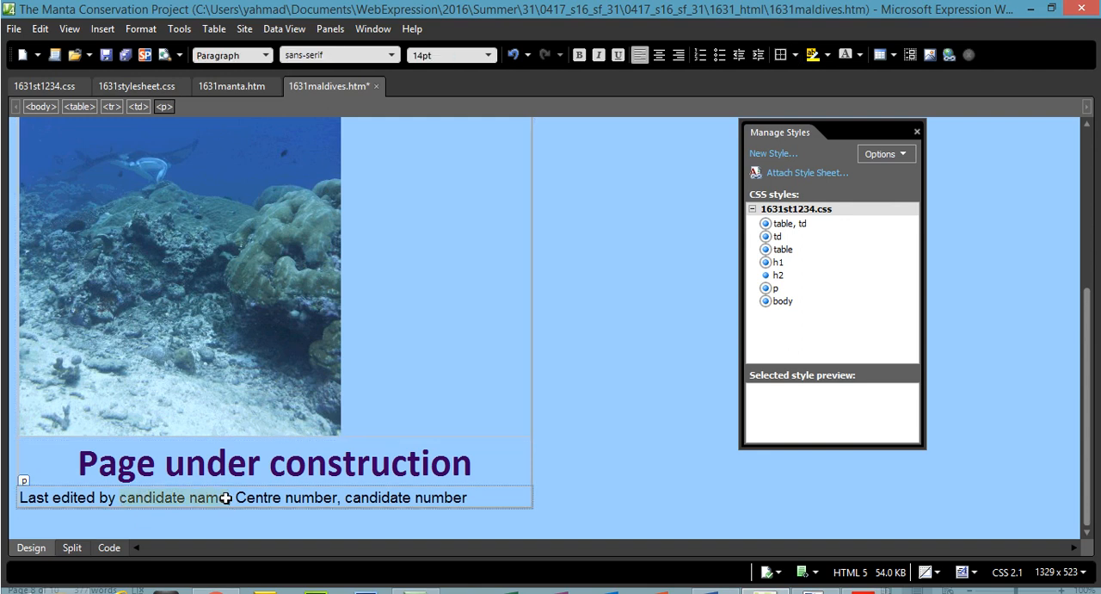
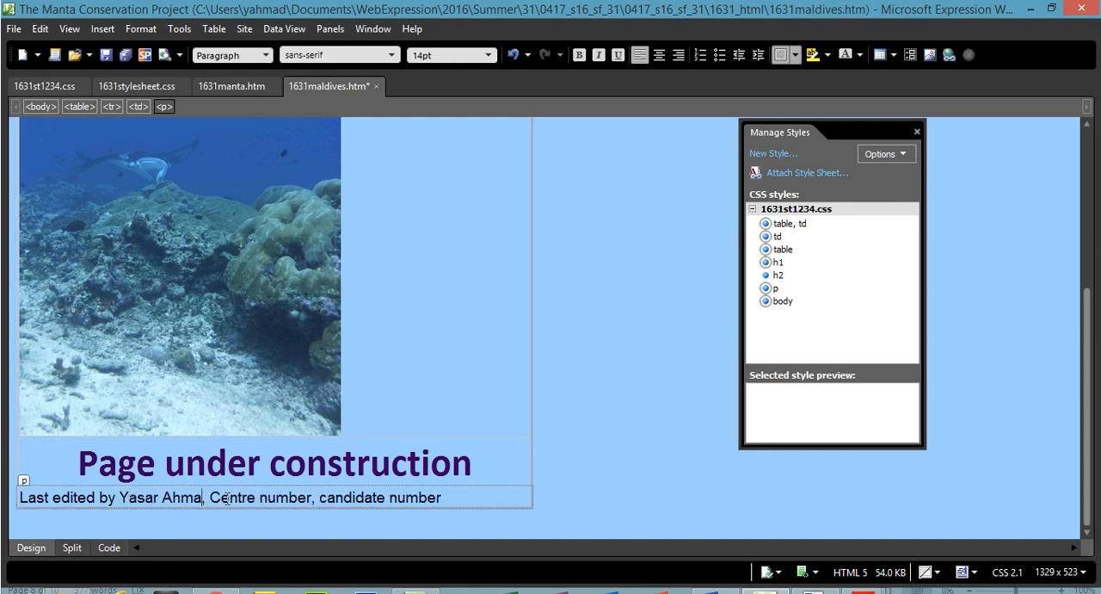
pyautogui.moveTo(220, 498); pyautogui.dragTo(317, 496)
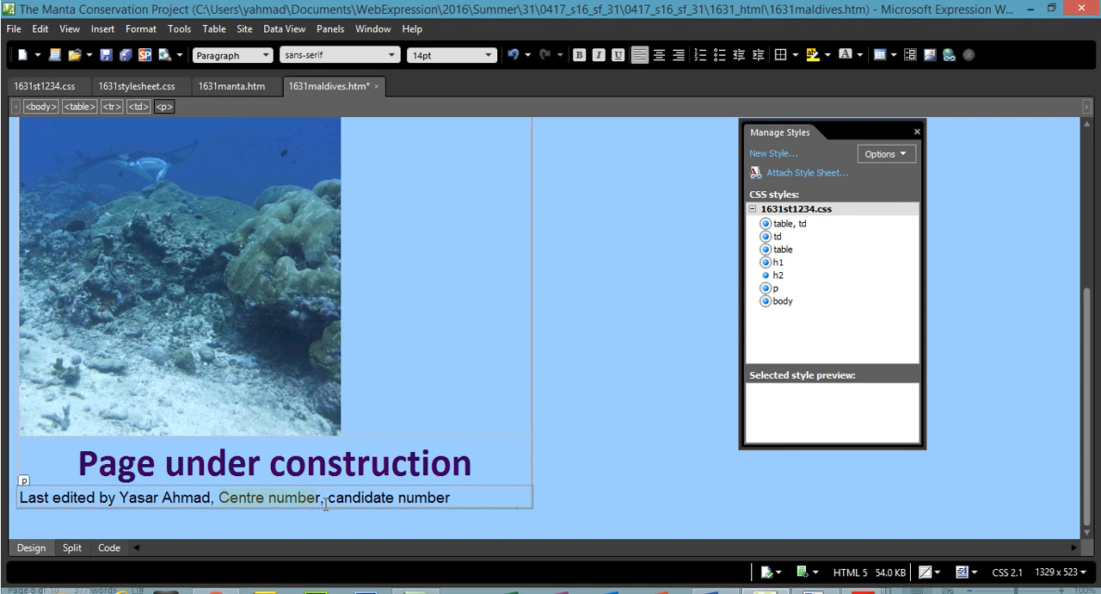
pyautogui.write('5678')
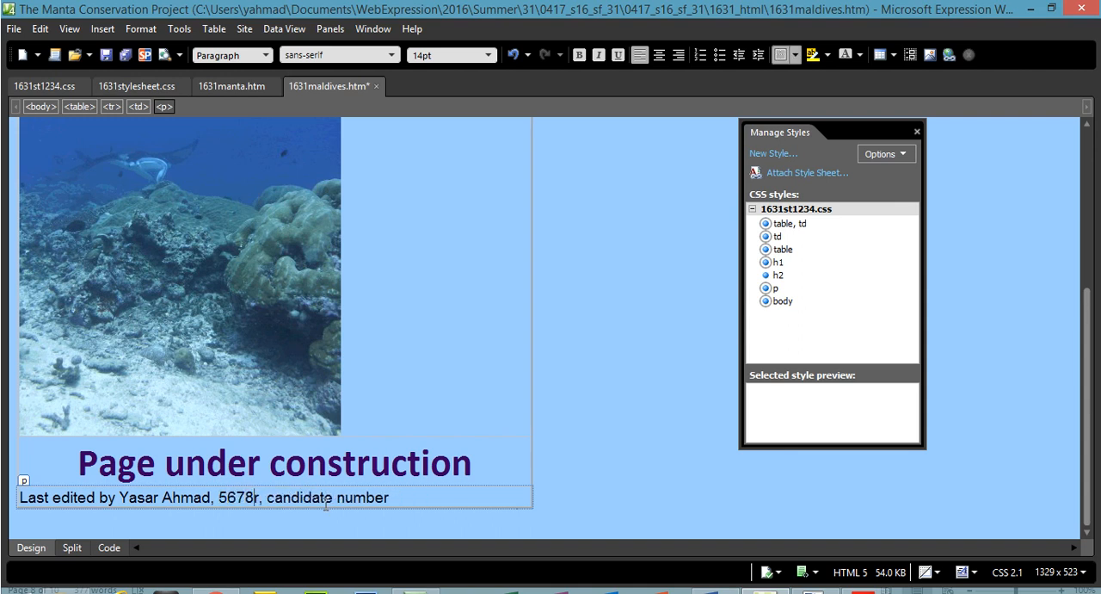
pyautogui.press('Delete')
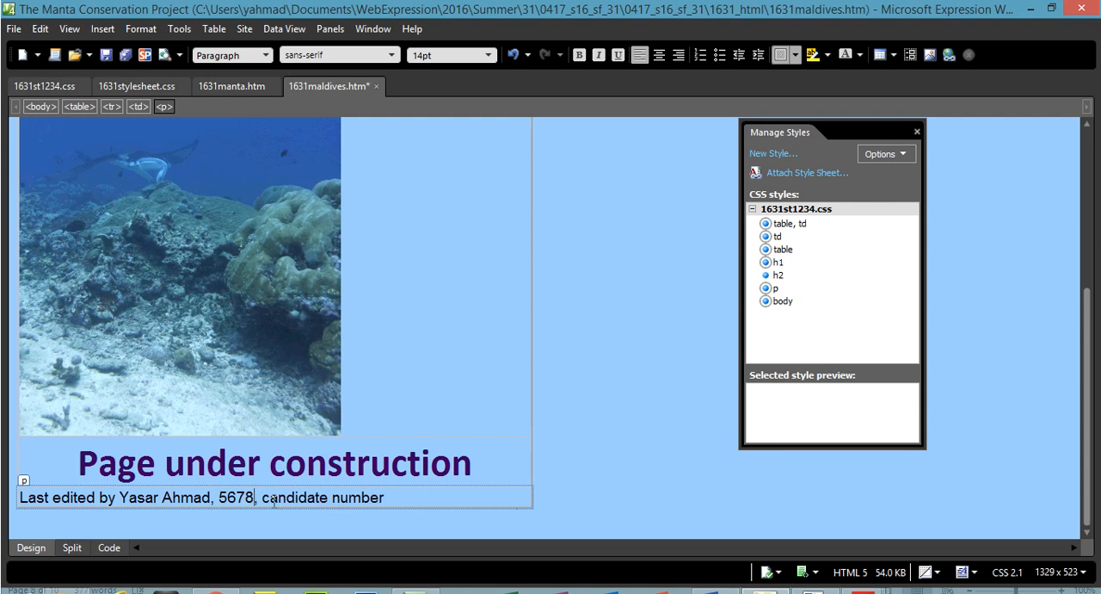
pyautogui.moveTo(272, 497); pyautogui.dragTo(390, 498)
pyautogui.write('1234')
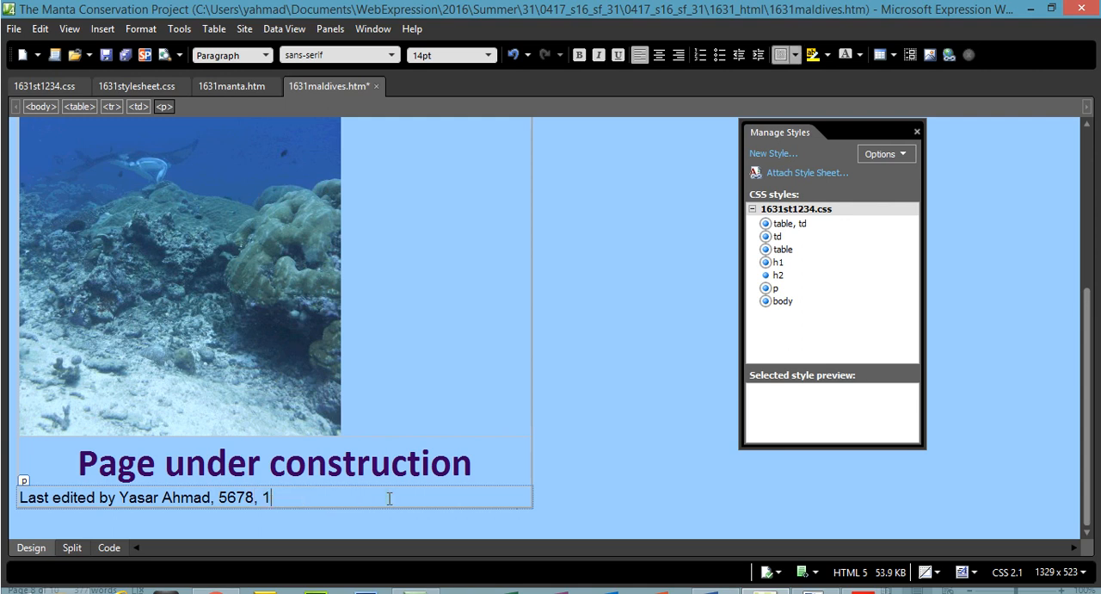
# Switch to the question paper and highlight the Evidence 7 heading and its instruction about displaying the web page in the browser.
pyautogui.moveTo(865, 590)
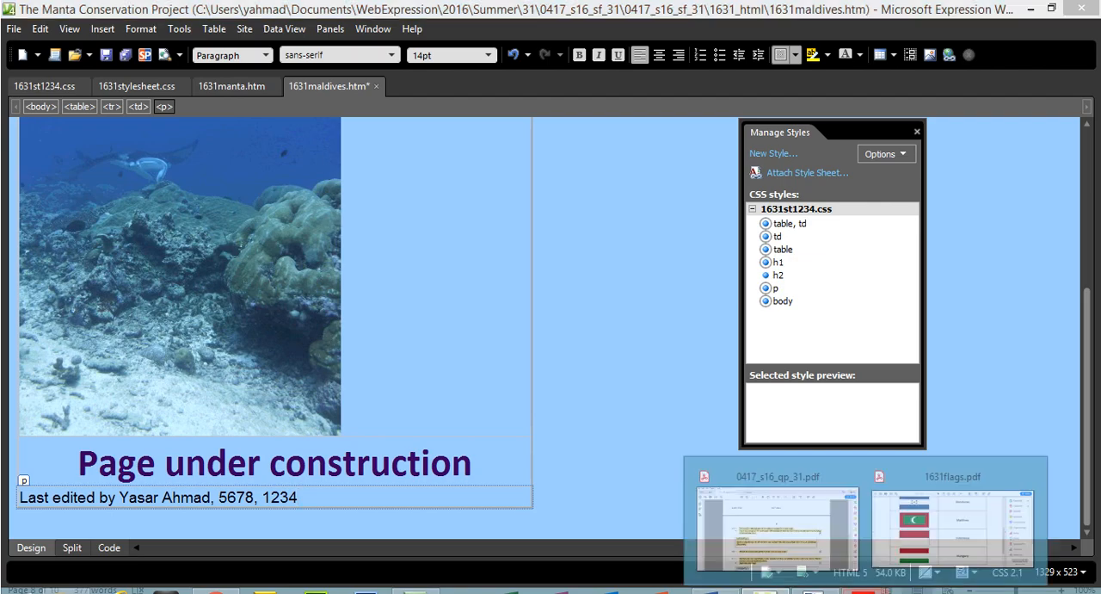
pyautogui.click(779, 526)
pyautogui.scroll(-3, 1043, 355)
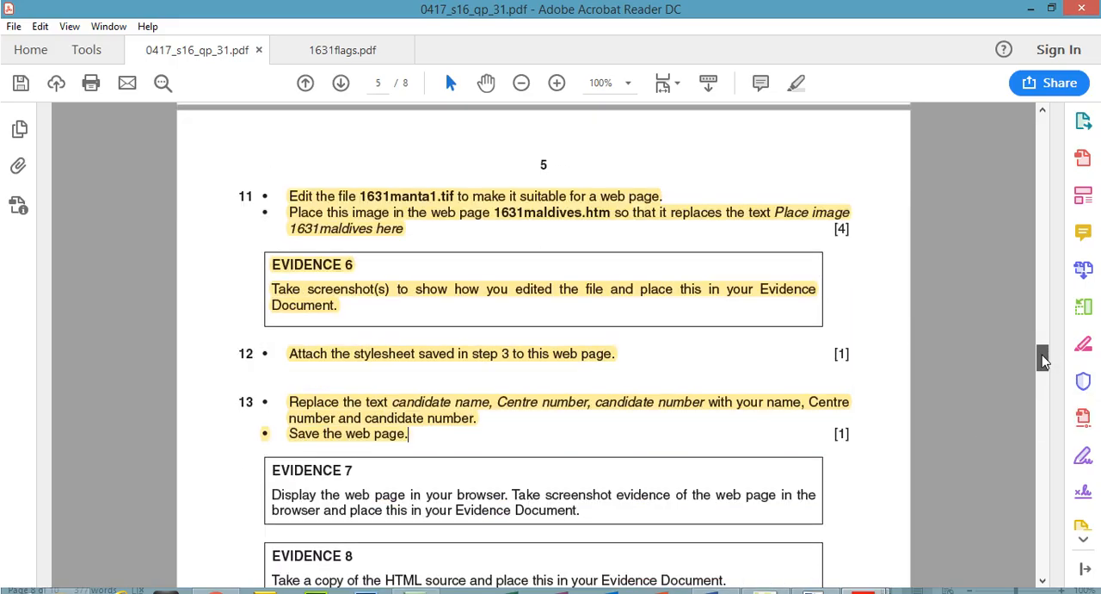
pyautogui.moveTo(279, 383); pyautogui.dragTo(523, 430)
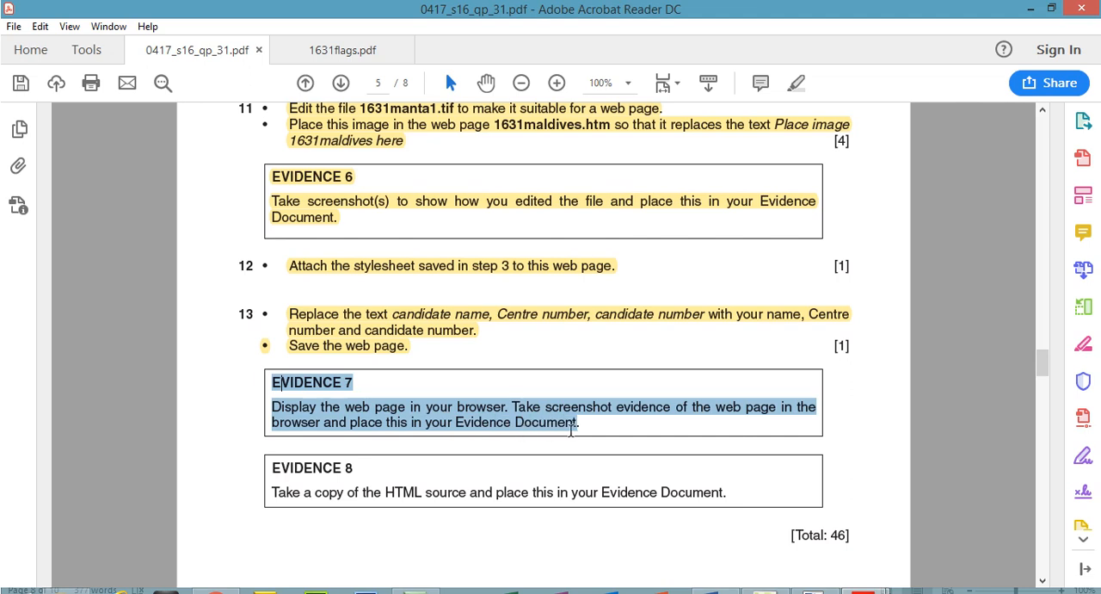
pyautogui.click(797, 84)
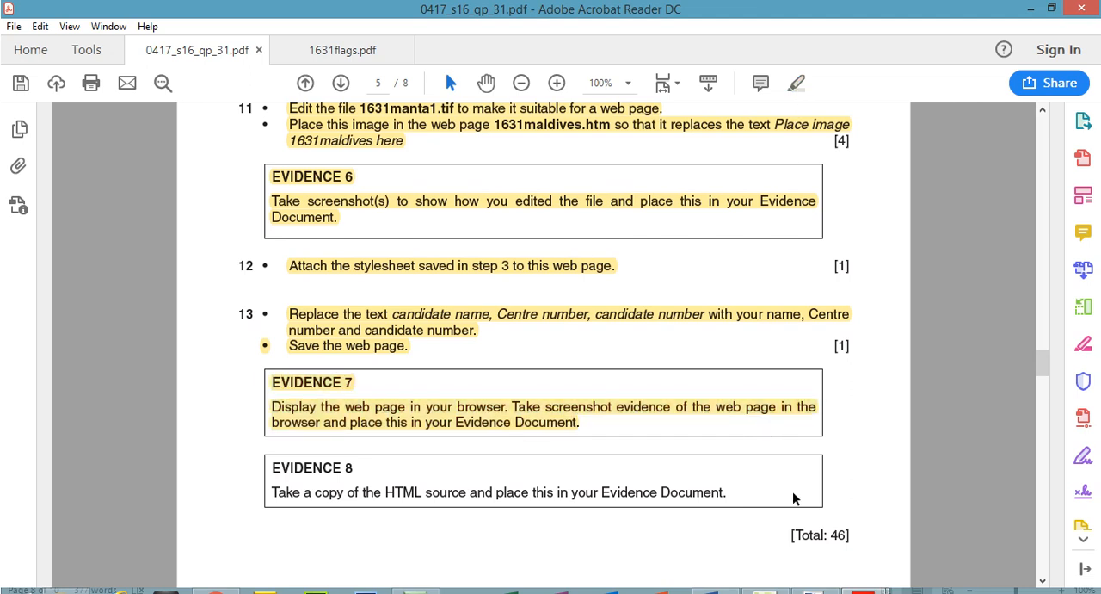
pyautogui.moveTo(1043, 363)
pyautogui.mouseDown()
pyautogui.moveTo(1052, 415)
pyautogui.moveTo(1047, 364)
pyautogui.mouseUp()
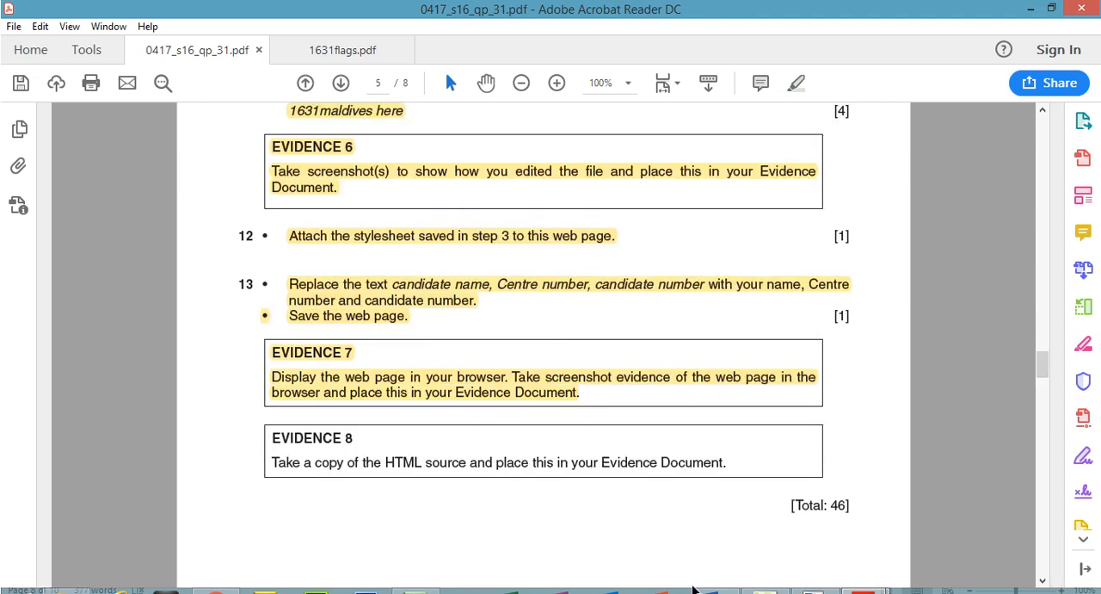
# Return to Expression Web, save 1631maldives.htm and preview it in the Chrome browser.
pyautogui.click(766, 591)
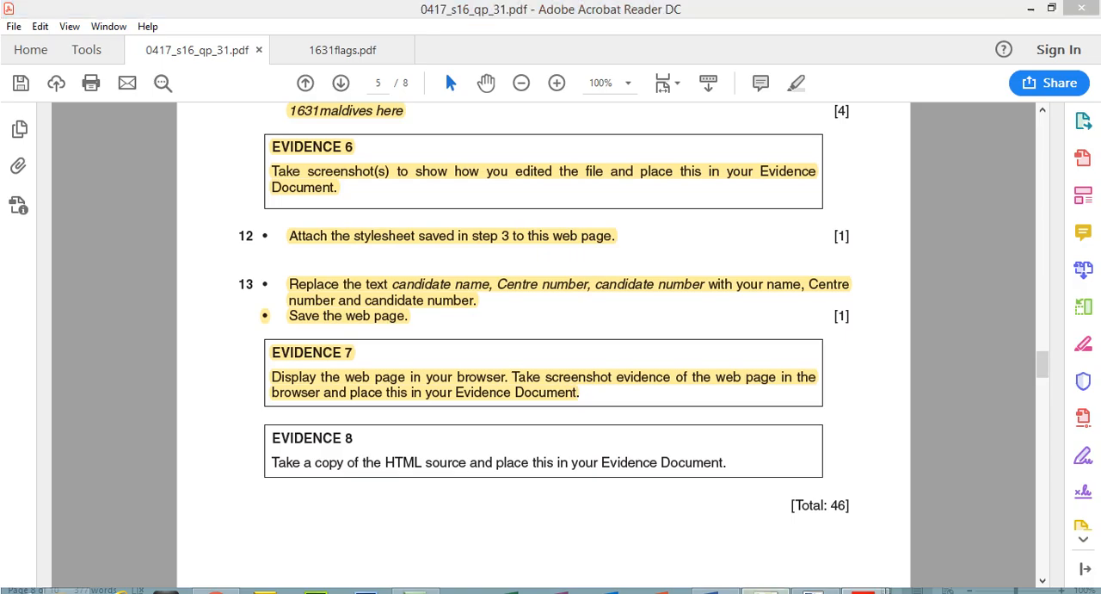
pyautogui.click(9, 30)
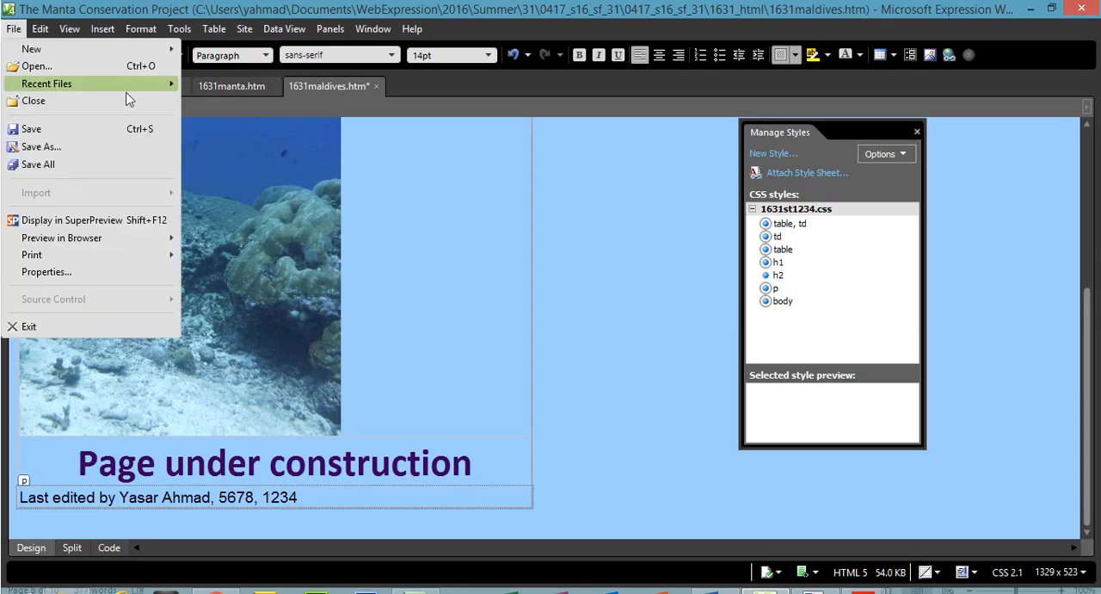
pyautogui.click(46, 129)
pyautogui.click(14, 28)
pyautogui.moveTo(164, 240)
pyautogui.click(217, 243)
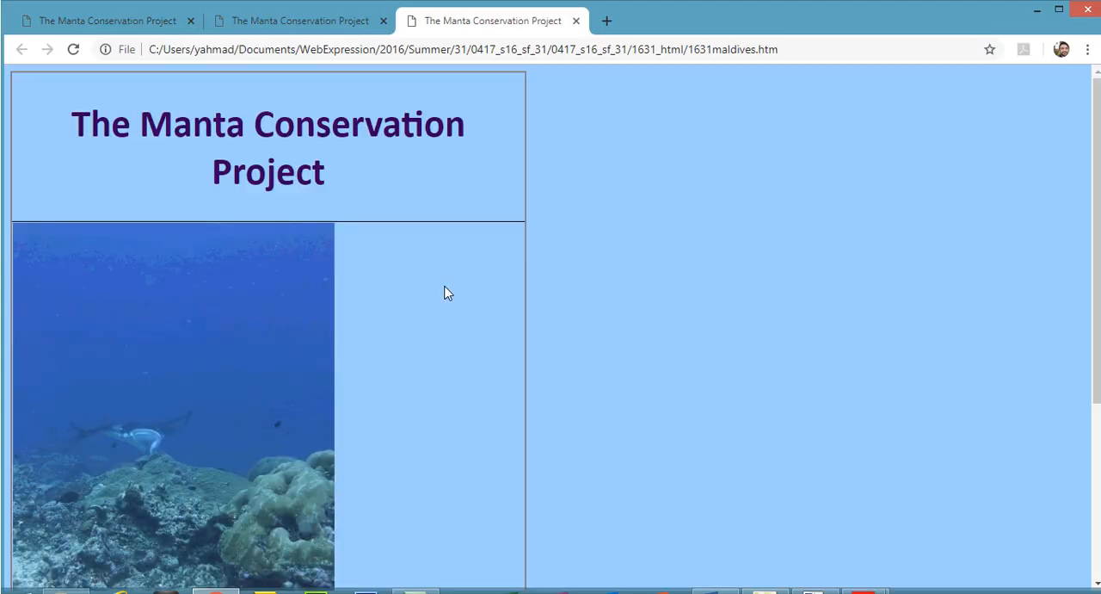
# Reduce the browser zoom to 50% to fit the whole 1631maldives.htm page on screen for the screenshot.
pyautogui.click(1087, 50)
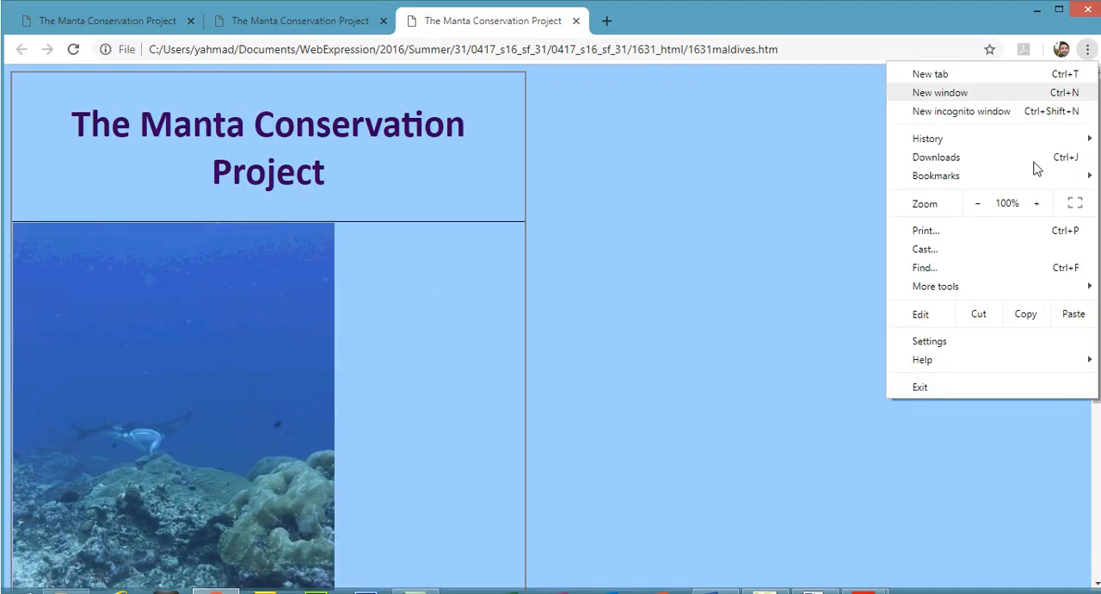
pyautogui.click(981, 203)
pyautogui.click(981, 203)
pyautogui.click(981, 203)
pyautogui.click(981, 203)
pyautogui.click(981, 204)
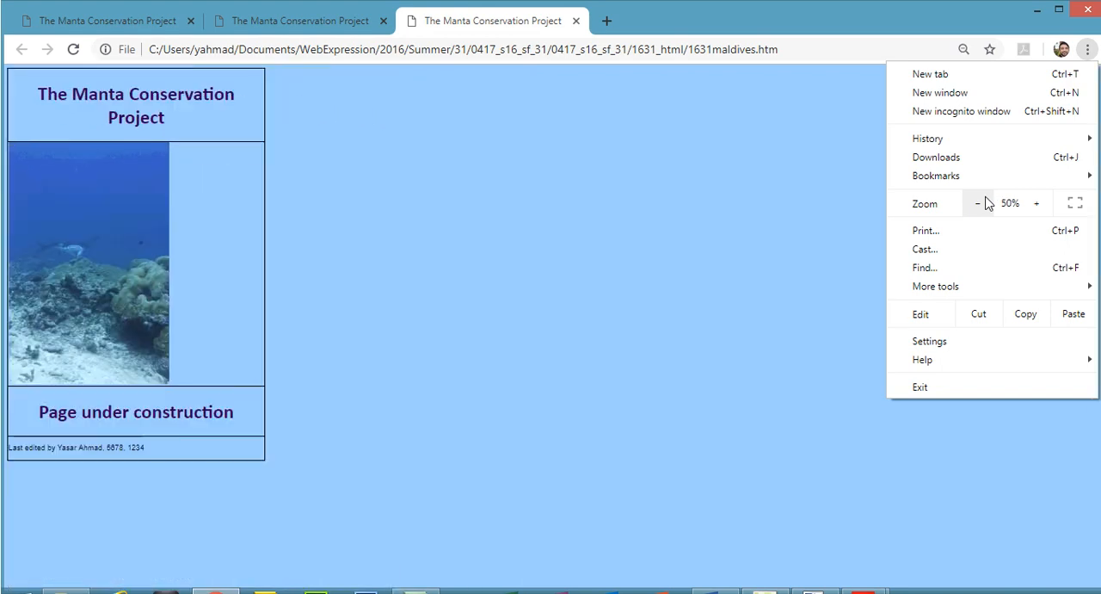
pyautogui.click(631, 274)
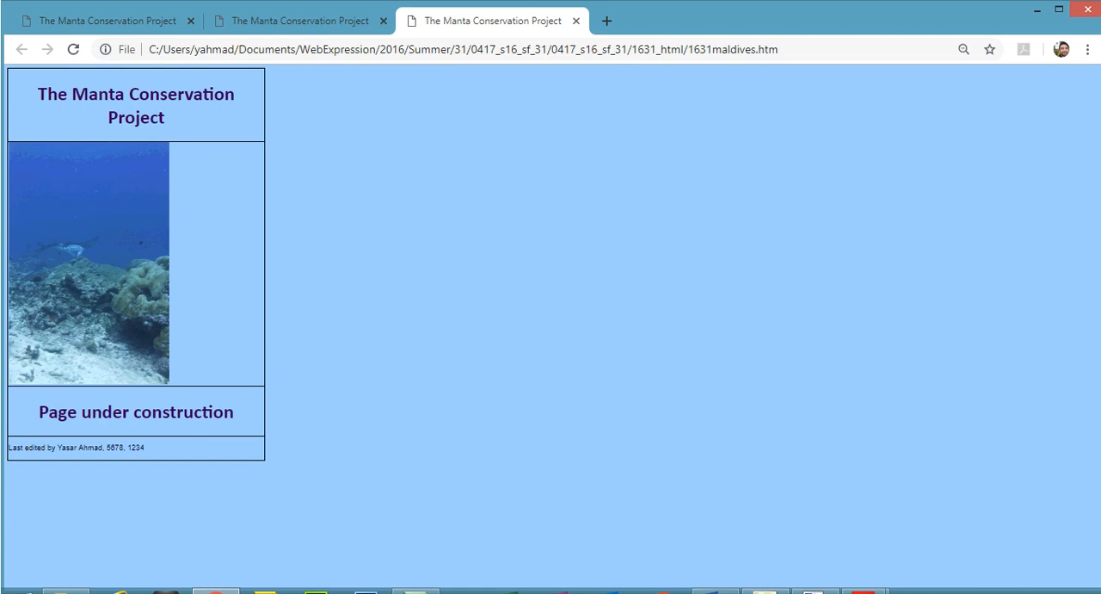
# Switch to 1631evidence1234 in Word, check the question number in the question paper, and paste the browser screenshot under the Question 13 heading.
pyautogui.click(727, 590)
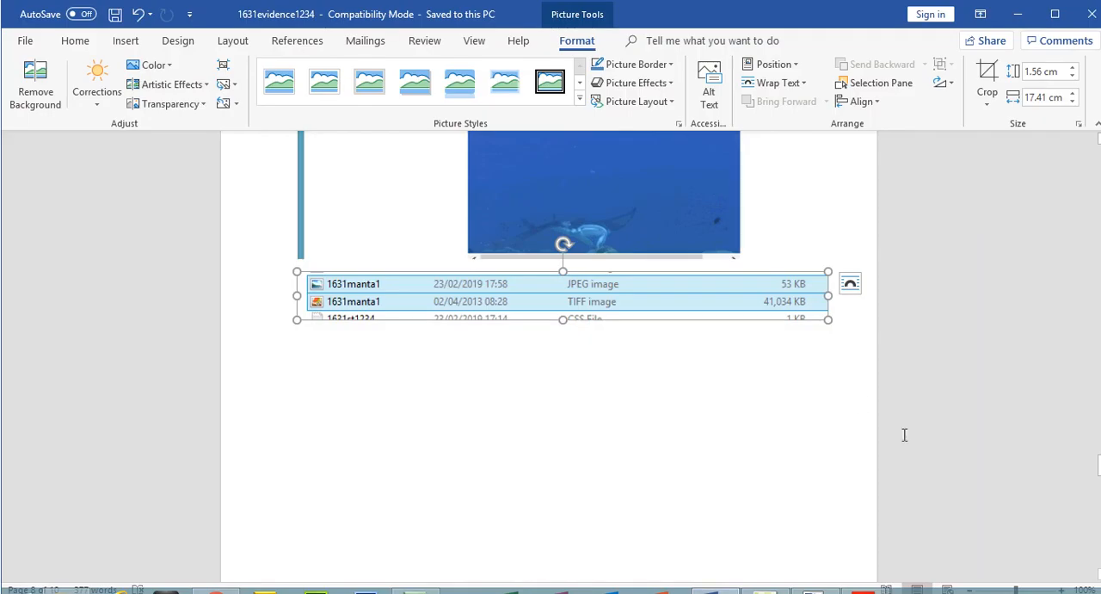
pyautogui.scroll(-5, 597, 317)
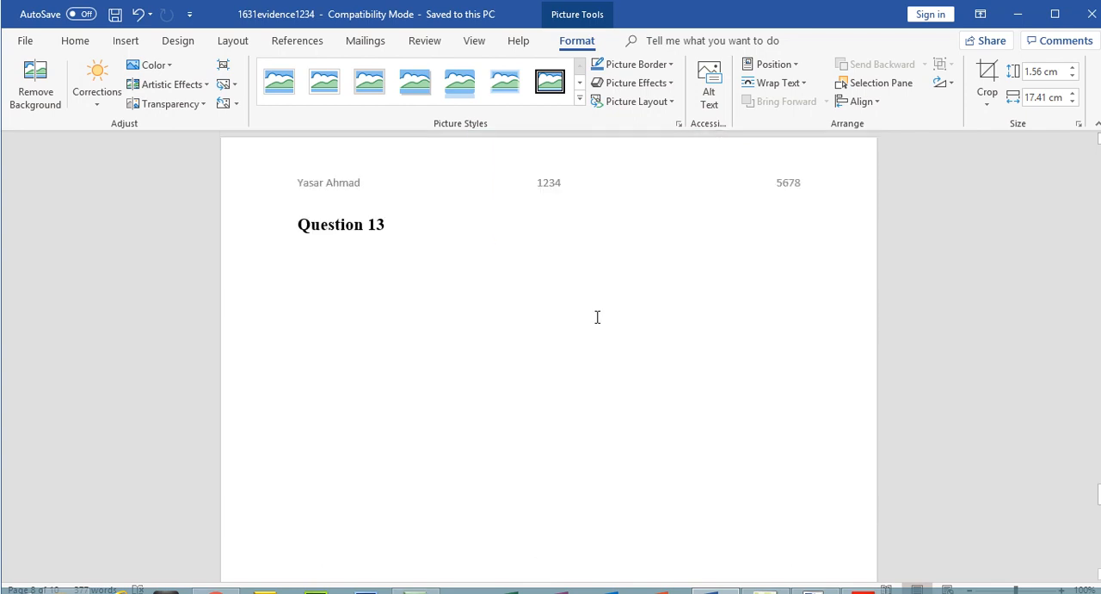
pyautogui.moveTo(862, 590)
pyautogui.click(775, 516)
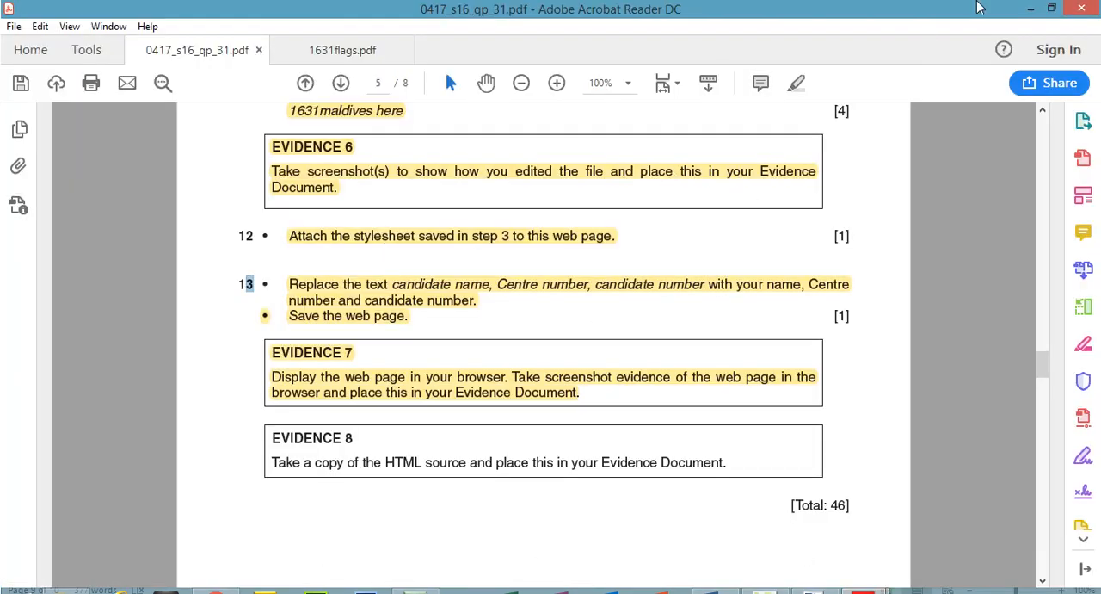
pyautogui.click(1030, 9)
pyautogui.click(560, 349)
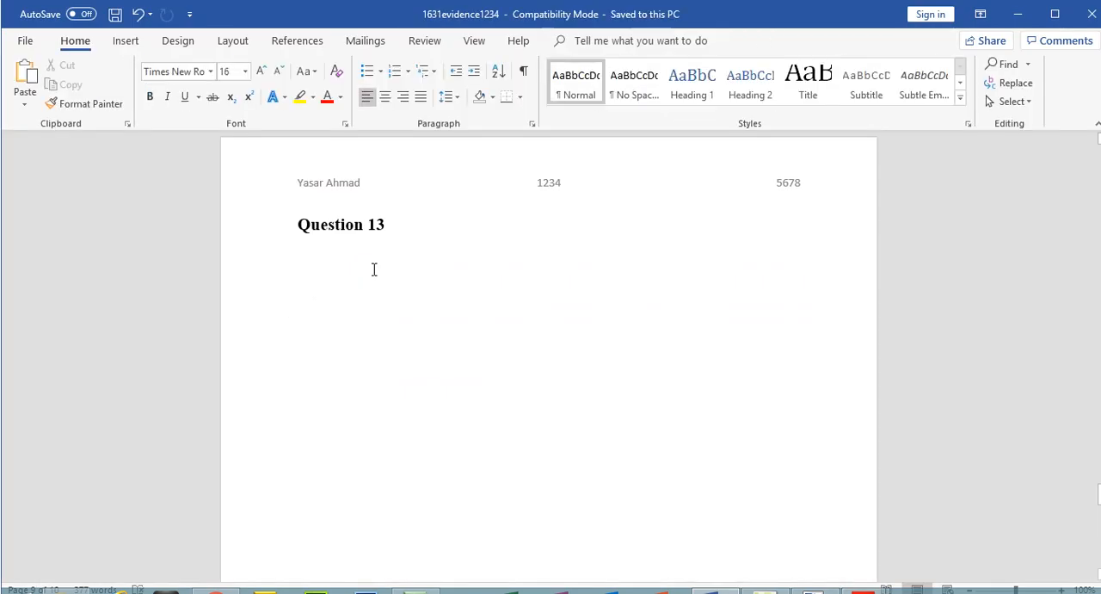
pyautogui.hotkey('ctrl', 'v')
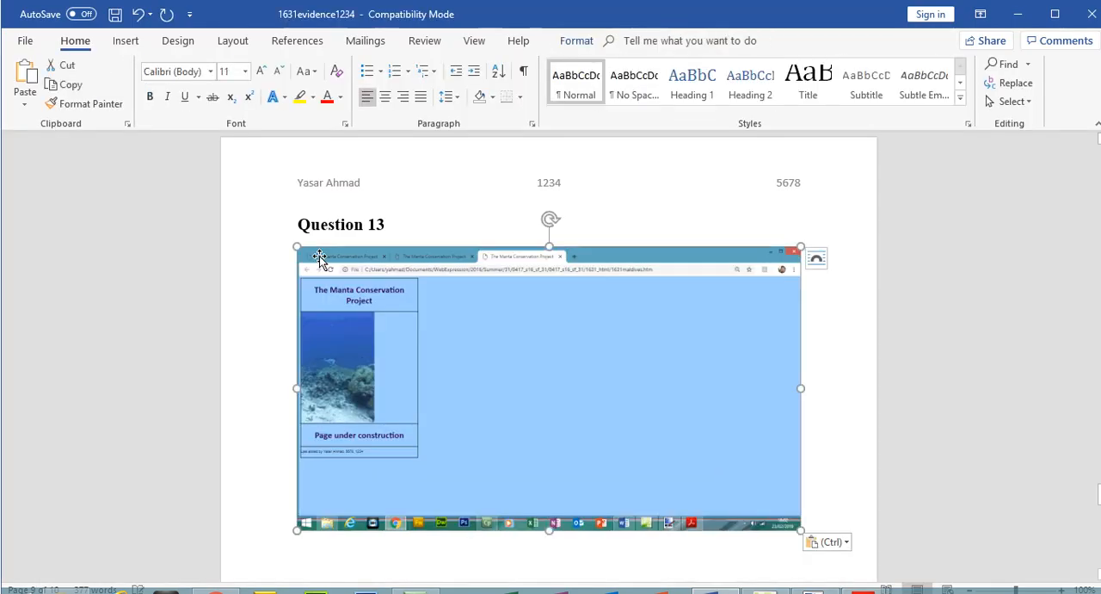
# Crop the pasted screenshot to the web page area and enlarge it to 17.66 cm high by 16.54 cm wide.
pyautogui.doubleClick(320, 256)
pyautogui.click(988, 73)
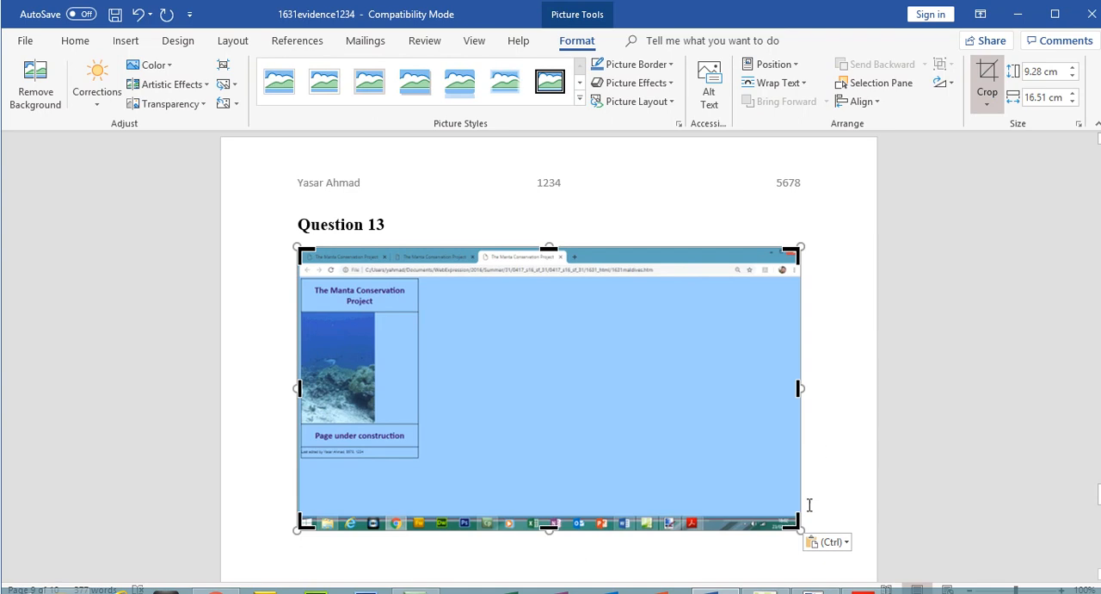
pyautogui.moveTo(800, 528); pyautogui.dragTo(499, 462)
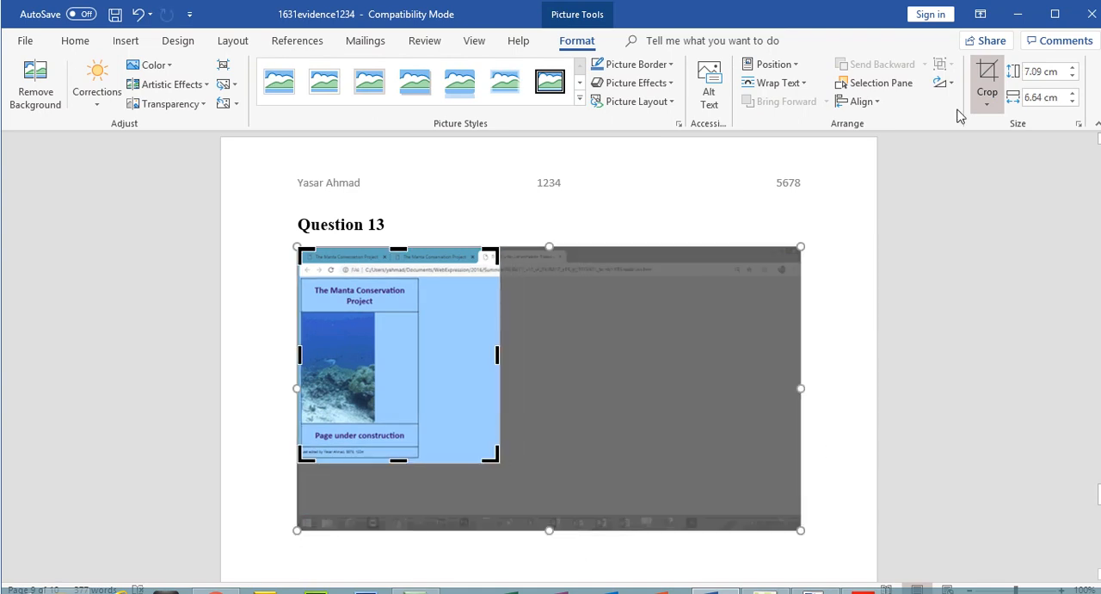
pyautogui.click(988, 73)
pyautogui.moveTo(503, 459); pyautogui.dragTo(801, 523)
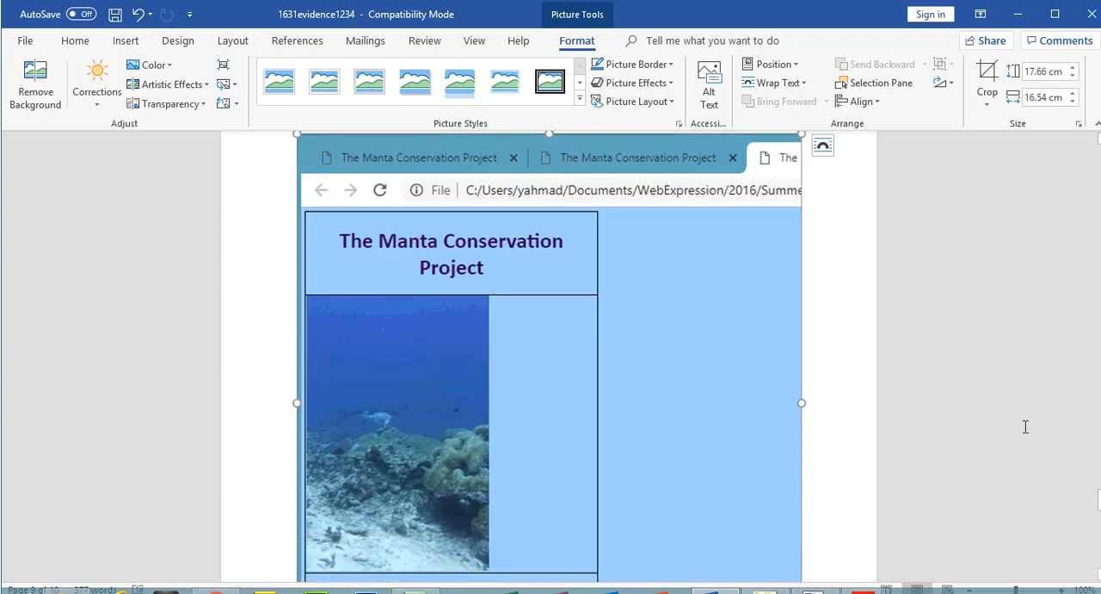
# Switch to the question paper and highlight the Evidence 8 heading and its instruction about copying the HTML source.
pyautogui.moveTo(865, 590)
pyautogui.click(799, 545)
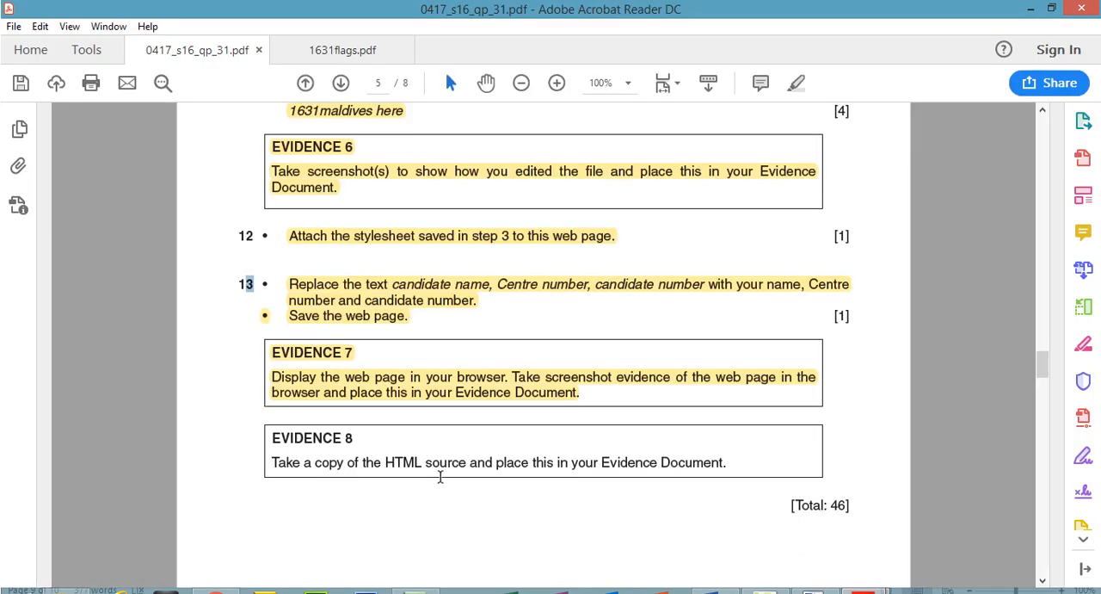
pyautogui.moveTo(271, 433); pyautogui.dragTo(730, 468)
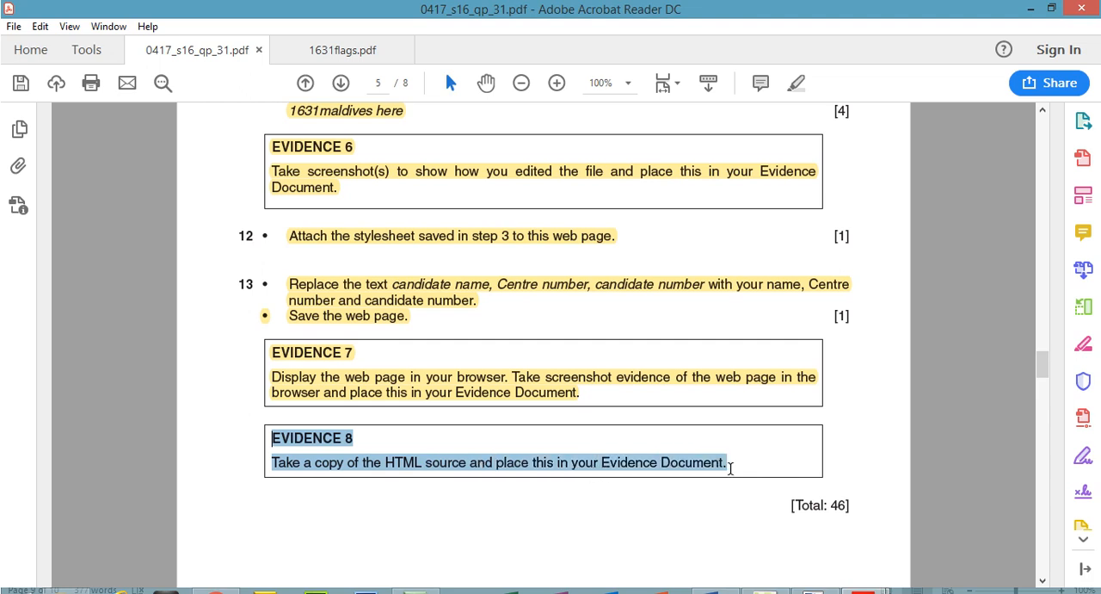
pyautogui.click(799, 83)
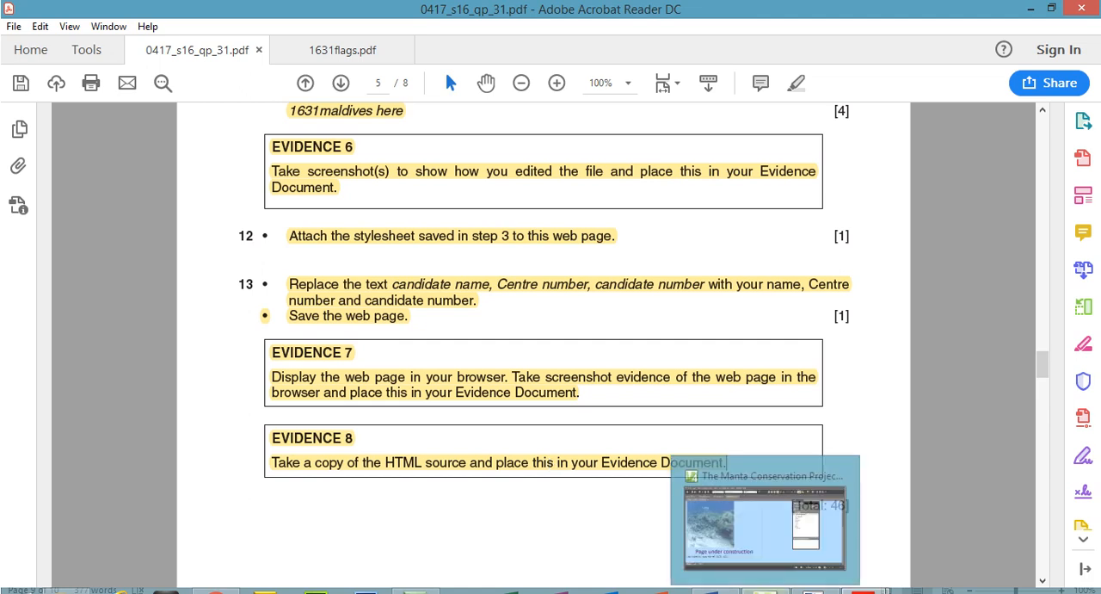
# Return to Expression Web, show 1631maldives.htm in code view and copy its entire HTML source.
pyautogui.click(770, 575)
pyautogui.click(109, 547)
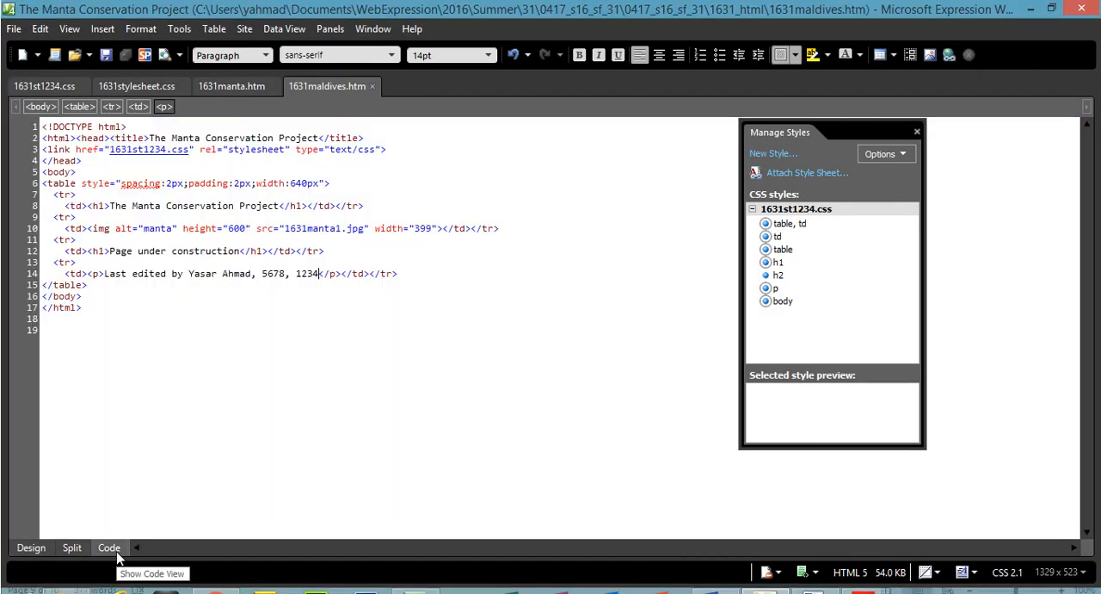
pyautogui.hotkey('ctrl', 'a')
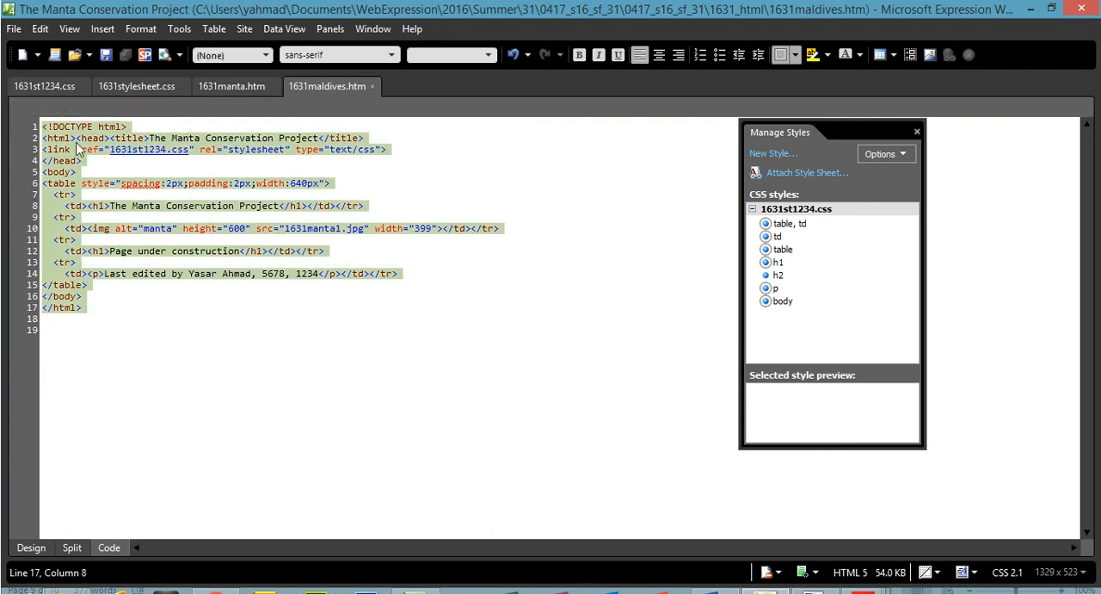
pyautogui.rightClick(74, 143)
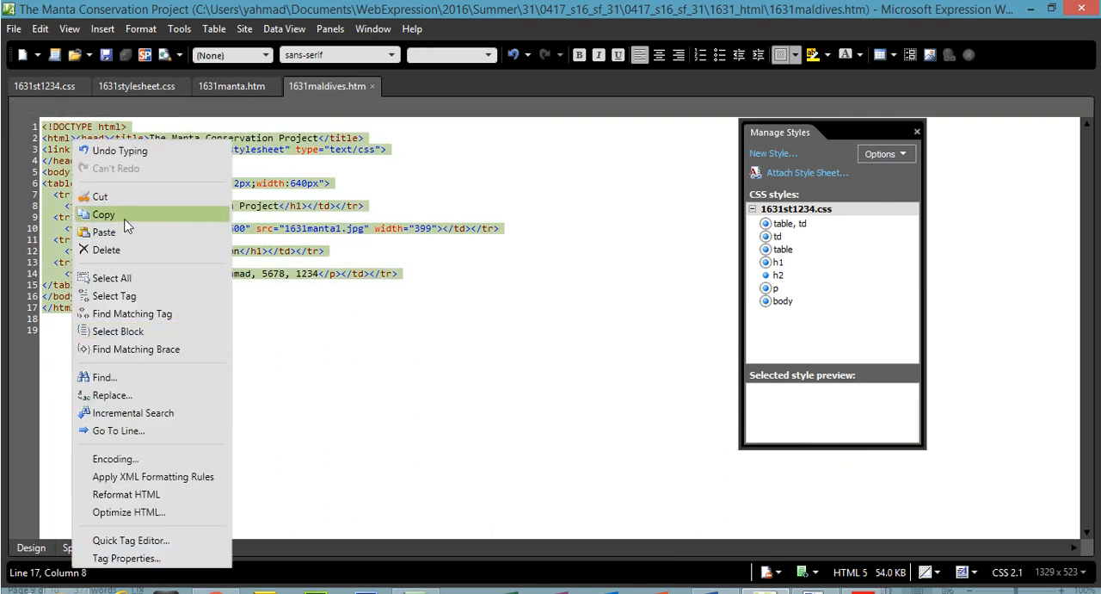
pyautogui.click(103, 216)
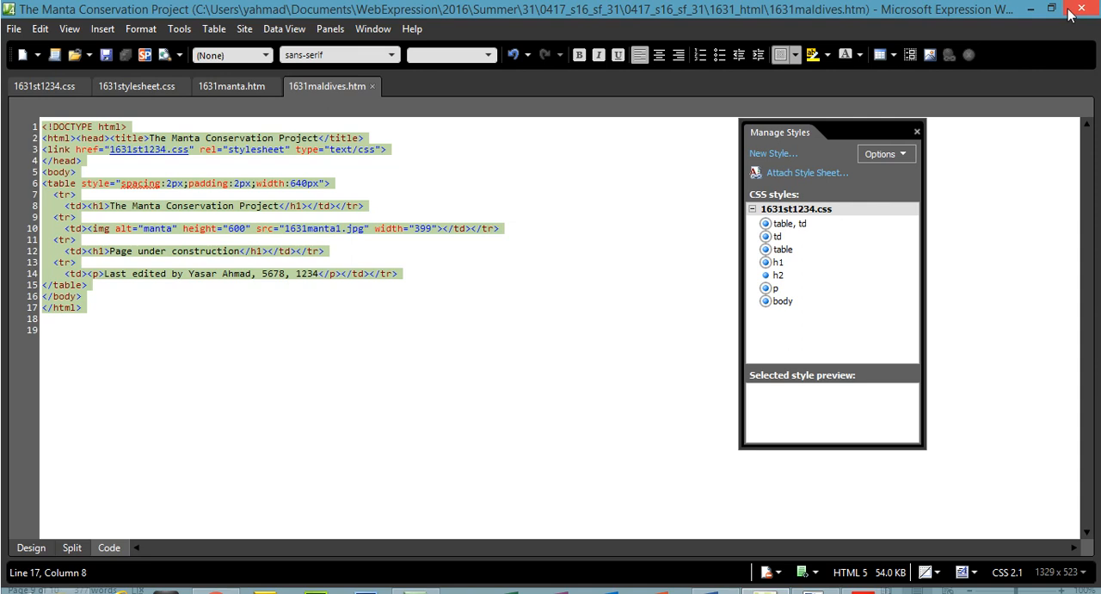
# Switch to 1631evidence1234 in Word, paste the copied HTML source under the "Place Evidence 8 here" line, and save the document.
pyautogui.click(1031, 8)
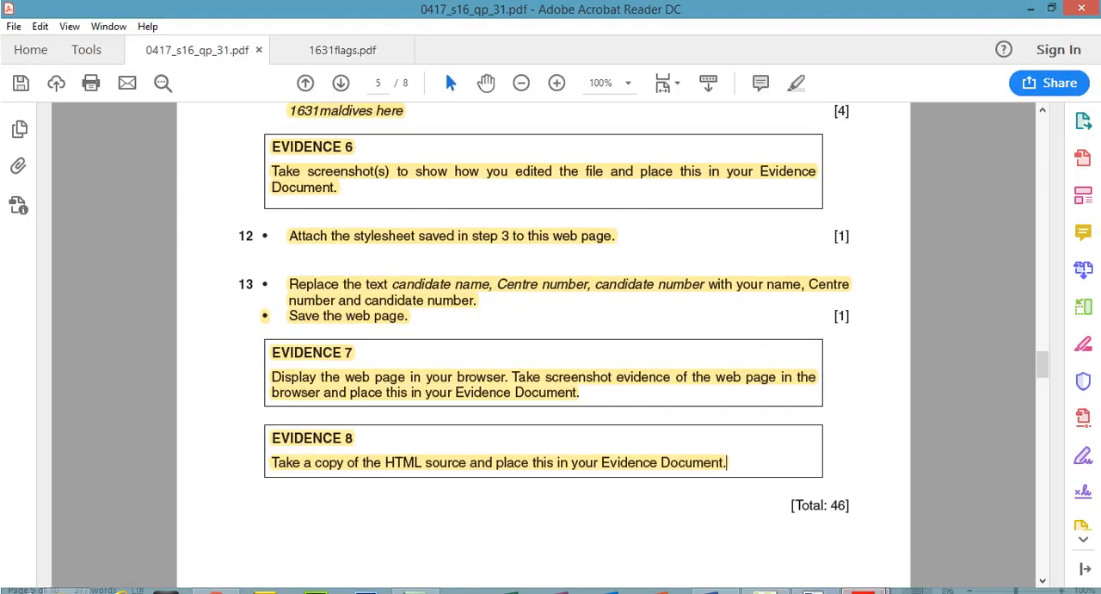
pyautogui.click(716, 592)
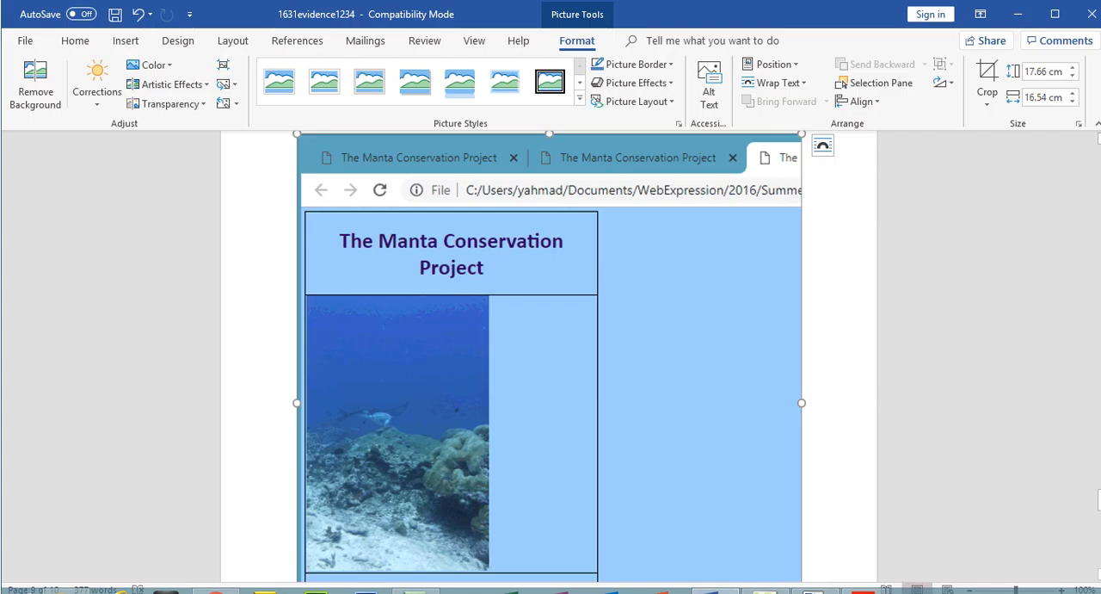
pyautogui.moveTo(1099, 516); pyautogui.dragTo(1099, 530)
pyautogui.click(508, 482)
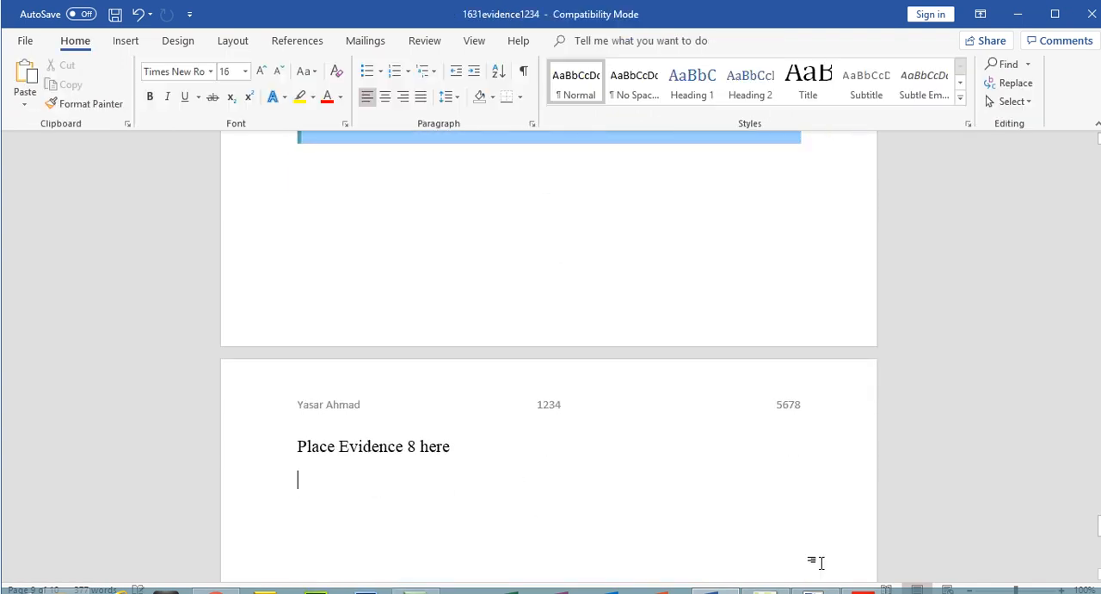
pyautogui.click(863, 590)
pyautogui.click(793, 531)
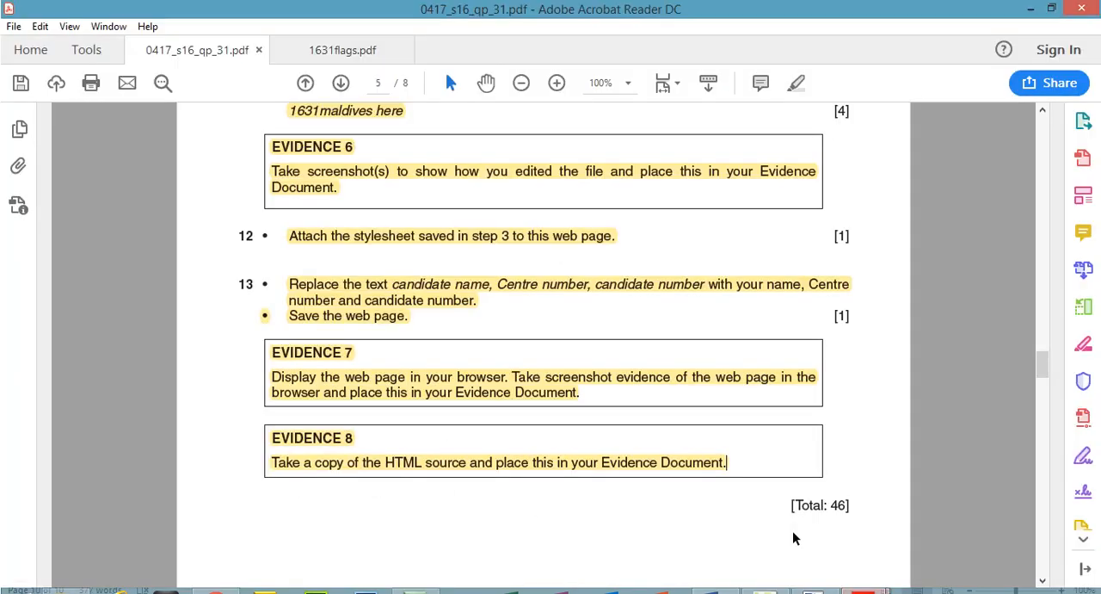
pyautogui.click(1031, 9)
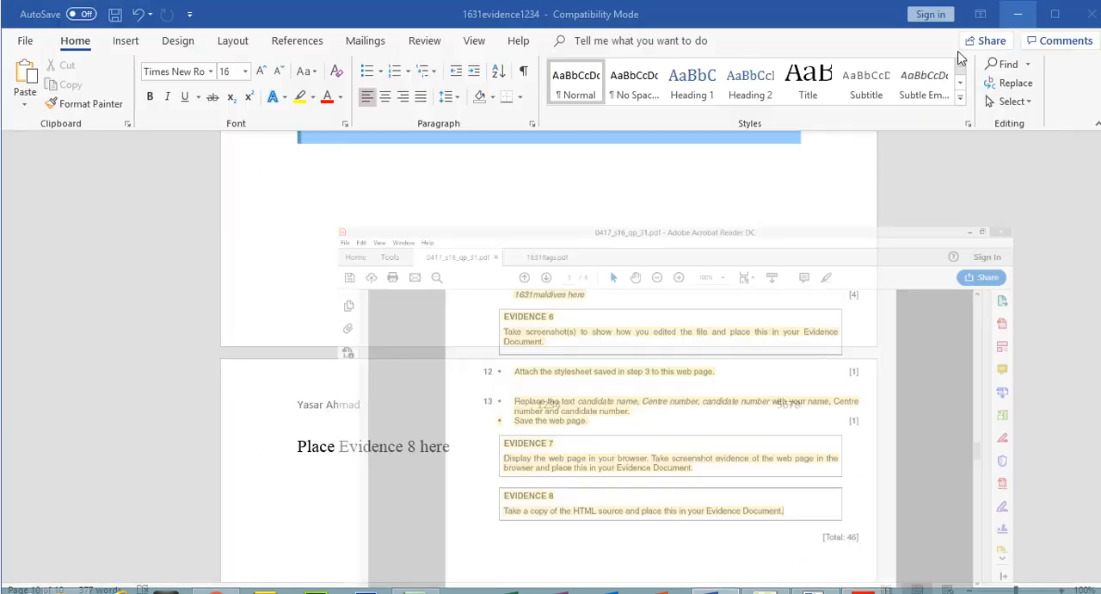
pyautogui.hotkey('ctrl', 'v')
pyautogui.click(115, 12)
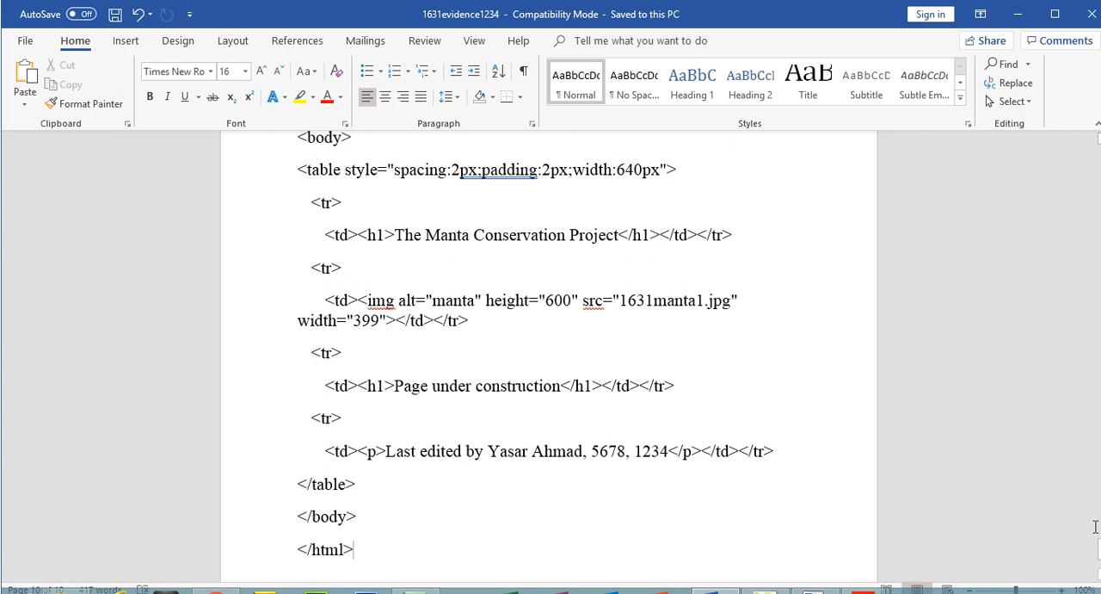
# Compare the Question 3 stylesheet screenshot in the evidence document with the stylesheet specification on page 3 of the question paper.
pyautogui.moveTo(1099, 551); pyautogui.dragTo(1099, 153)
pyautogui.click(561, 341)
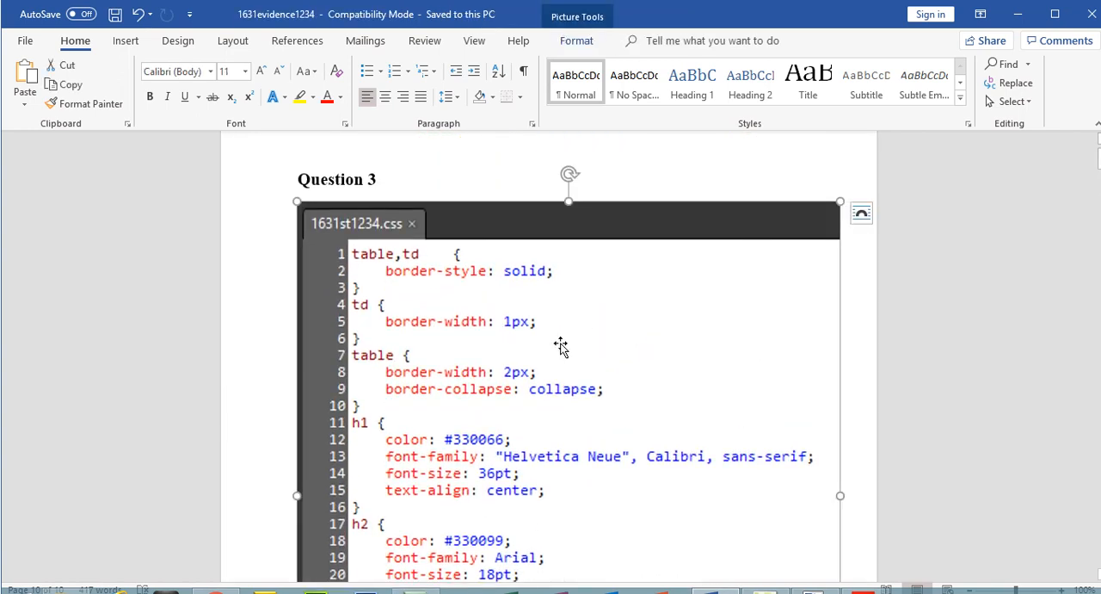
pyautogui.moveTo(863, 590)
pyautogui.click(813, 554)
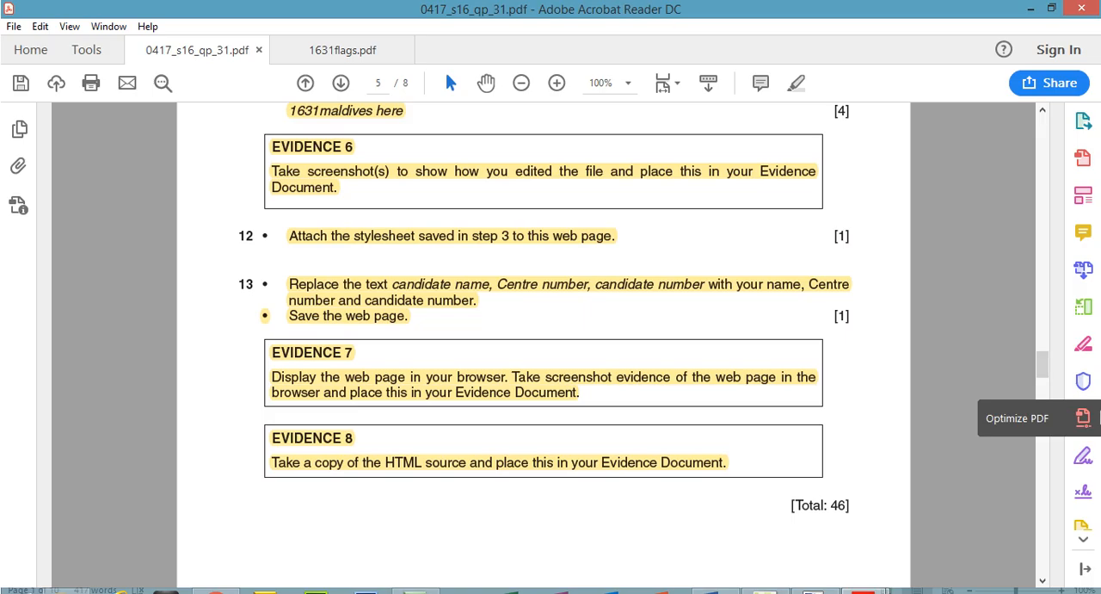
pyautogui.moveTo(1041, 368); pyautogui.dragTo(1044, 264)
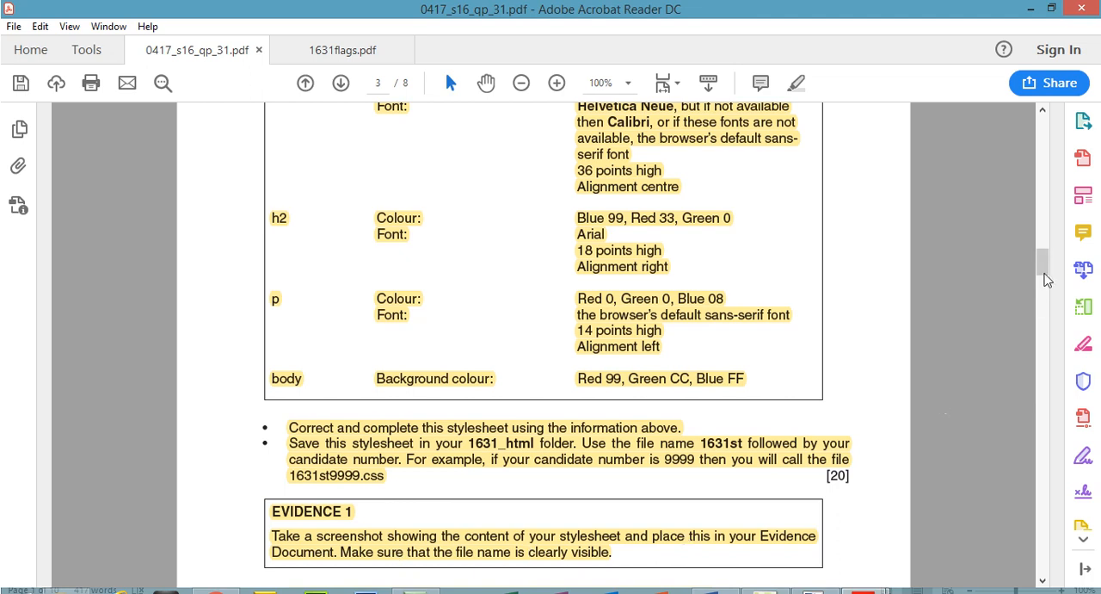
pyautogui.click(711, 591)
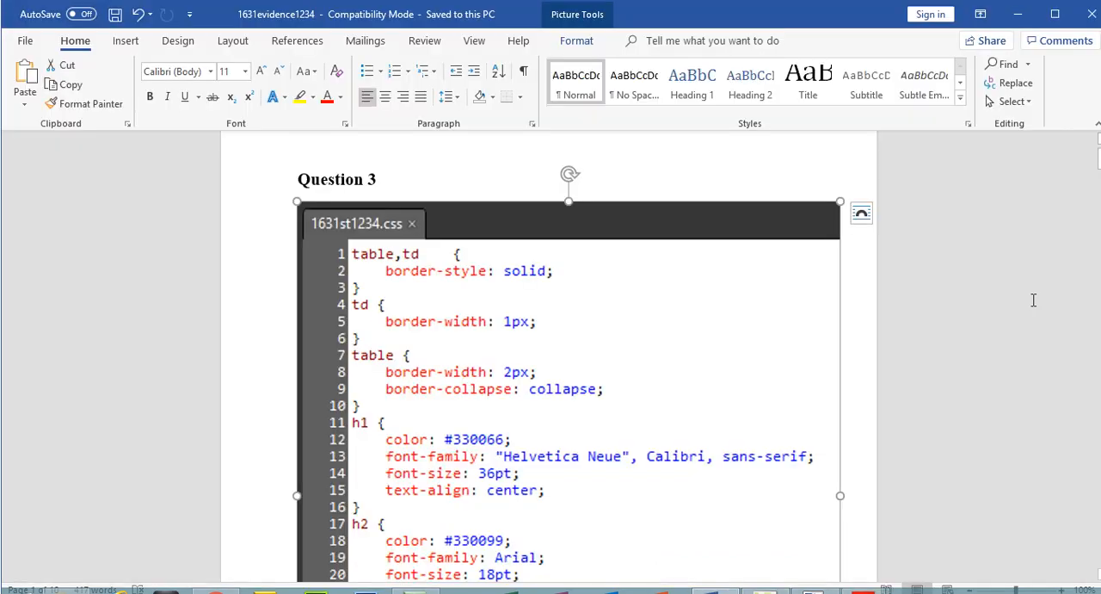
# Review the Question 4 answer, marking the equals sign and the word "pixels" as the stylesheet syntax errors.
pyautogui.scroll(-10, 549, 357)
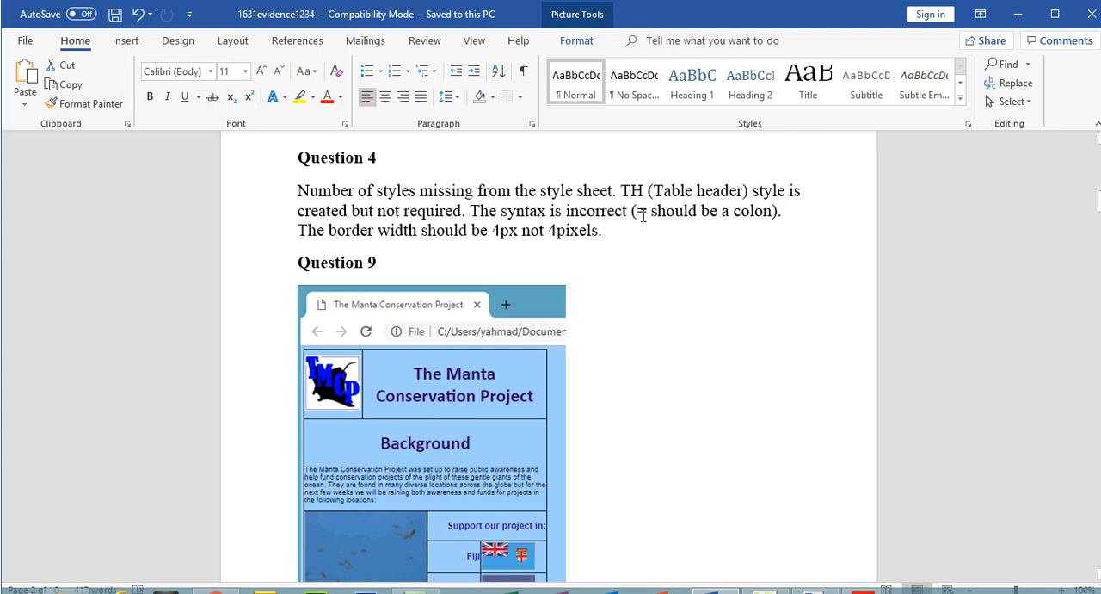
pyautogui.moveTo(648, 212); pyautogui.dragTo(637, 212)
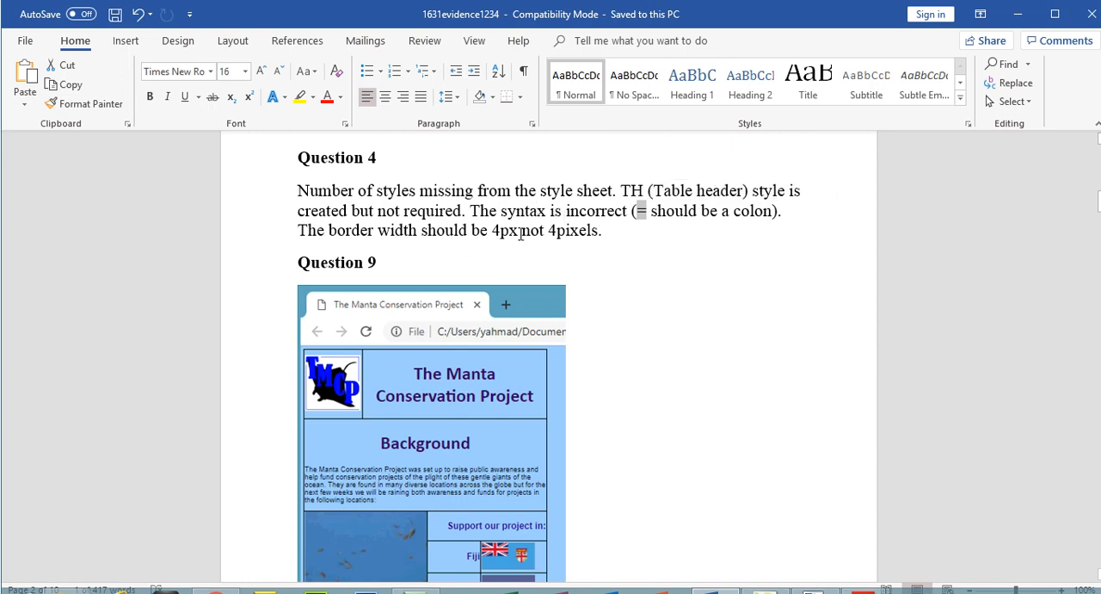
pyautogui.moveTo(492, 232); pyautogui.dragTo(597, 234)
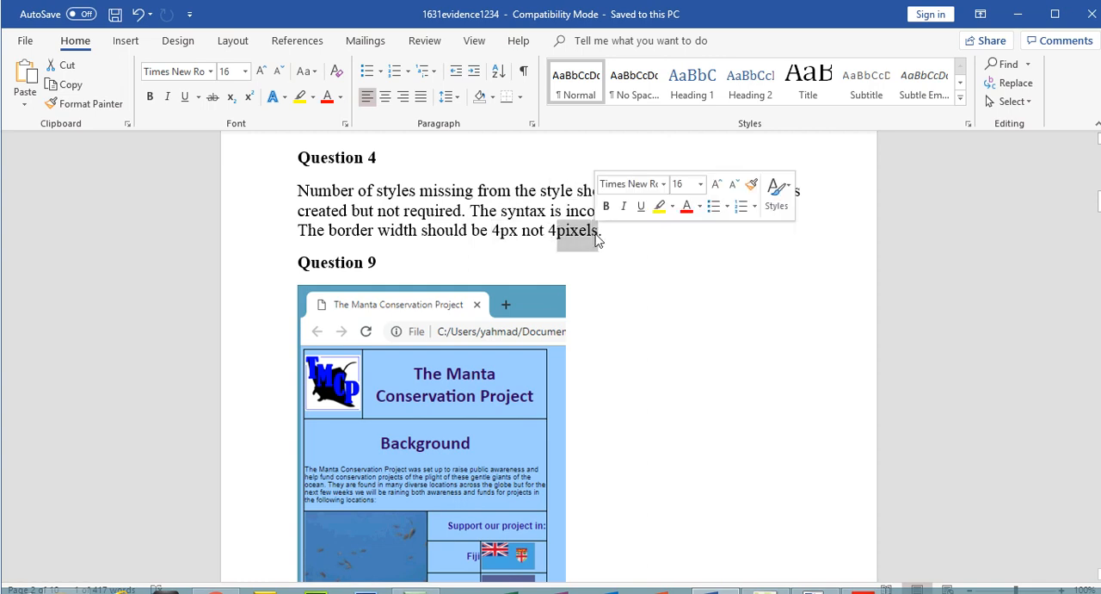
# Review the Question 10 answer, marking the points about a different format, lower resolution and reduced image size.
pyautogui.moveTo(1099, 201); pyautogui.dragTo(1098, 371)
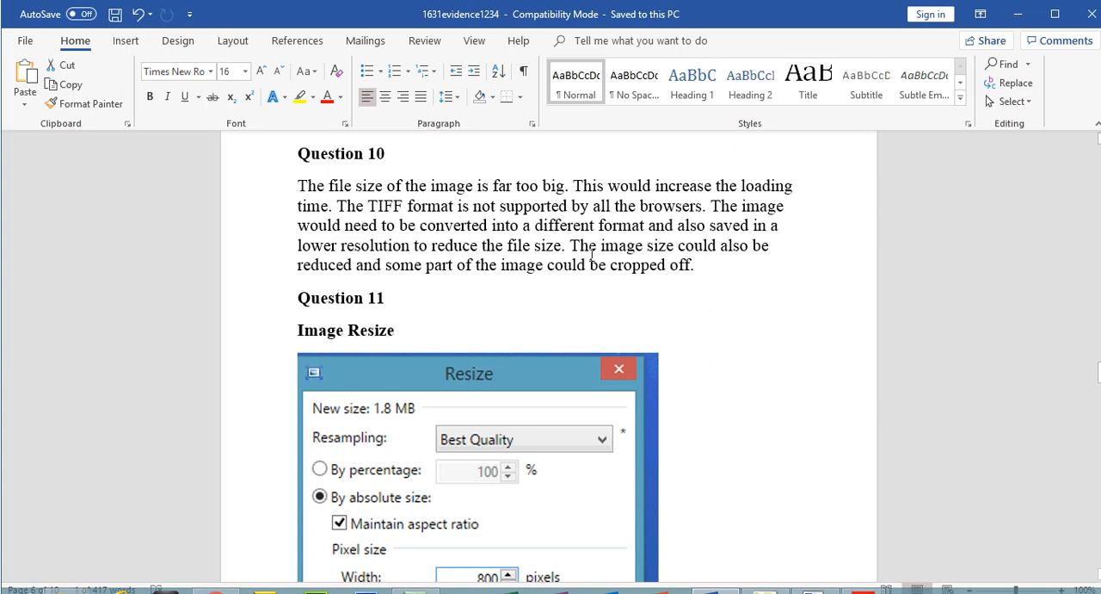
pyautogui.moveTo(602, 225); pyautogui.dragTo(546, 234)
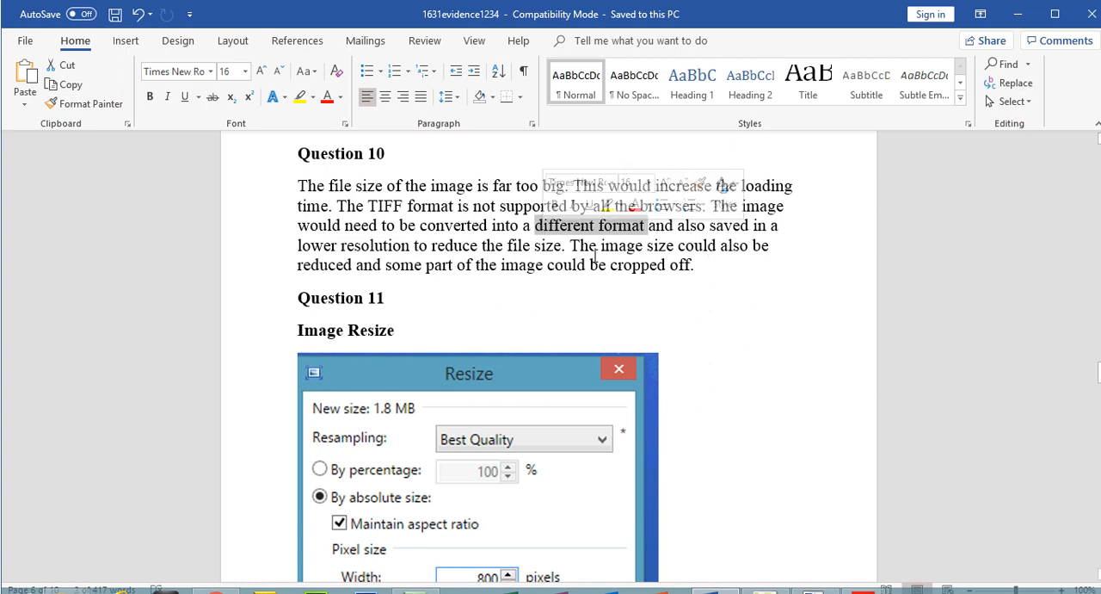
pyautogui.moveTo(298, 247); pyautogui.dragTo(561, 251)
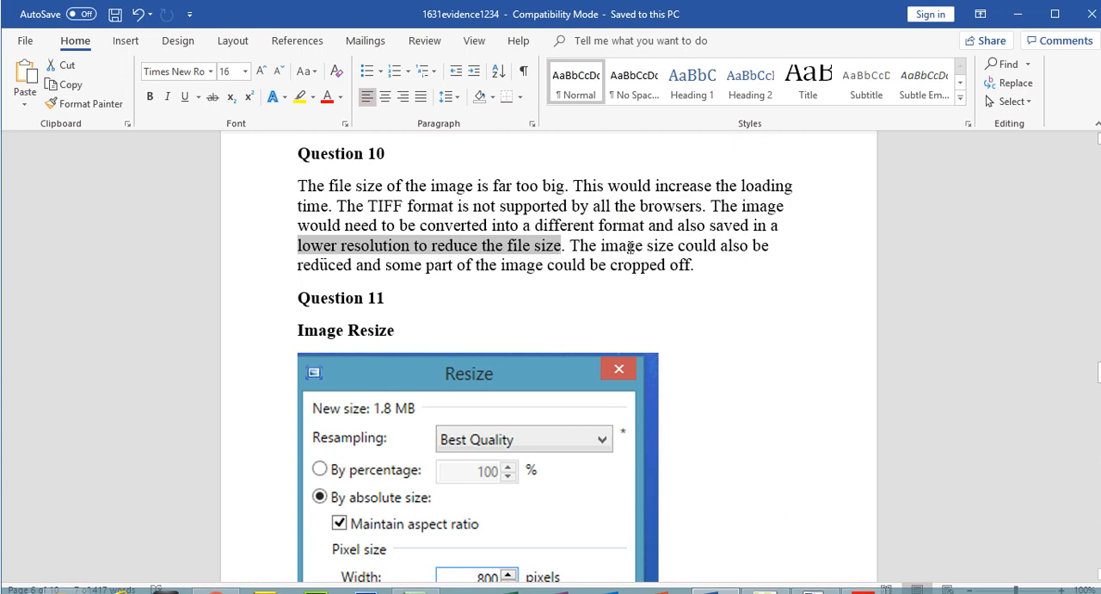
pyautogui.moveTo(572, 245); pyautogui.dragTo(345, 266)
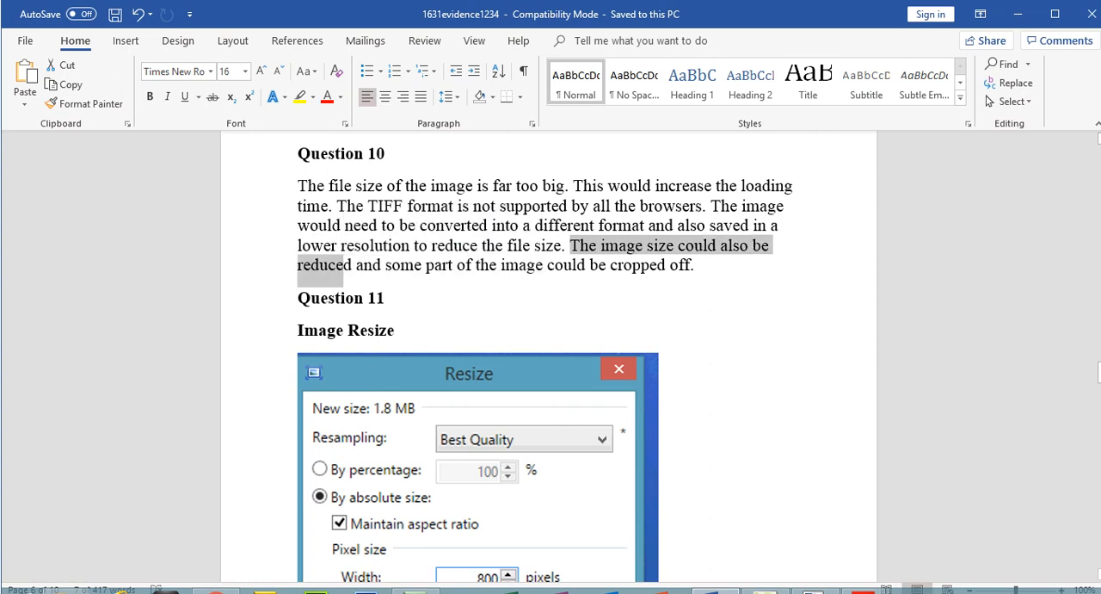
# Check the Question 11 resize and file type screenshots, and mark the Question 10 sentence about cropping the image.
pyautogui.moveTo(1100, 373); pyautogui.dragTo(1100, 381)
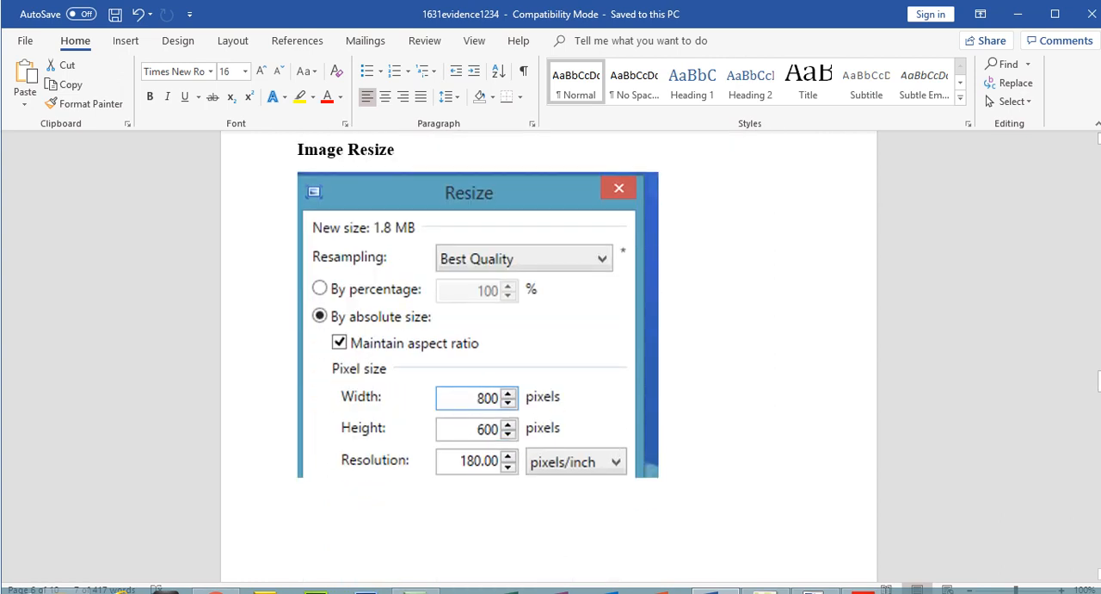
pyautogui.moveTo(1100, 383); pyautogui.dragTo(1099, 433)
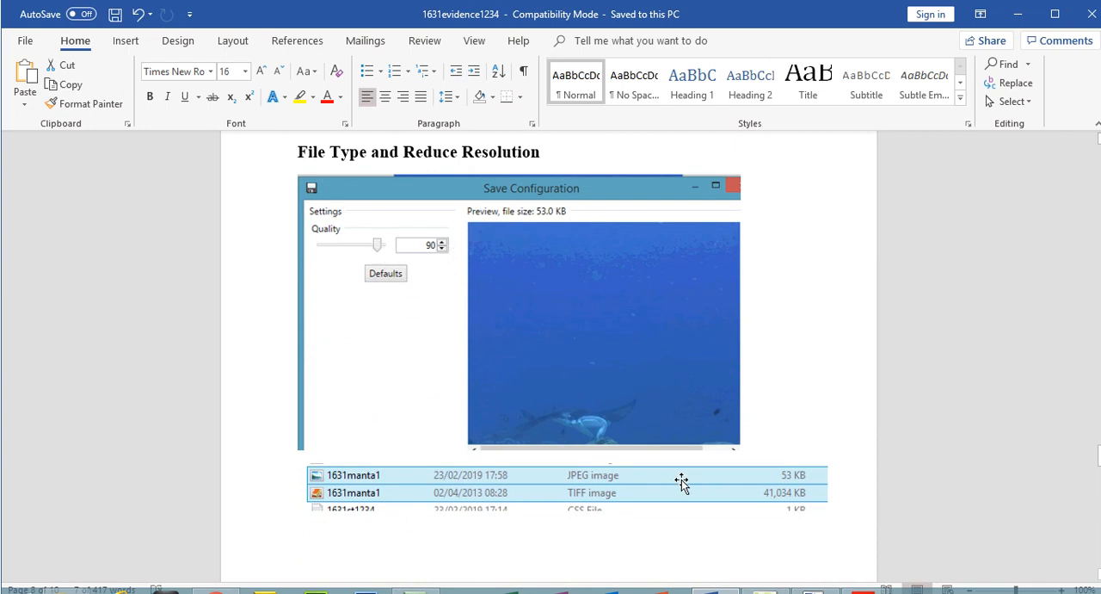
pyautogui.moveTo(1099, 465); pyautogui.dragTo(1098, 372)
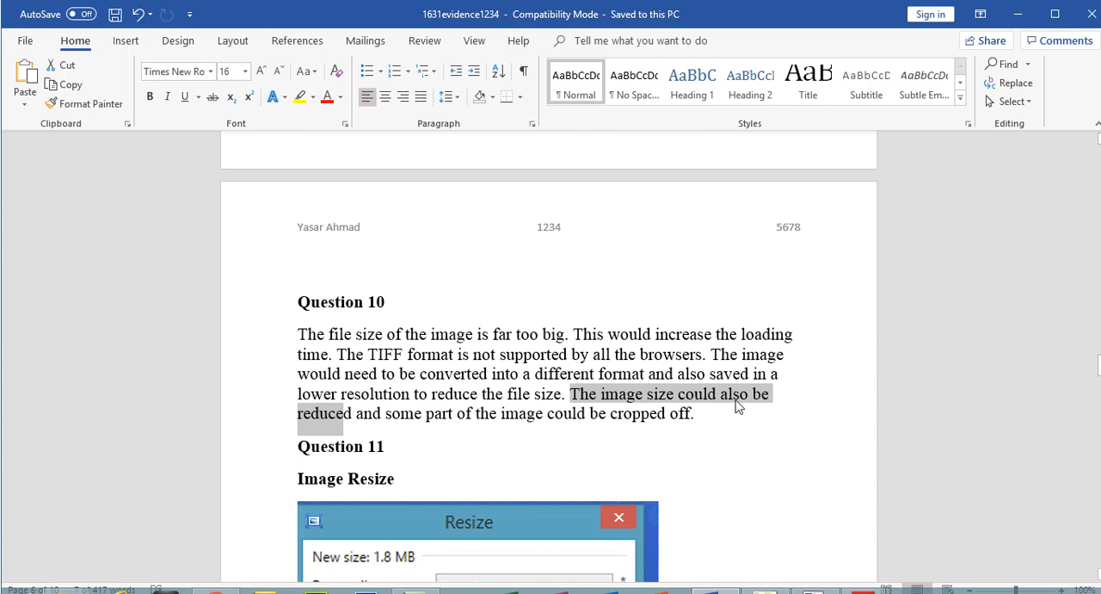
pyautogui.moveTo(385, 414); pyautogui.dragTo(694, 414)
# Review the Question 13 screenshot and pasted HTML in the evidence document, and return to the cover page of the question paper.
pyautogui.moveTo(1099, 376); pyautogui.dragTo(1095, 507)
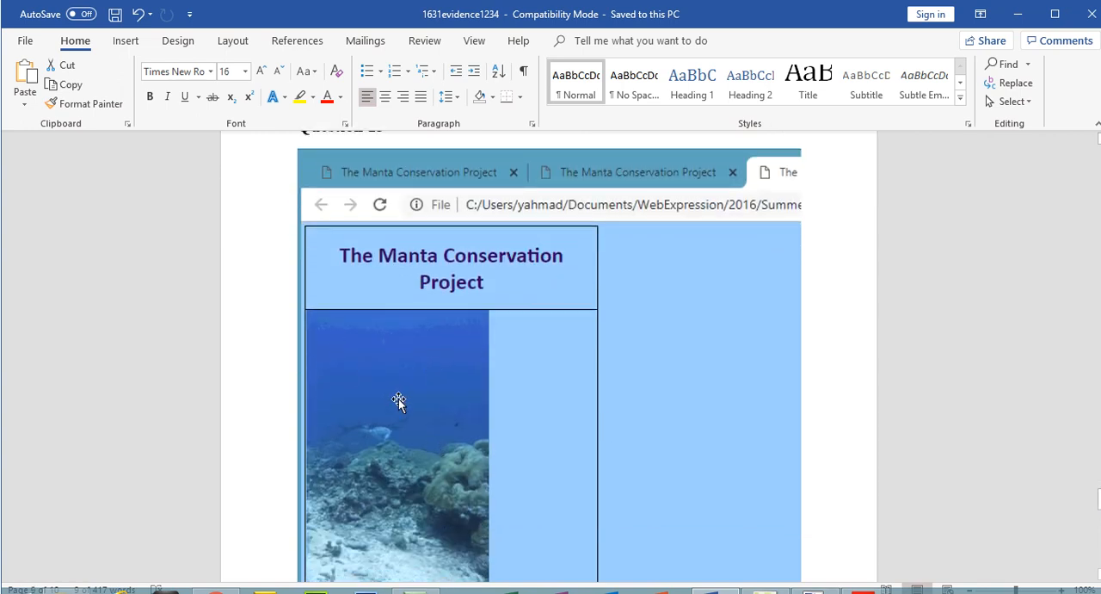
pyautogui.moveTo(1100, 498); pyautogui.dragTo(1099, 555)
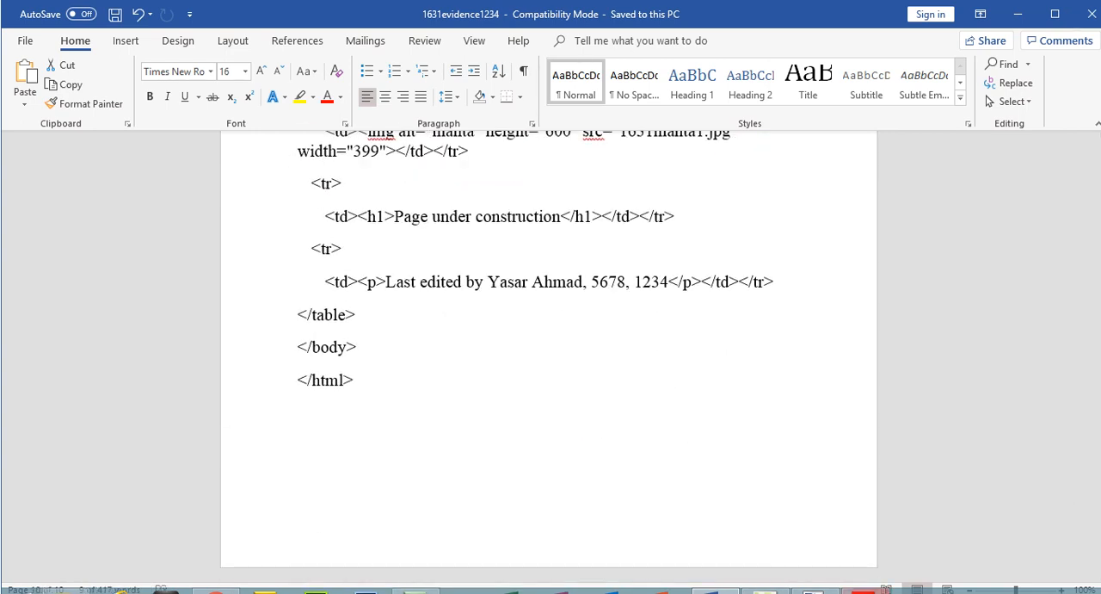
pyautogui.moveTo(863, 591)
pyautogui.click(779, 525)
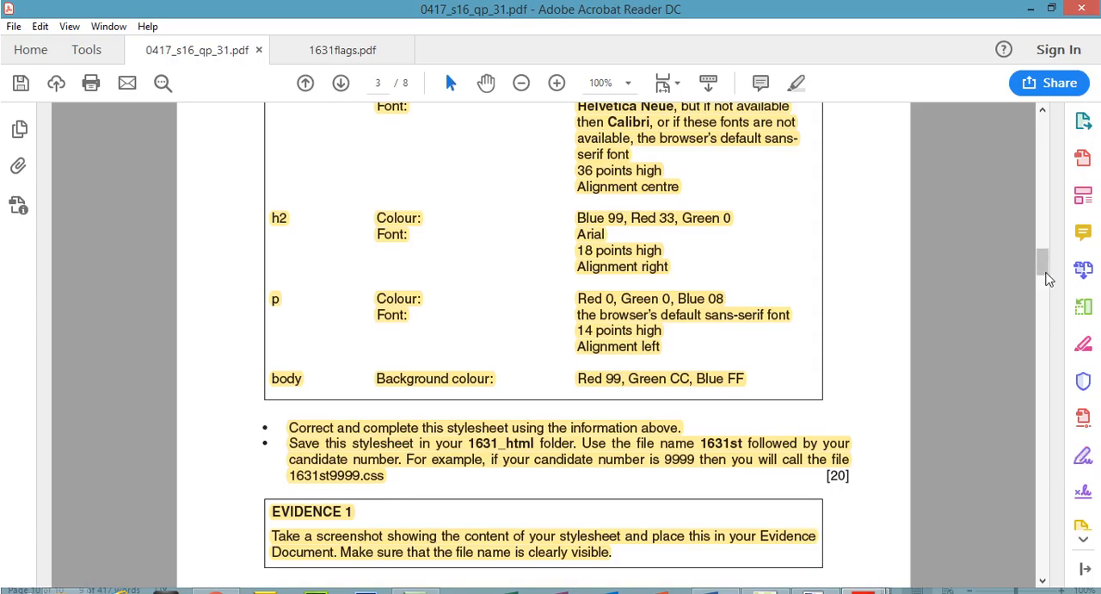
pyautogui.moveTo(1042, 265); pyautogui.dragTo(1041, 129)
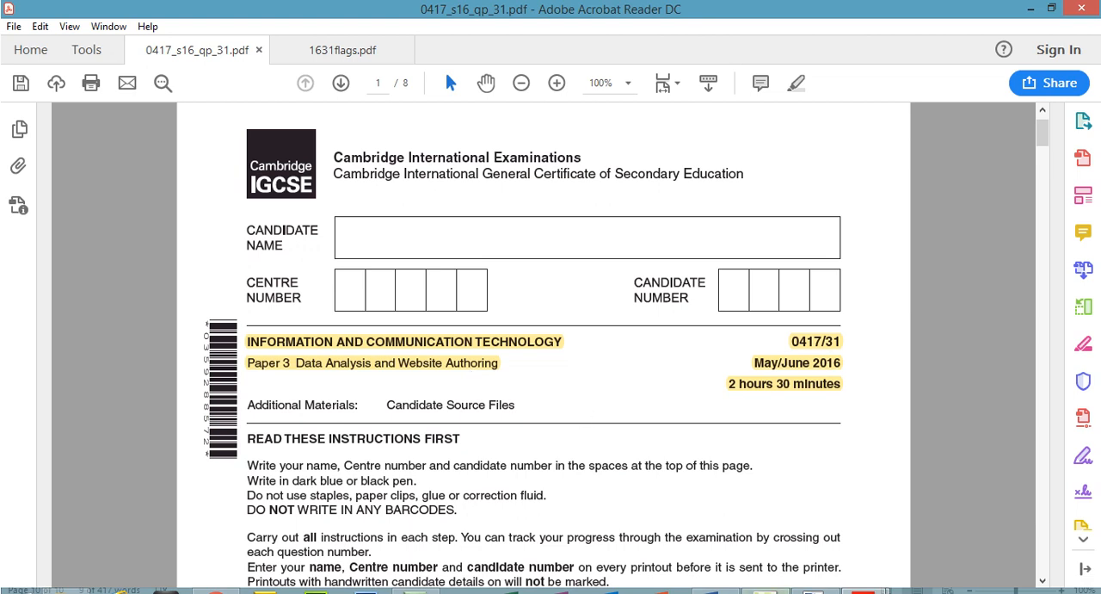
pyautogui.moveTo(765, 591)
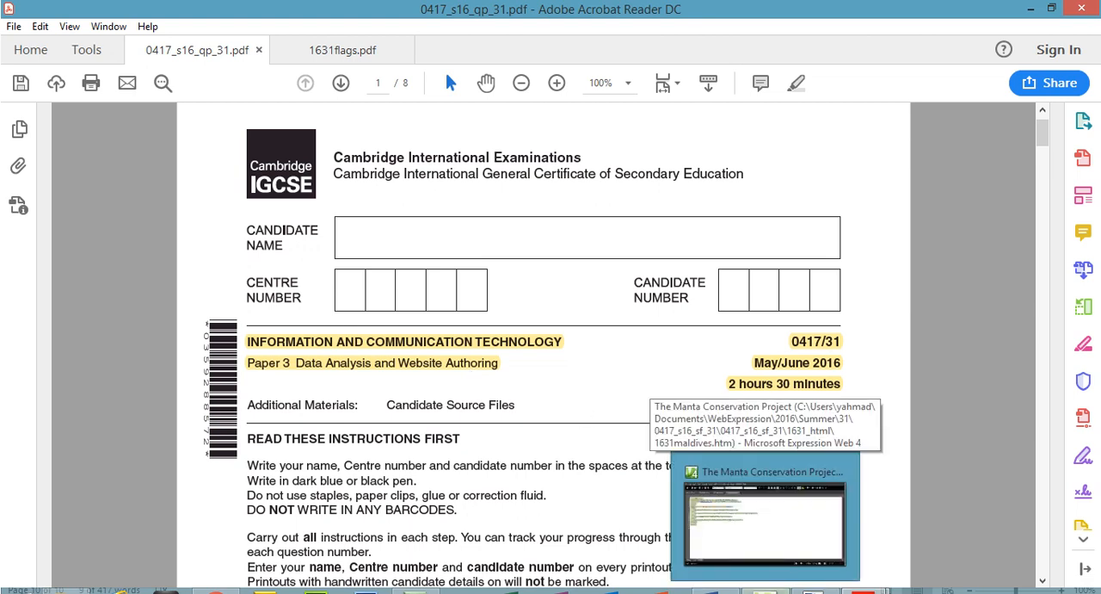